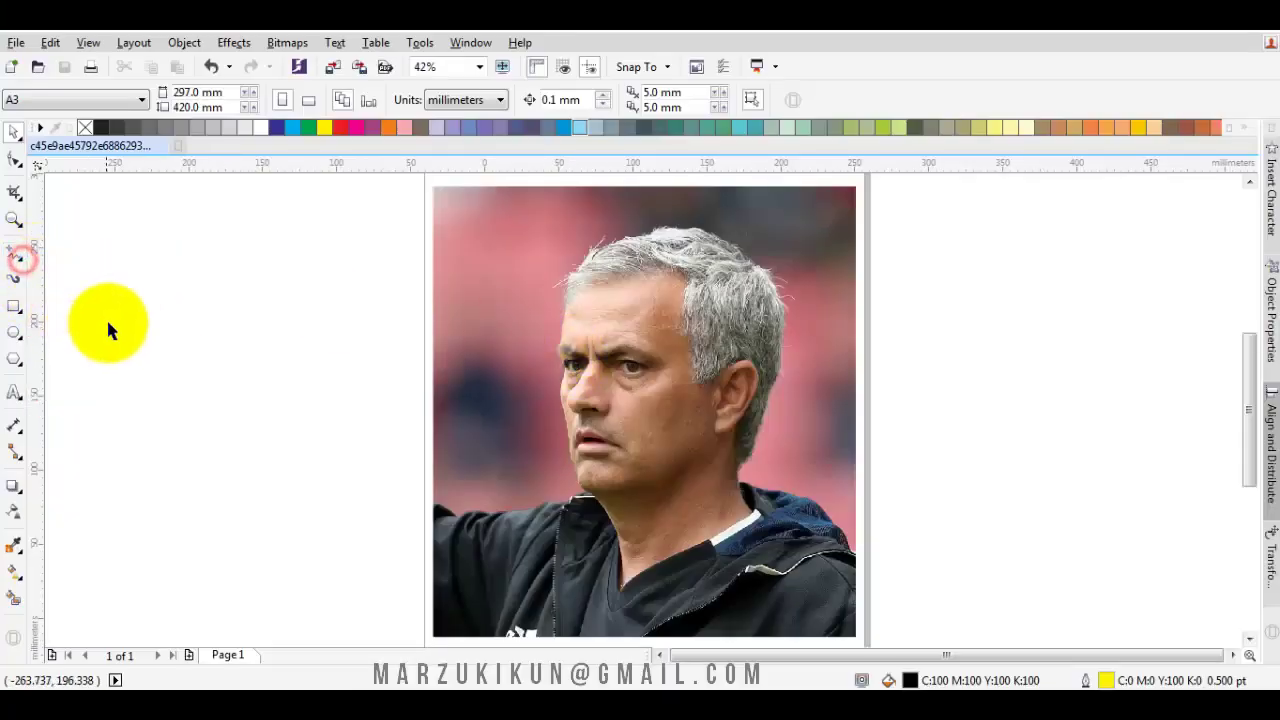
- Pick the Pen tool, zoom to the eyebrow, and start a brow curve, then undo it
left_click(22, 258)
left_click(84, 316)
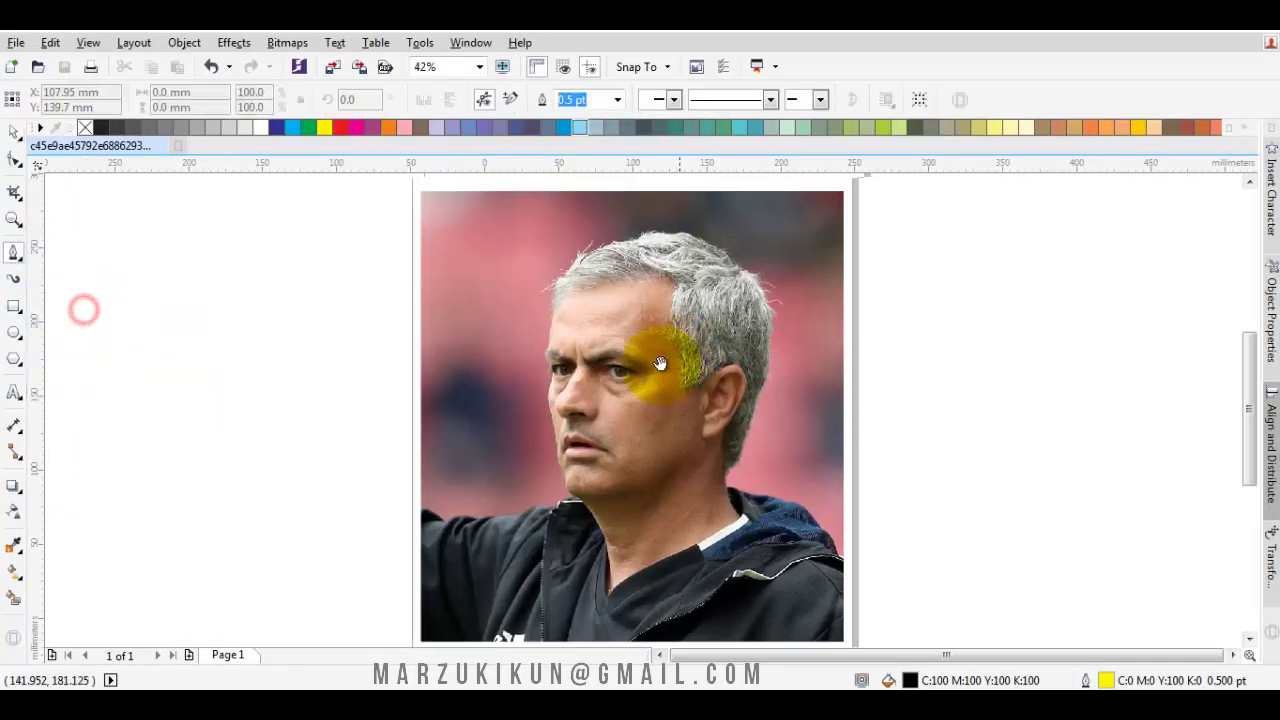
scroll(737, 360, "up", 2)
scroll(563, 369, "up", 3)
left_click_drag(350, 366, 398, 457)
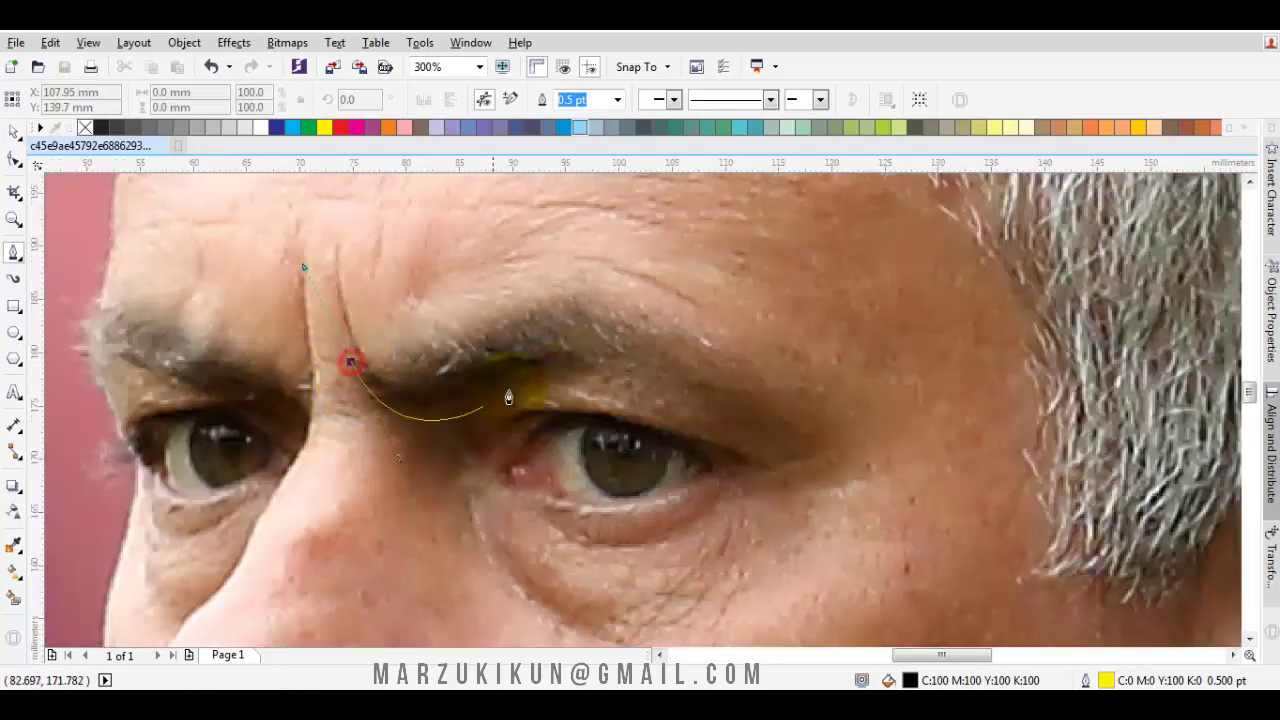
left_click_drag(560, 369, 729, 423)
left_click(737, 423)
key("ctrl+z")
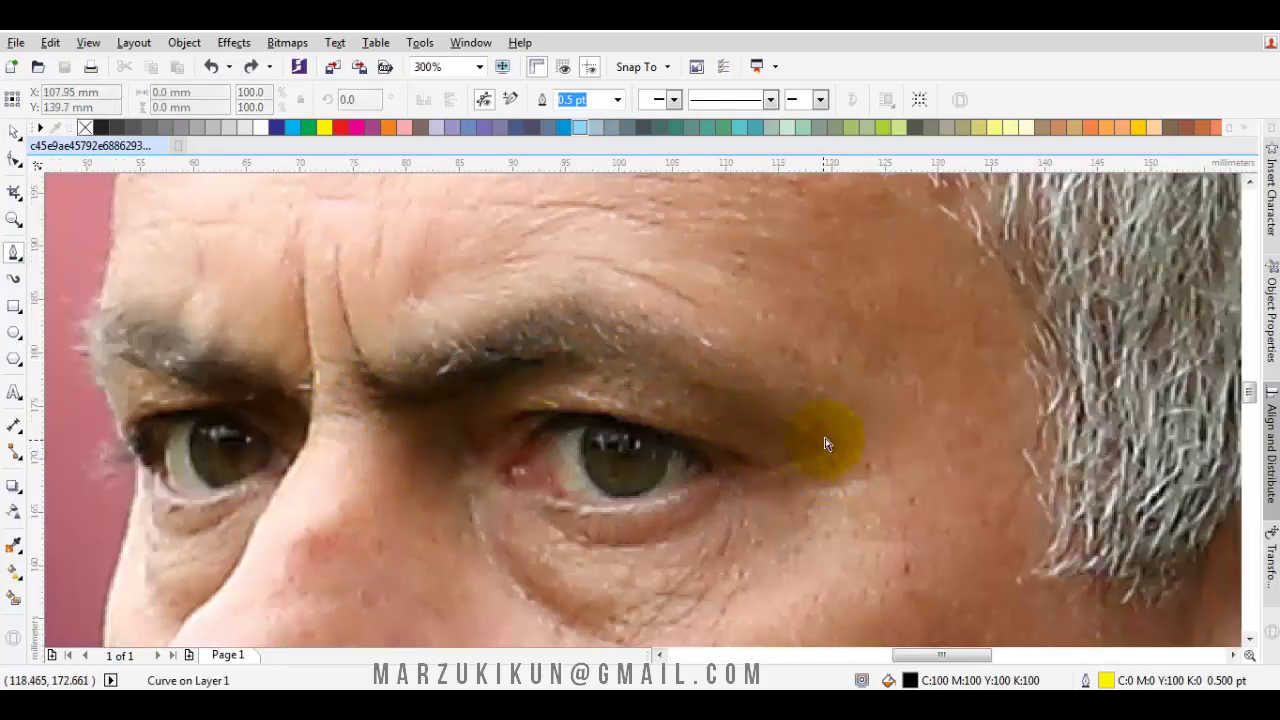
- Trace the right eyebrow's lower and upper edges and close it as a black-filled shape
left_click_drag(342, 362, 343, 414)
left_click_drag(537, 358, 646, 400)
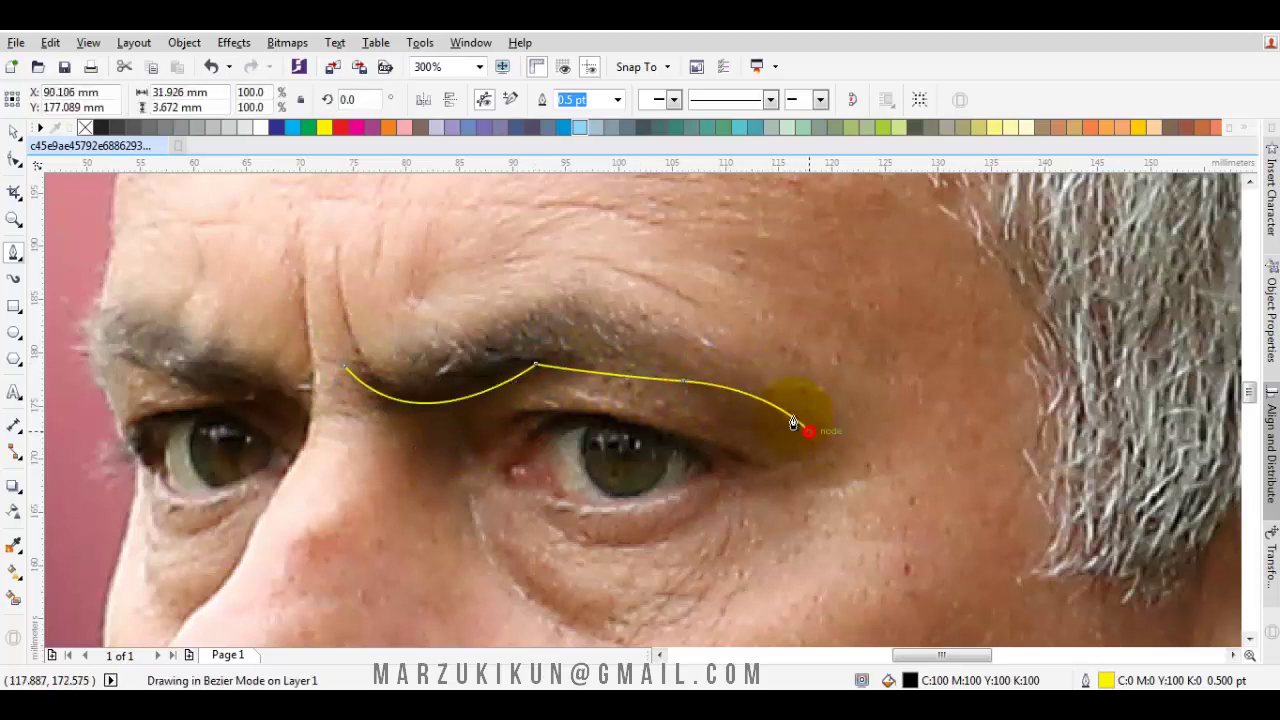
left_click(795, 423)
left_click_drag(600, 304, 482, 280)
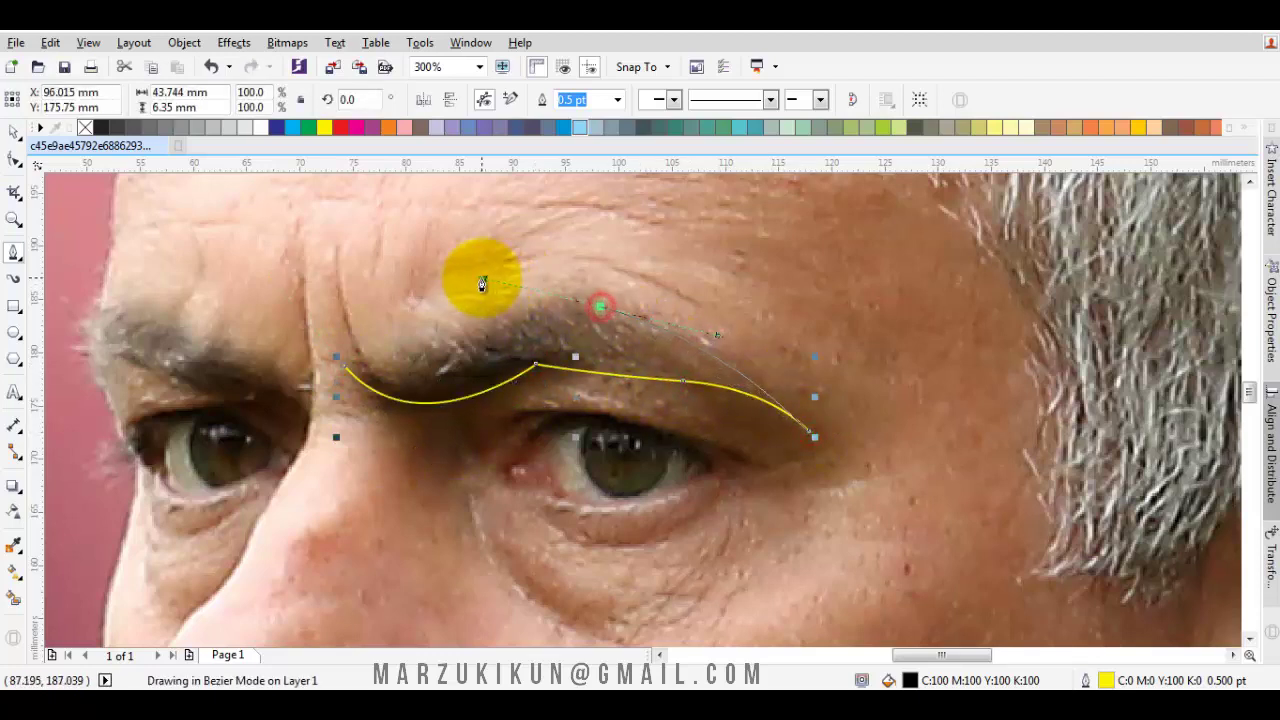
left_click_drag(386, 381, 347, 371)
left_click(362, 378)
- Trace the upper eyelid from outer to inner corner, undoing misplaced nodes, and close it black
scroll(710, 467, "up", 1)
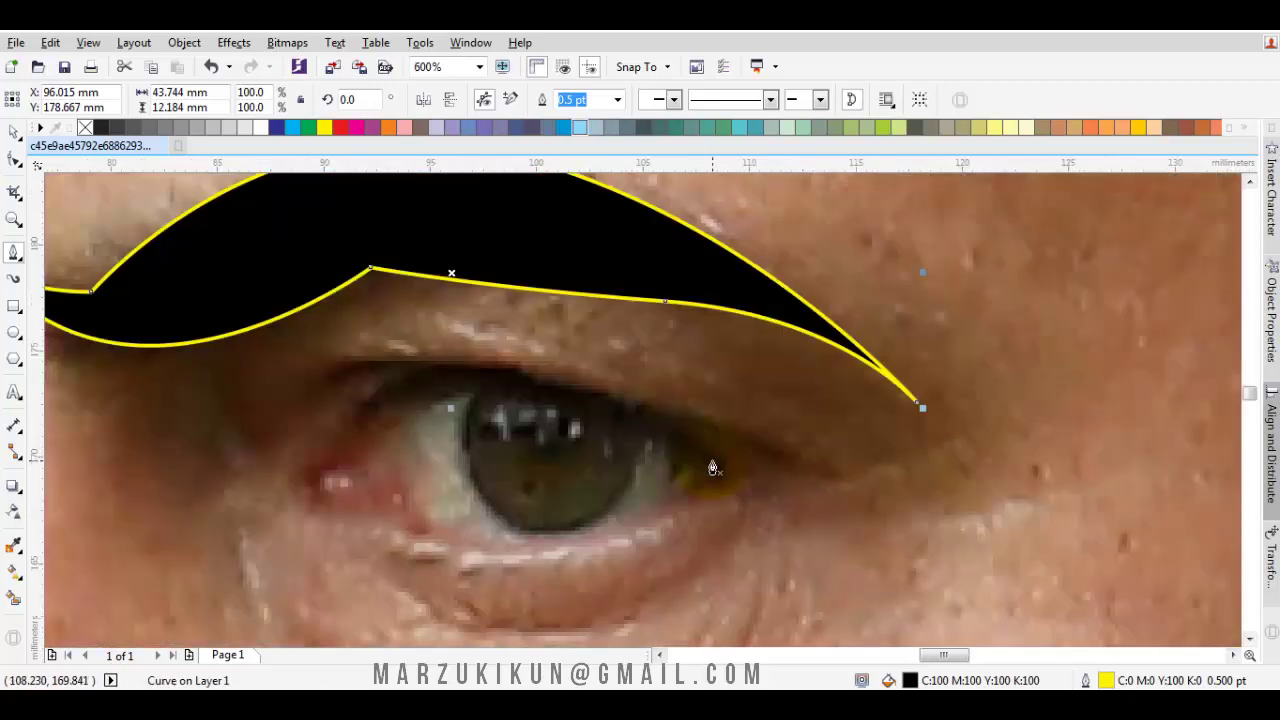
left_click(823, 465)
left_click_drag(705, 487, 703, 494)
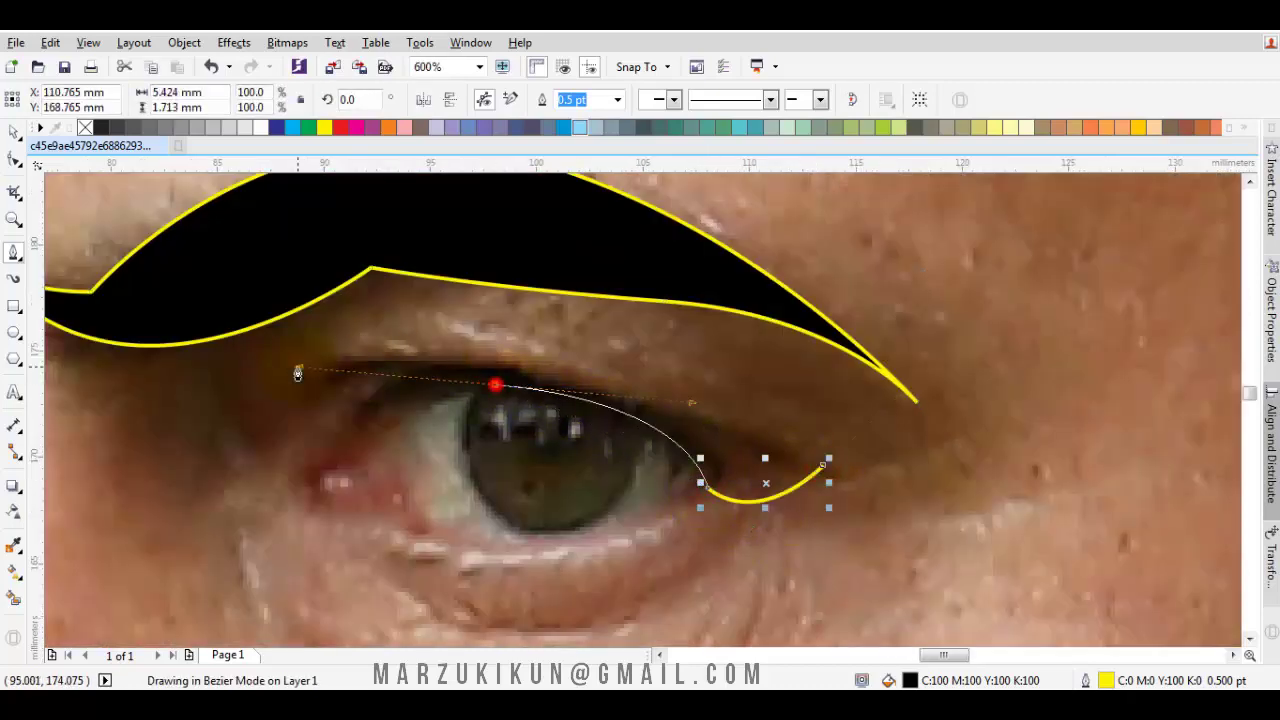
left_click_drag(297, 373, 297, 373)
key("ctrl+z")
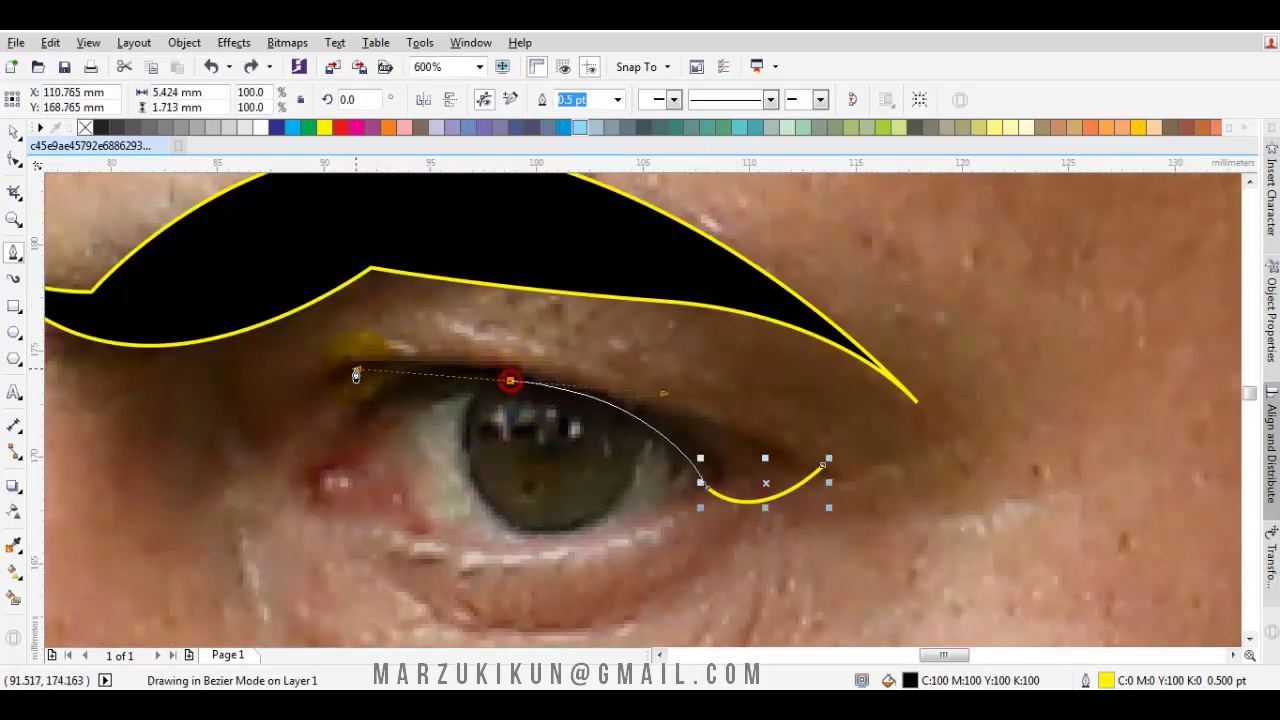
key("ctrl+z")
left_click_drag(368, 393, 368, 393)
left_click_drag(334, 498, 288, 484)
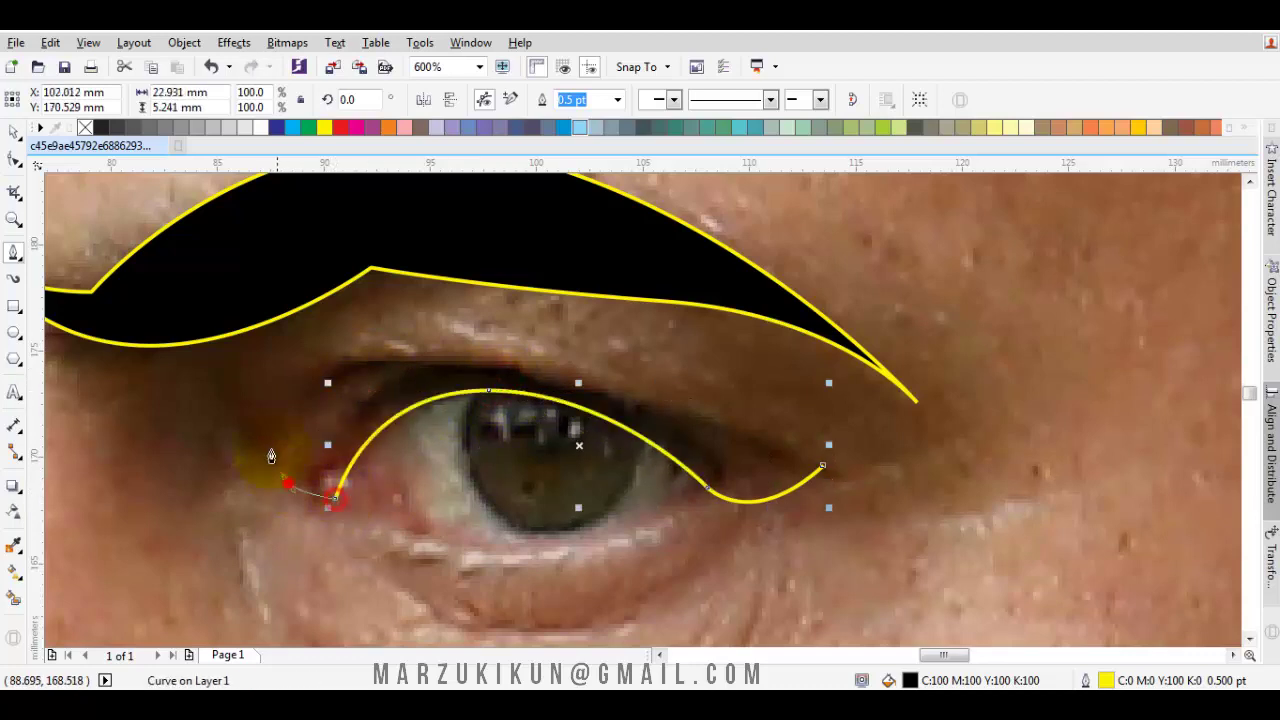
left_click_drag(483, 363, 655, 358)
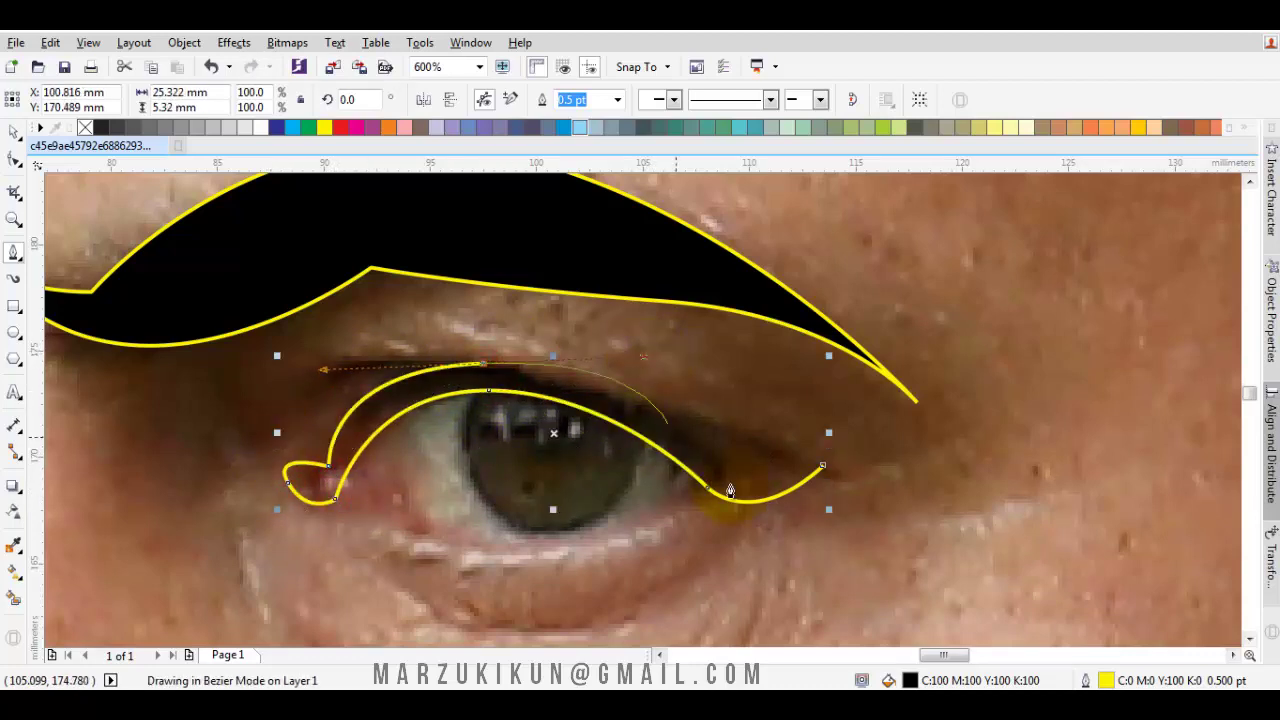
left_click_drag(822, 466, 757, 517)
- Trace the crease above the eyelid as a closed black-filled shape
left_click_drag(515, 383, 380, 345)
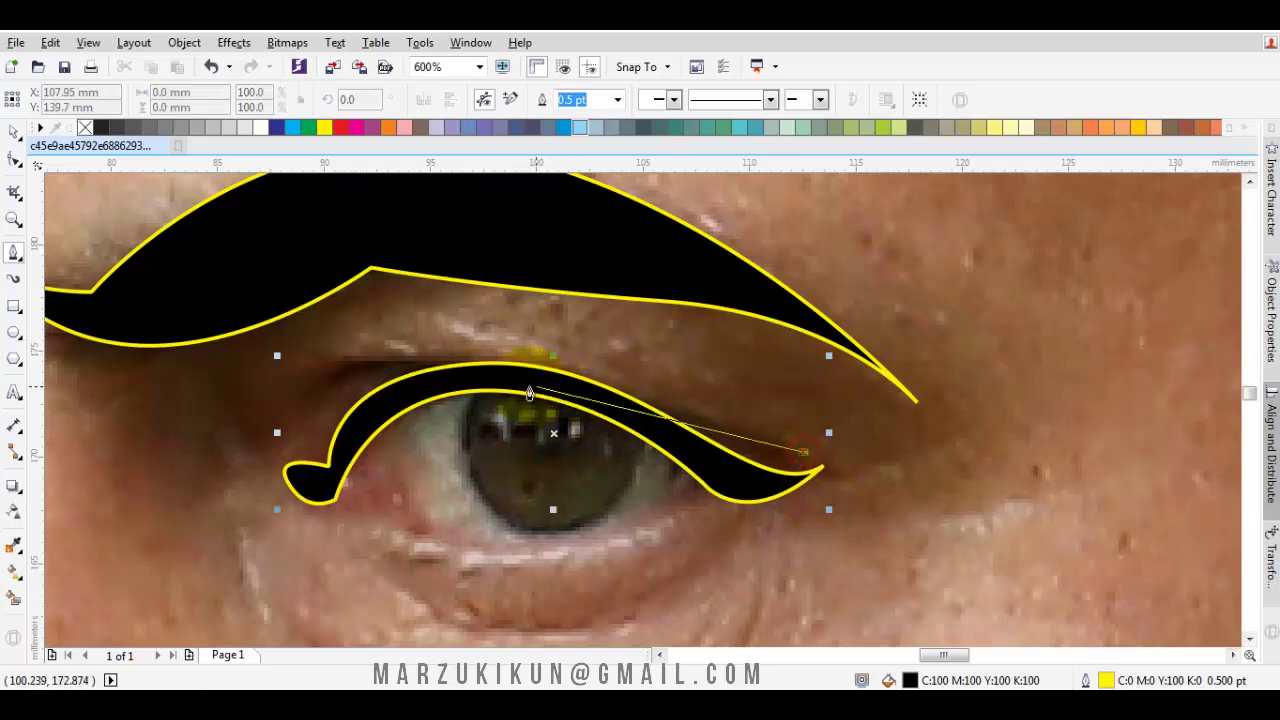
left_click(305, 430)
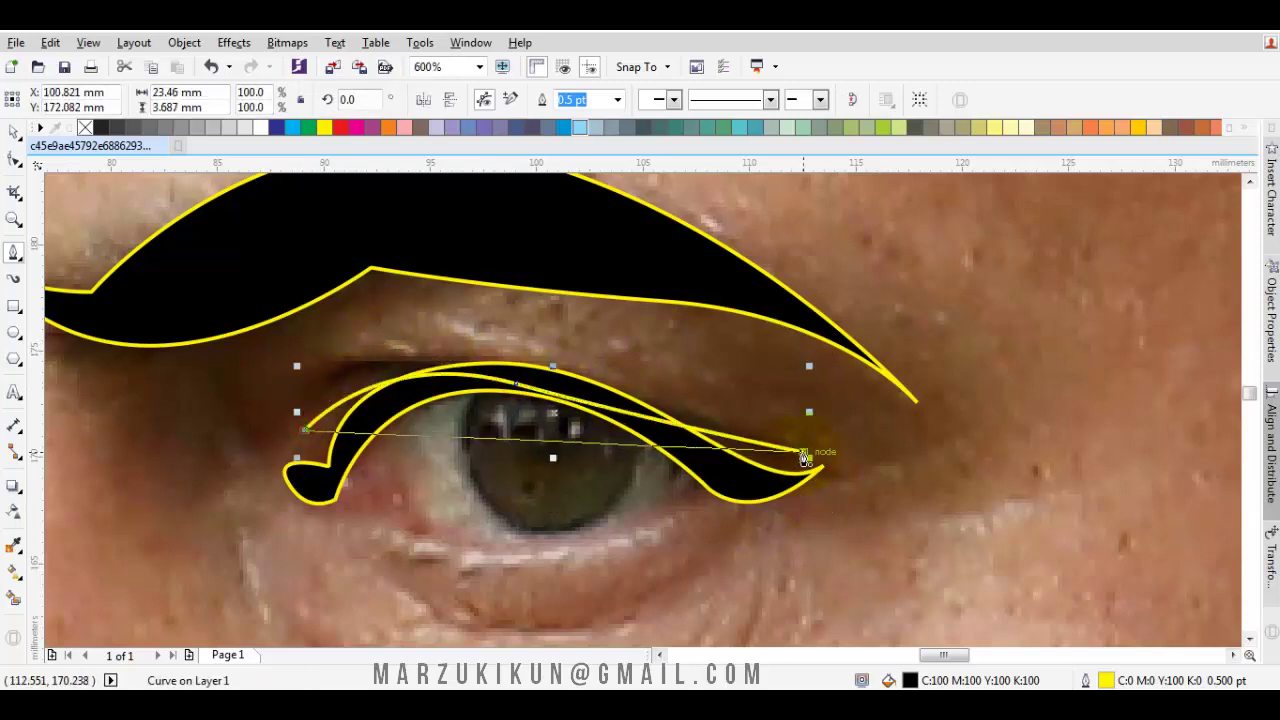
left_click_drag(805, 457, 370, 230)
scroll(435, 404, "down", 2)
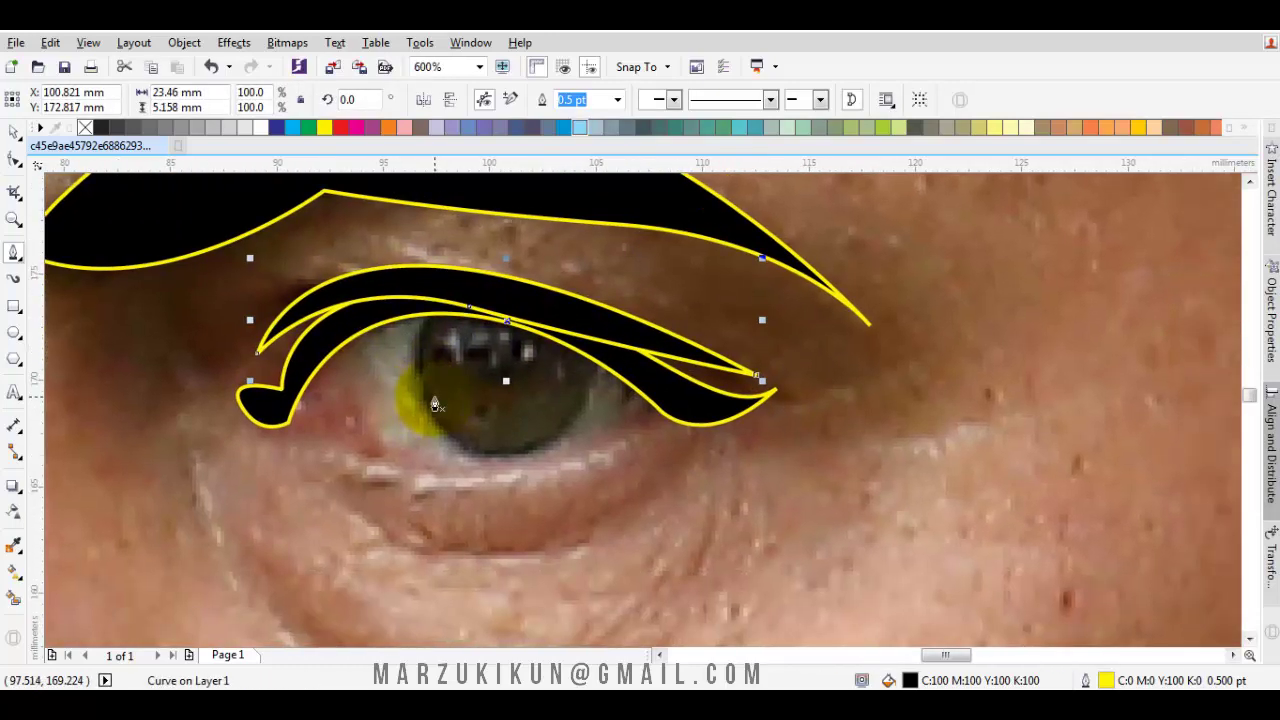
scroll(435, 404, "down", 3)
scroll(667, 400, "up", 1)
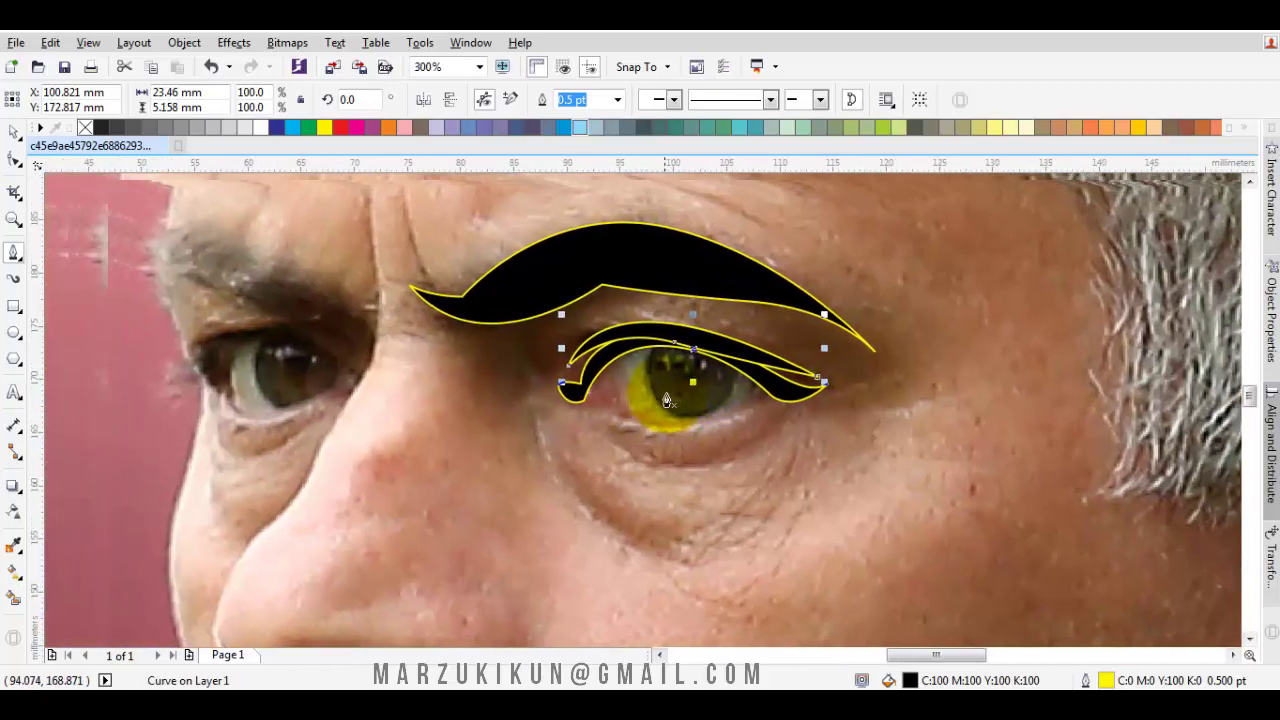
- Draw an unfilled circle over the iris, then centre and shrink it to fit
left_click(15, 308)
left_click(14, 331)
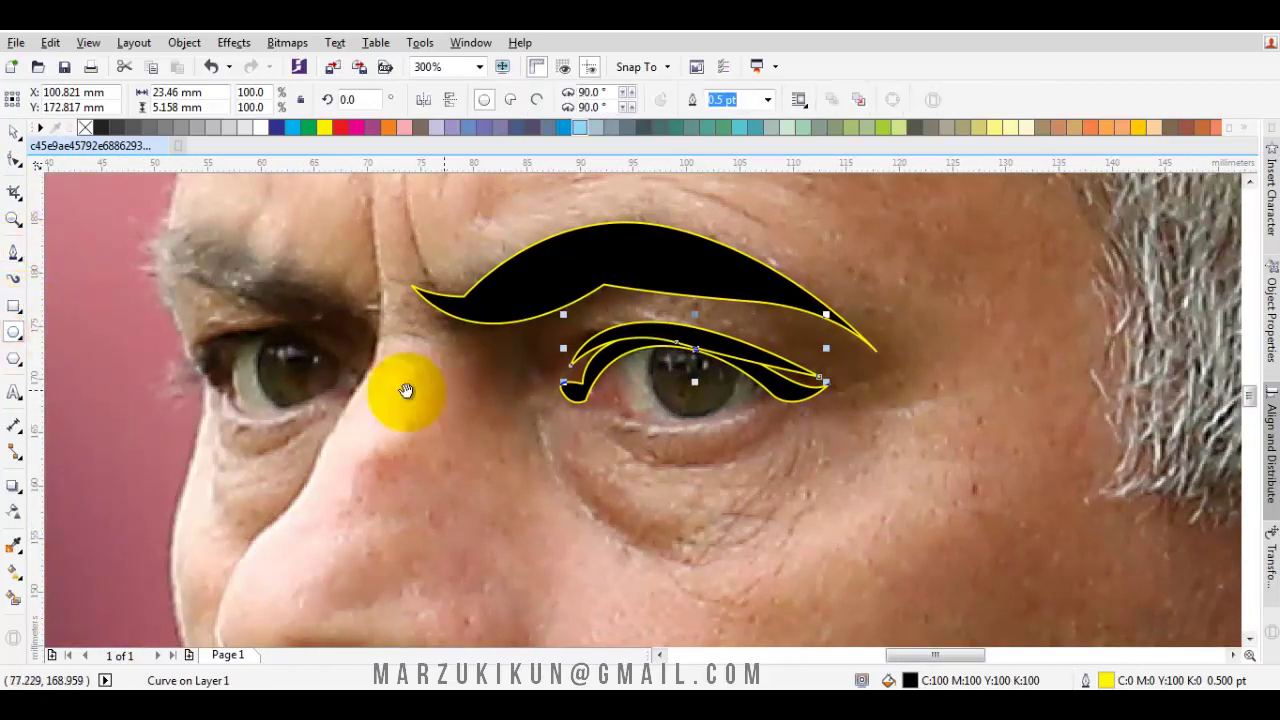
scroll(409, 386, "up", 2)
left_click_drag(605, 368, 700, 460)
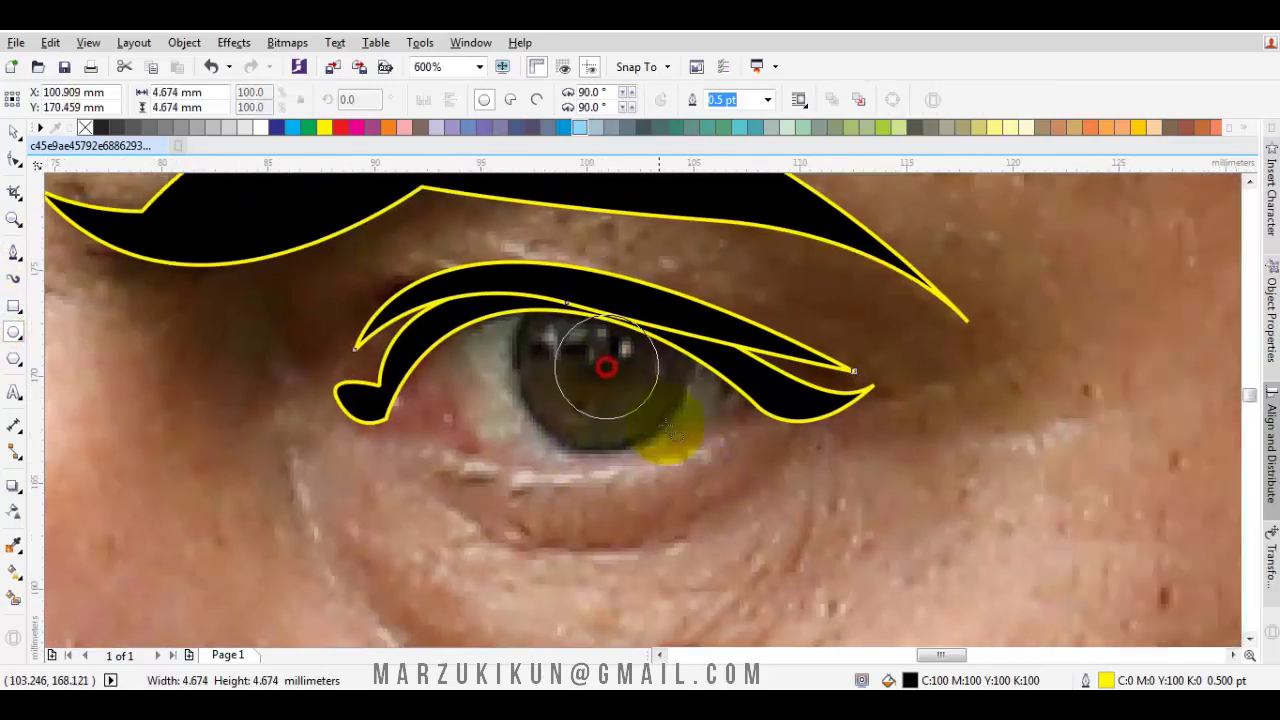
left_click(86, 128)
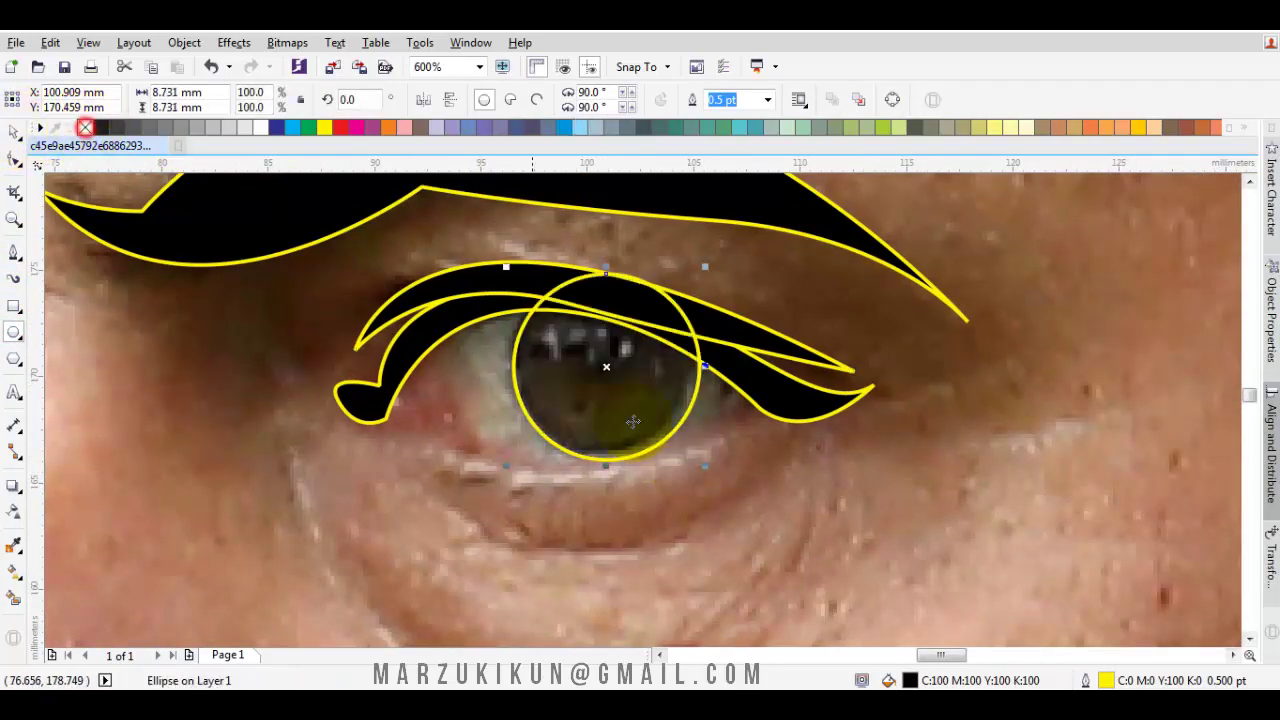
scroll(660, 424, "up", 2)
left_click_drag(643, 397, 648, 392)
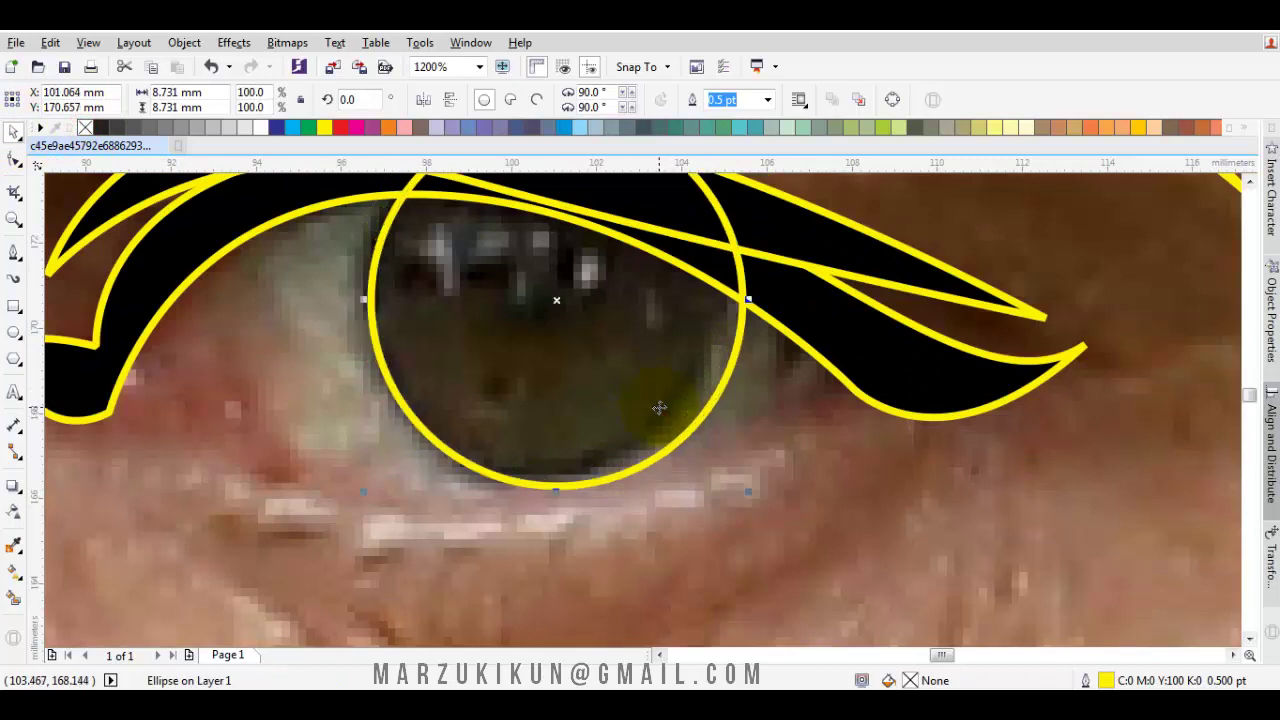
scroll(755, 524, "up", 1)
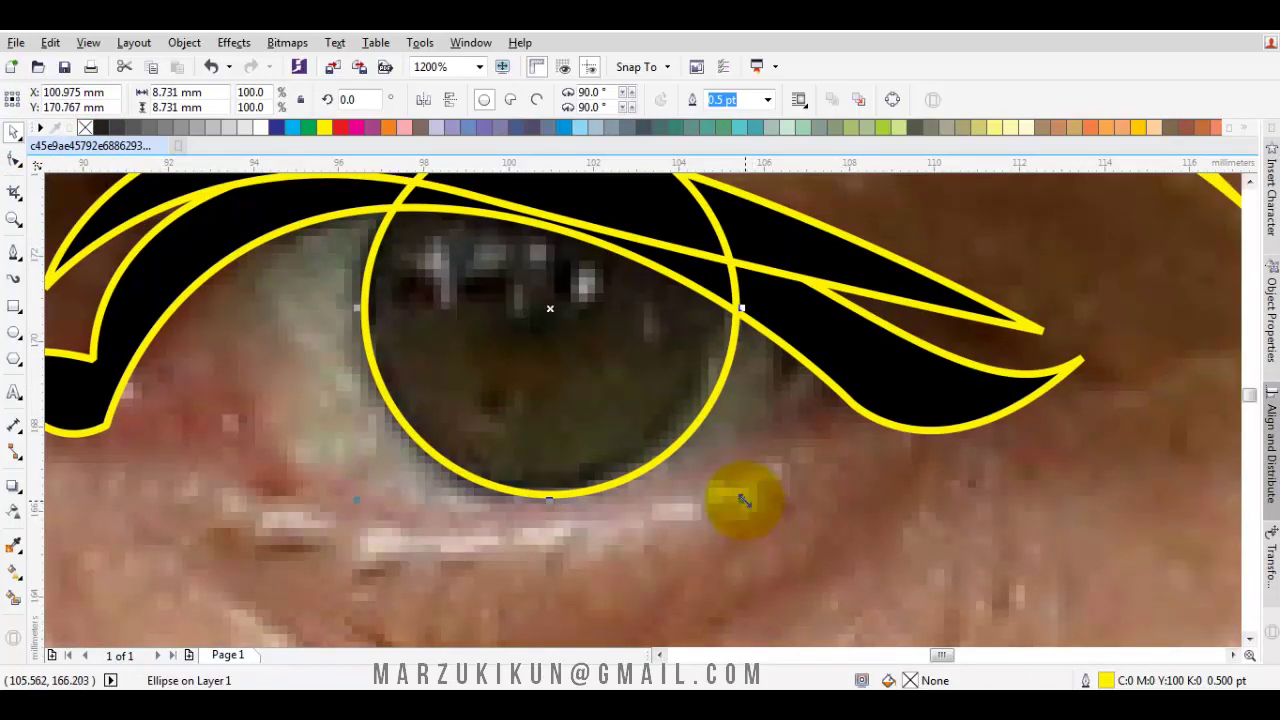
left_click_drag(743, 500, 689, 411)
- Send the iris circle to the back of the layer, behind the eyelid
scroll(676, 383, "down", 2)
right_click(650, 385)
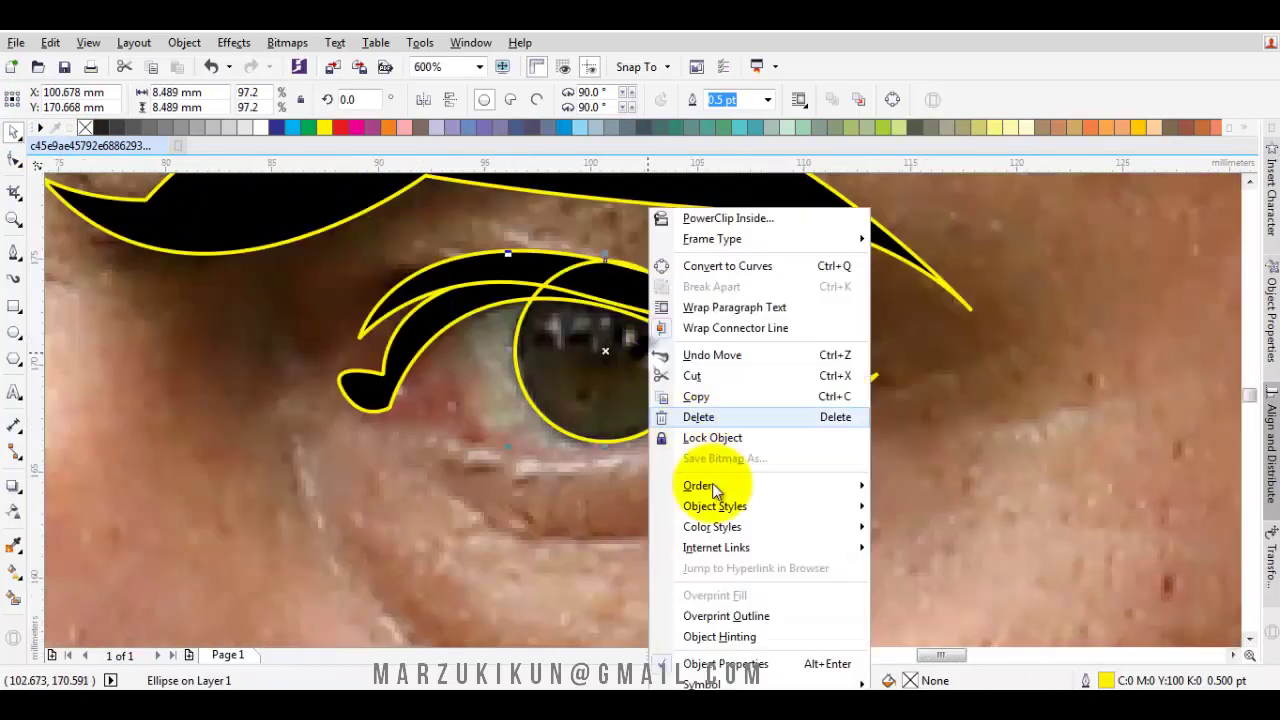
mouse_move(697, 485)
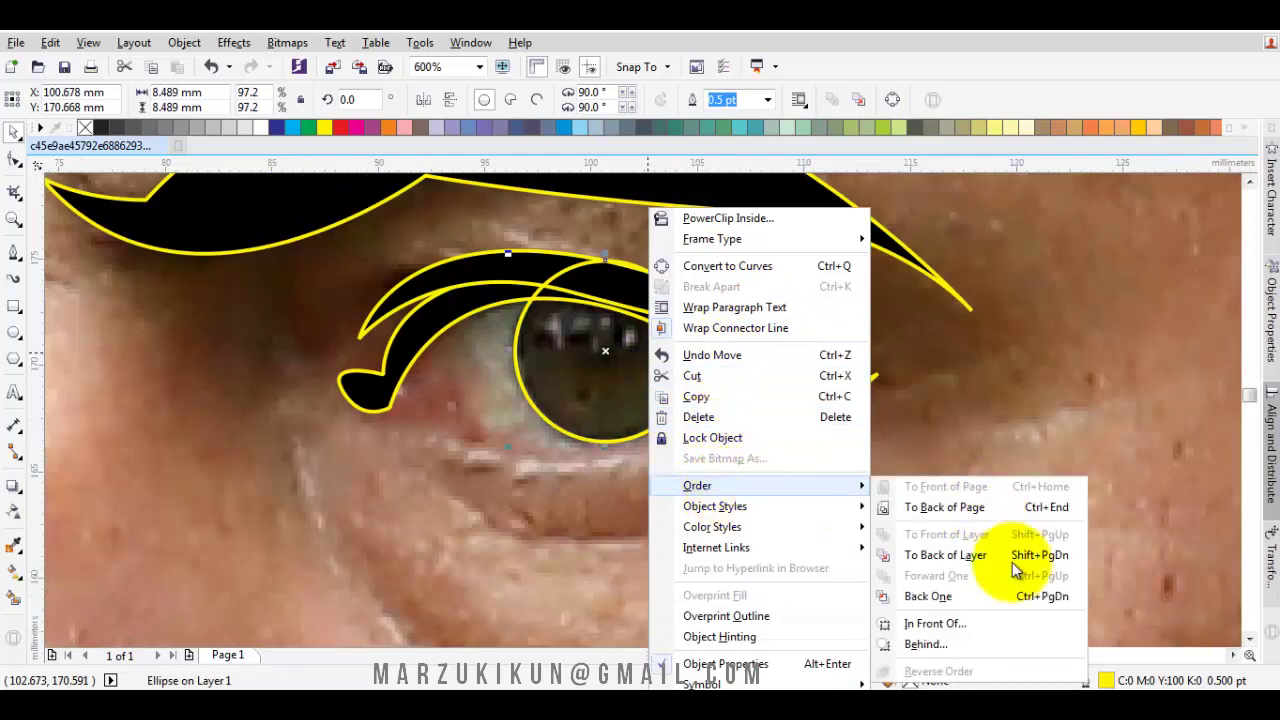
left_click(961, 623)
left_click(904, 500)
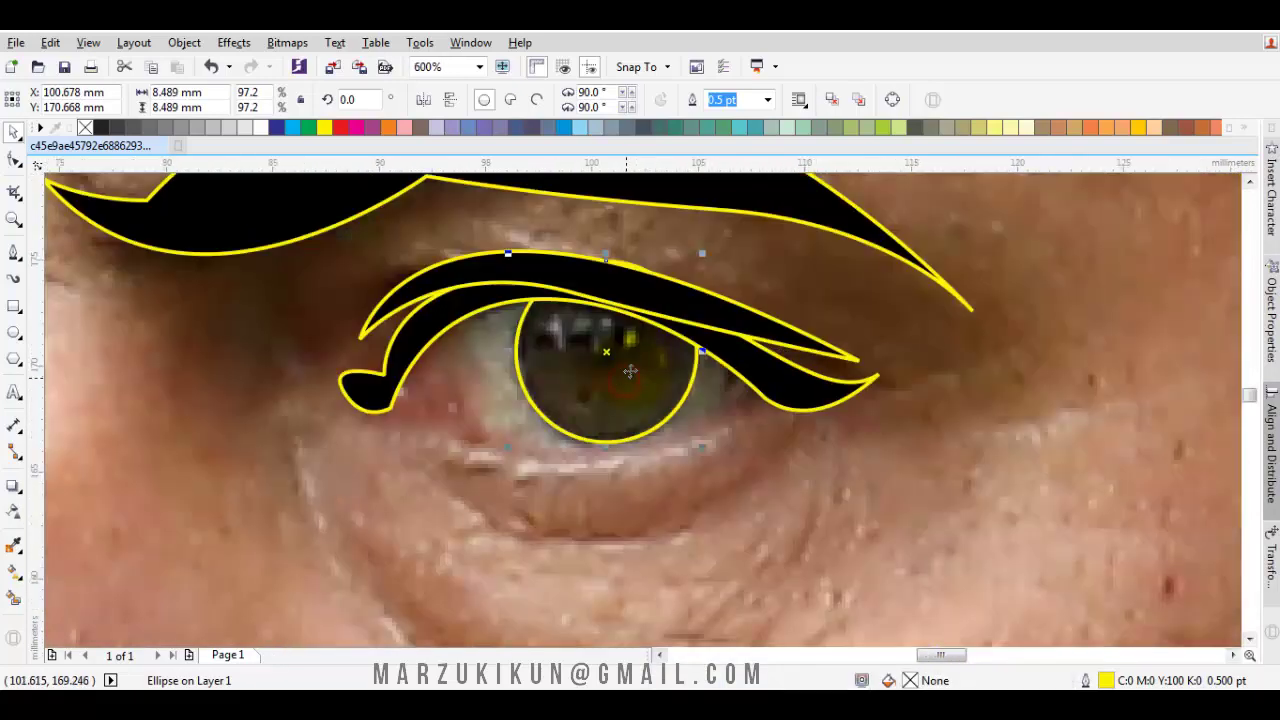
- Make a smaller inner circle and resize it to fit the pupil
left_click(702, 256)
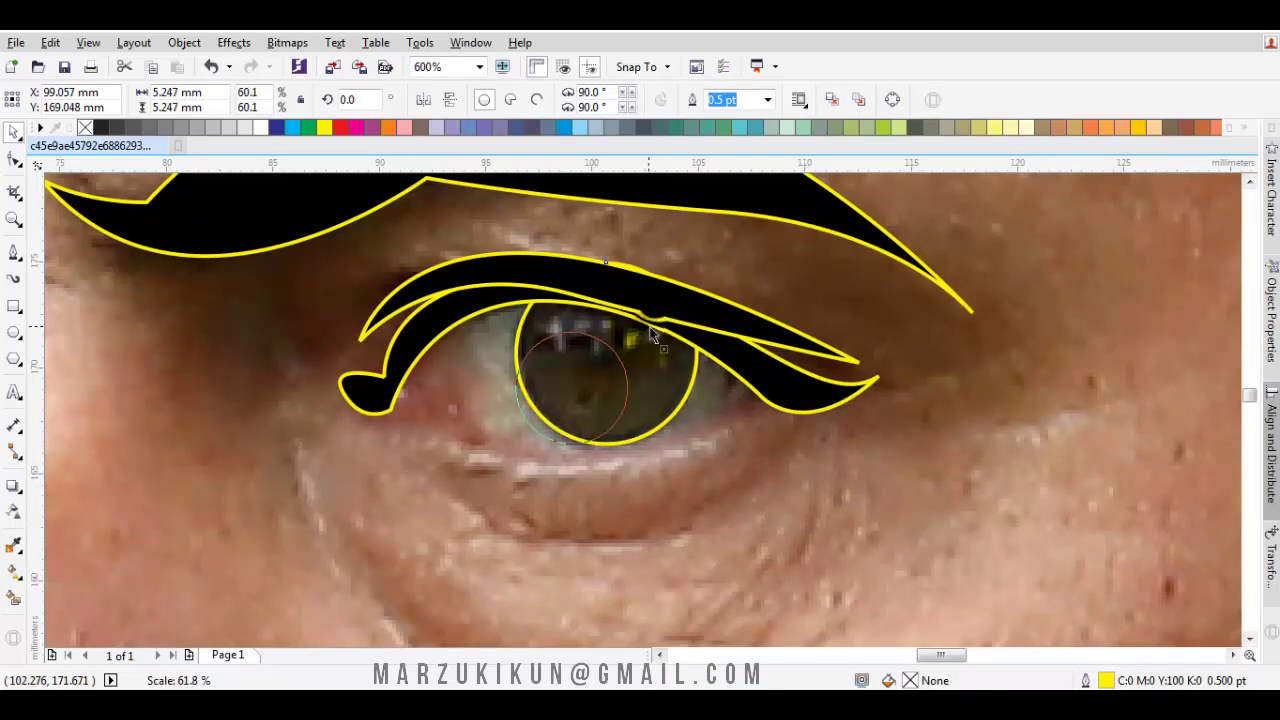
left_click_drag(655, 335, 633, 360)
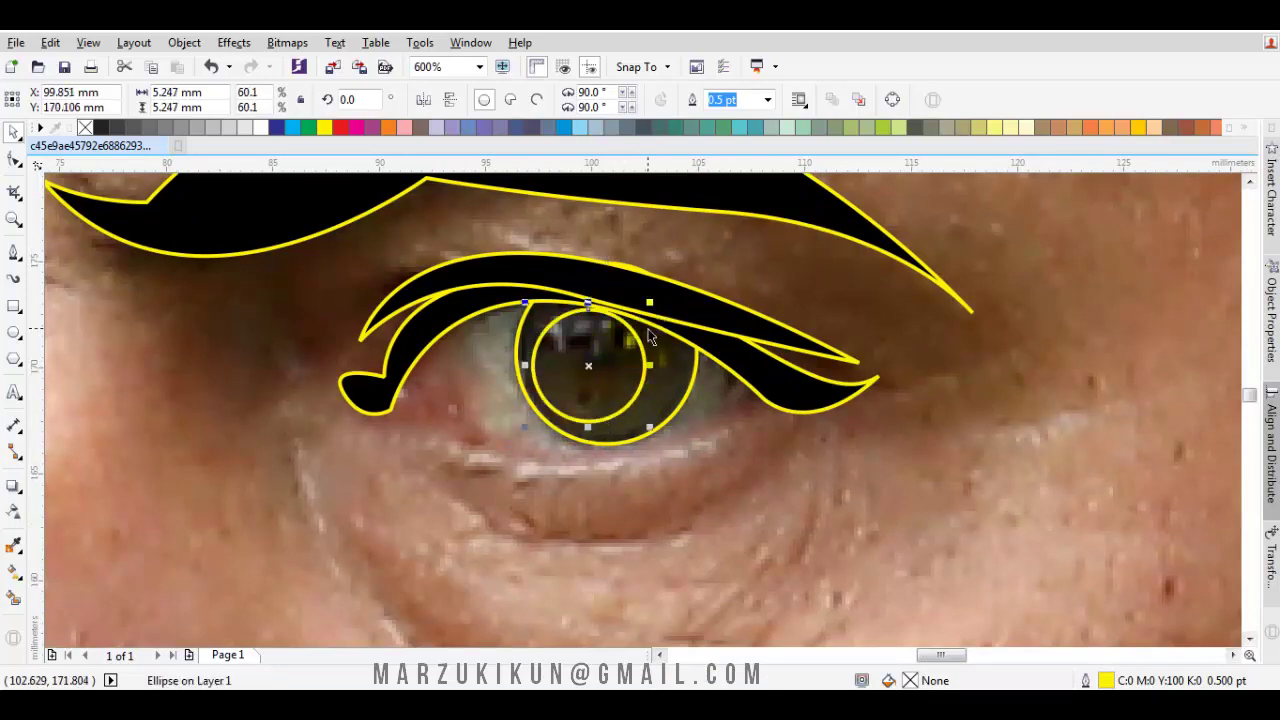
scroll(710, 320, "up", 2)
left_click(711, 300)
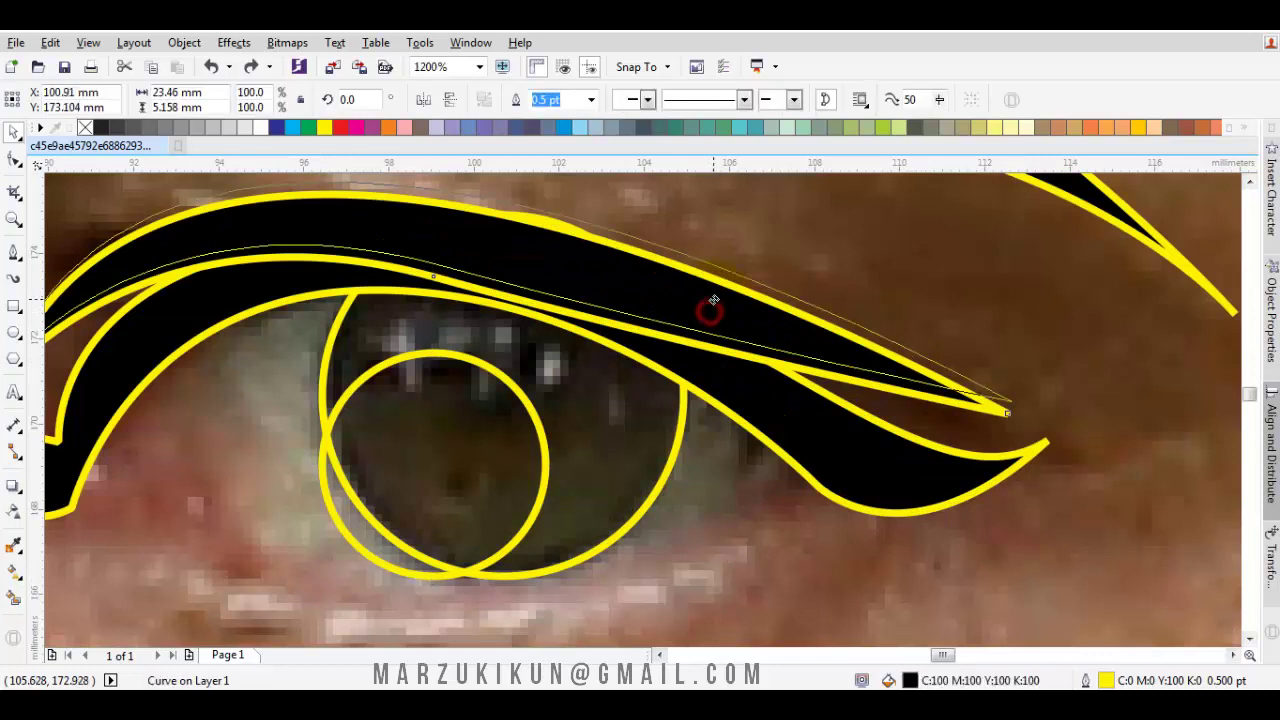
left_click_drag(713, 300, 711, 300)
left_click_drag(528, 457, 531, 482)
left_click_drag(571, 310, 680, 208)
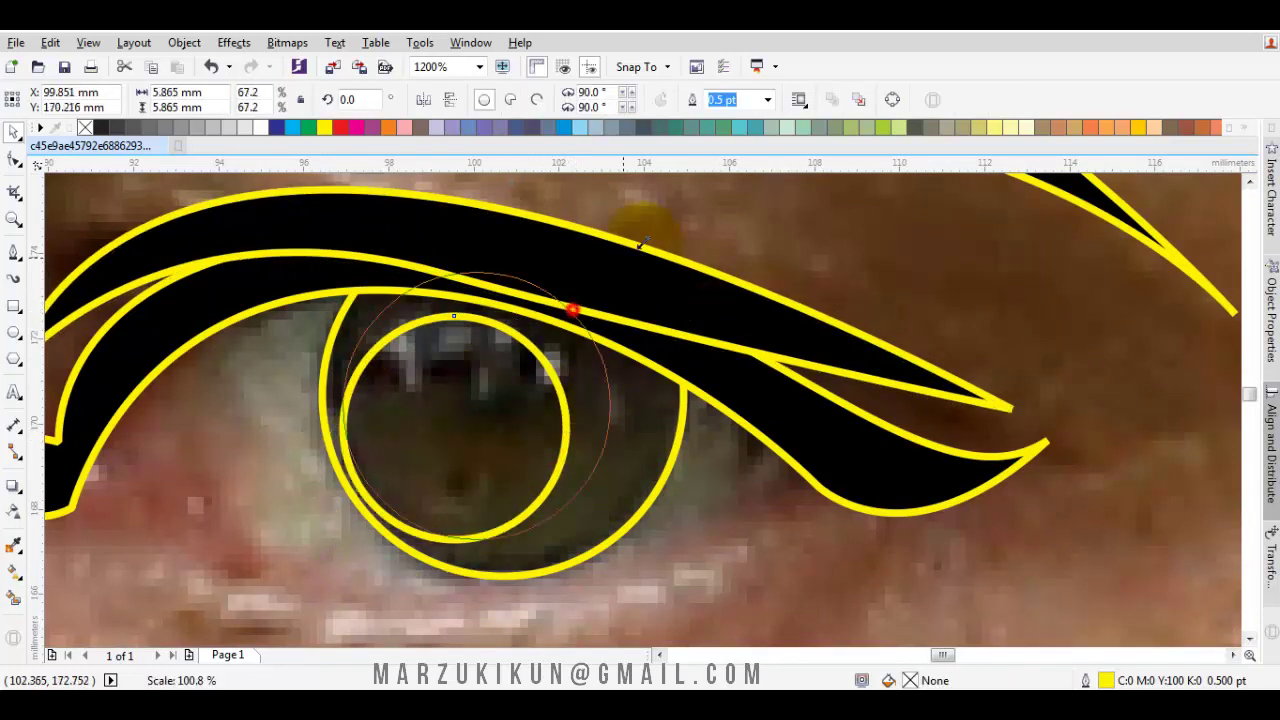
left_click(621, 357)
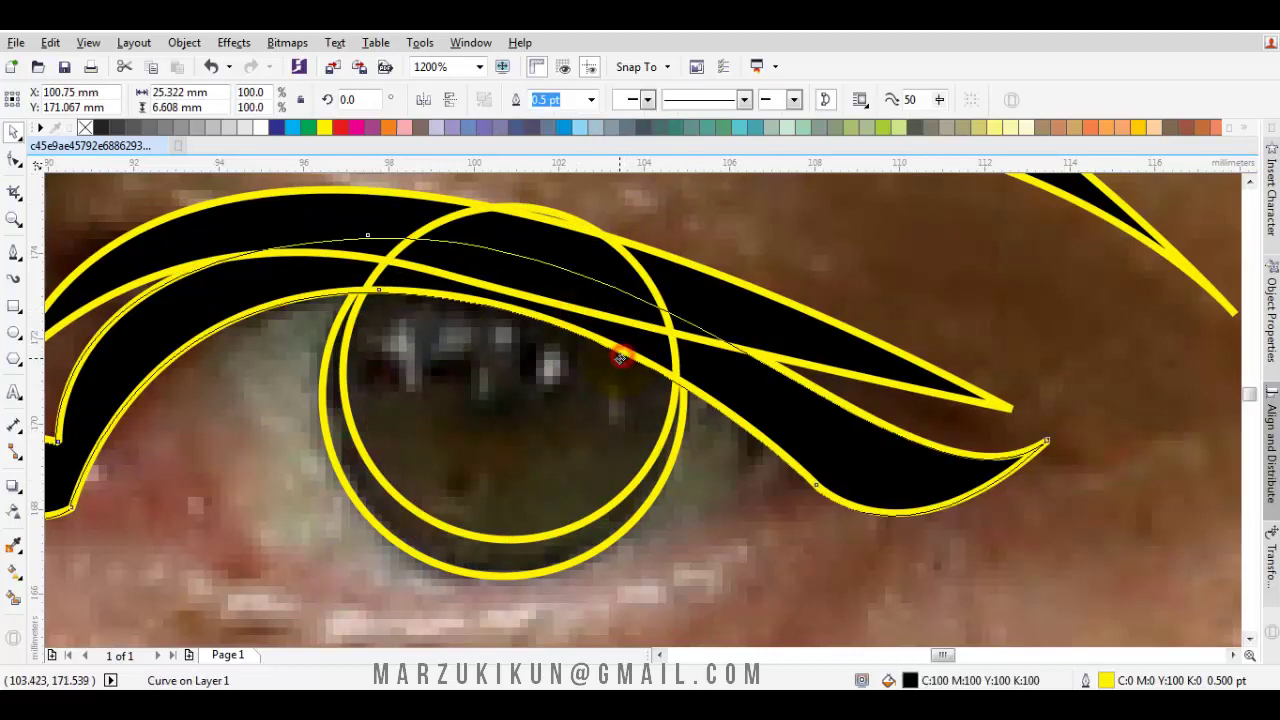
left_click(600, 403)
scroll(605, 385, "down", 1)
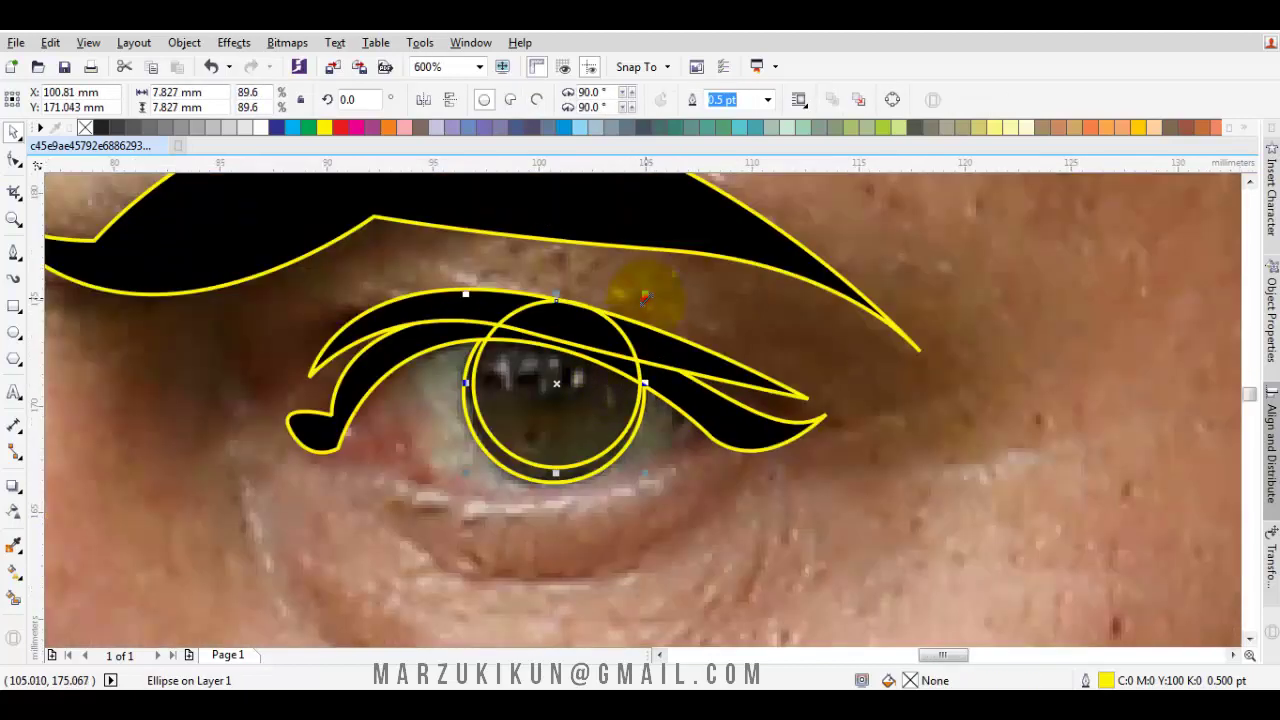
left_click_drag(617, 357, 605, 313)
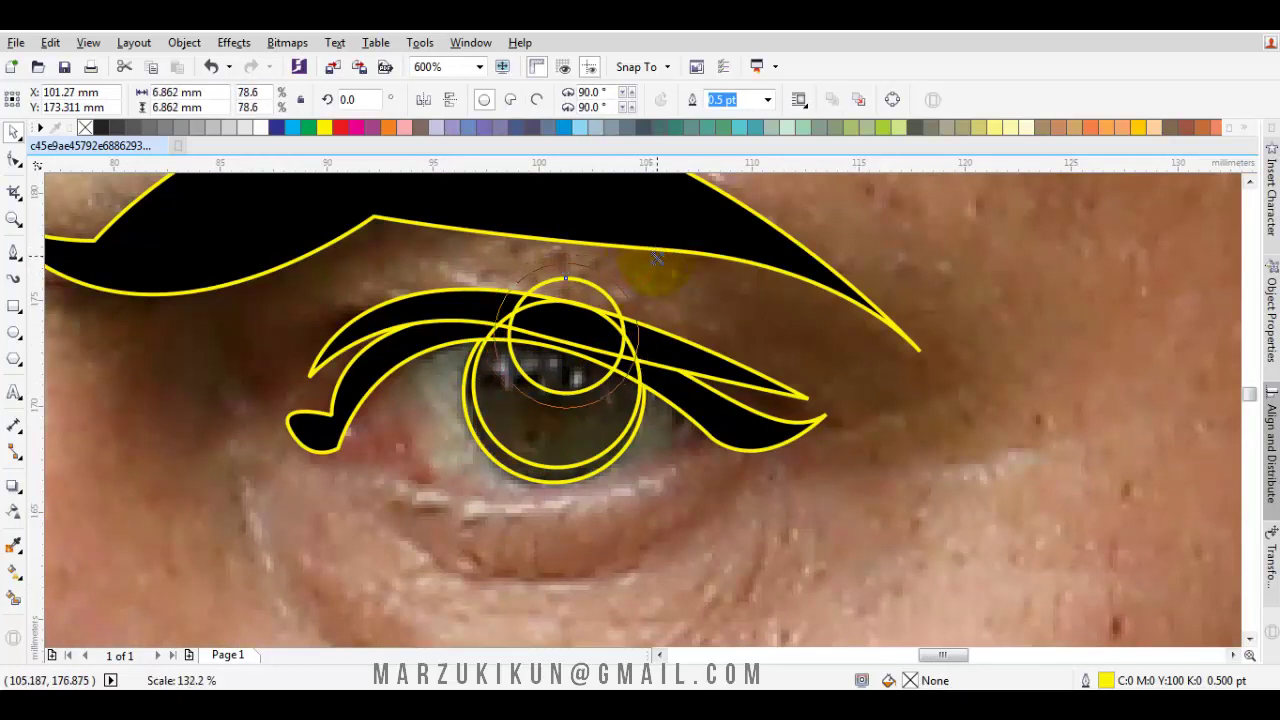
- Cut the front circle from the back with Back Minus Front, placing the crescent in front of the eye outline
left_click_drag(655, 258, 650, 262)
left_click(648, 99)
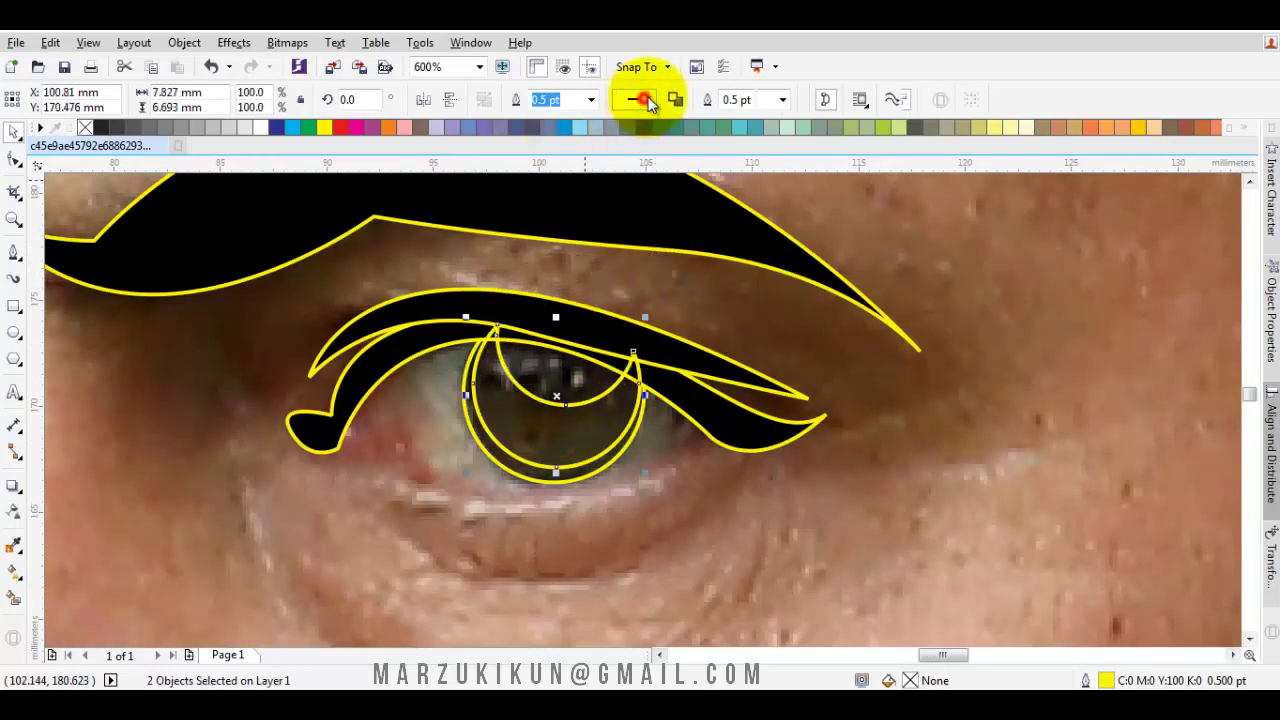
right_click(558, 208)
mouse_move(640, 485)
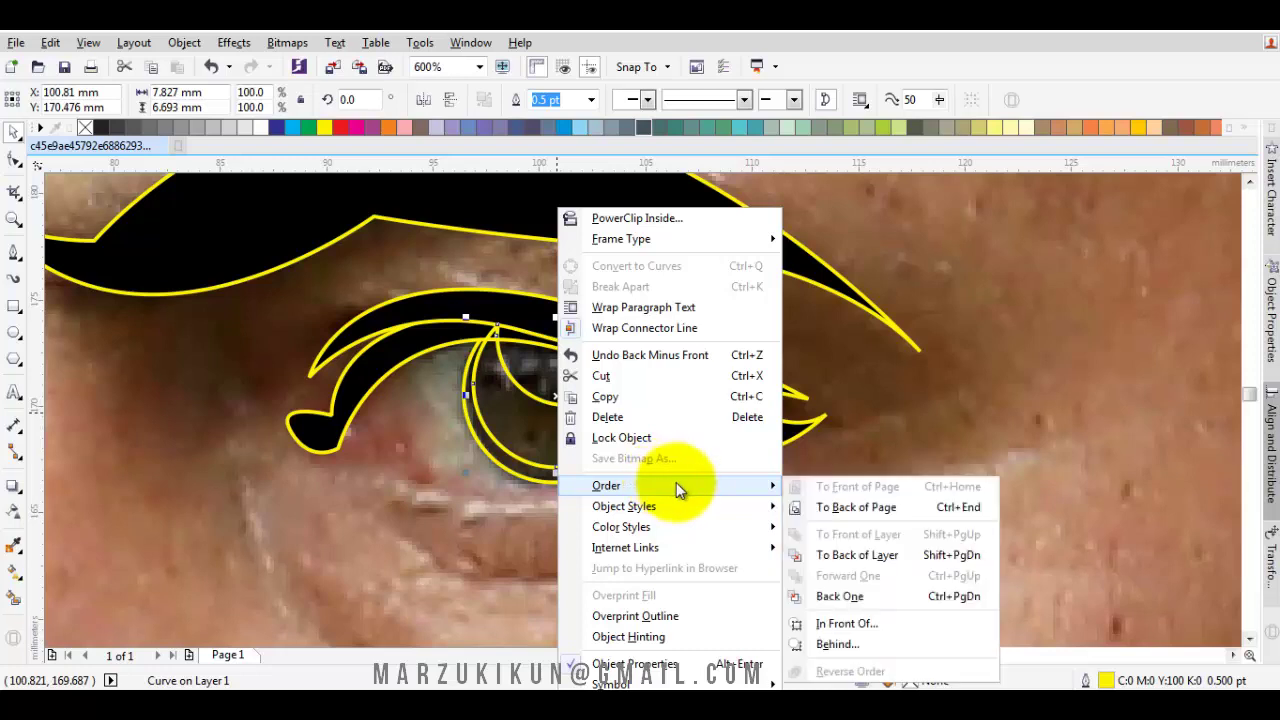
left_click(825, 625)
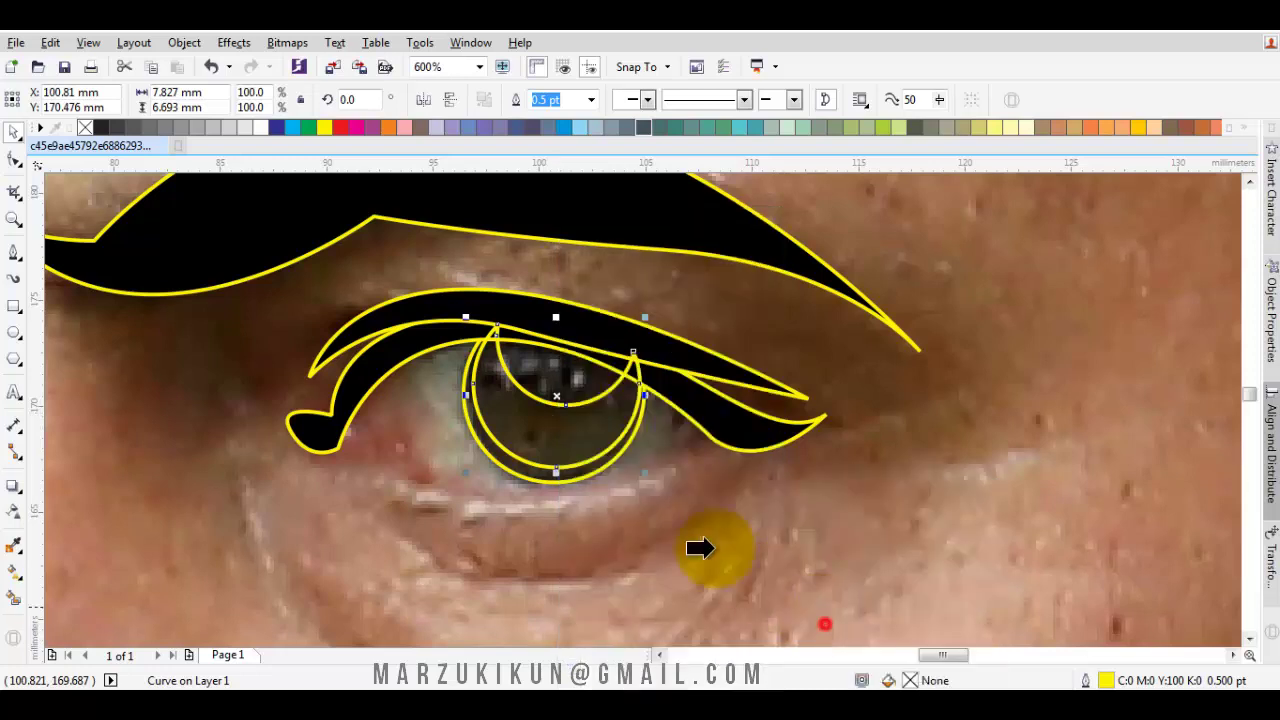
left_click(519, 421)
scroll(519, 421, "up", 1)
left_click(522, 421)
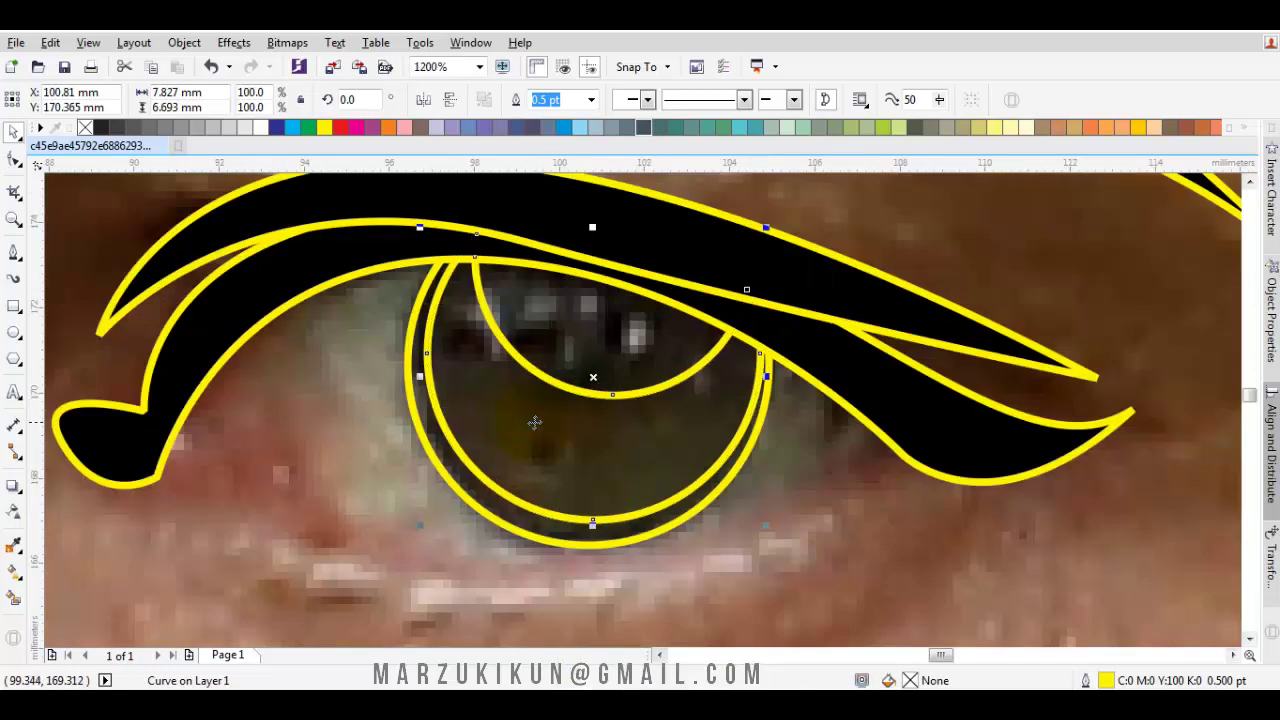
- Fill the crescent iris with a dark olive green palette shade
left_click(983, 132)
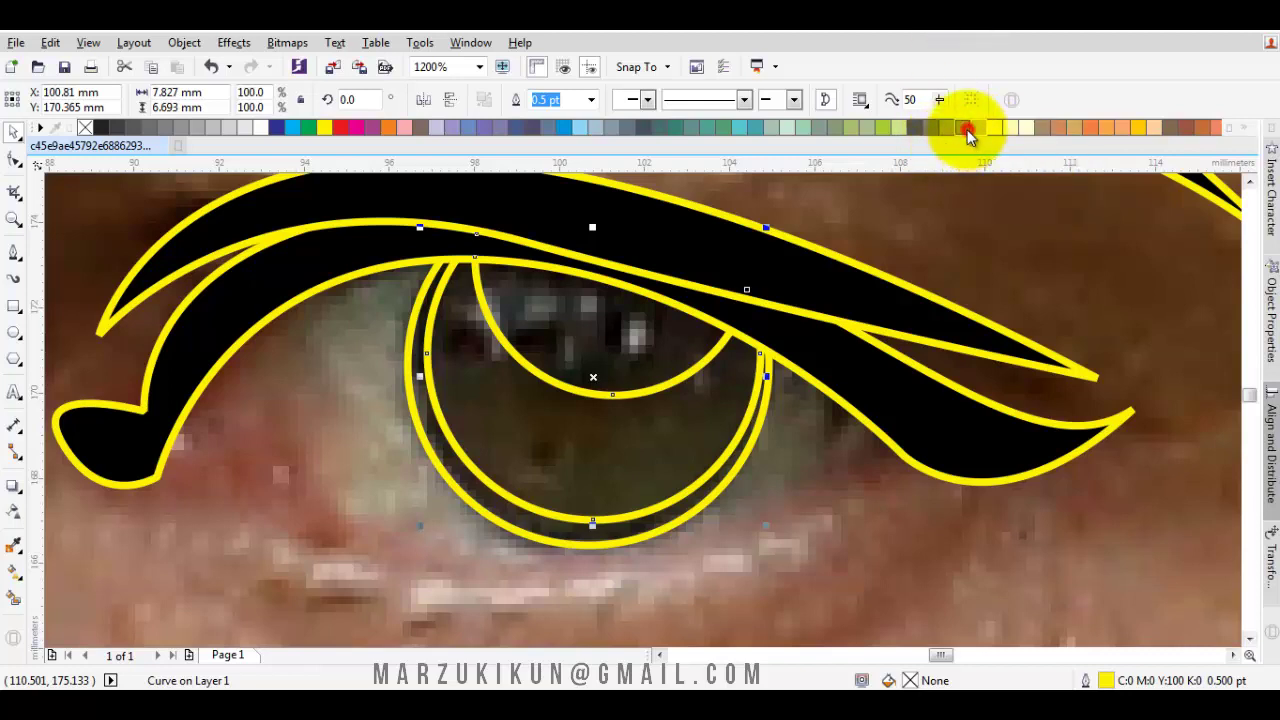
left_click(966, 130)
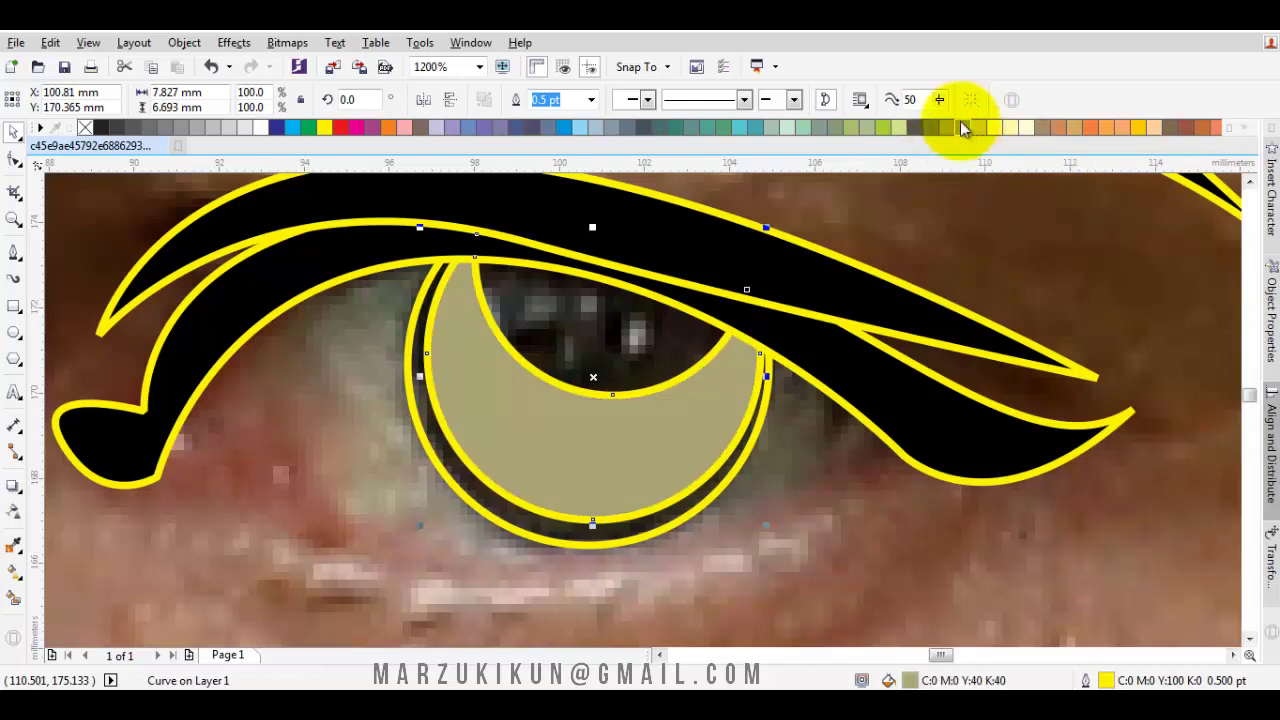
left_click(965, 129)
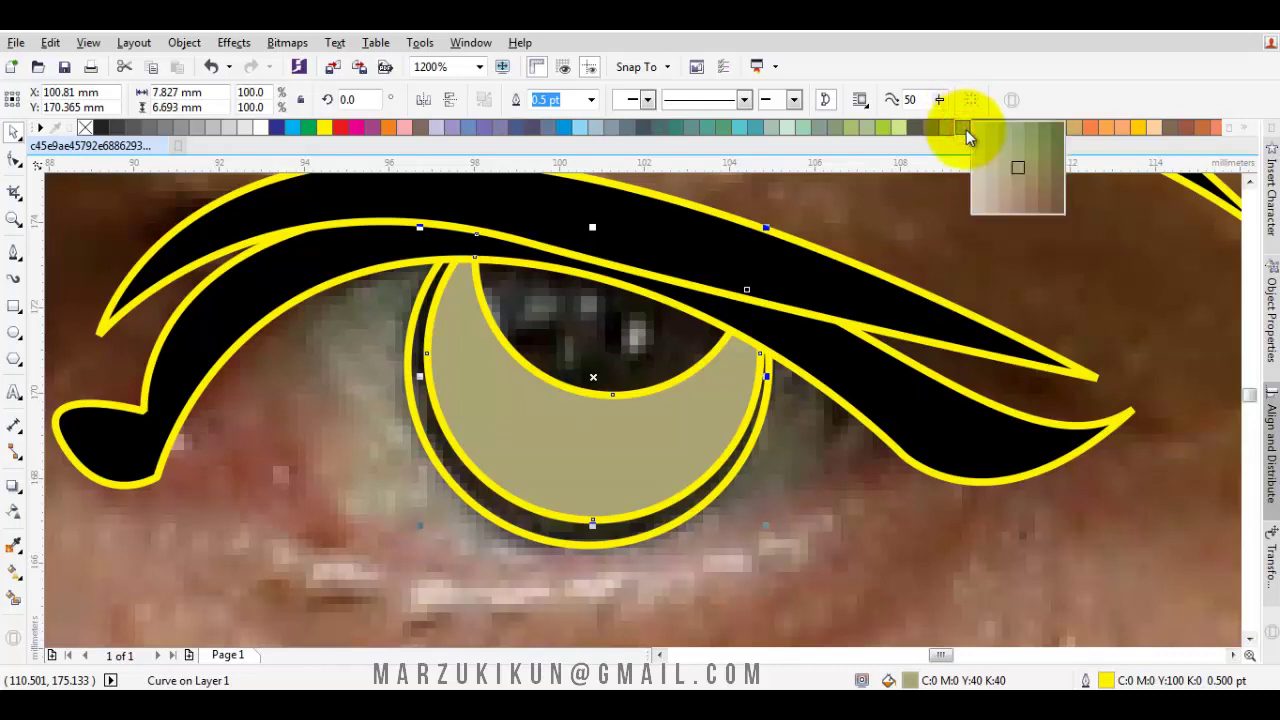
left_click(1058, 130)
- Sample black from the eyebrow with the Color Eyedropper and apply it to the pupil area
left_click(13, 545)
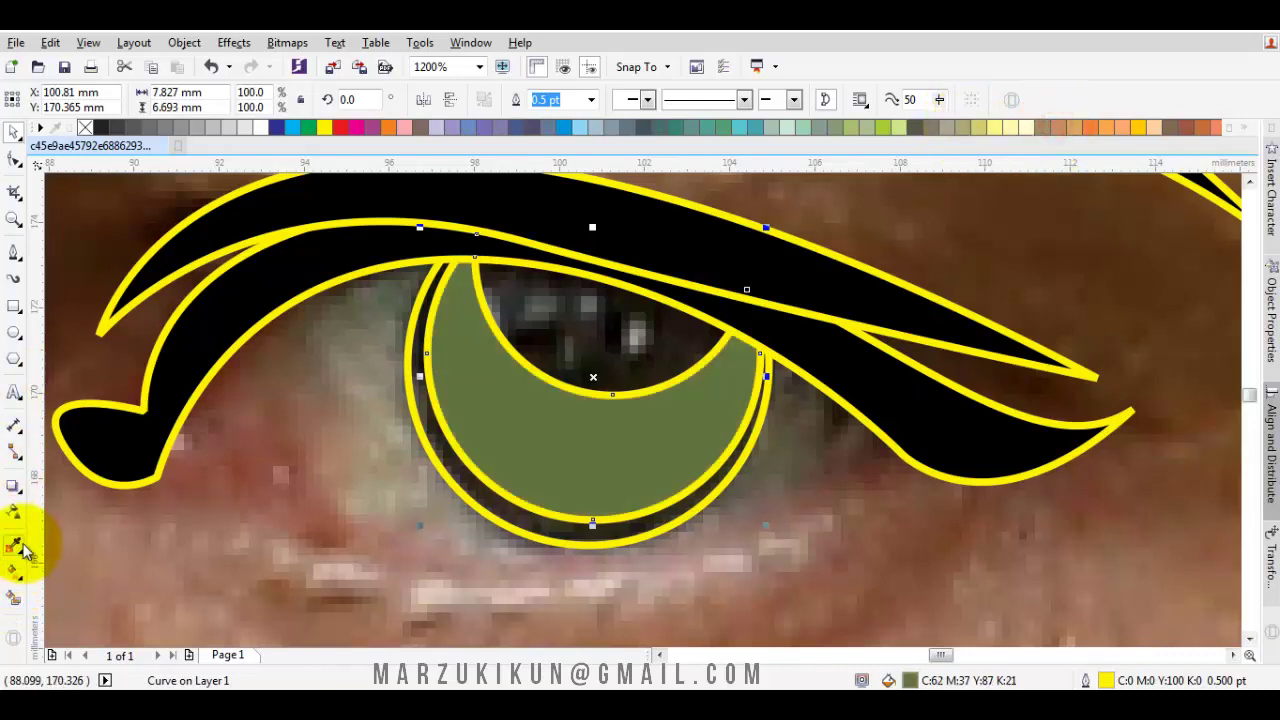
left_click(640, 222)
left_click(591, 323)
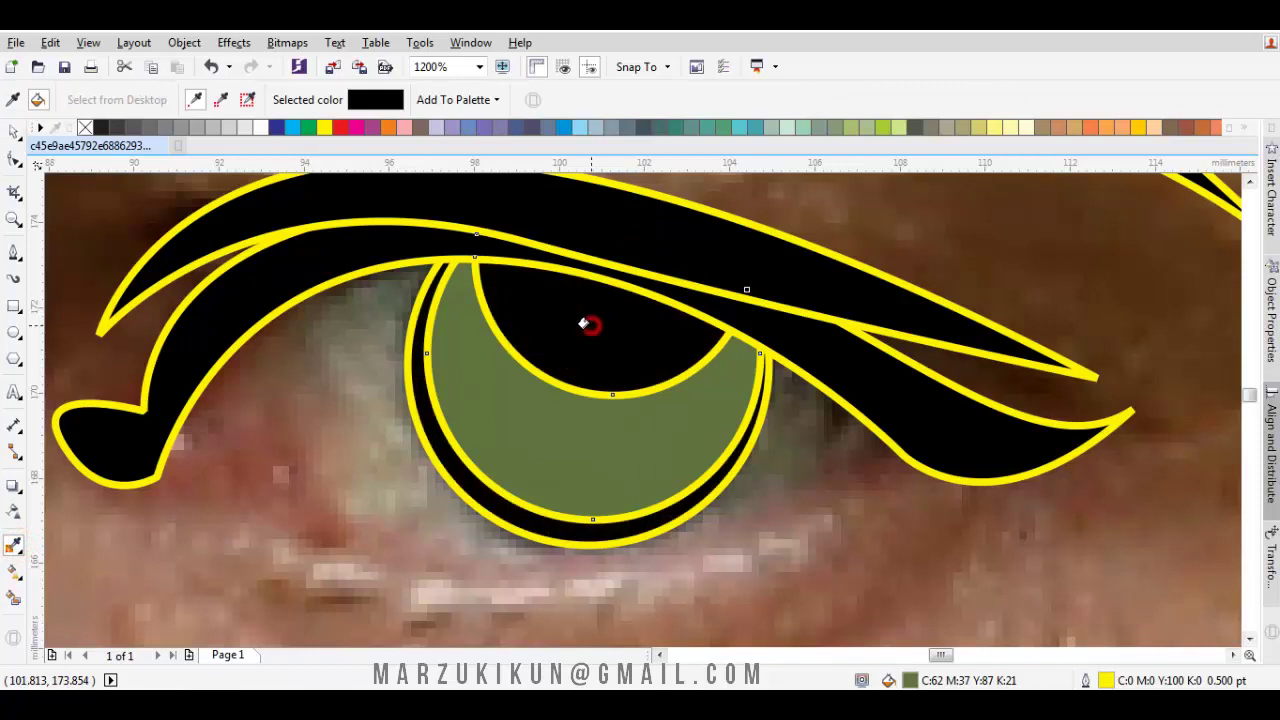
key("space")
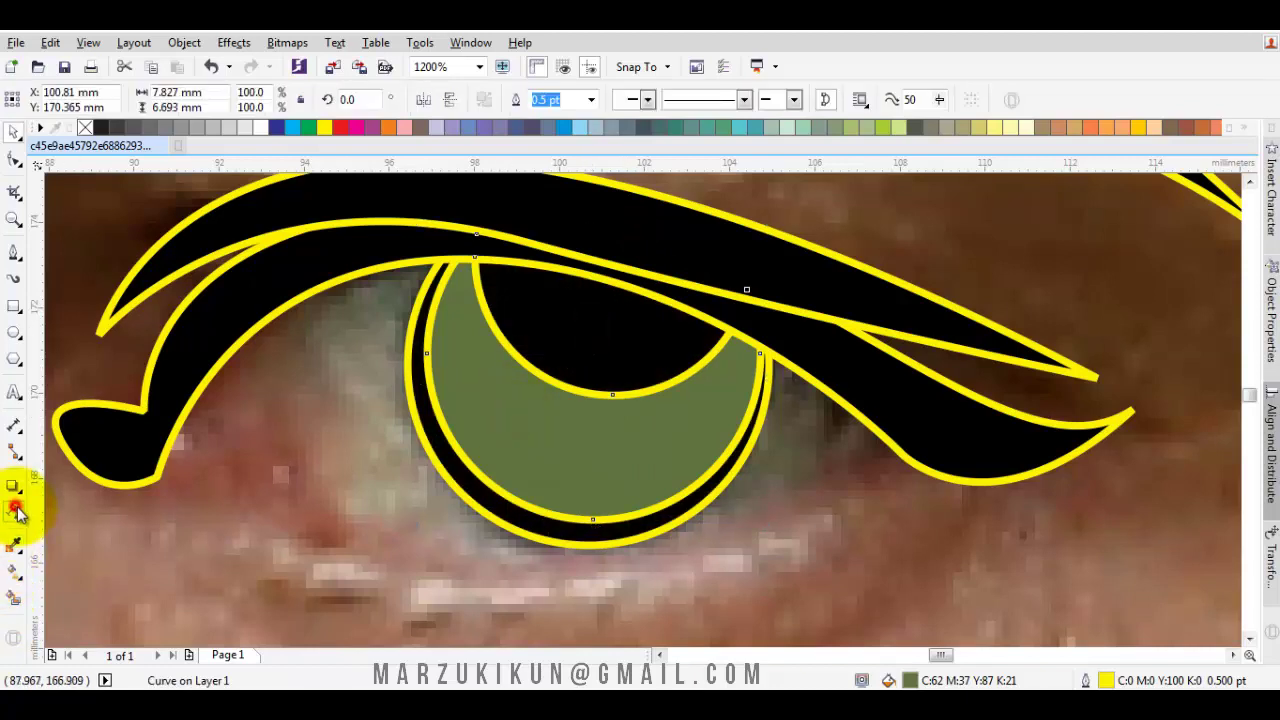
left_click(13, 511)
- Fade the iris crescent with an upward-running linear transparency
left_click_drag(577, 395, 573, 572)
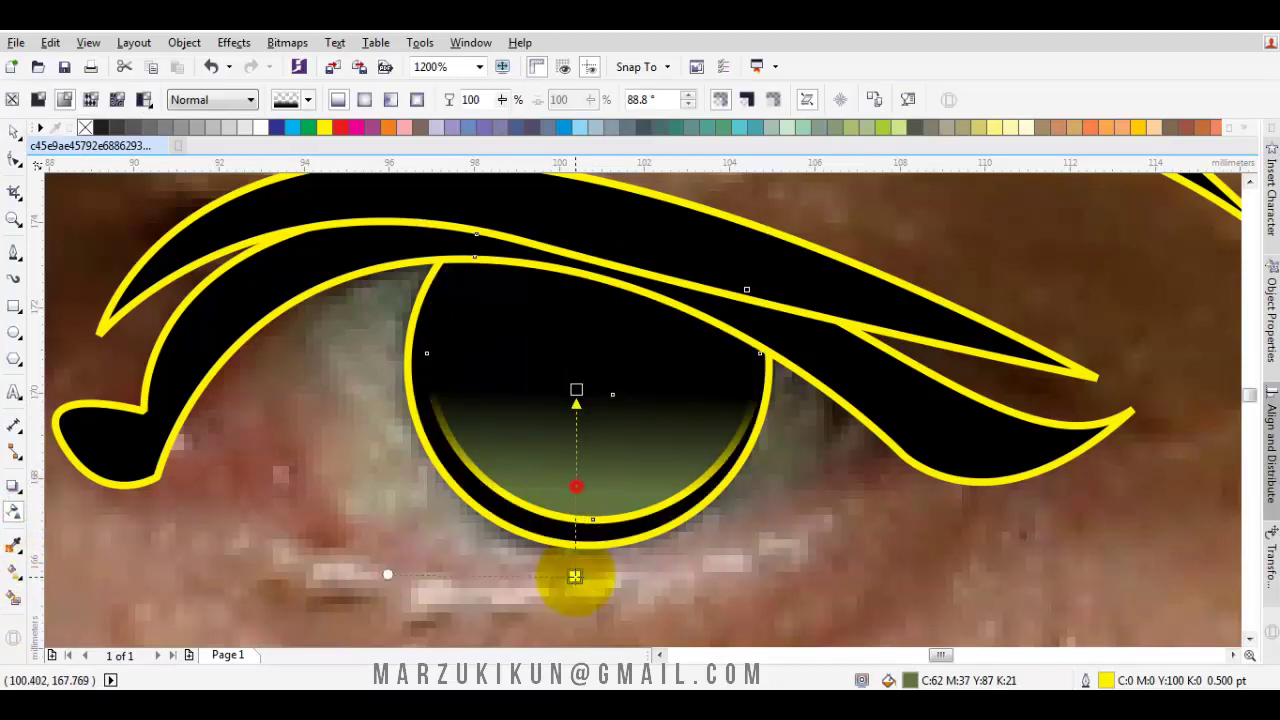
left_click_drag(577, 392, 610, 304)
key("space")
scroll(579, 395, "down", 2)
scroll(579, 395, "down", 3)
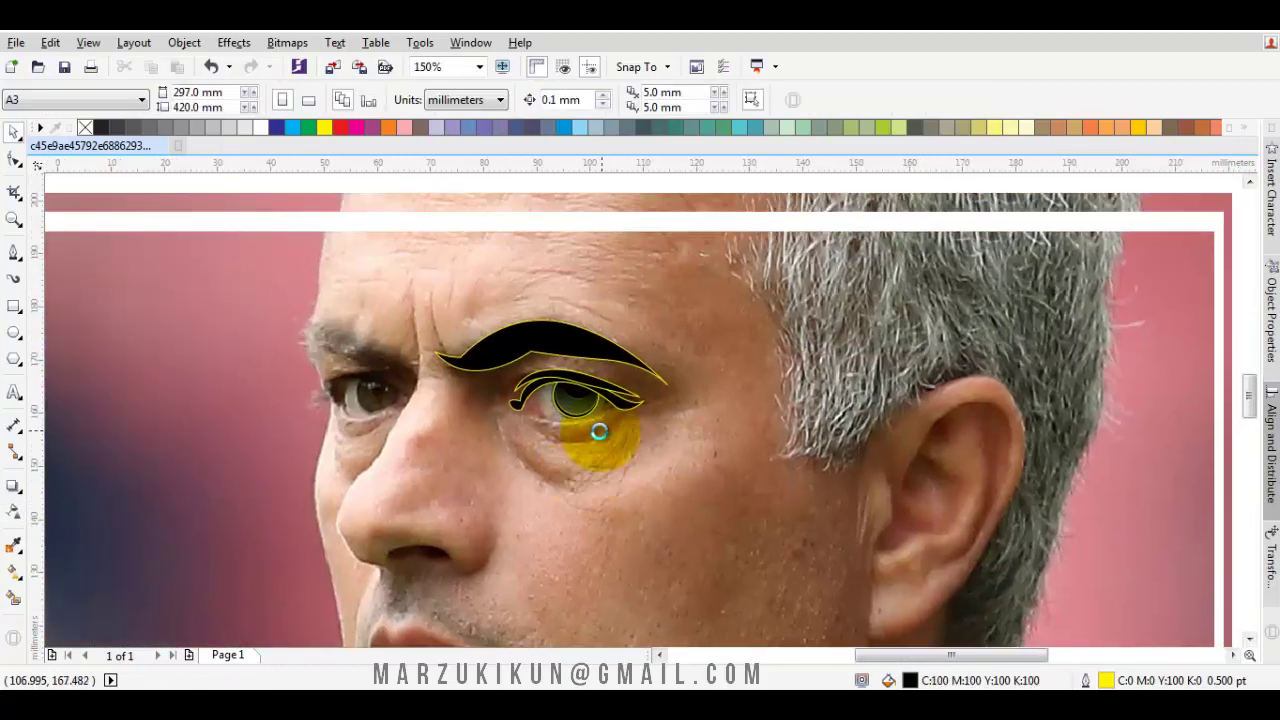
scroll(580, 405, "up", 2)
- Shift the lens shape's transparency highlight toward its left side
left_click(620, 429)
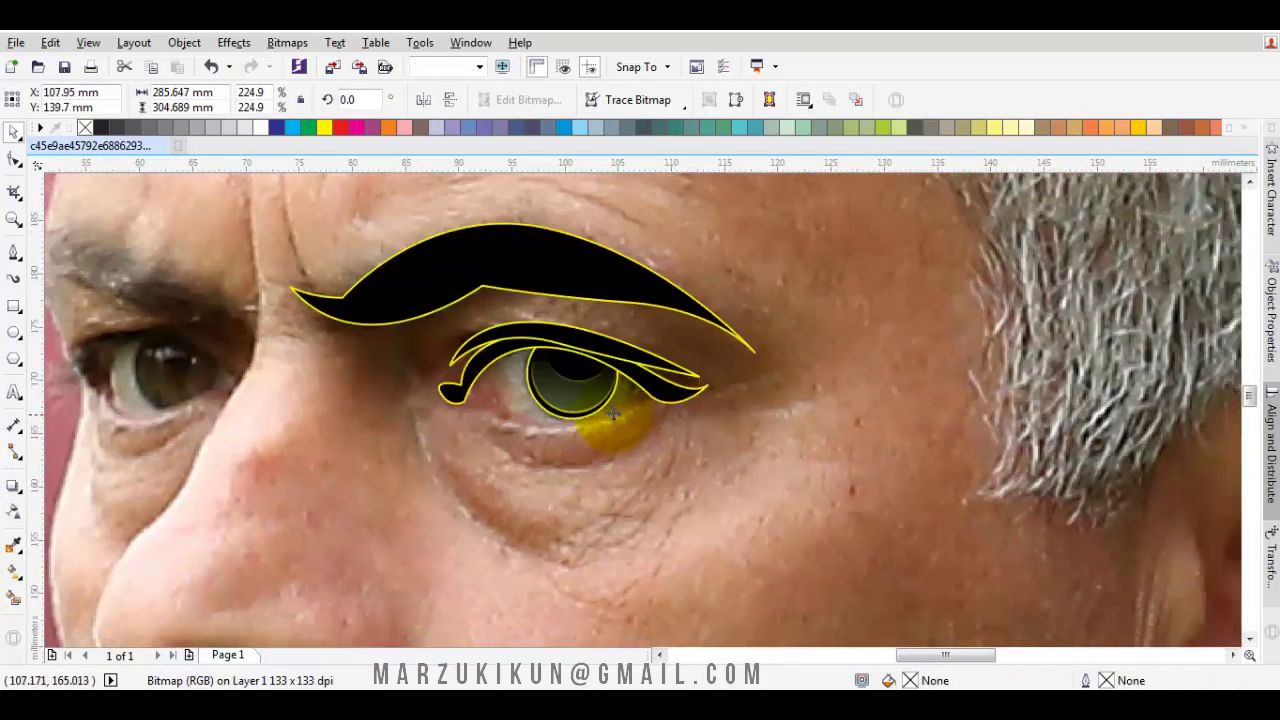
left_click(590, 412)
key("space")
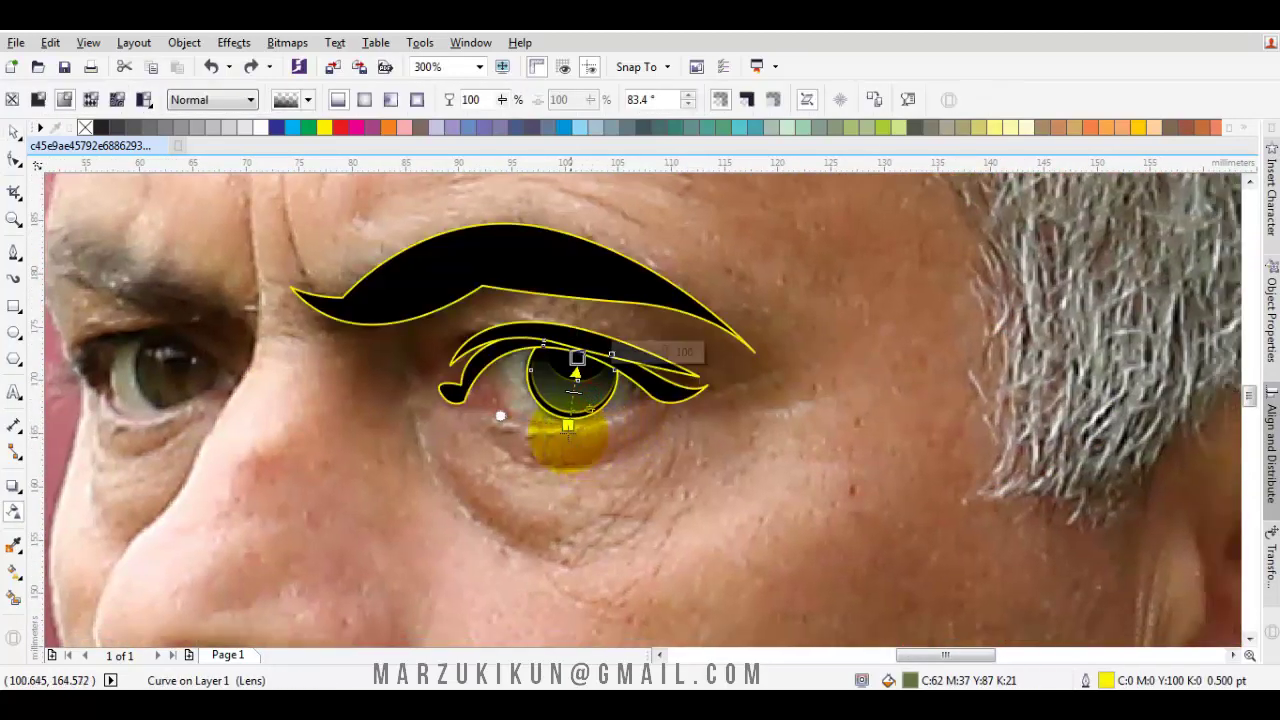
left_click_drag(562, 445, 531, 385)
key("space")
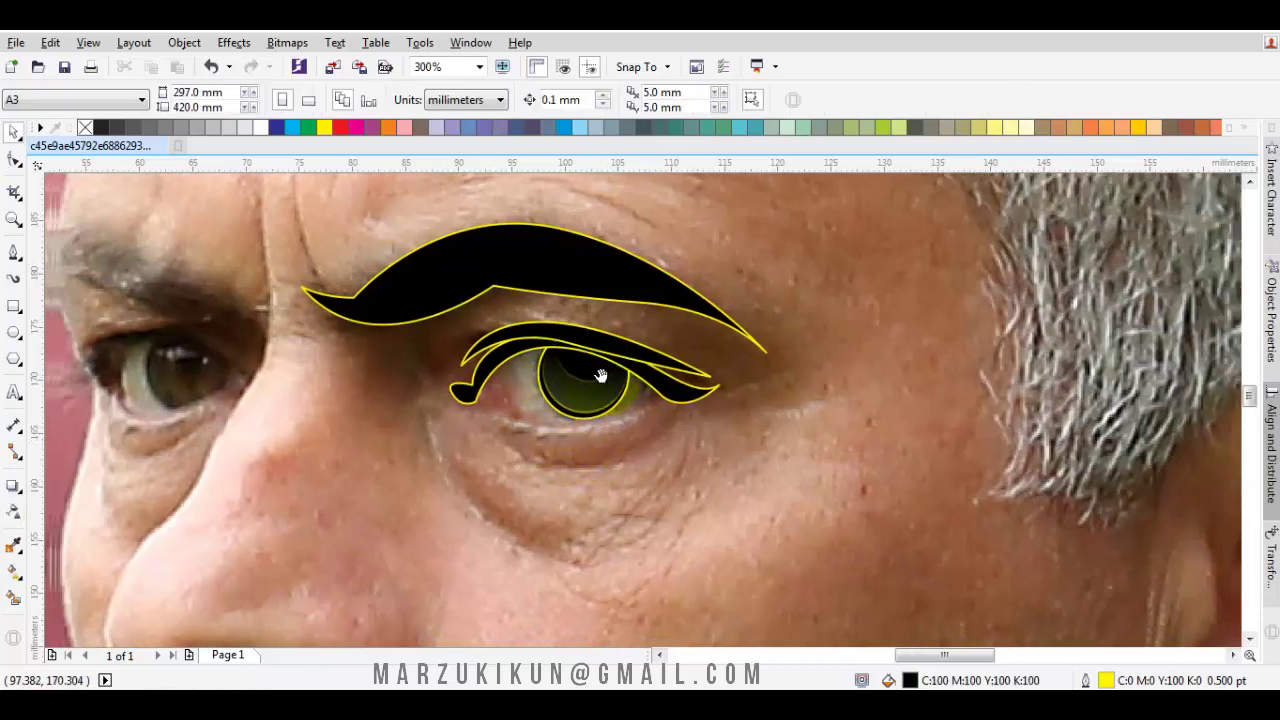
scroll(613, 385, "down", 3)
scroll(613, 385, "up", 3)
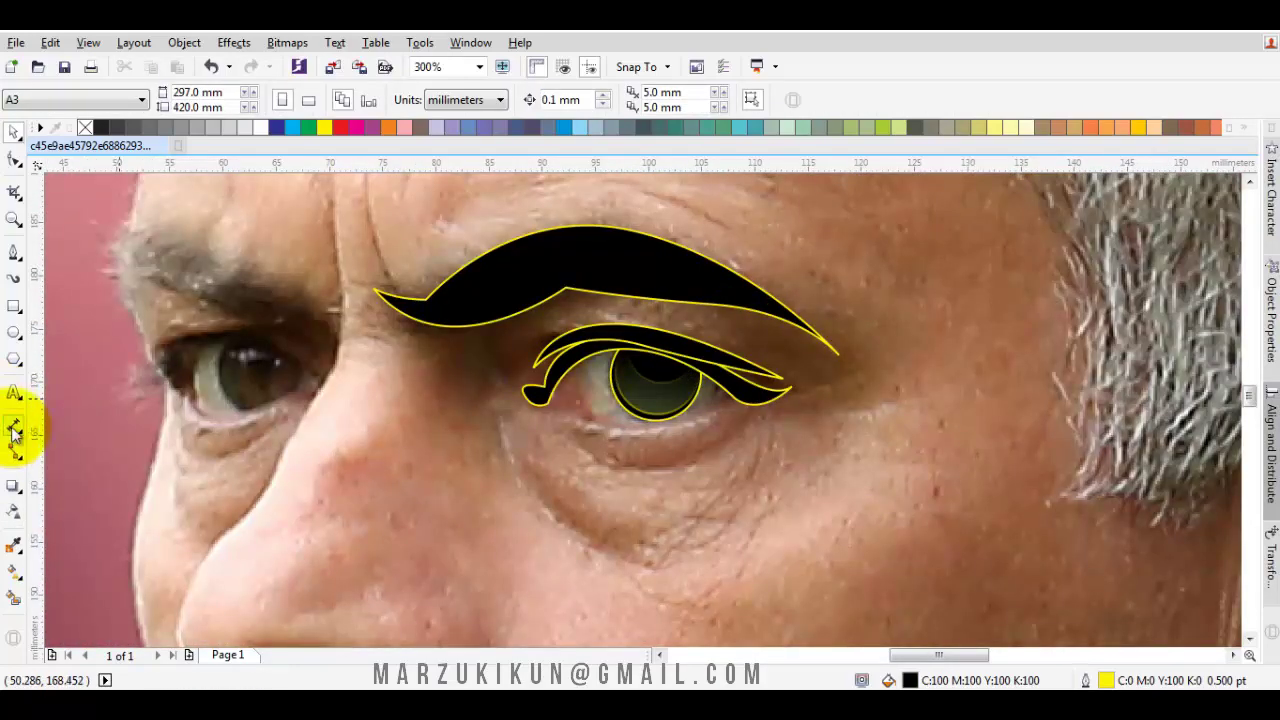
- Begin a Bezier curve tracing the white of the eye
left_click(14, 252)
scroll(510, 455, "up", 1)
scroll(540, 420, "up", 1)
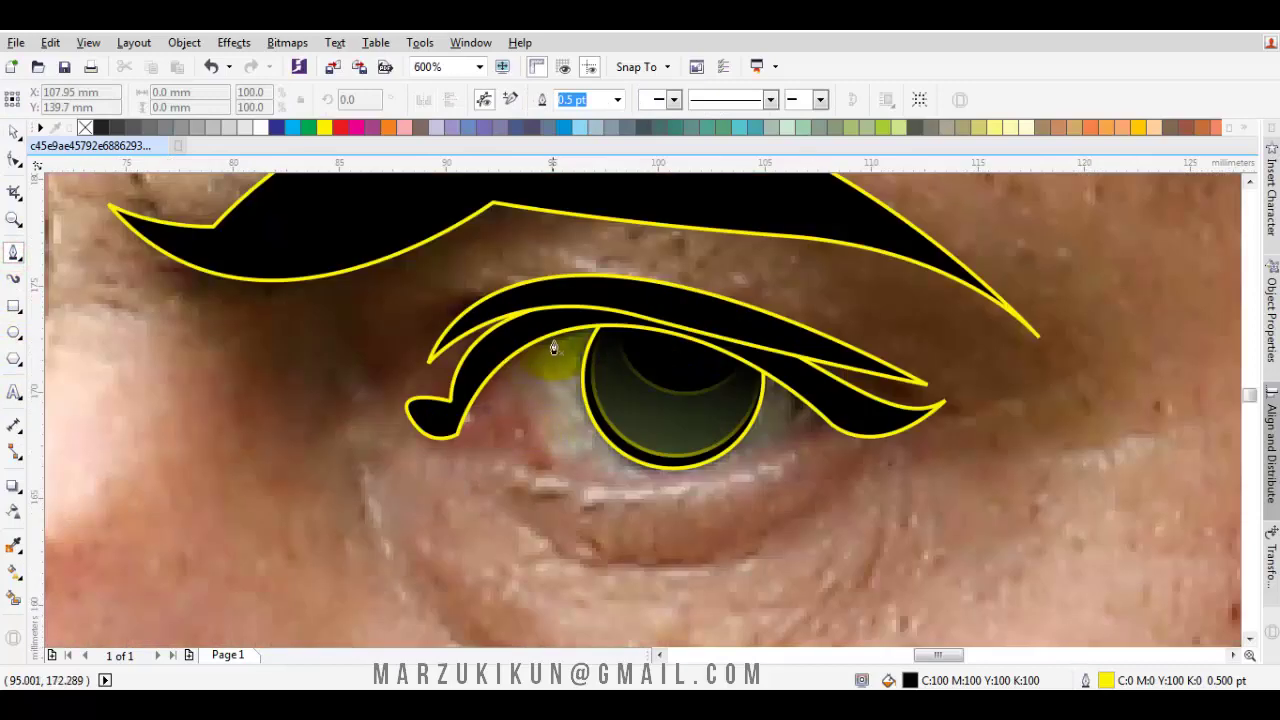
left_click_drag(486, 444, 475, 487)
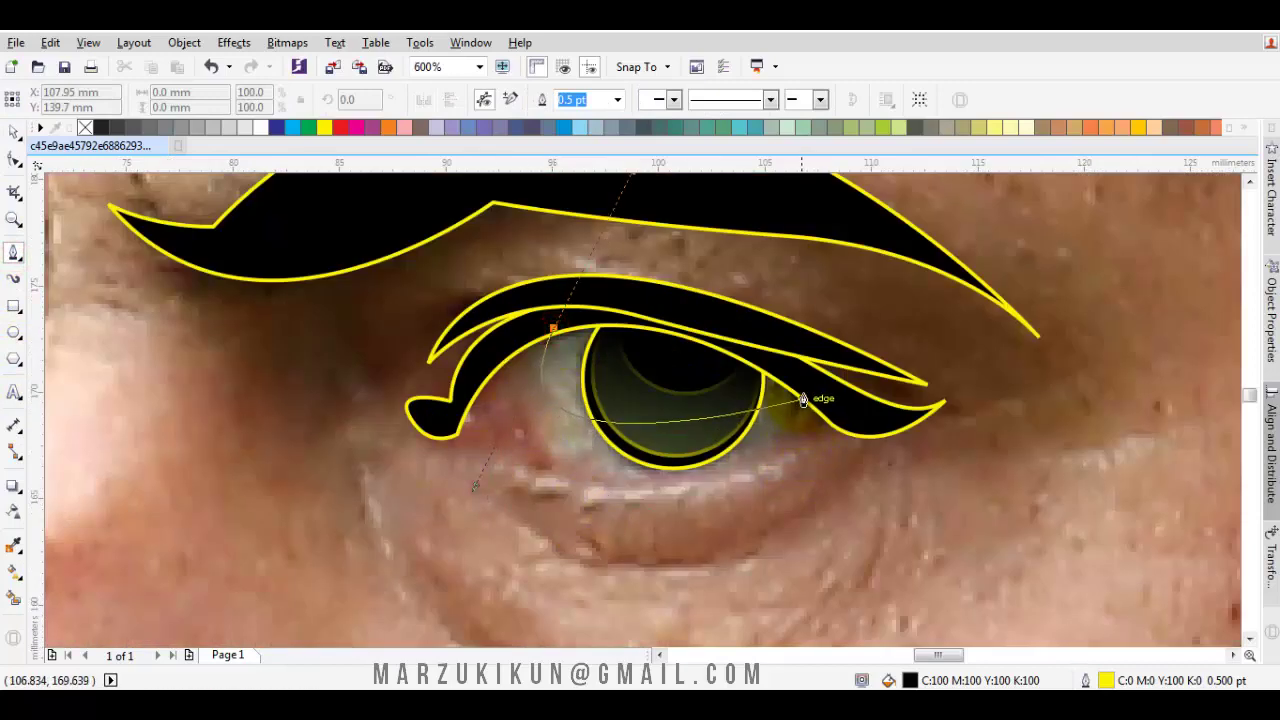
- Close the eye-white outline, fill it white, and place it behind the iris
left_click(551, 331)
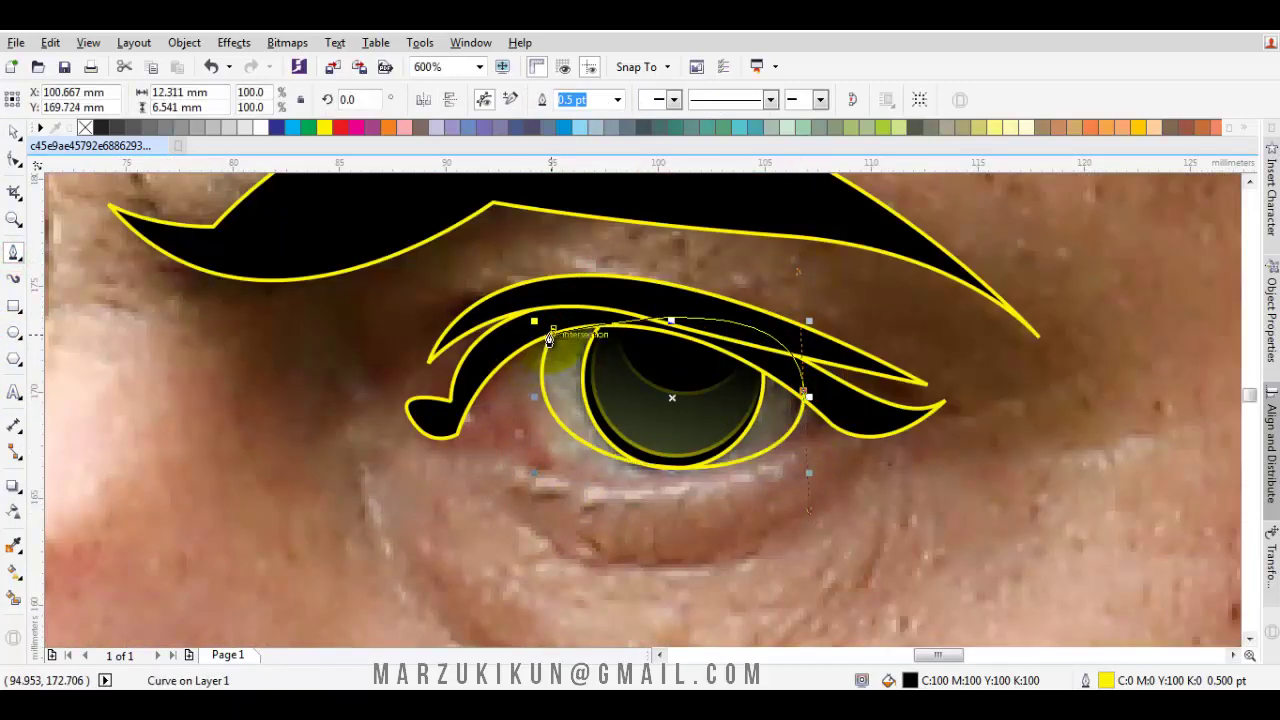
left_click(260, 127)
right_click(620, 445)
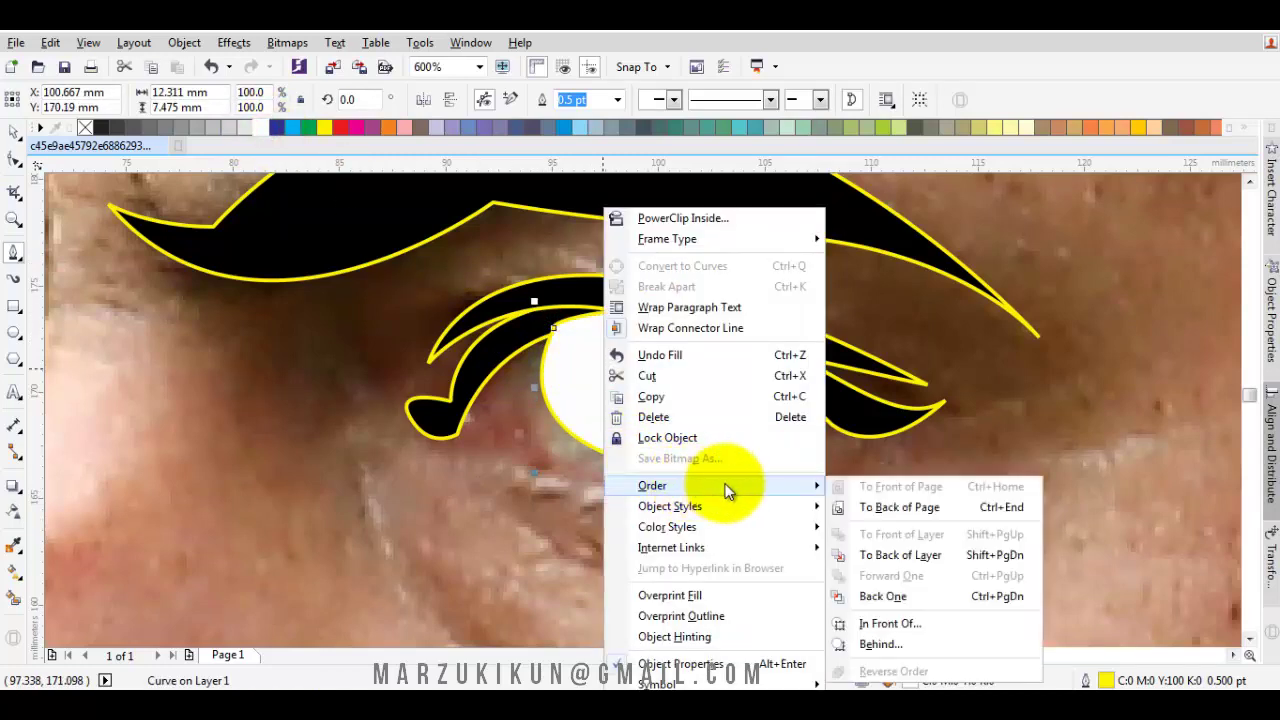
left_click(890, 618)
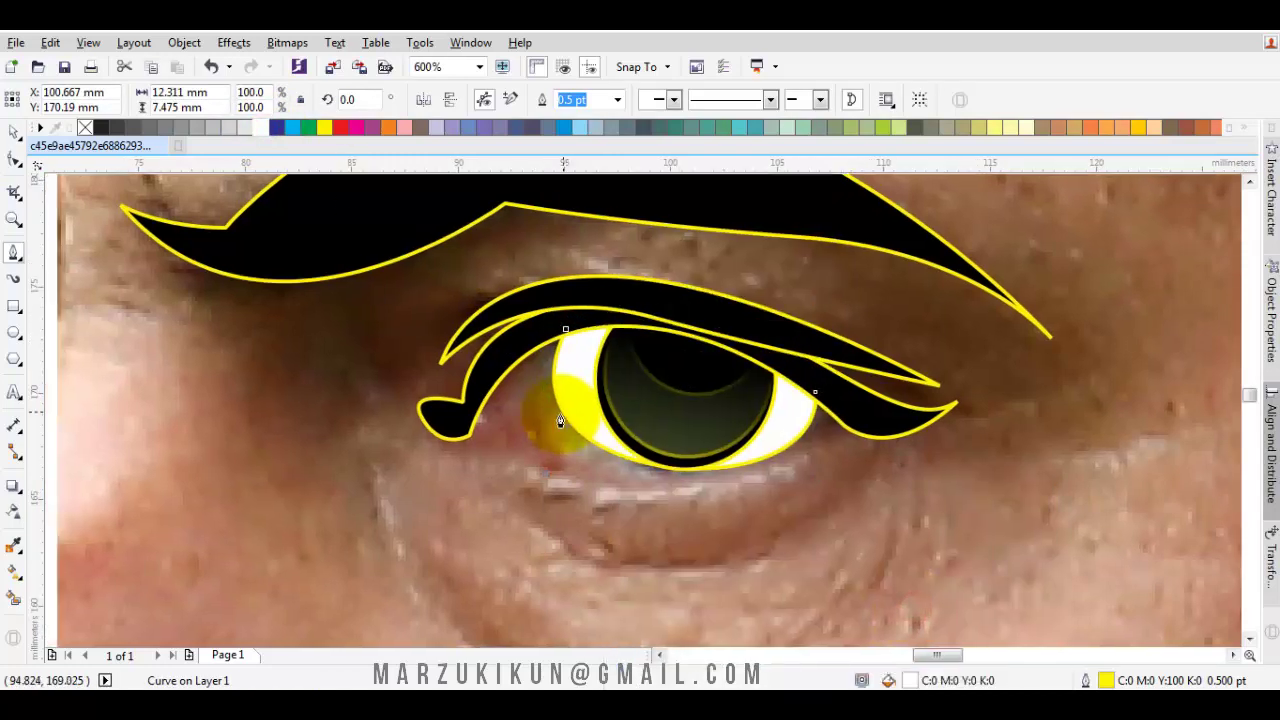
- Draw a second eye-white shape below the iris, fill it light grey, and put it behind the iris
left_click(520, 360)
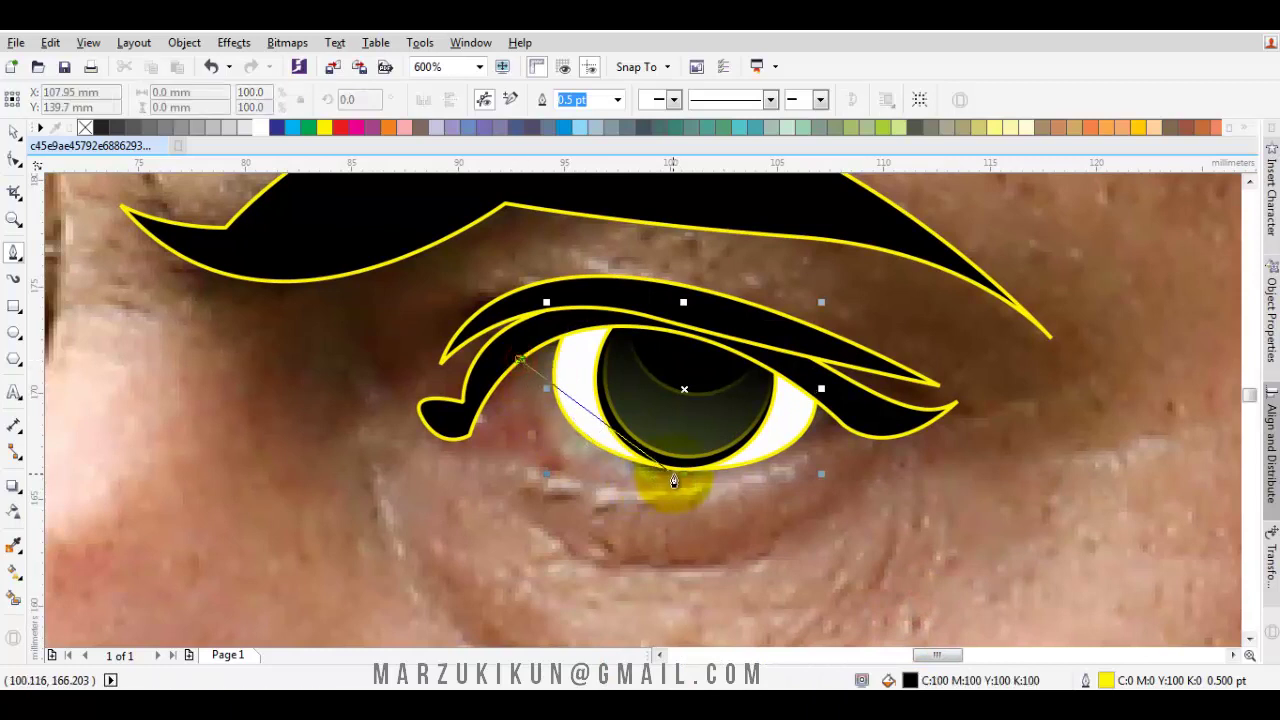
left_click_drag(677, 470, 847, 465)
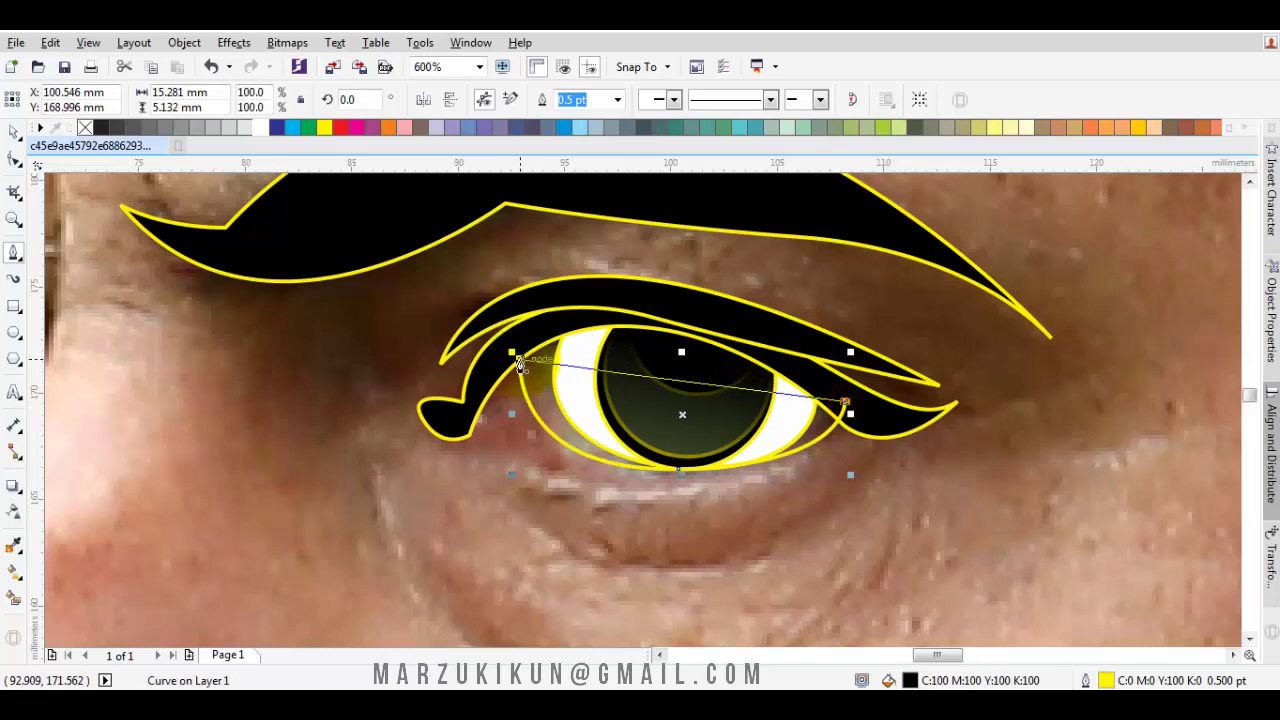
left_click_drag(520, 362, 514, 352)
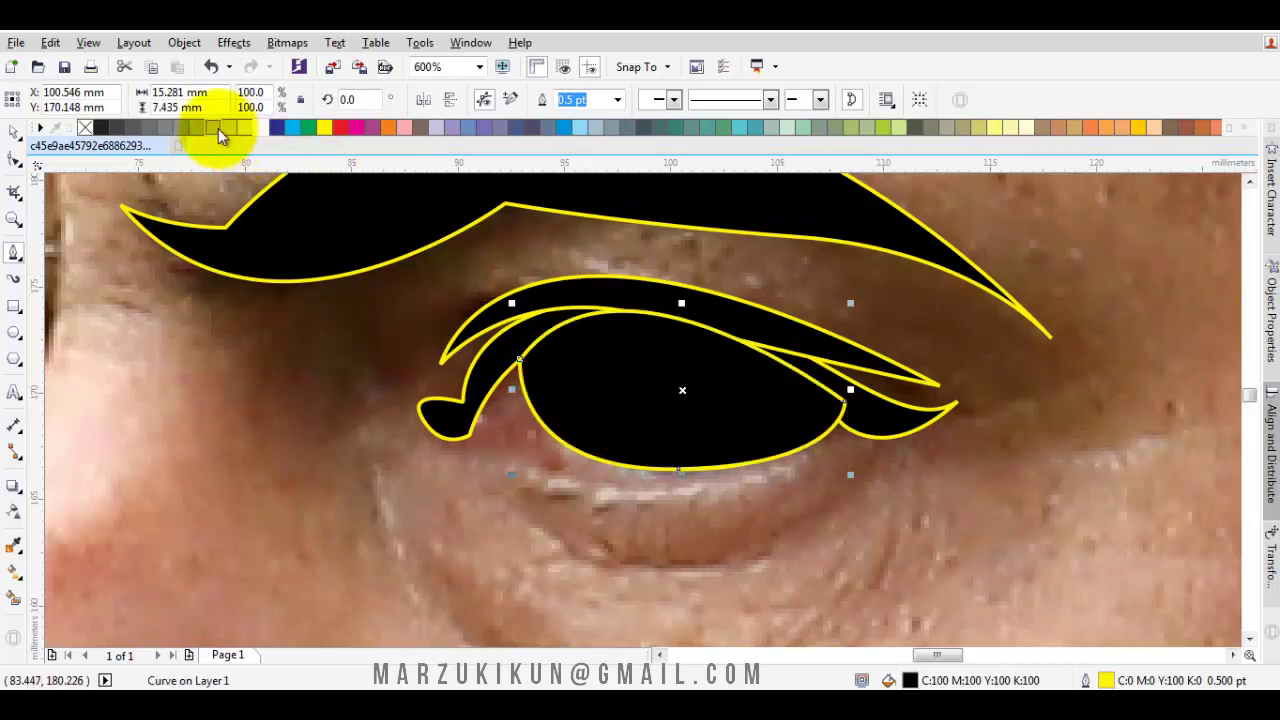
left_click(219, 130)
right_click(652, 440)
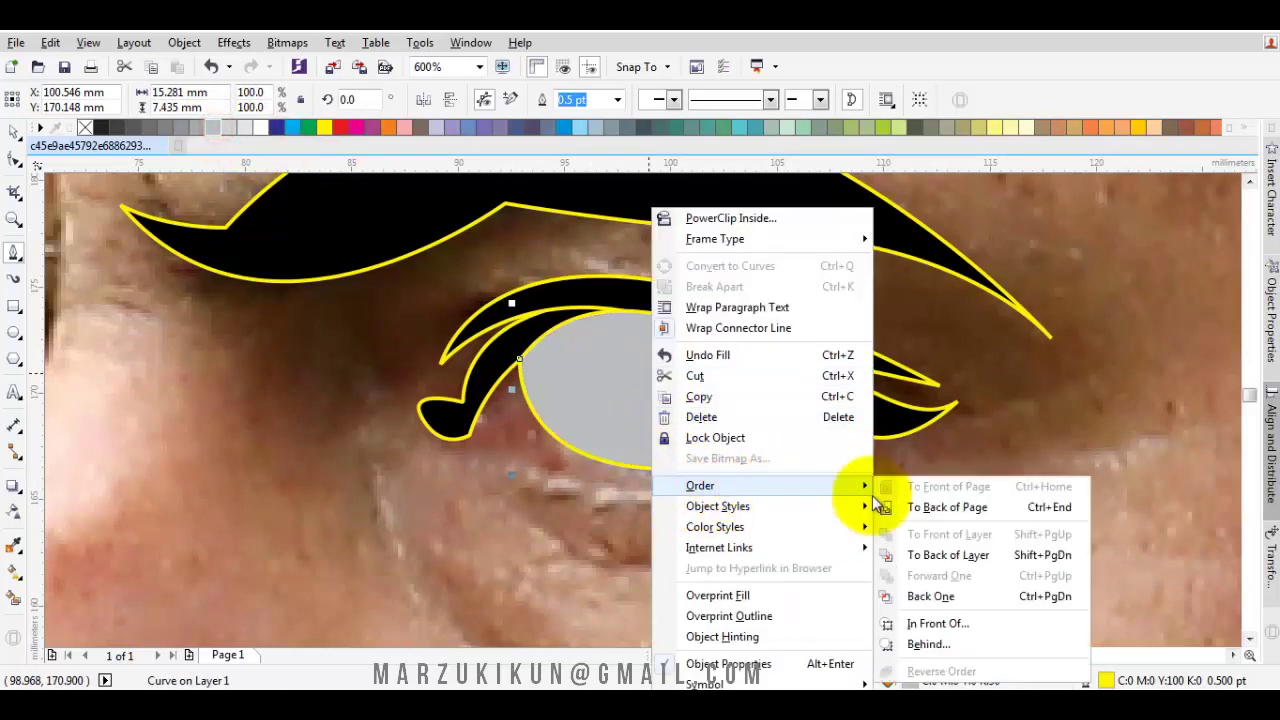
left_click(951, 632)
left_click(920, 543)
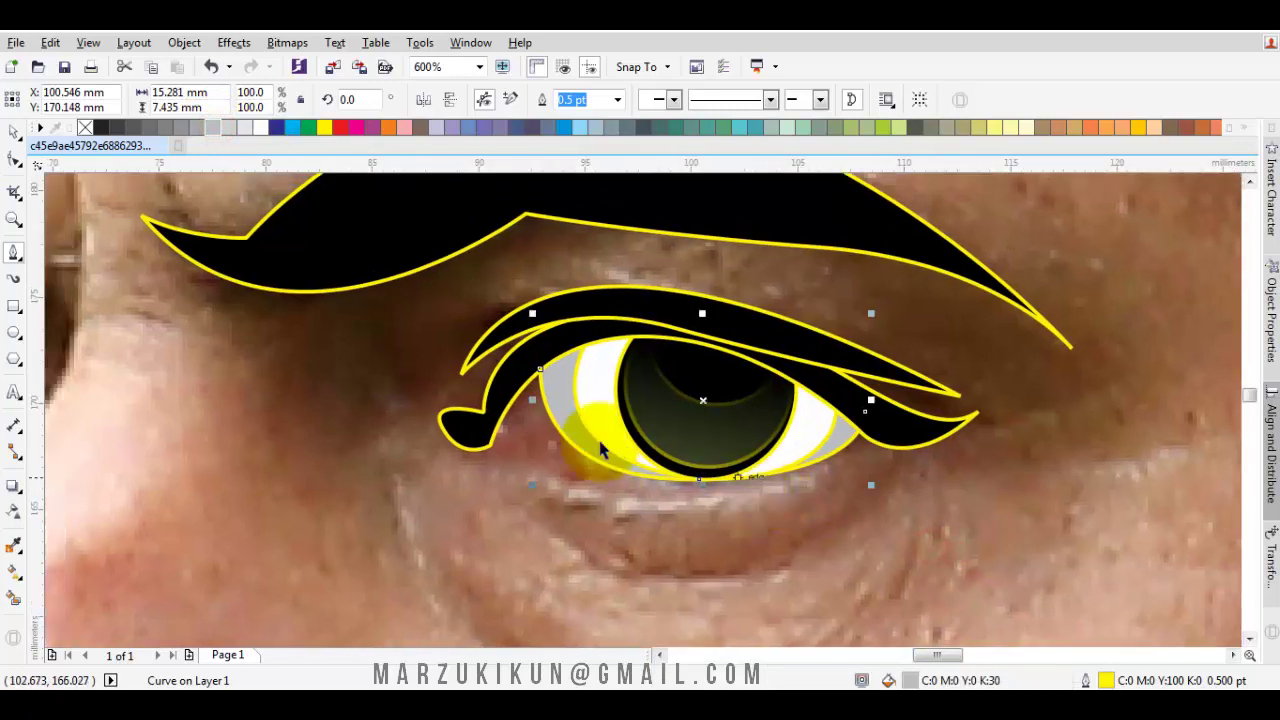
key("Escape")
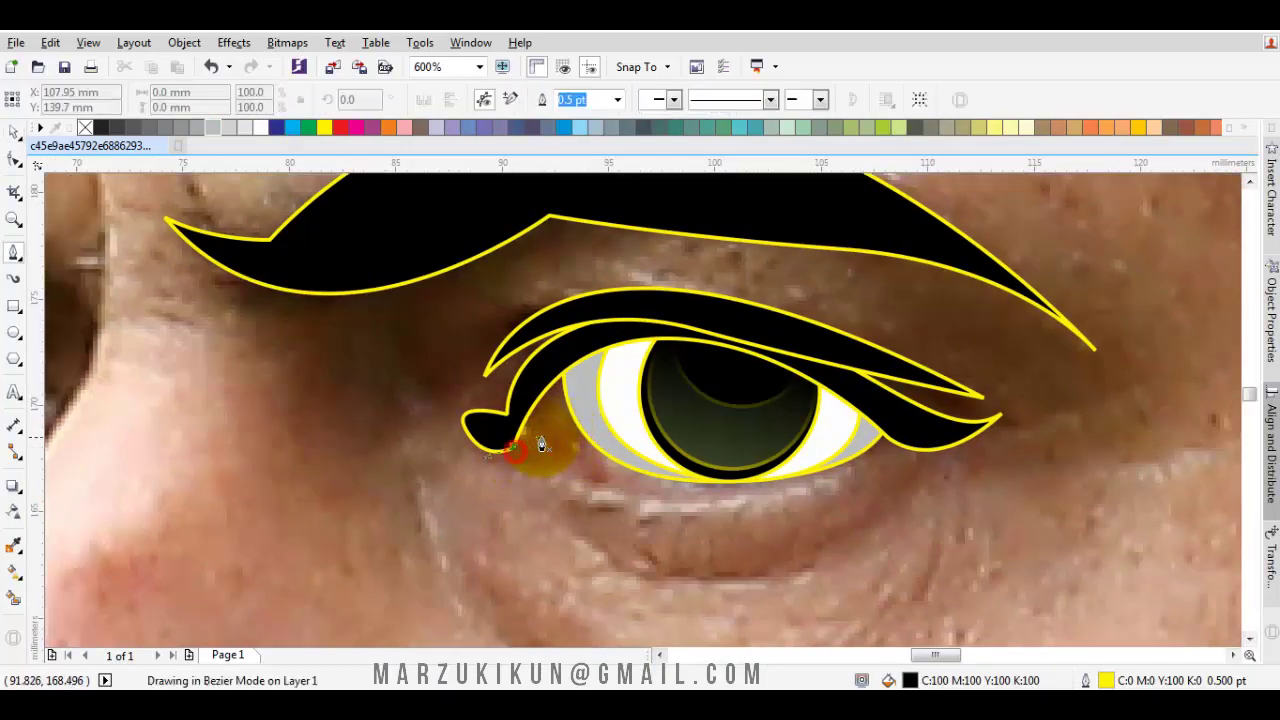
- Draw a red-filled inner-corner shape and move it back one level behind the eyelid
left_click_drag(603, 408, 580, 345)
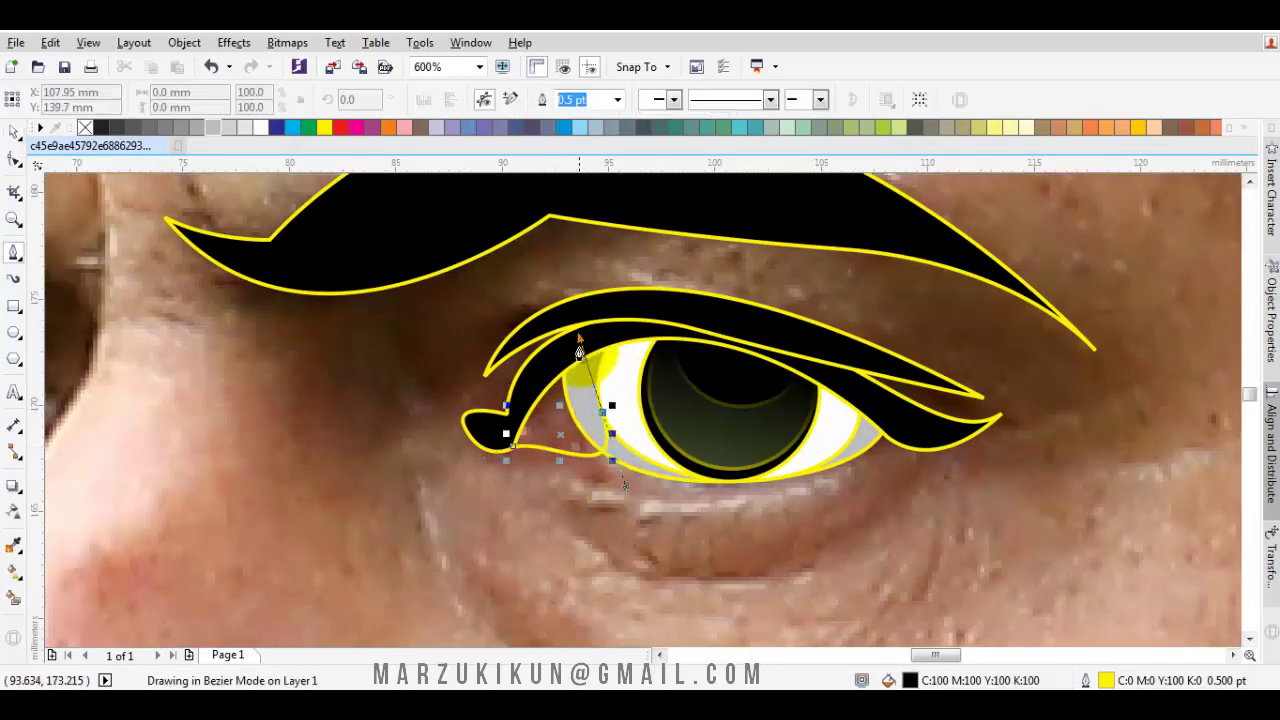
left_click(524, 446)
mouse_move(510, 448)
left_mouse_down()
mouse_move(563, 318)
mouse_move(552, 312)
left_mouse_up()
left_click(341, 128)
right_click(545, 405)
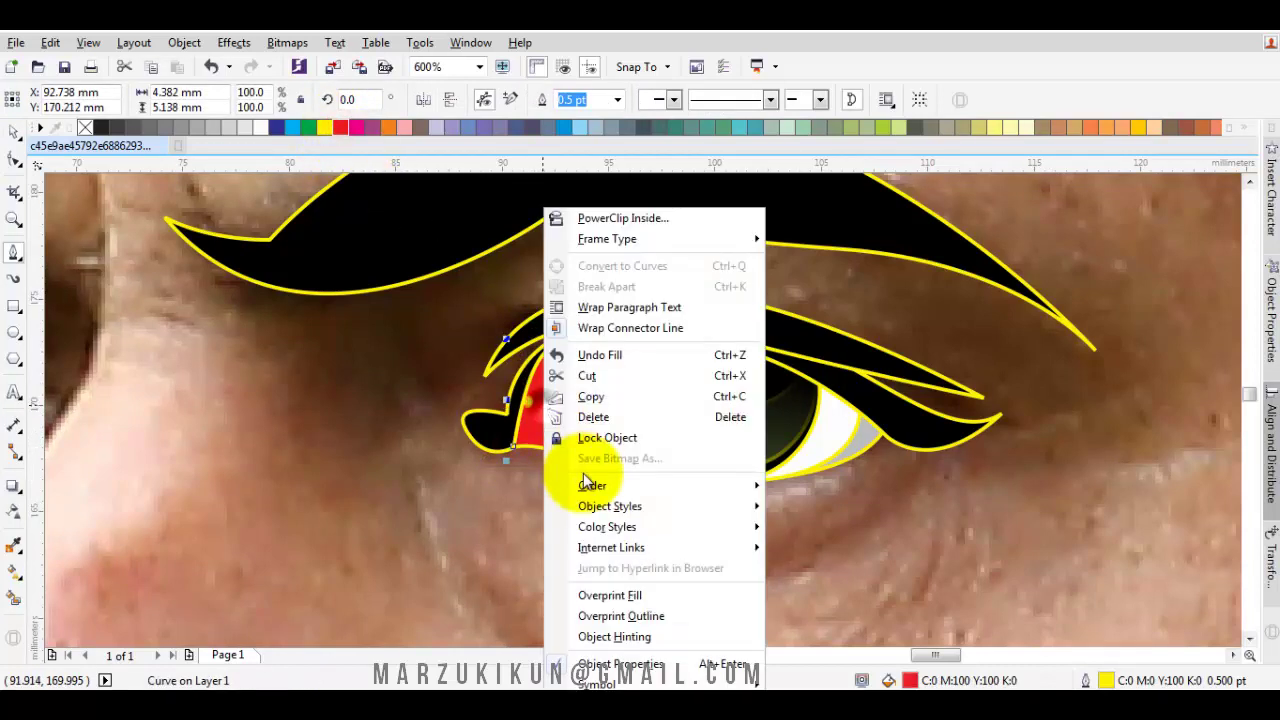
mouse_move(592, 485)
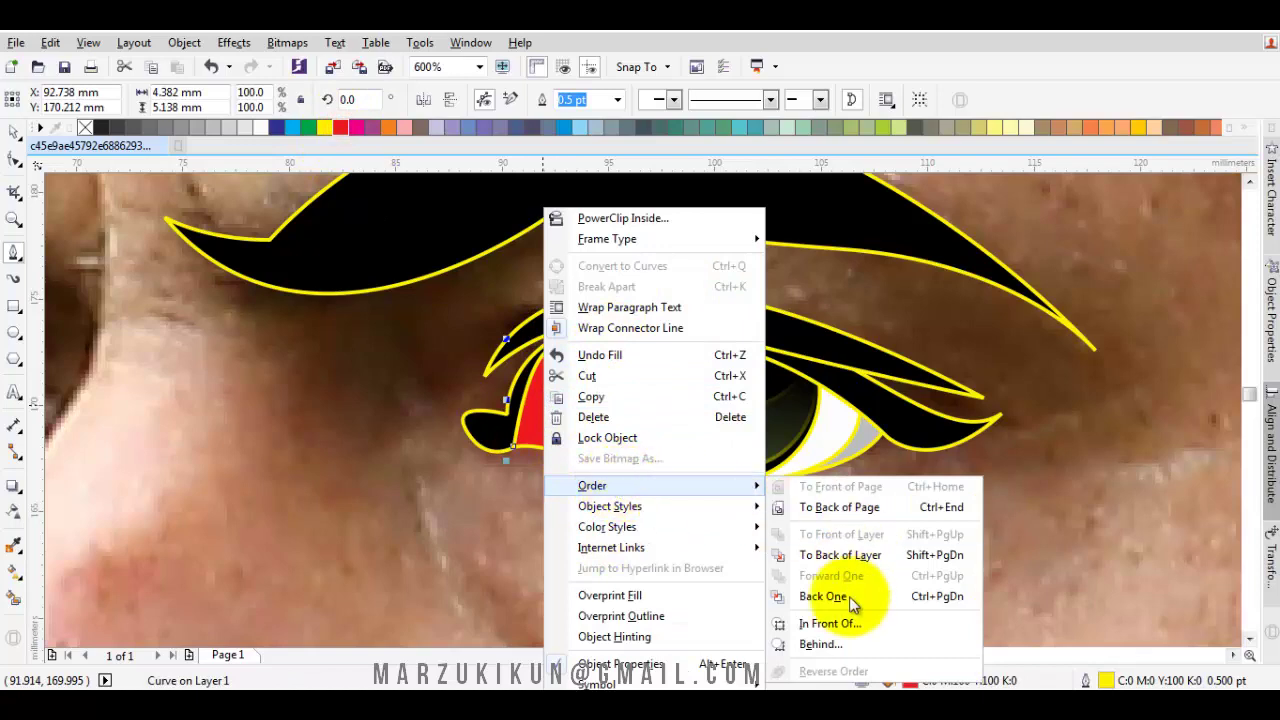
left_click(849, 587)
scroll(808, 522, "down", 2)
key("Escape")
- Adjust the grey eye-white curve's nodes with the Shape tool (F10), then deselect
scroll(846, 492, "down", 2)
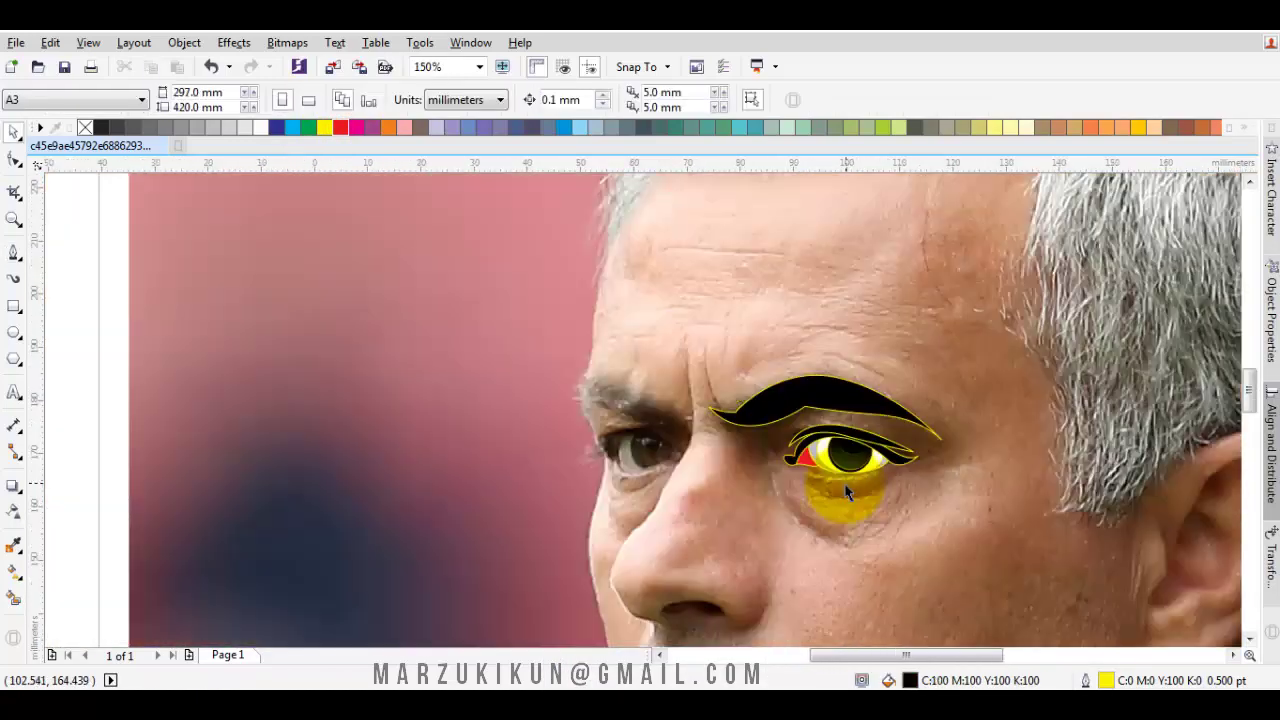
scroll(815, 460, "up", 6)
key("F10")
left_click(795, 424)
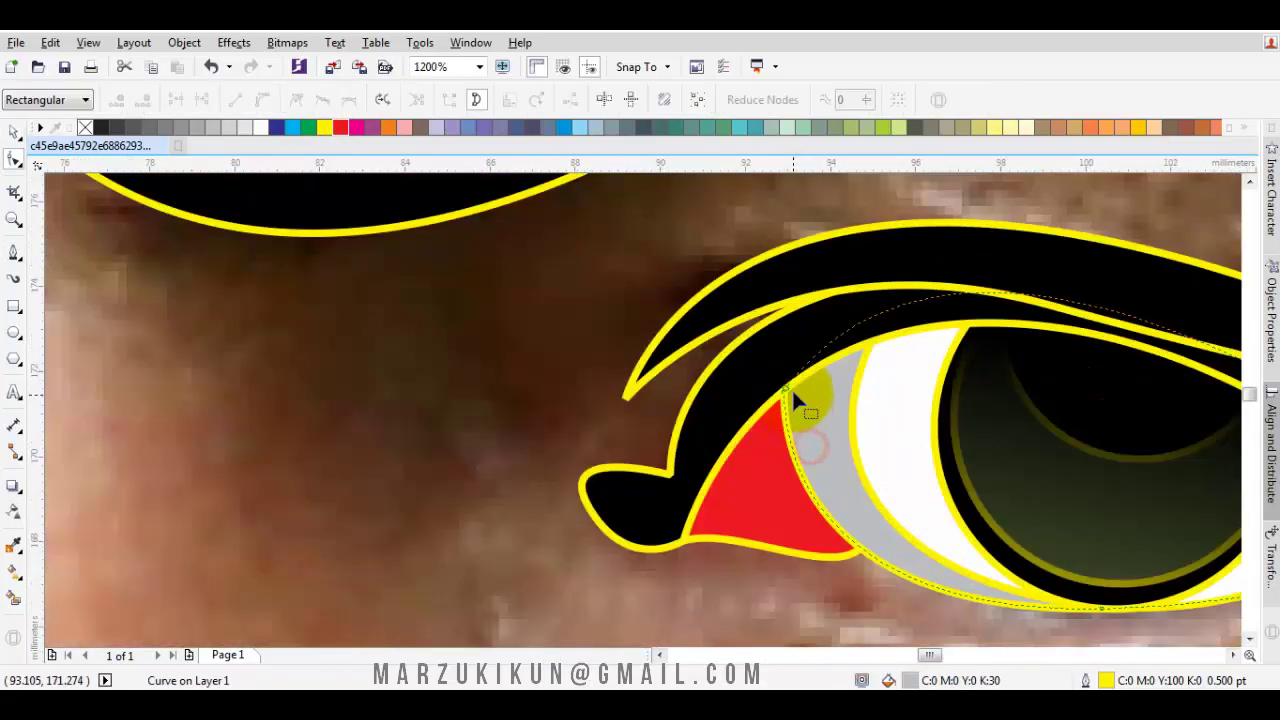
scroll(775, 410, "down", 2)
key("Escape")
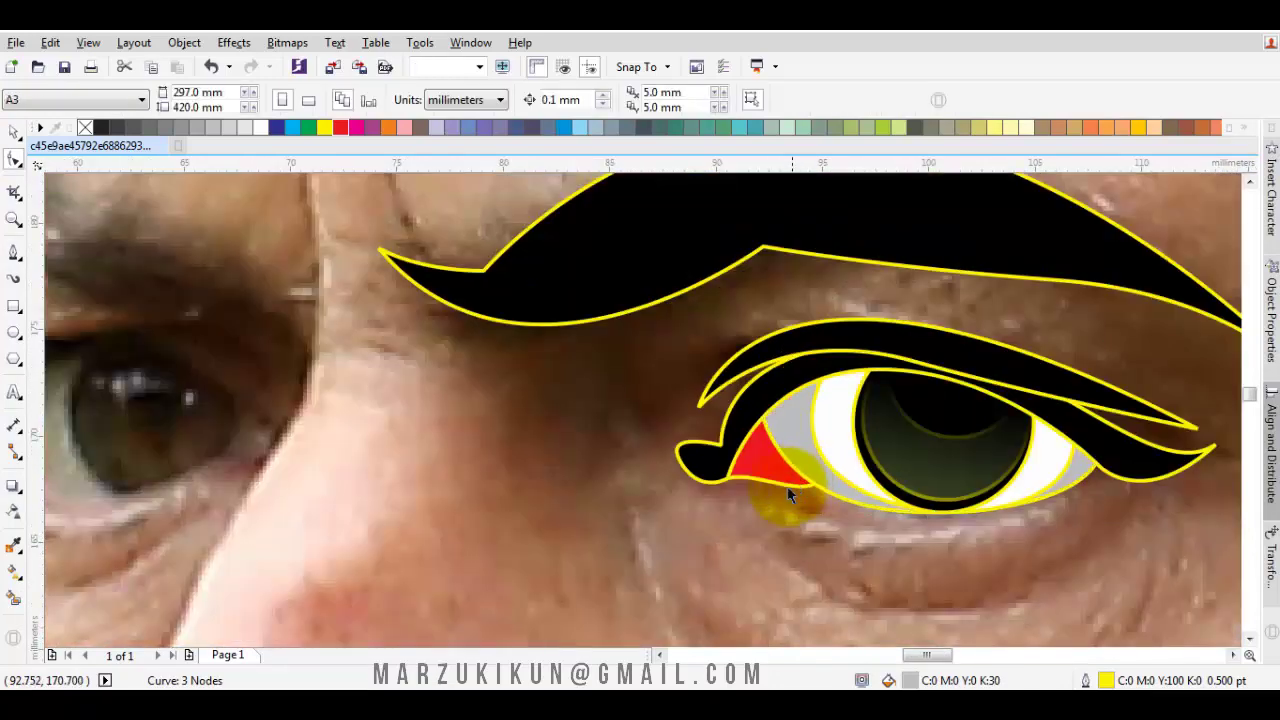
scroll(785, 438, "down", 2)
- Trace the left eye's upper lid with Bezier nodes and close it as a black-filled shape
left_click(12, 255)
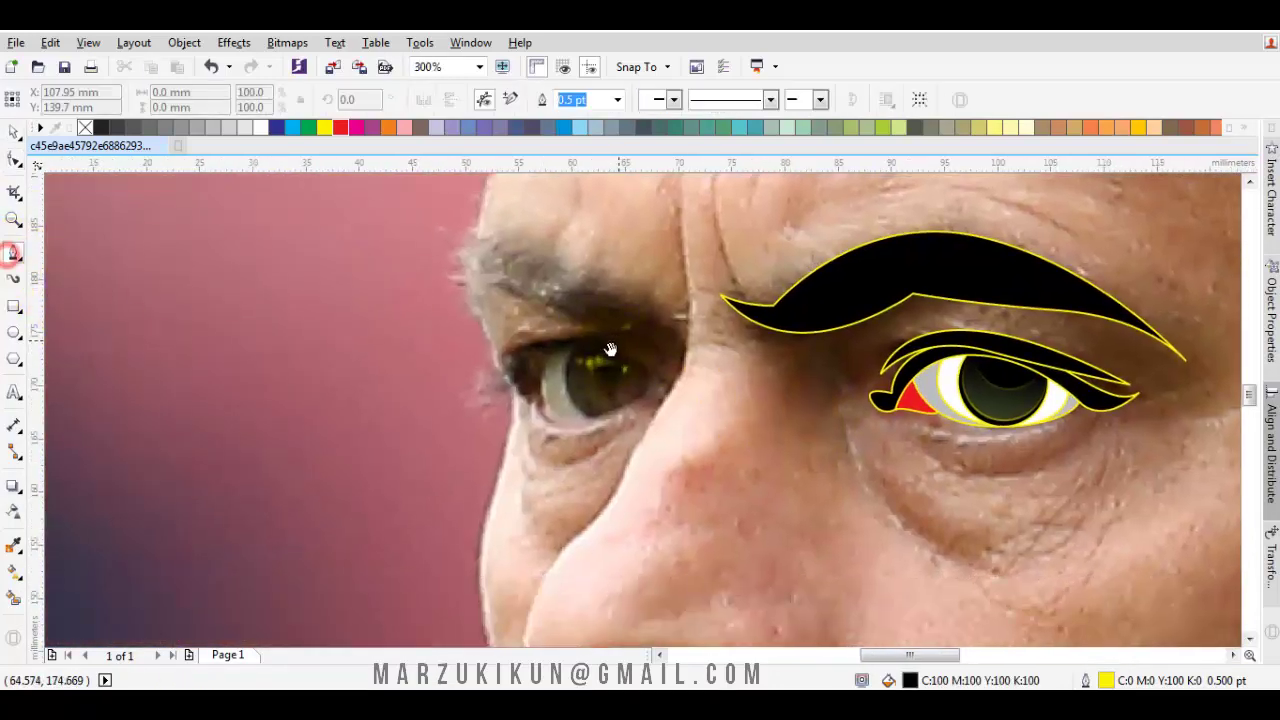
scroll(605, 340, "up", 2)
mouse_move(423, 516)
left_mouse_down()
mouse_move(403, 487)
mouse_move(453, 493)
left_mouse_up()
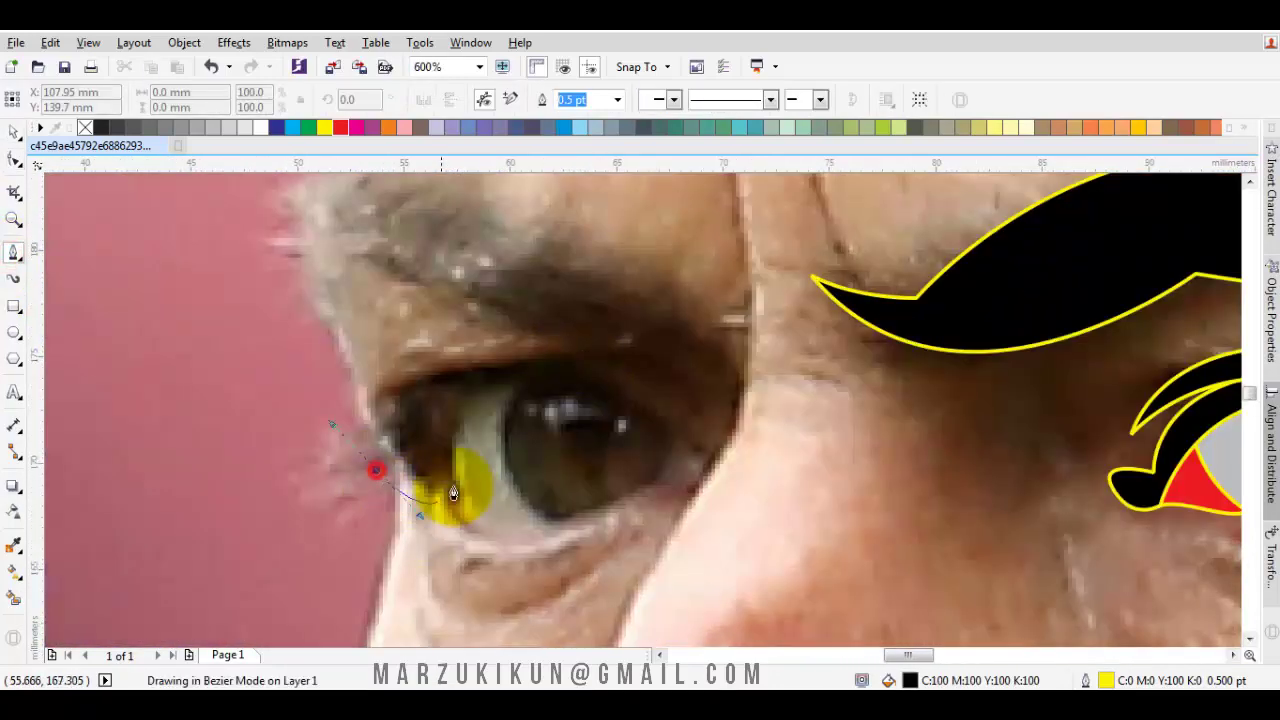
left_click(447, 493)
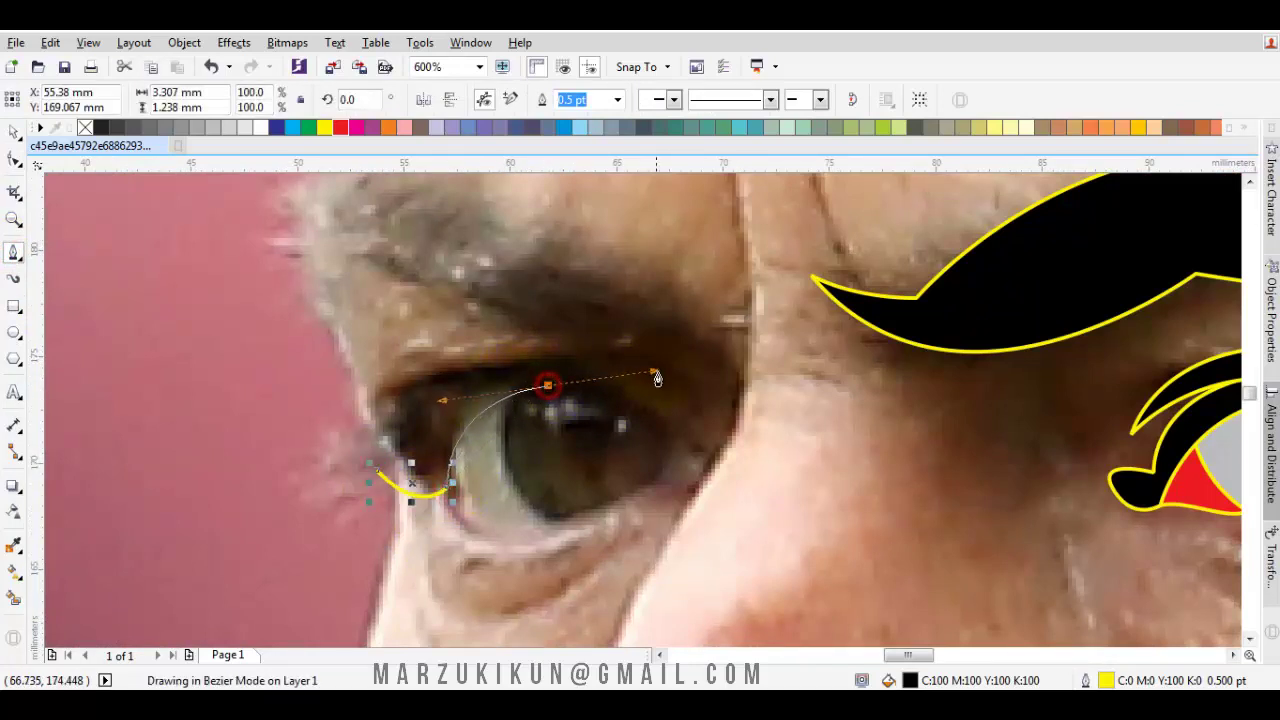
left_click_drag(690, 475, 724, 463)
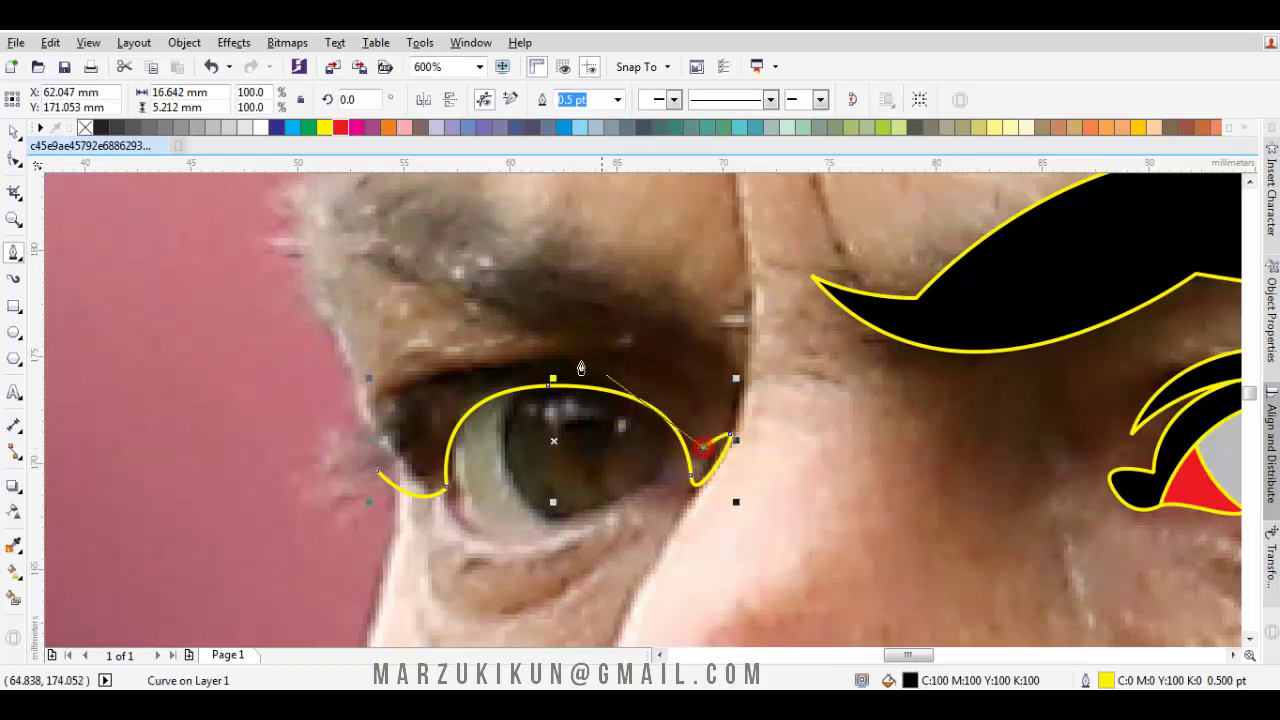
left_click_drag(465, 354, 400, 357)
left_click(368, 463)
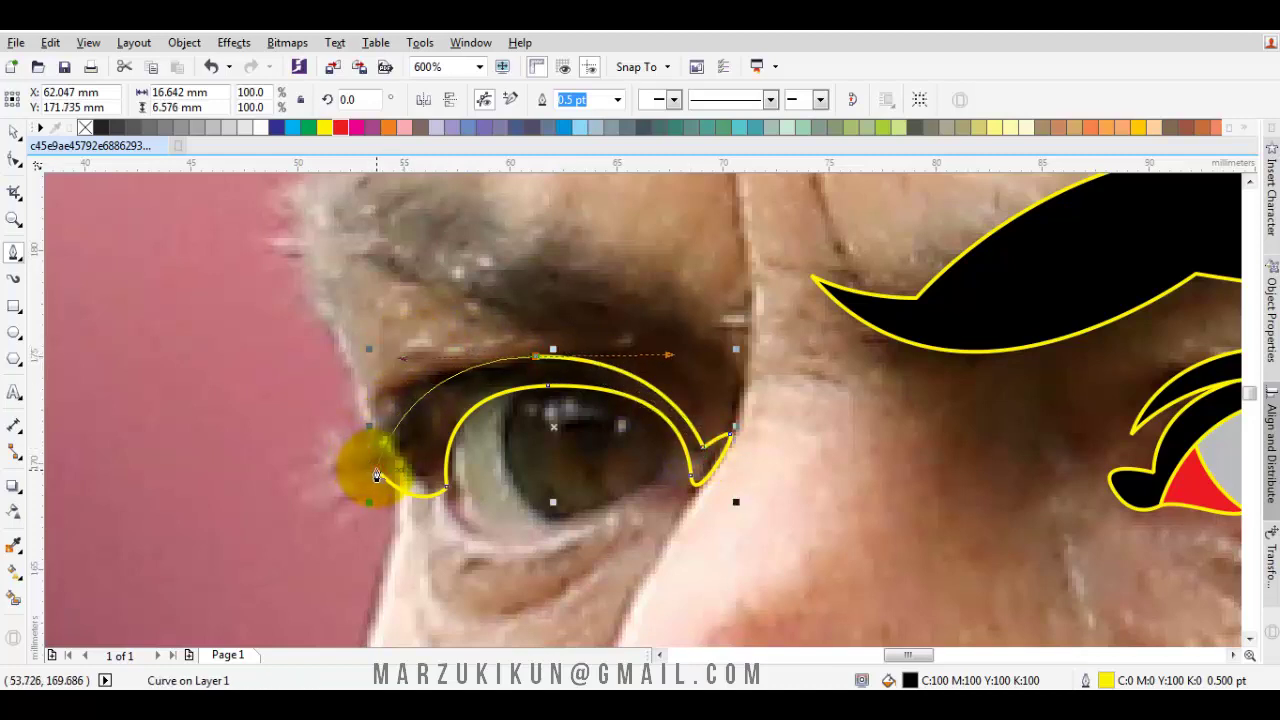
left_click(376, 475)
left_click(376, 443)
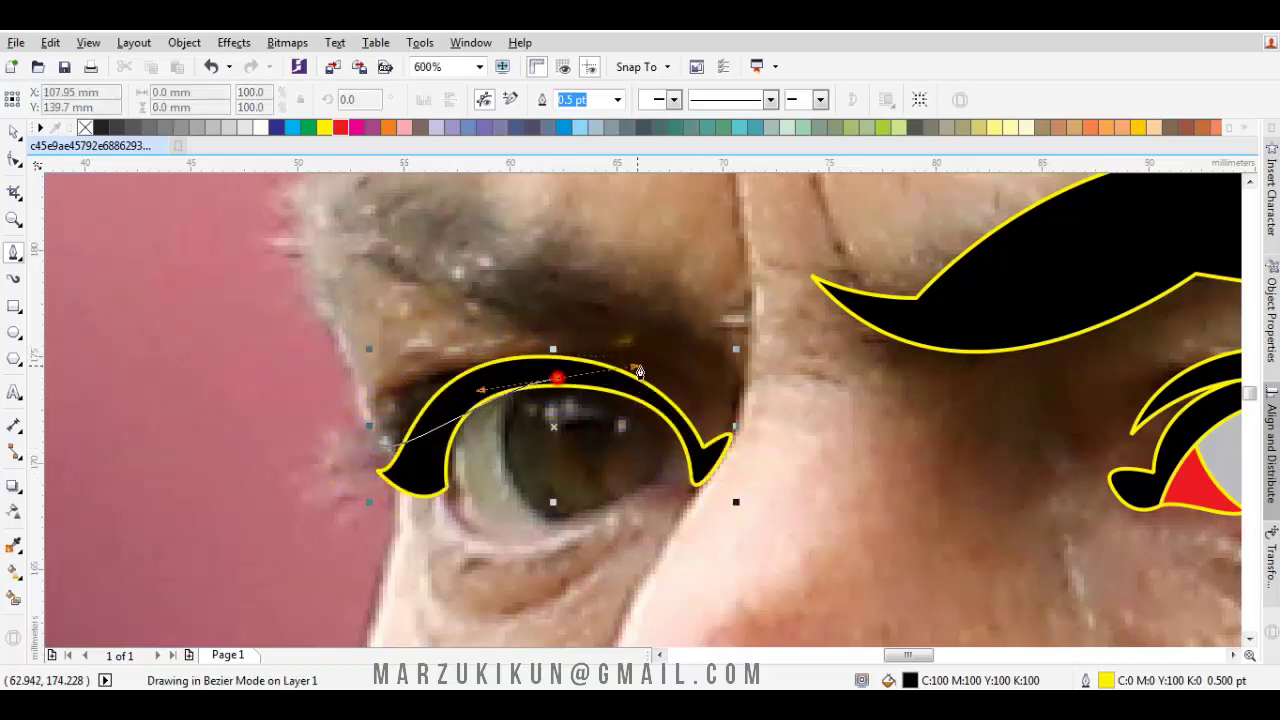
double_click(712, 428)
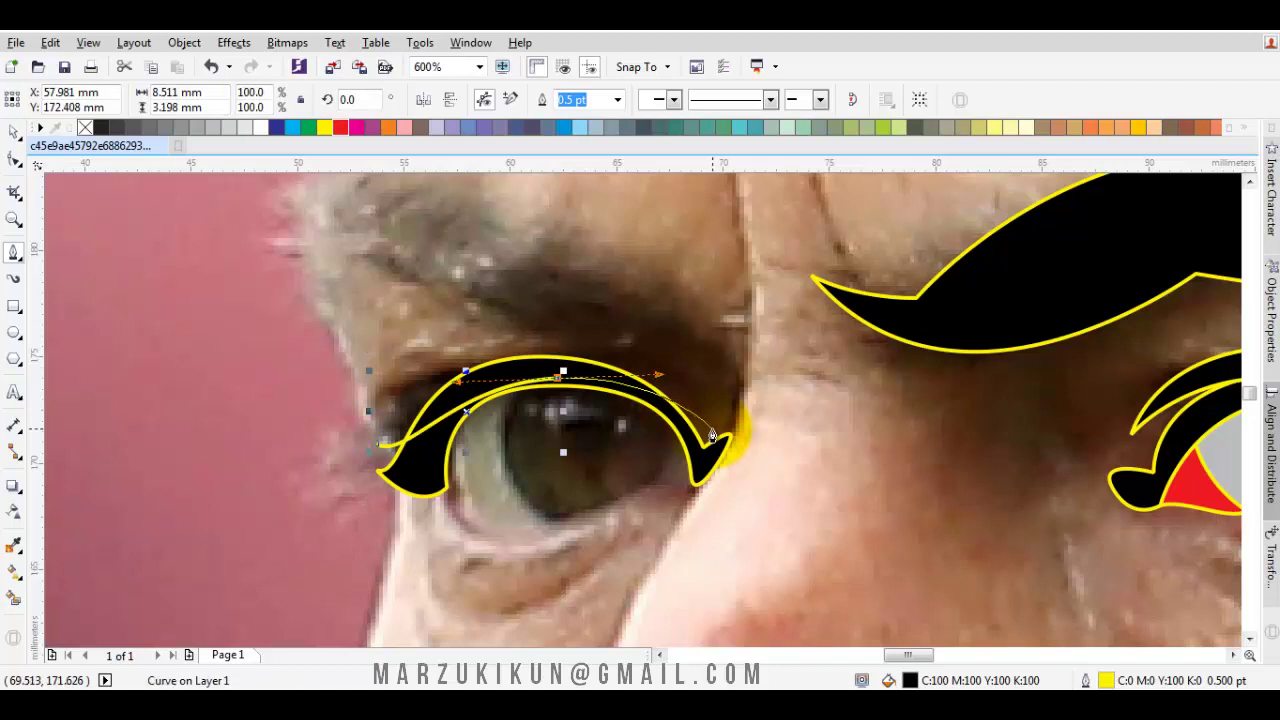
left_click(381, 447)
scroll(441, 422, "up", 2)
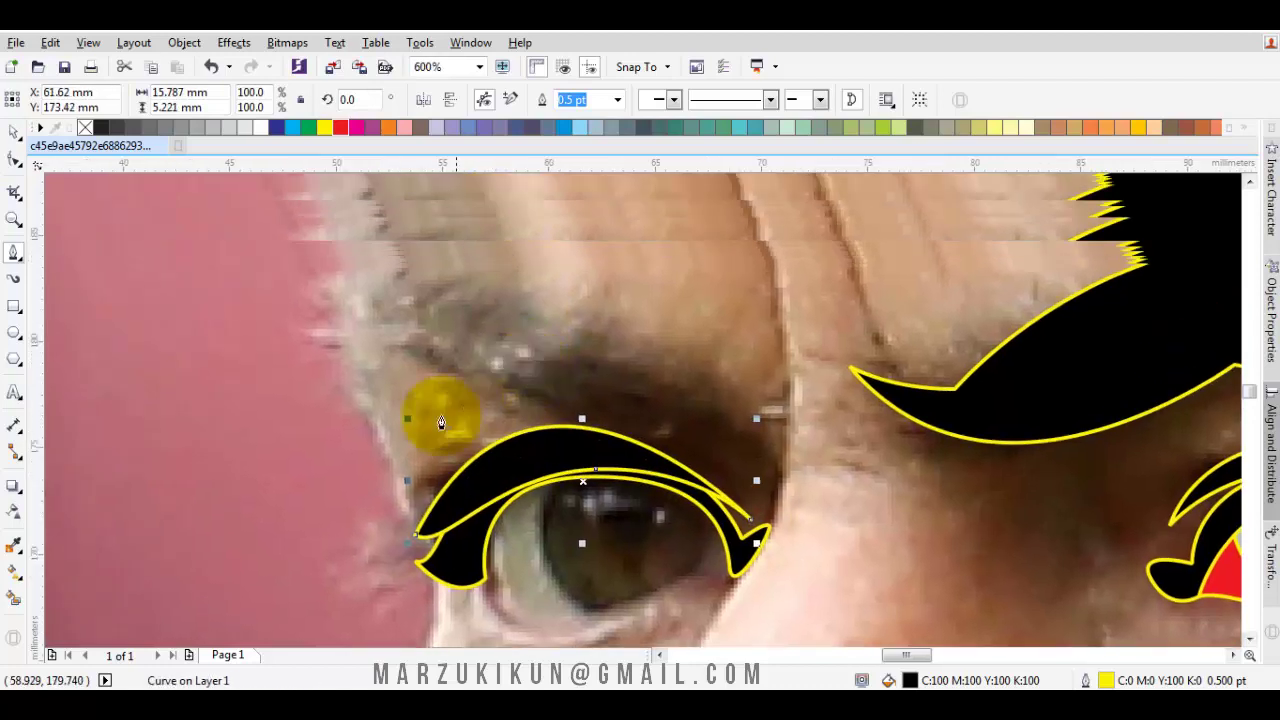
- Draw a closed black, yellow-outlined eyebrow curve above the left eye's lid
left_click(381, 447)
left_click_drag(540, 400, 697, 518)
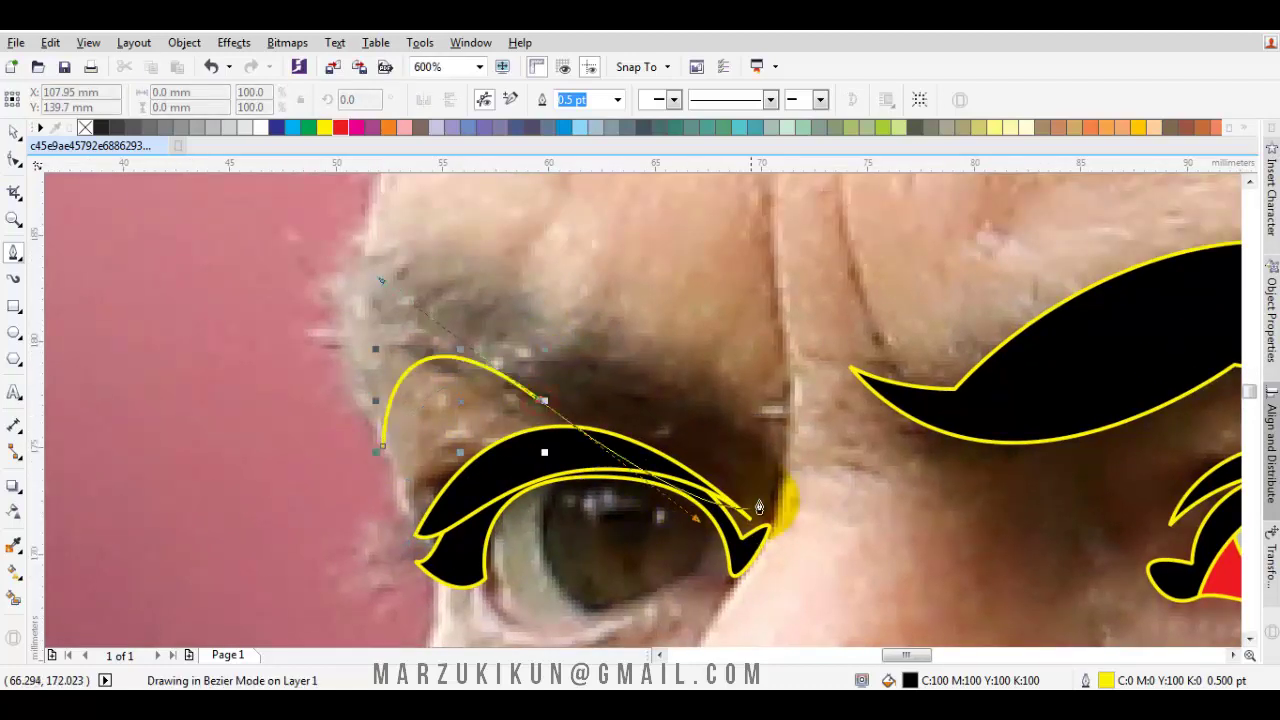
left_click(778, 490)
double_click(788, 368)
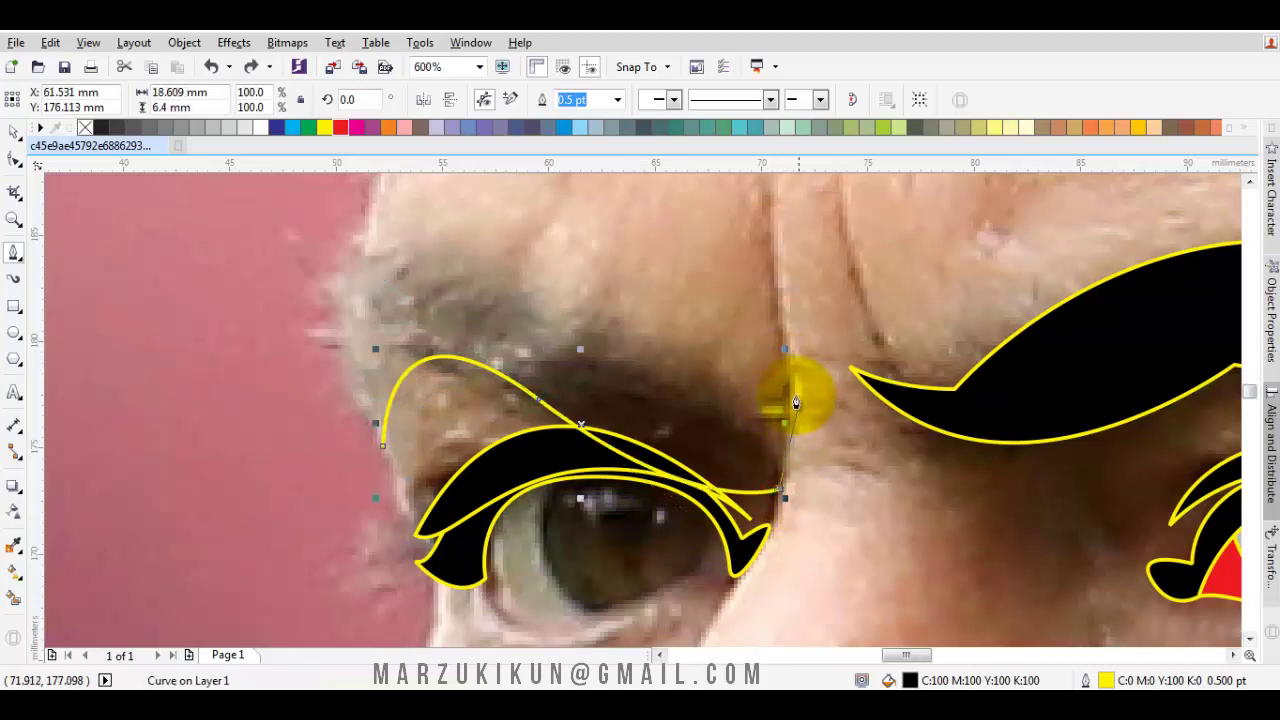
left_click(795, 402)
left_click_drag(495, 255, 313, 192)
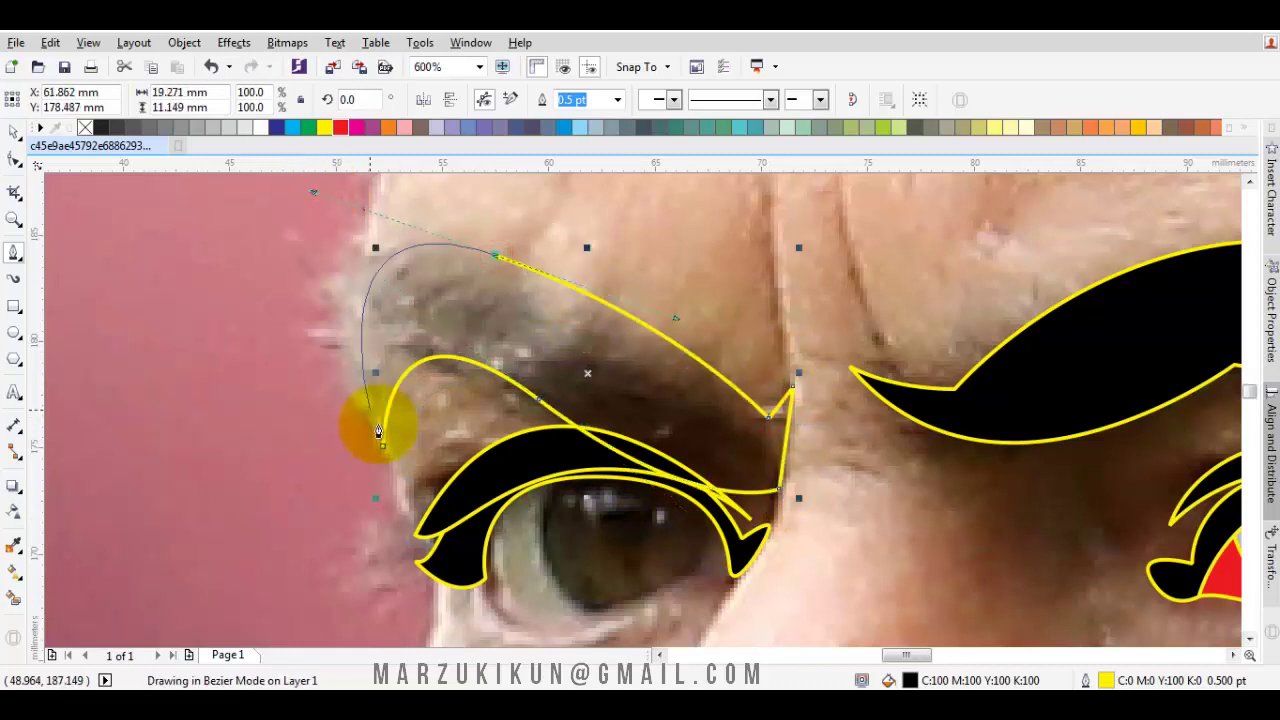
left_click_drag(378, 432, 294, 366)
- Check the brow's nodes with the Shape tool, then deselect the finished eyebrow
key("F10")
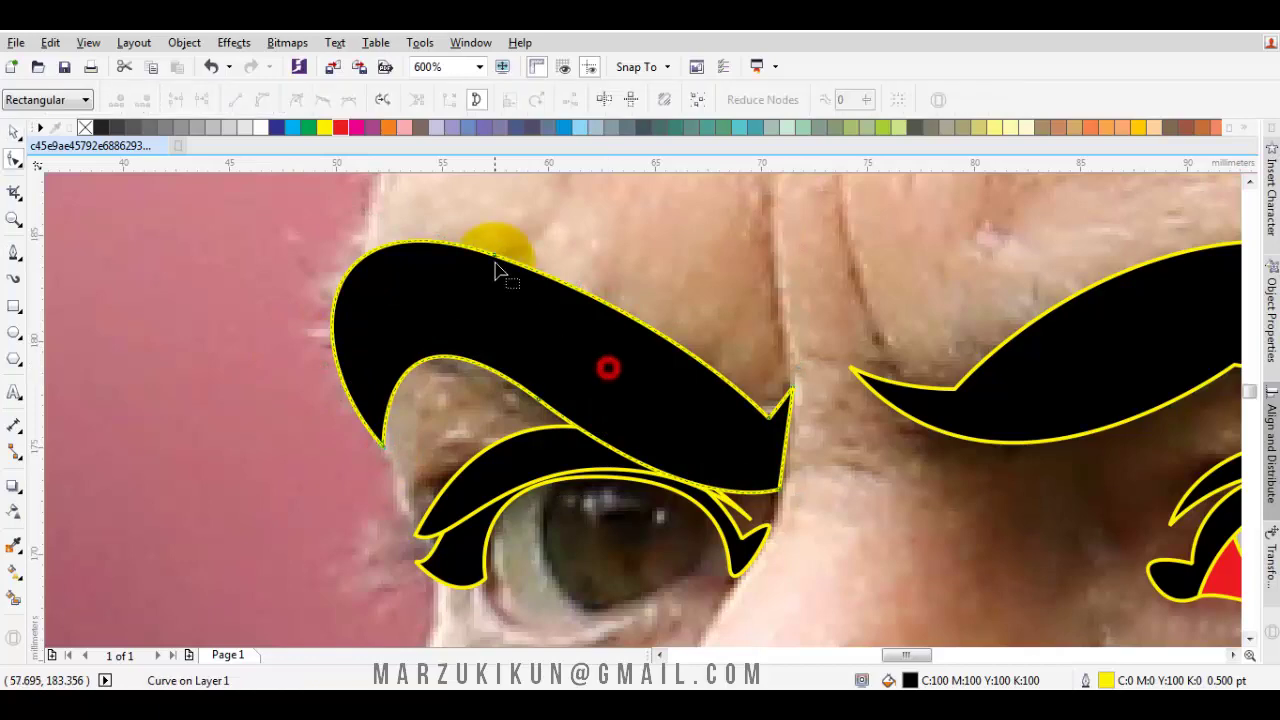
key("space")
scroll(557, 352, "down", 2)
scroll(557, 370, "up", 2)
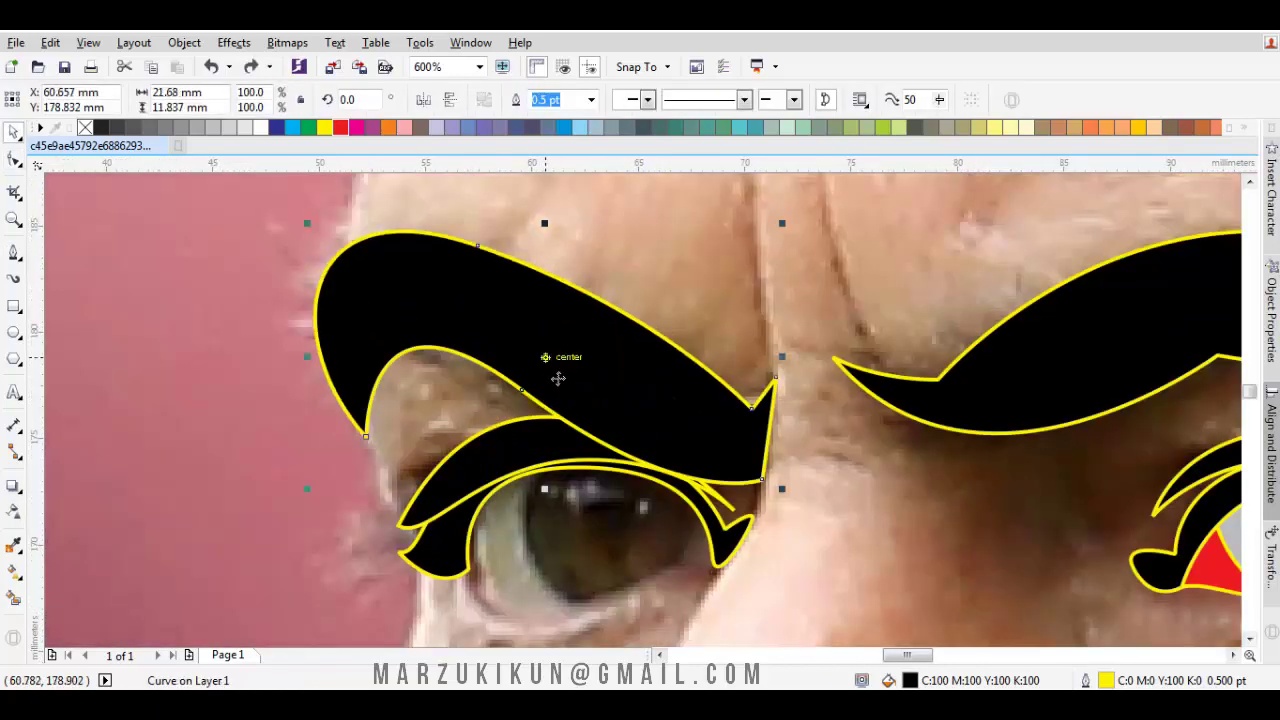
scroll(557, 378, "down", 2)
left_click(582, 485)
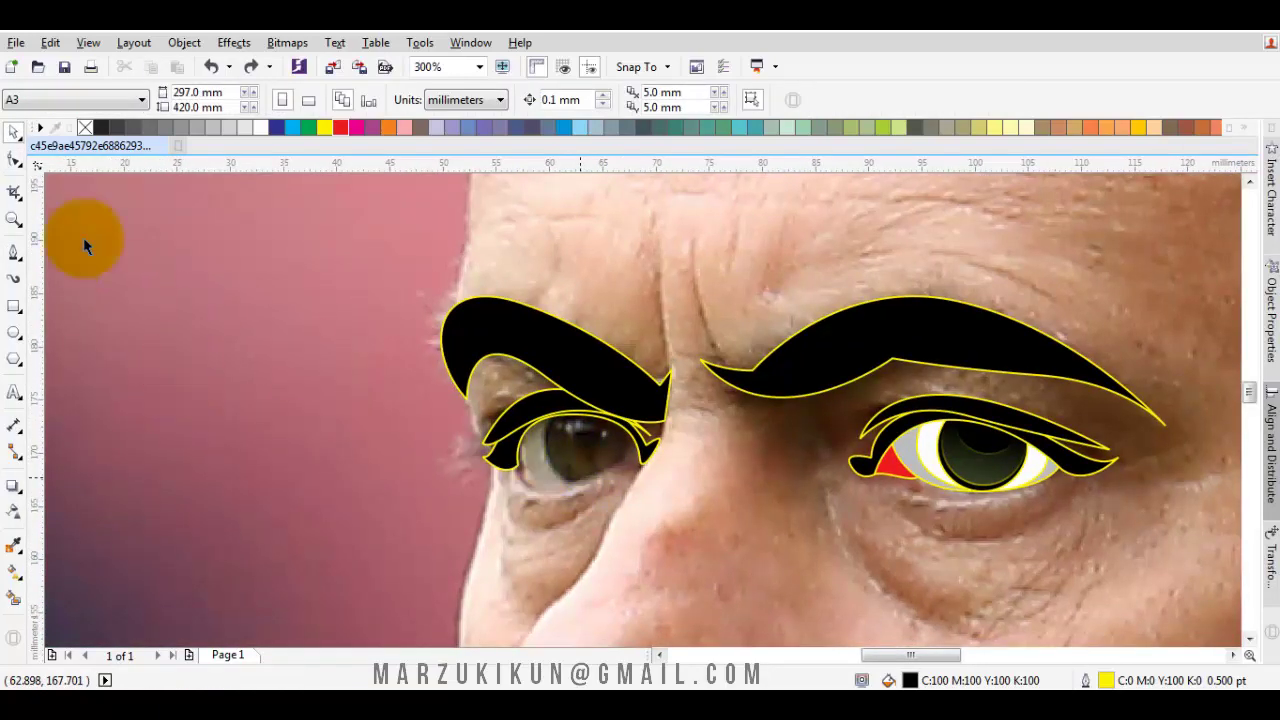
scroll(1090, 472, "up", 2)
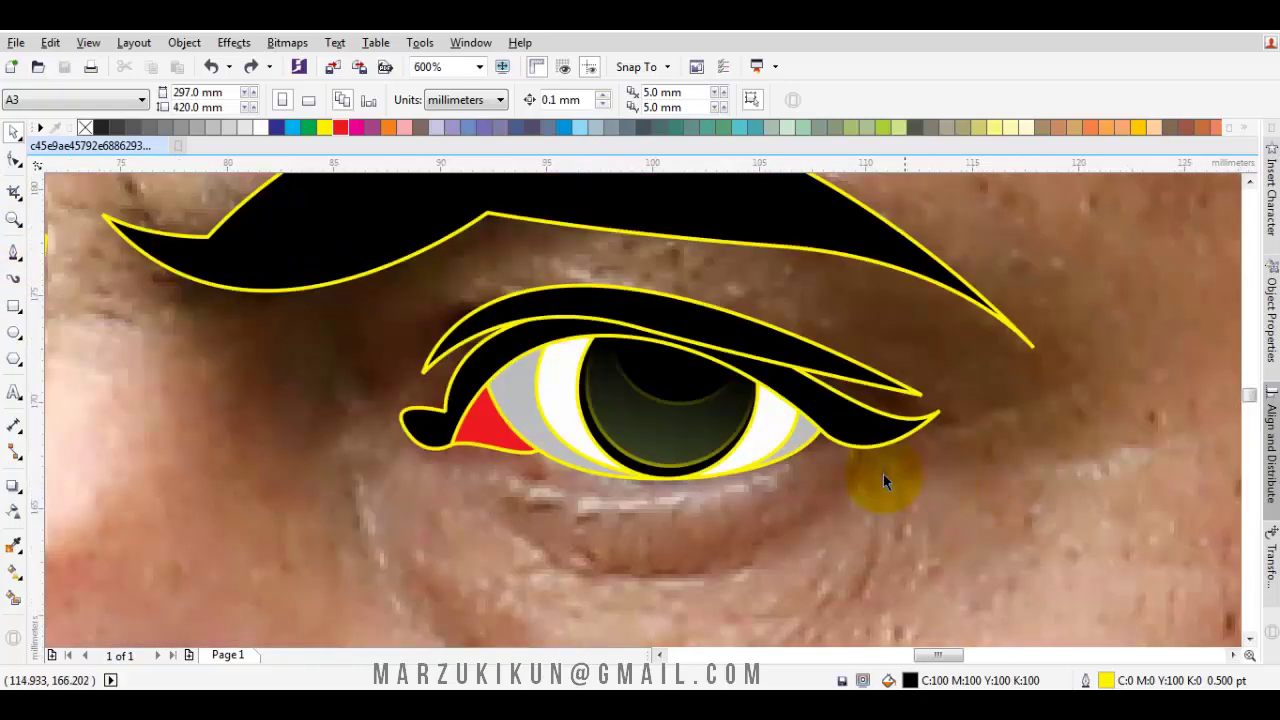
scroll(886, 480, "left", 5)
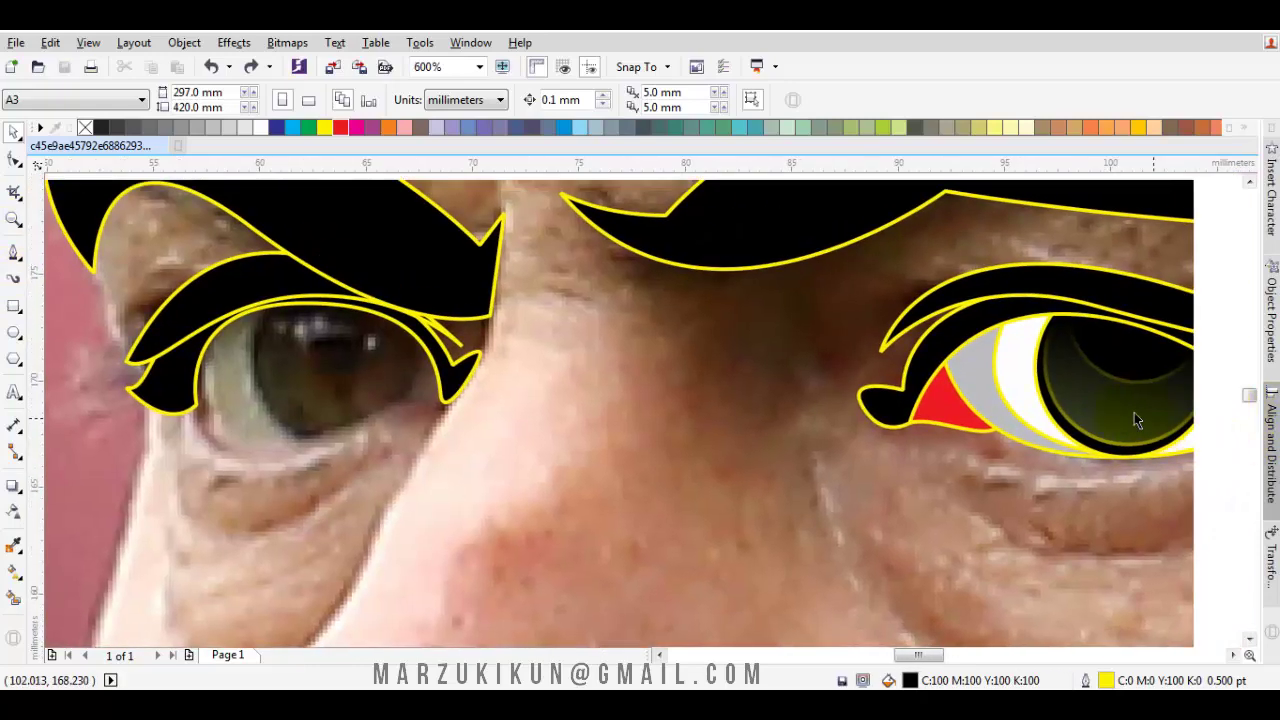
- Copy both dark iris circles from the right eye onto the left eye's pupil
left_click(1134, 420)
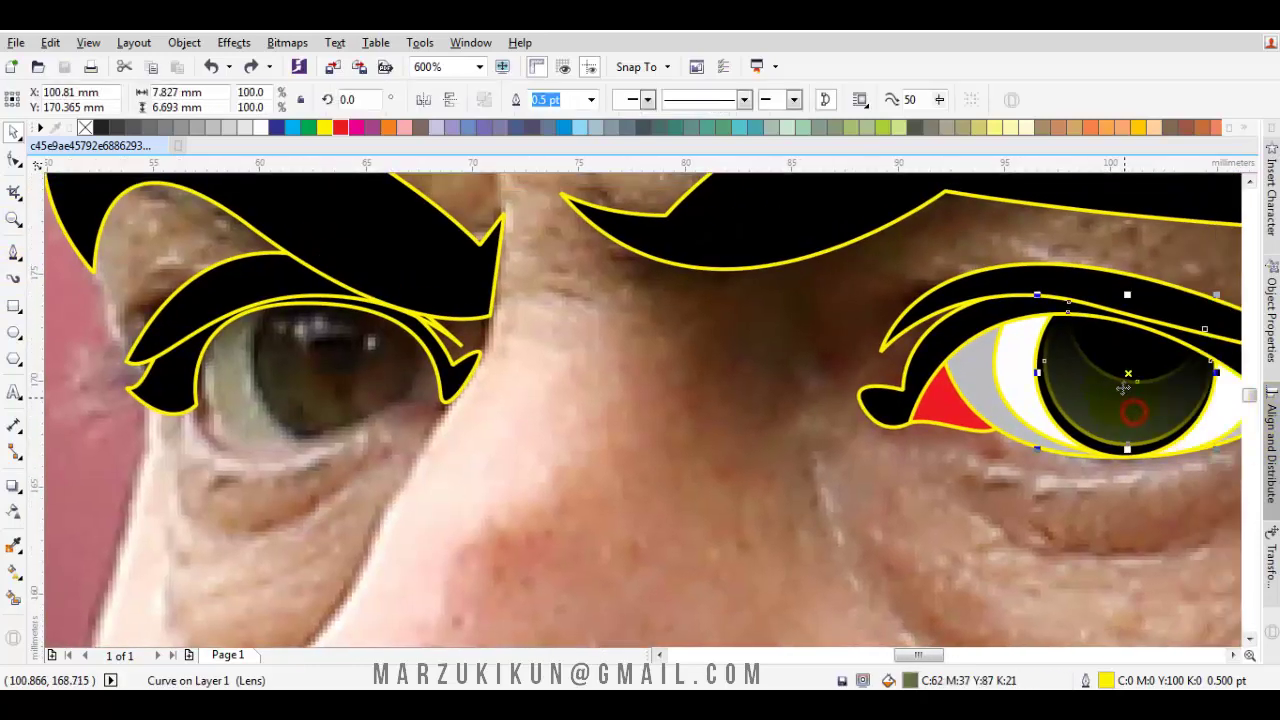
left_click(1120, 370, "shift")
left_click_drag(1039, 411, 318, 358)
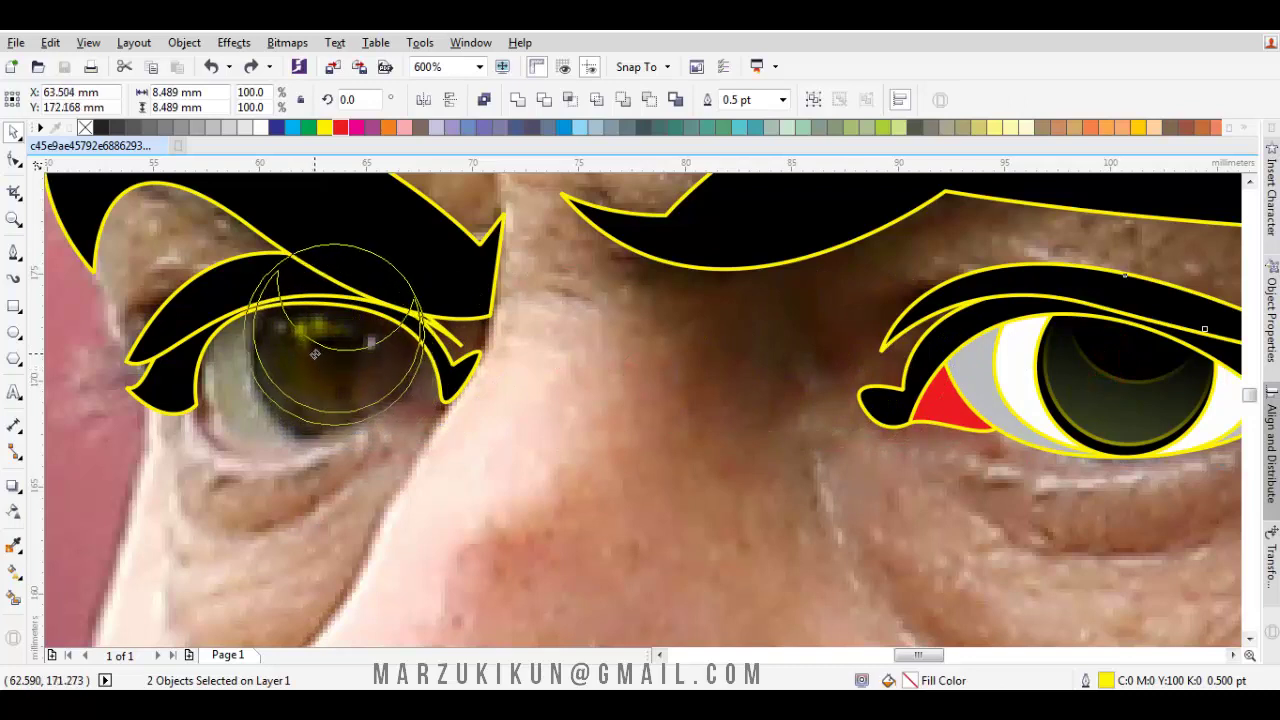
mouse_move(318, 358)
left_mouse_down()
mouse_move(316, 384)
mouse_move(316, 372)
left_mouse_up()
- Place the copied iris circles behind the left eye's black lid and clear the selection
right_click(311, 373)
mouse_move(360, 506)
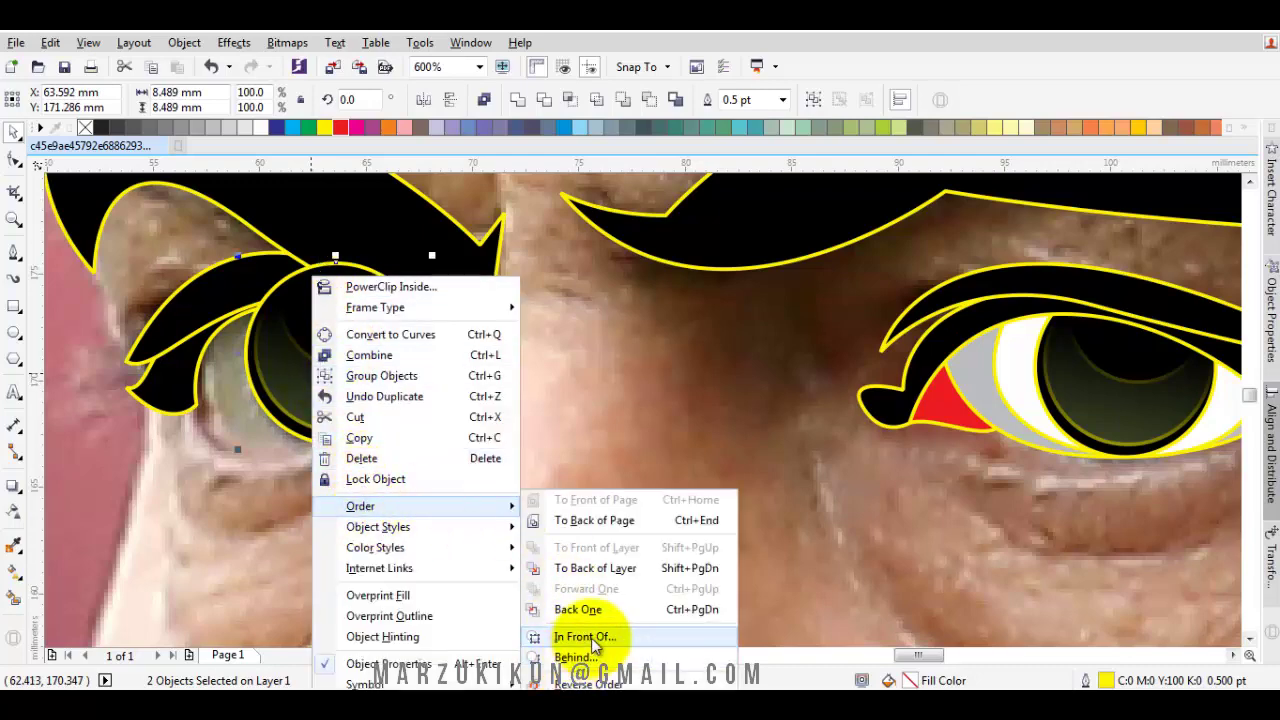
left_click(575, 657)
left_click(566, 434)
scroll(415, 375, "up", 2)
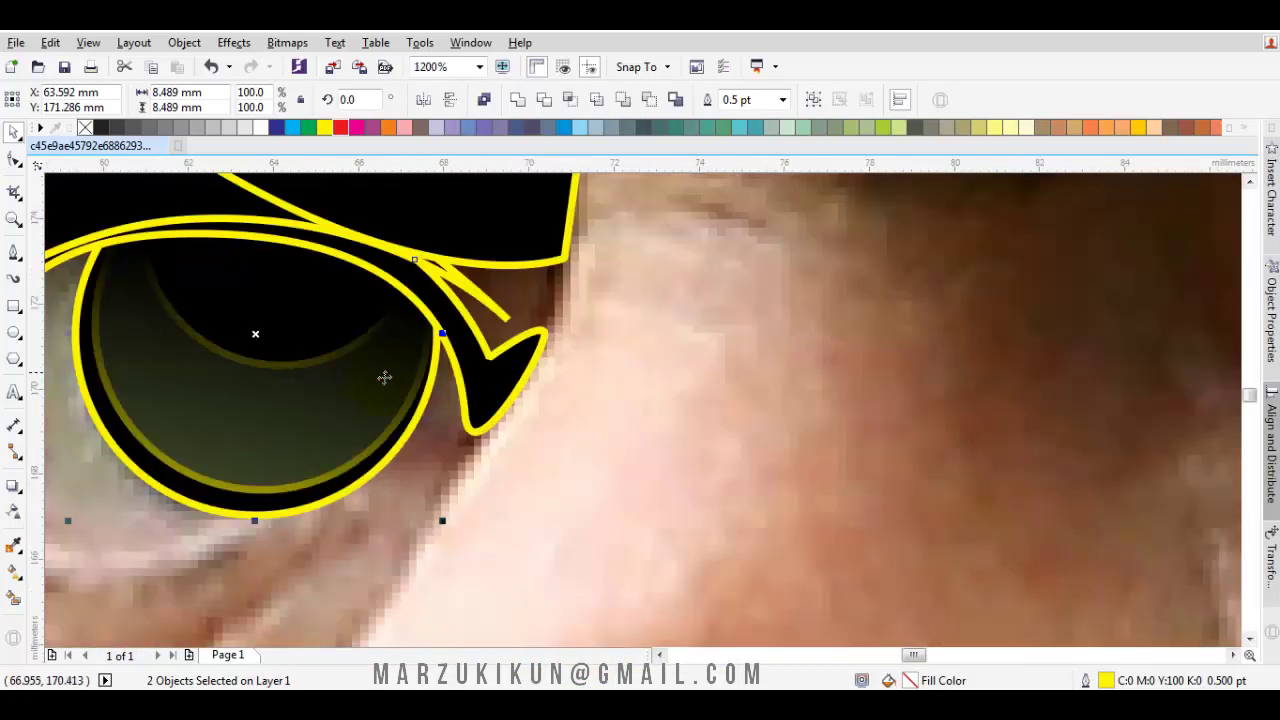
left_click_drag(327, 391, 630, 511)
key("Escape")
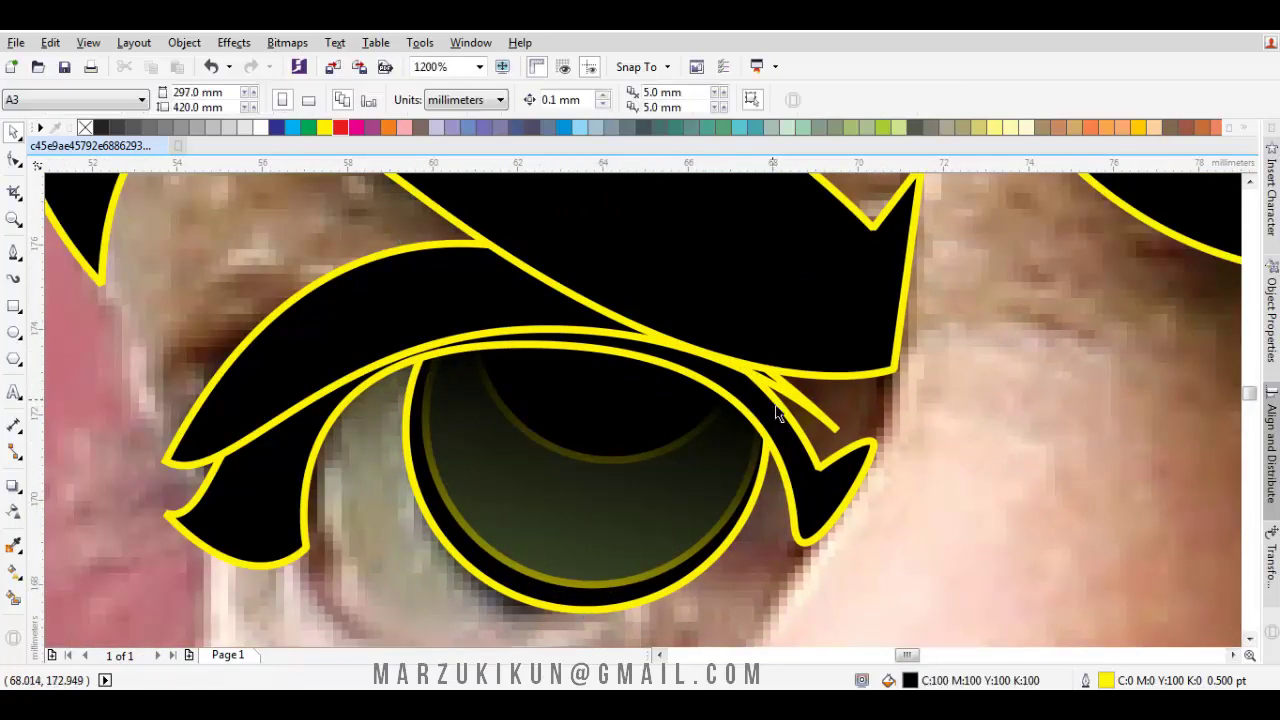
scroll(718, 432, "down", 2)
- Trace a closed eye-white outline inside the left eye with the Bezier tool
key("F5")
left_click(504, 518)
left_click(549, 468)
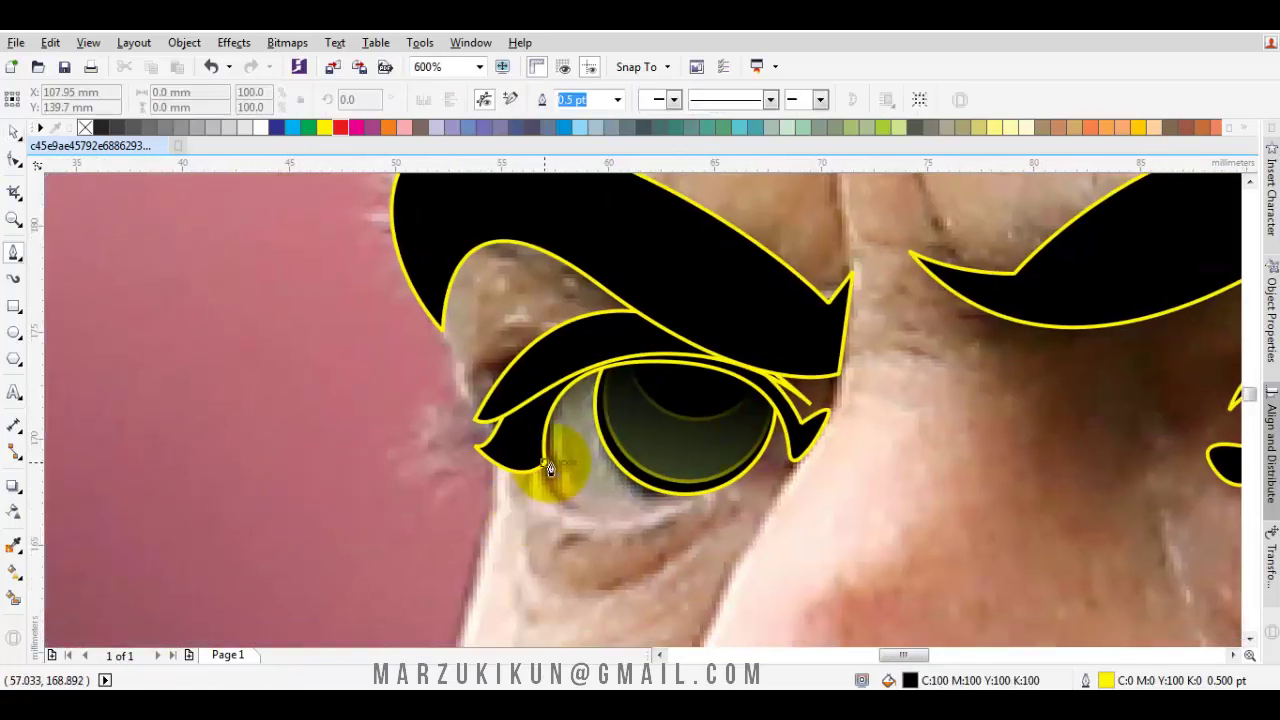
left_click_drag(544, 470, 590, 576)
left_click(722, 473)
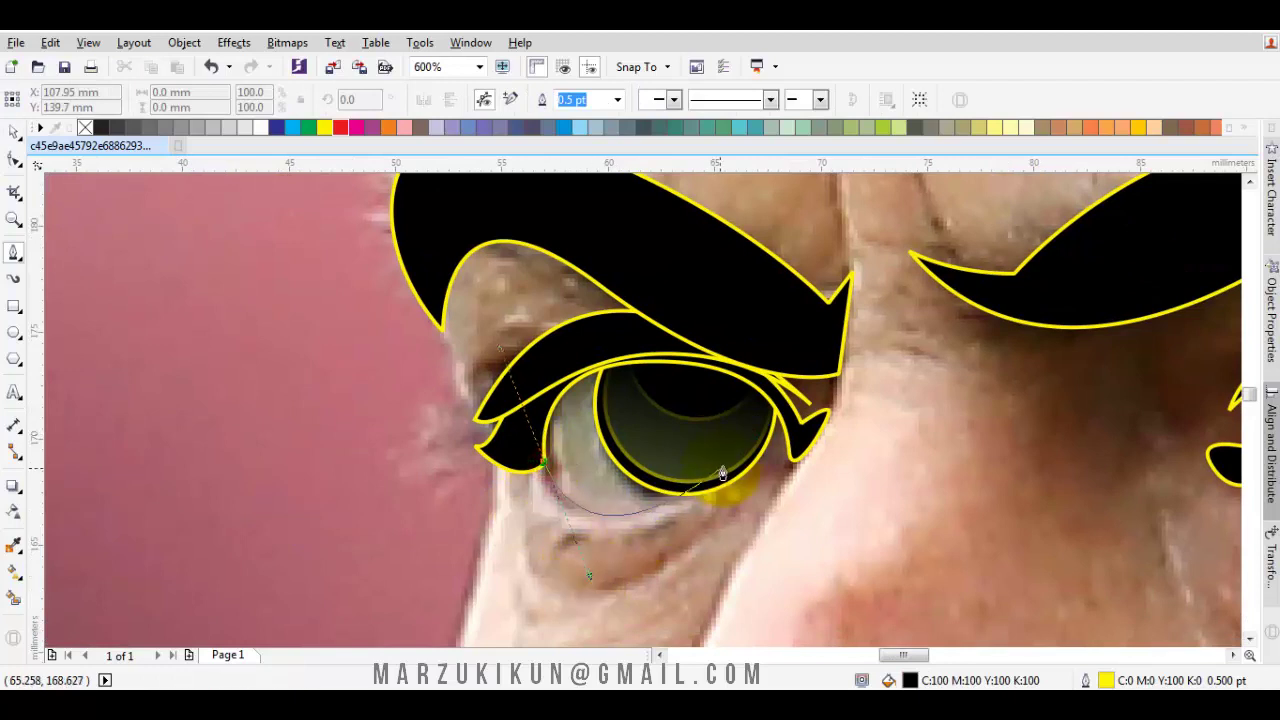
left_click(757, 460)
left_click_drag(622, 346, 722, 352)
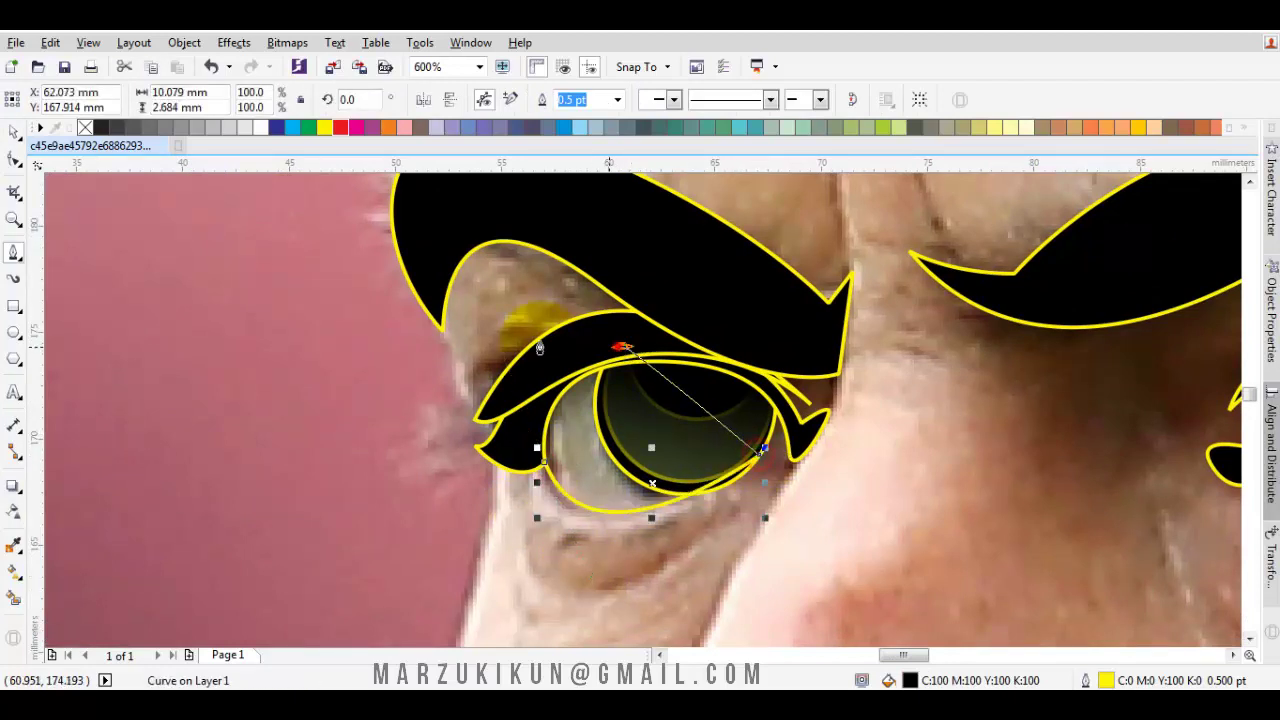
left_click(543, 466)
- Fit the eye-white's top and corner nodes to the lid and fill it white
key("F10")
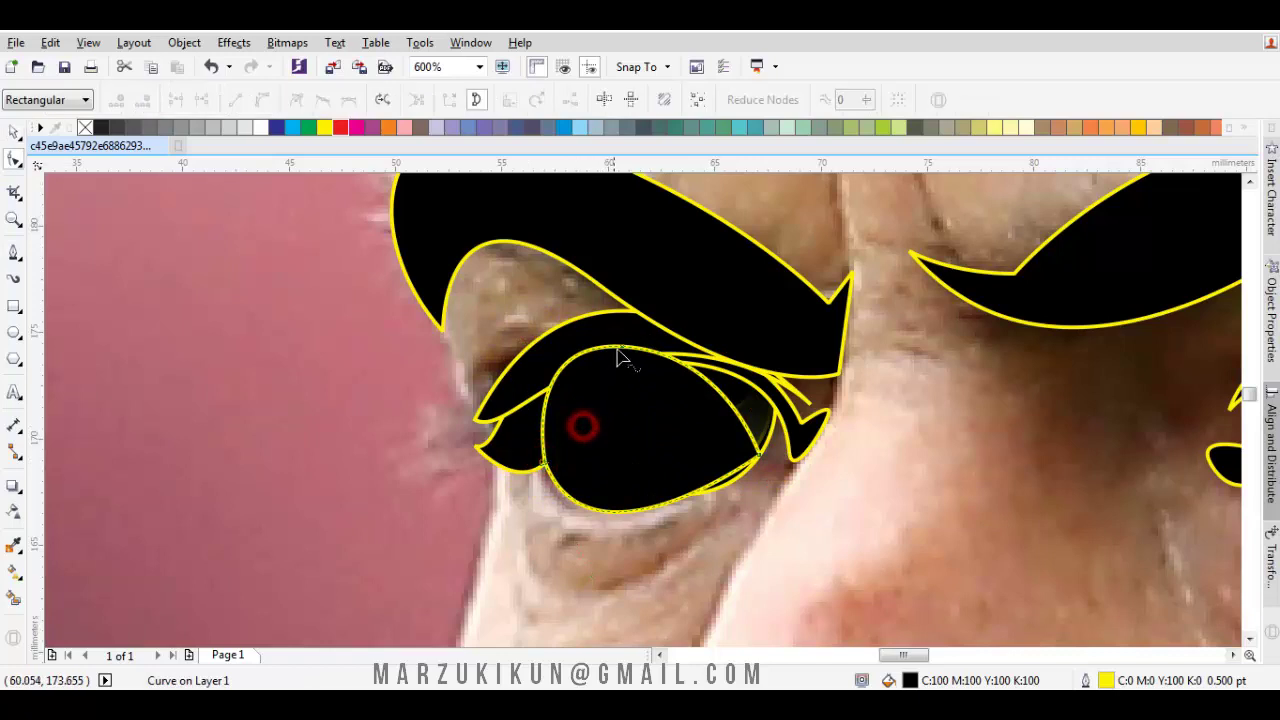
left_click_drag(620, 345, 663, 360)
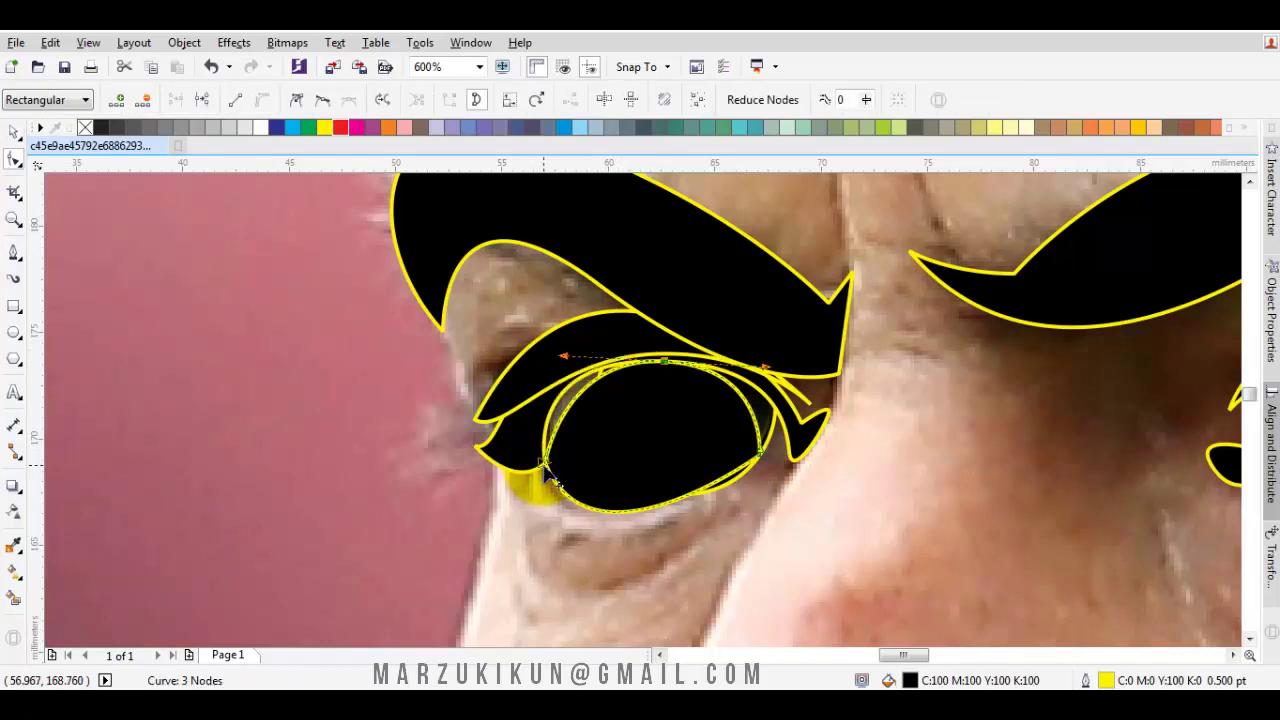
left_click_drag(548, 478, 558, 440)
left_click(260, 127)
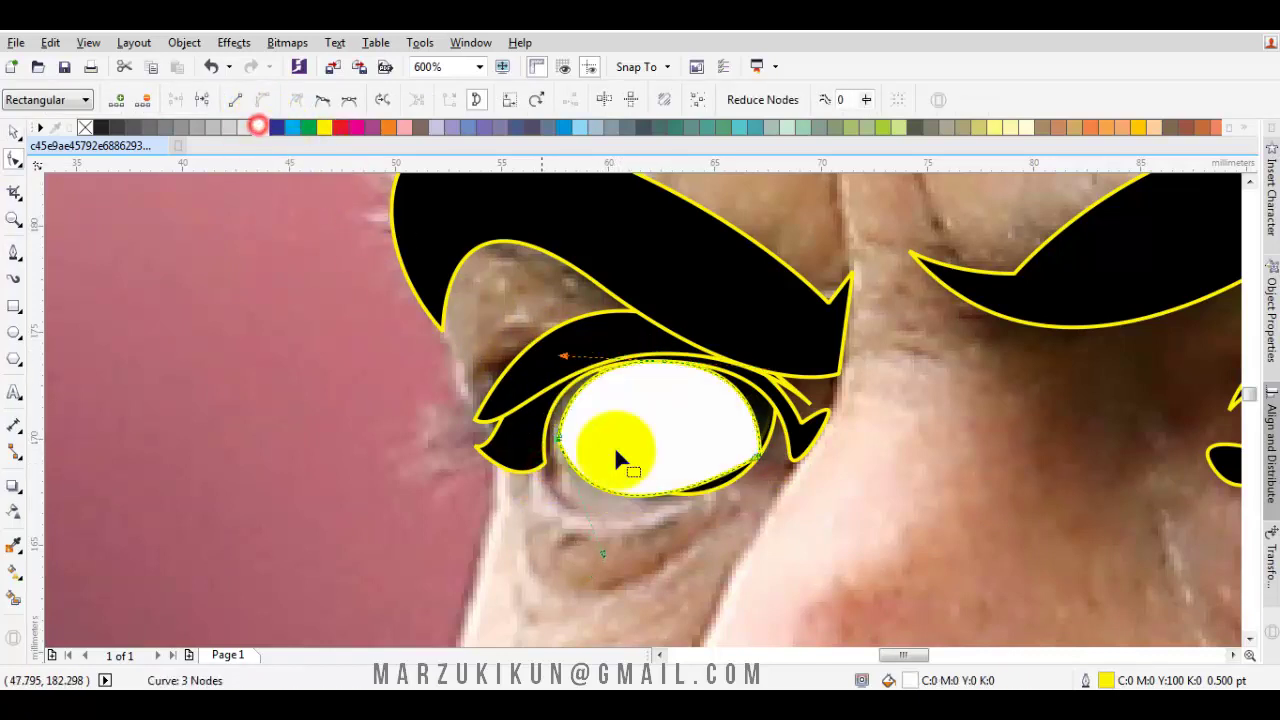
right_click(659, 525)
key("Escape")
key("space")
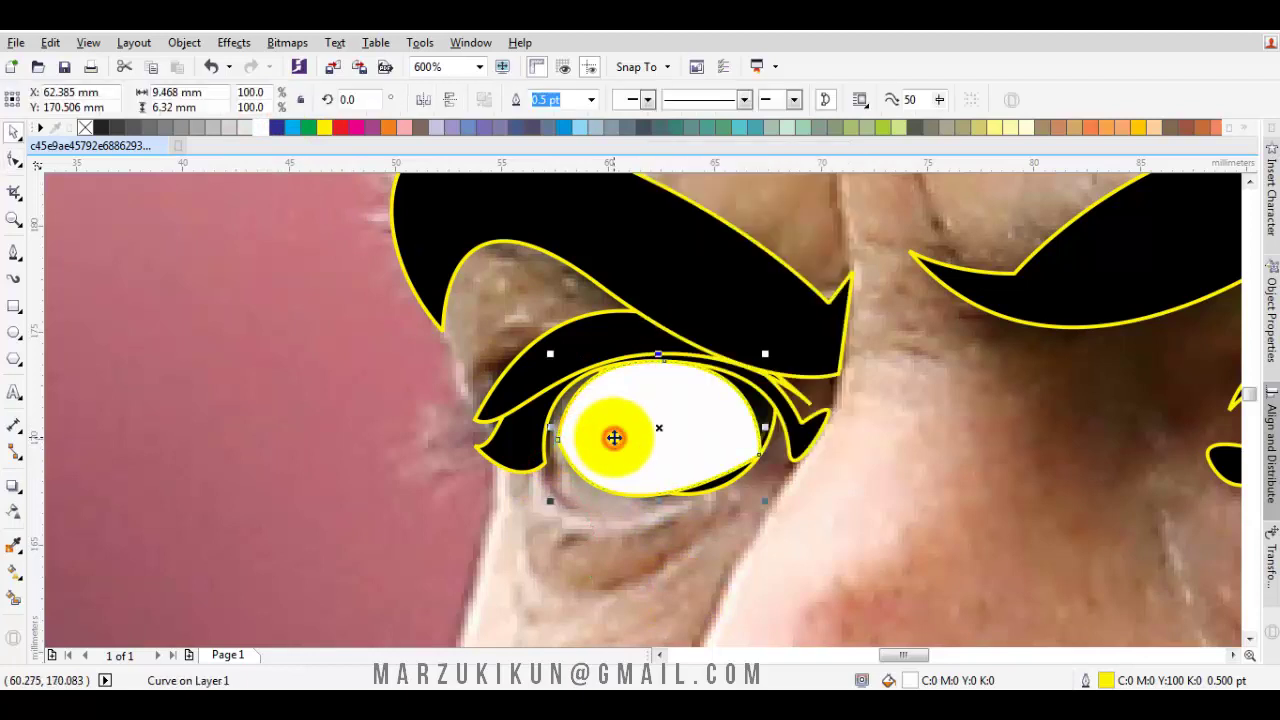
- Move the eye white behind the left eye's pupil
right_click(614, 432)
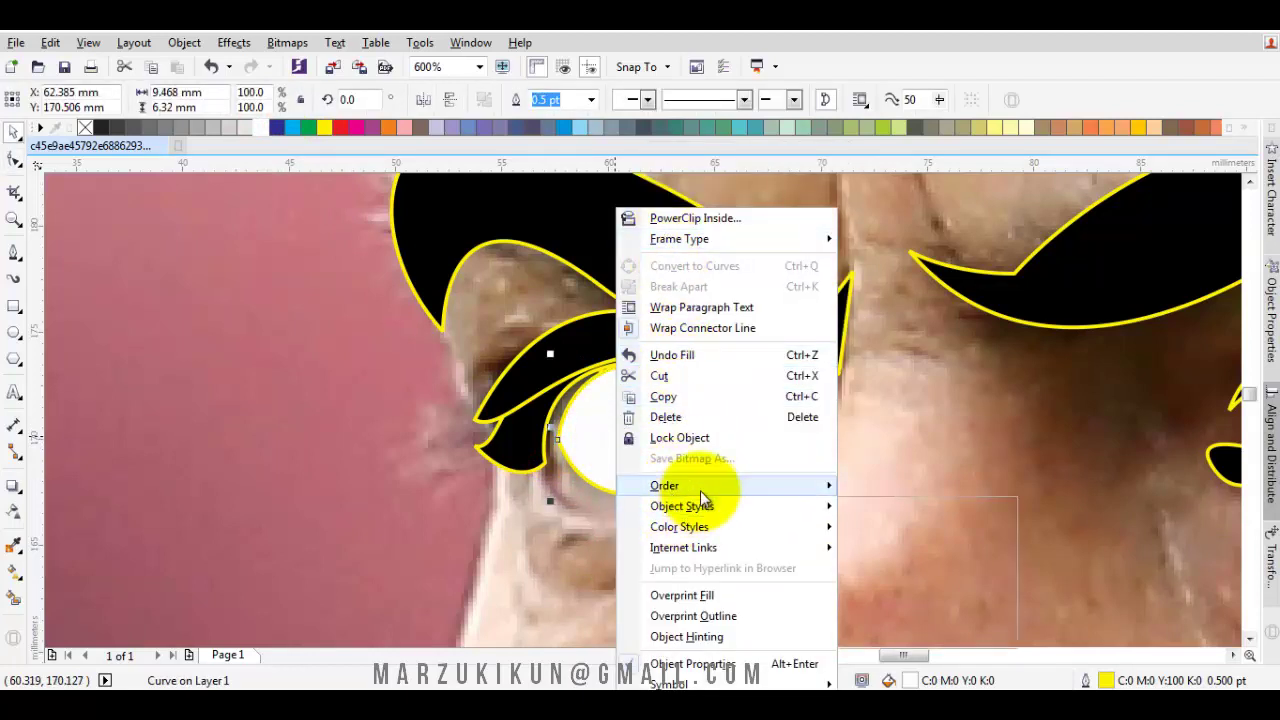
mouse_move(664, 485)
left_click(890, 623)
left_click(843, 491)
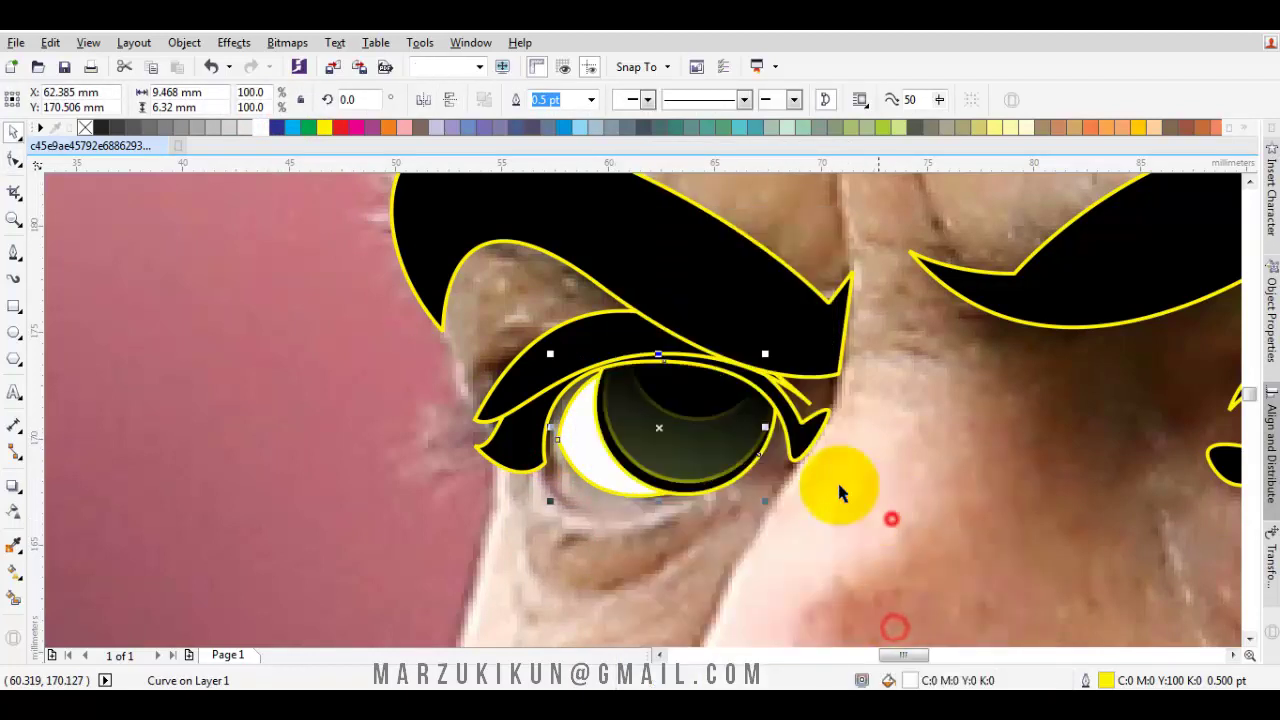
scroll(745, 517, "up", 2)
- Begin a new Bezier curve along the left eye's lower lid
key("F5")
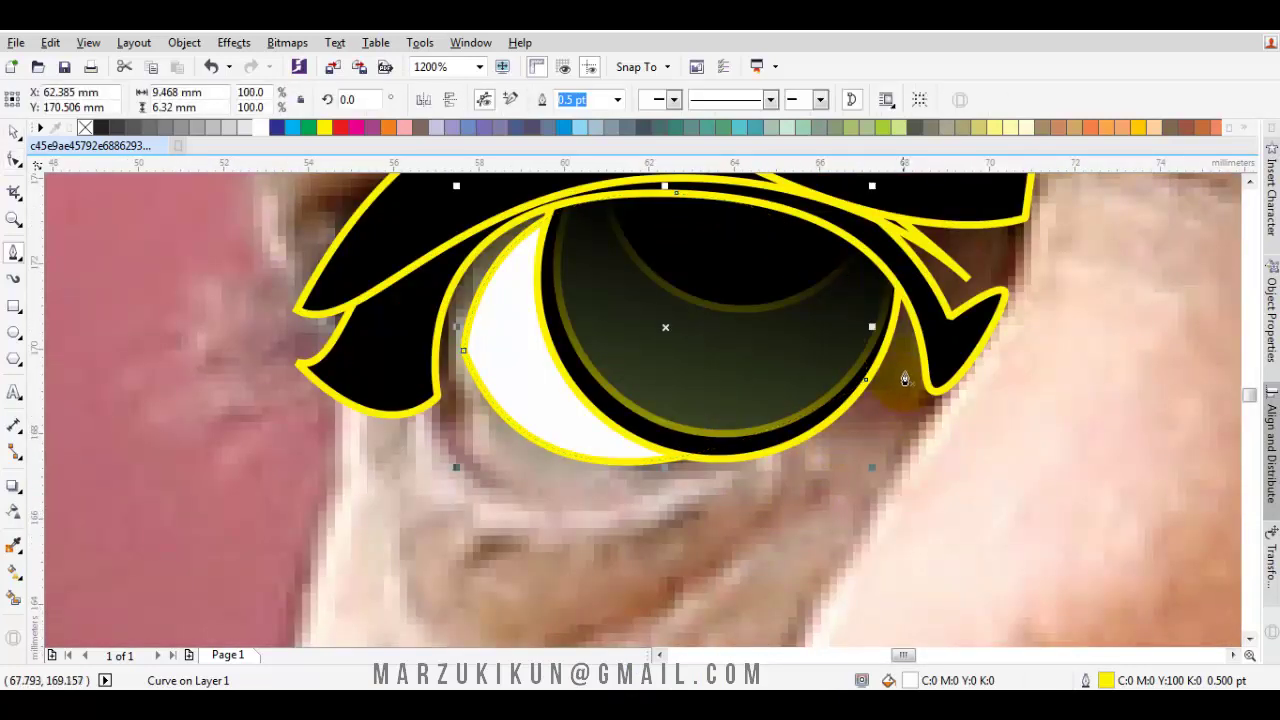
key("Escape")
scroll(660, 520, "left", 1)
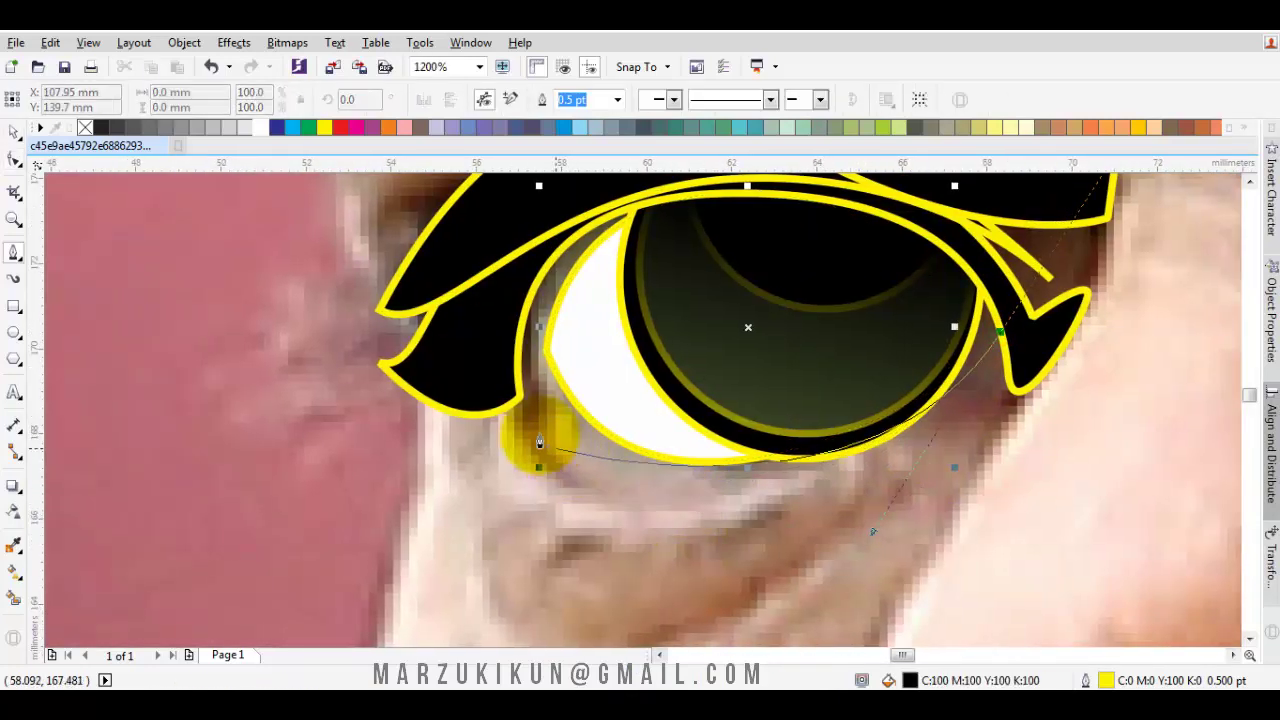
mouse_move(522, 404)
left_mouse_down()
mouse_move(848, 476)
mouse_move(1078, 366)
mouse_move(1058, 338)
left_mouse_up()
- Close the curve into a larger outline surrounding the whole left eye
left_click(1011, 305)
scroll(722, 273, "up", 2)
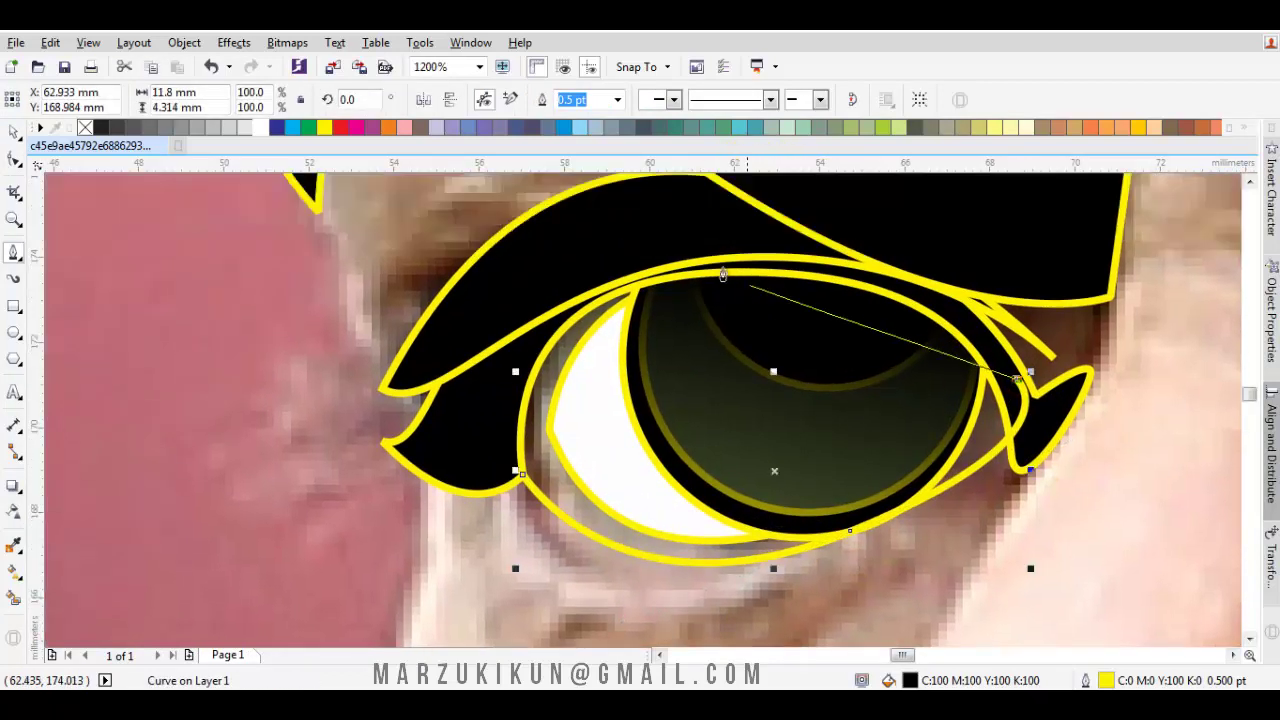
left_click_drag(689, 238, 928, 214)
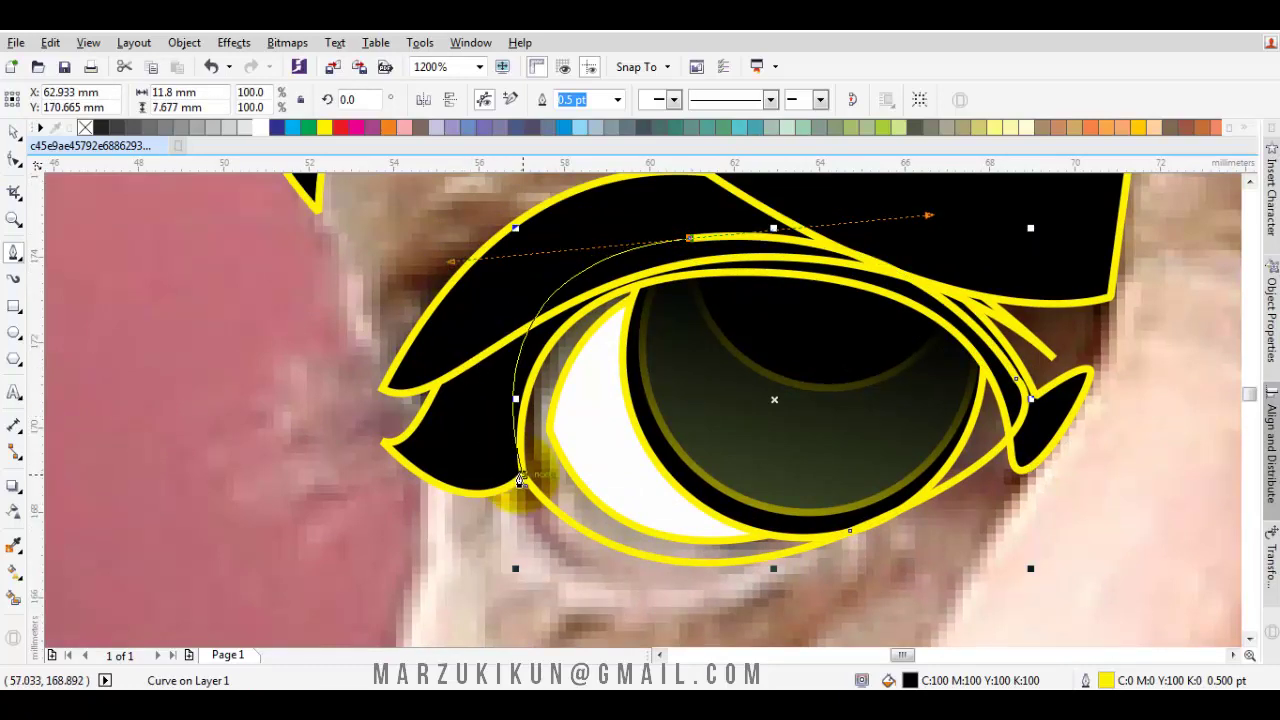
left_click_drag(519, 481, 491, 437)
- Fill the outline with 40% grey and place it behind the eye drawing
left_click(204, 129)
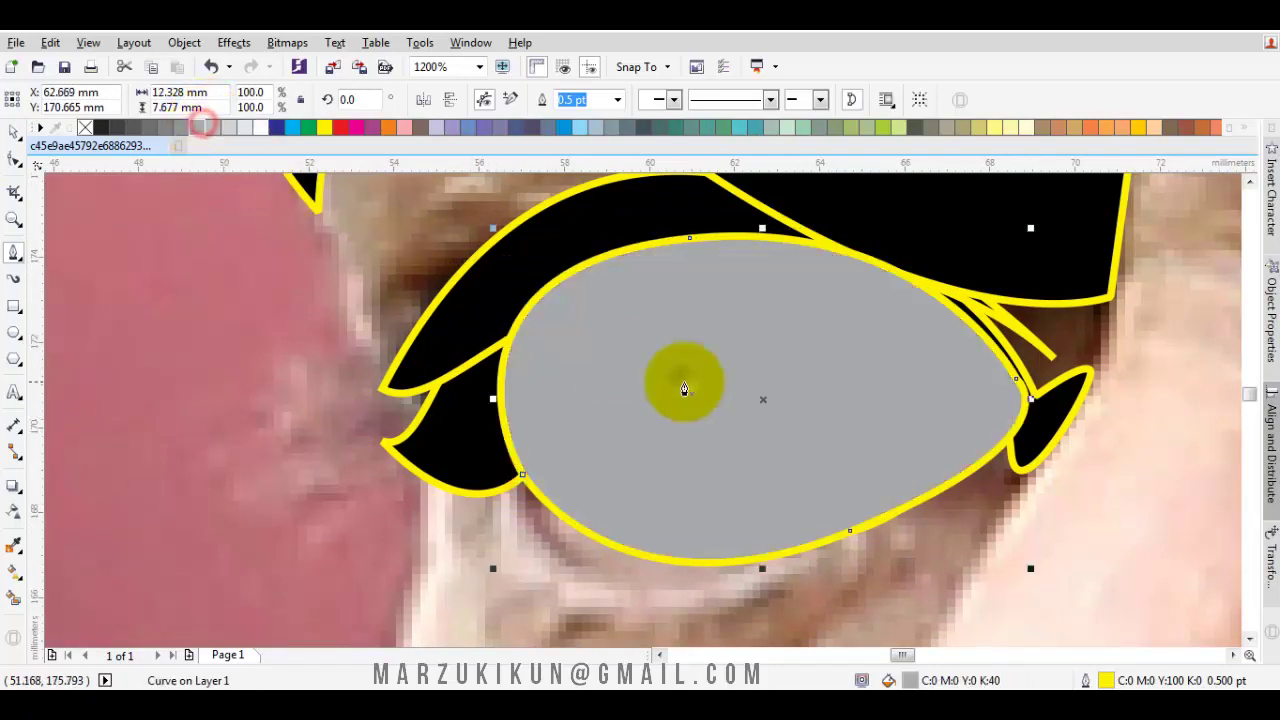
right_click(686, 382)
left_click(1050, 623)
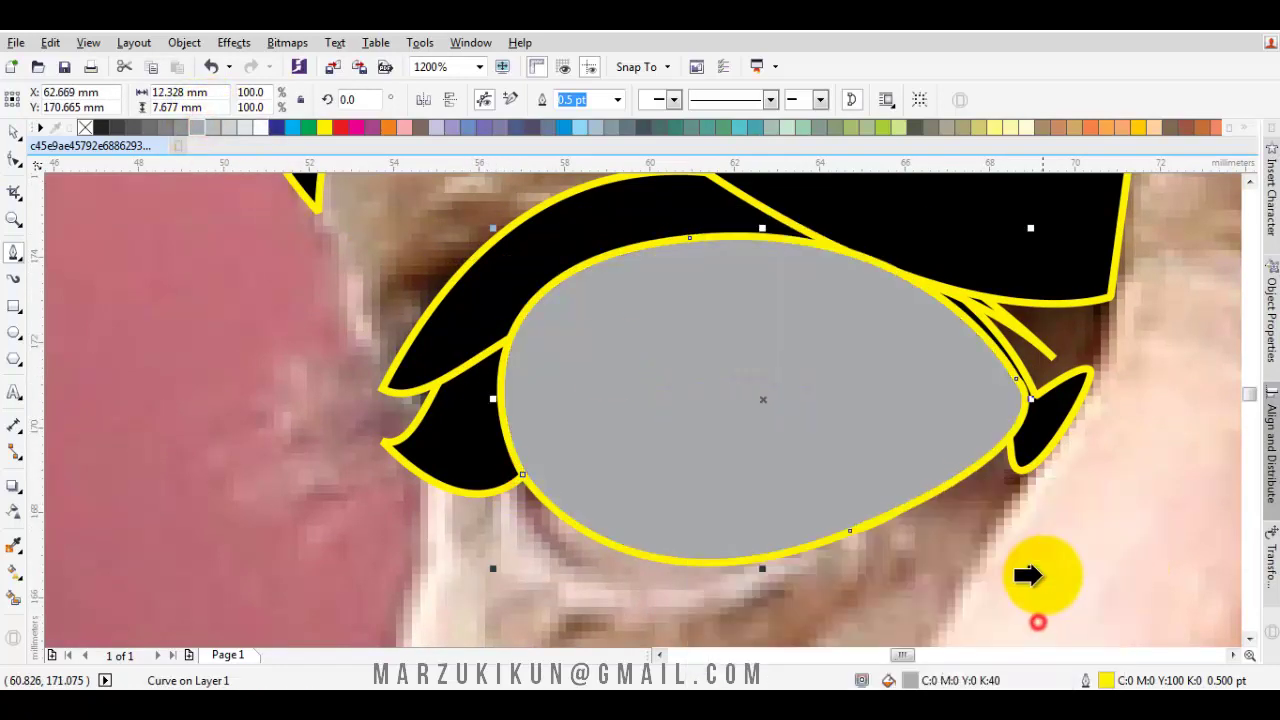
left_click(1030, 575)
scroll(1000, 510, "down", 2)
scroll(951, 513, "down", 2)
- Check the reference photo and undo its accidental move so it stays beneath the drawings
key("space")
scroll(951, 513, "down", 4)
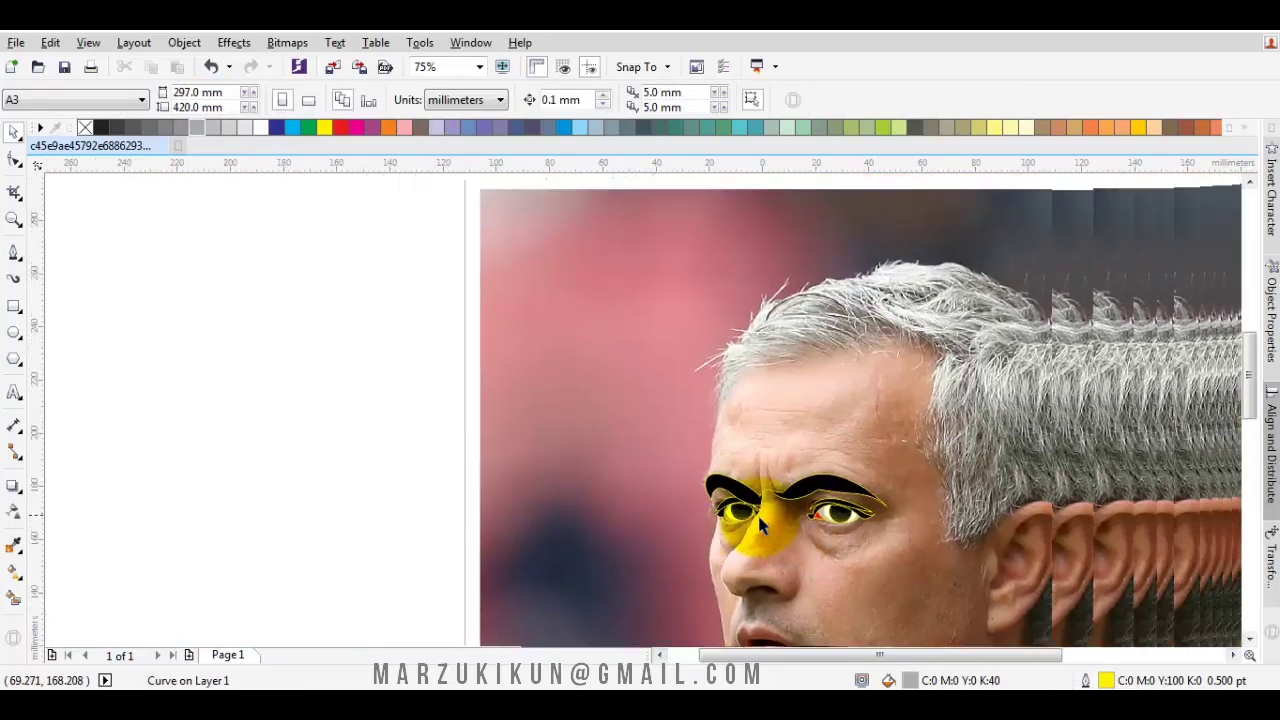
scroll(528, 440, "down", 2)
left_click(528, 440)
key("ctrl+z")
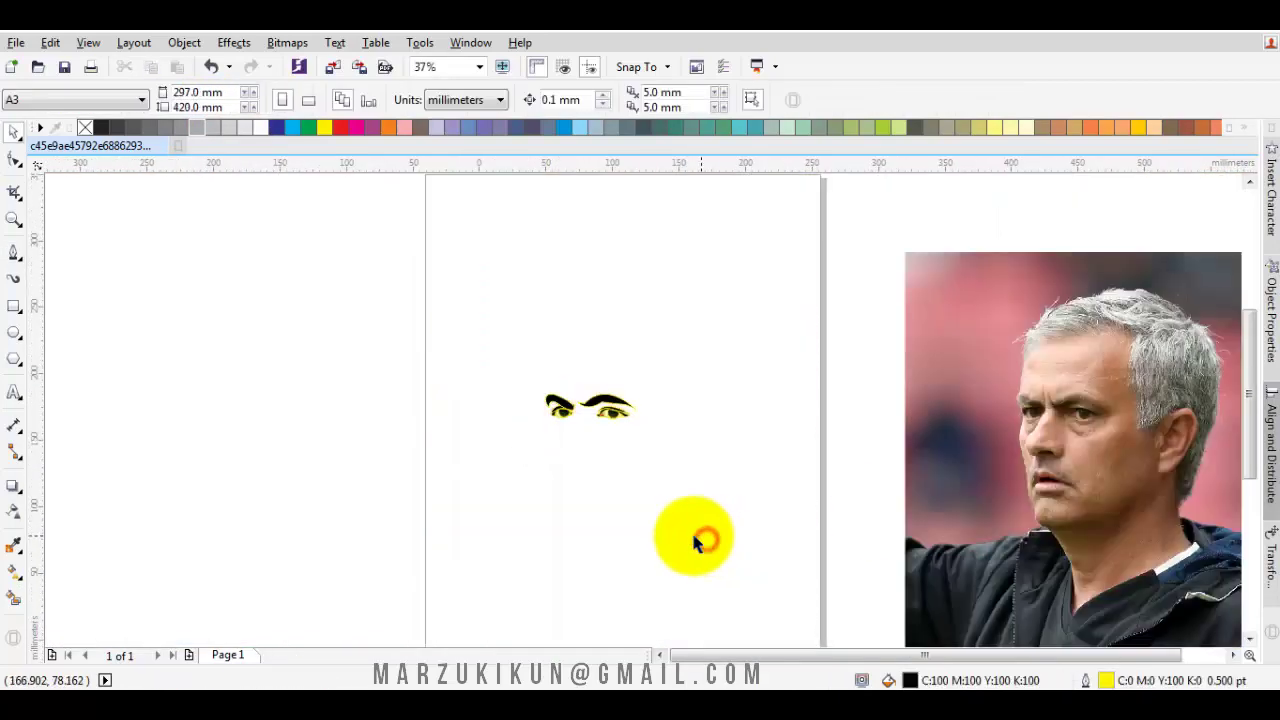
scroll(671, 517, "up", 2)
key("ctrl+shift+z")
scroll(583, 485, "up", 2)
scroll(580, 476, "up", 2)
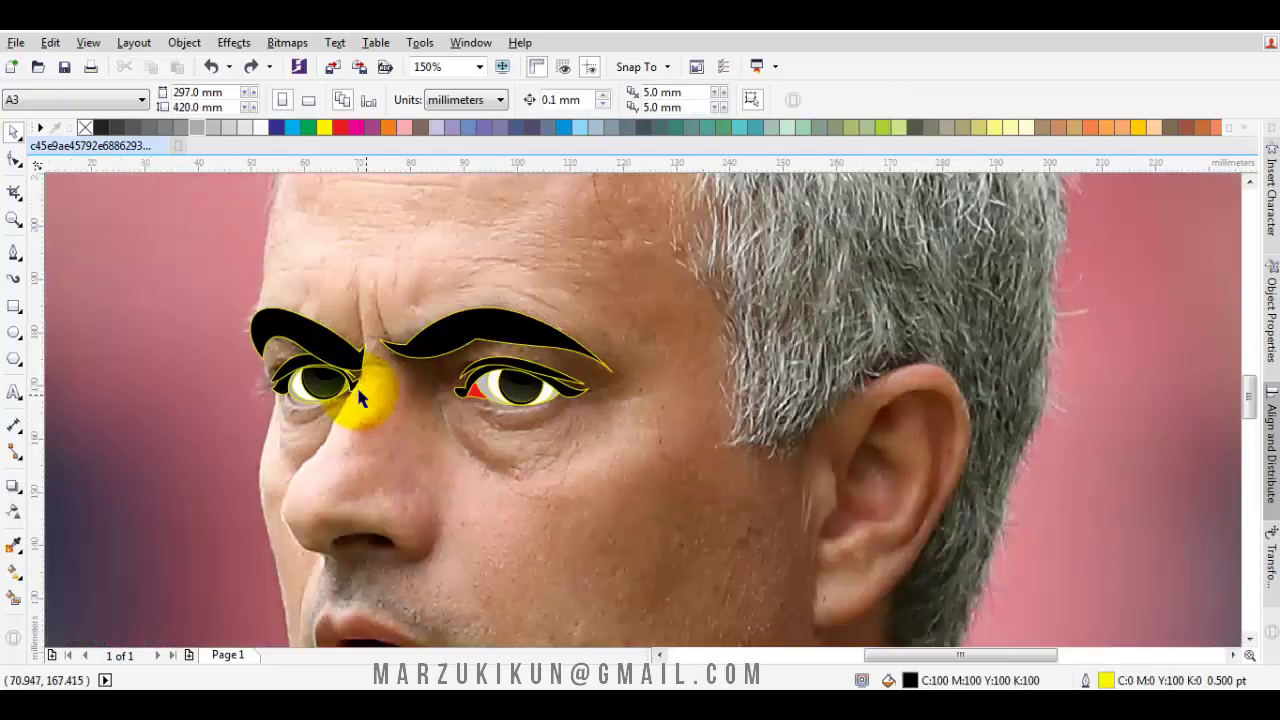
scroll(502, 441, "up", 1)
left_click_drag(552, 457, 535, 430)
key("ctrl+z")
scroll(535, 430, "up", 2)
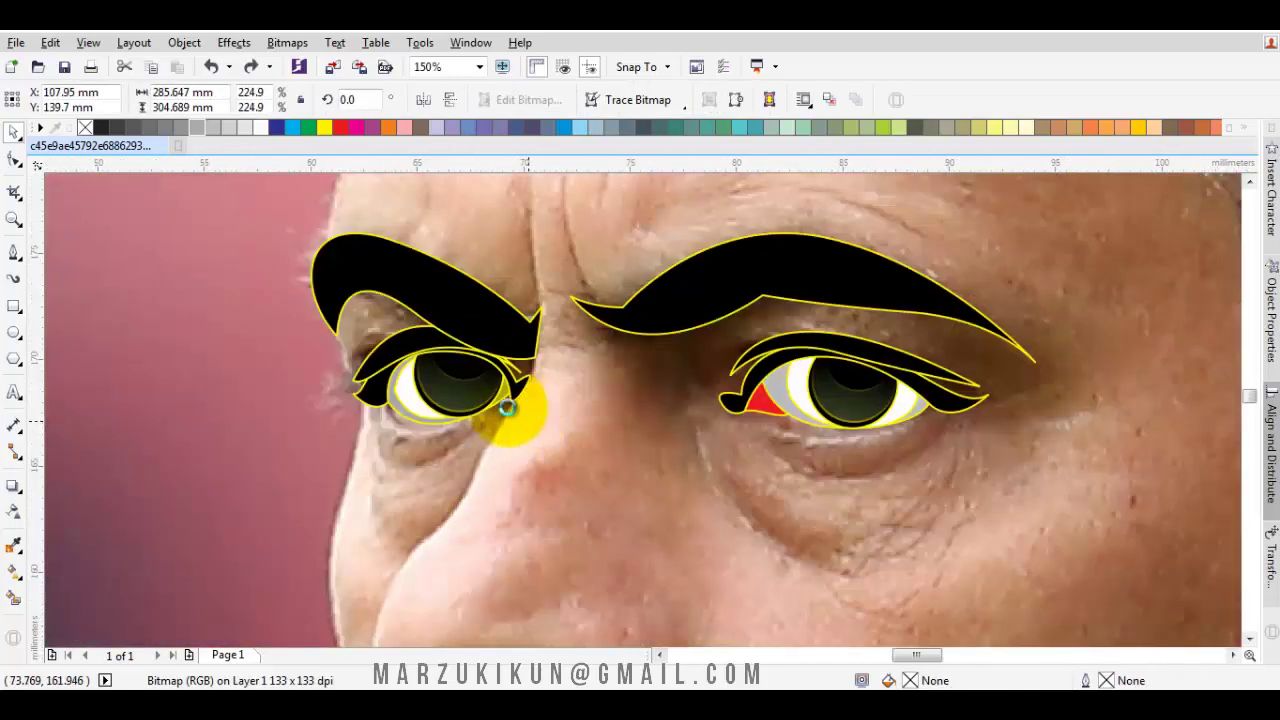
scroll(403, 383, "up", 1)
- Apply a slightly tilted linear transparency across the left eye's shading, then deselect
left_click_drag(398, 295, 388, 378)
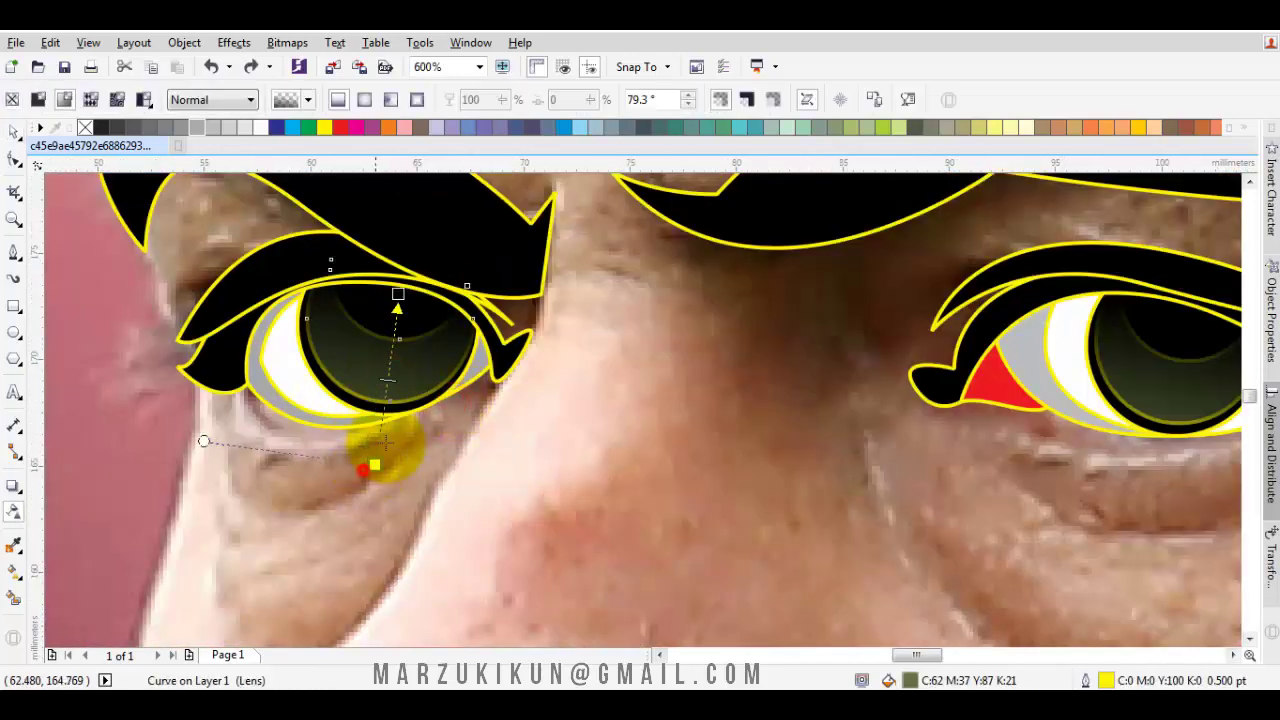
left_click_drag(367, 453, 383, 438)
key("space")
scroll(450, 360, "down", 2)
scroll(634, 400, "up", 1)
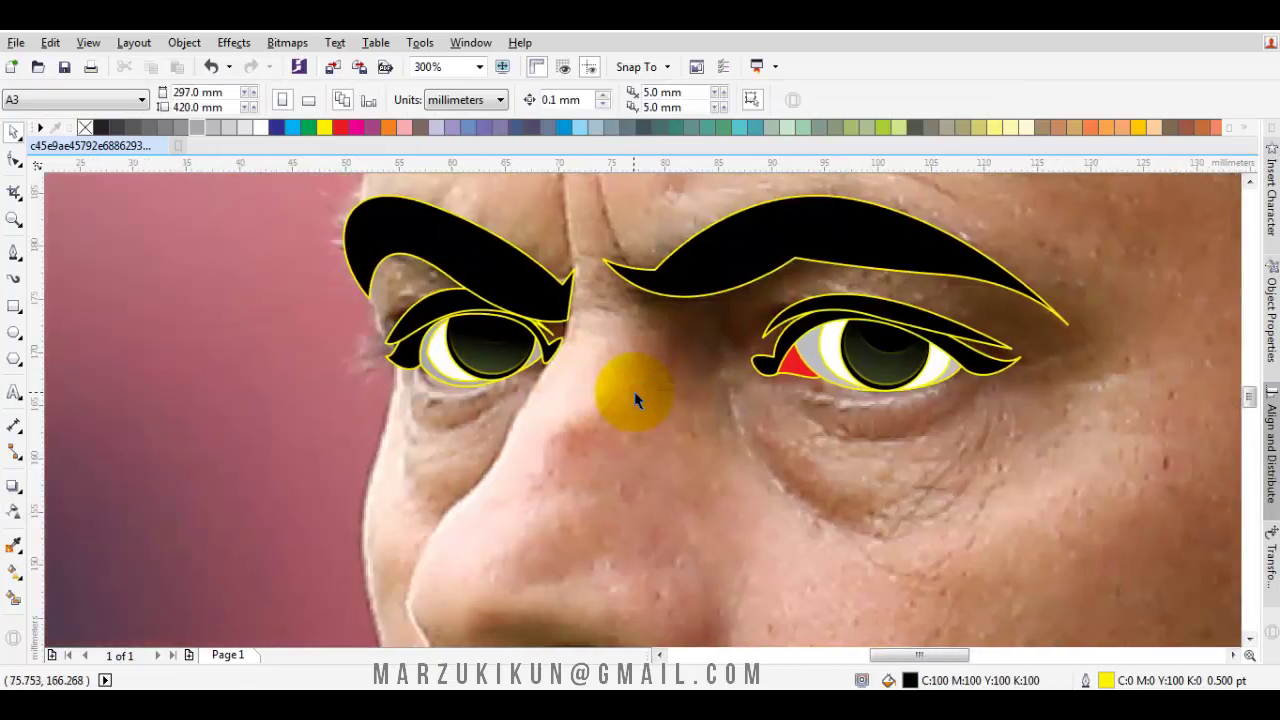
scroll(657, 400, "down", 3)
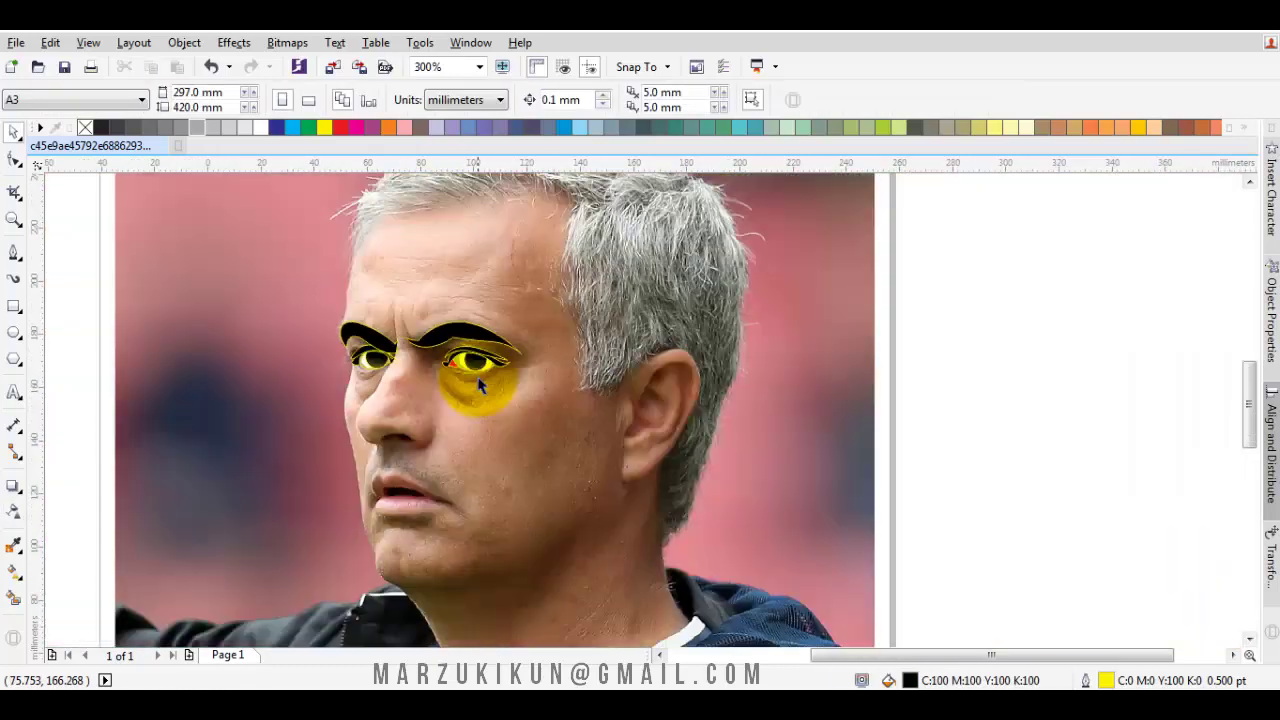
- Trace closed black curves for the nostril crease and the line under the nostril
left_click(12, 258)
scroll(417, 449, "up", 2)
scroll(623, 454, "up", 1)
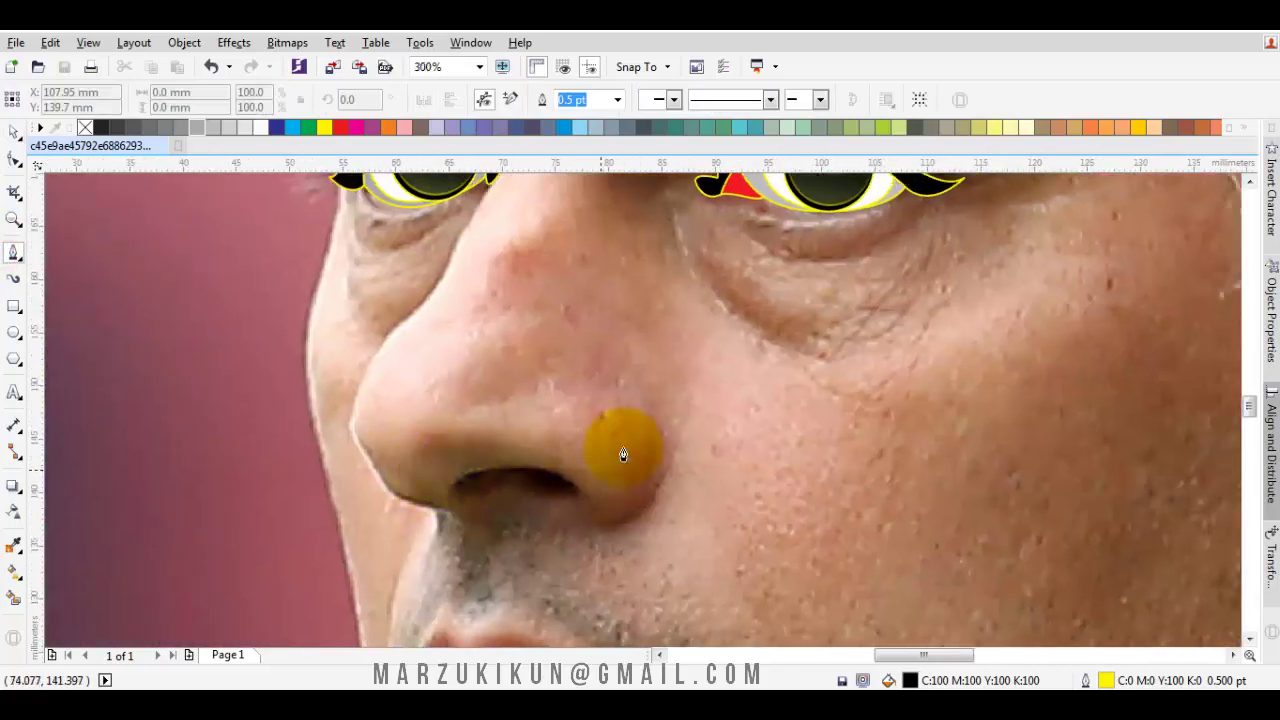
left_click(661, 383)
left_click_drag(593, 515, 626, 520)
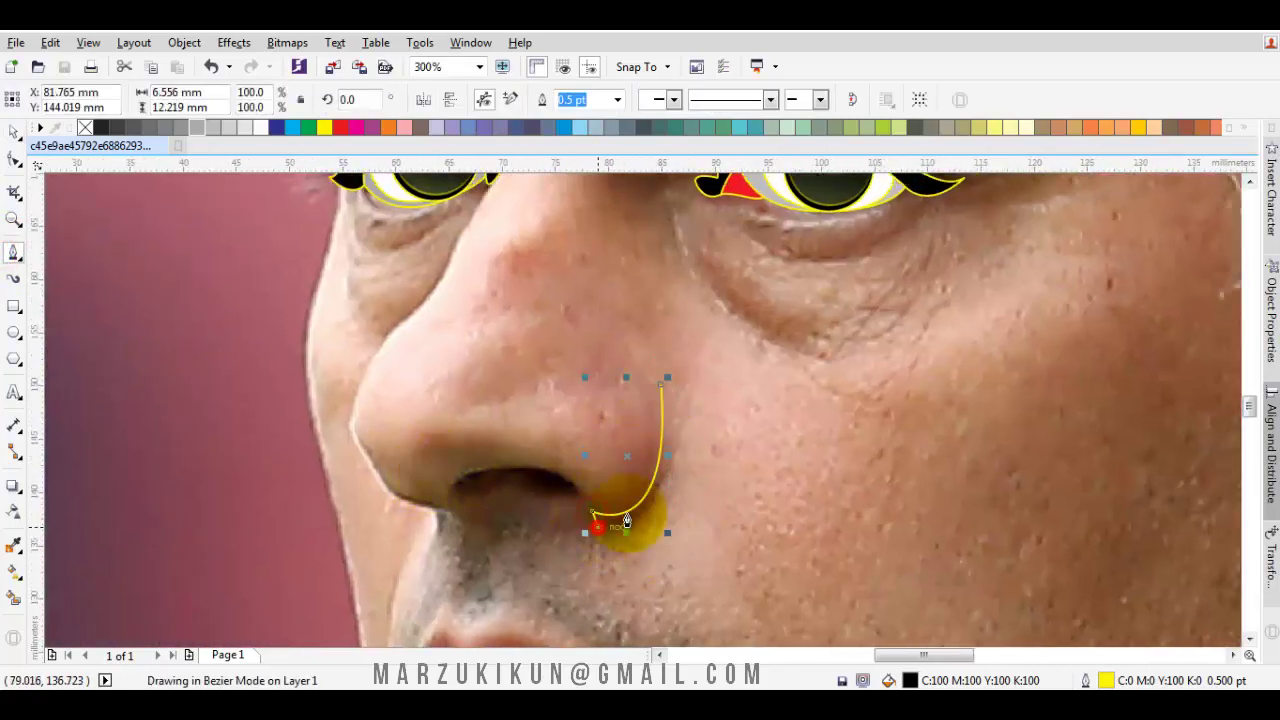
left_click_drag(661, 383, 705, 563)
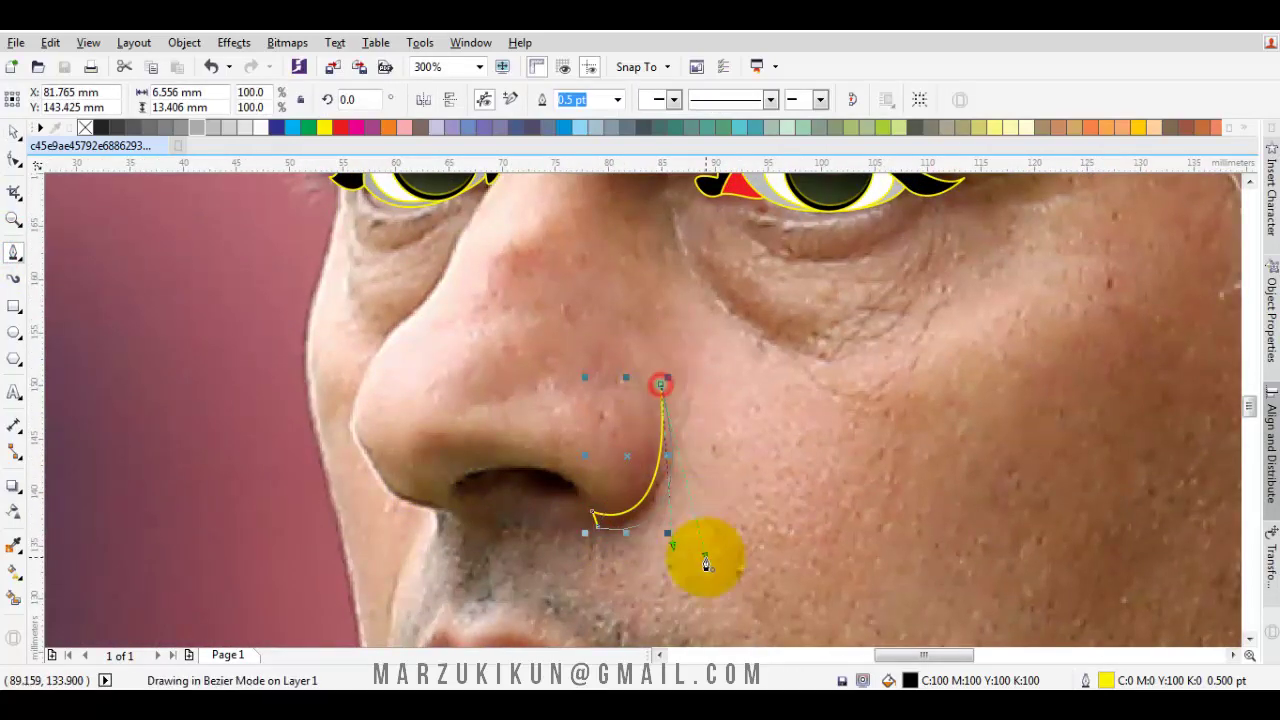
left_click(469, 515)
left_click_drag(542, 461, 585, 507)
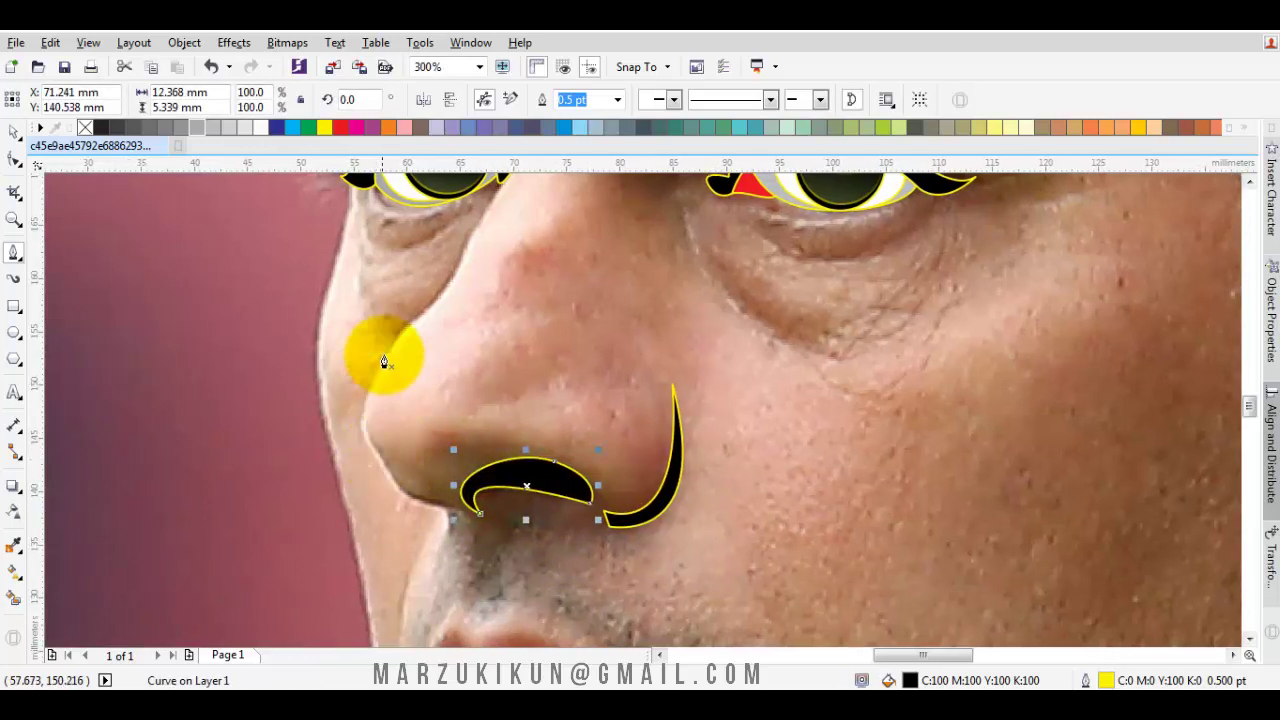
left_click_drag(387, 358, 318, 458)
- Start a black contour along the nose's left edge, extending it toward the eye
left_click(463, 519)
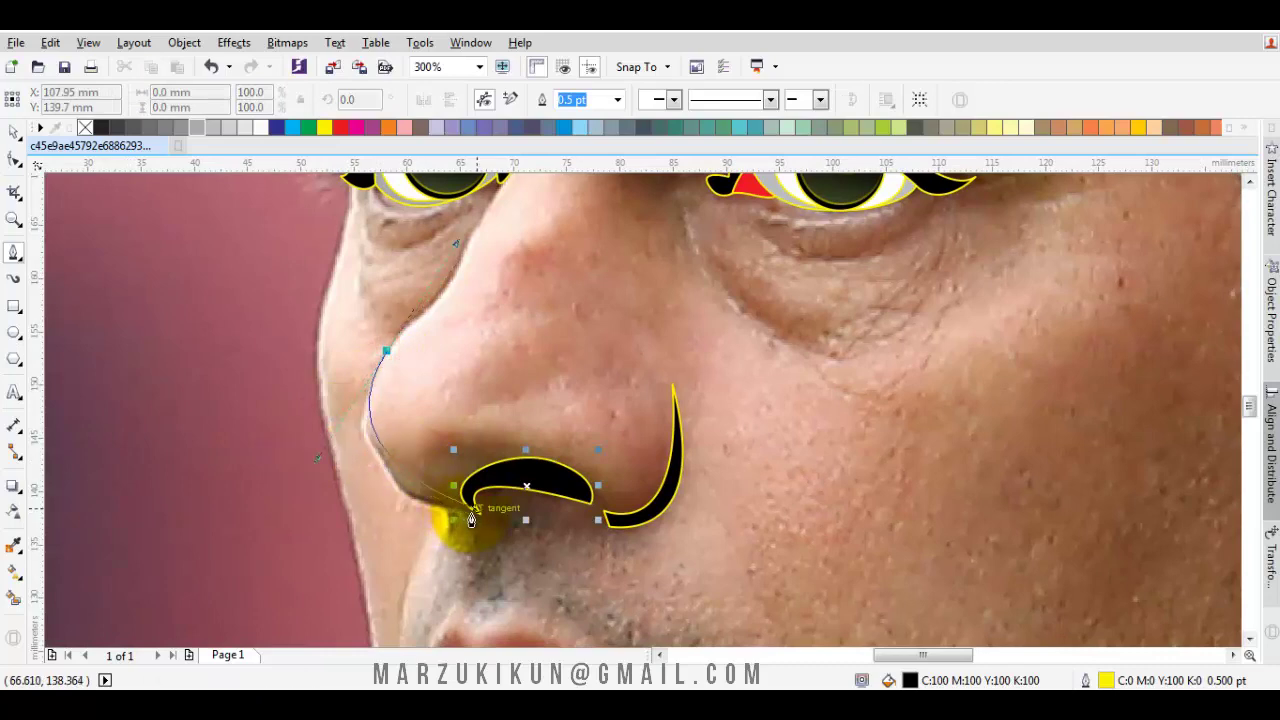
left_click(471, 519)
left_click_drag(386, 351, 303, 497)
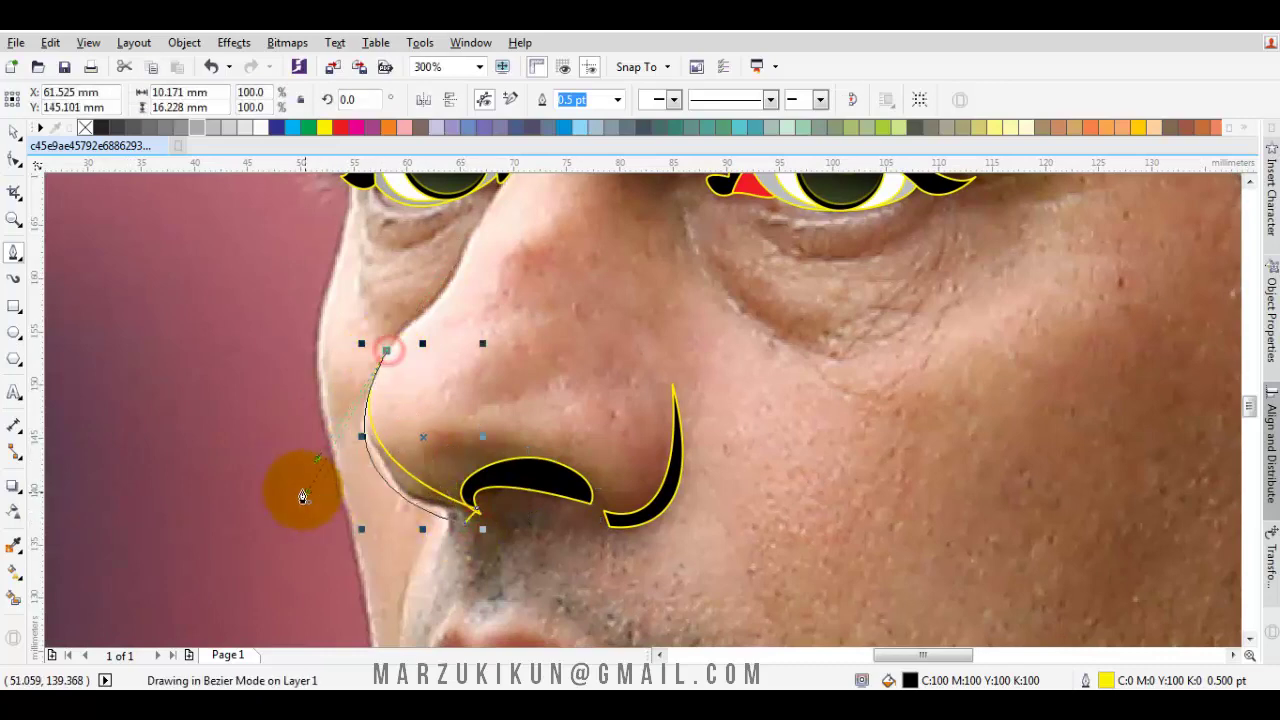
scroll(449, 271, "up", 3)
mouse_move(466, 251)
left_mouse_down()
mouse_move(485, 415)
mouse_move(345, 518)
left_mouse_up()
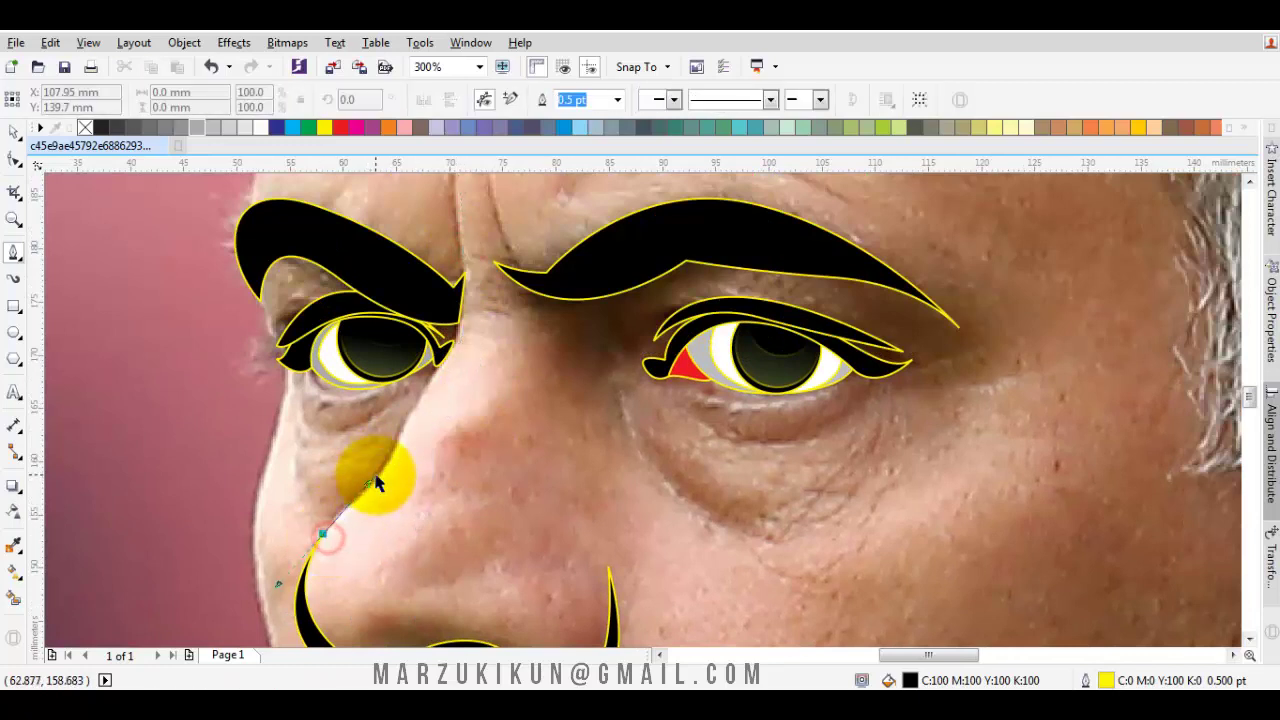
- Extend the nose contour up to the brows and back down, closing it as a shape
key("F10")
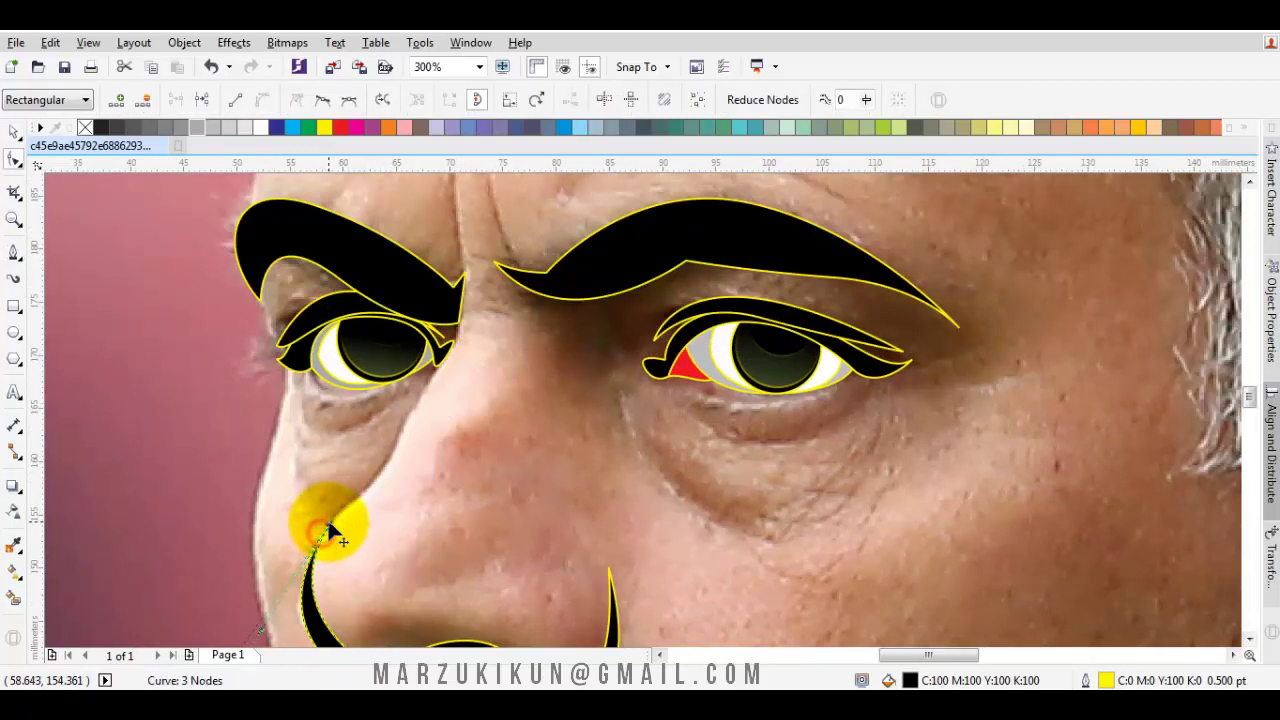
key("F5")
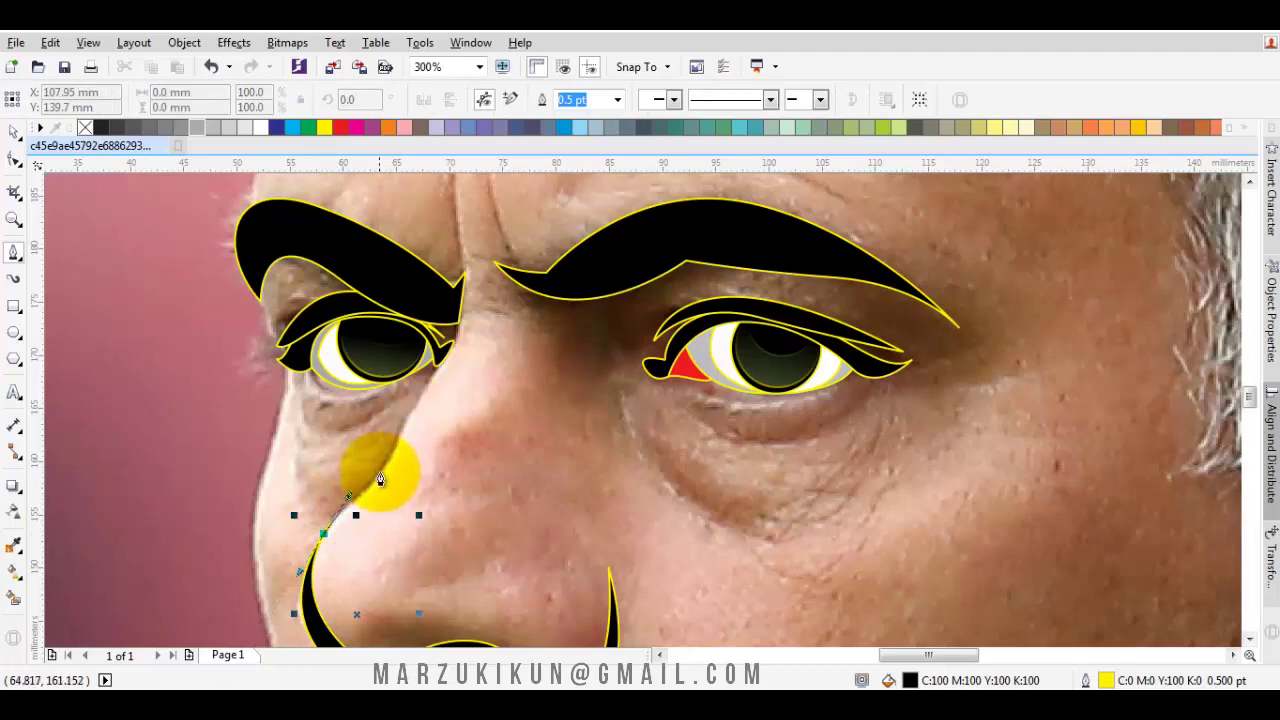
scroll(429, 357, "up", 1)
scroll(414, 429, "up", 1)
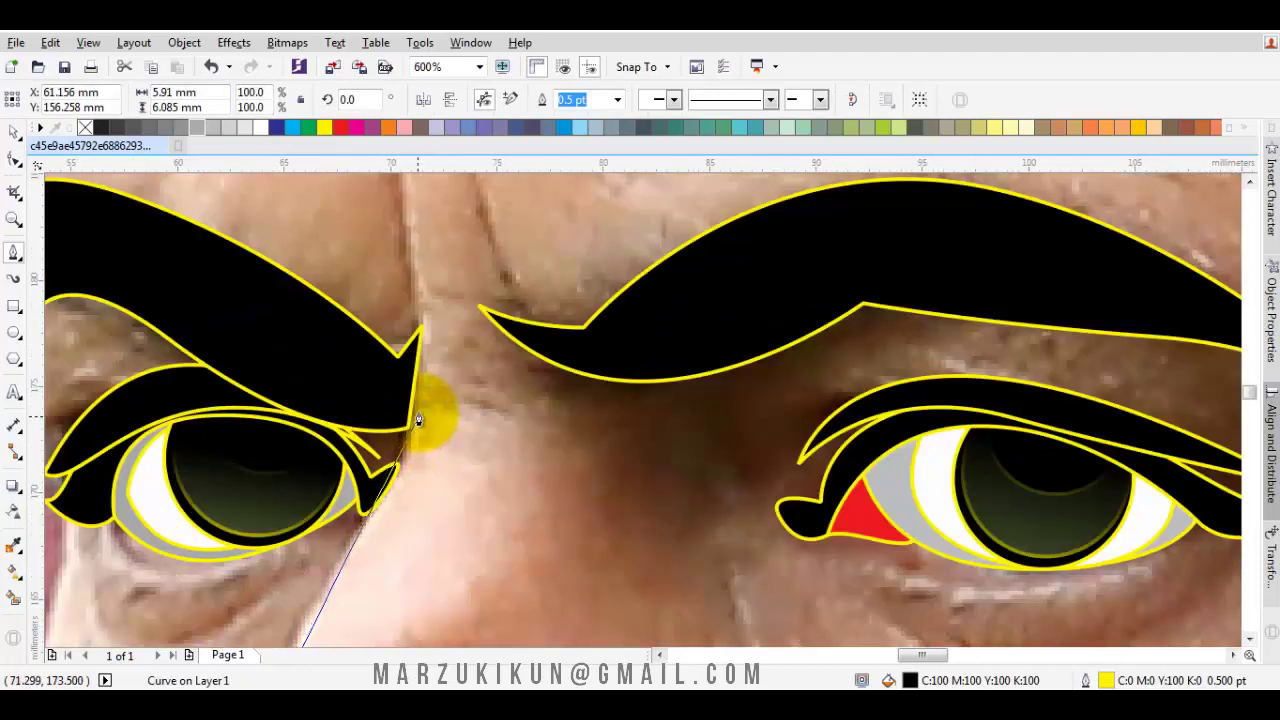
left_click_drag(443, 273, 414, 214)
scroll(414, 214, "up", 3)
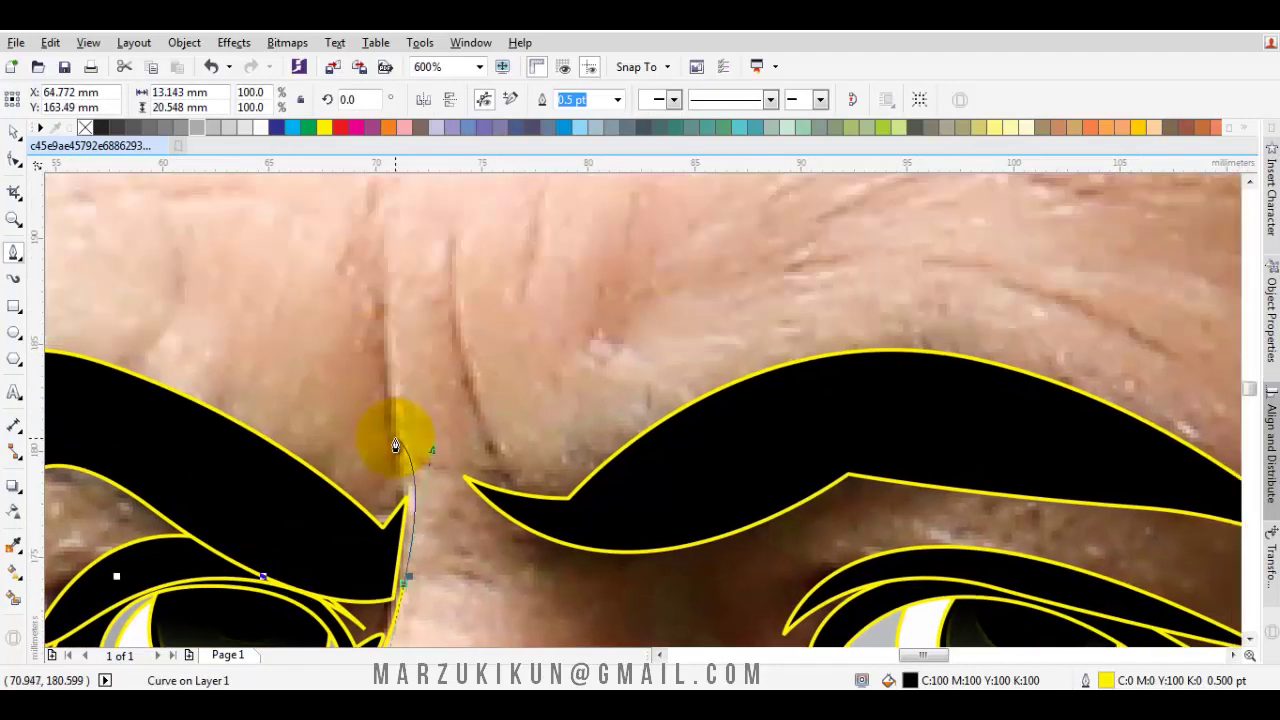
left_click(395, 440)
left_click(390, 242)
left_click_drag(395, 510, 420, 600)
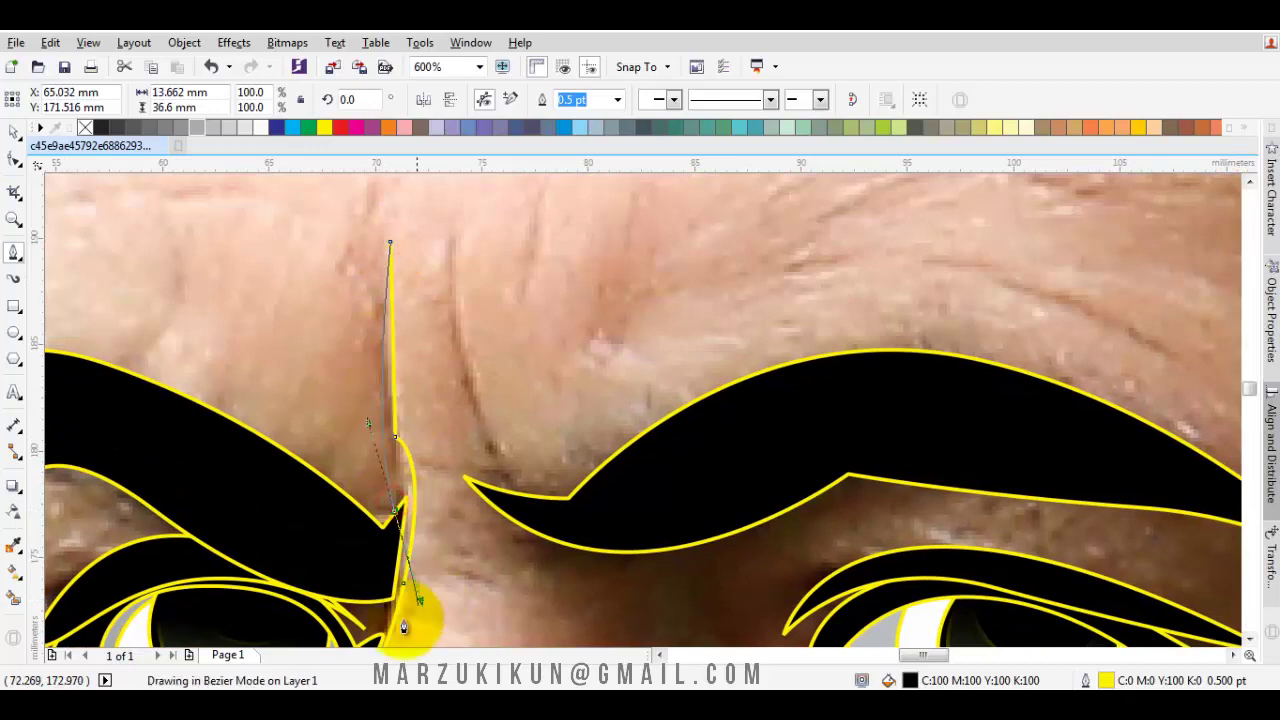
scroll(403, 627, "down", 6)
left_click_drag(308, 640, 423, 497)
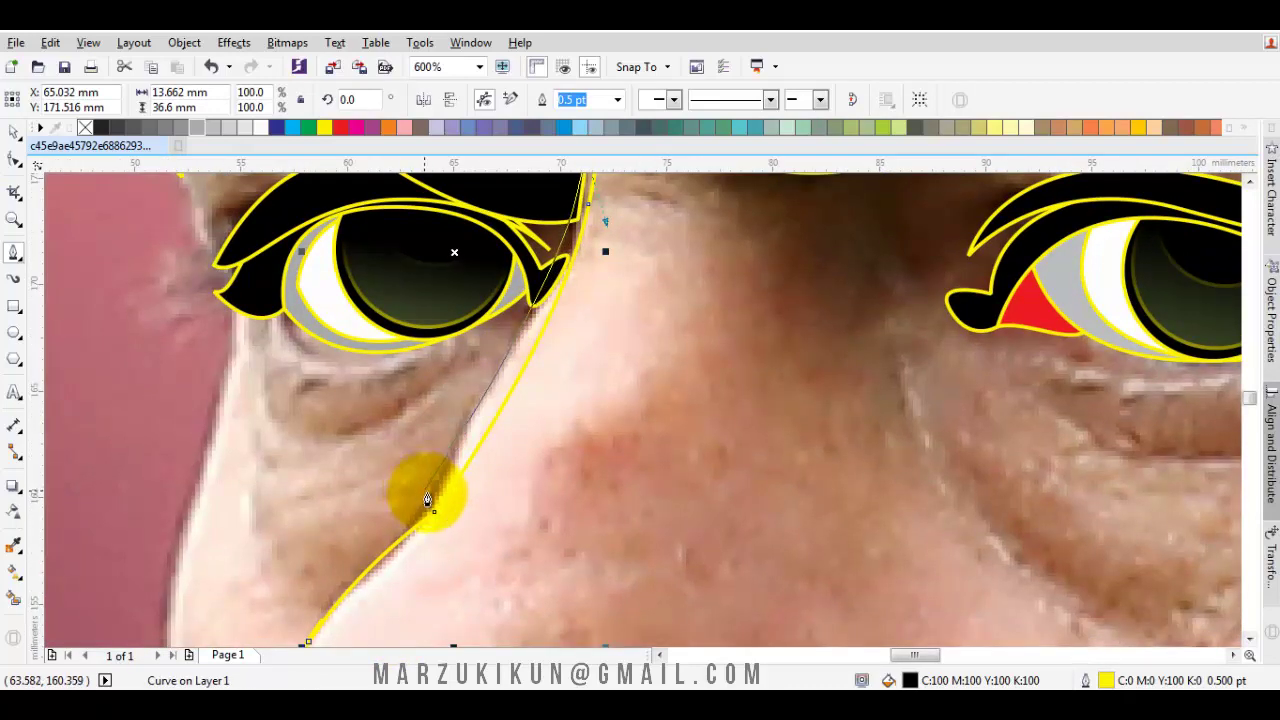
scroll(429, 503, "down", 2)
left_click(345, 591)
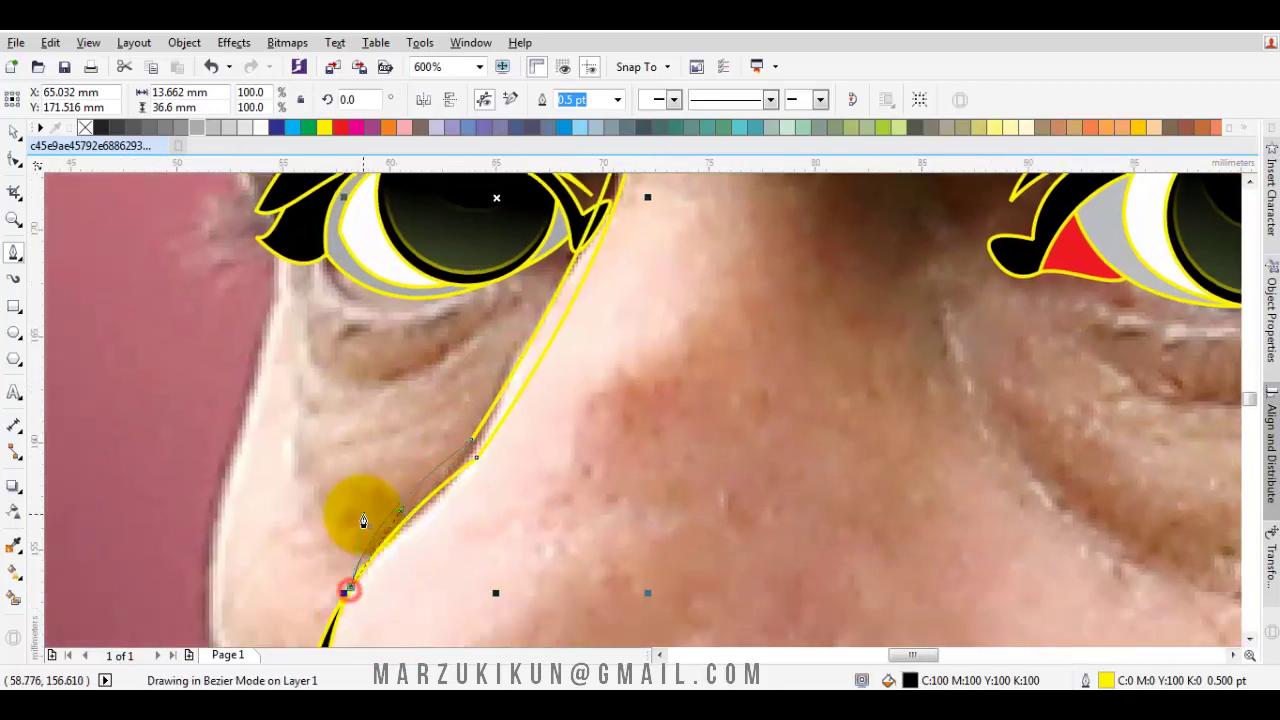
- Begin a Bezier crease curve beneath the right eye
key("space")
scroll(450, 470, "down", 2)
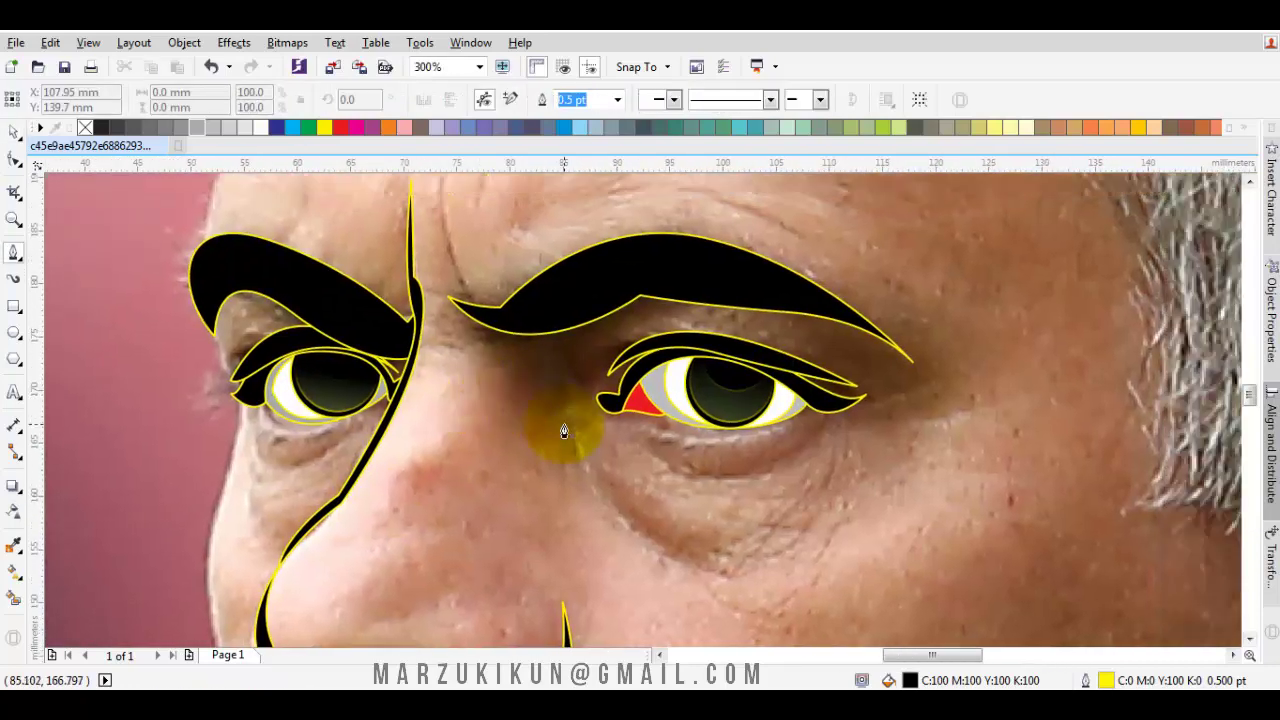
scroll(563, 423, "down", 2)
scroll(576, 432, "up", 2)
key("space")
left_click_drag(577, 434, 609, 545)
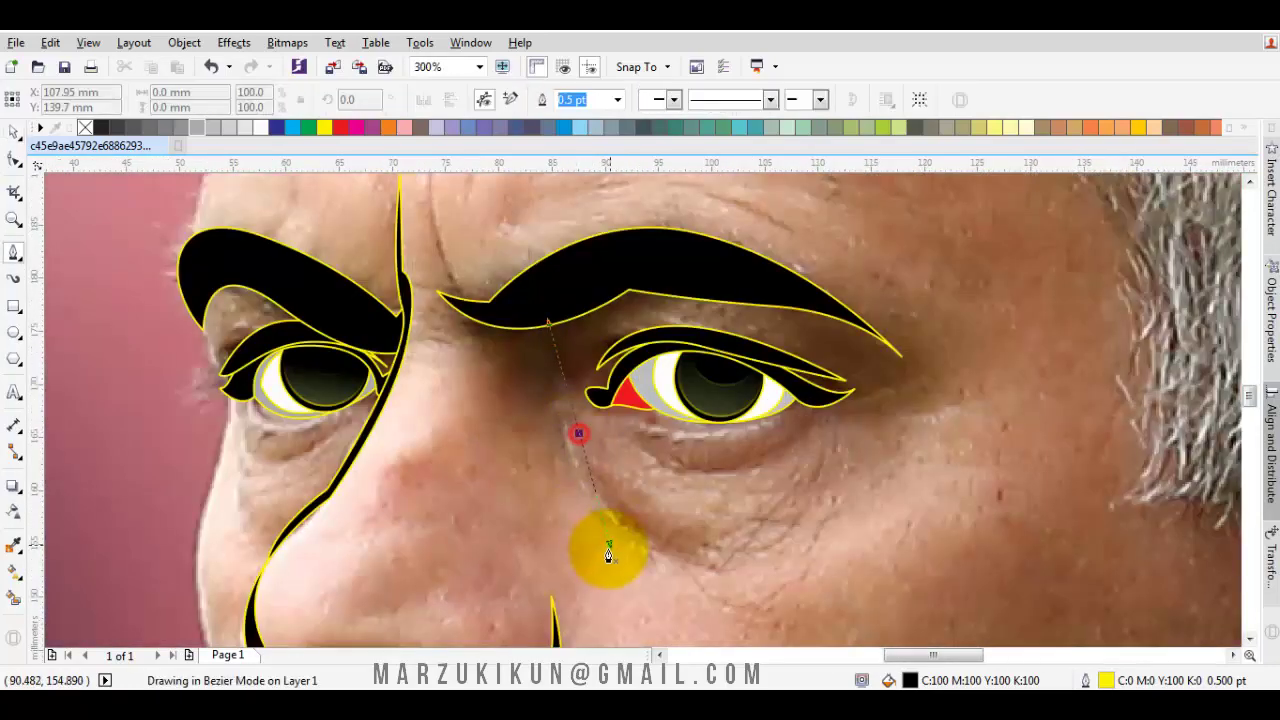
- Finish the crease curve under the right eye and draw another under the left eye
left_click(708, 558)
mouse_move(708, 558)
left_mouse_down()
mouse_move(609, 469)
mouse_move(636, 550)
left_mouse_up()
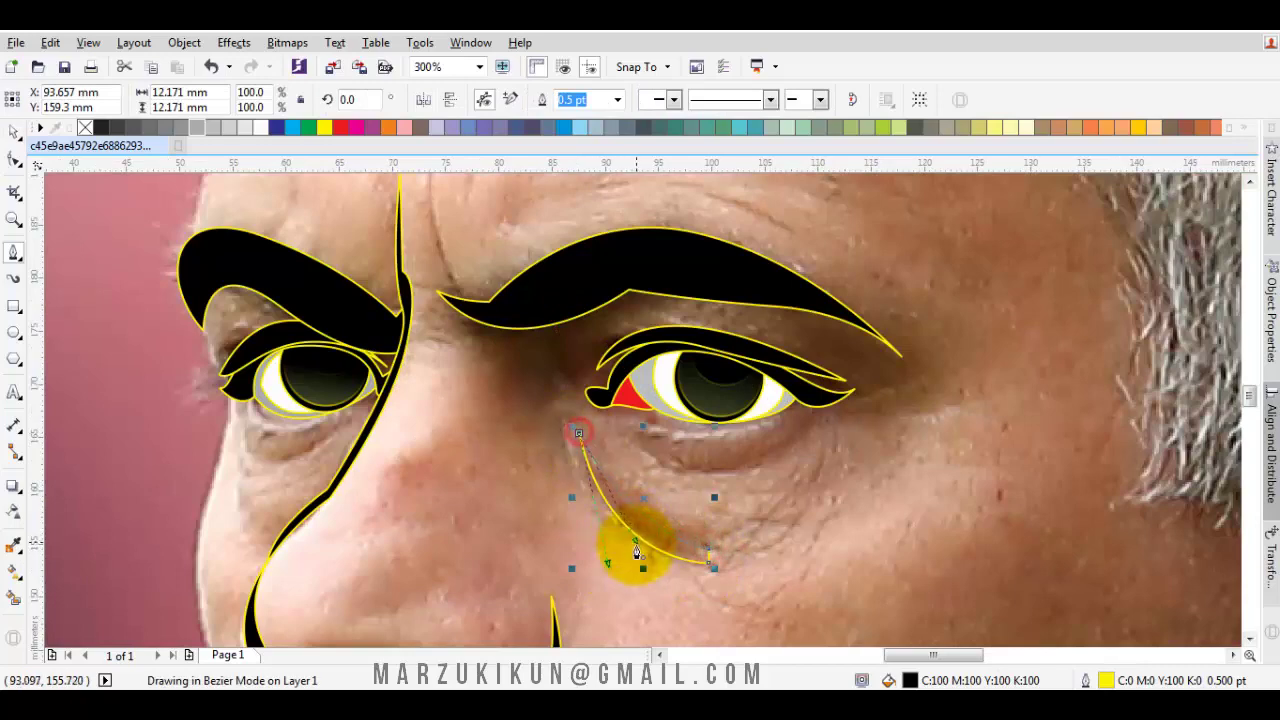
scroll(305, 457, "up", 2)
left_click_drag(304, 461, 390, 458)
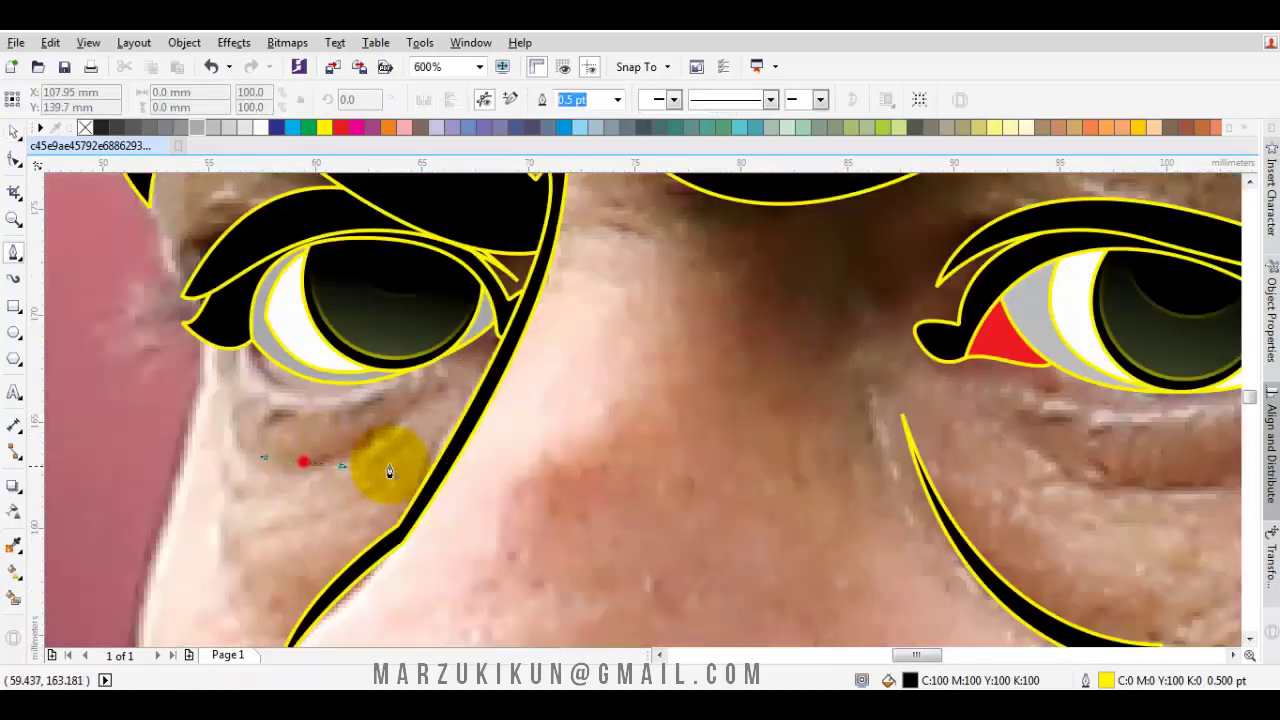
left_click_drag(435, 385, 428, 388)
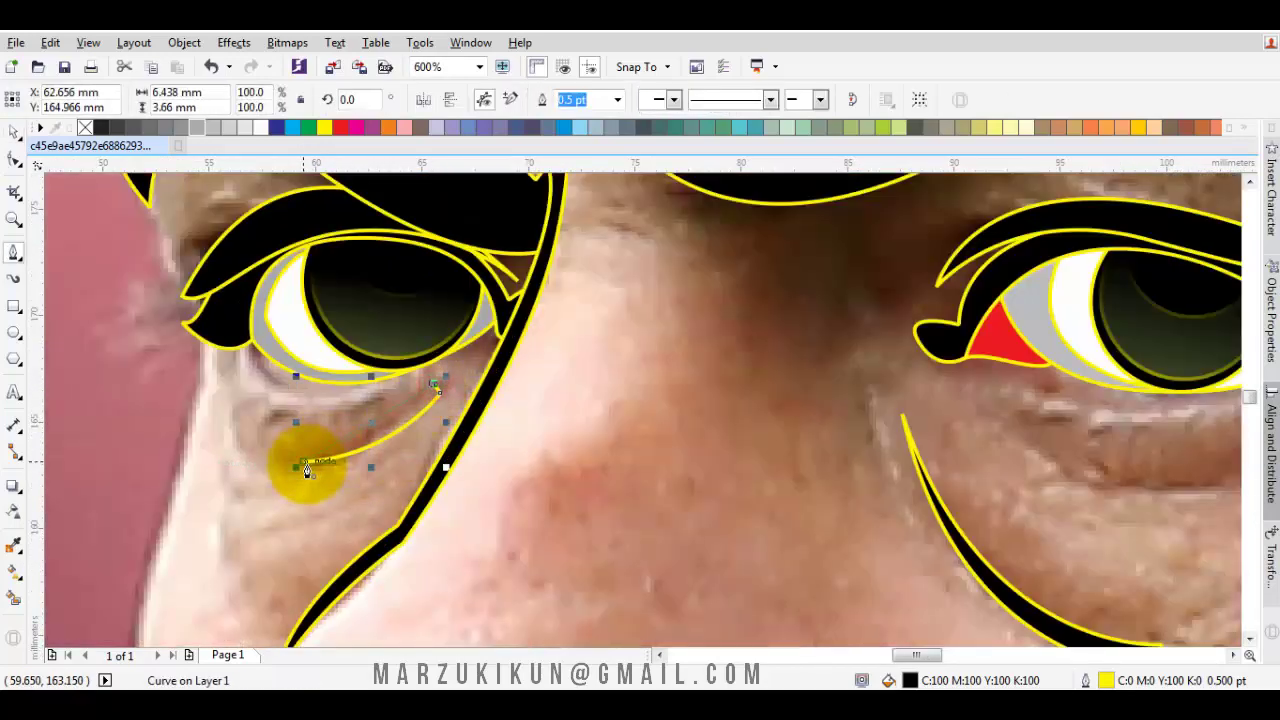
scroll(388, 443, "down", 2)
- Zoom into the lips and trace a closed black shape for the mouth opening
scroll(470, 443, "down", 2)
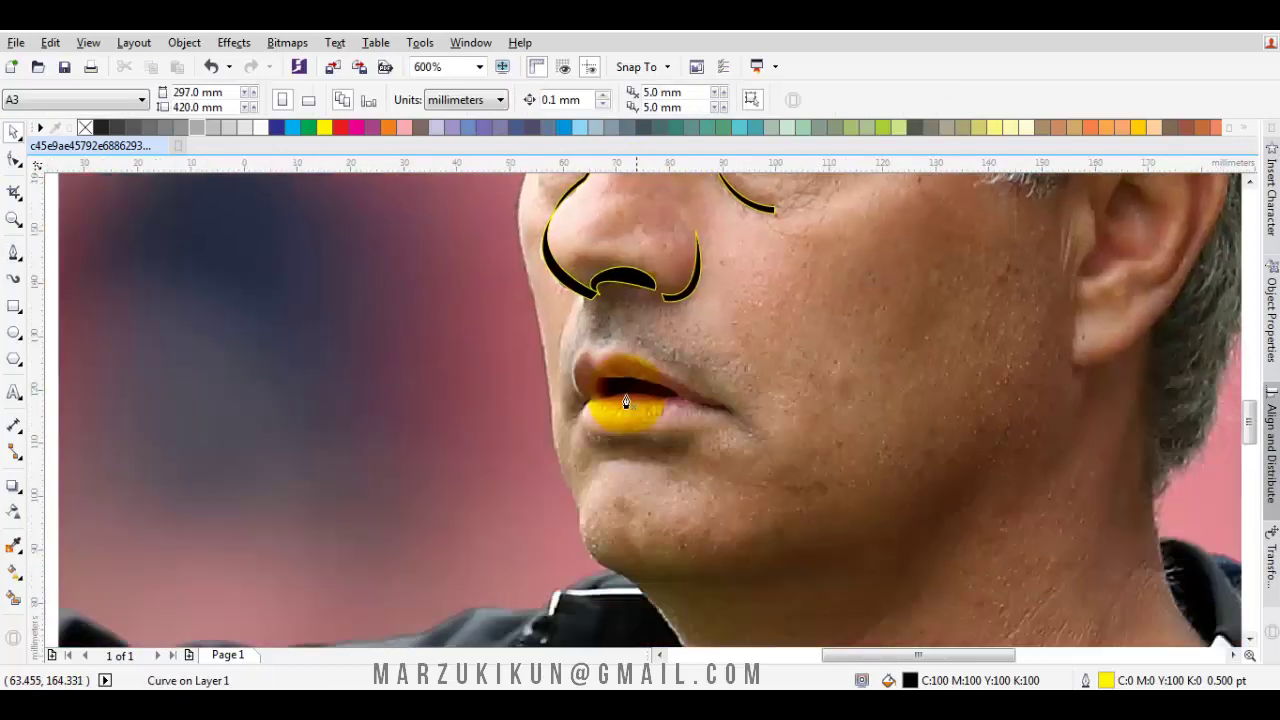
scroll(606, 400, "up", 2)
scroll(621, 481, "up", 1)
scroll(621, 481, "up", 2)
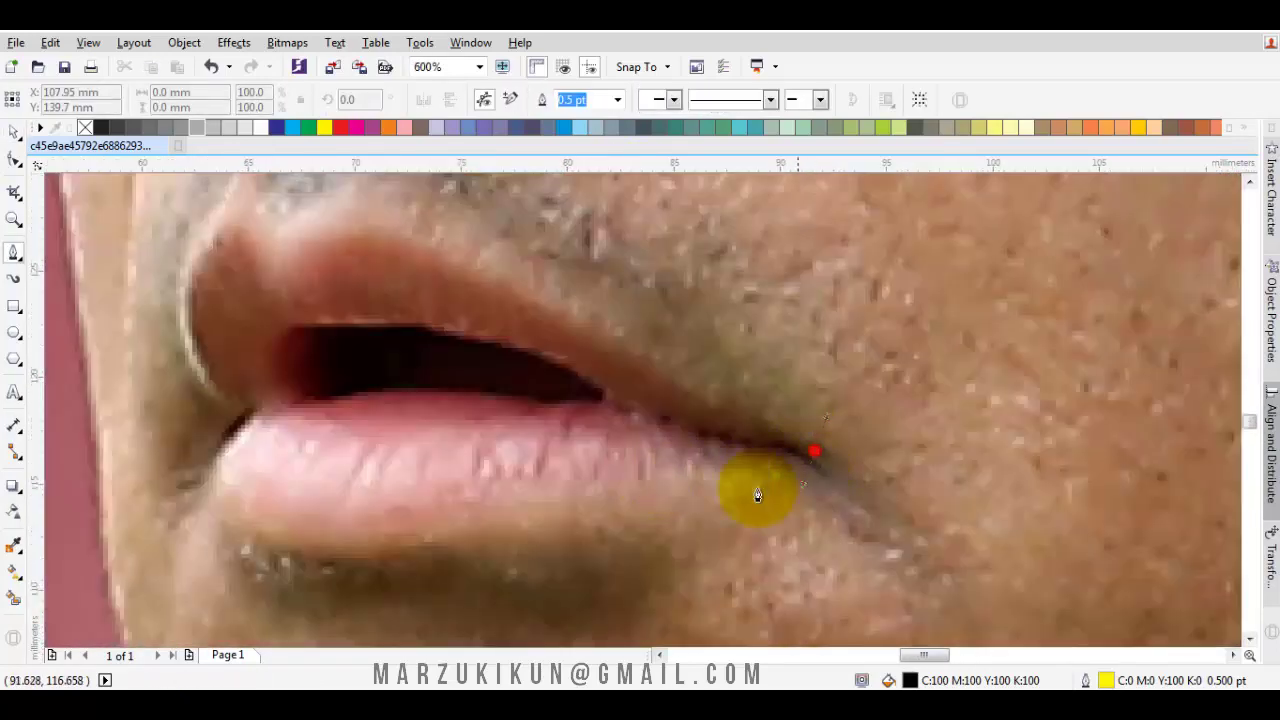
left_click(636, 405)
mouse_move(383, 391)
left_mouse_down()
mouse_move(276, 384)
mouse_move(386, 290)
left_mouse_up()
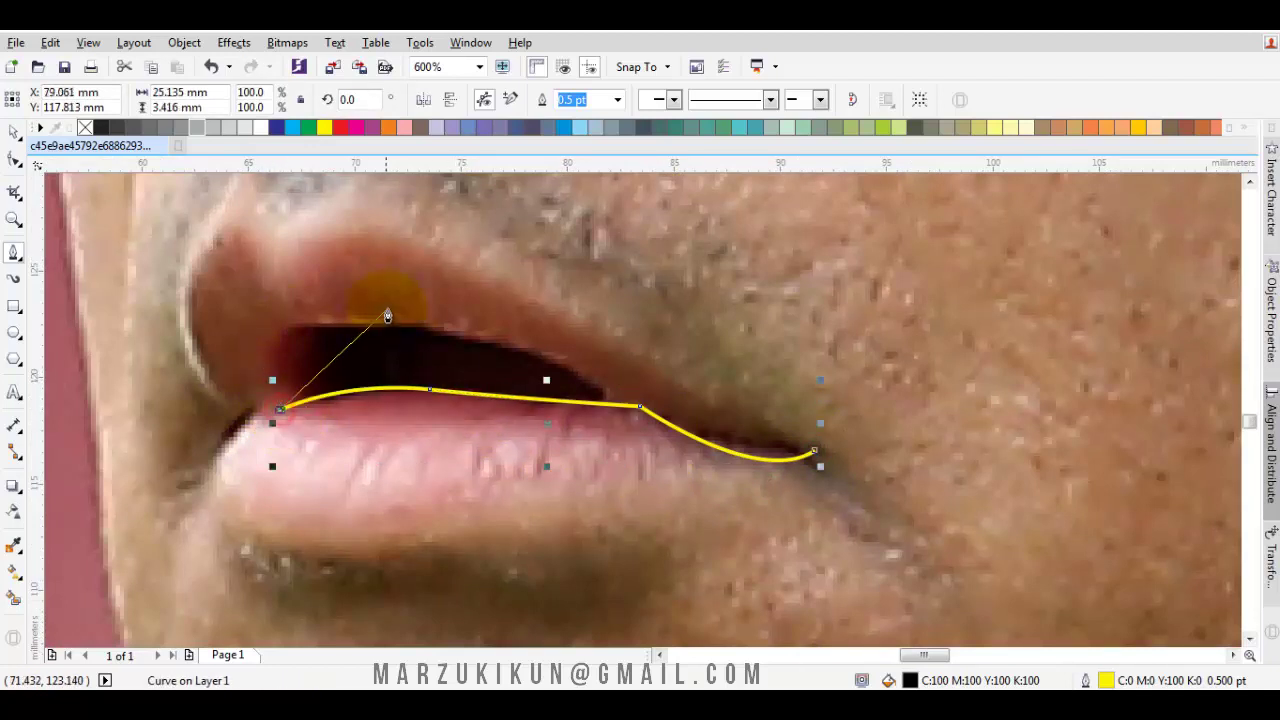
left_click(598, 398)
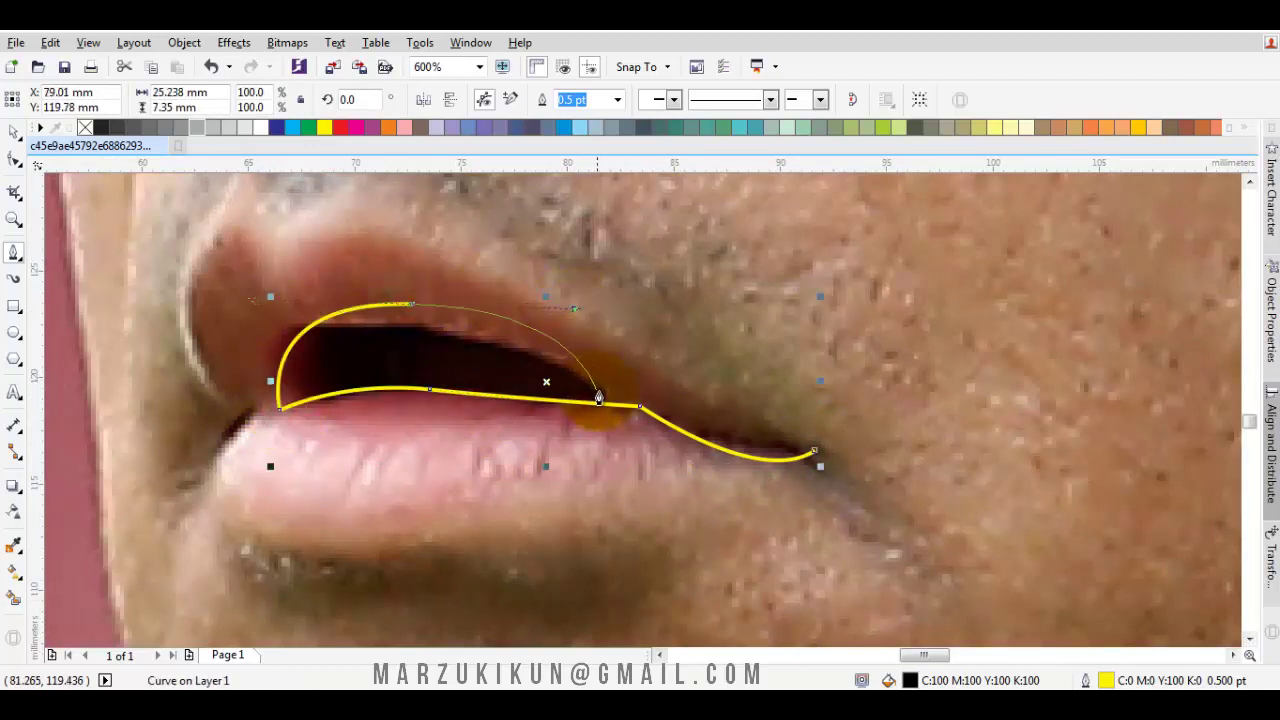
left_click(815, 451)
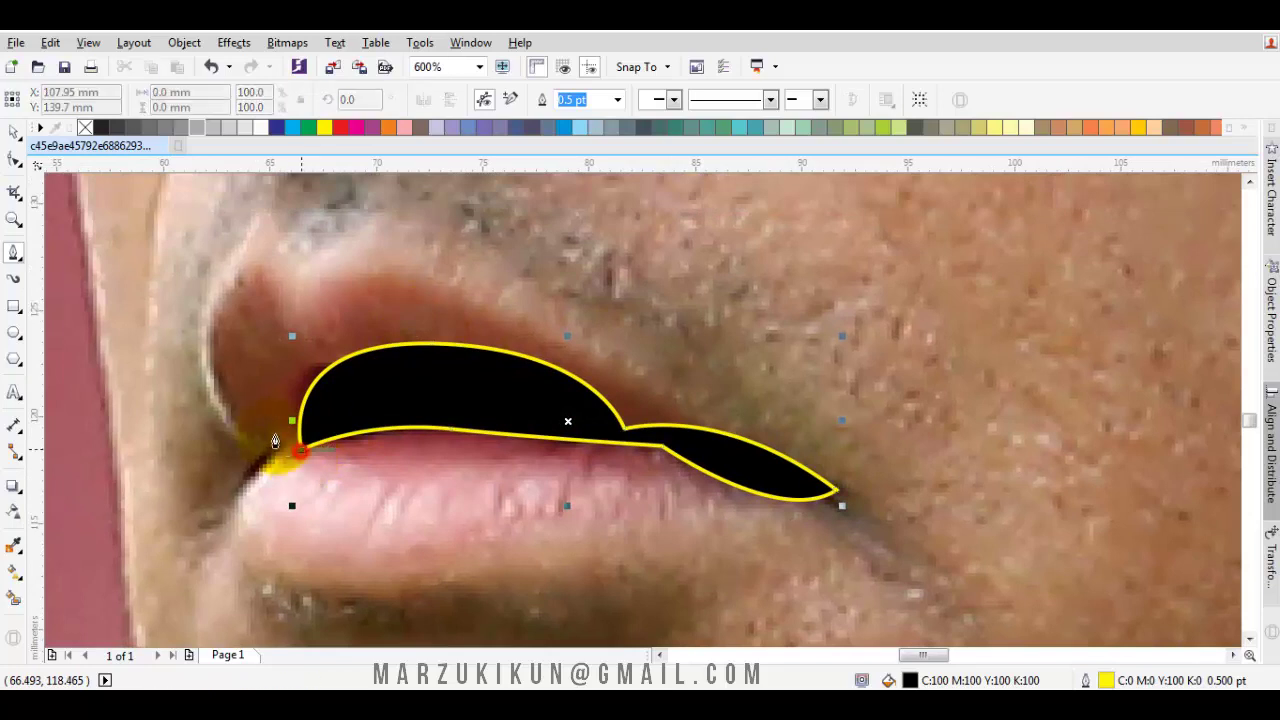
- Trace a closed black outline around the upper lip
left_click_drag(300, 447, 199, 307)
left_click_drag(290, 304, 530, 327)
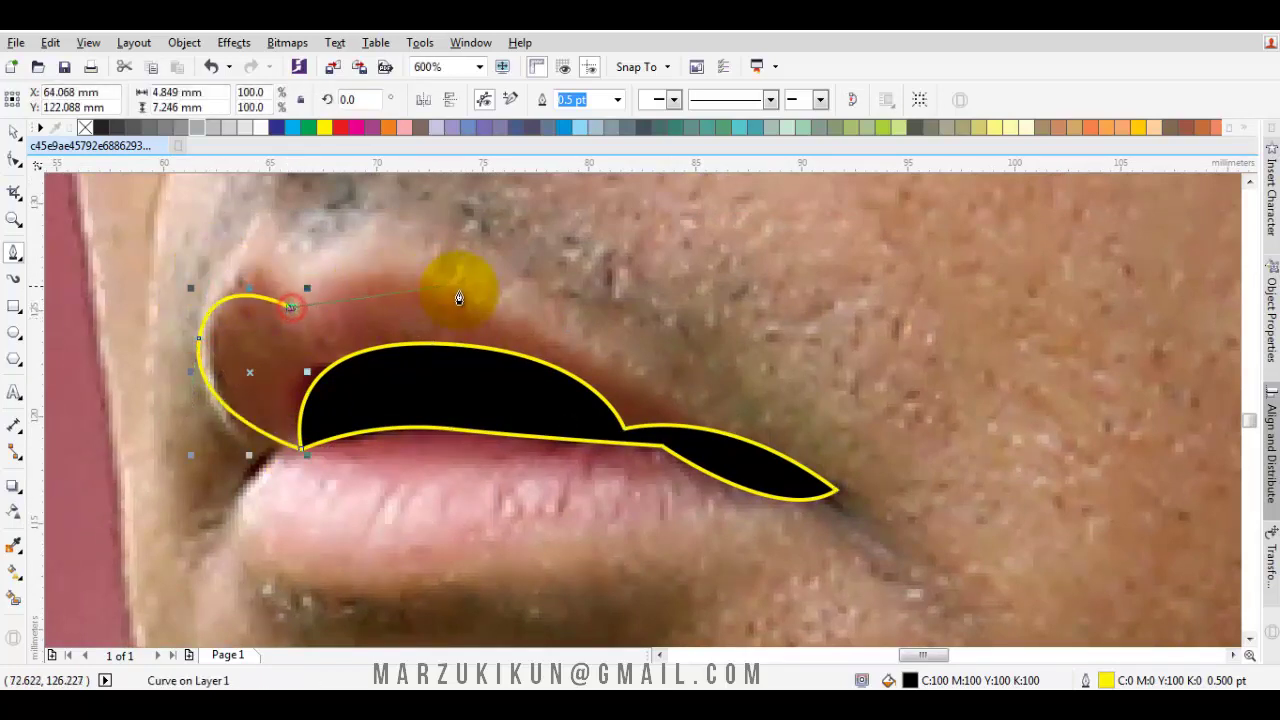
left_click_drag(674, 430, 732, 437)
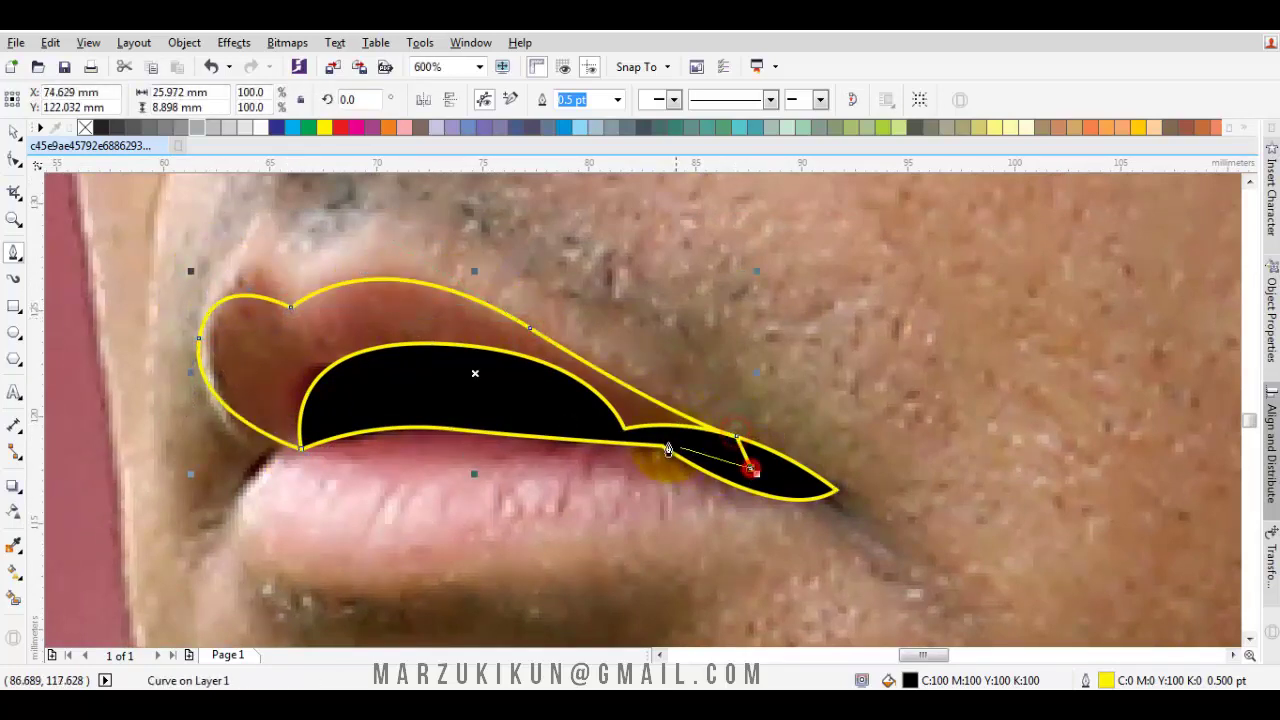
left_click(484, 434)
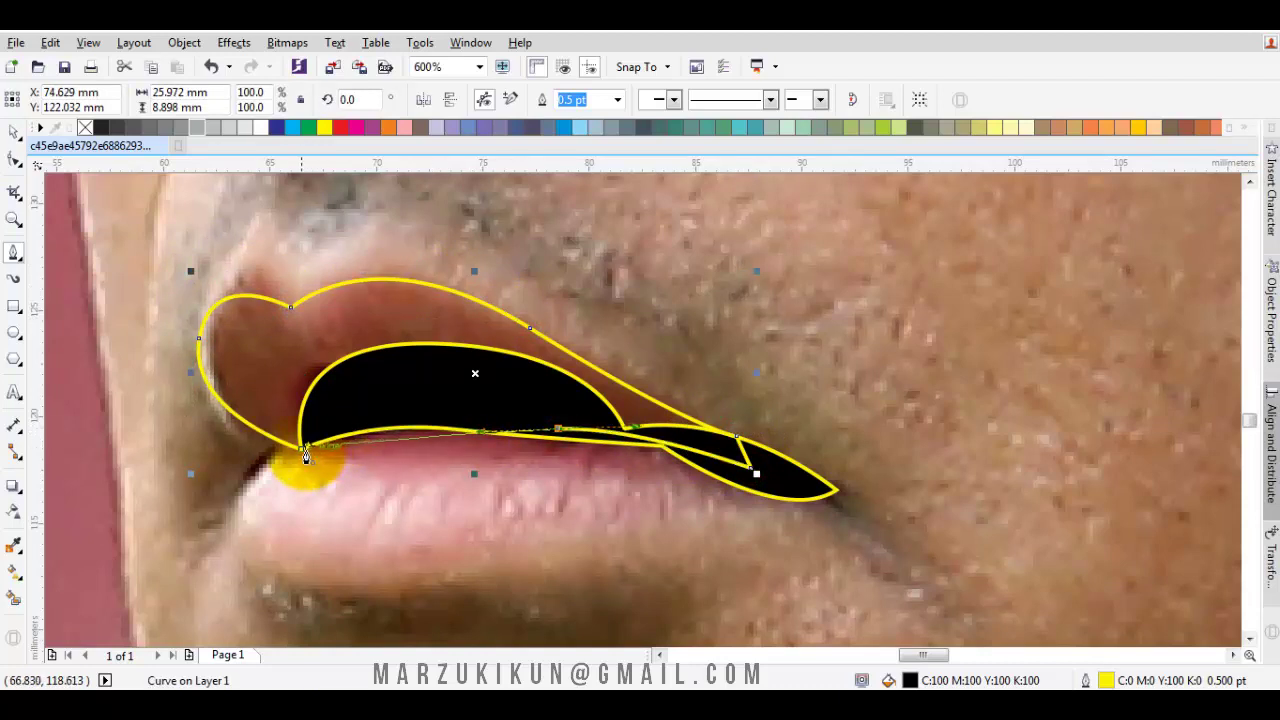
left_click_drag(305, 456, 357, 386)
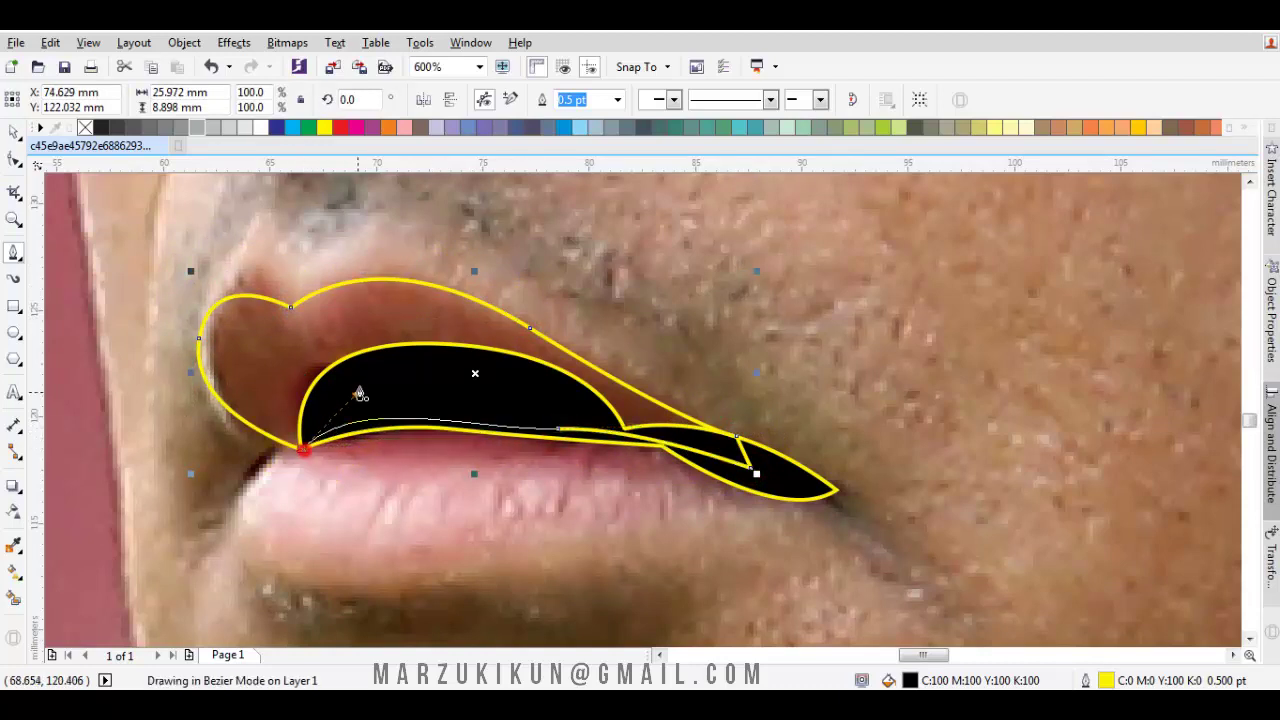
- Fill the upper lip with a red shade and move it back one, behind the mouth opening
left_click(336, 130)
left_click(341, 132)
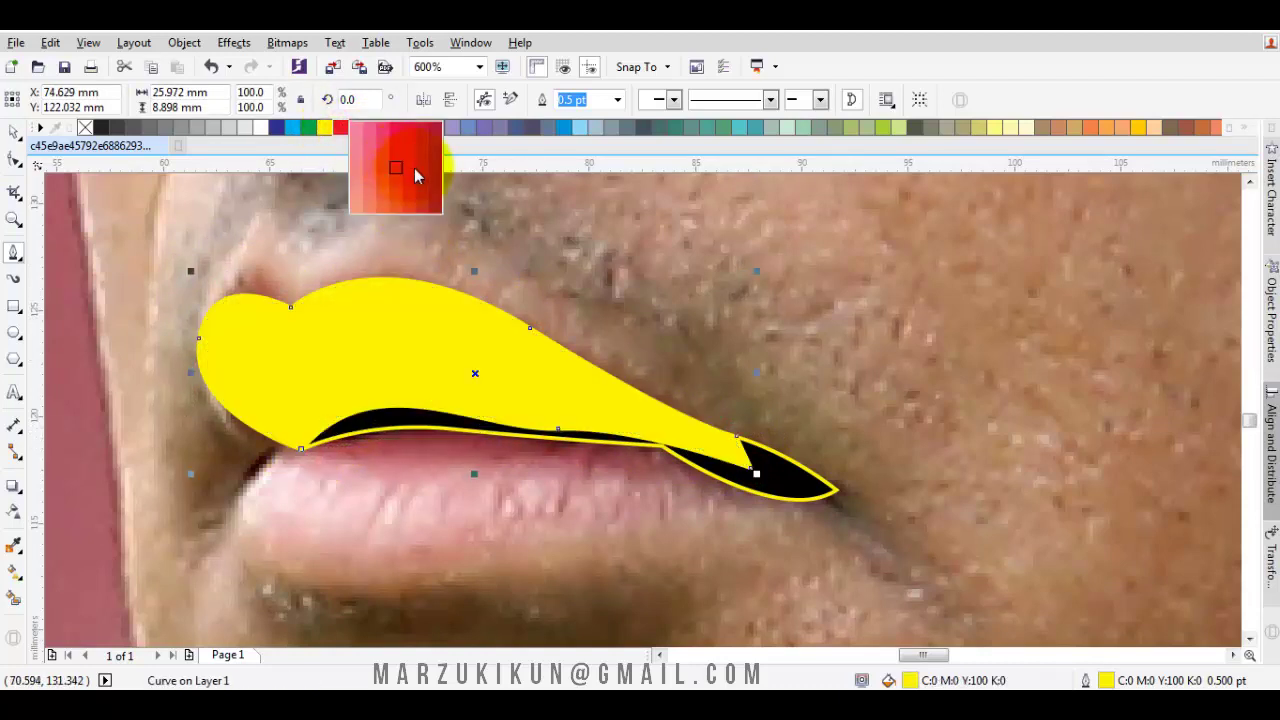
left_click(407, 150)
right_click(352, 322)
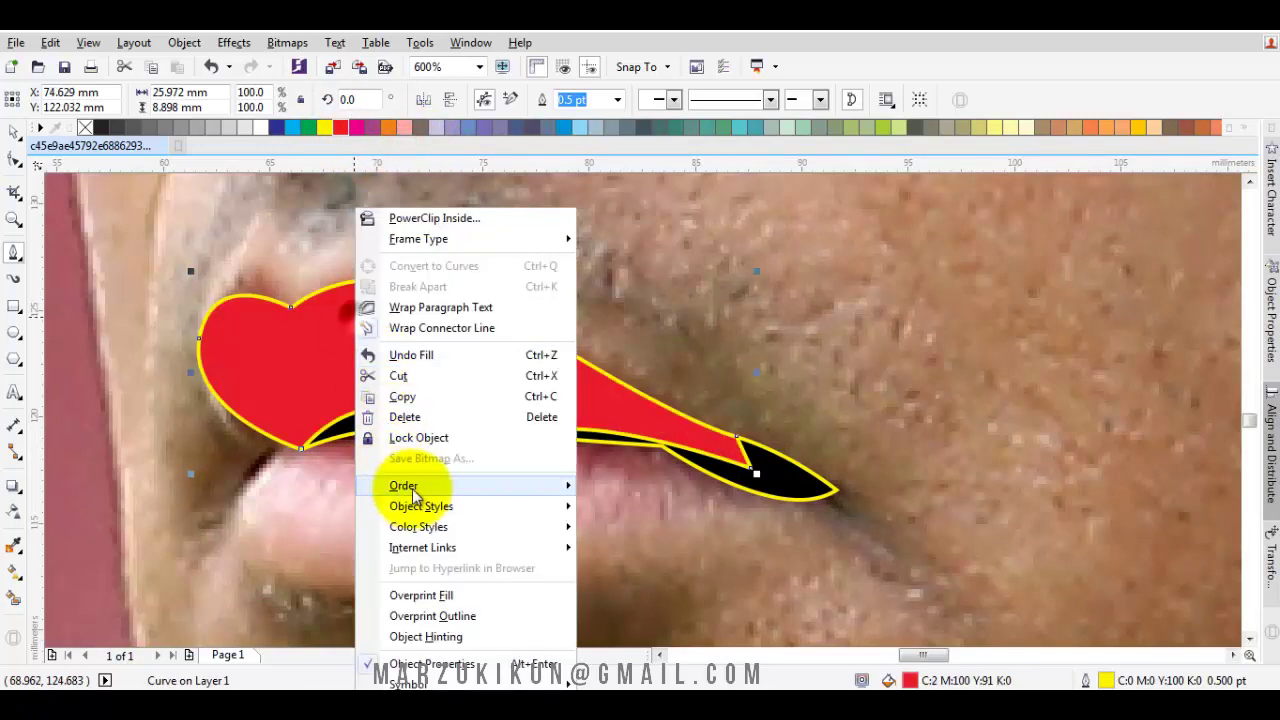
left_click(632, 644)
left_click(543, 557)
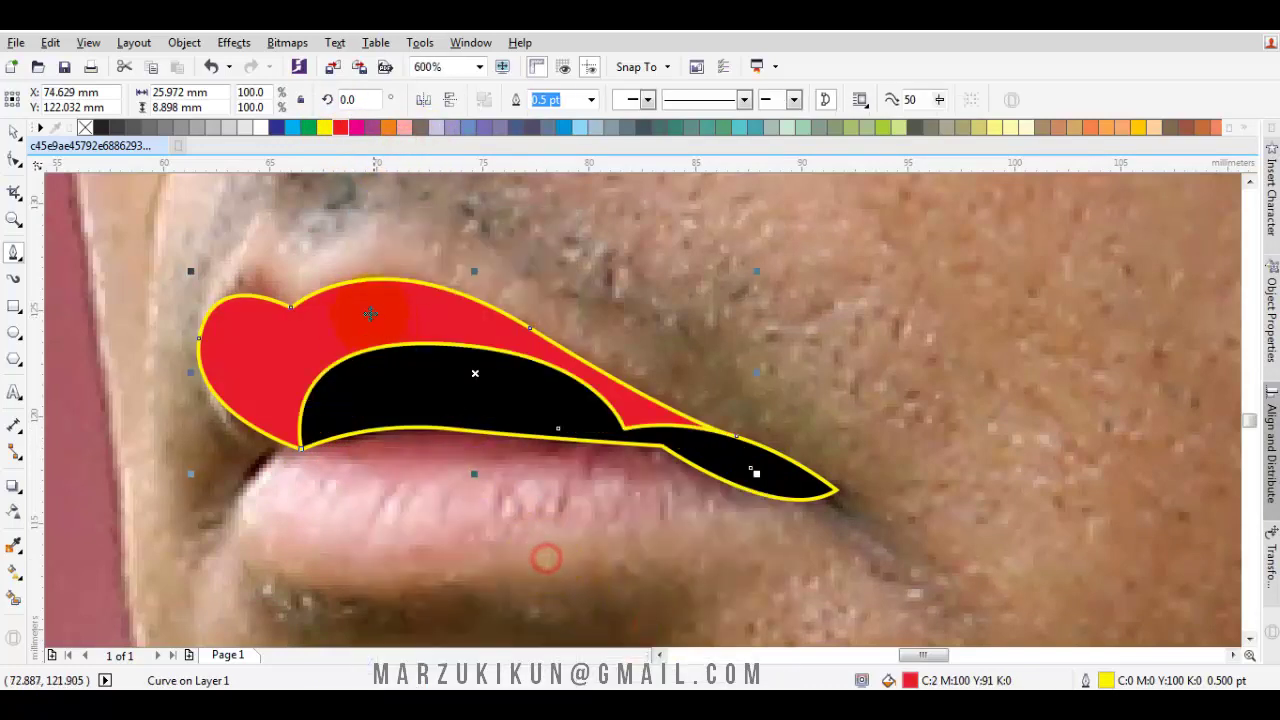
key("F10")
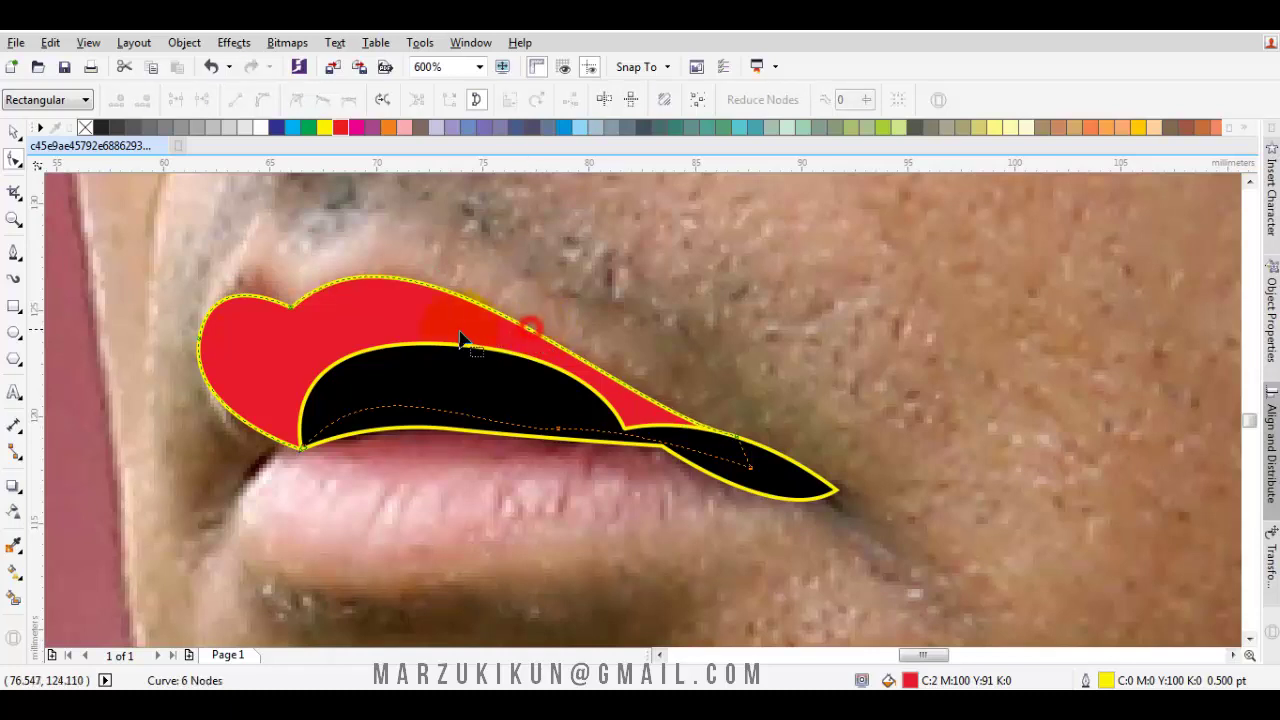
- Convert the red upper lip's upper-left node to a curve and nudge its left end to hug the lip corner
left_click(292, 306)
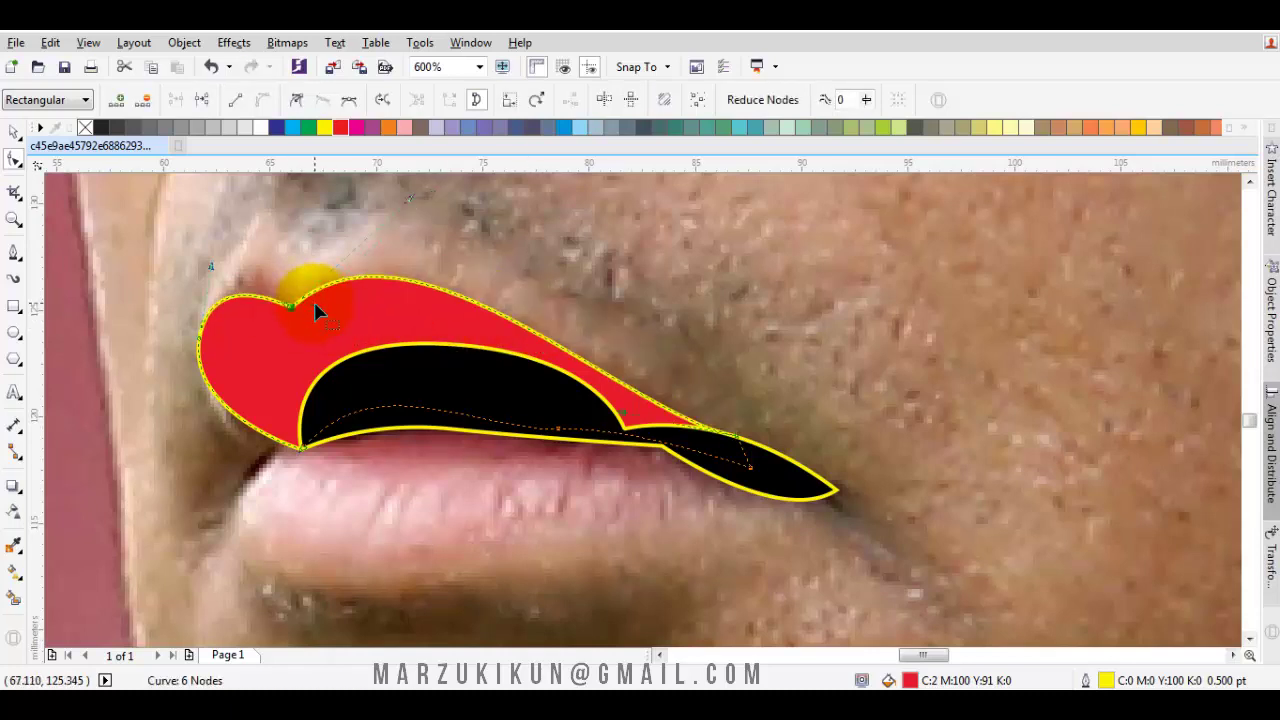
right_click(397, 198)
left_click(462, 314)
right_click(498, 184)
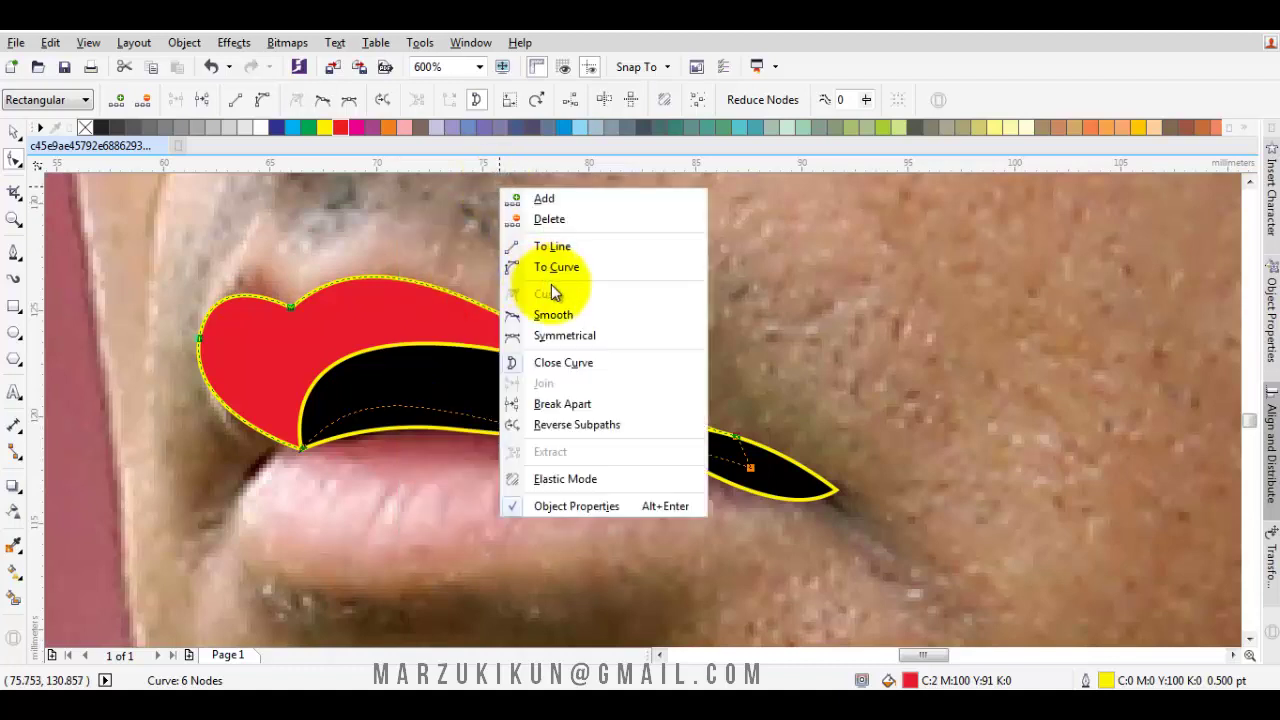
left_click(551, 276)
mouse_move(292, 309)
left_mouse_down()
mouse_move(335, 306)
mouse_move(324, 308)
left_mouse_up()
left_click_drag(202, 342, 213, 337)
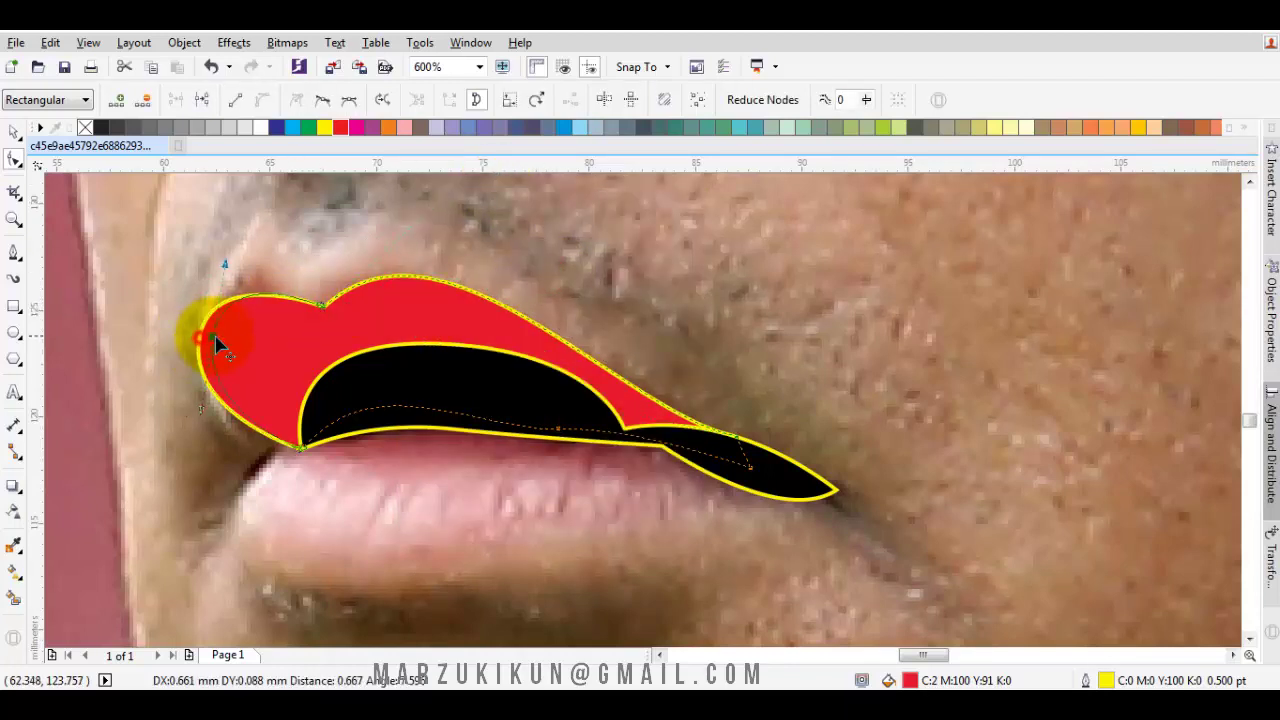
- Fill the upper lip brick red (C15 M93 Y100 K5) and start the lower-lip curve at the left corner
key("space")
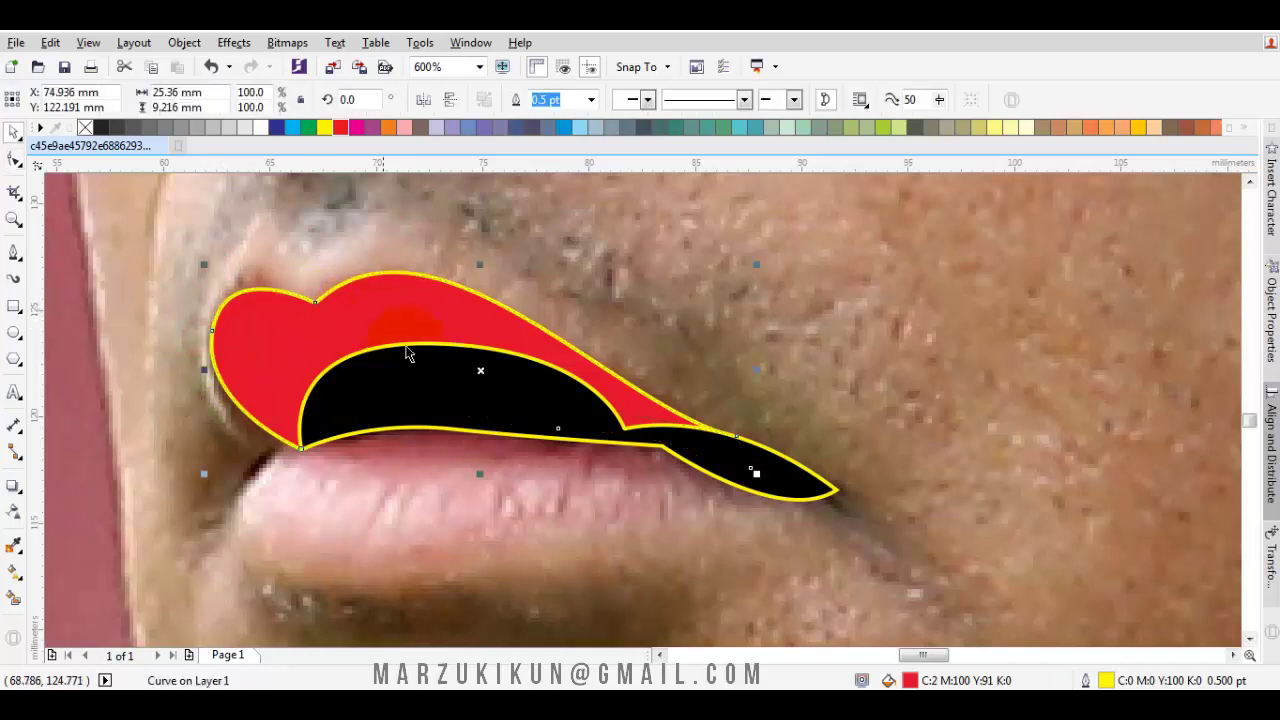
double_click(944, 681)
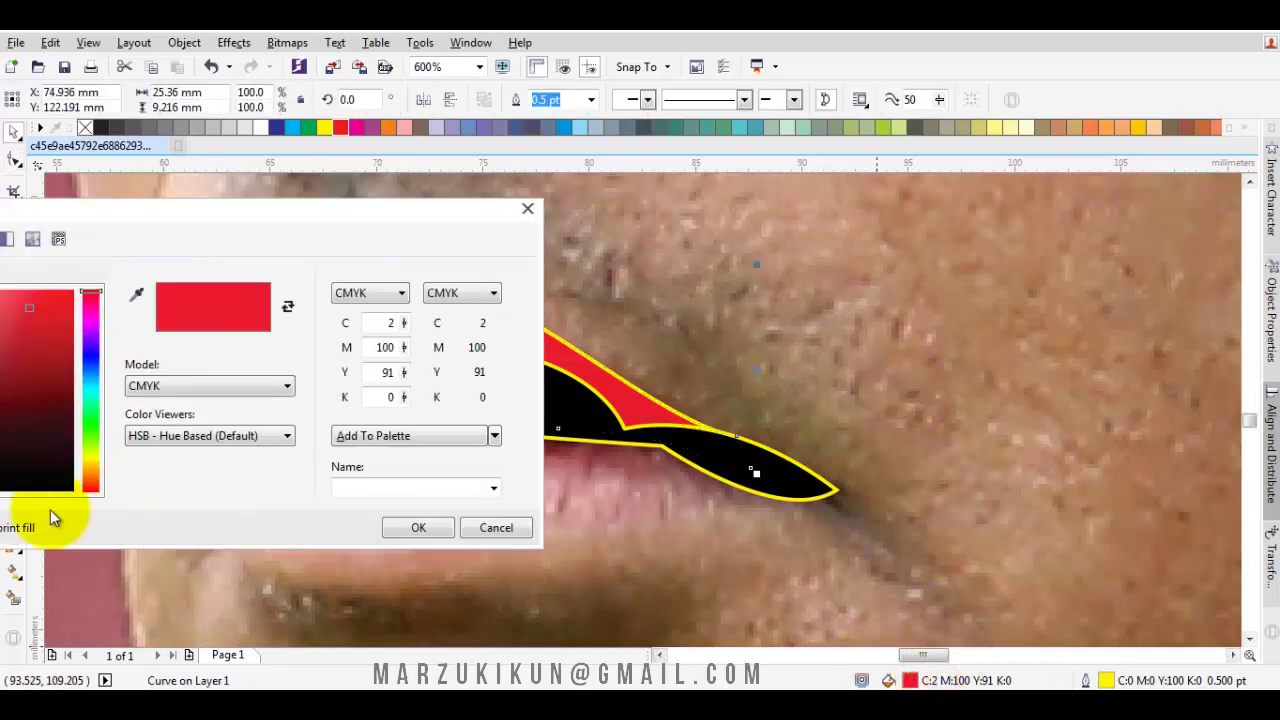
left_click(92, 489)
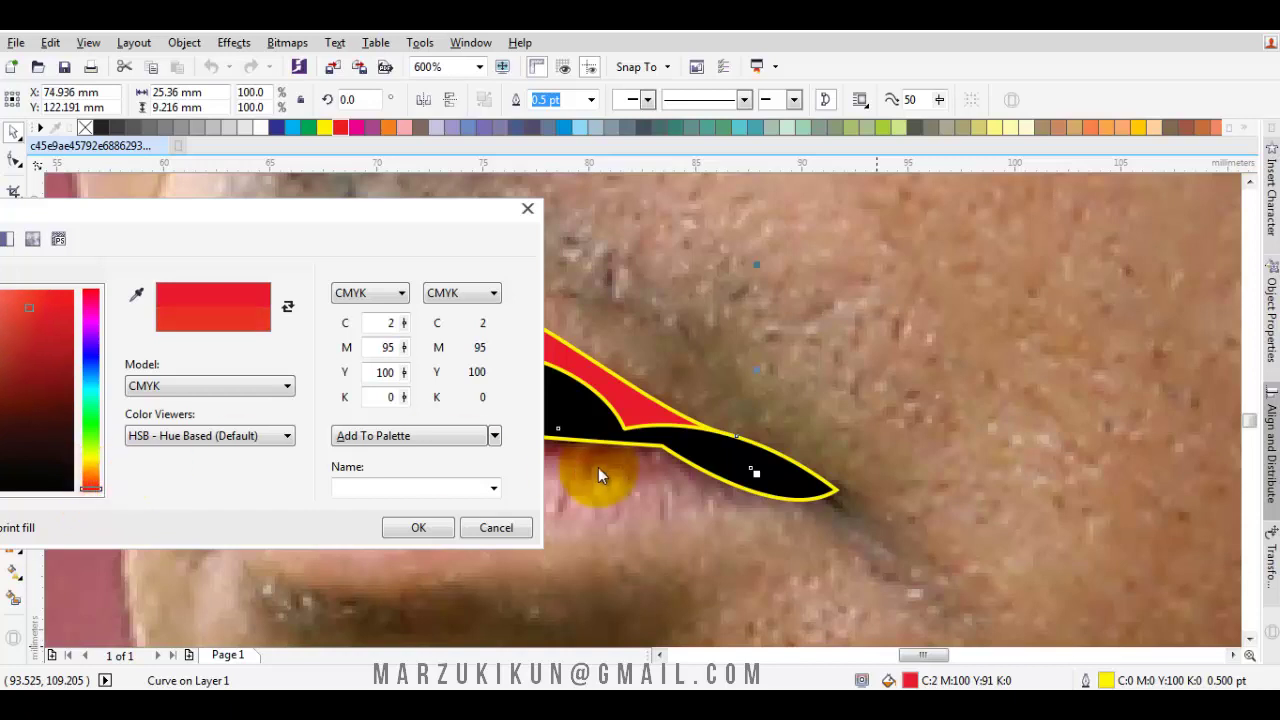
left_click(500, 531)
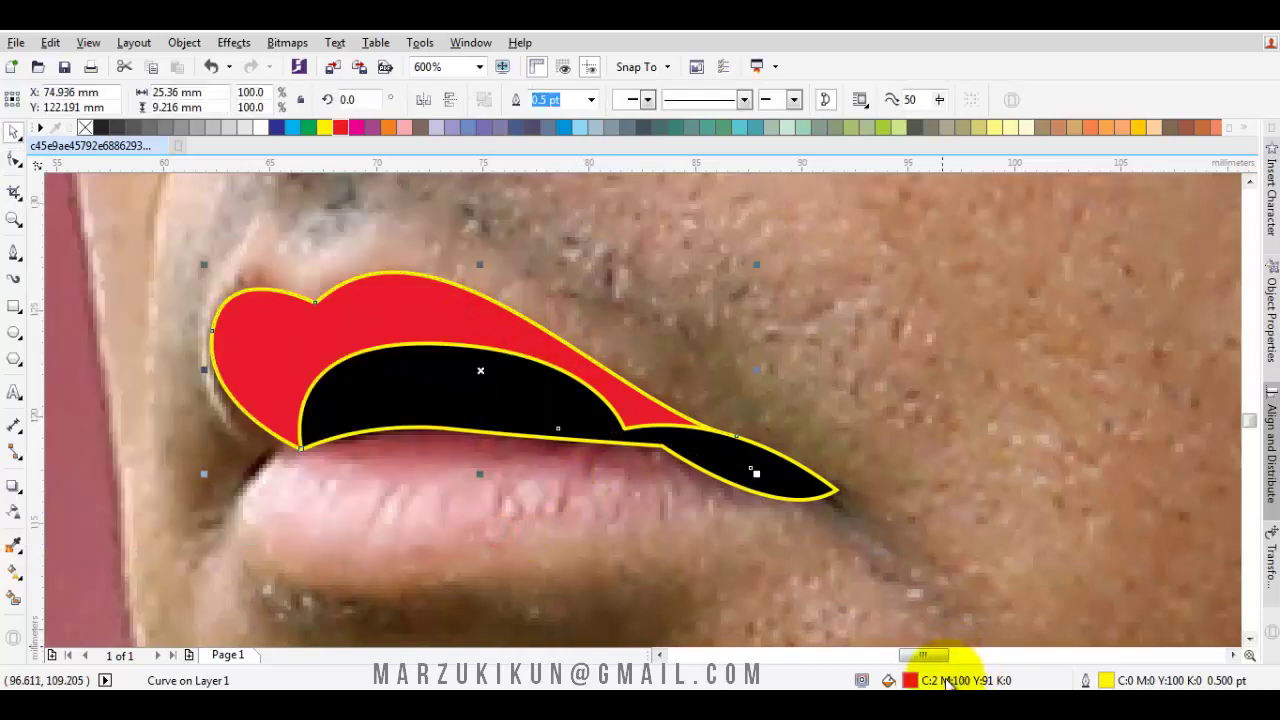
double_click(946, 681)
left_click(89, 487)
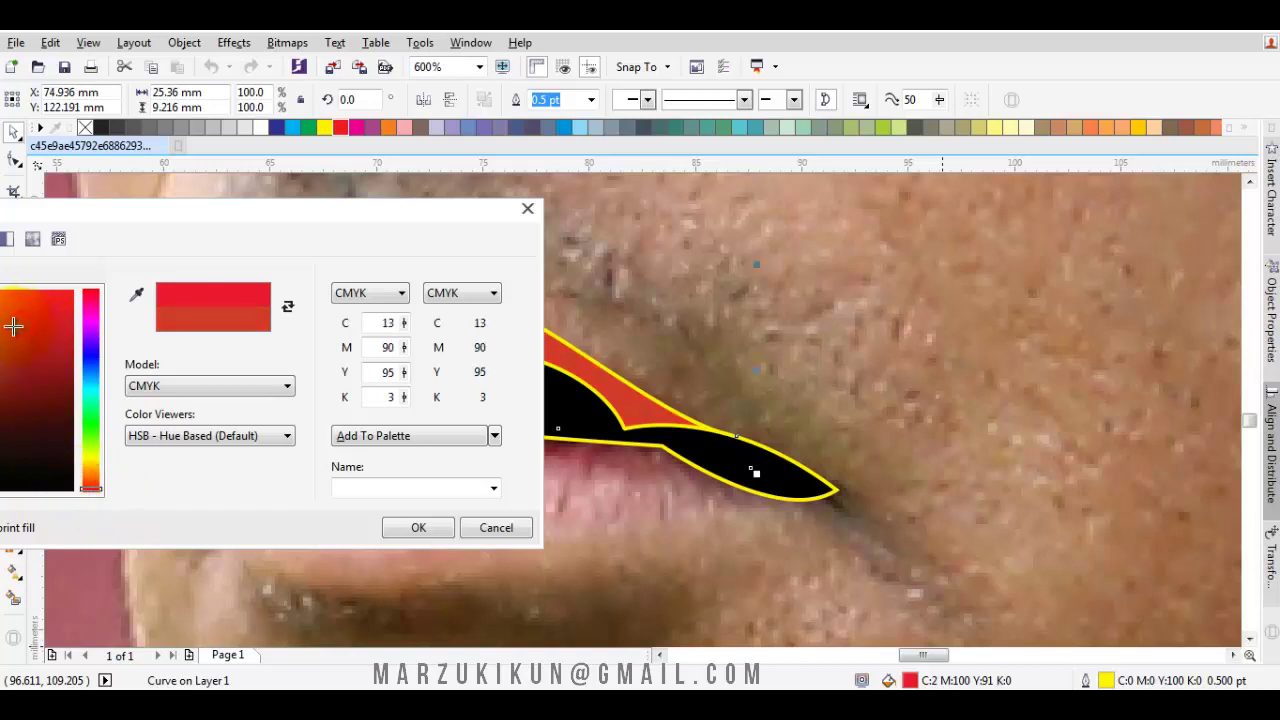
left_click(410, 528)
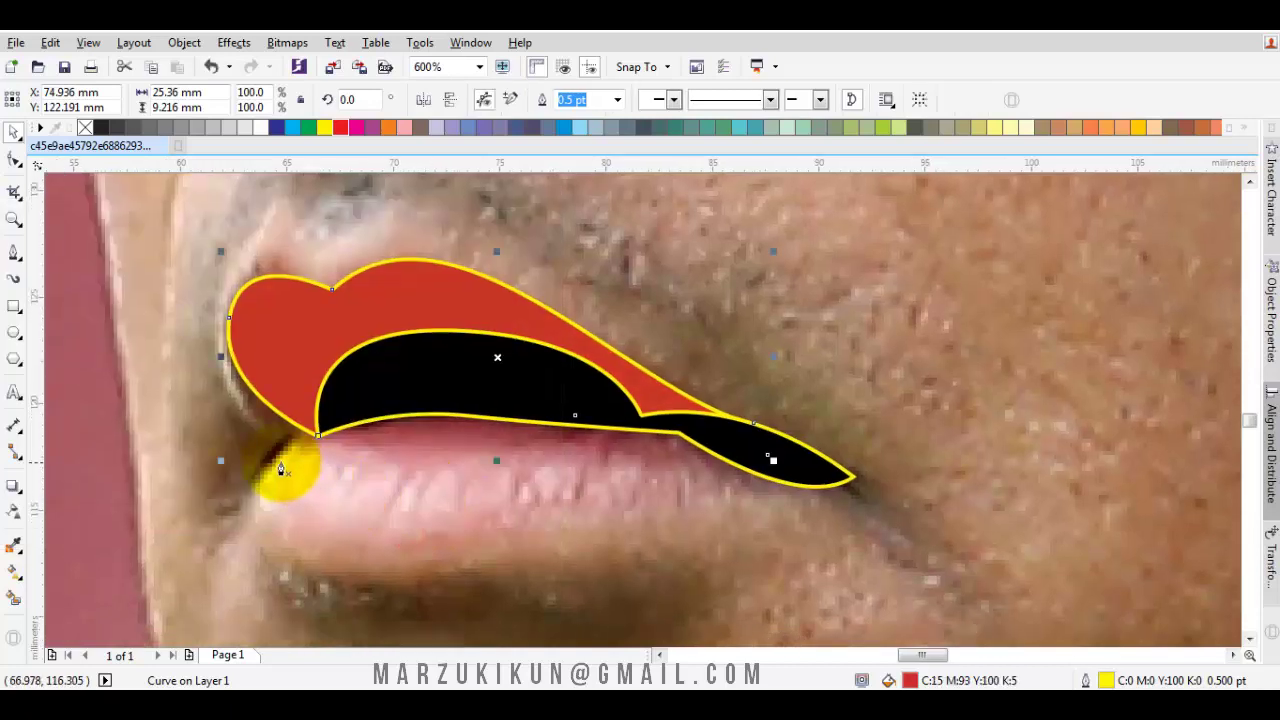
left_click(296, 430)
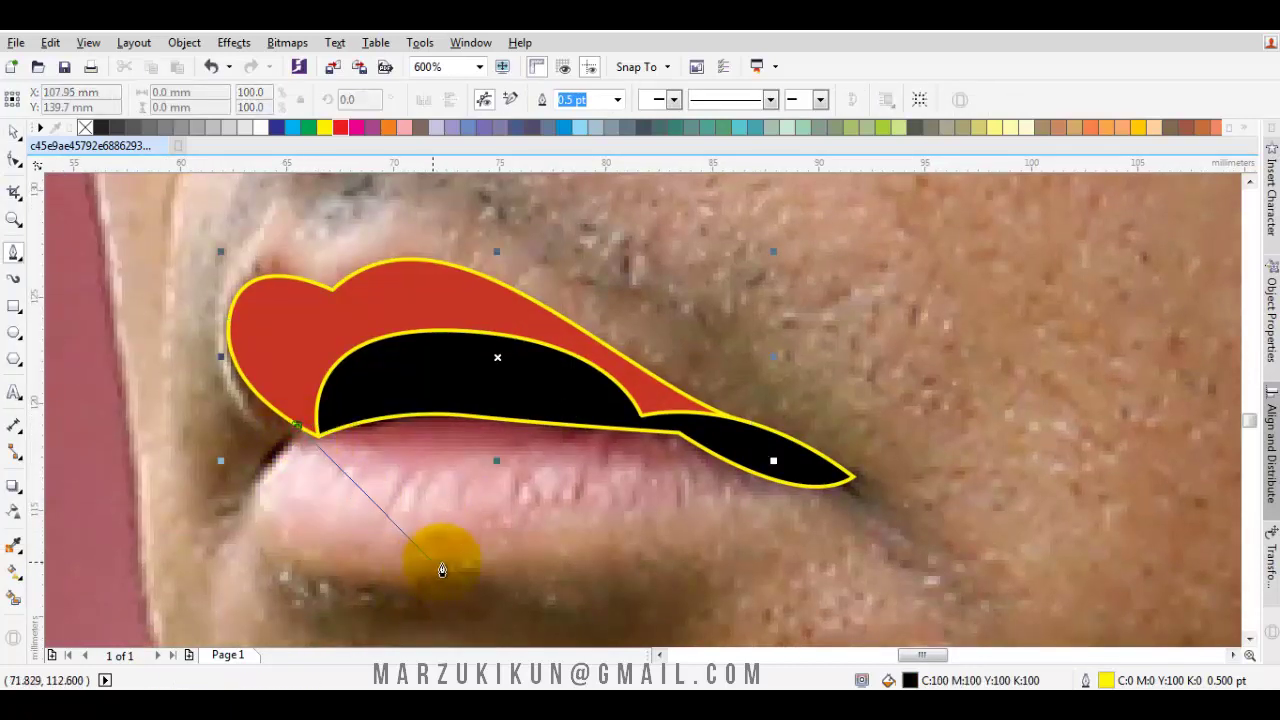
- Close the lower-lip outline back at its start and shape its bottom curve
left_click_drag(441, 563, 715, 567)
double_click(767, 454)
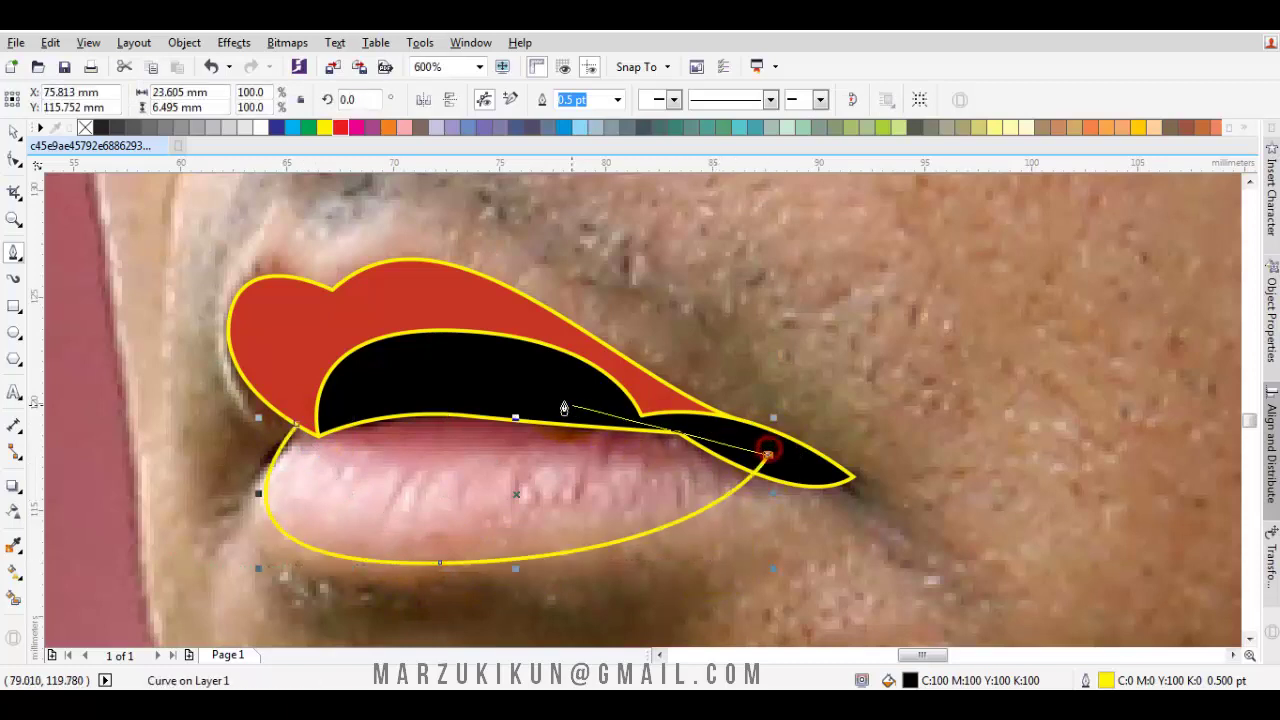
left_click(331, 426)
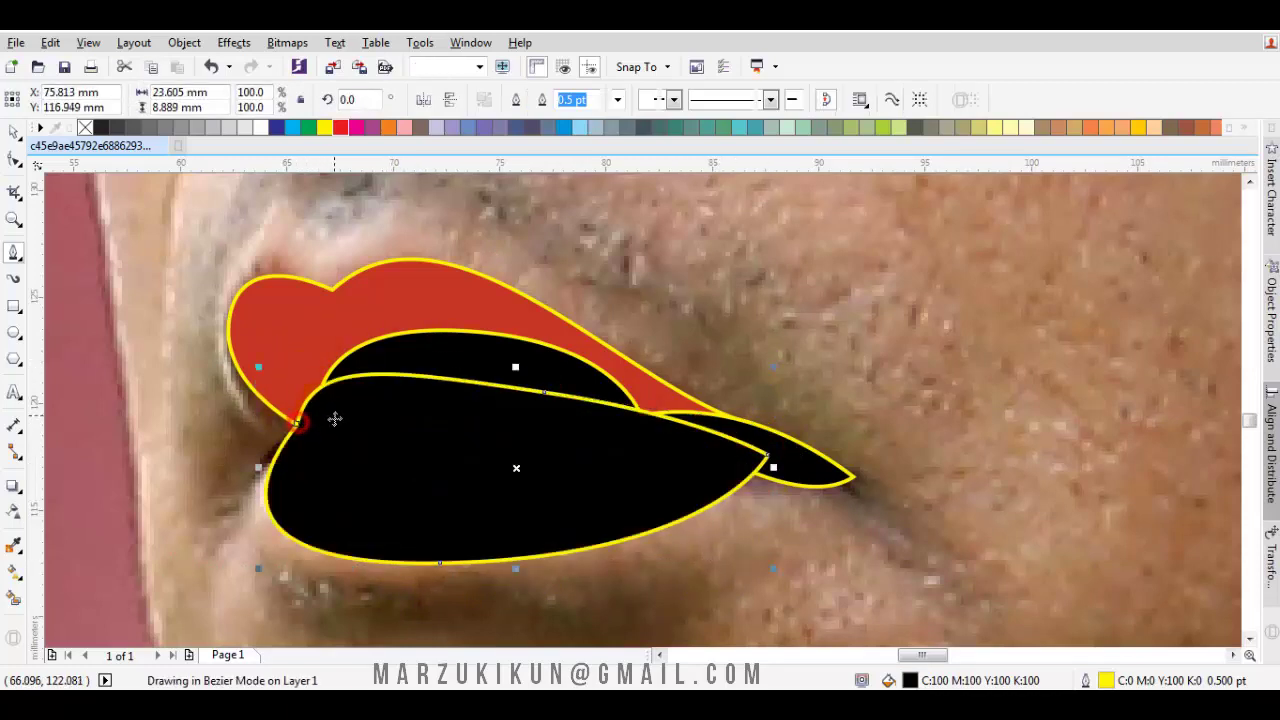
key("F10")
left_click(330, 418)
left_click_drag(293, 430, 312, 444)
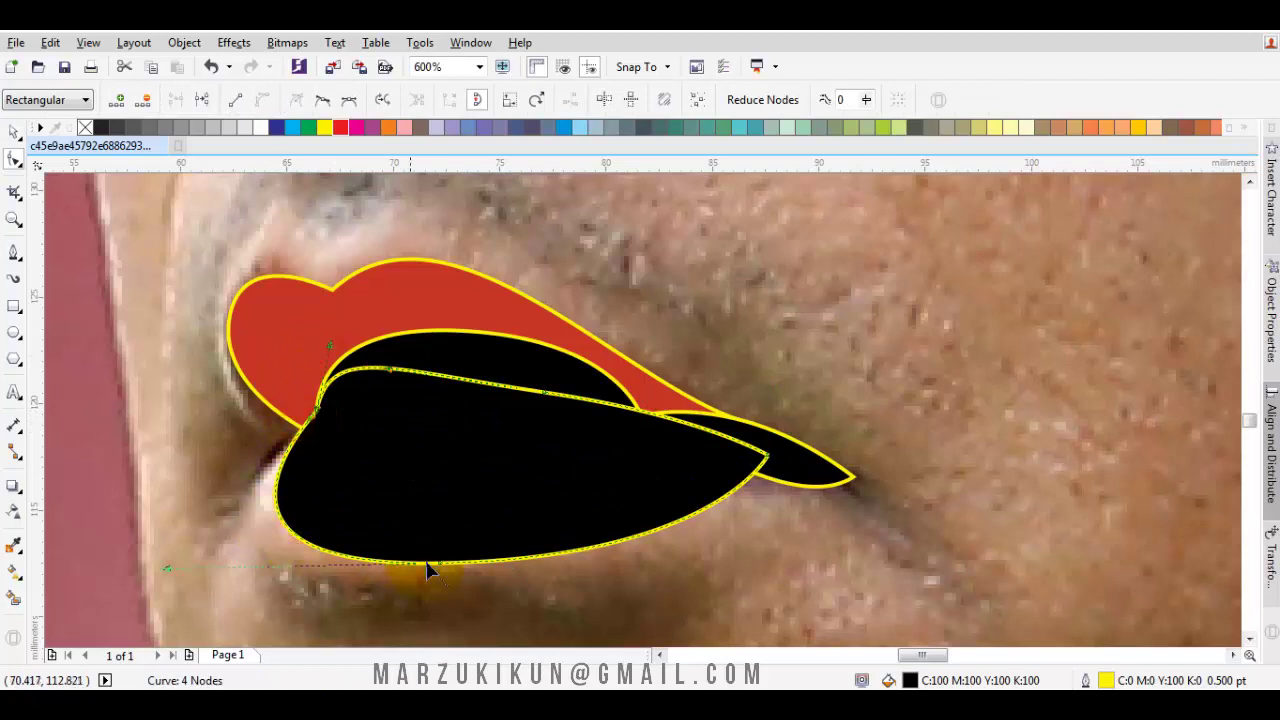
key("space")
- Send the lower lip Back One behind the mouth shape and fill it light coral red (C5 M78 Y70 K0)
right_click(508, 466)
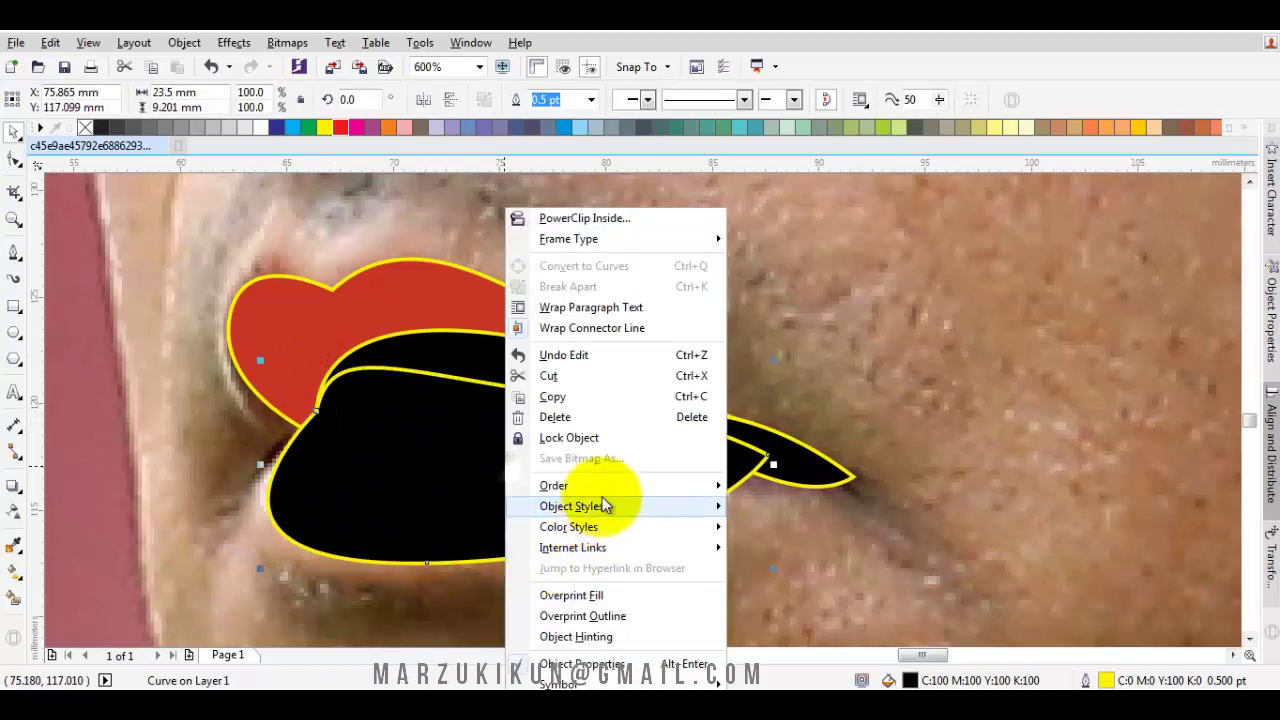
mouse_move(555, 485)
left_click(797, 594)
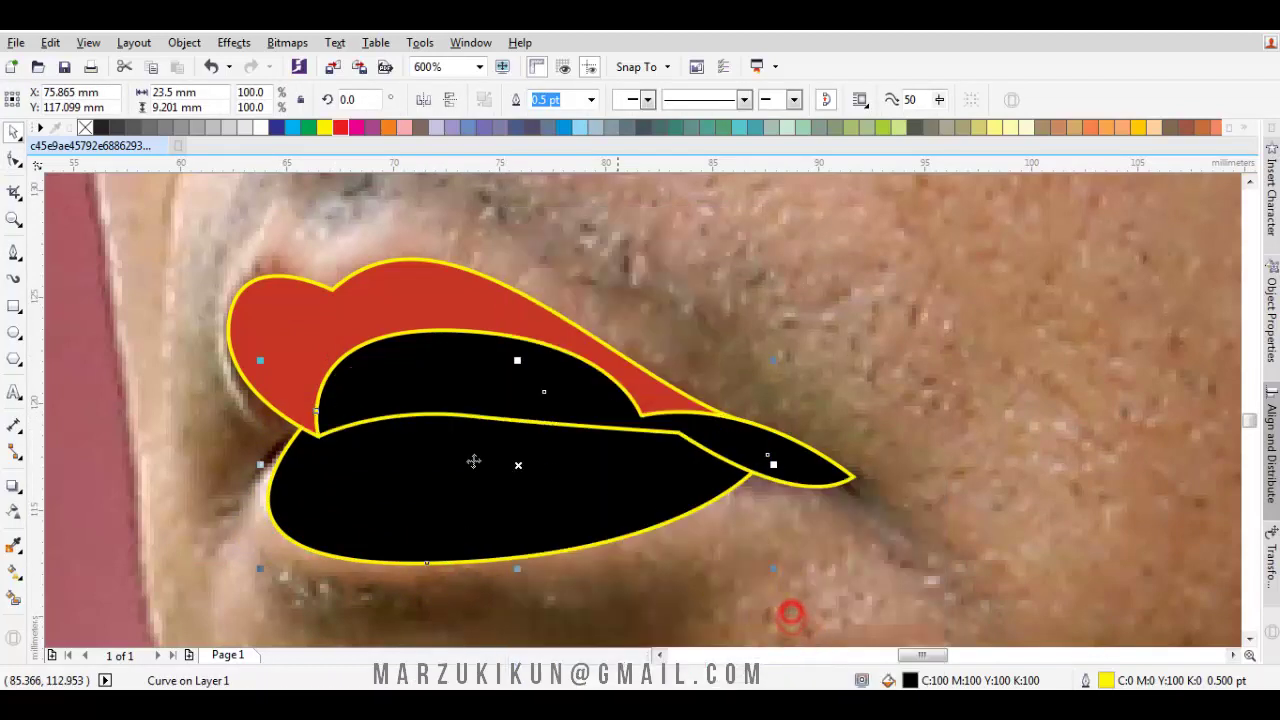
left_click(14, 545)
left_click(335, 335)
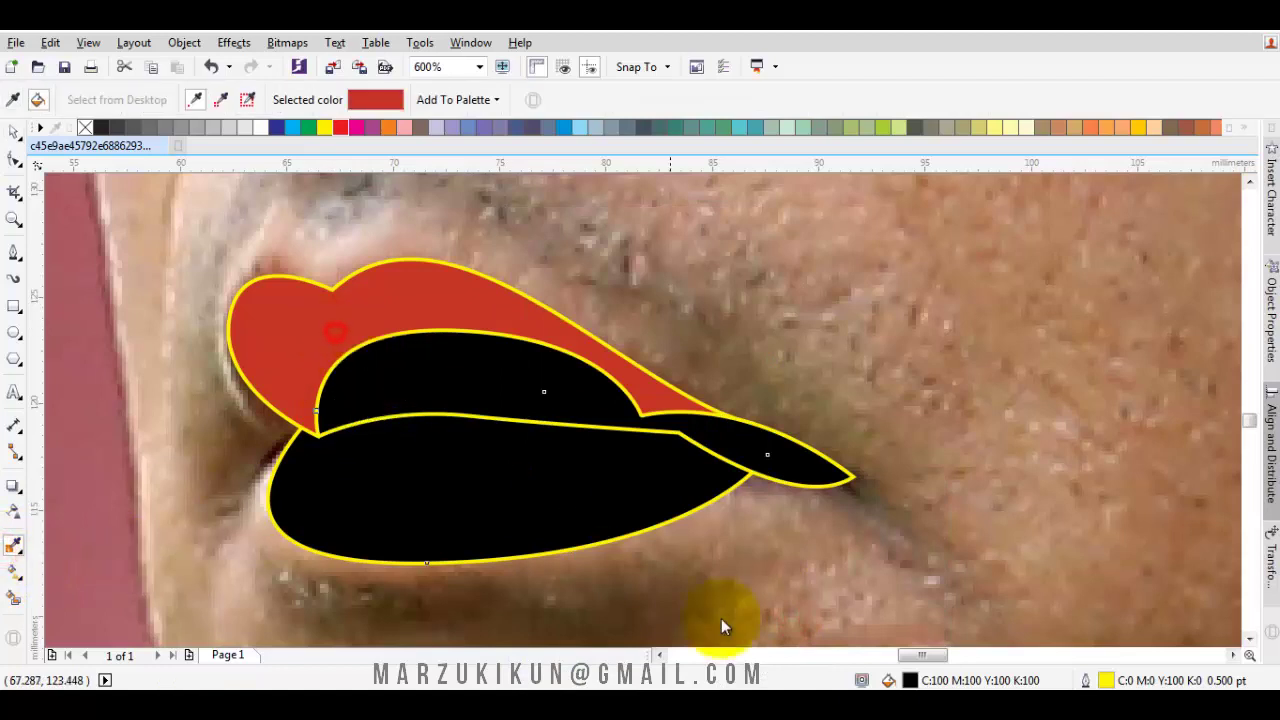
double_click(958, 680)
left_click(873, 160)
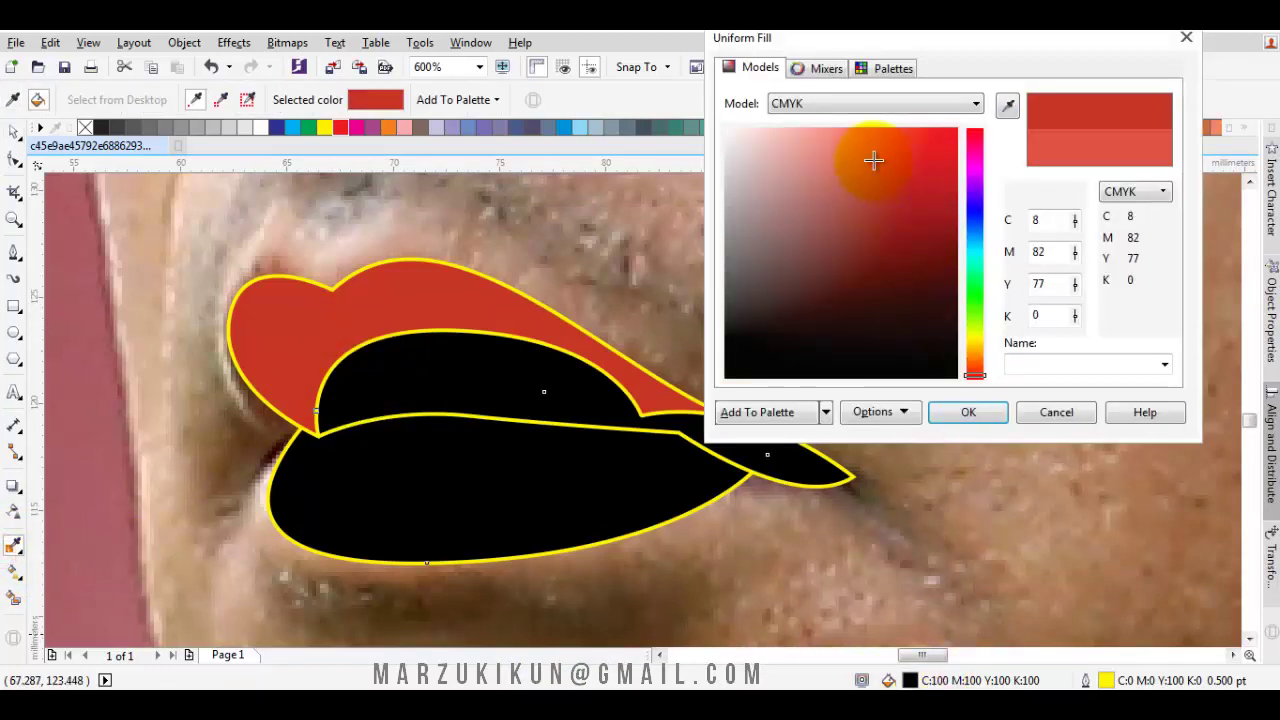
key("Return")
- Smooth the bulge along the light-red lower lip's bottom edge
left_click(514, 491)
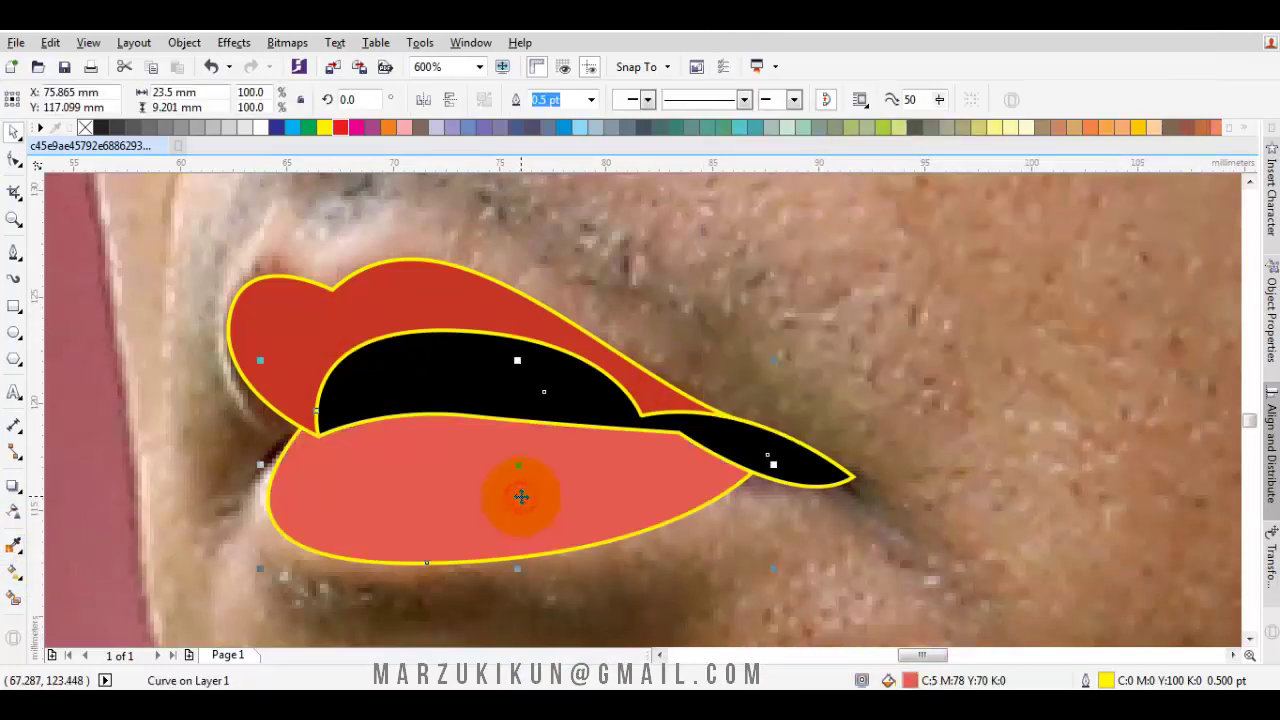
key("F10")
left_click(430, 563)
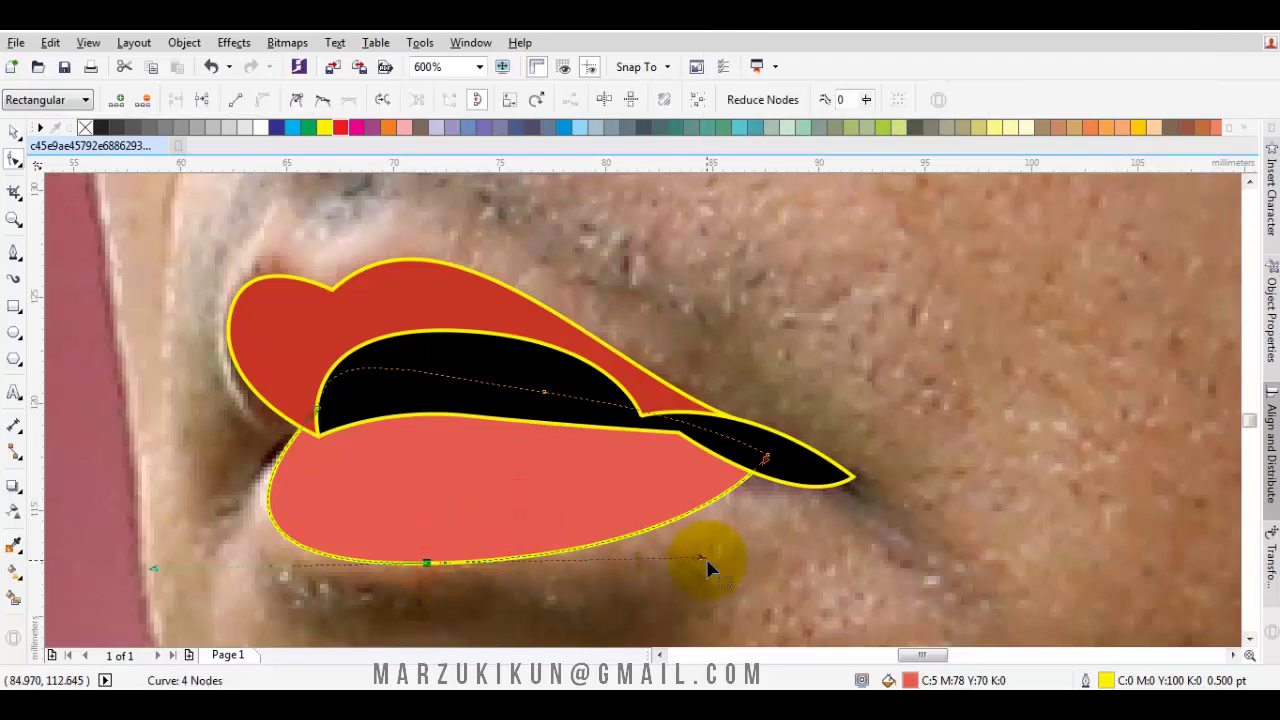
mouse_move(703, 558)
left_mouse_down()
mouse_move(694, 569)
mouse_move(684, 552)
left_mouse_up()
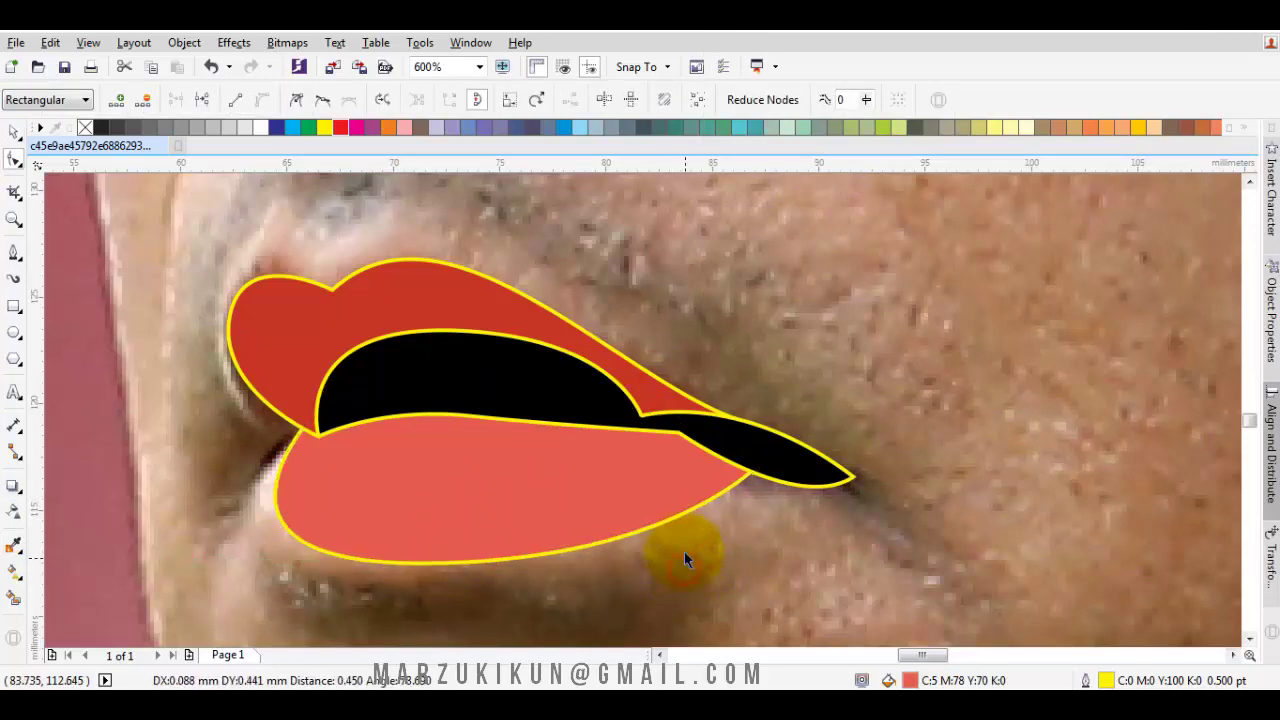
key("space")
scroll(700, 530, "down", 3)
scroll(723, 510, "down", 2)
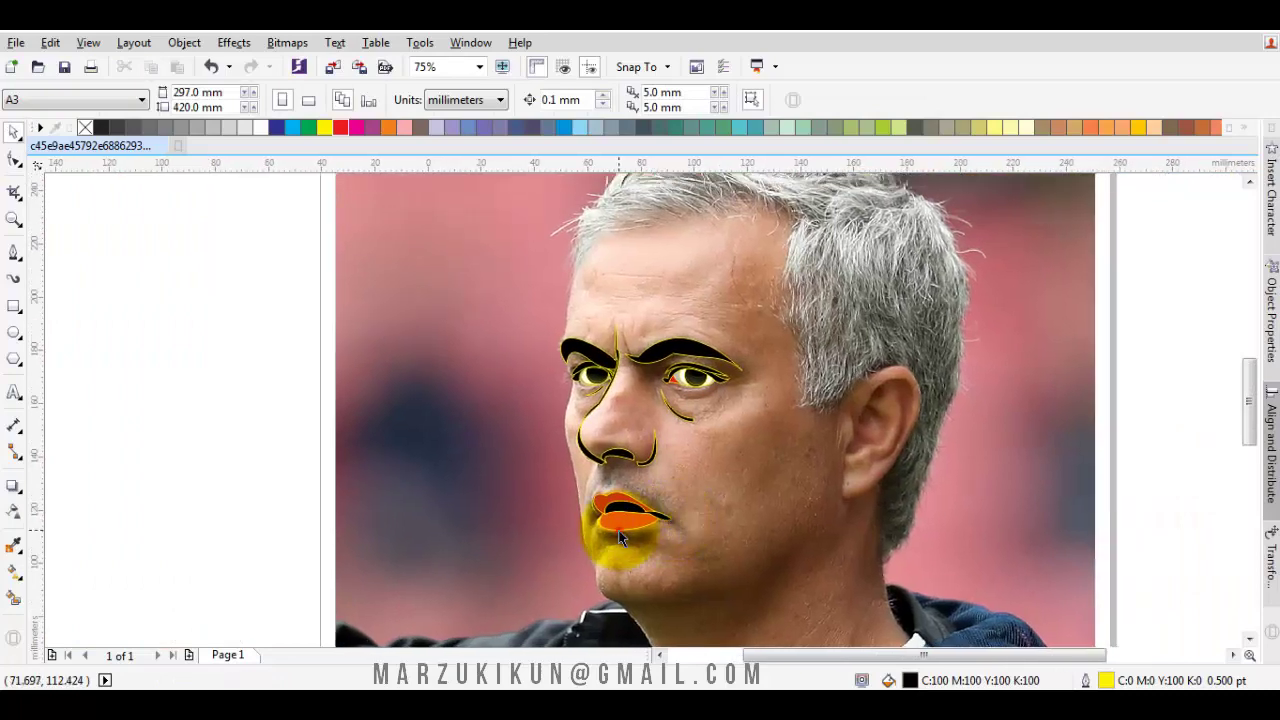
- Soften the lower lip's fill to a lighter salmon tone
left_click(608, 514)
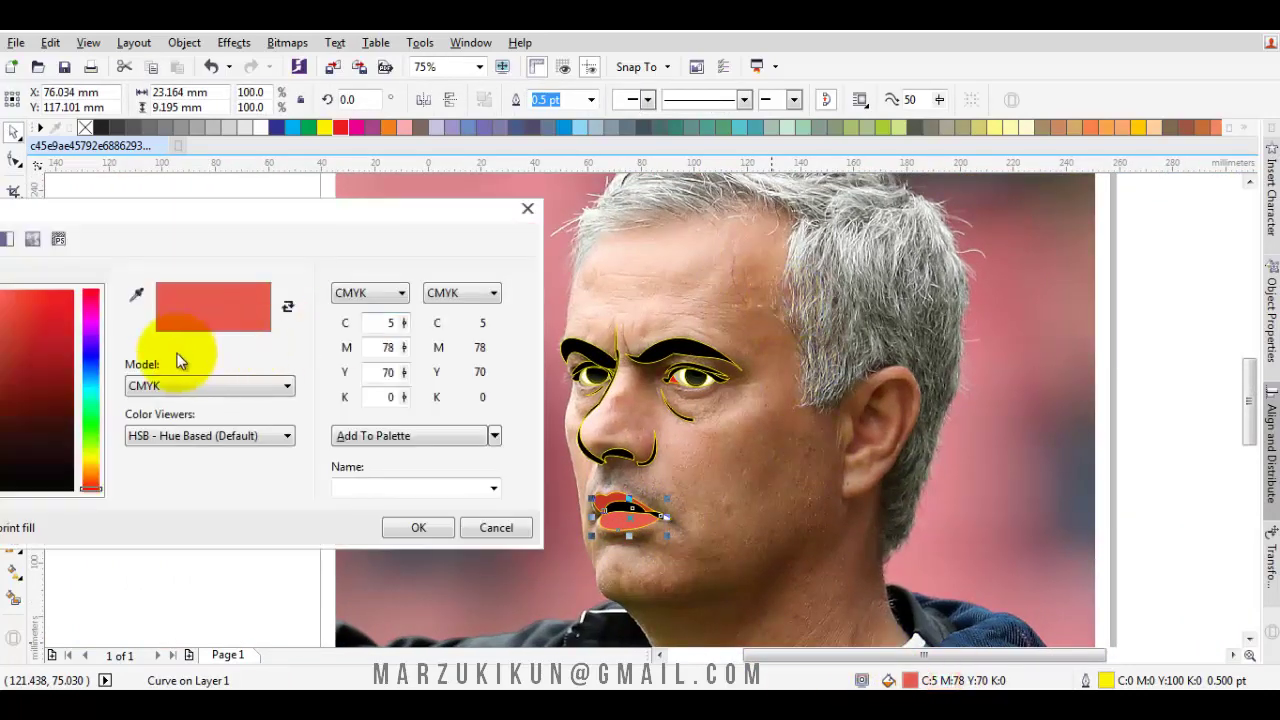
left_click_drag(111, 214, 189, 206)
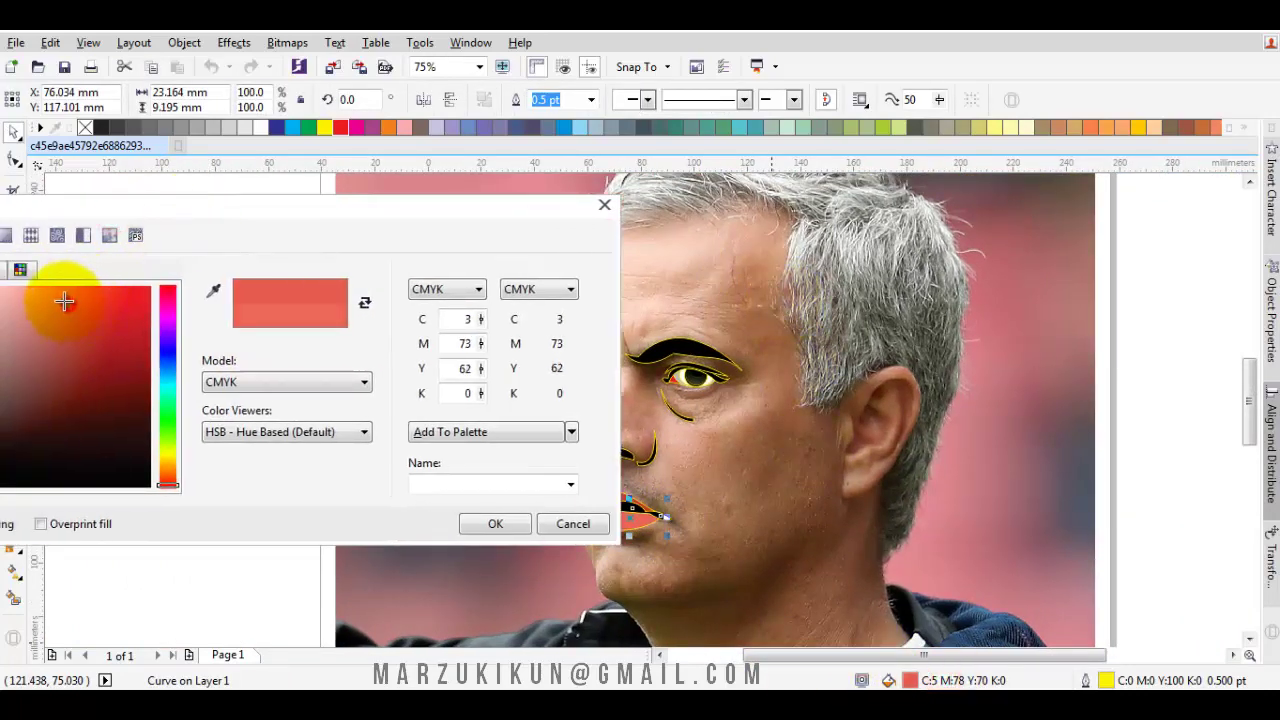
left_click(495, 523)
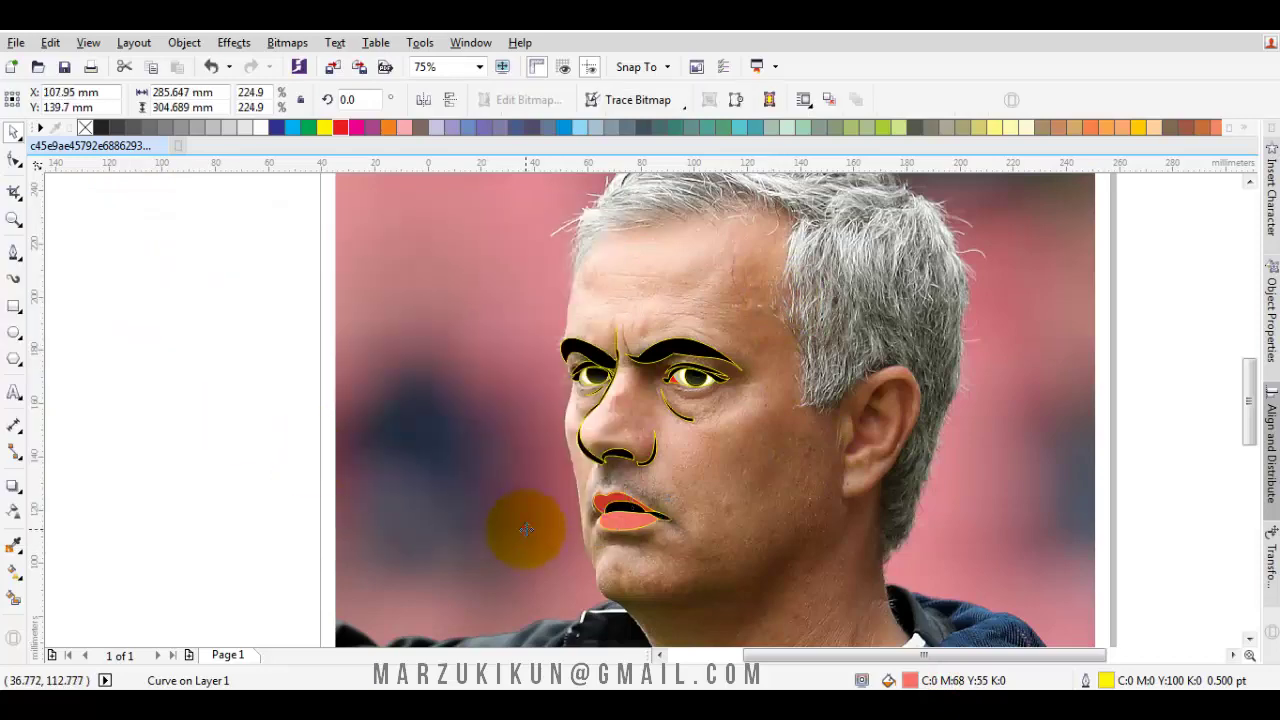
scroll(522, 515, "up", 3)
scroll(520, 510, "up", 1)
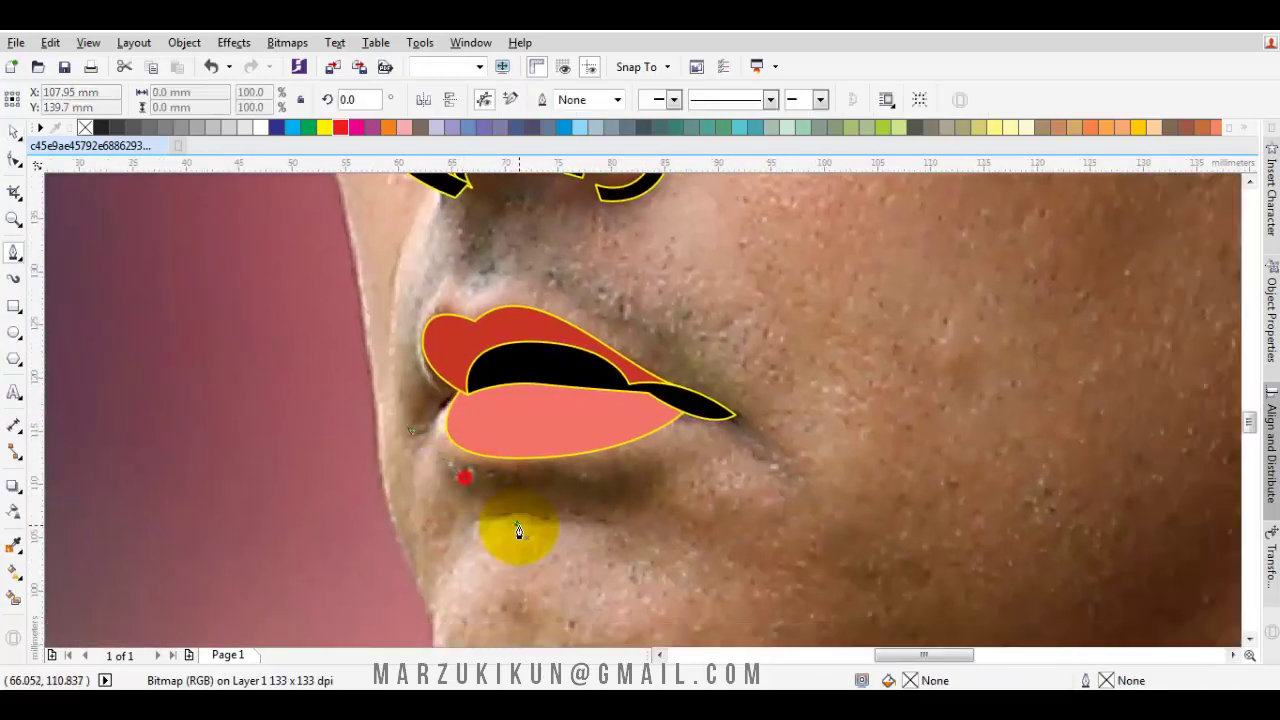
- Draw a small black contour just beneath the lower lip and check it against the photo
mouse_move(476, 517)
left_mouse_down()
mouse_move(527, 517)
mouse_move(440, 452)
mouse_move(499, 490)
left_mouse_up()
left_click(602, 517)
left_click(607, 487)
scroll(499, 490, "down", 2)
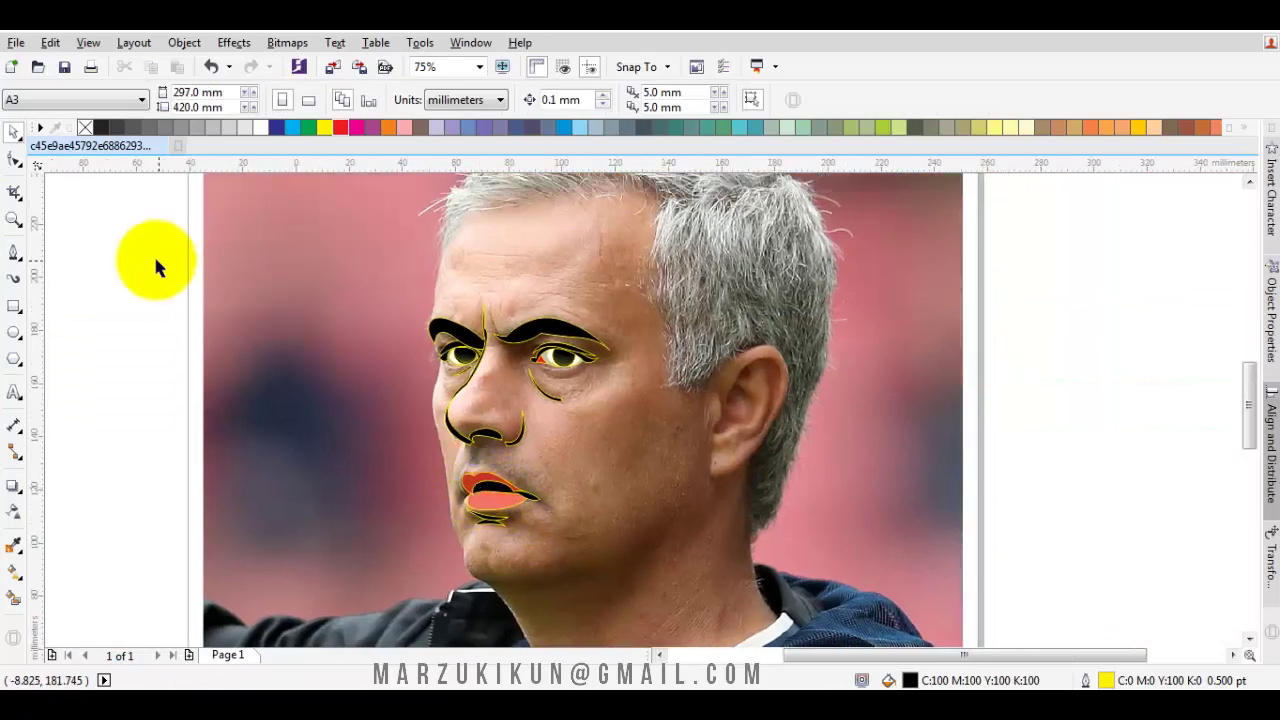
left_click_drag(425, 327, 806, 406)
scroll(806, 406, "down", 2)
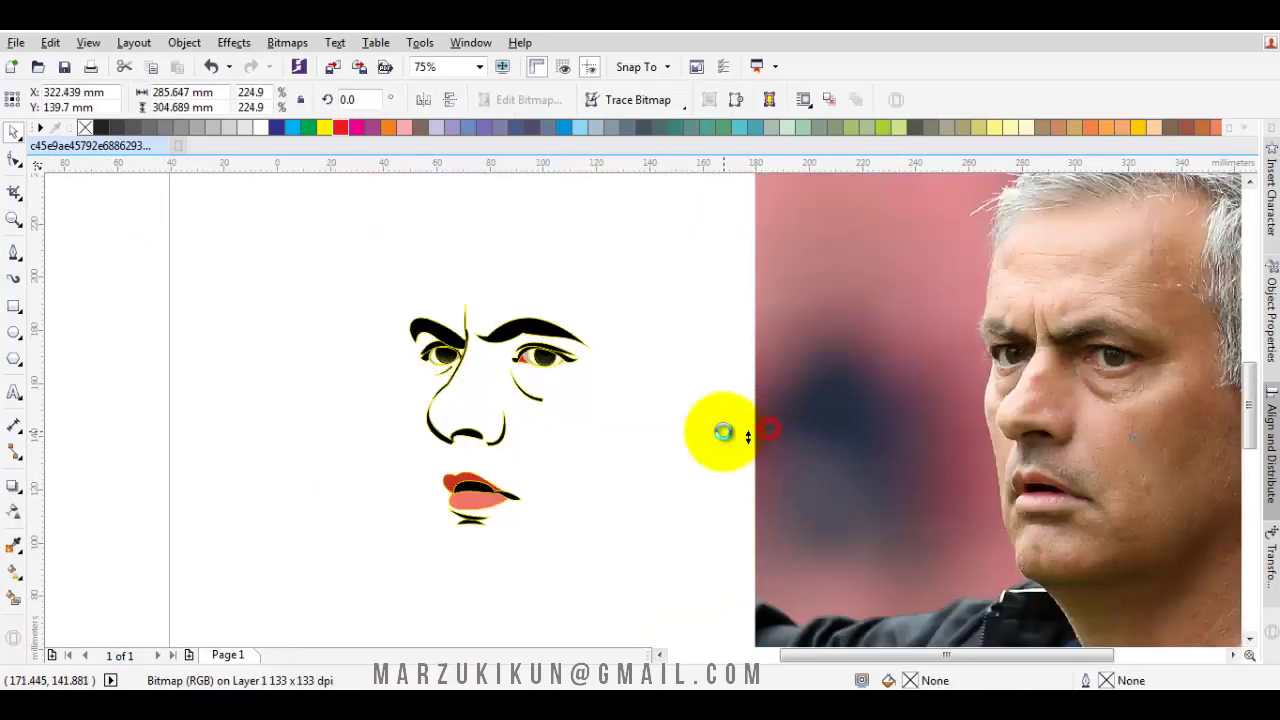
key("ctrl+z")
scroll(586, 471, "up", 2)
- Trace the hair outline from the temple down the side hairline and behind the ear
key("space")
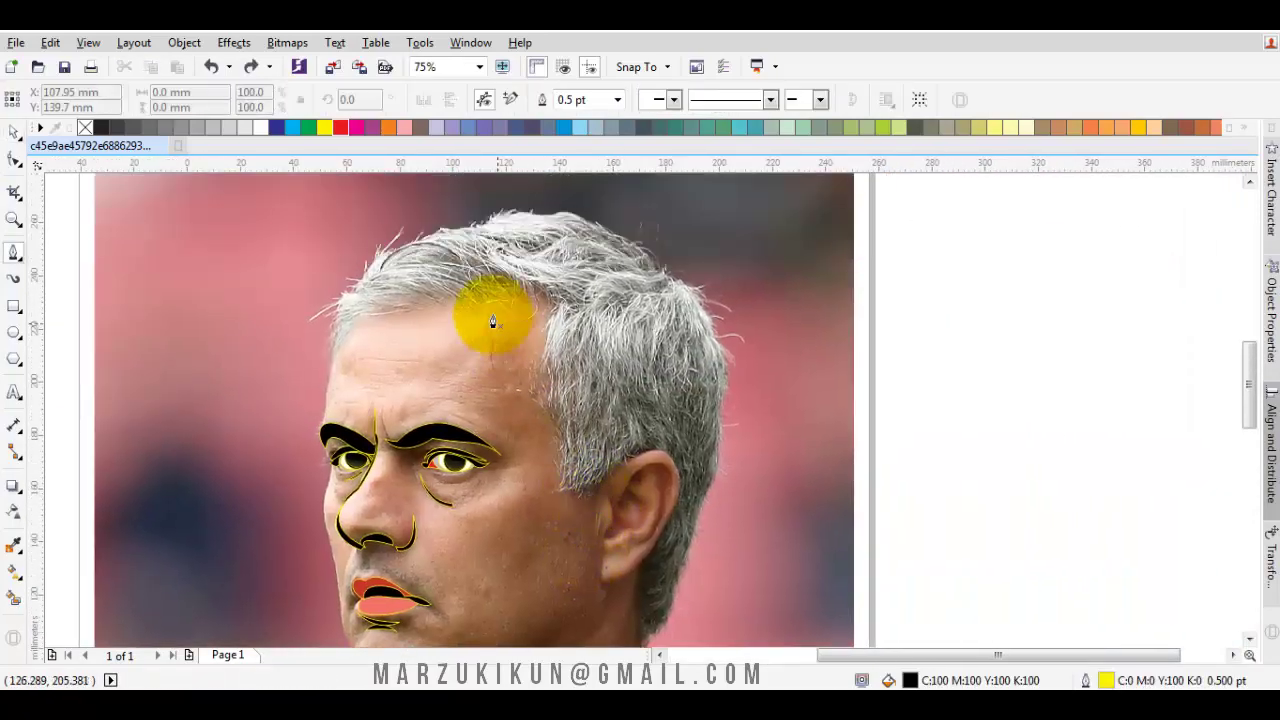
scroll(583, 322, "up", 2)
left_click_drag(605, 296, 630, 300)
left_click_drag(606, 385, 580, 385)
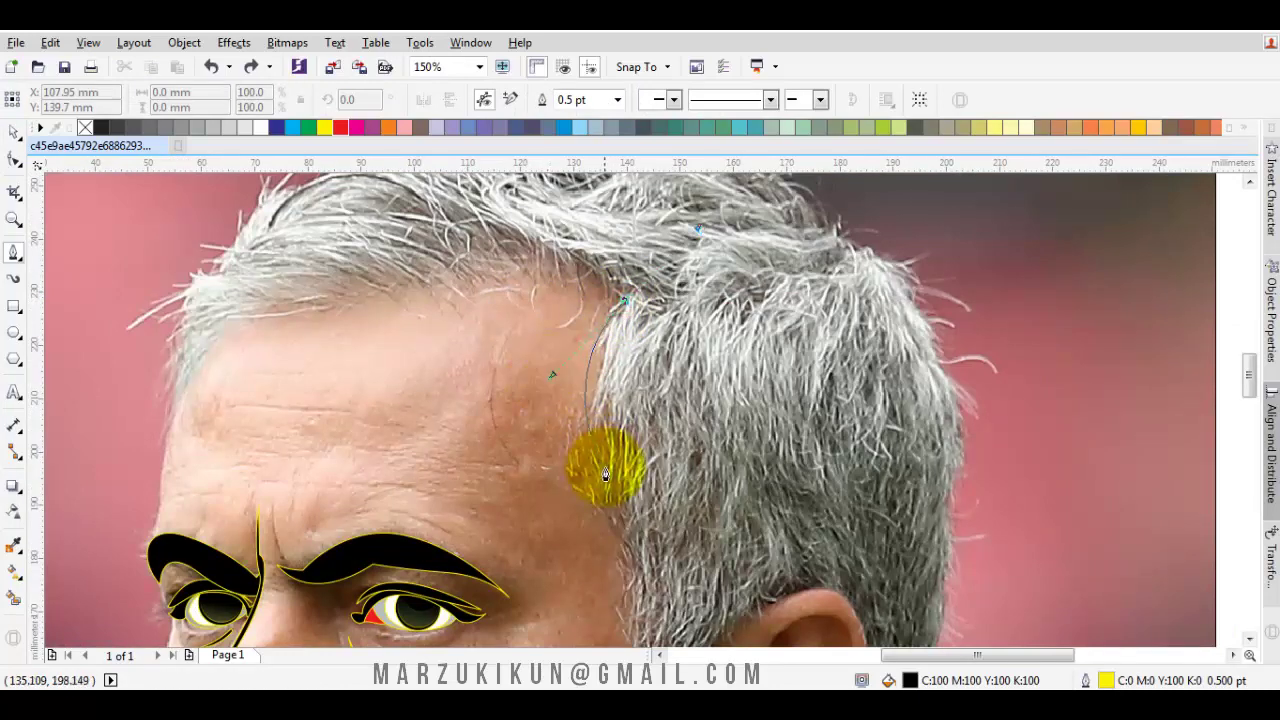
left_click(607, 470)
left_click_drag(616, 519, 590, 394)
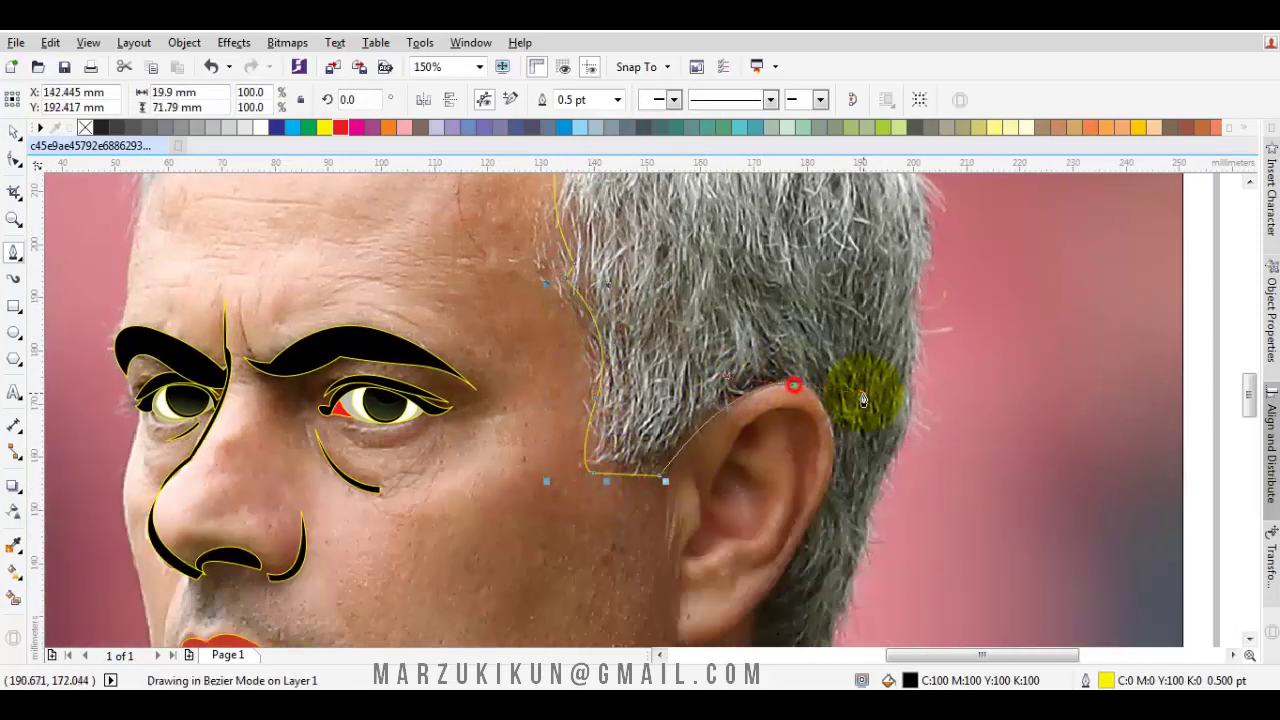
scroll(863, 400, "down", 3)
scroll(809, 474, "down", 3)
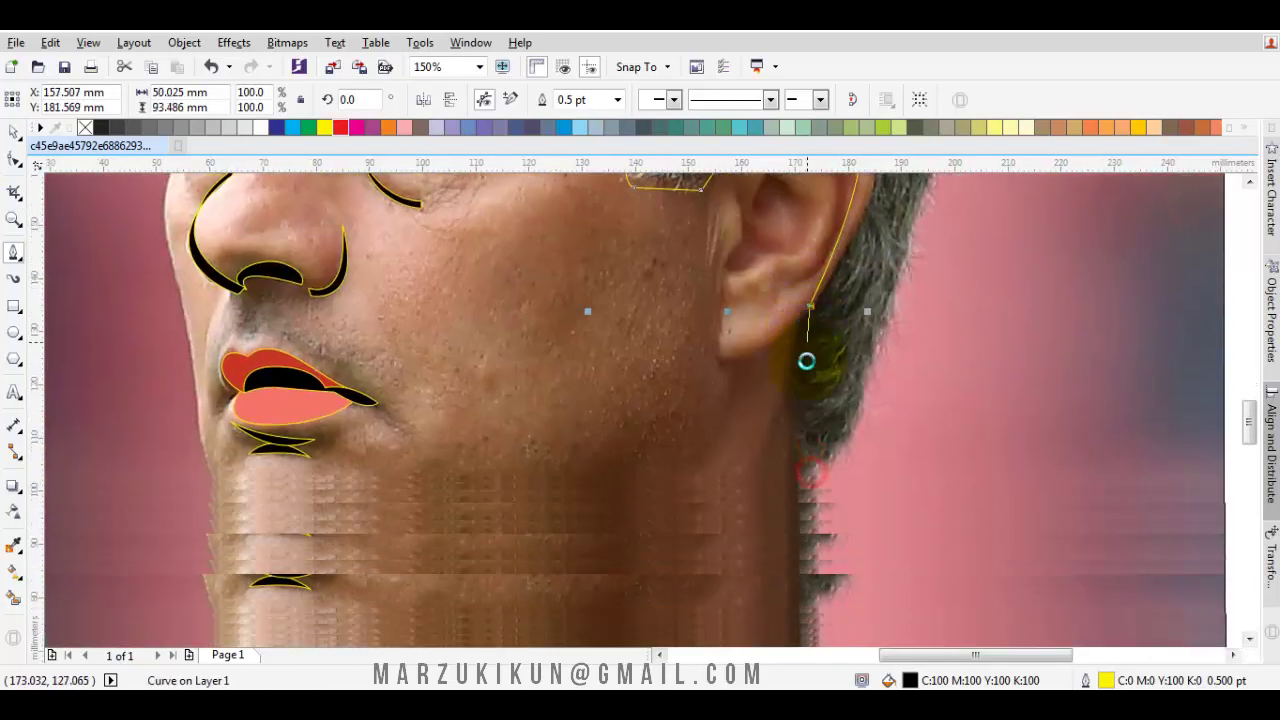
left_click(806, 386)
left_click_drag(791, 486, 829, 423)
- Continue the hair outline up the back of the head, over the top and across the front hairline
scroll(787, 491, "down", 2)
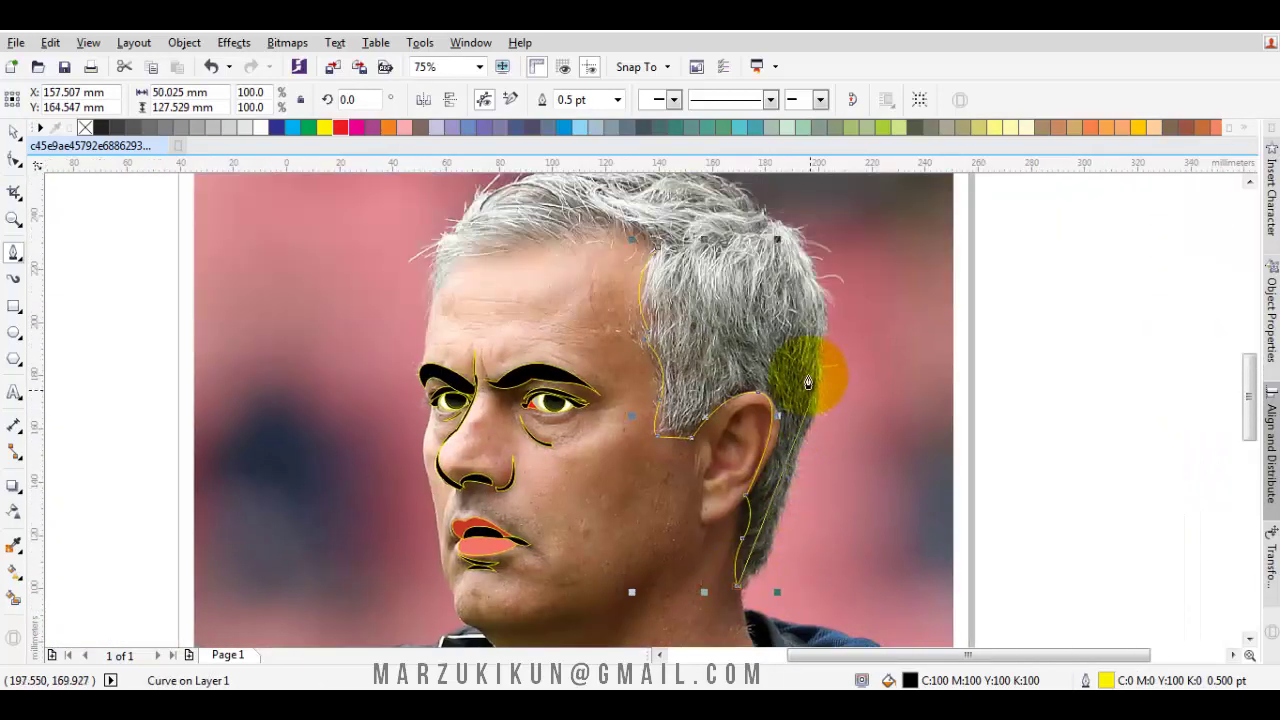
left_click_drag(778, 515, 791, 457)
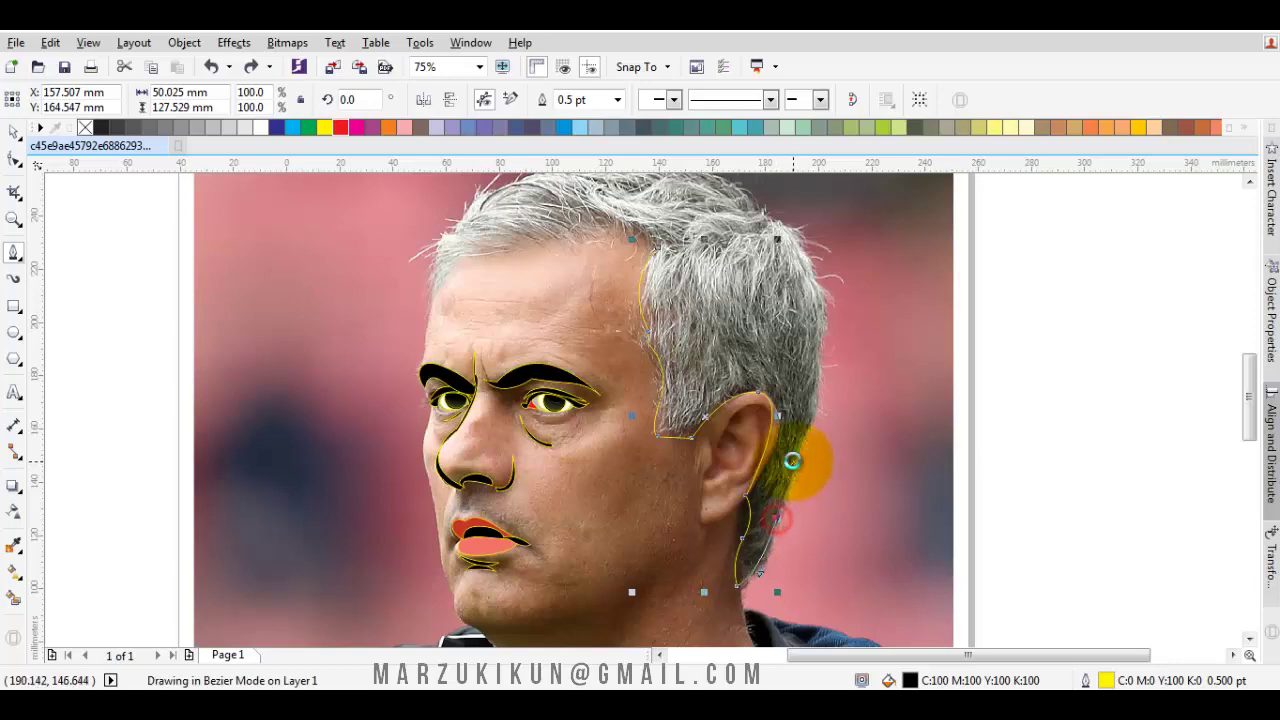
scroll(791, 457, "up", 2)
left_click_drag(800, 404, 805, 321)
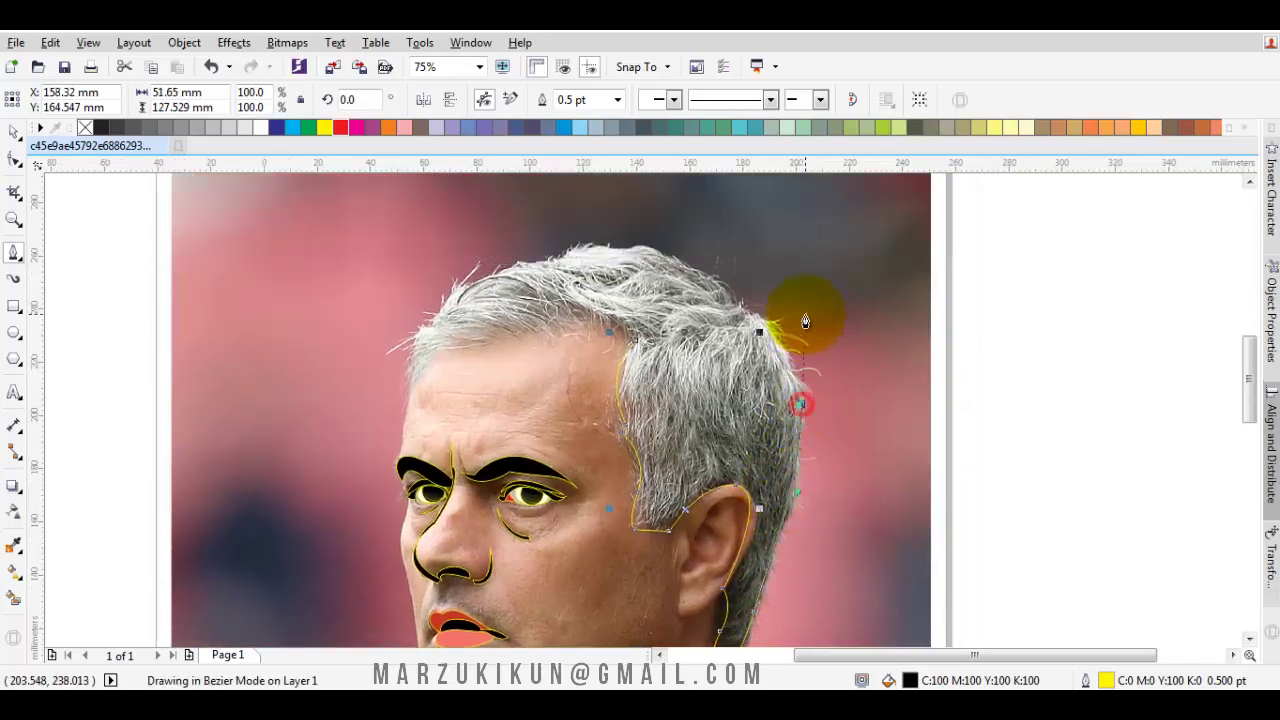
left_click(750, 300)
left_click_drag(580, 250, 491, 254)
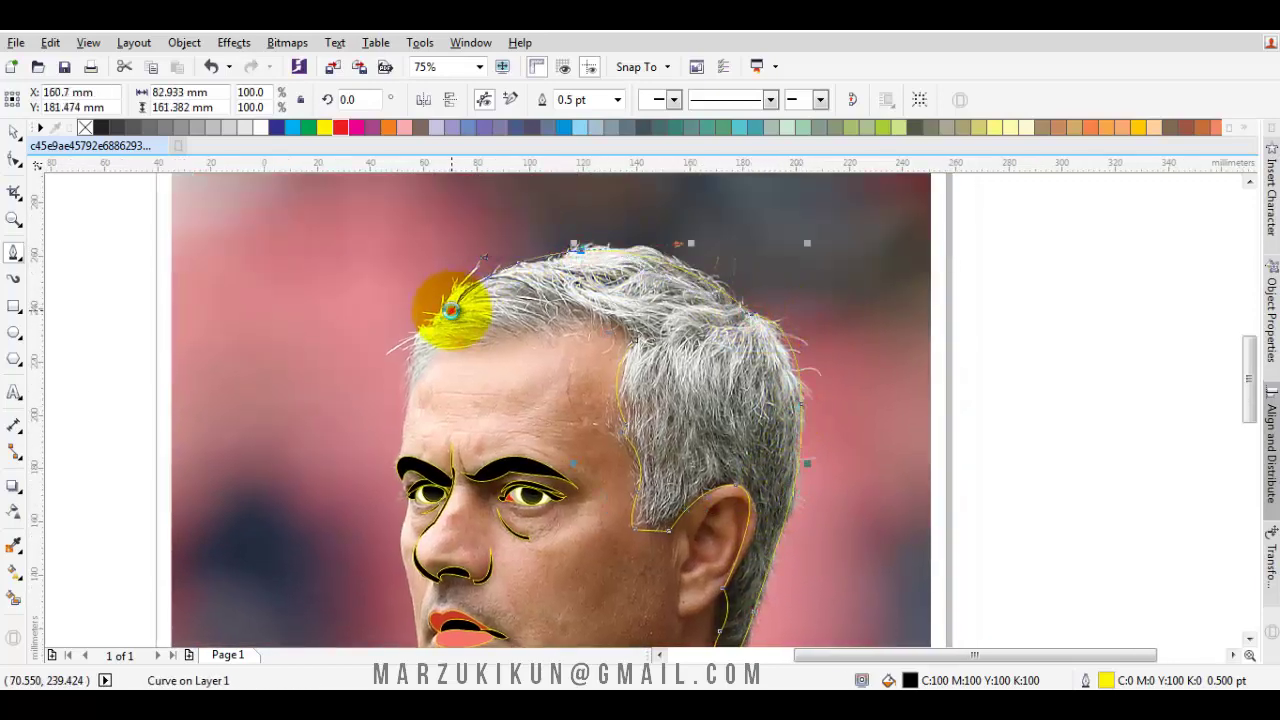
left_click(412, 343)
scroll(412, 343, "up", 2)
left_click_drag(404, 417, 571, 349)
left_click(569, 351)
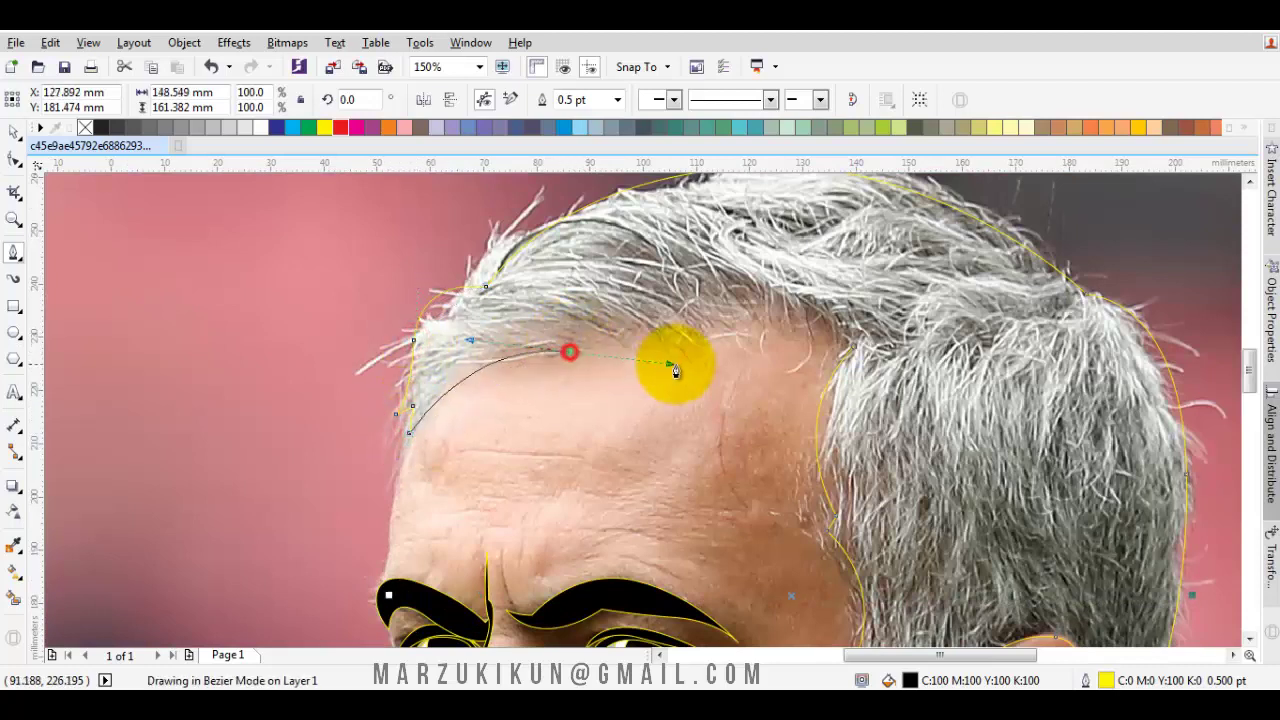
mouse_move(740, 337)
left_mouse_down()
mouse_move(855, 352)
mouse_move(817, 300)
left_mouse_up()
- Fill the closed hair shape grey (K:70) and deselect it
left_click(153, 131)
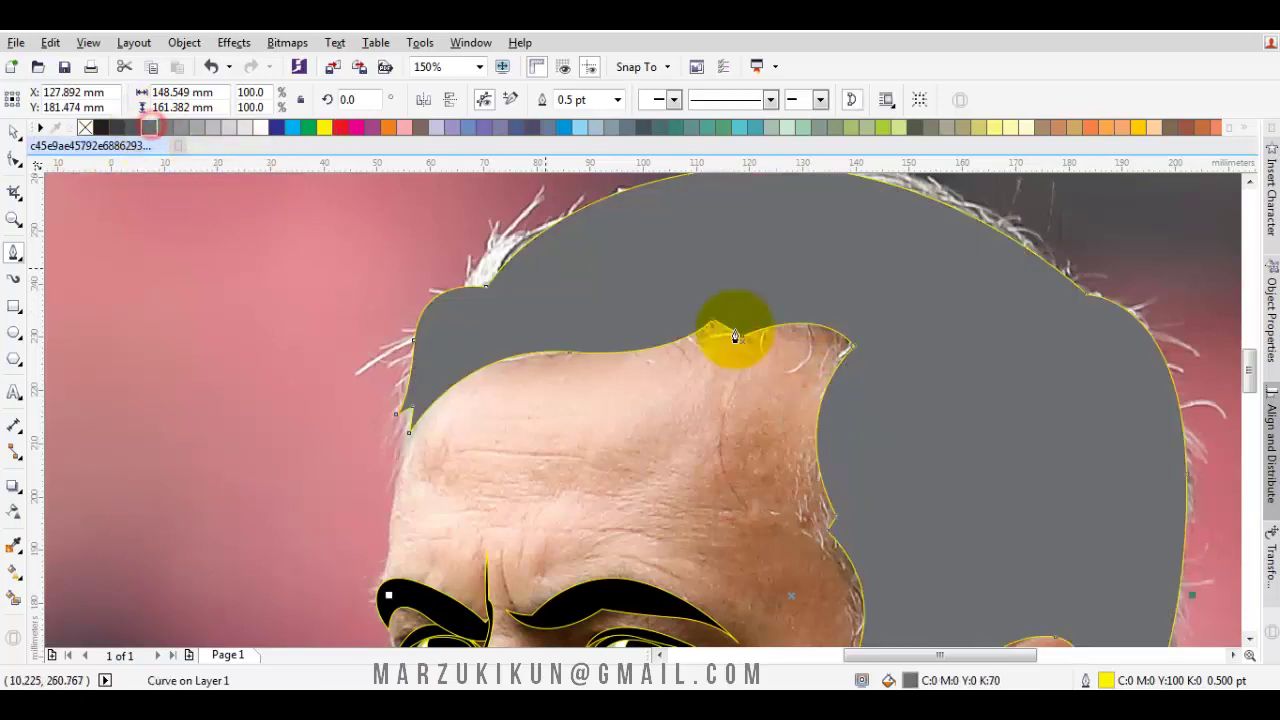
scroll(760, 350, "down", 2)
key("Escape")
scroll(700, 380, "down", 3)
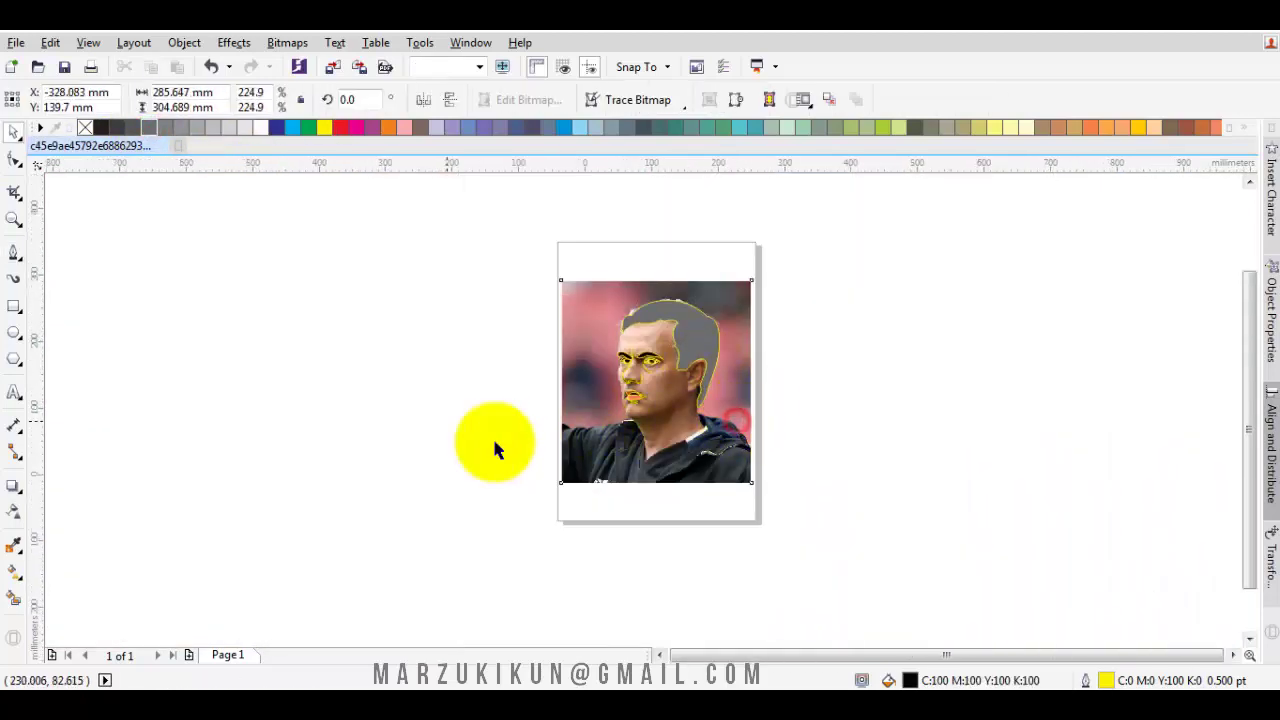
- Check the vector face against the photo, then draw and close the black inner-ear shape
left_click_drag(738, 425, 448, 422)
scroll(672, 365, "up", 2)
key("ctrl+z")
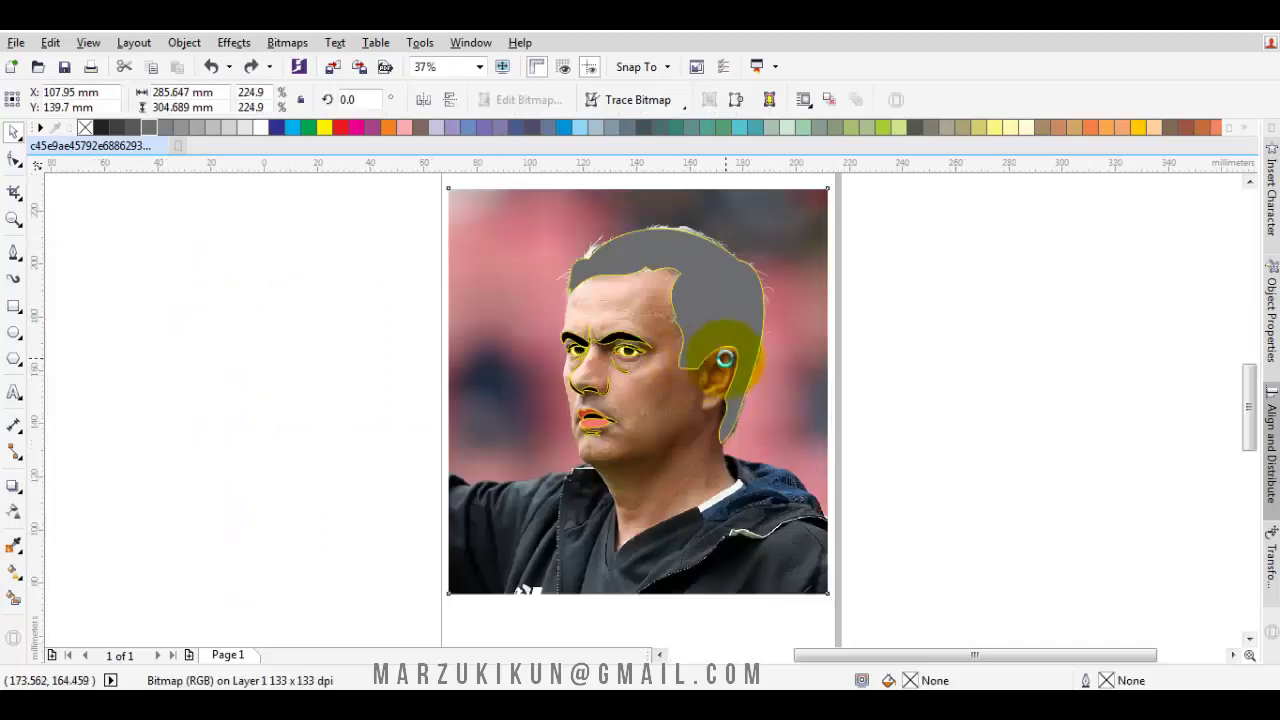
scroll(669, 364, "up", 3)
key("F5")
left_click(653, 387)
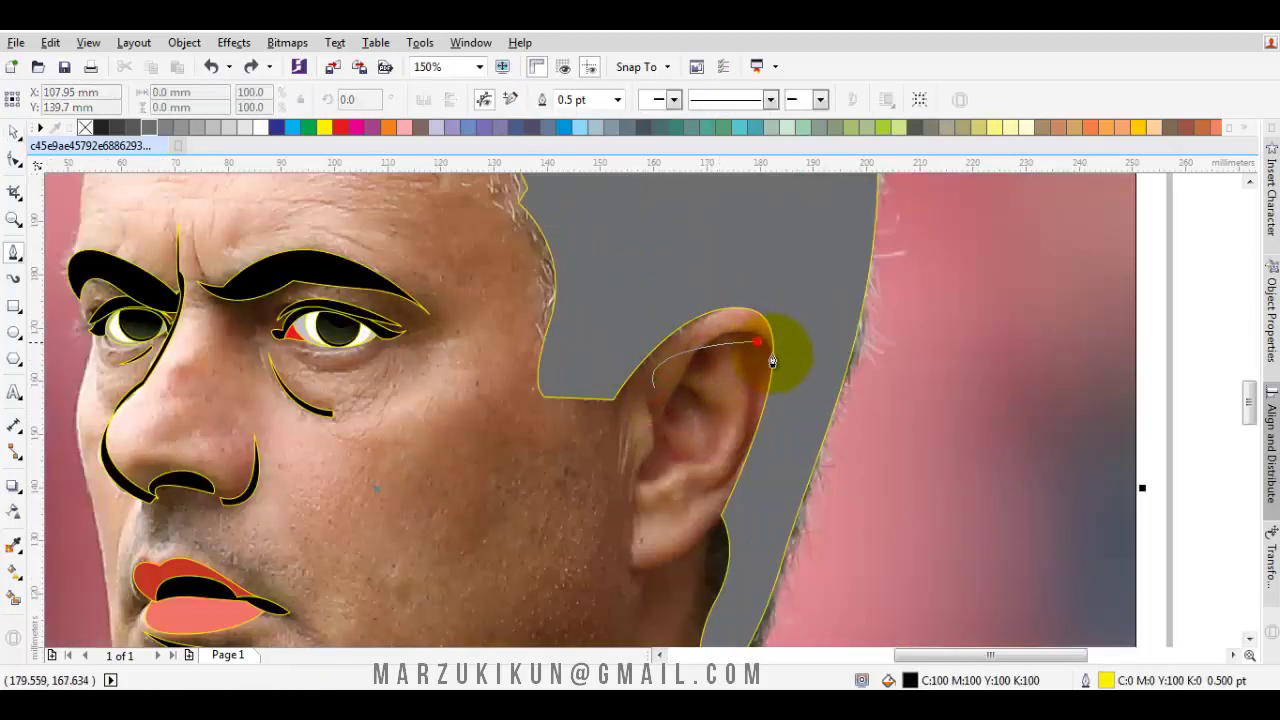
double_click(771, 358)
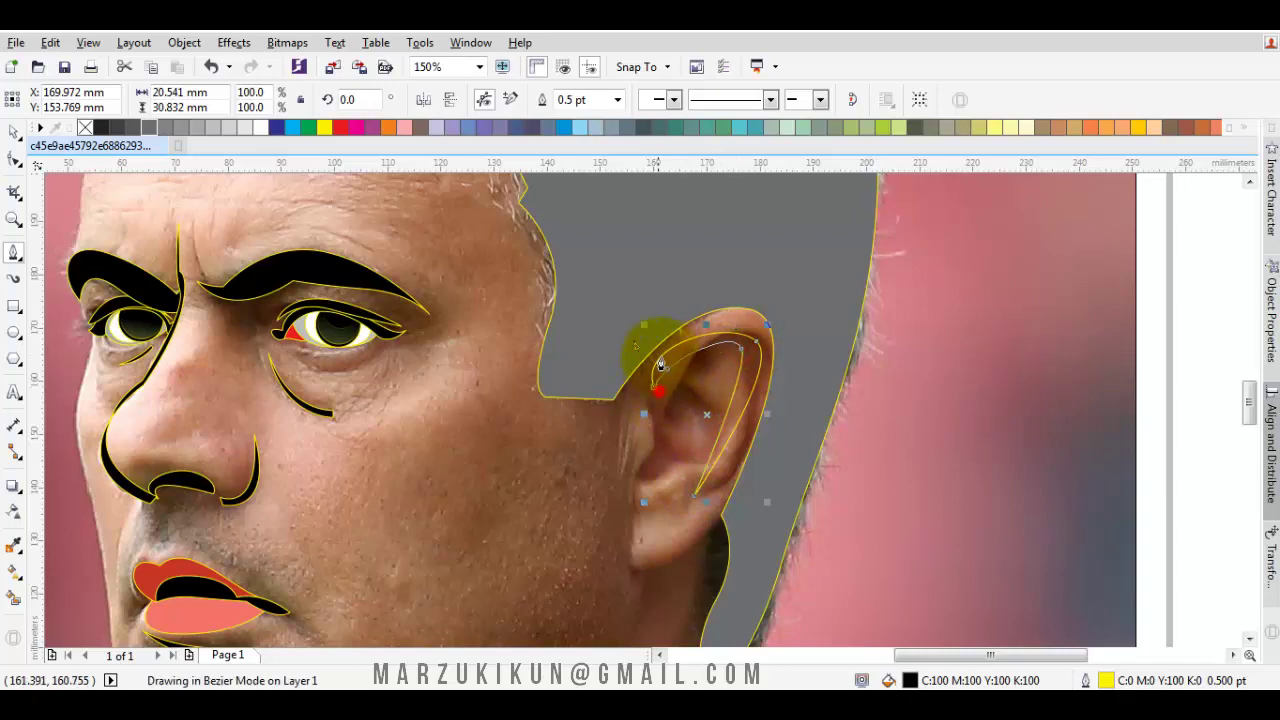
left_click(660, 363)
scroll(700, 400, "down", 2)
scroll(663, 409, "up", 2)
- Draw and close a black earlobe shape and change its stacking order
left_click(666, 403)
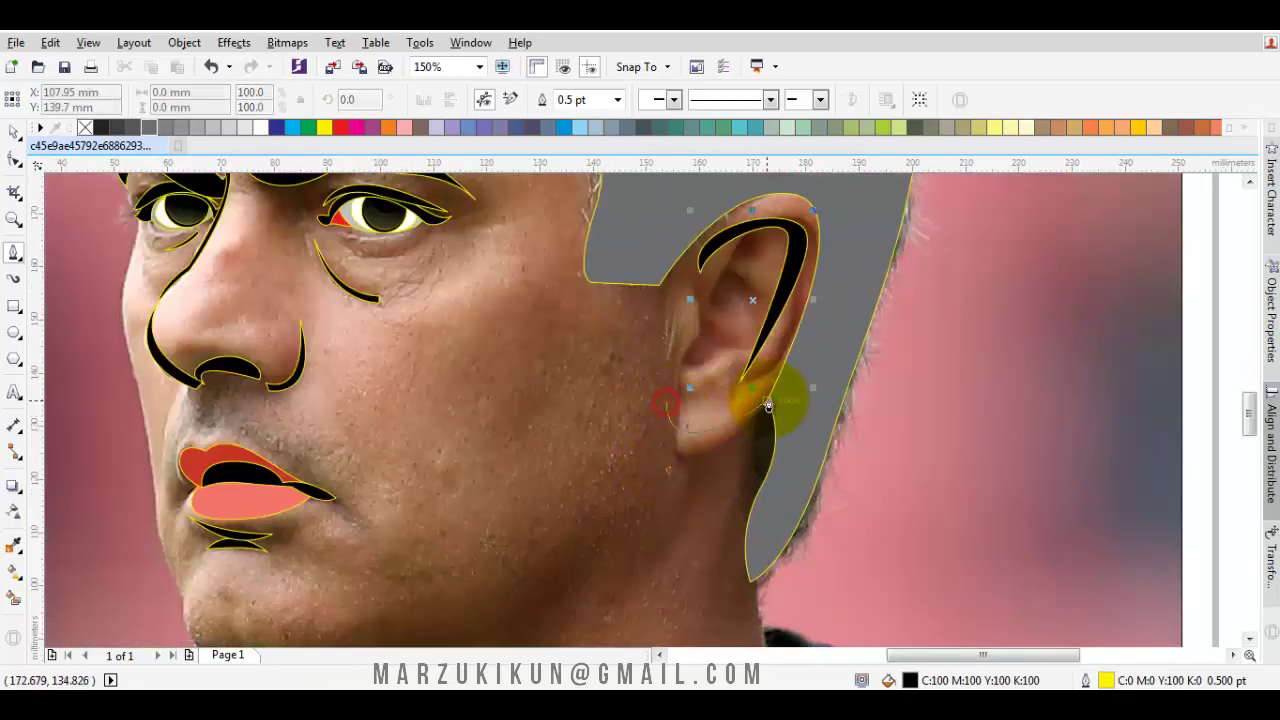
double_click(812, 339)
left_click(783, 395)
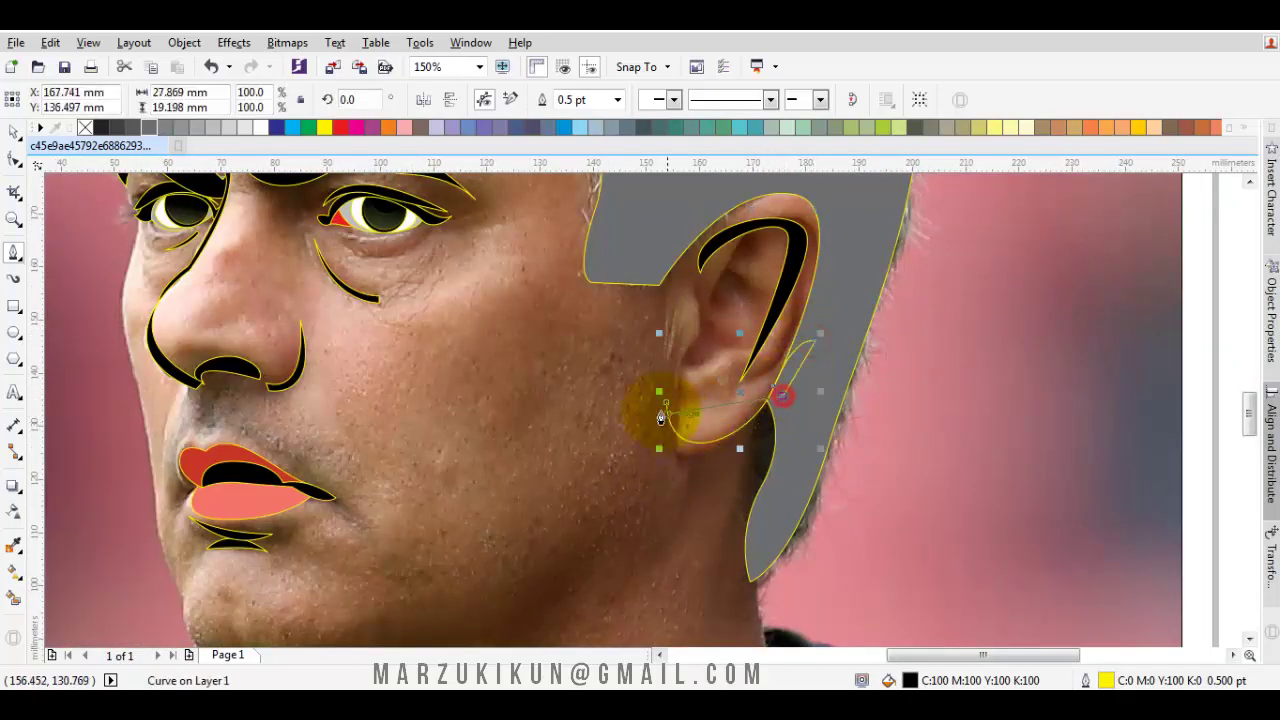
left_click_drag(677, 545, 737, 457)
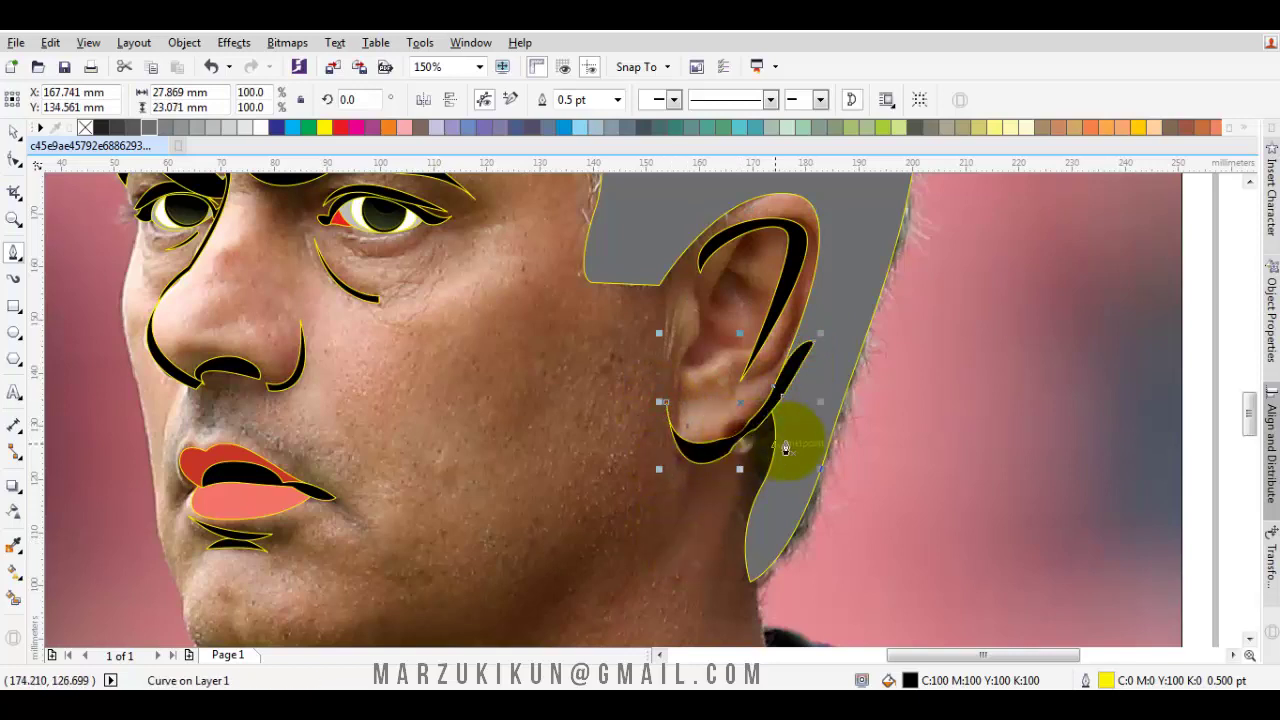
right_click(788, 372)
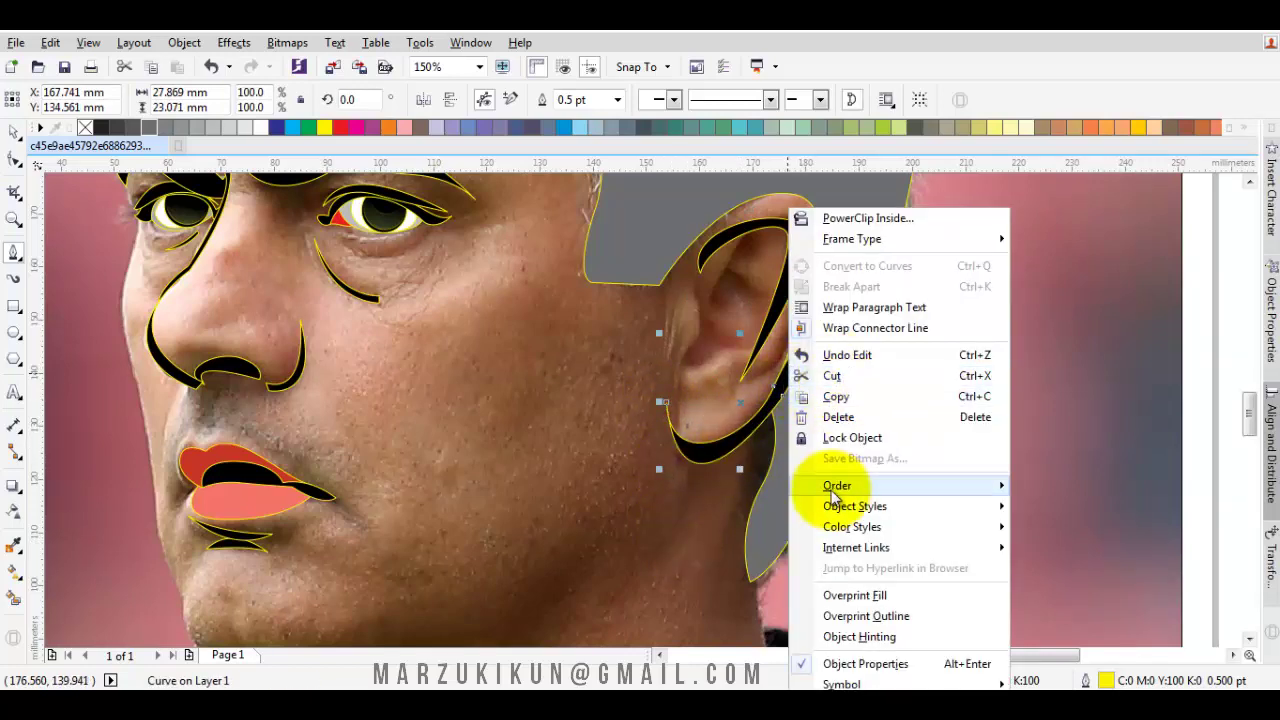
mouse_move(837, 485)
left_click(1068, 621)
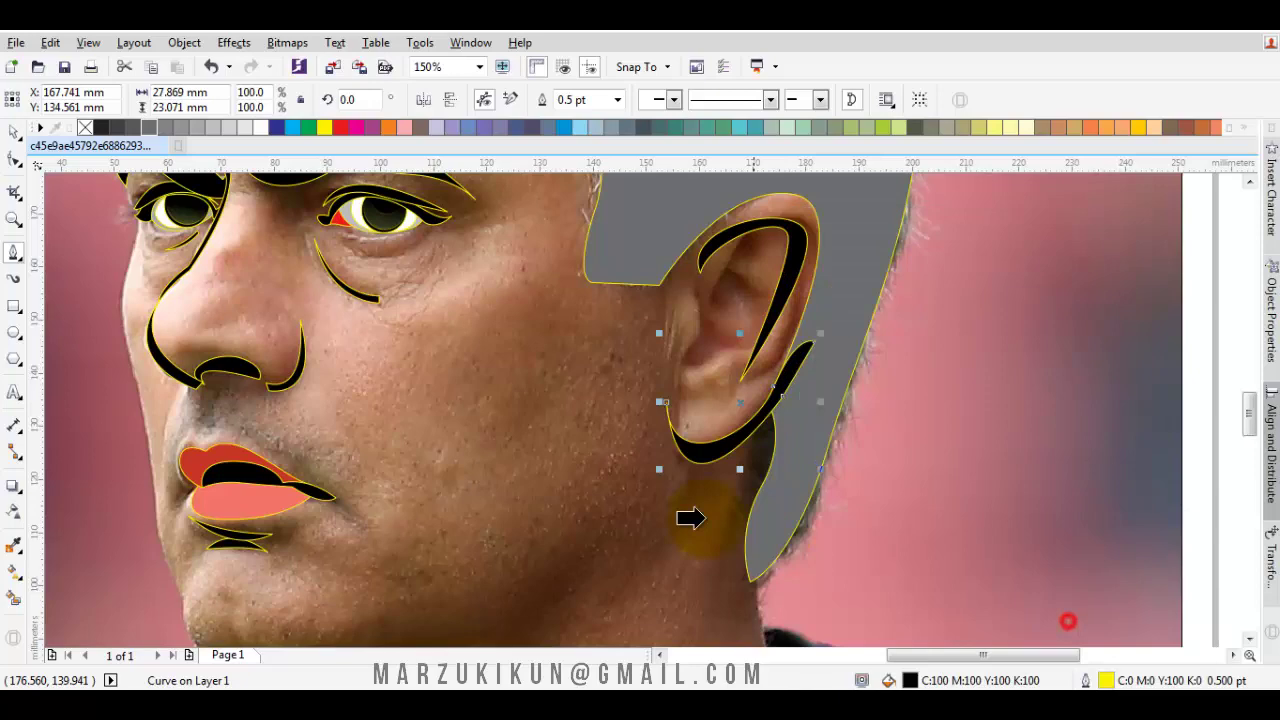
- Reshape the earlobe curve's nodes so it follows the lobe in the photo
double_click(692, 450)
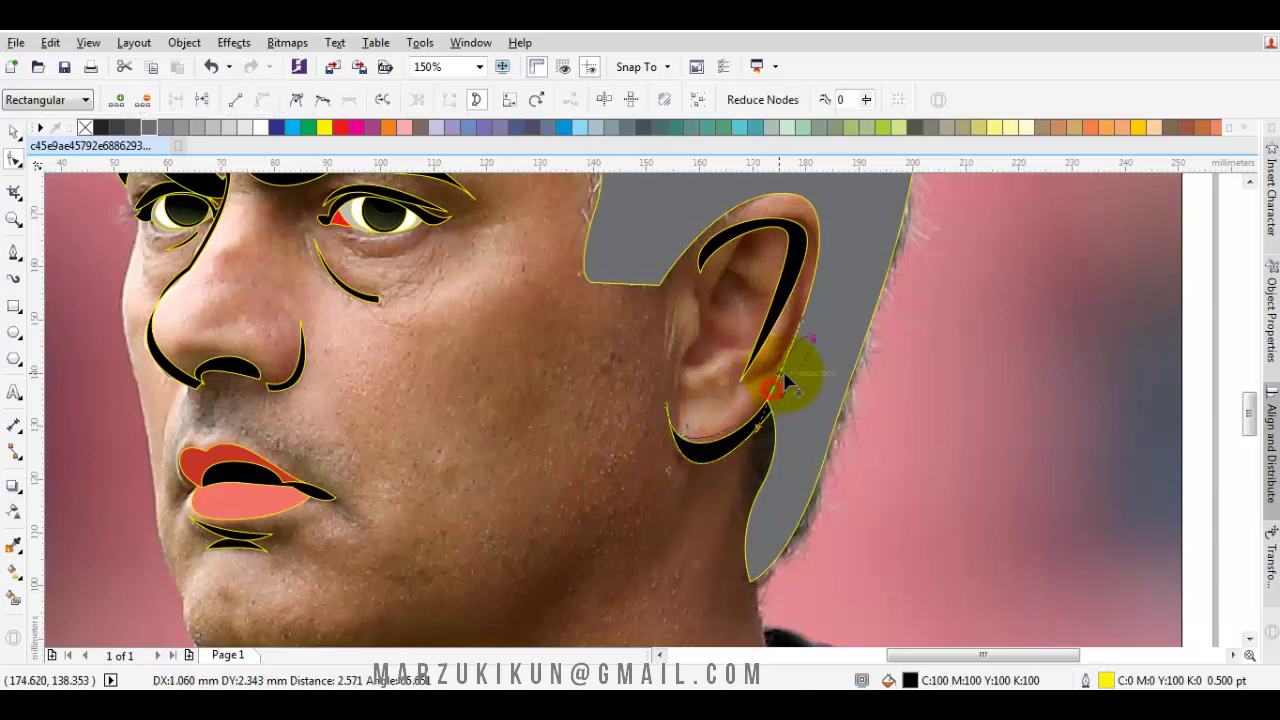
left_click(686, 432)
scroll(685, 443, "up", 2)
left_click_drag(672, 382, 672, 380)
left_click(688, 508)
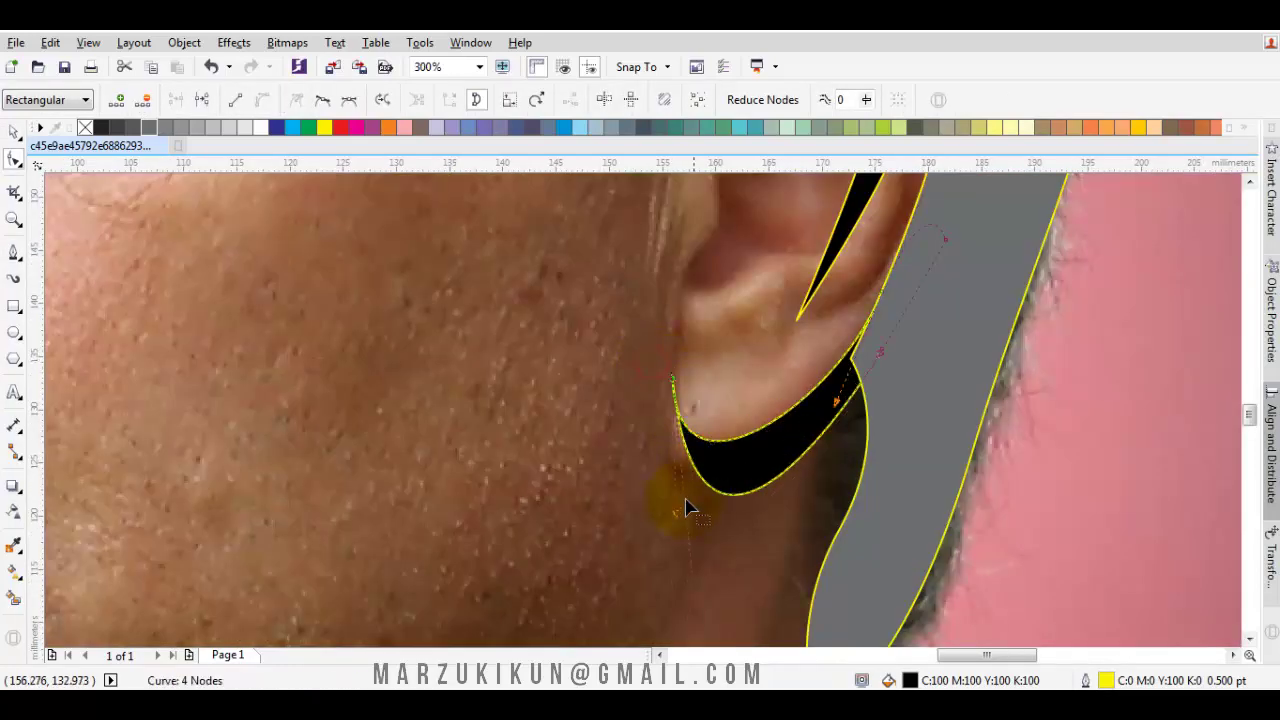
mouse_move(677, 520)
left_mouse_down()
mouse_move(640, 512)
mouse_move(700, 527)
left_mouse_up()
scroll(720, 480, "down", 1)
scroll(738, 500, "down", 1)
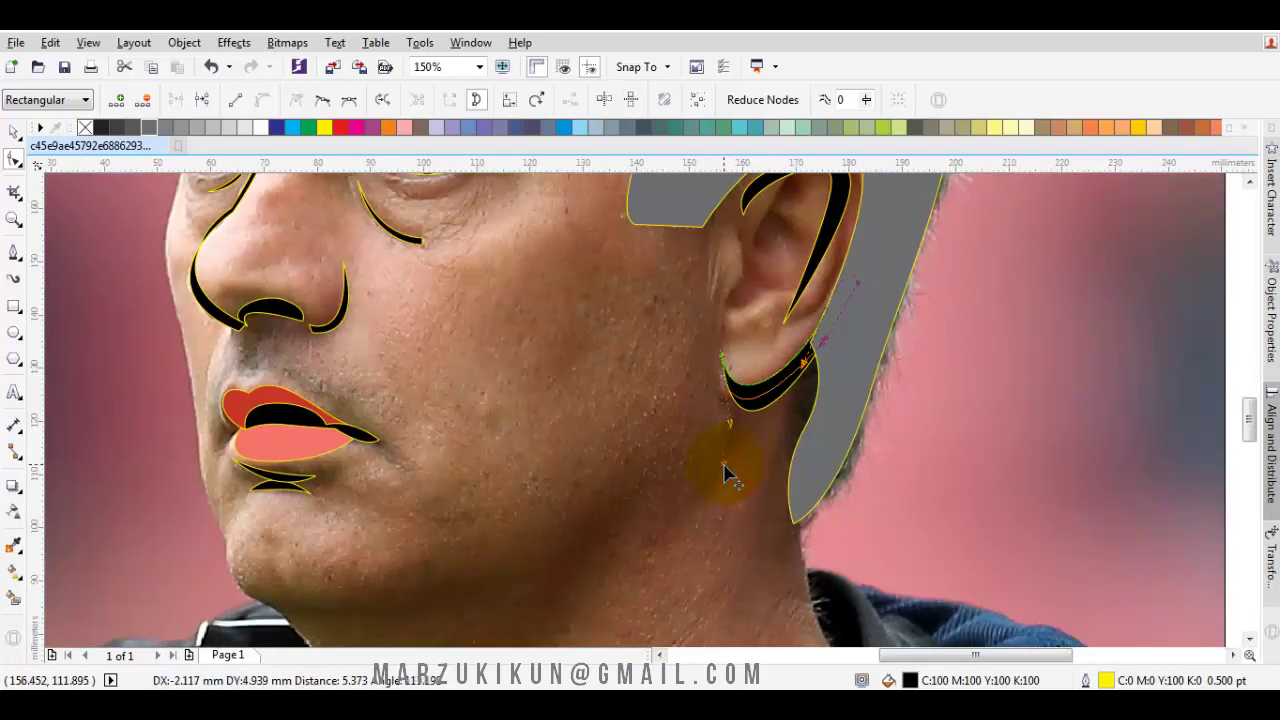
left_click_drag(727, 475, 722, 466)
key("F5")
scroll(749, 428, "down", 1)
- Bend the black jawline shape along the chin and finish it
scroll(586, 480, "up", 1)
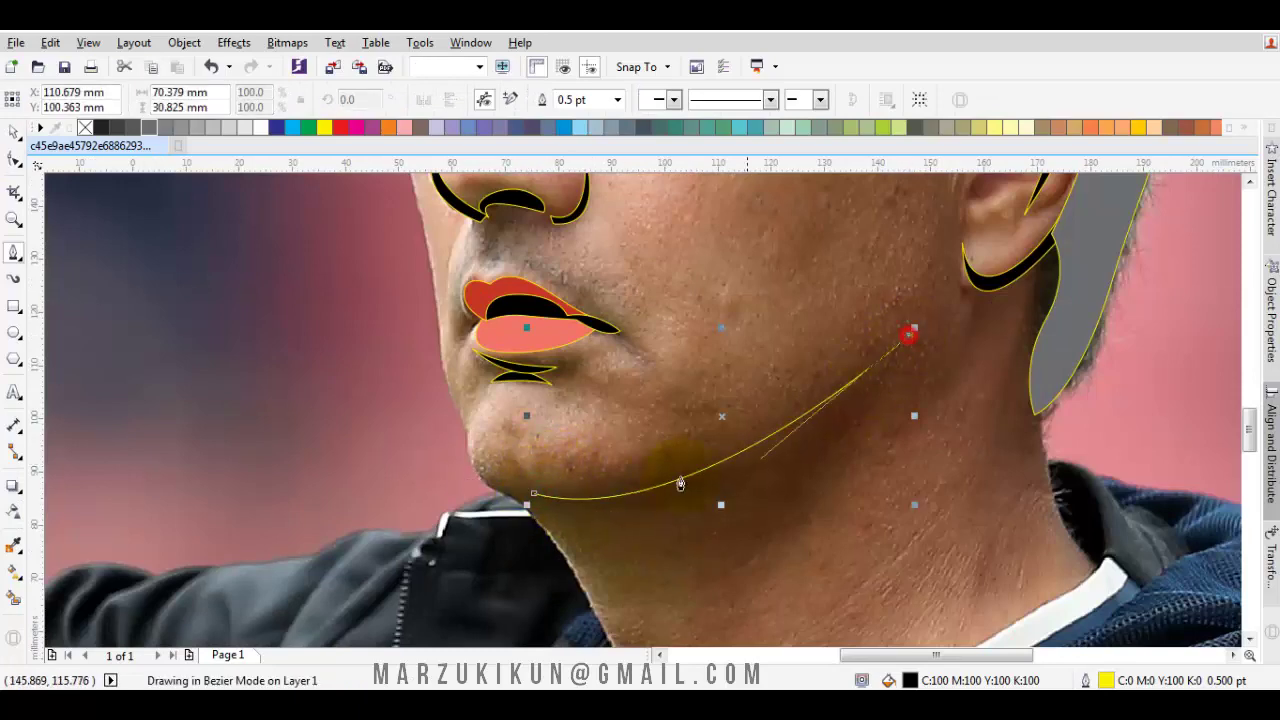
mouse_move(533, 493)
left_mouse_down()
mouse_move(738, 566)
mouse_move(695, 577)
left_mouse_up()
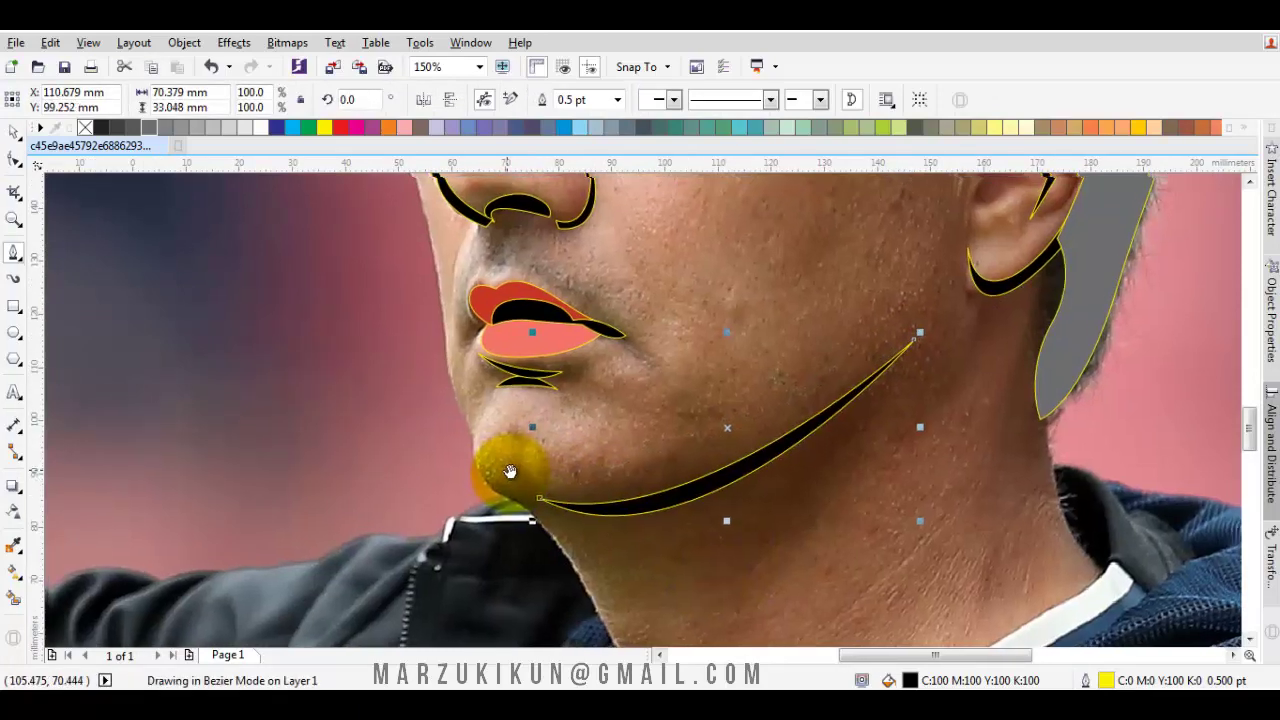
key("Escape")
- Draw a curve along the chin's front edge, then begin a temple curve at the hairline
left_click_drag(500, 418, 493, 540)
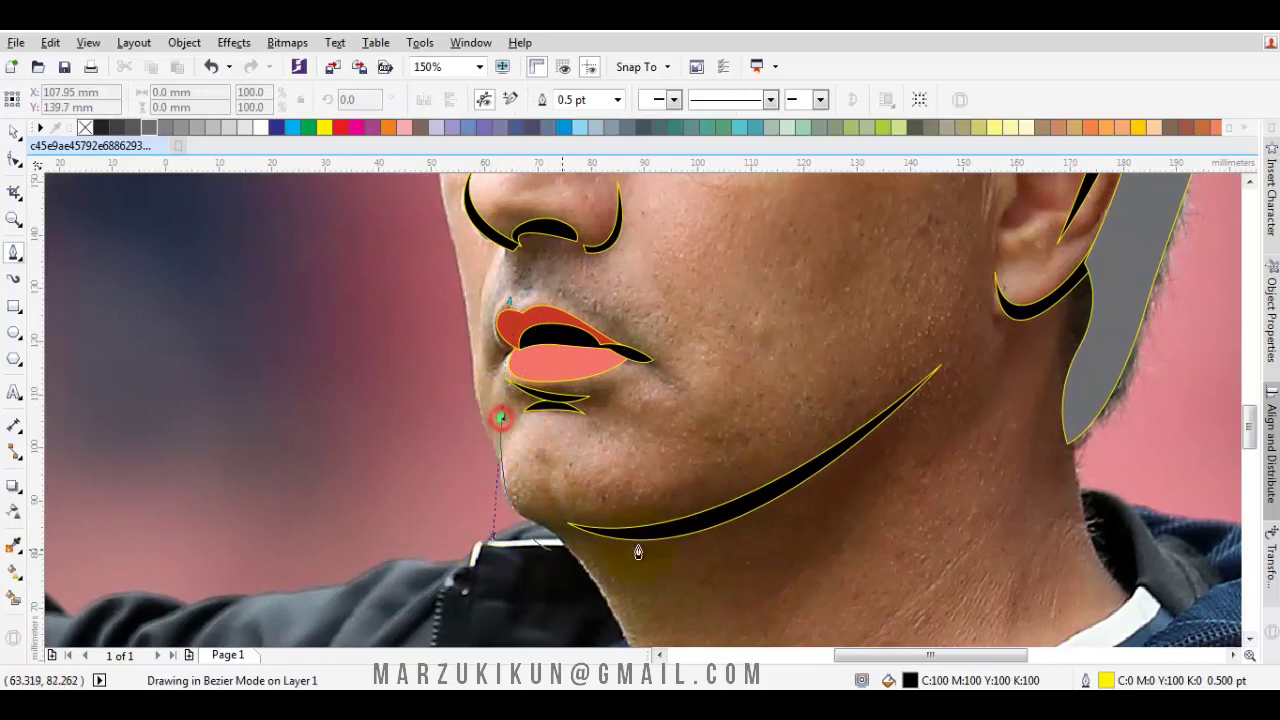
left_click(583, 528)
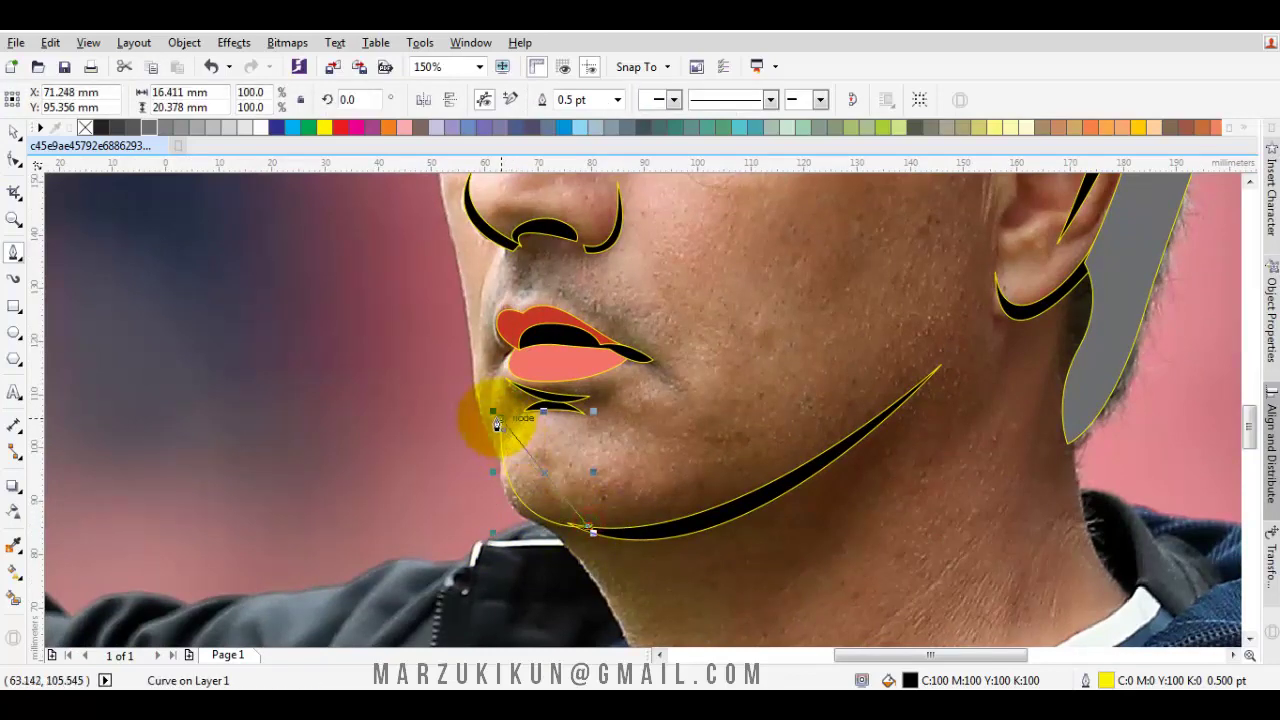
scroll(493, 418, "down", 3)
scroll(493, 418, "up", 2)
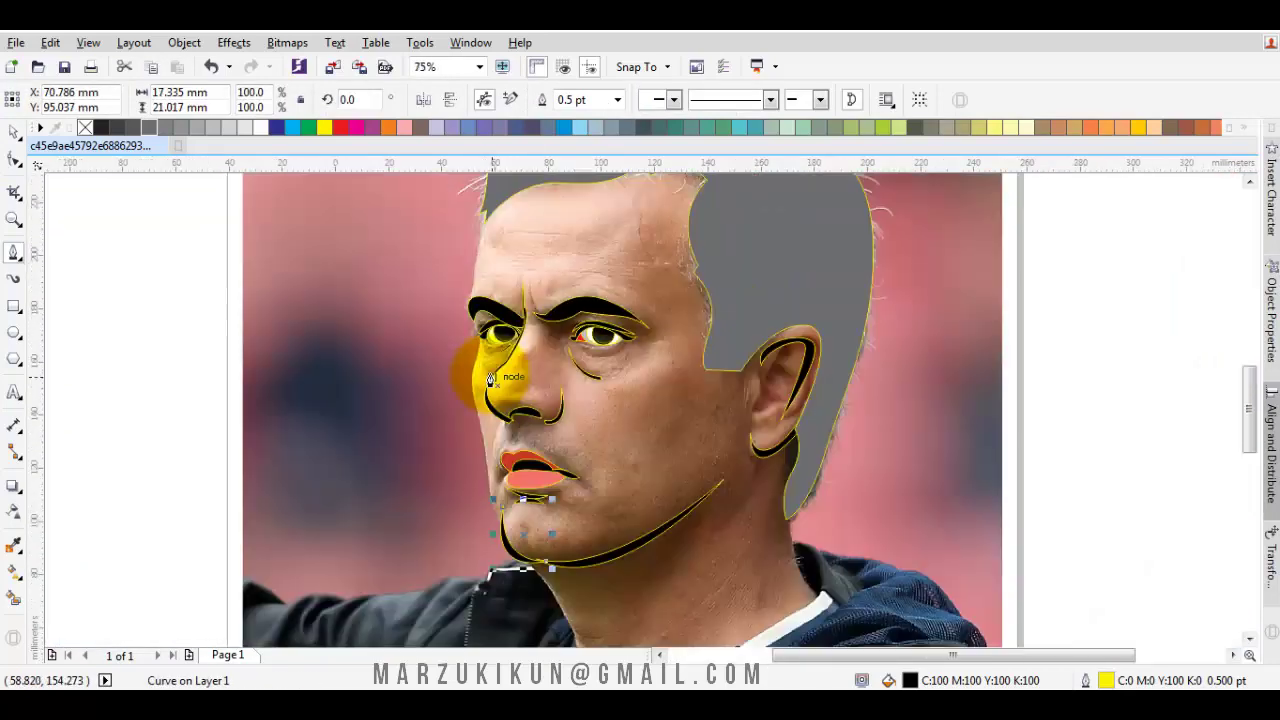
scroll(500, 357, "up", 1)
scroll(486, 357, "up", 1)
left_click(499, 244)
- Finish the temple contour from hairline into the eyebrow and place it In Front Of another shape
double_click(443, 485)
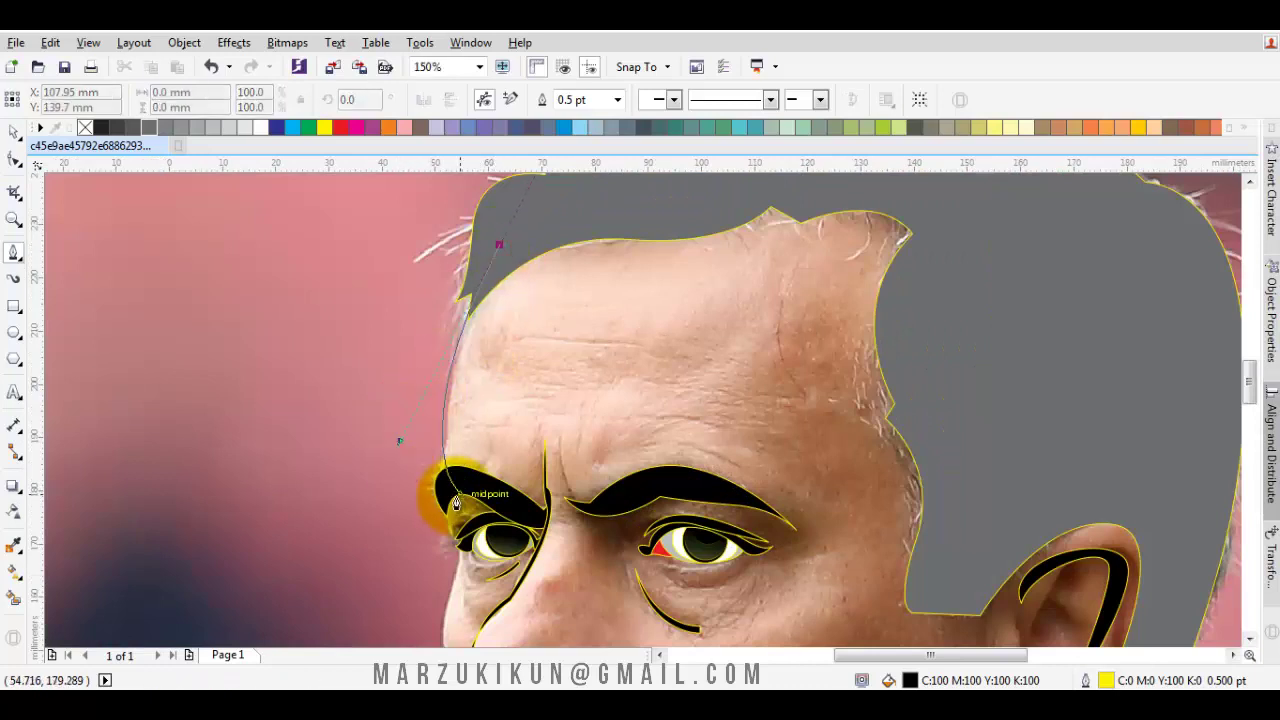
mouse_move(491, 248)
left_mouse_down()
mouse_move(397, 440)
mouse_move(442, 452)
left_mouse_up()
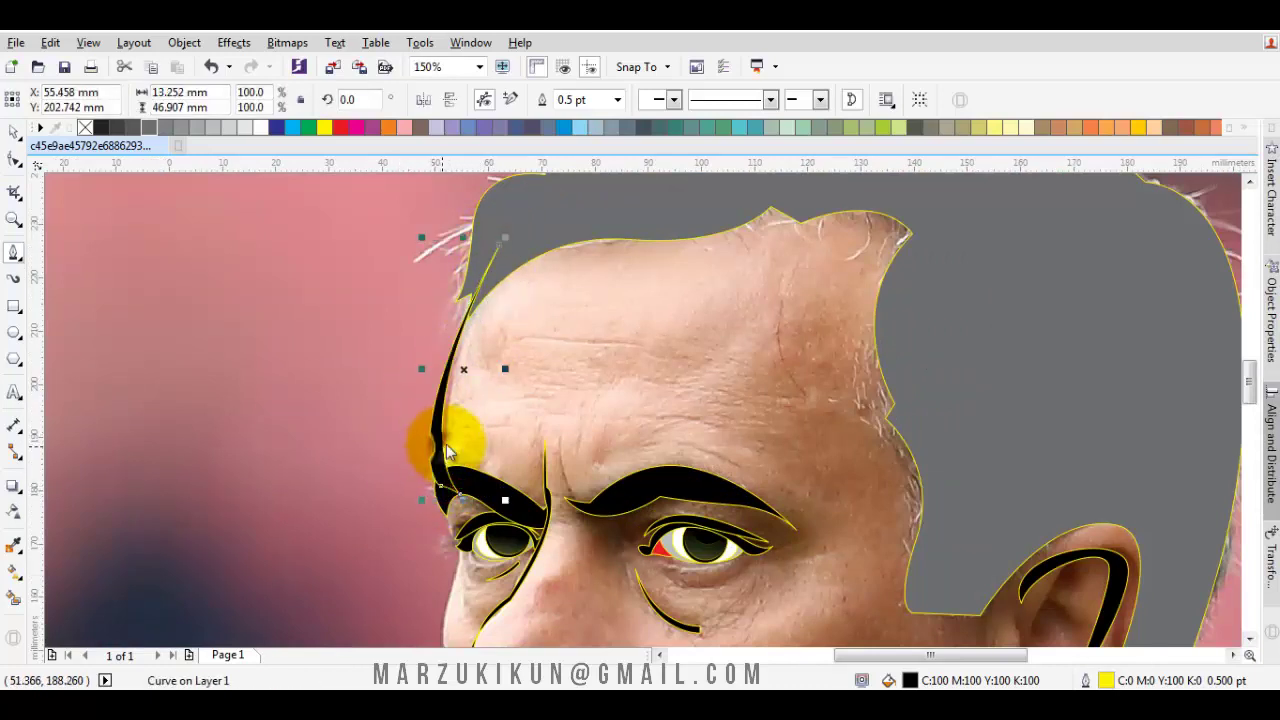
right_click(446, 448)
mouse_move(510, 486)
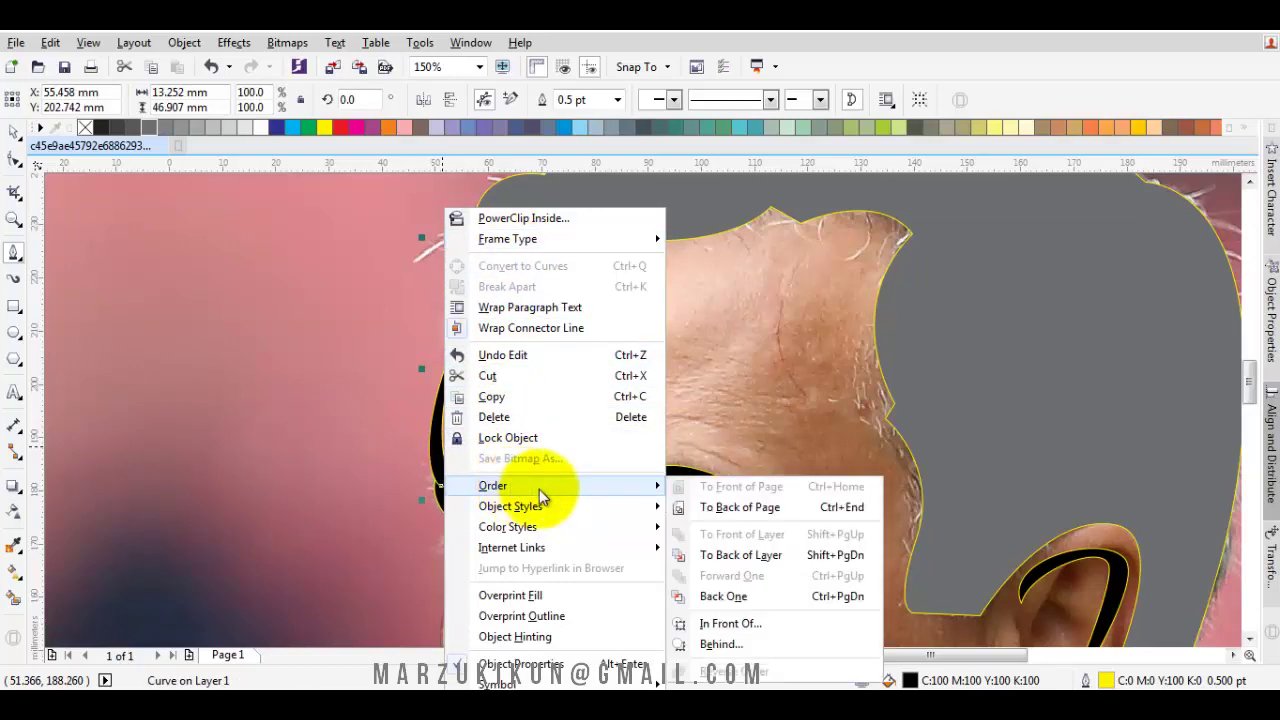
left_click(734, 623)
left_click(603, 337)
- Tidy the temple contour's top tip and its lower tip where it meets the eyebrow
scroll(420, 397, "up", 2)
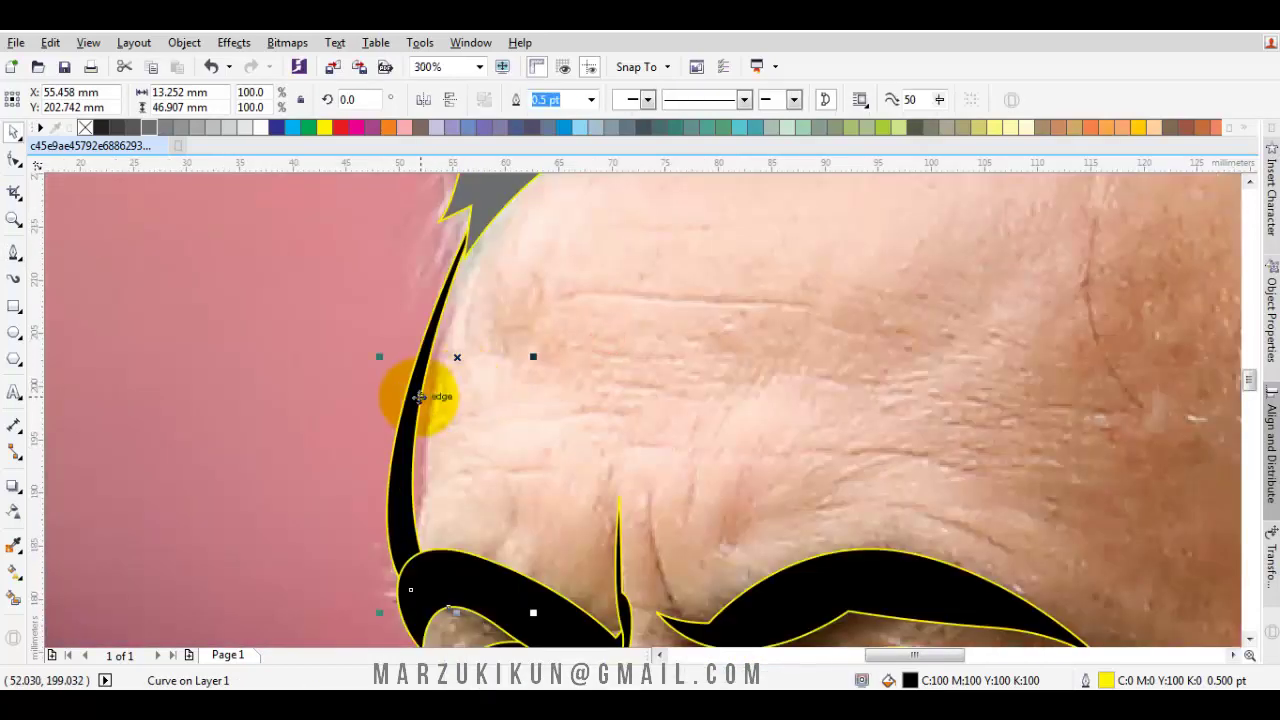
double_click(420, 397)
scroll(429, 343, "up", 1)
left_click_drag(440, 352, 449, 330)
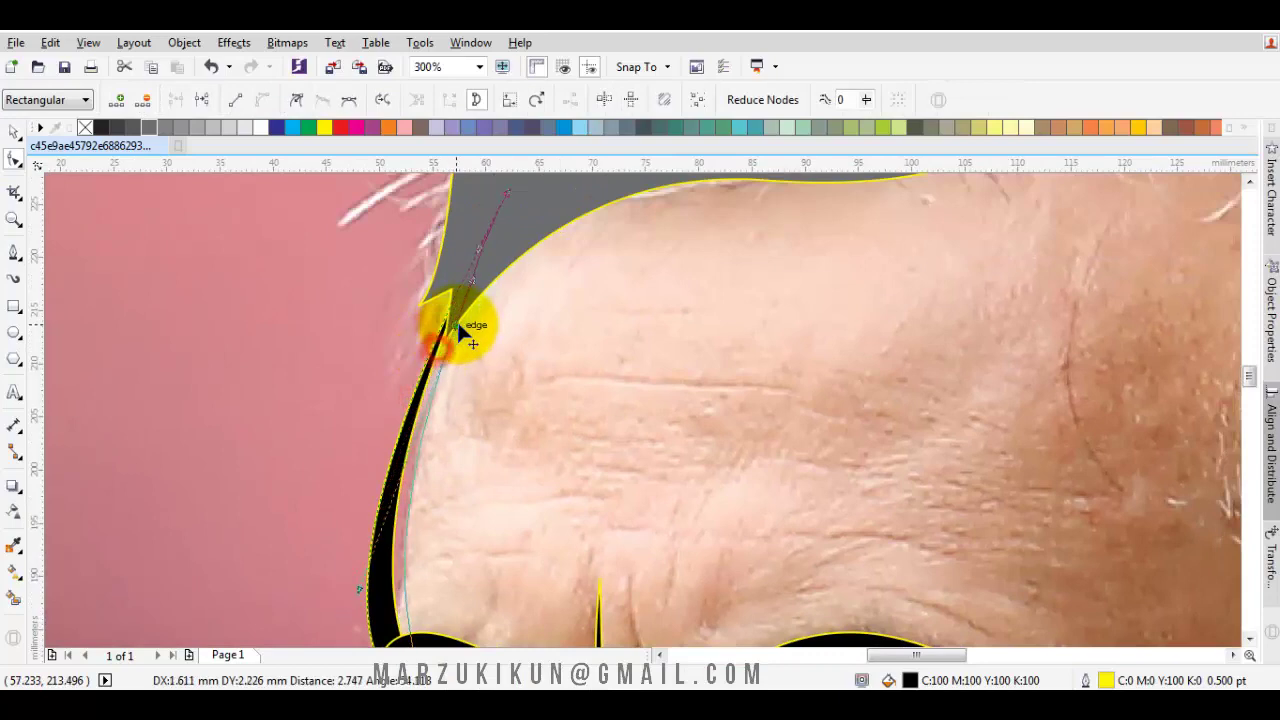
key("space")
scroll(457, 392, "down", 2)
double_click(443, 437)
scroll(452, 477, "up", 2)
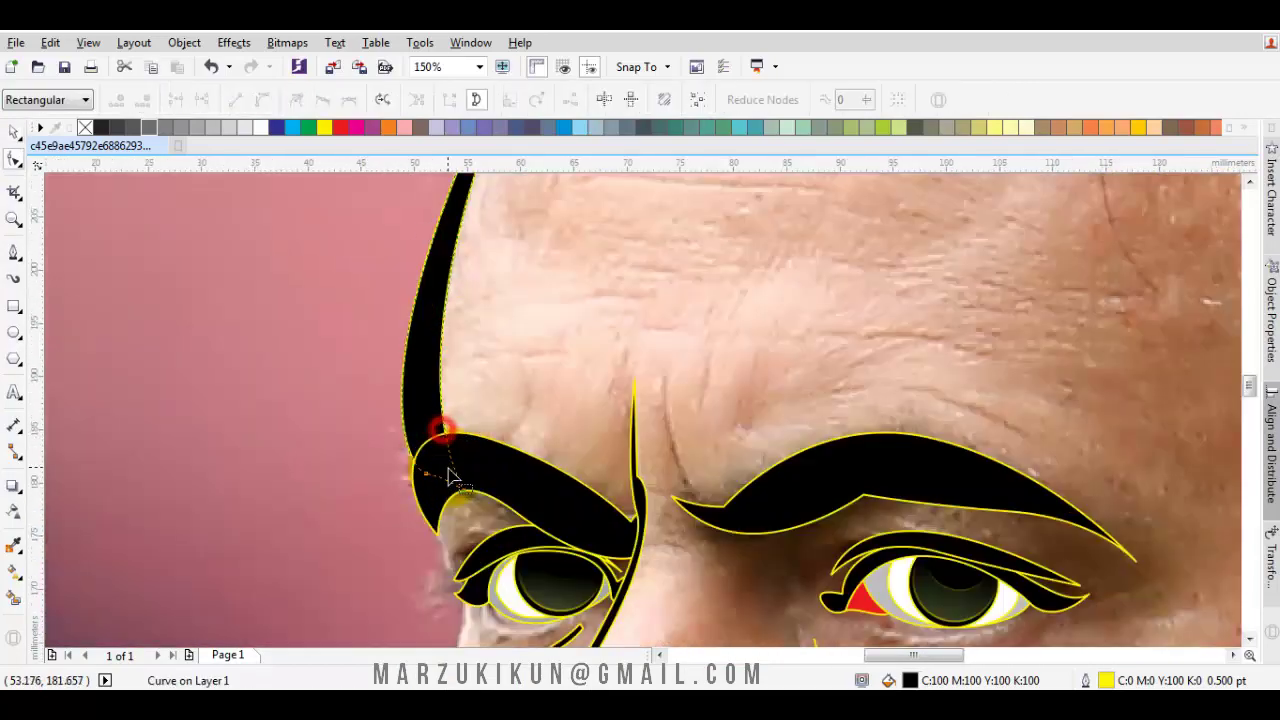
left_click_drag(429, 484, 455, 484)
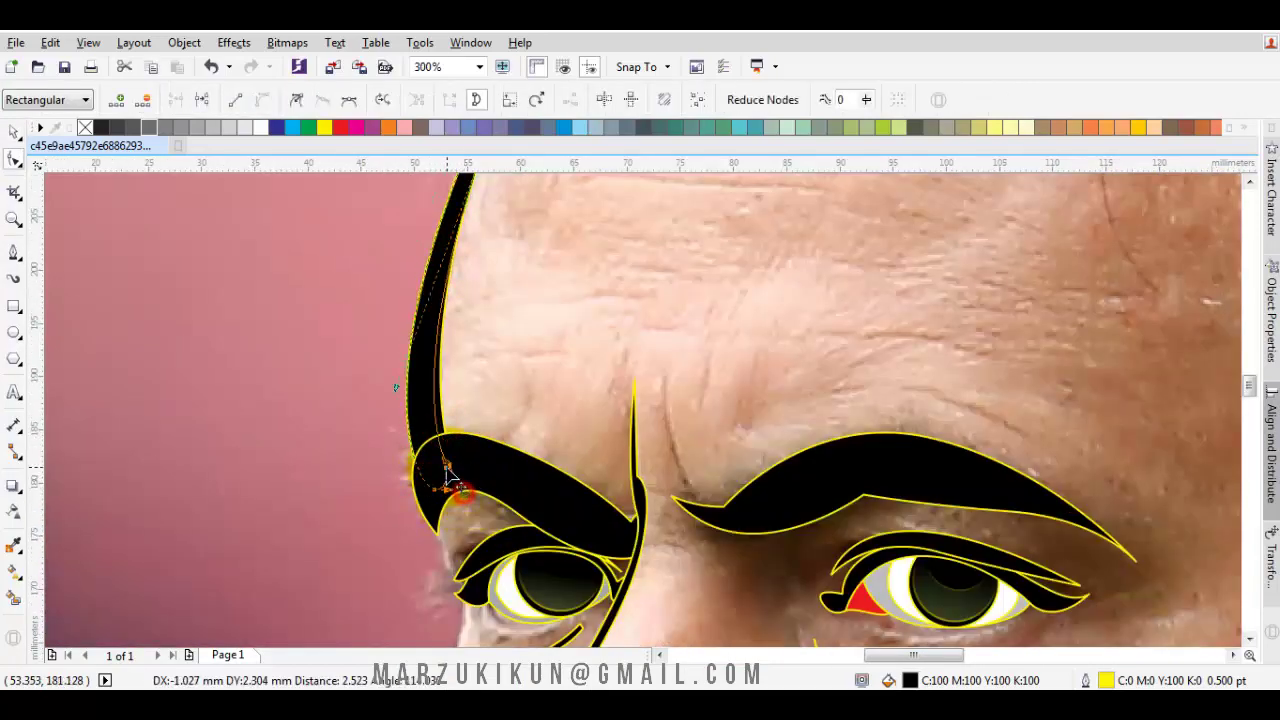
key("space")
scroll(457, 443, "down", 2)
scroll(457, 443, "up", 3)
key("F5")
- Draw a small closed black shape at the outer eye corner and place it In Front Of another shape
left_click_drag(486, 231, 444, 412)
left_click(563, 453)
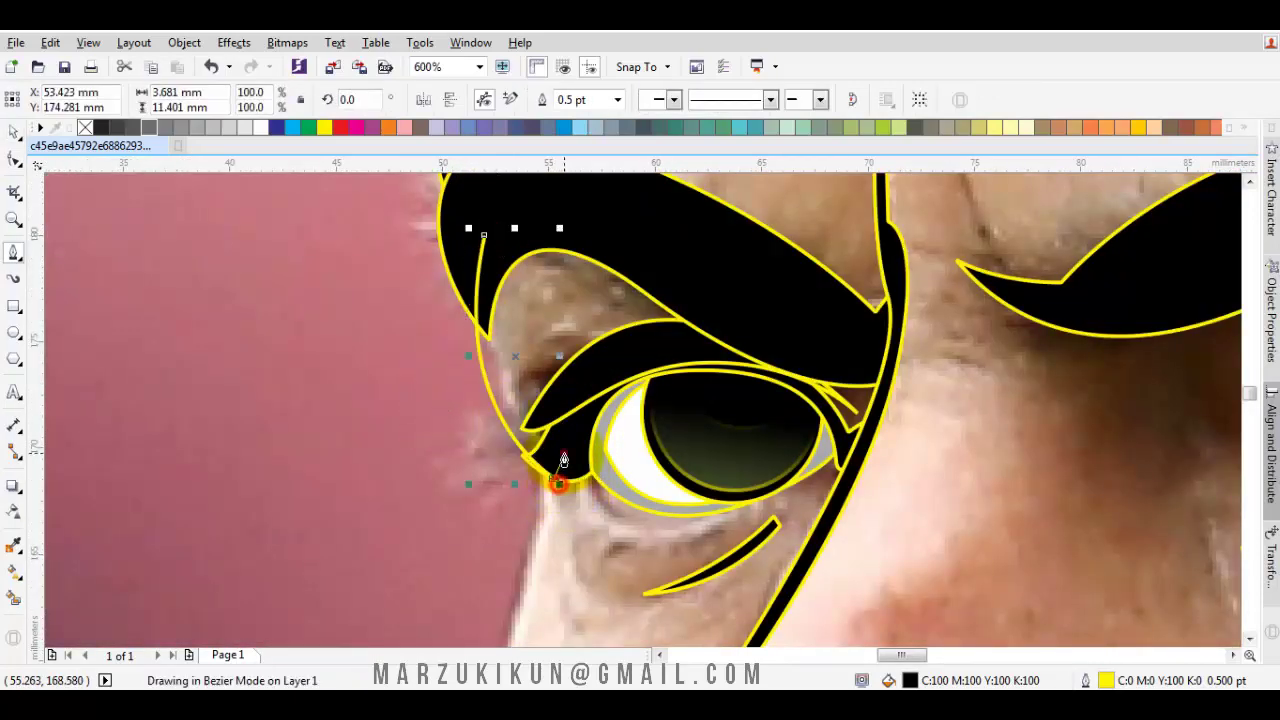
left_click_drag(484, 234, 495, 403)
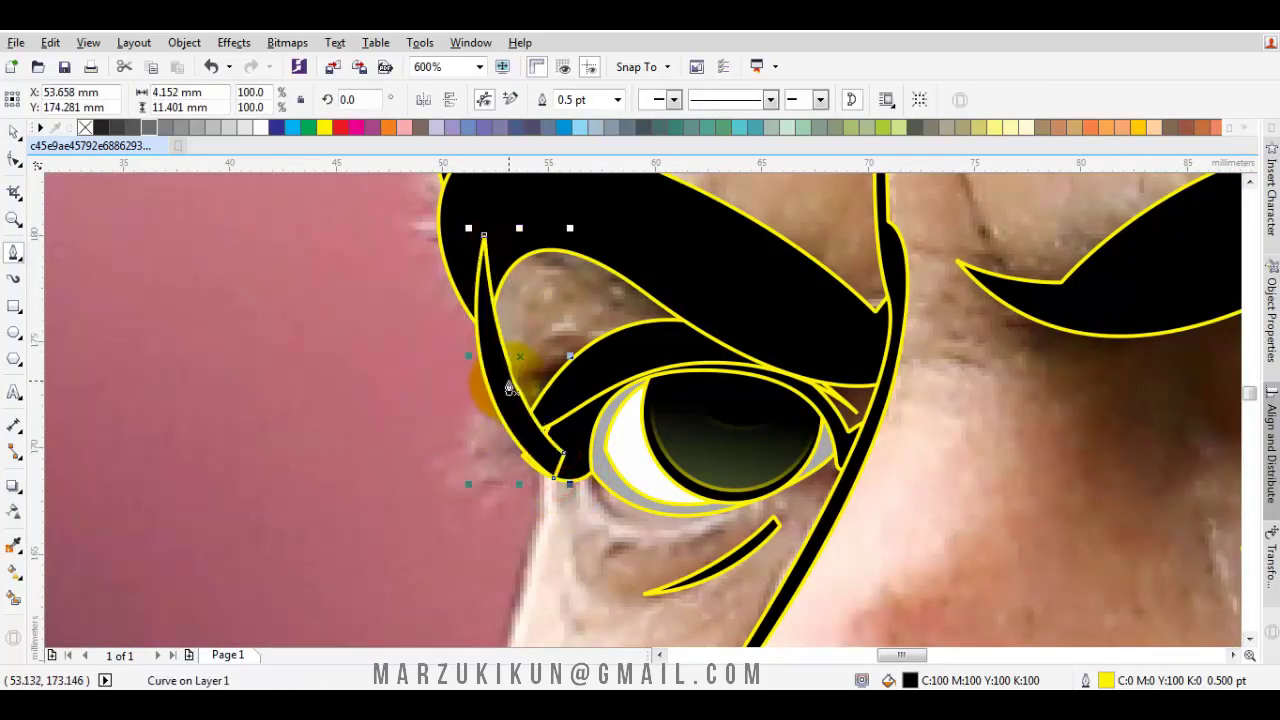
right_click(508, 400)
left_click(773, 624)
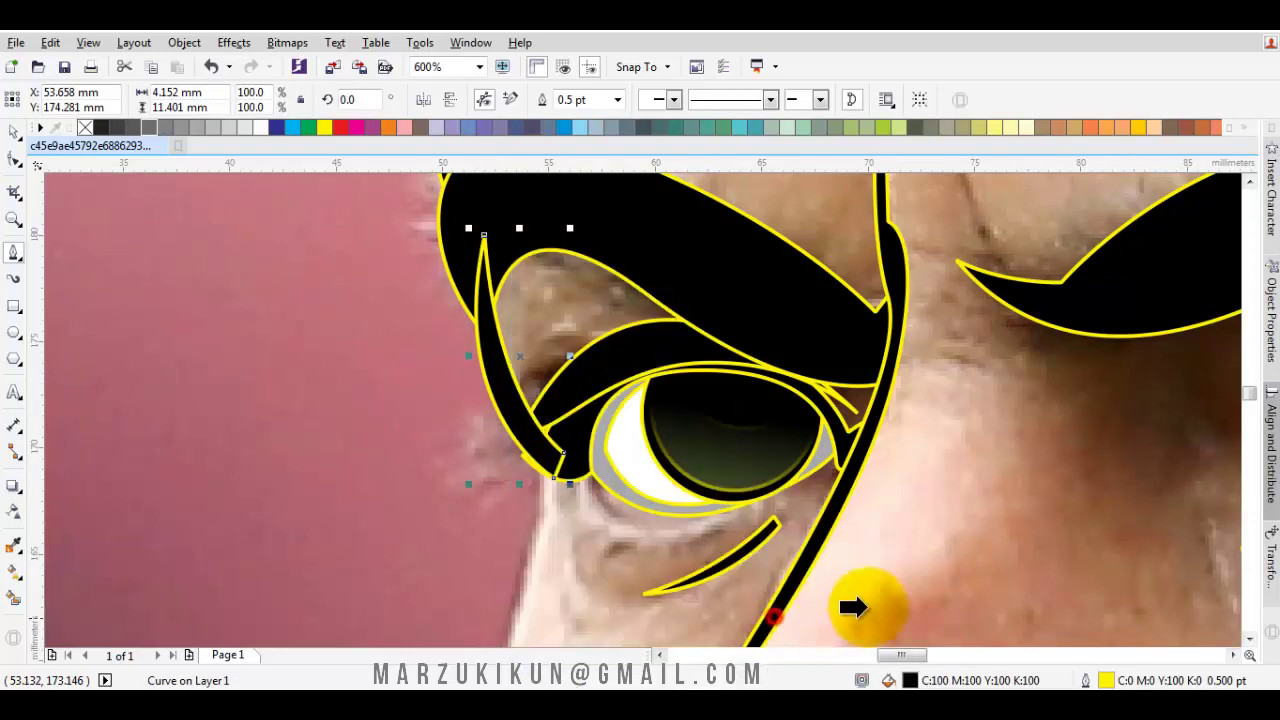
left_click(966, 583)
scroll(711, 331, "down", 3)
- Start the black contour at the face edge by the nose, curving down toward the chin
left_click(711, 331)
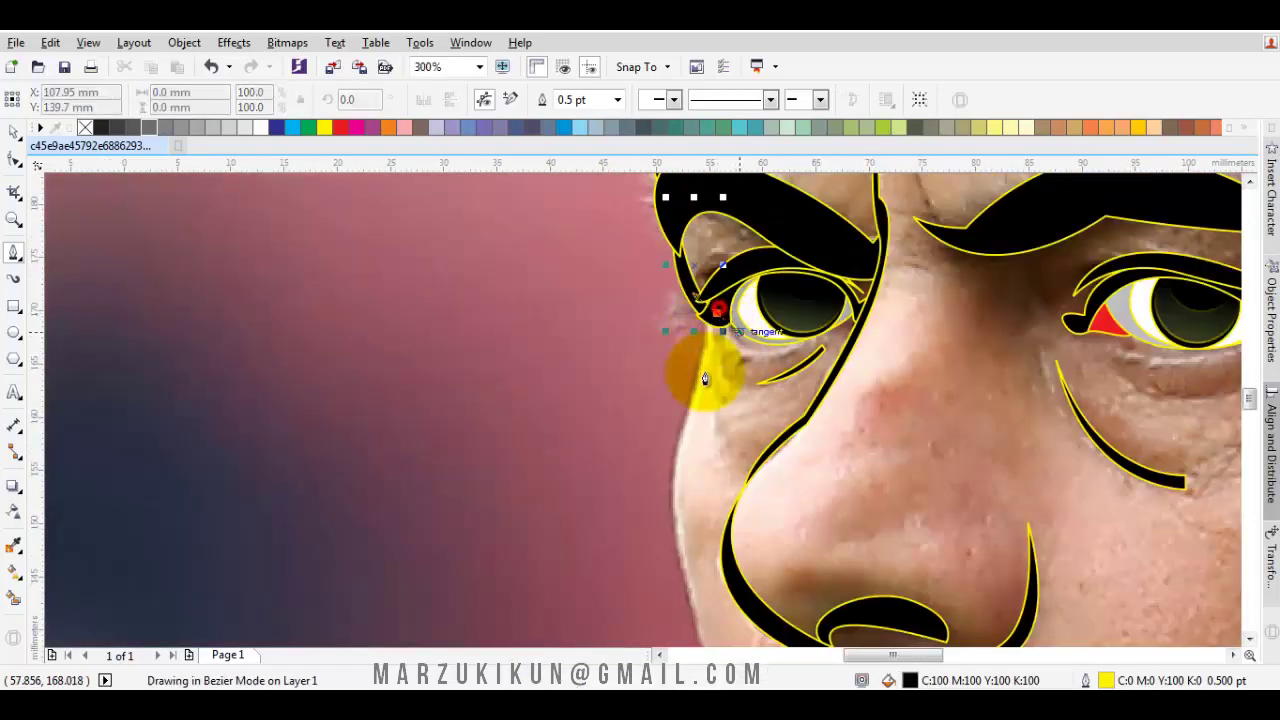
scroll(720, 355, "down", 3)
left_click_drag(740, 400, 786, 600)
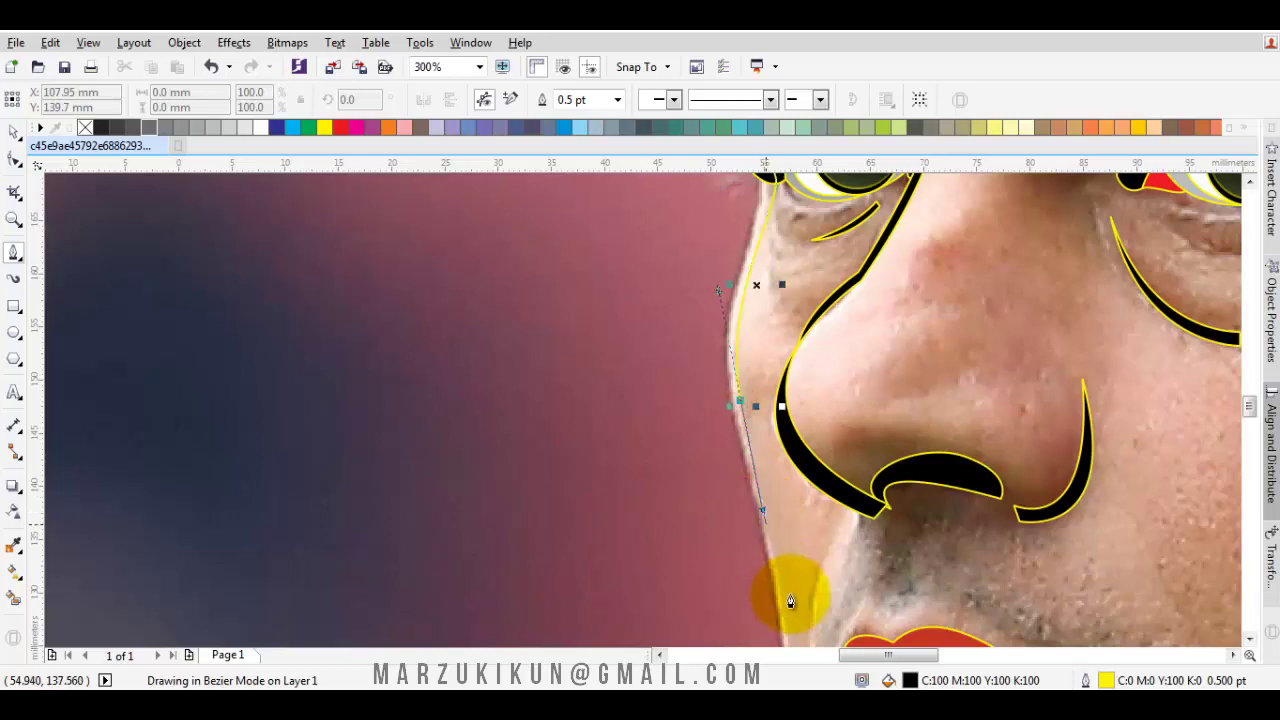
scroll(708, 357, "down", 3)
scroll(720, 428, "down", 2)
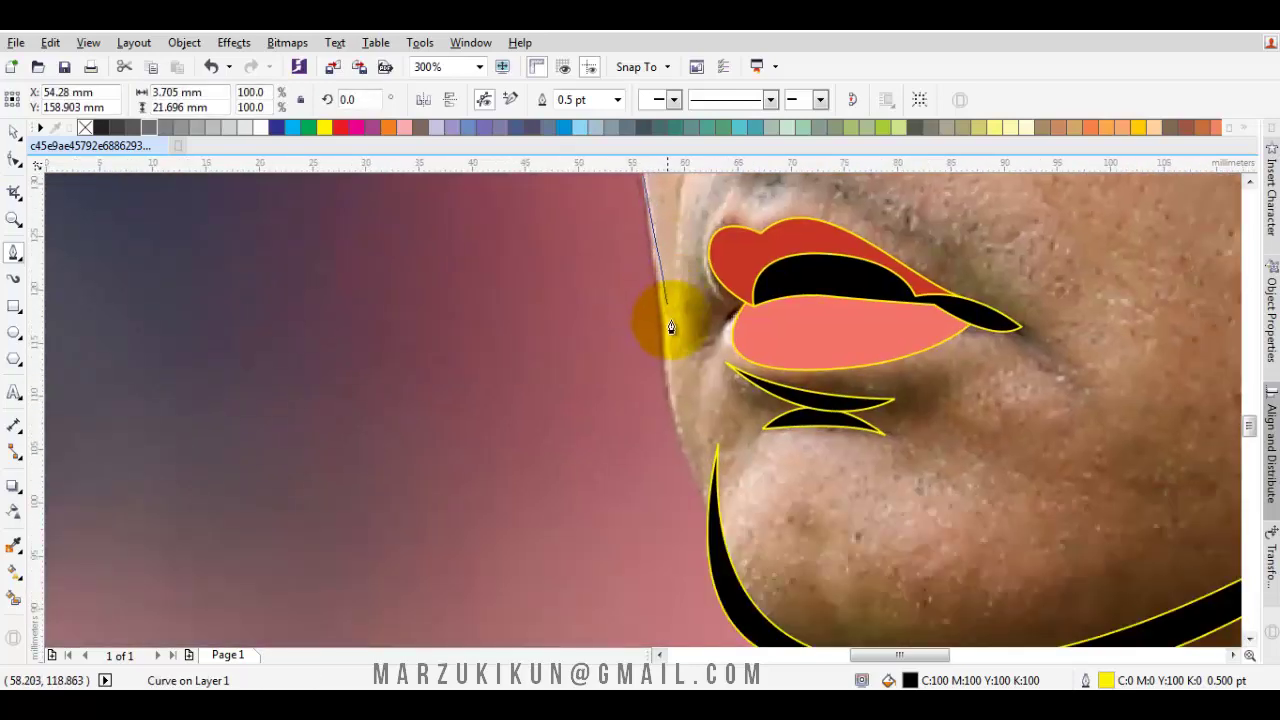
mouse_move(671, 327)
left_mouse_down()
mouse_move(686, 486)
mouse_move(702, 518)
left_mouse_up()
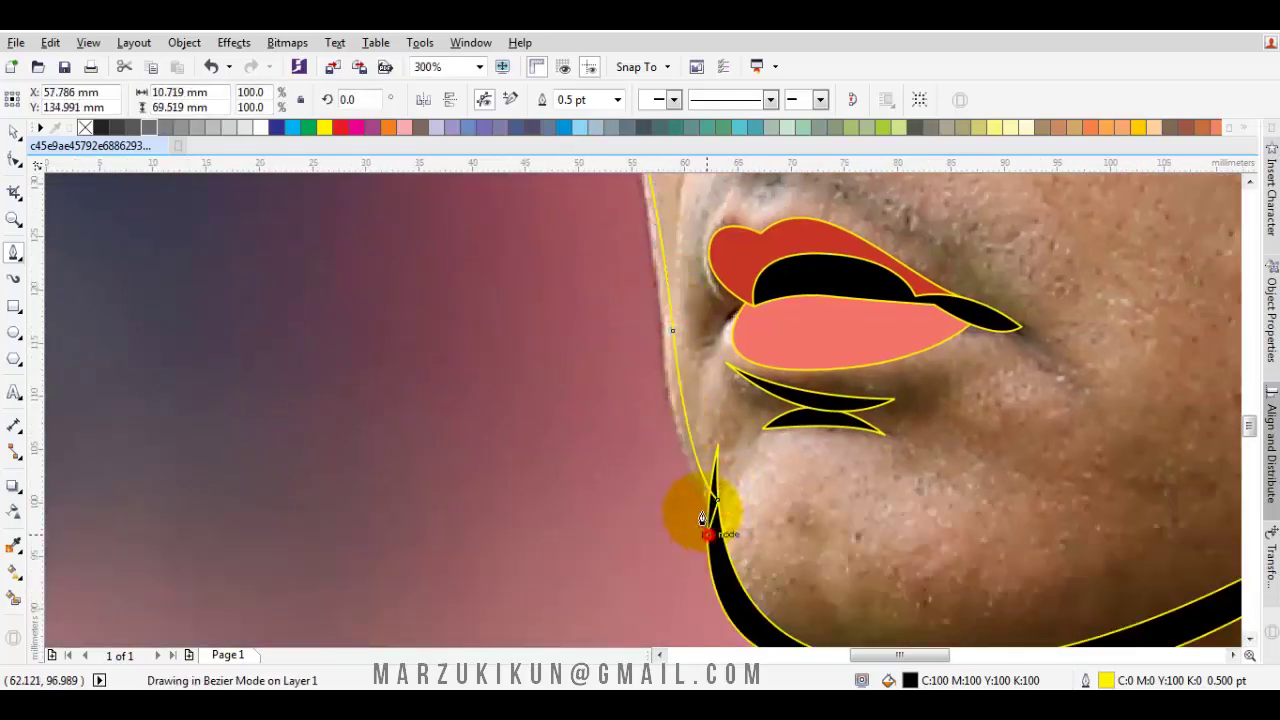
- Add curved nodes up along the cheek and temple edge beside the left eye
scroll(670, 460, "up", 2)
left_click_drag(662, 404, 655, 273)
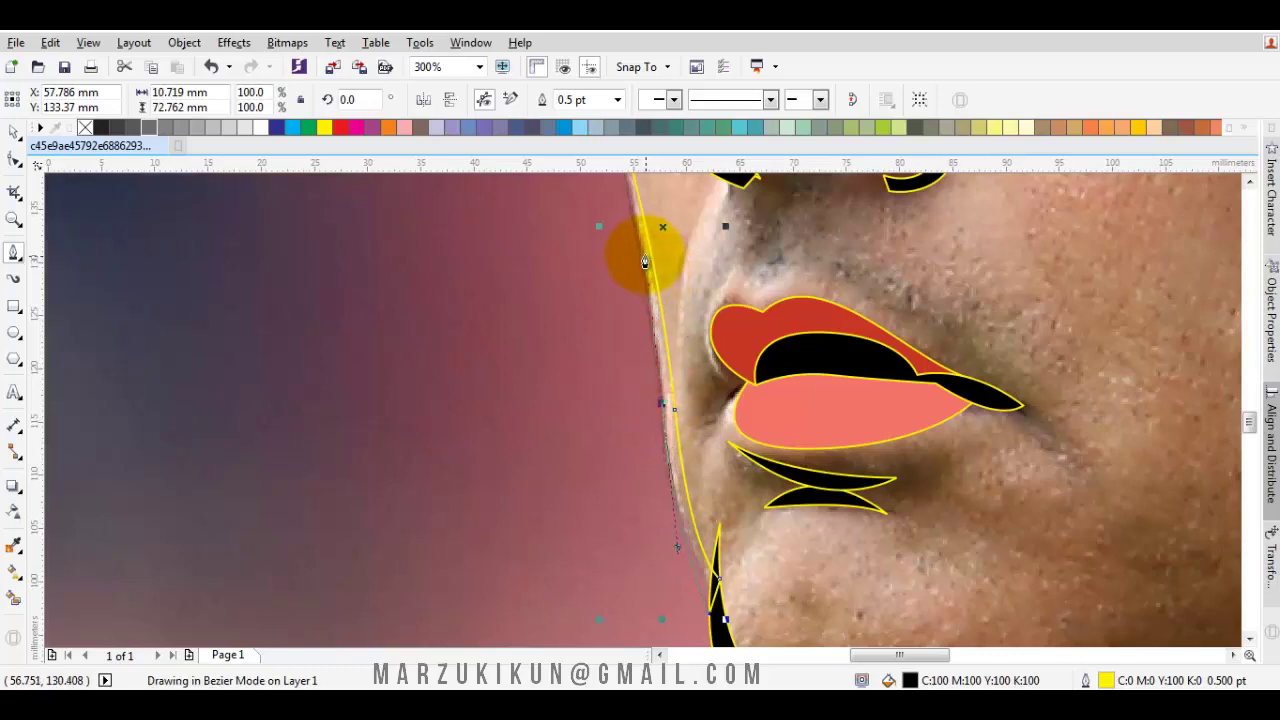
scroll(645, 262, "up", 2)
scroll(608, 470, "up", 3)
scroll(590, 380, "up", 2)
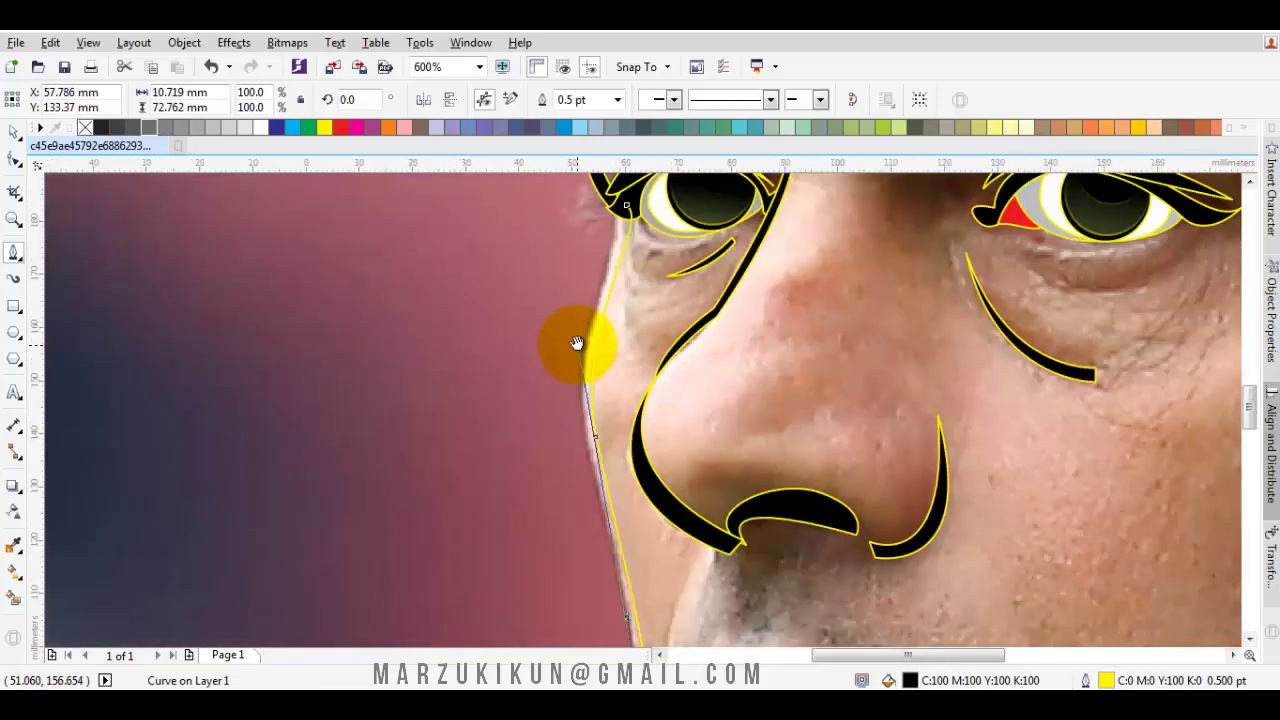
scroll(577, 343, "down", 2)
scroll(551, 423, "up", 1)
left_click_drag(562, 427, 592, 333)
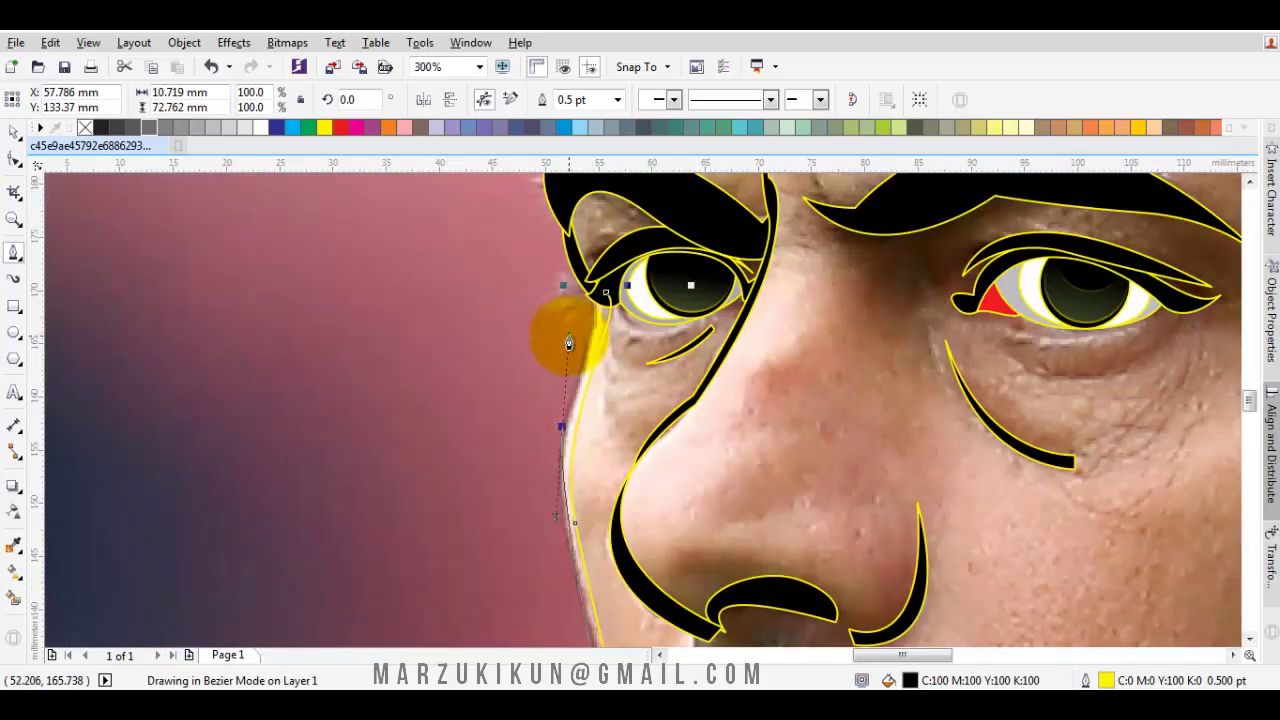
- Close the temple contour at its start node and send it Back One behind the eye
left_click(605, 292)
scroll(605, 294, "up", 2)
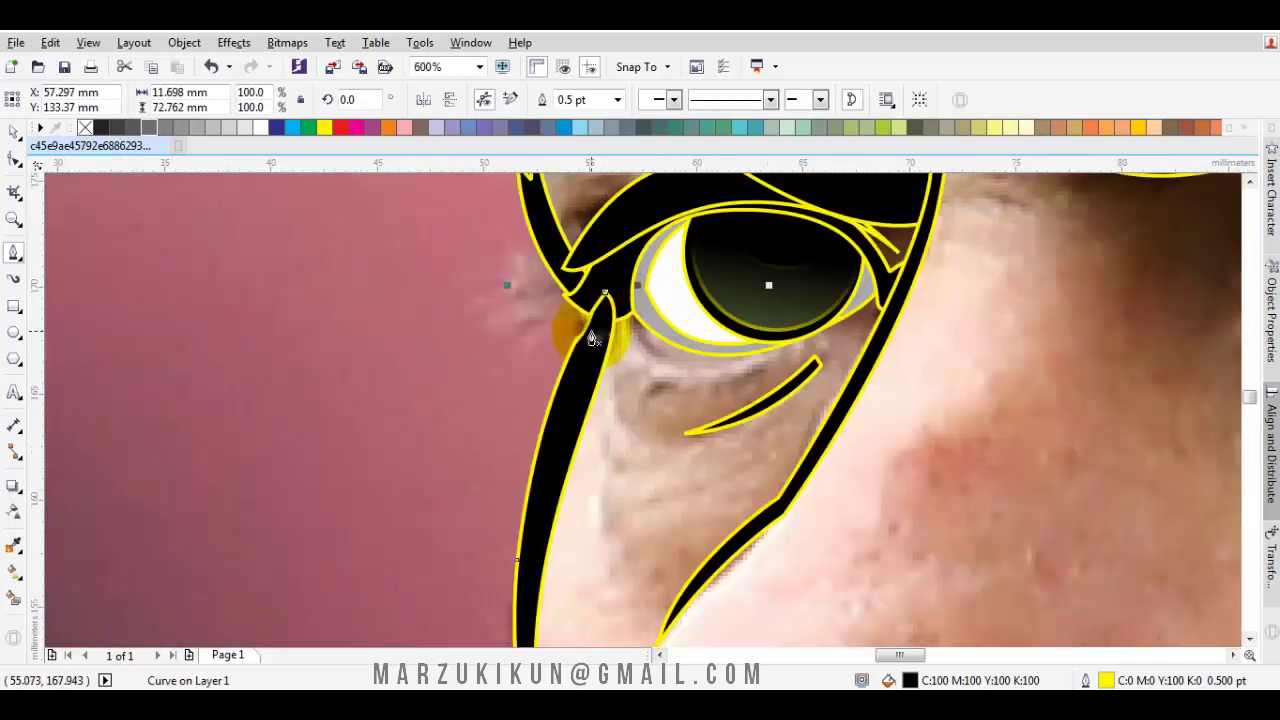
right_click(592, 338)
left_click(893, 607)
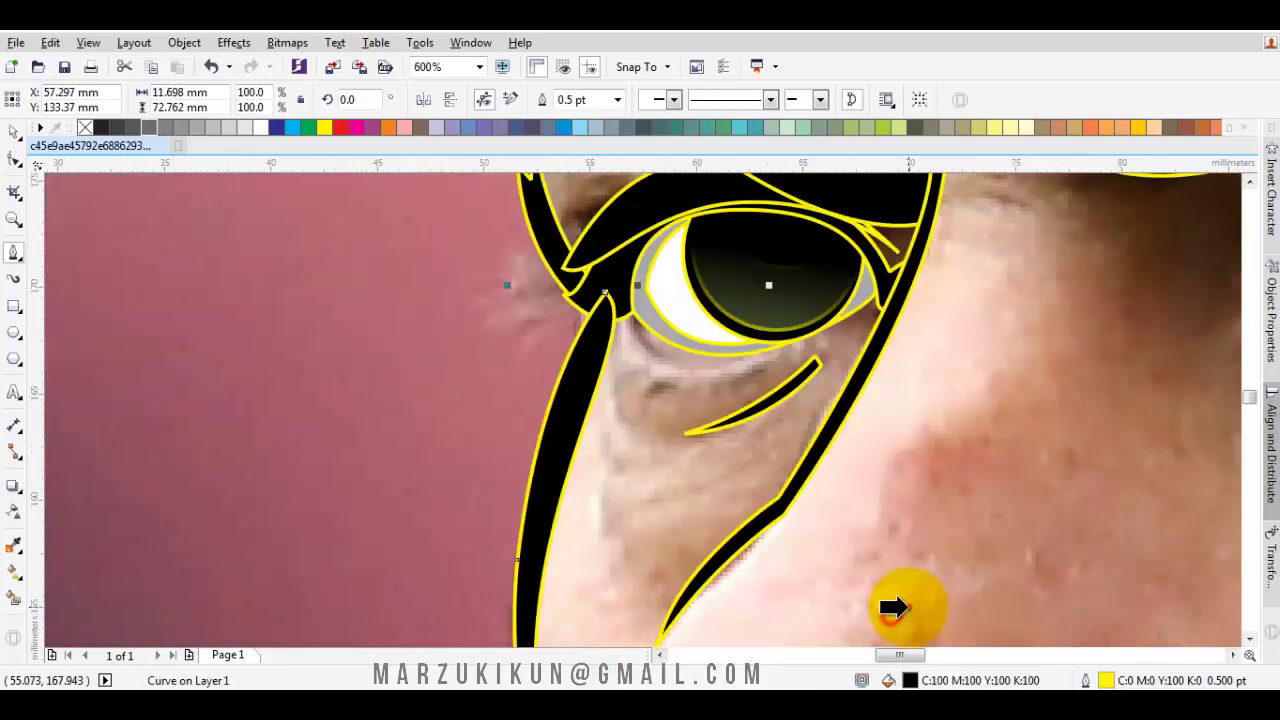
scroll(886, 586, "down", 3)
scroll(643, 271, "down", 3)
scroll(666, 357, "down", 1)
- Slide the reference photo beside the page to check the drawing, then undo the move
scroll(458, 388, "down", 2)
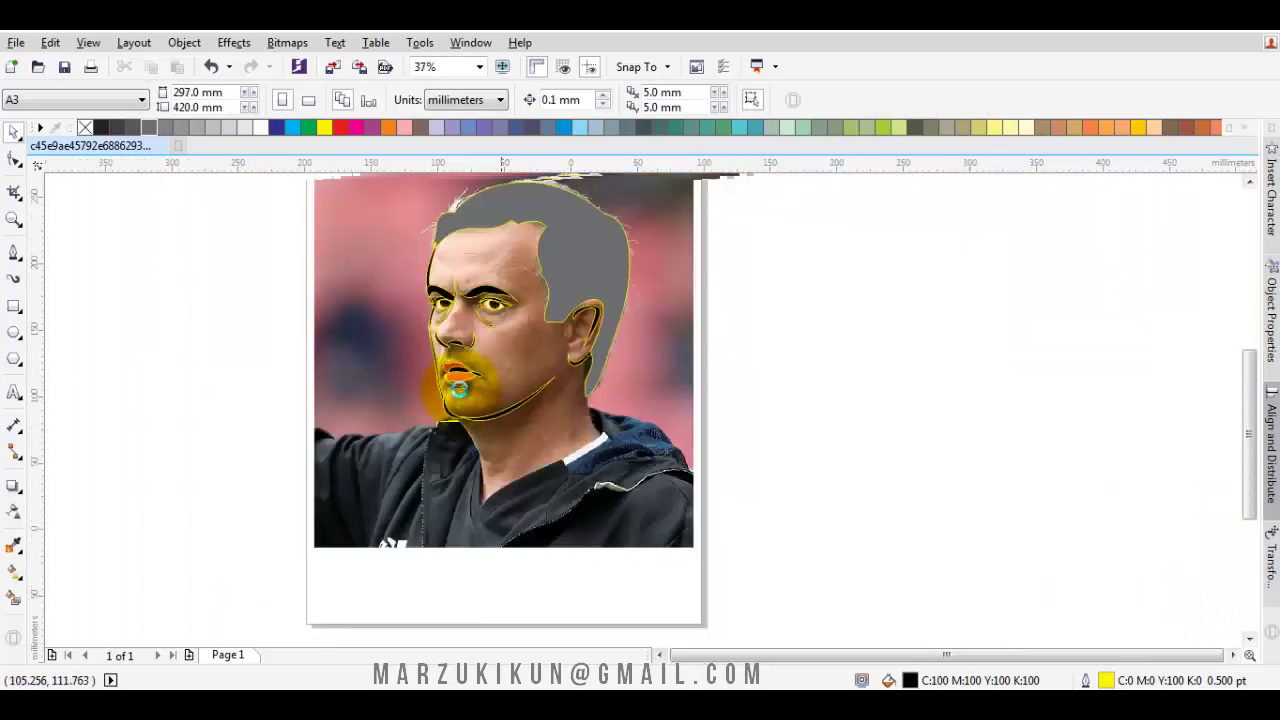
left_click_drag(458, 388, 942, 388)
left_click(551, 449)
scroll(548, 408, "up", 1)
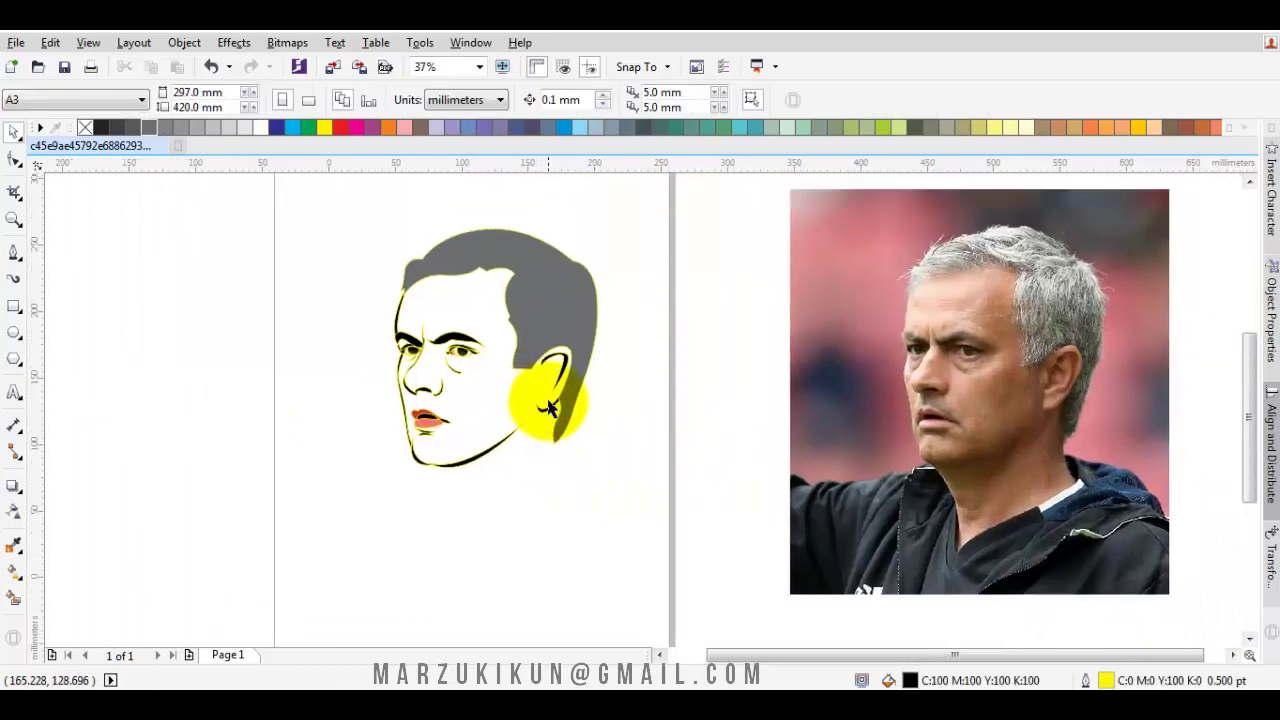
key("ctrl+z")
scroll(514, 449, "up", 2)
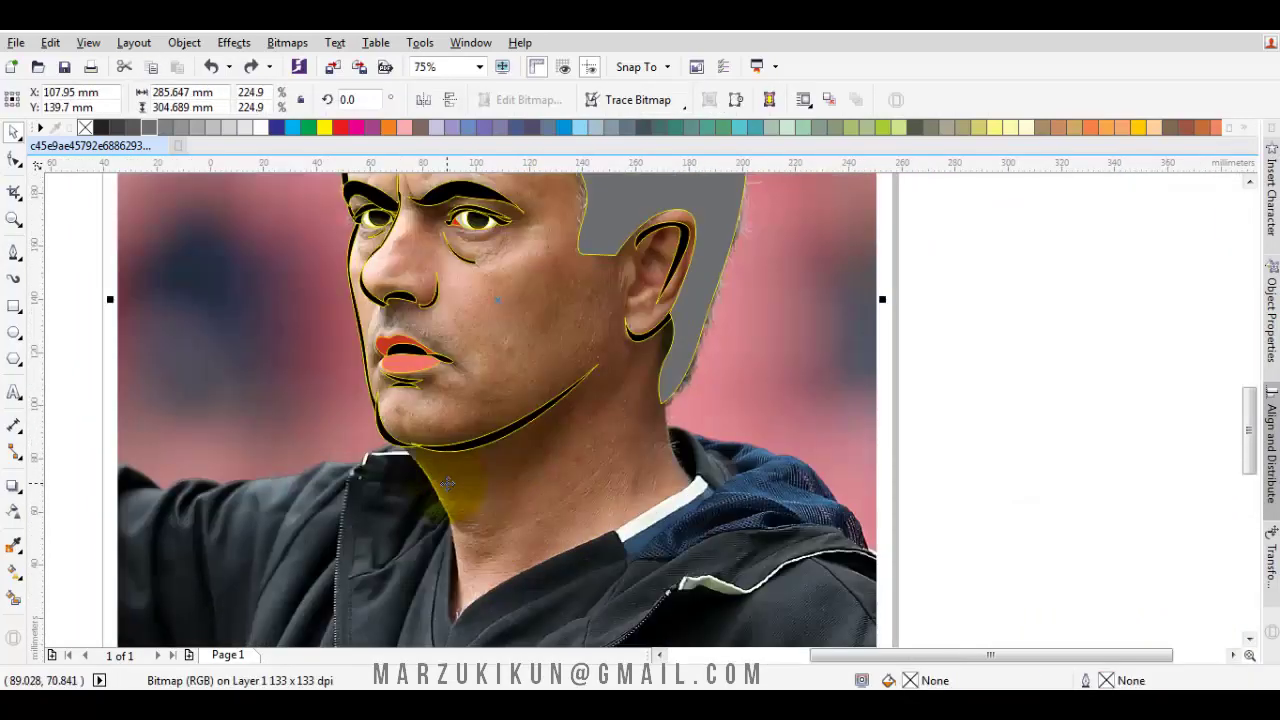
scroll(505, 400, "up", 1)
scroll(501, 365, "up", 1)
- Trace the neck line down from the jaw and curve it back up toward the ear
left_click_drag(424, 314, 524, 325)
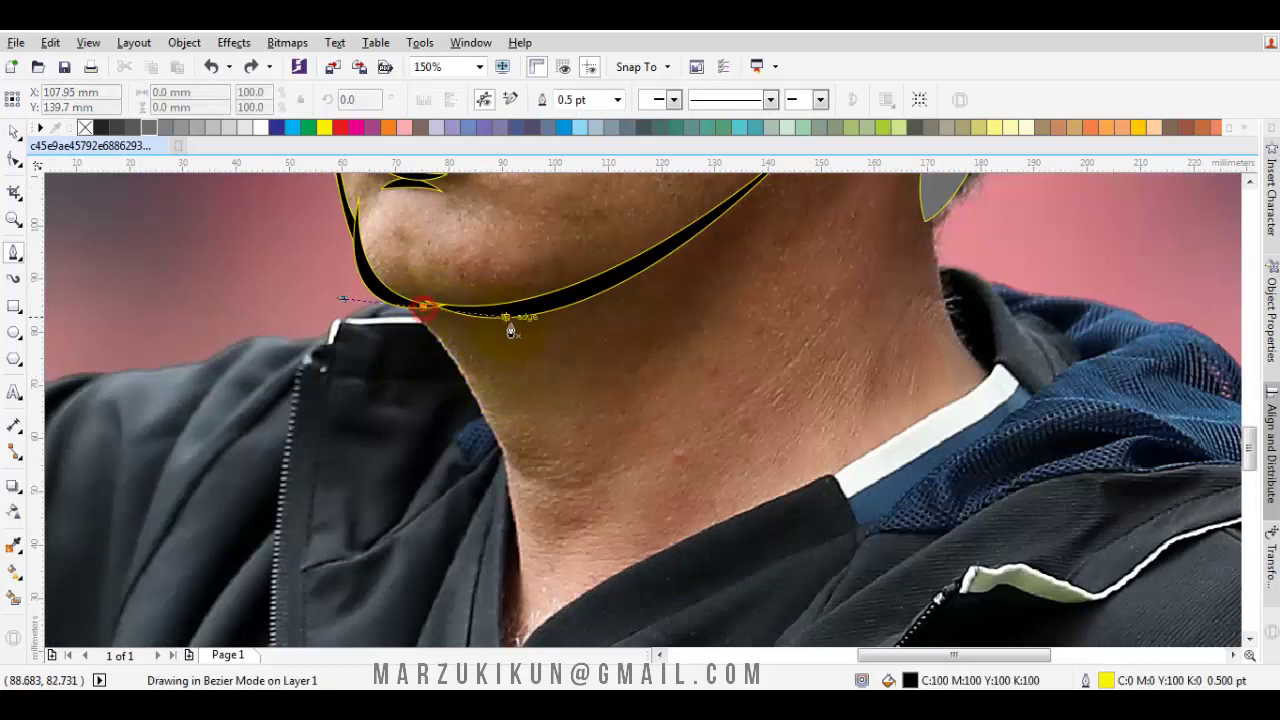
scroll(549, 374, "down", 1)
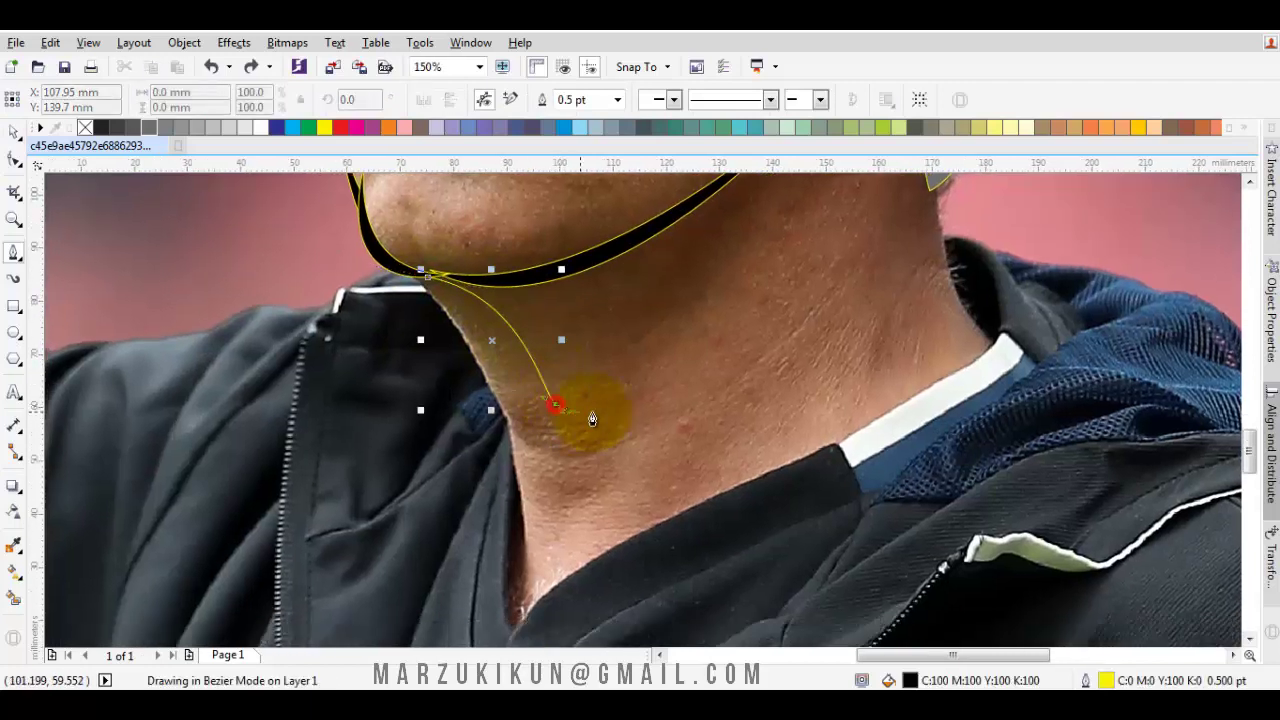
left_click_drag(592, 419, 628, 435)
left_click(660, 477)
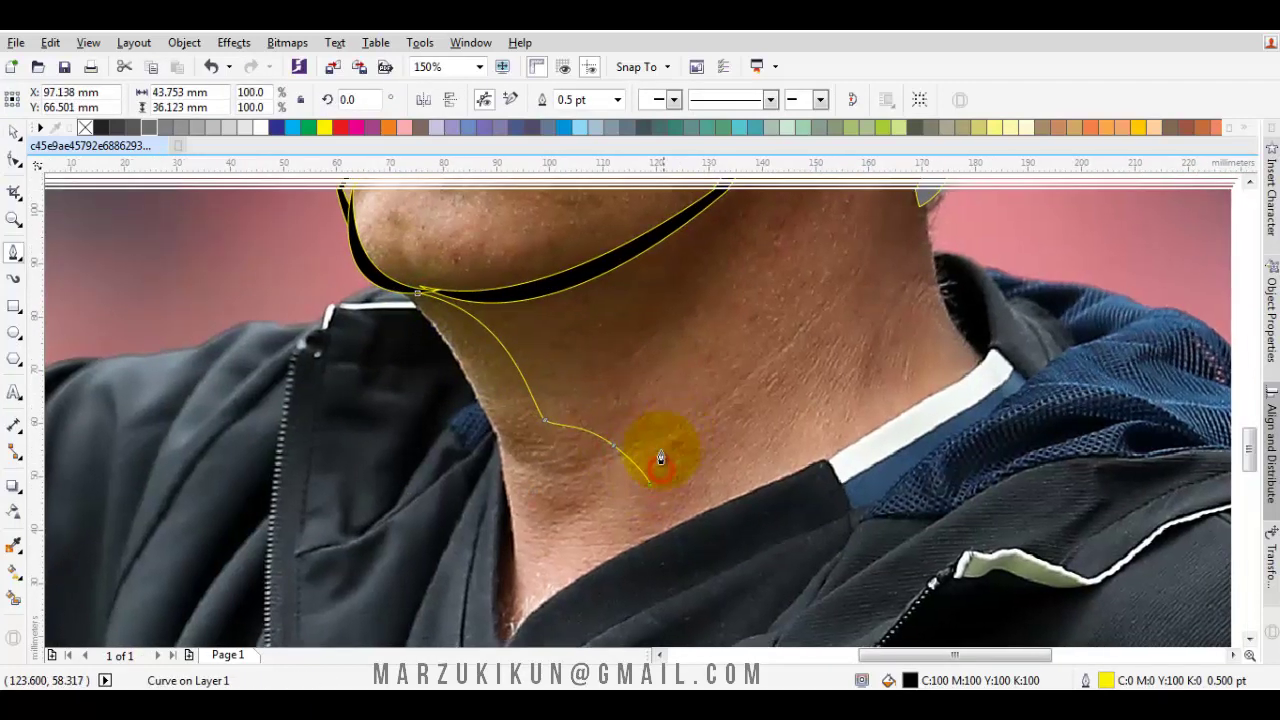
scroll(543, 523, "right", 5)
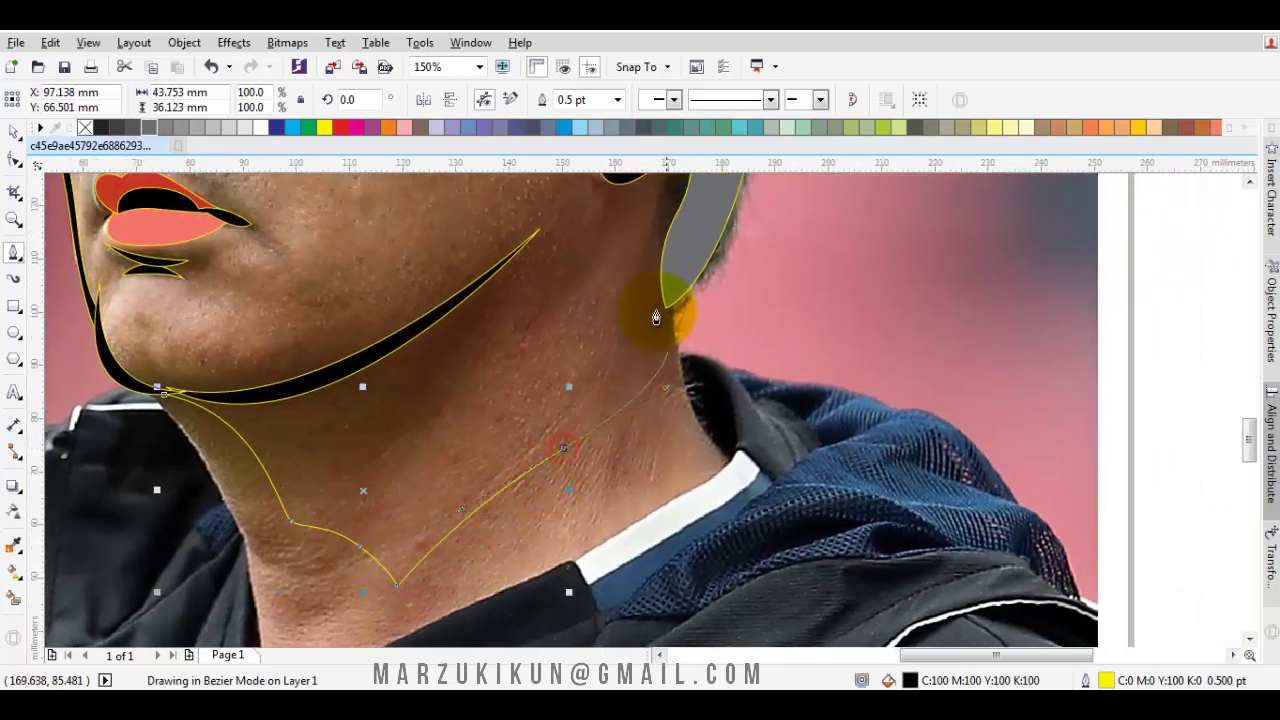
scroll(656, 317, "right", 3)
left_click(551, 420)
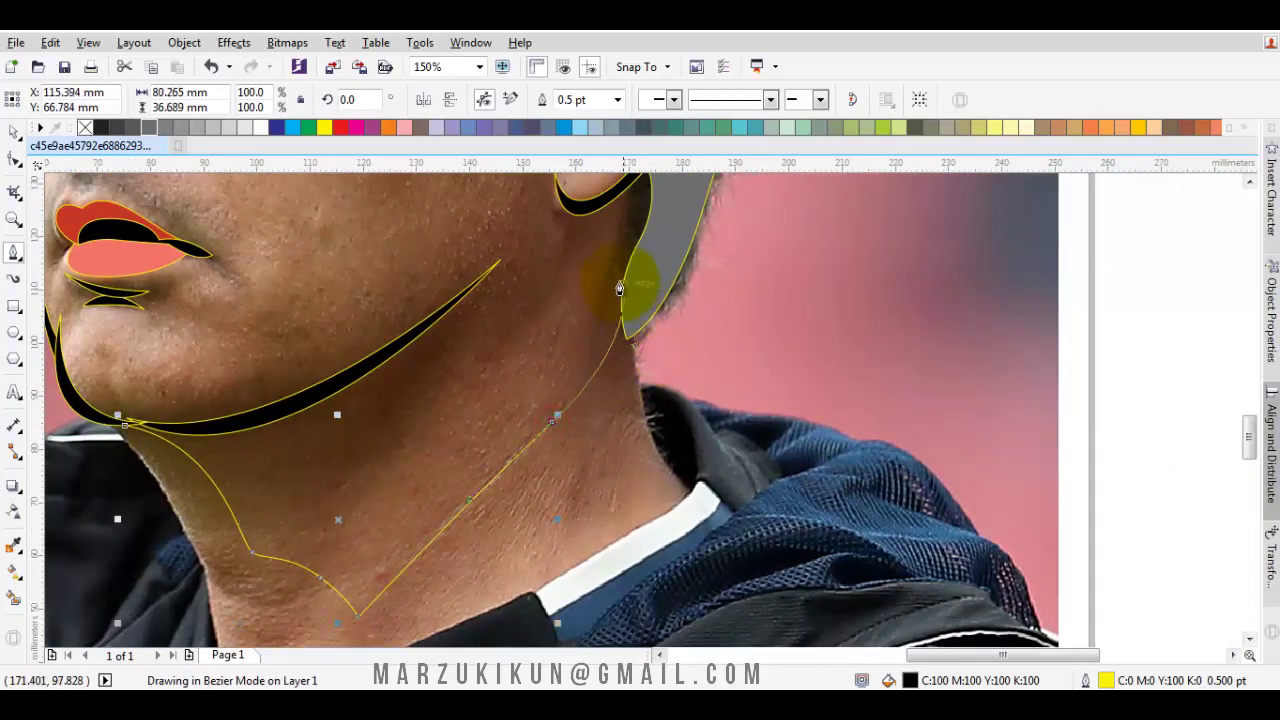
left_click_drag(628, 342, 597, 424)
- Add the bottom point of the neck V, return to the jaw corner, and finish the outline
scroll(565, 405, "down", 2)
scroll(565, 405, "left", 1)
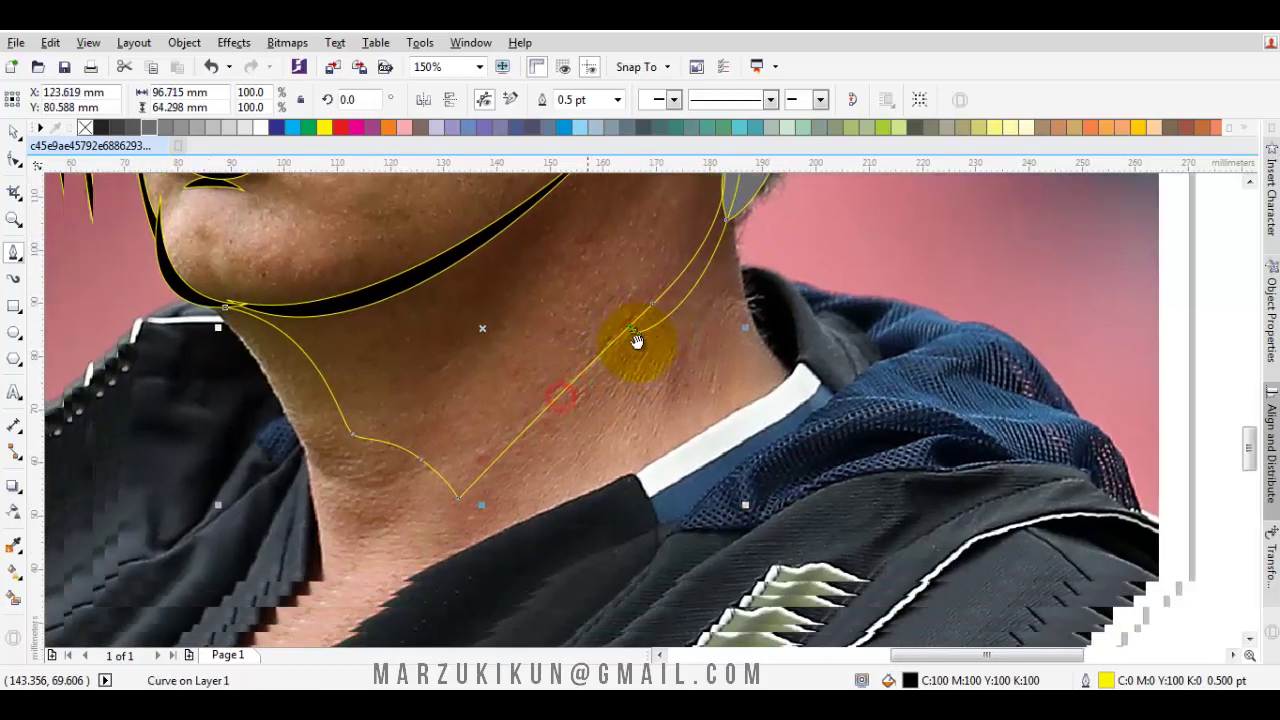
scroll(686, 291, "up", 2)
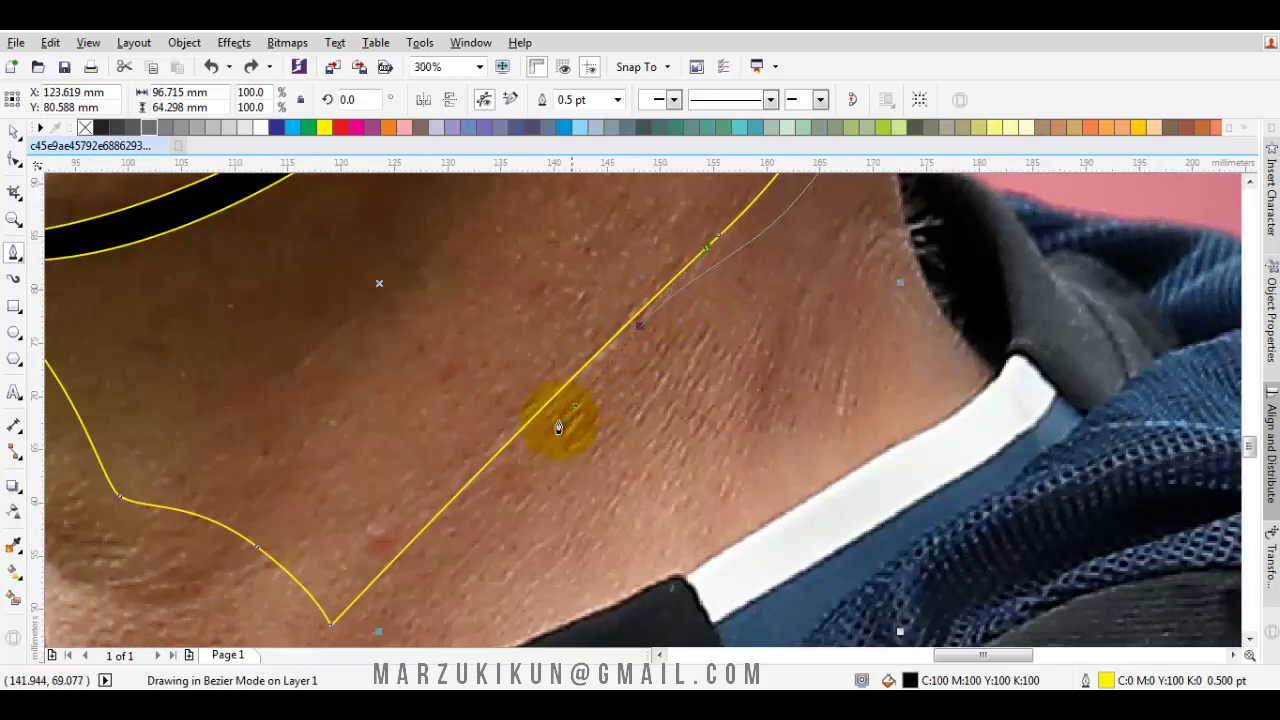
scroll(558, 428, "down", 2)
scroll(558, 428, "left", 2)
left_click(516, 452)
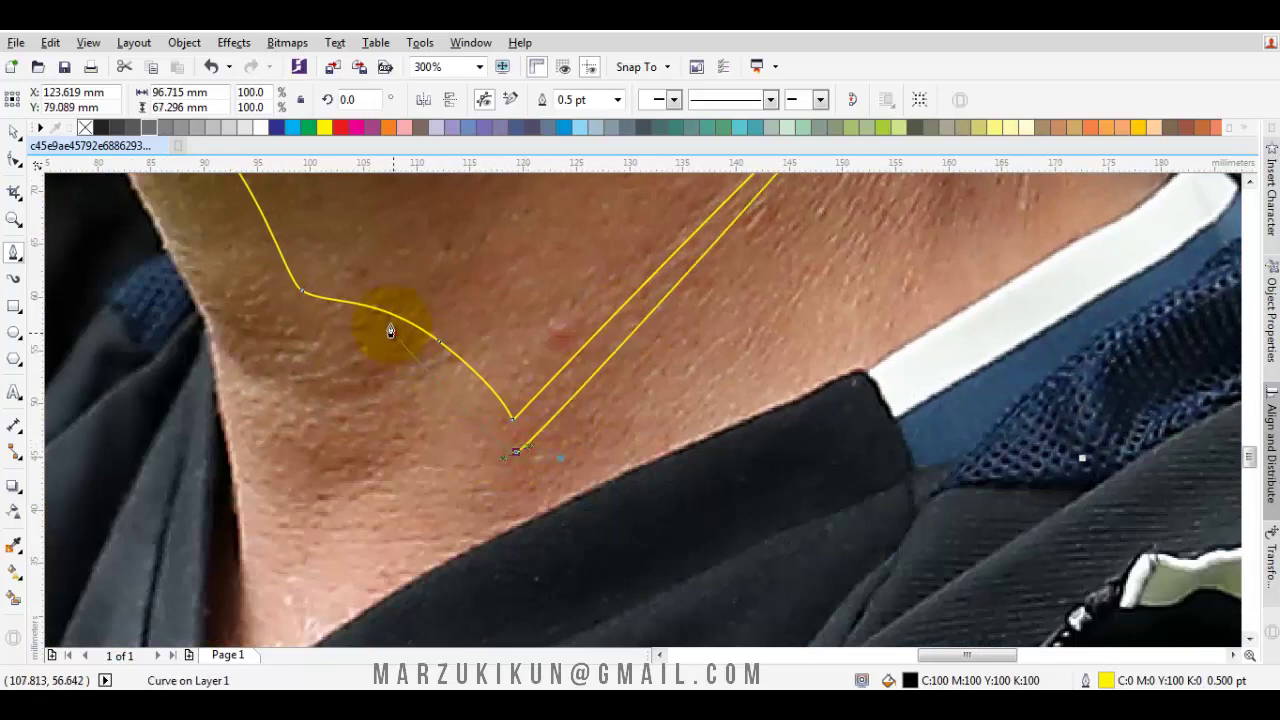
scroll(271, 295, "up", 2)
scroll(277, 351, "left", 1)
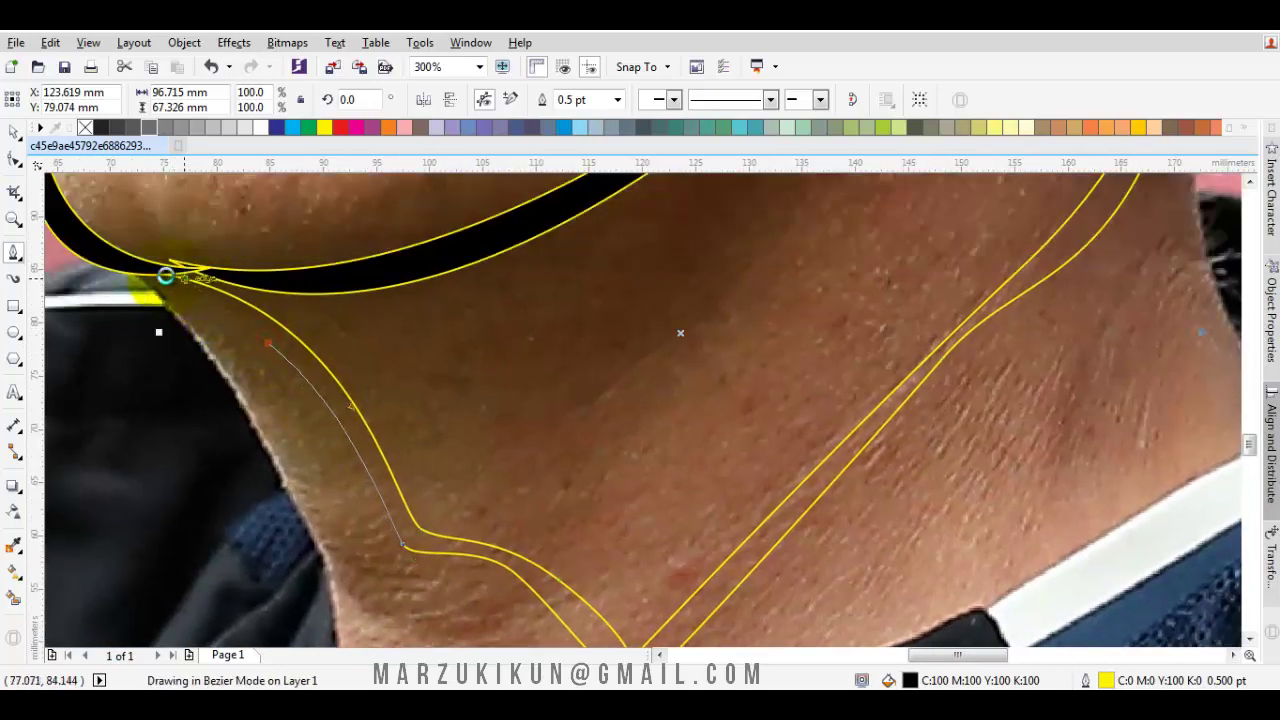
left_click(113, 268)
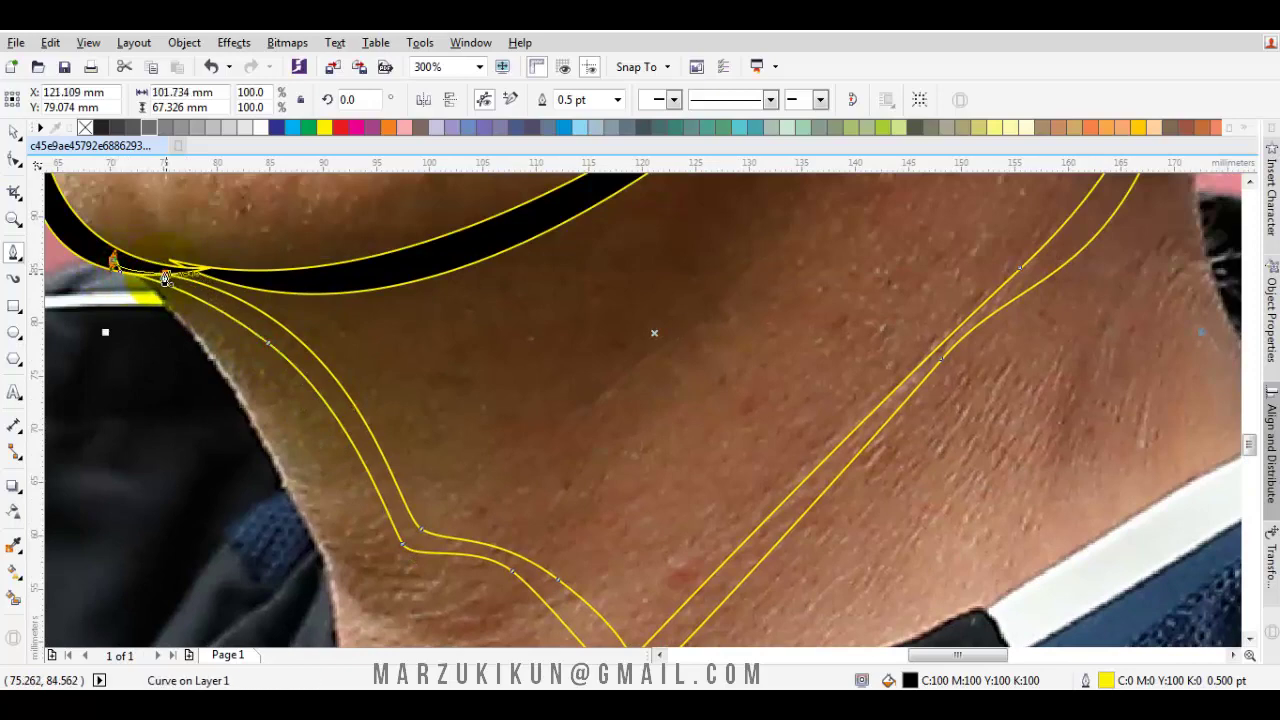
scroll(143, 260, "down", 4)
key("space")
scroll(300, 330, "down", 1)
- With the Bezier tool, draw a rounded curve looping beneath the neck V's bottom point across the throat
scroll(400, 380, "down", 2)
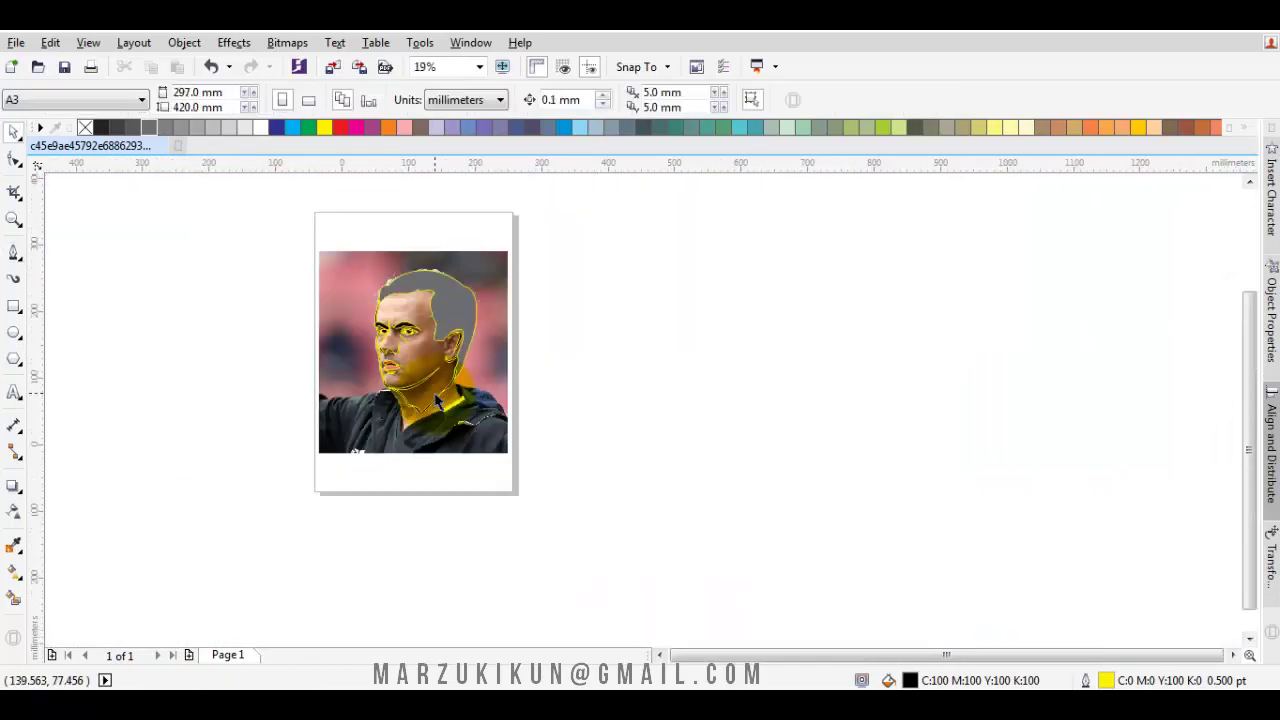
scroll(442, 414, "up", 2)
scroll(443, 400, "up", 1)
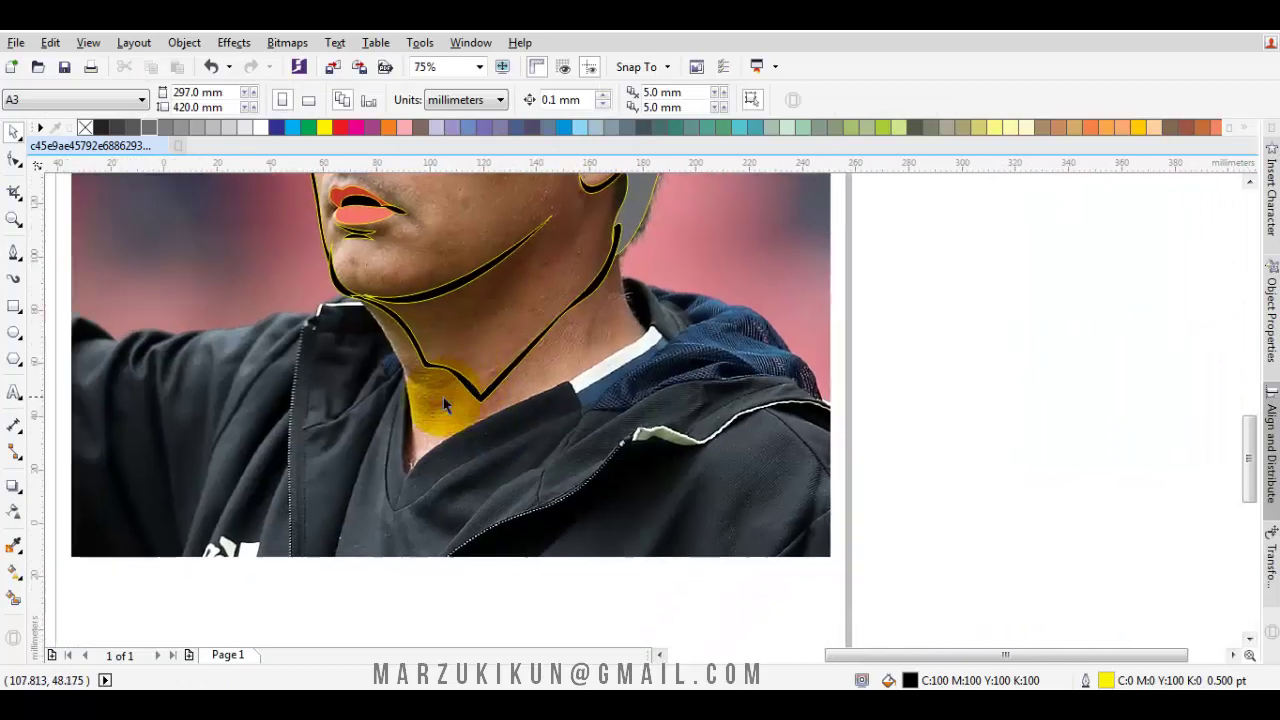
scroll(443, 397, "up", 1)
key("space")
scroll(425, 372, "down", 1)
scroll(425, 372, "up", 1)
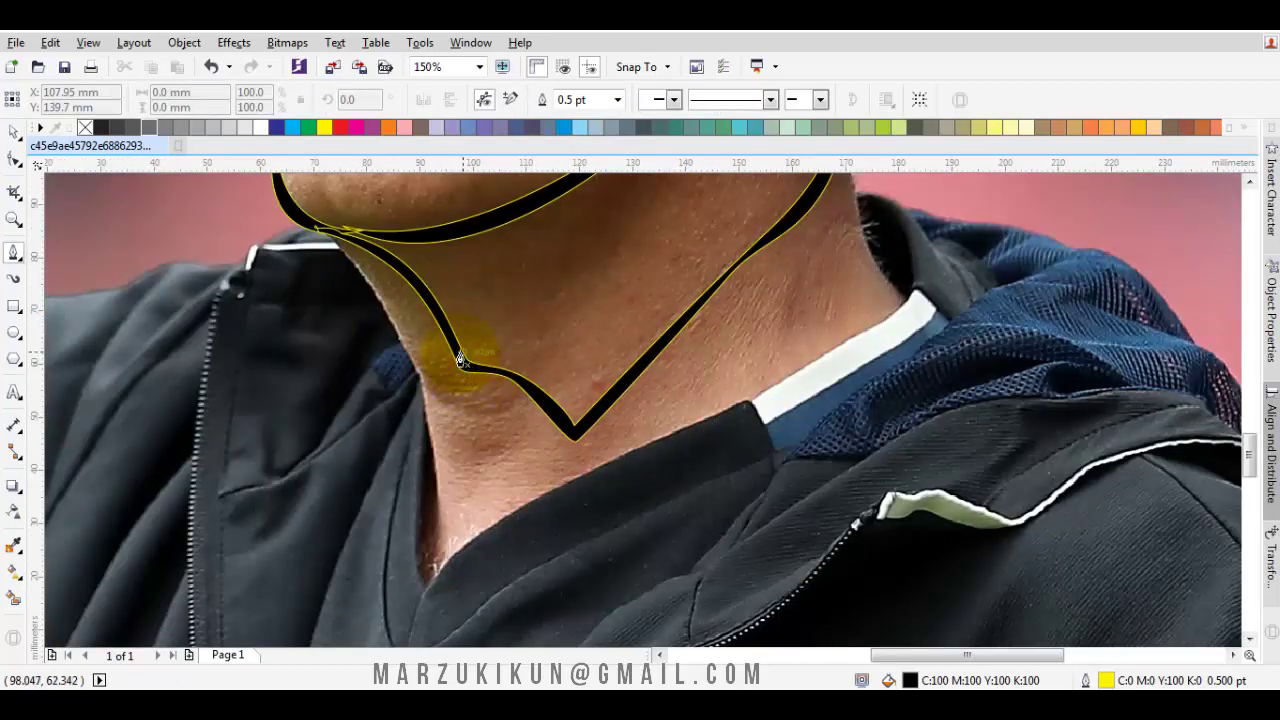
left_click_drag(424, 402, 596, 486)
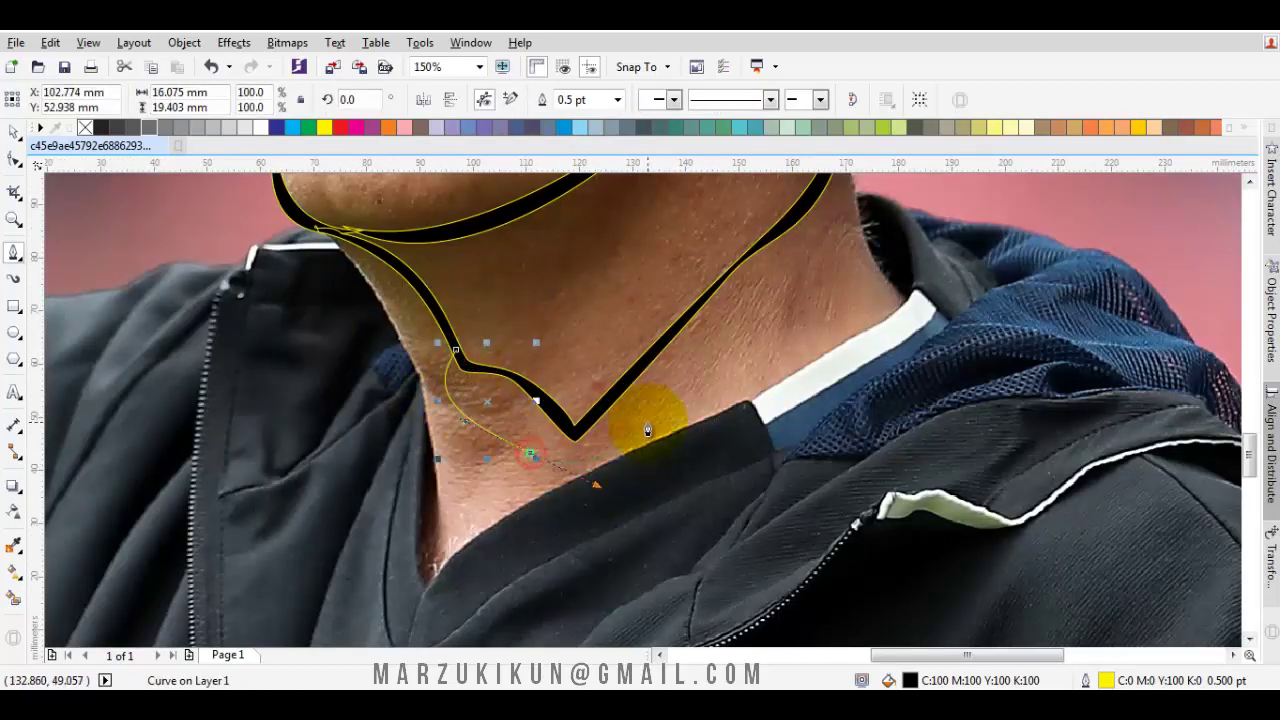
left_click_drag(658, 420, 690, 382)
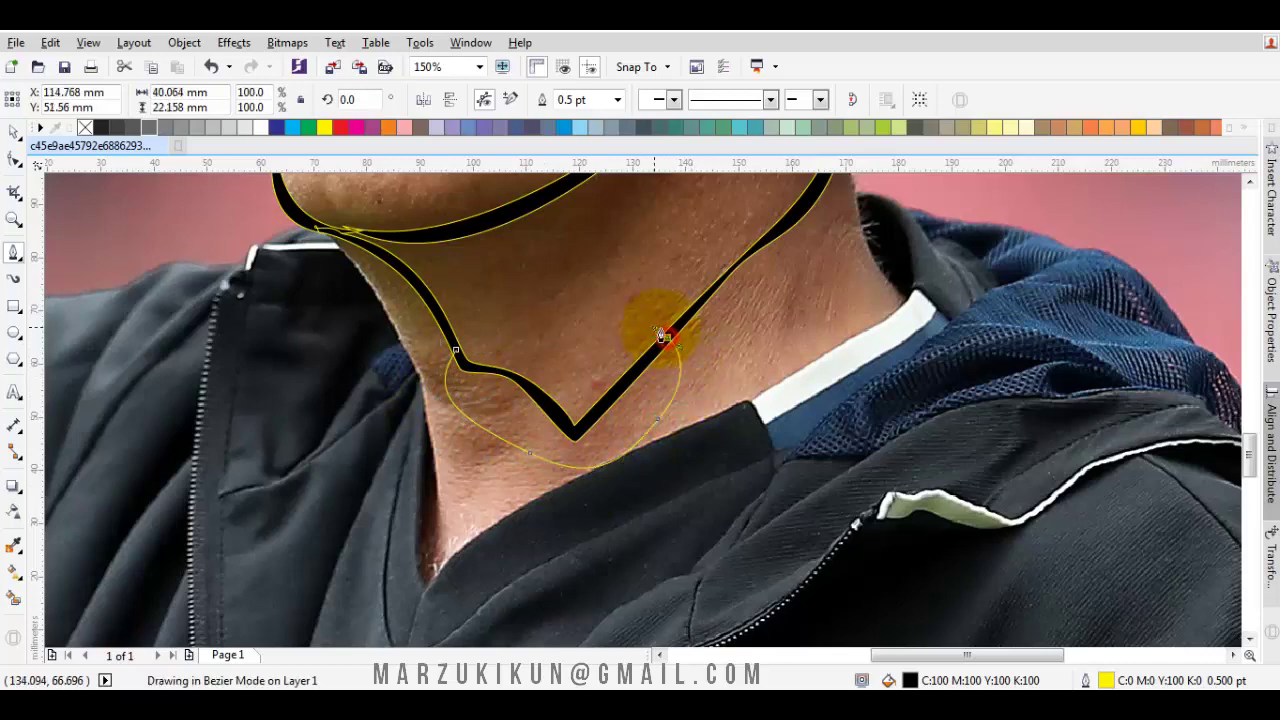
scroll(662, 336, "up", 2)
left_click_drag(680, 330, 694, 434)
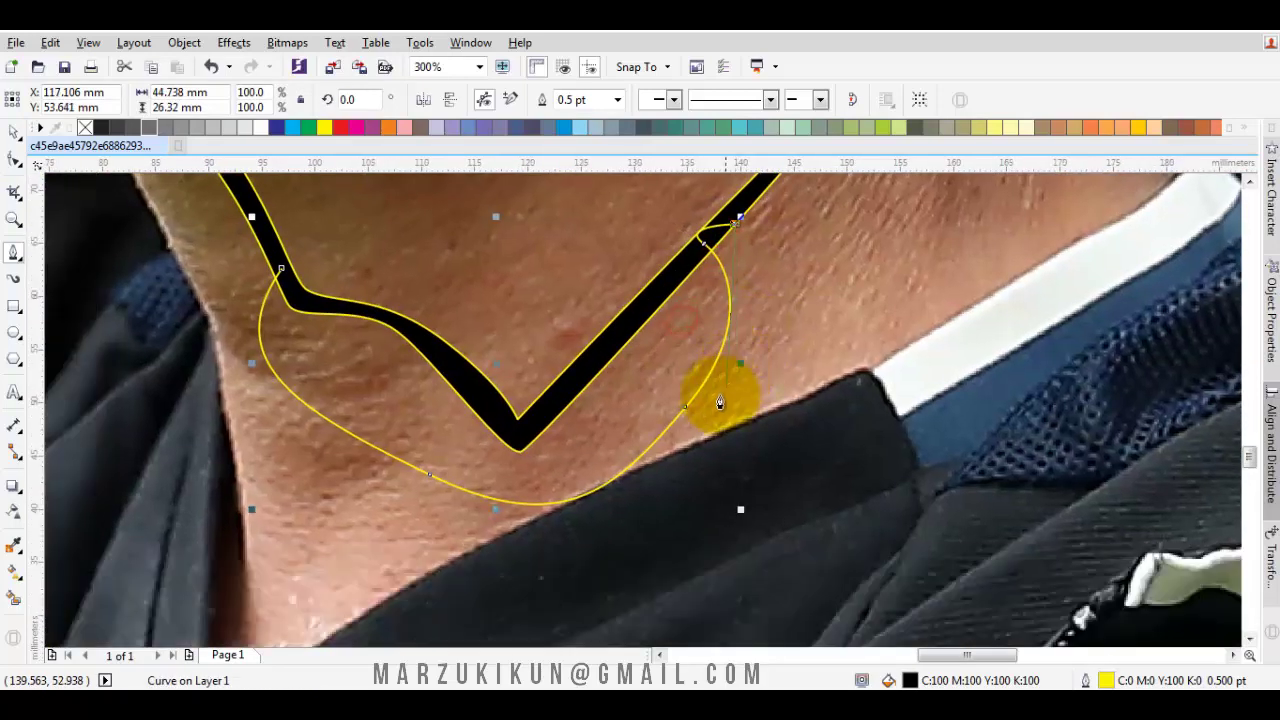
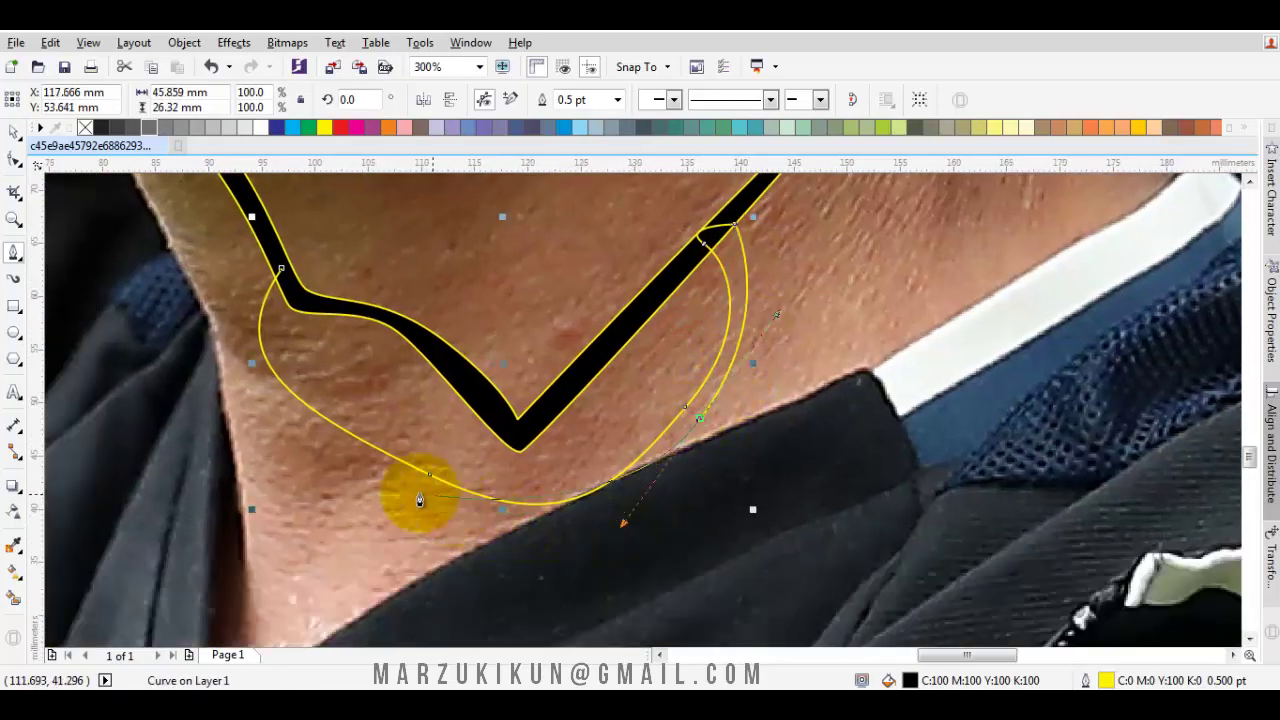
- Finish the neck curve with a curved point and close it at its start point
left_click_drag(421, 493, 288, 437)
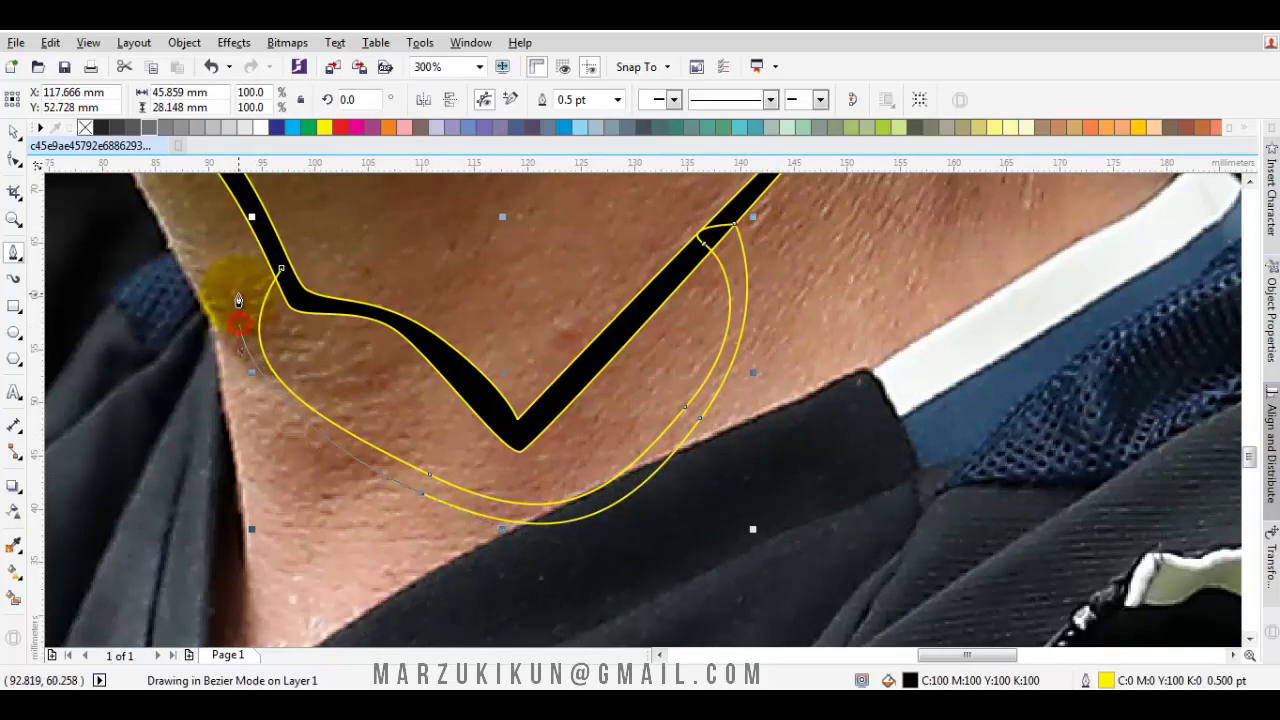
left_click(281, 270)
scroll(275, 278, "down", 4)
key("Escape")
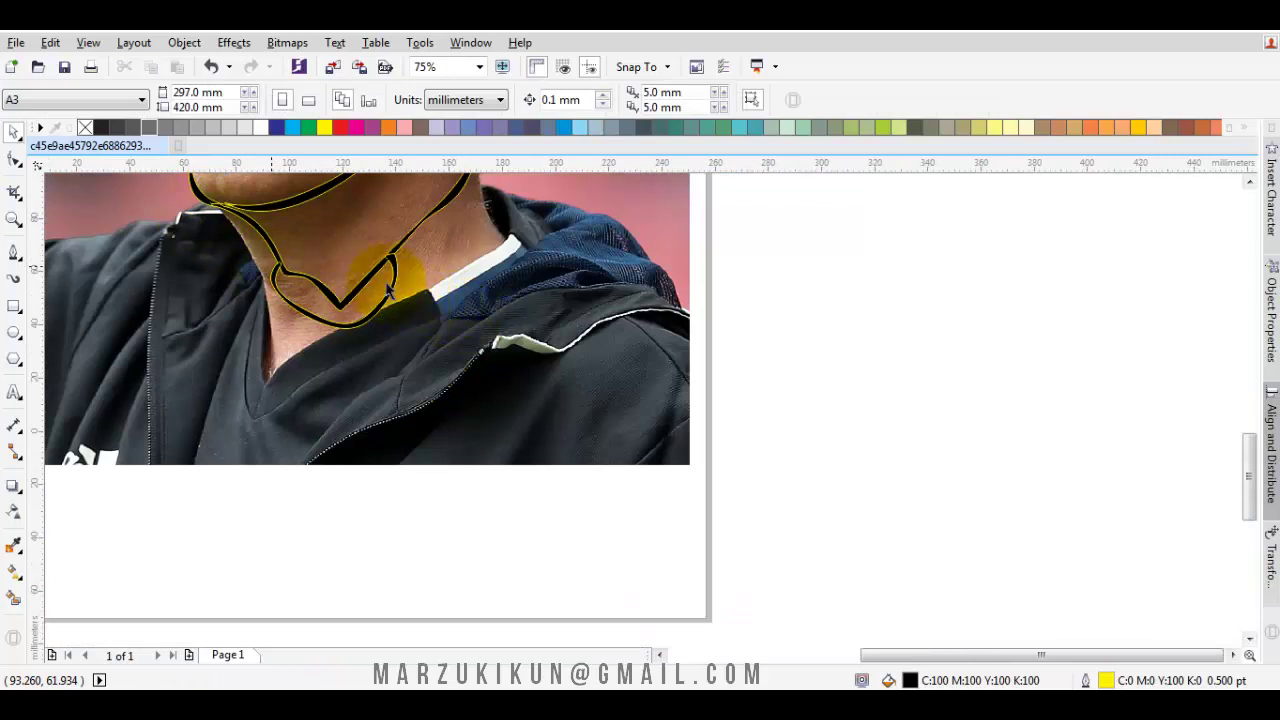
- Select the stray inner neck curve and delete it
key("ctrl+a")
left_click(949, 406)
scroll(560, 312, "up", 2)
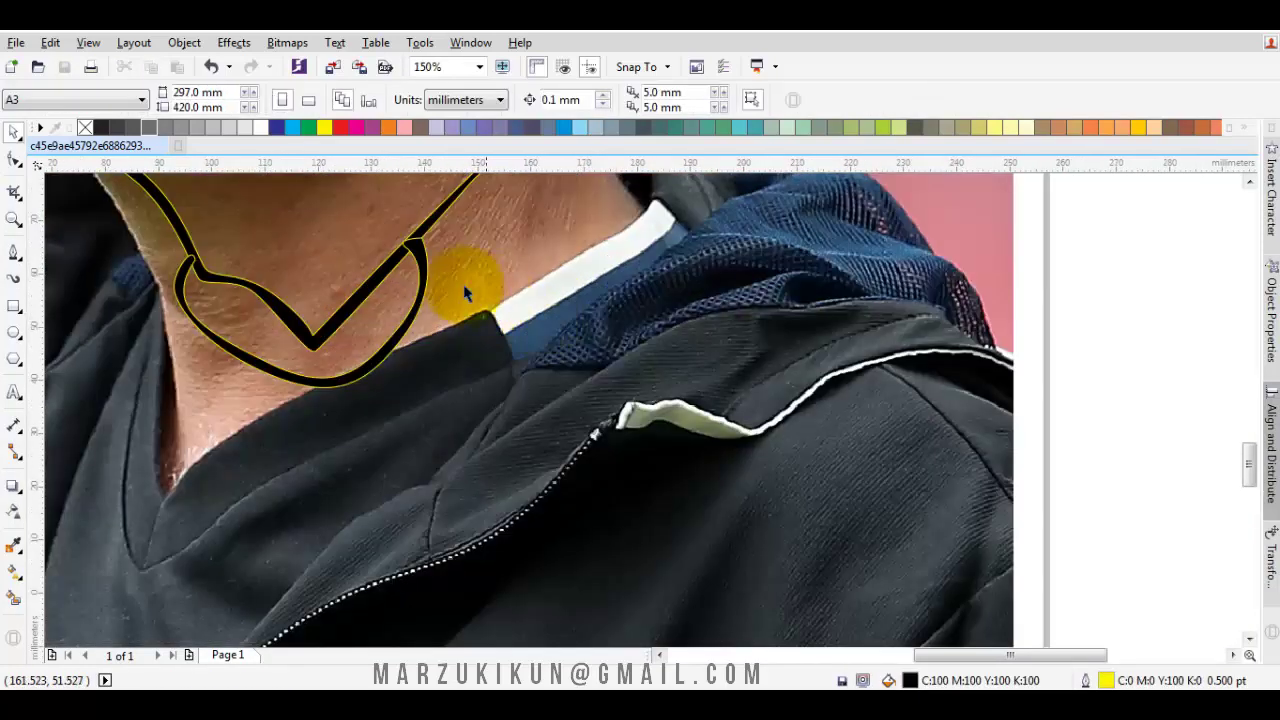
left_click(418, 262)
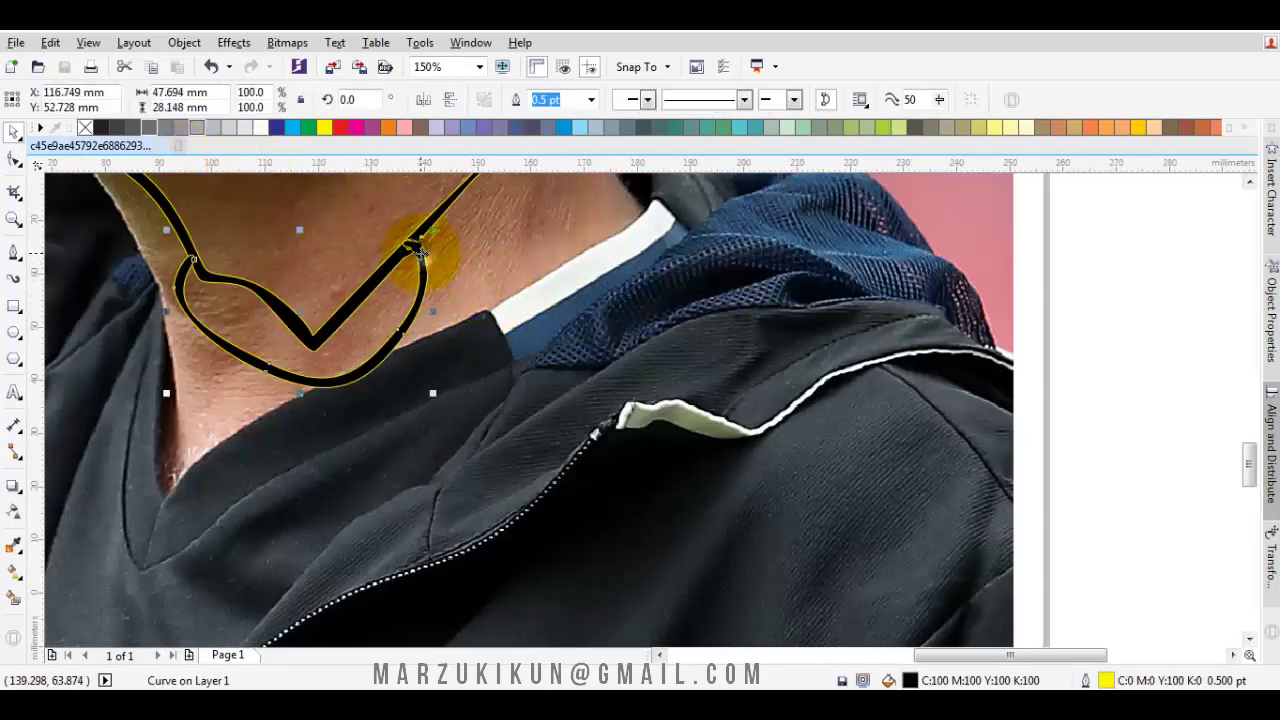
right_click(418, 250)
left_click(486, 418)
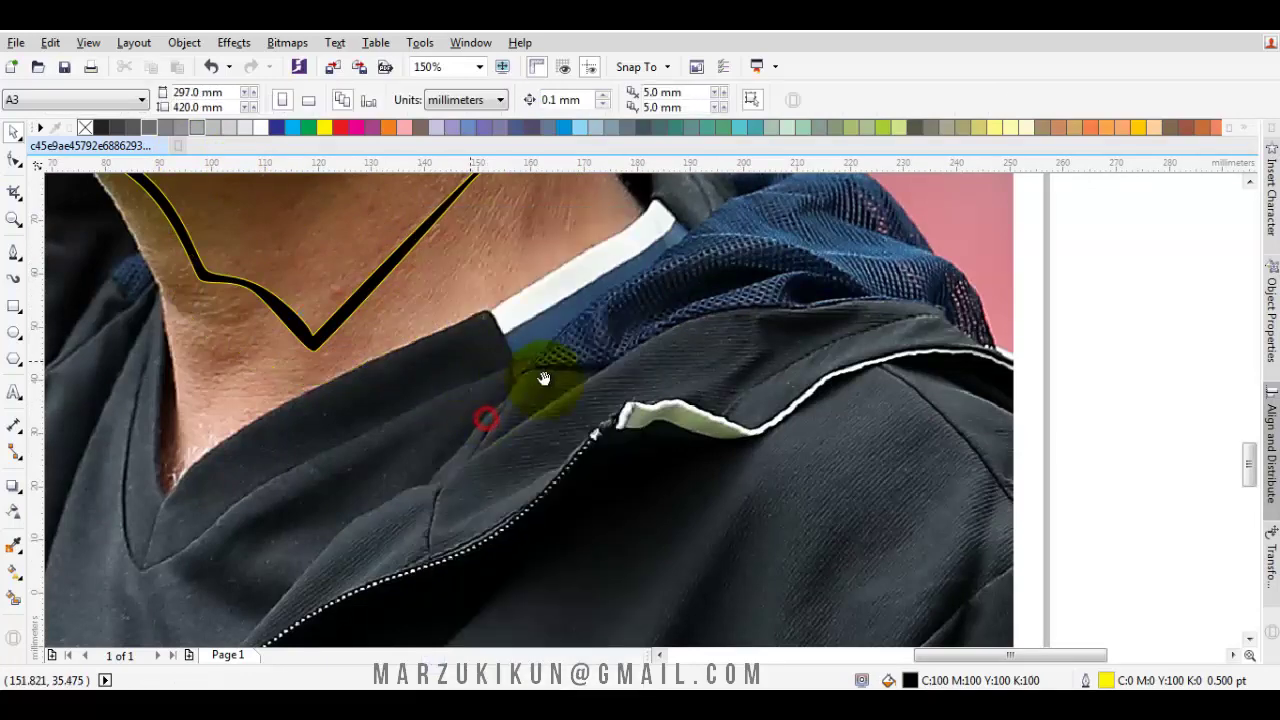
scroll(543, 378, "down", 2)
scroll(790, 420, "up", 2)
scroll(780, 375, "down", 1)
scroll(809, 310, "up", 1)
- Trace a closed Bezier collar curve around the base of the neck
left_click(809, 310)
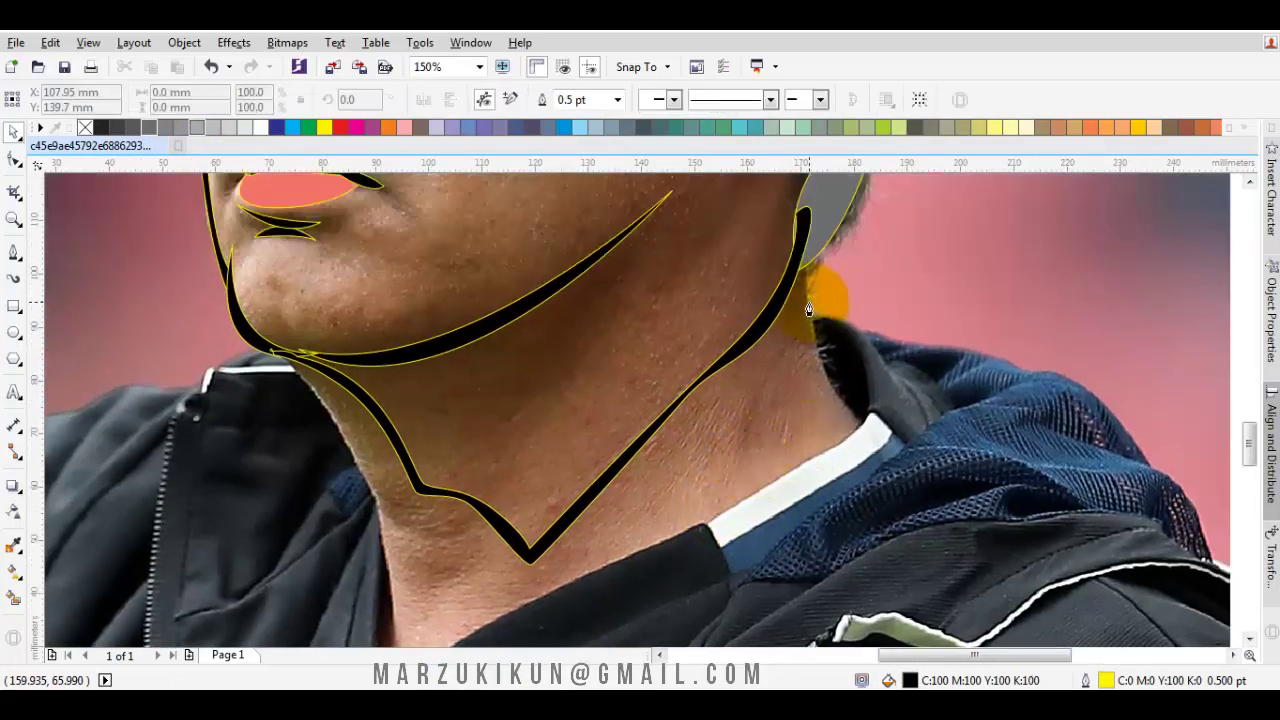
left_click_drag(798, 297, 810, 349)
scroll(832, 315, "down", 1)
scroll(832, 315, "left", 1)
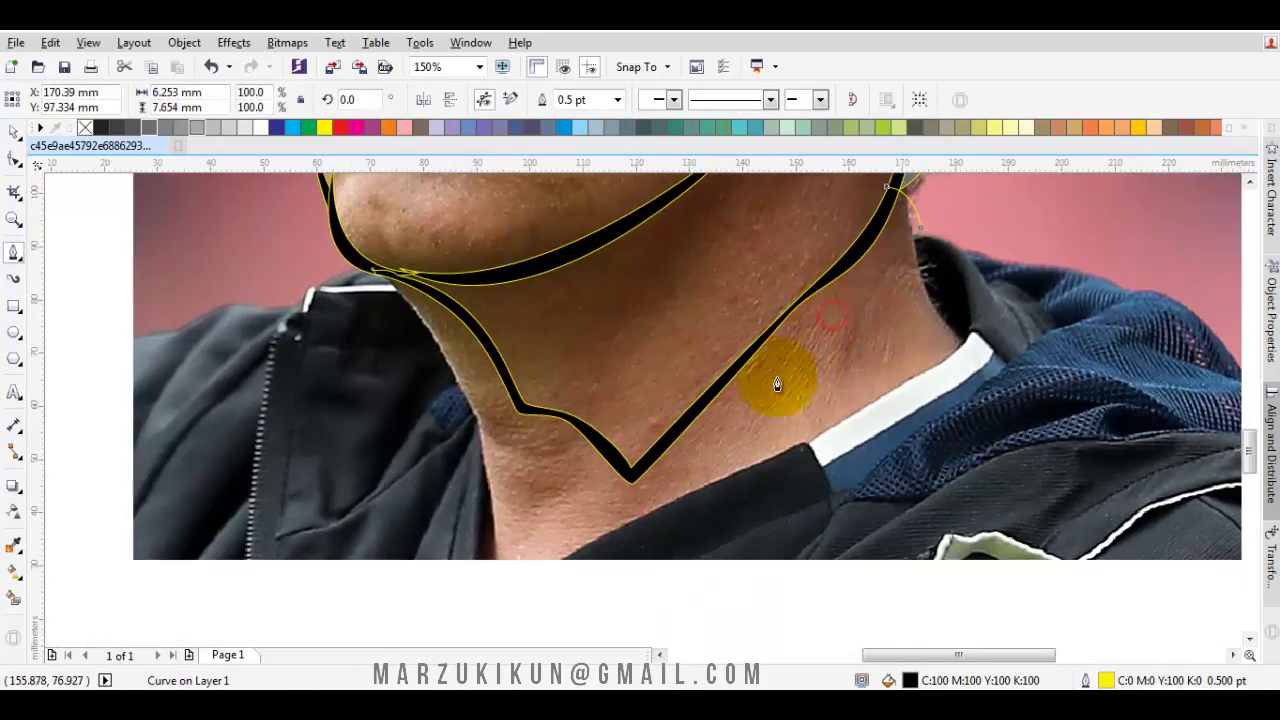
left_click_drag(740, 422, 688, 525)
left_click(619, 520)
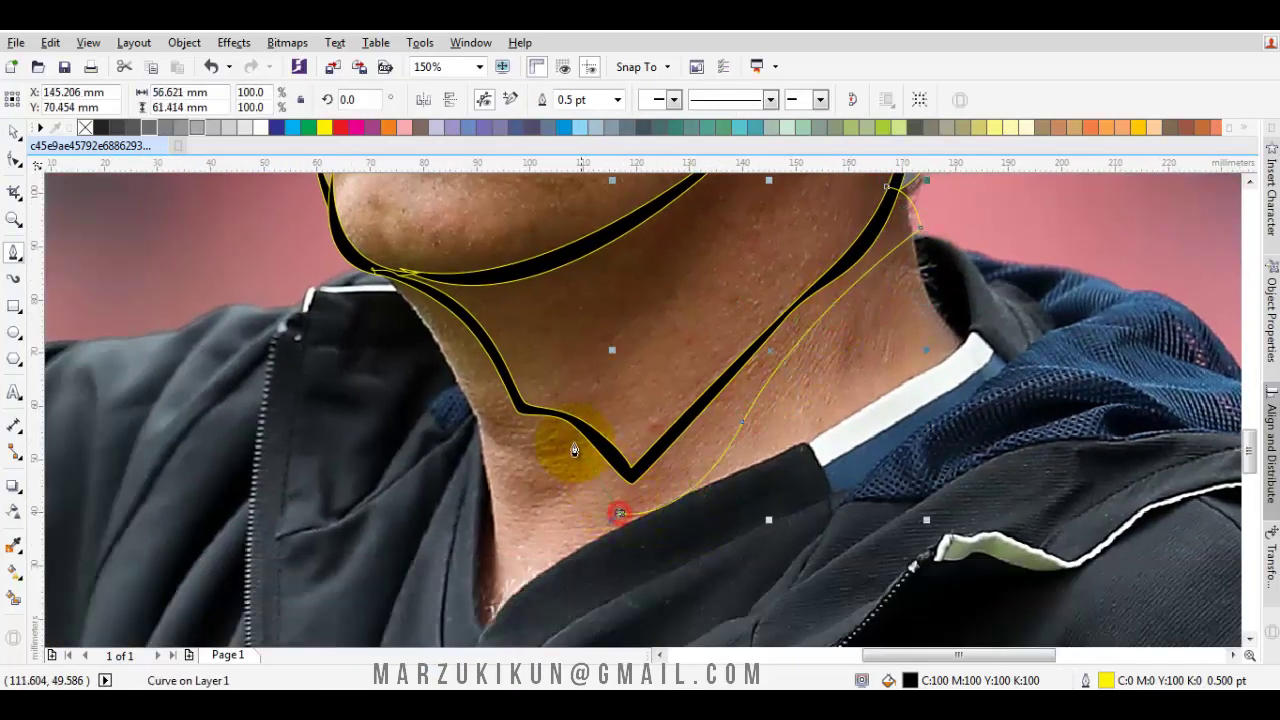
scroll(559, 436, "up", 2)
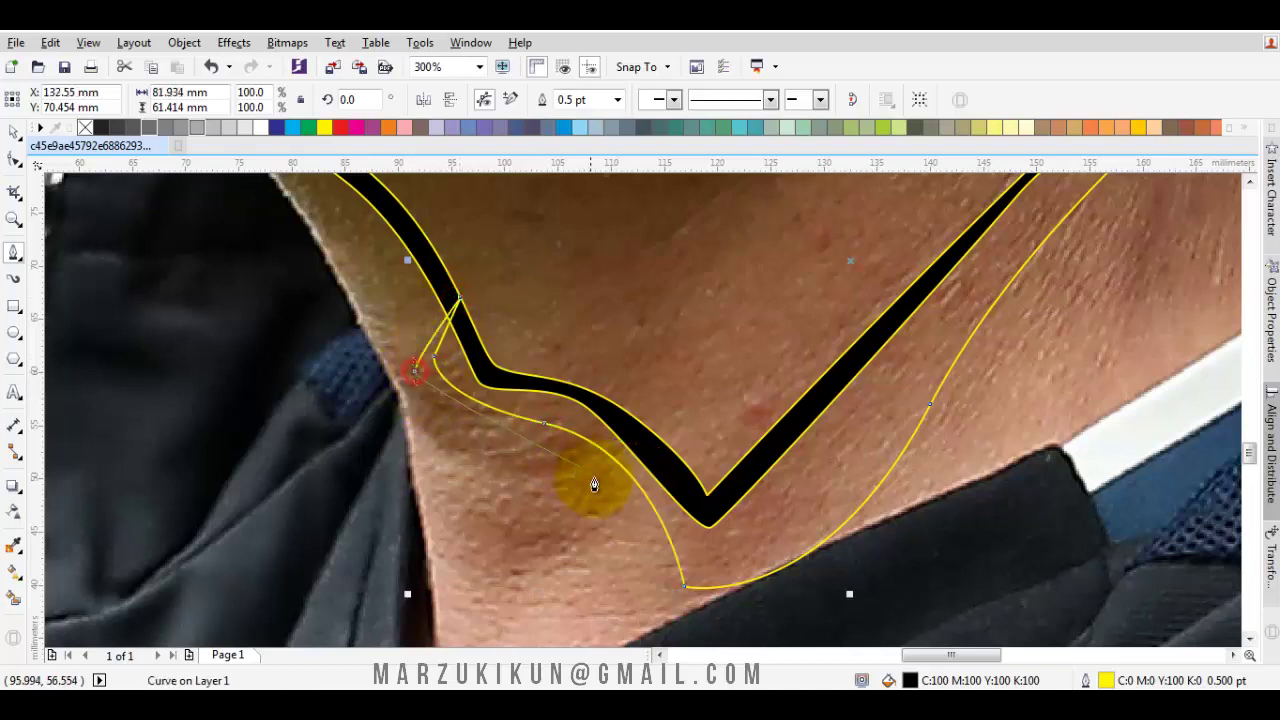
left_click_drag(619, 508, 672, 582)
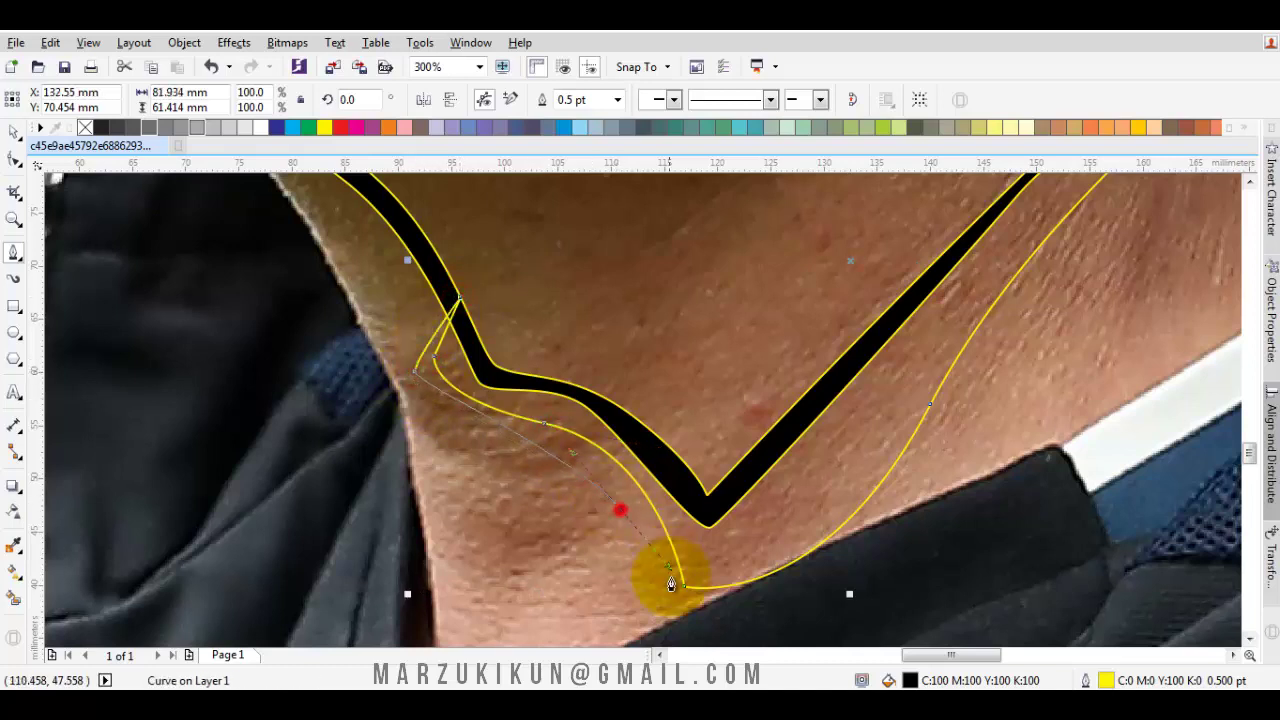
left_click(451, 314)
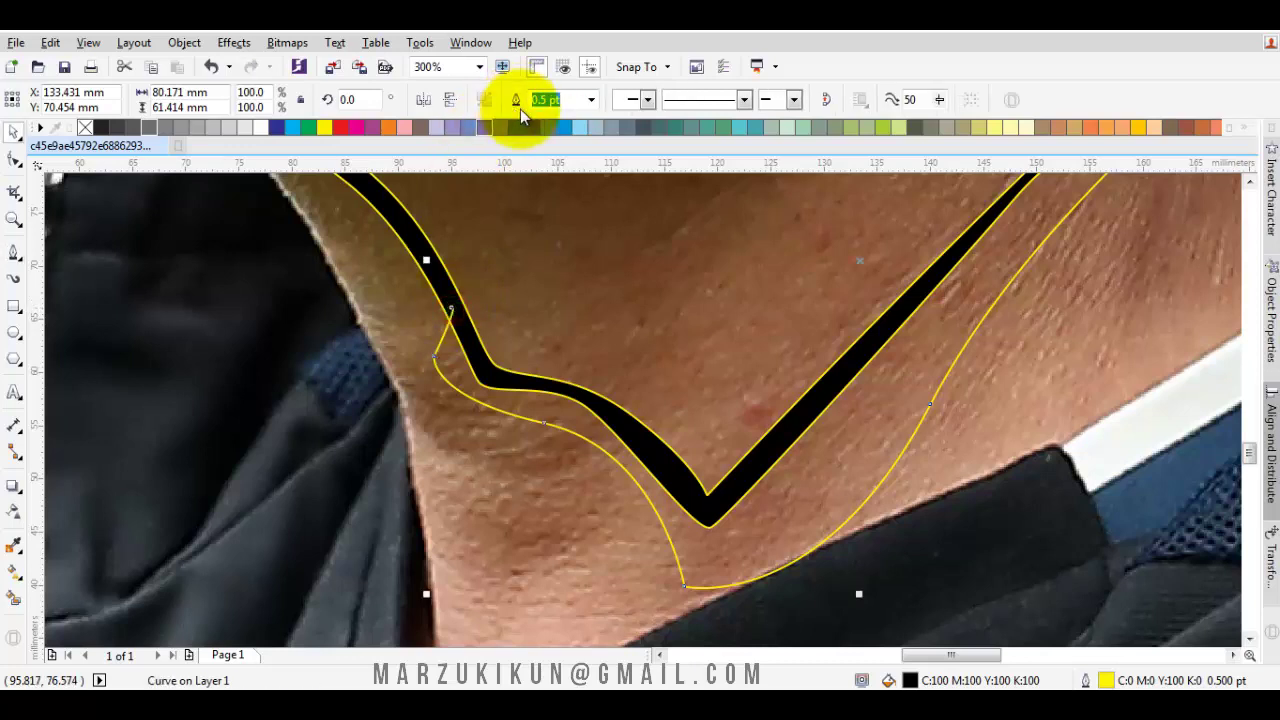
- Set the collar curve's outline width to 6 pt
left_click(591, 100)
left_click(557, 273)
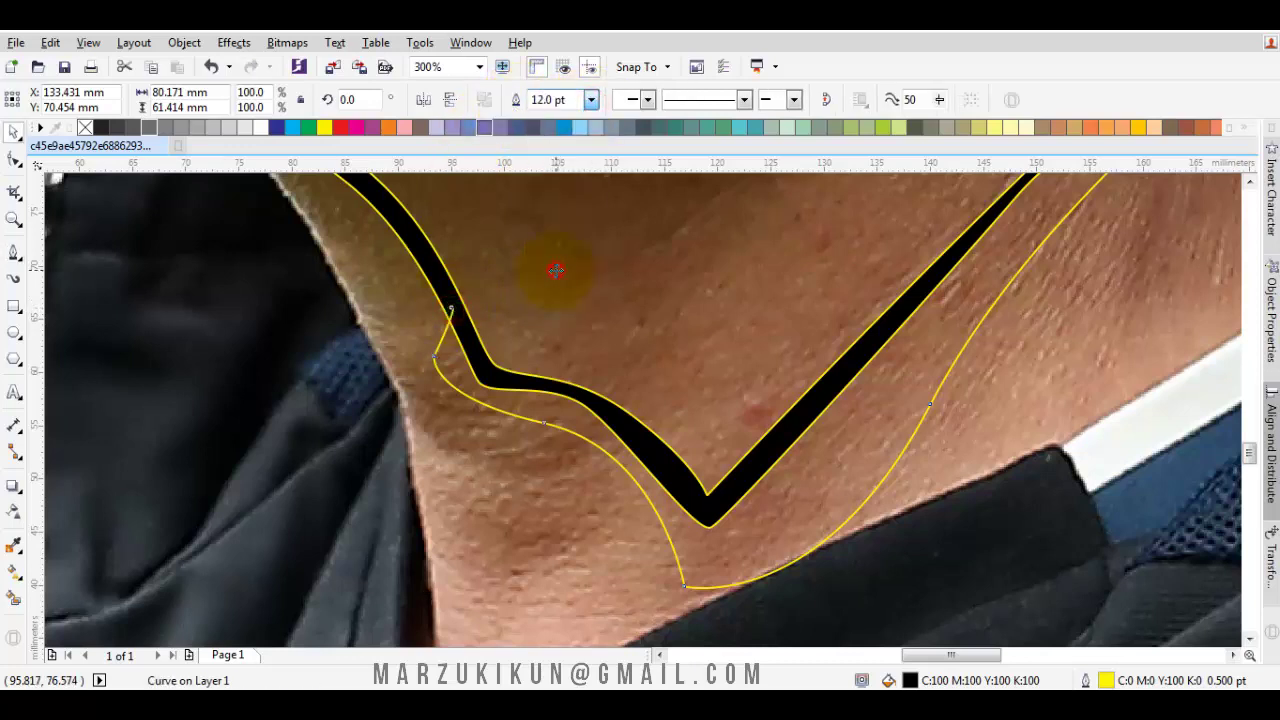
left_click(592, 100)
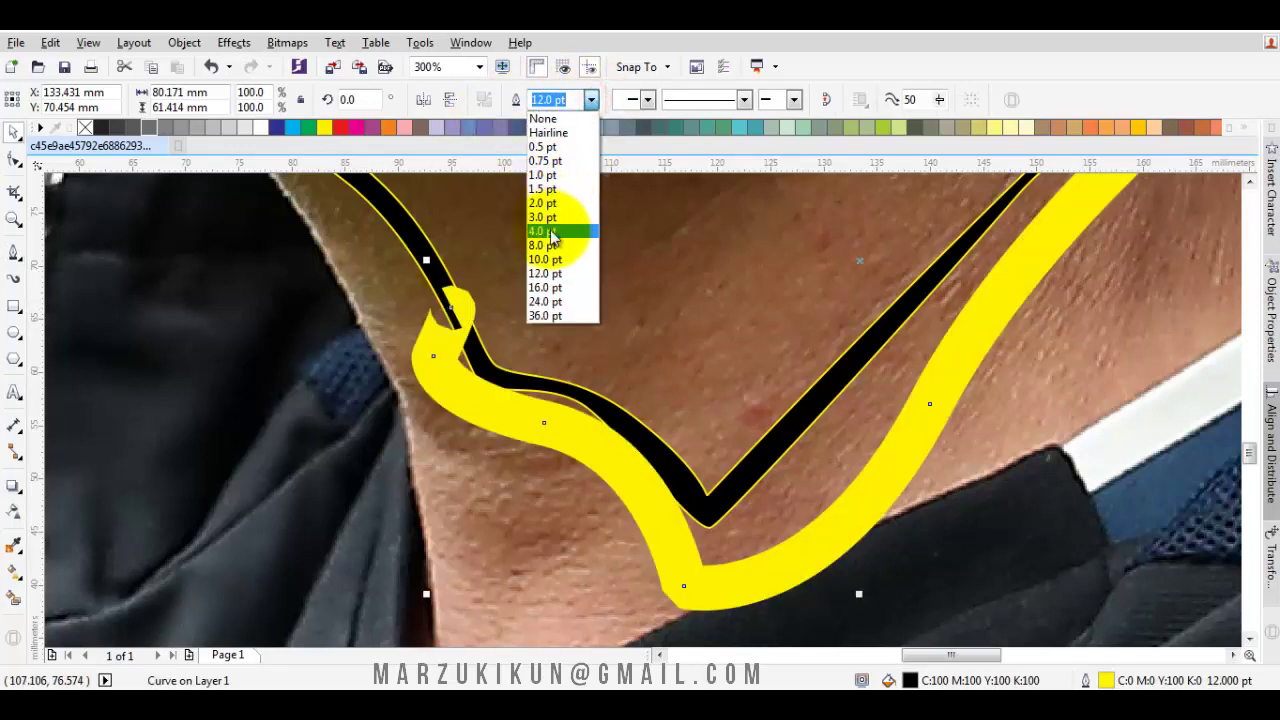
left_click(550, 236)
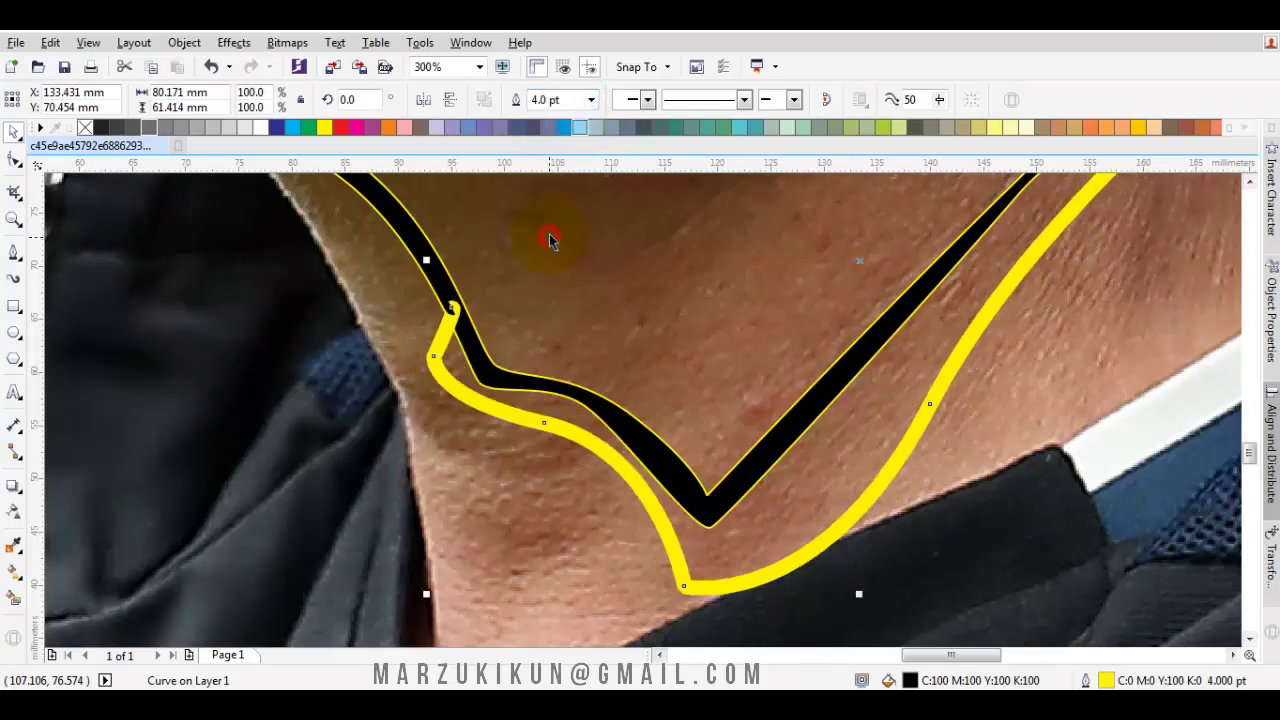
left_click(573, 99)
type("6")
key("Return")
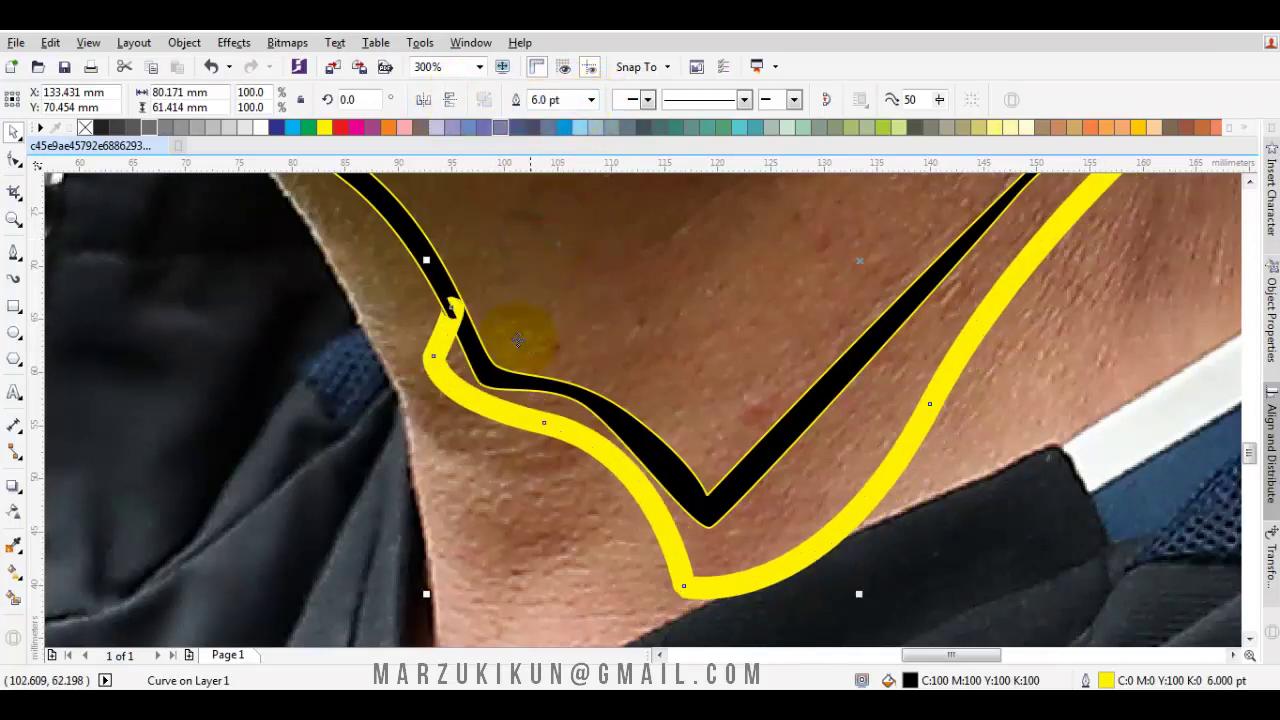
- Delete an extra node on the collar curve and reshape its top end to meet the black line
double_click(452, 330)
scroll(453, 312, "up", 2)
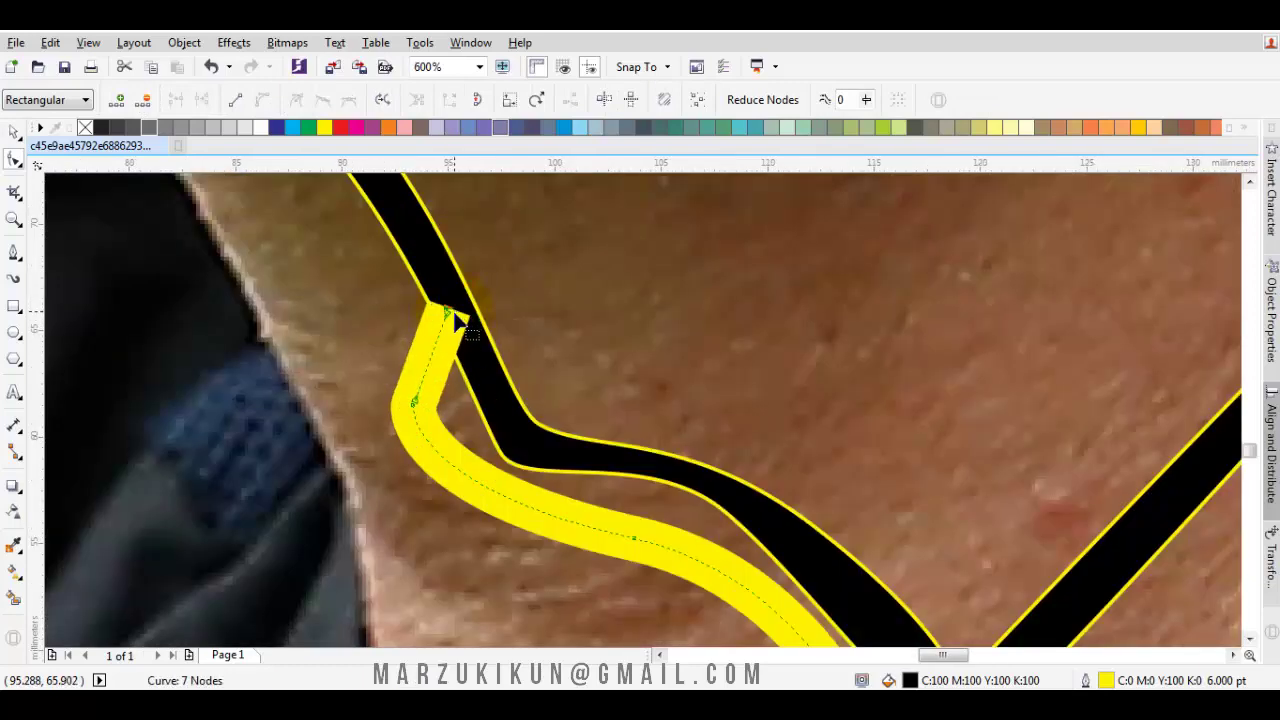
double_click(412, 400)
scroll(480, 405, "down", 4)
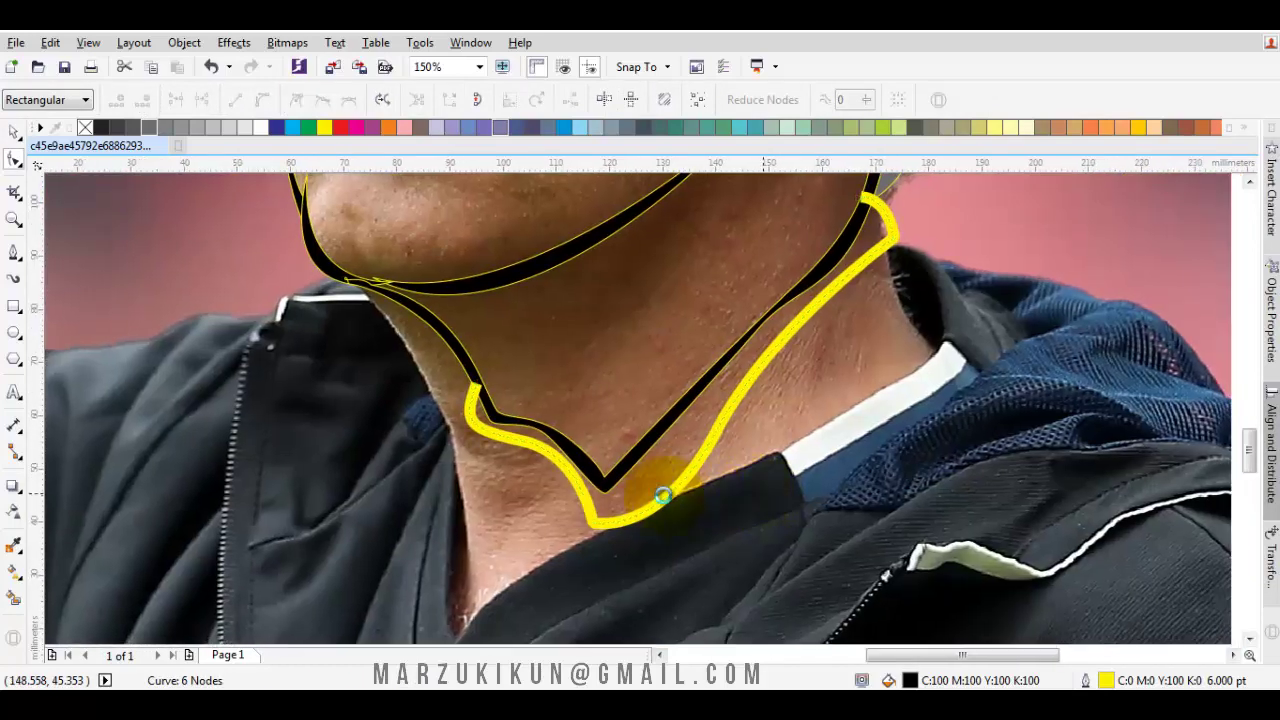
scroll(813, 213, "up", 2)
mouse_move(783, 262)
left_mouse_down()
mouse_move(770, 232)
mouse_move(744, 259)
mouse_move(703, 238)
left_mouse_up()
key("space")
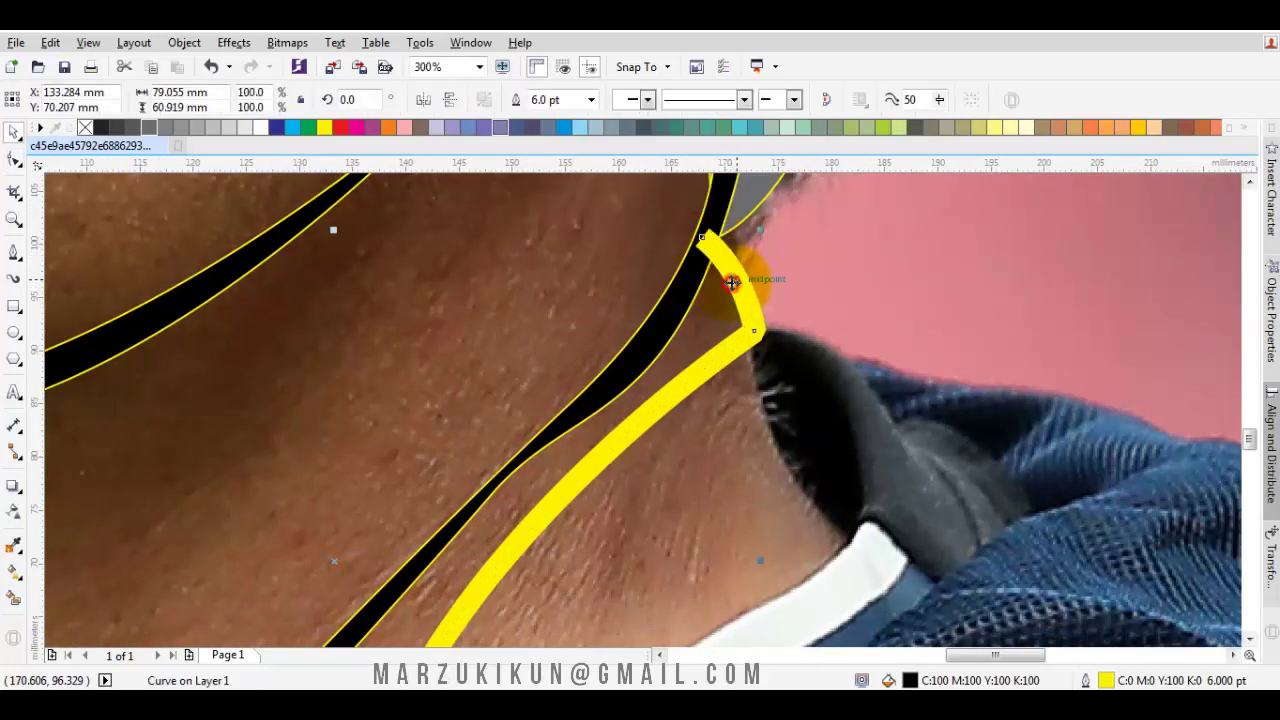
- Remove the collar curve's outline and fill it black, sampled from the existing outline
left_click(800, 303)
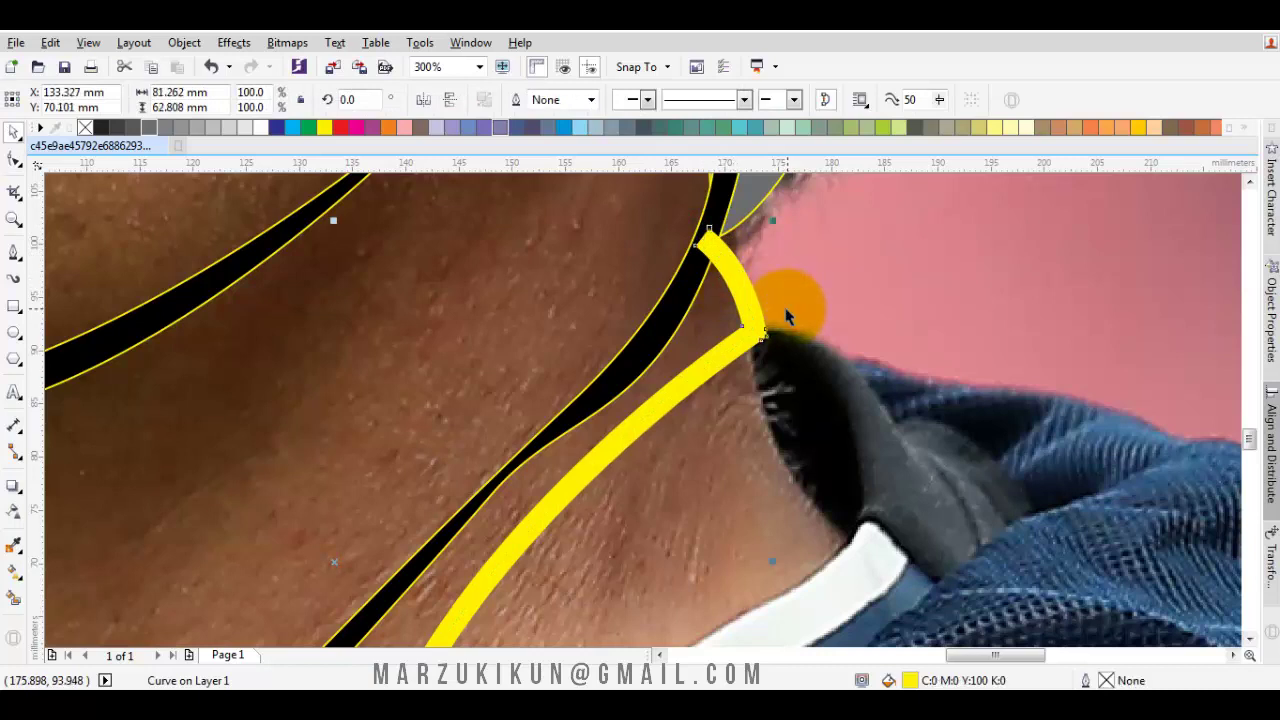
left_click(721, 311)
right_click(721, 311)
left_click(771, 414)
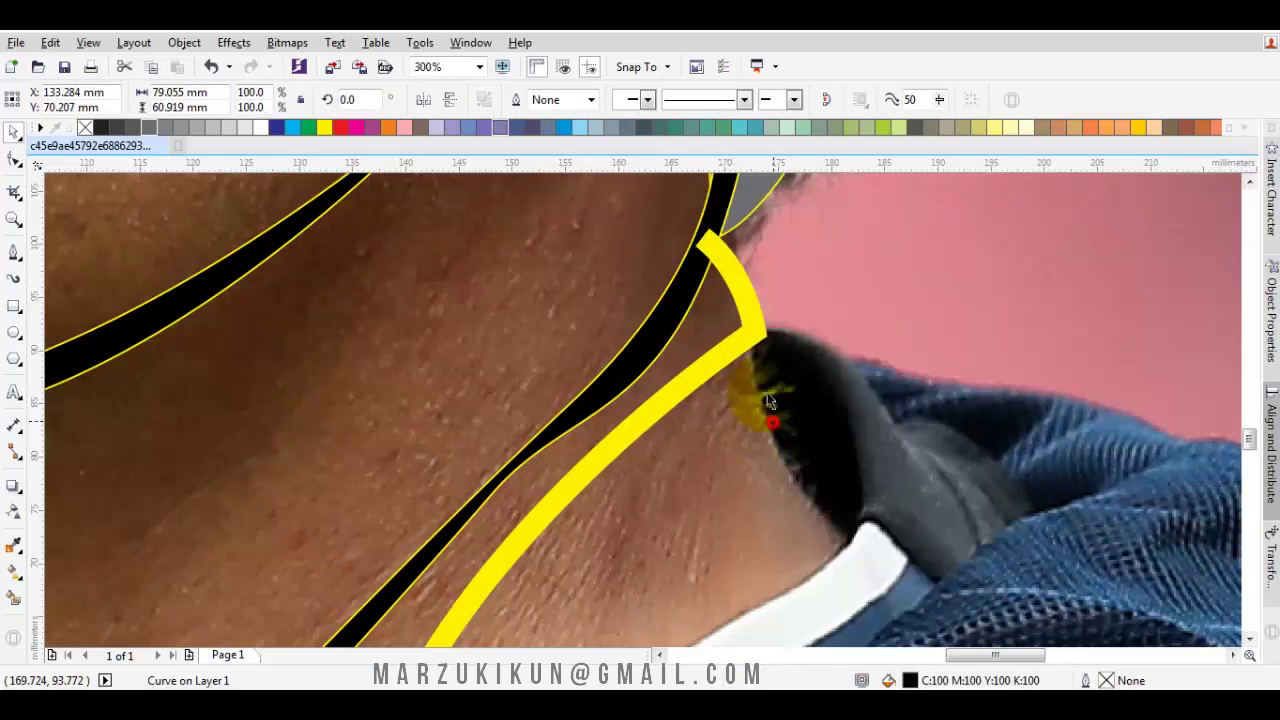
left_click(746, 289)
left_click(435, 128)
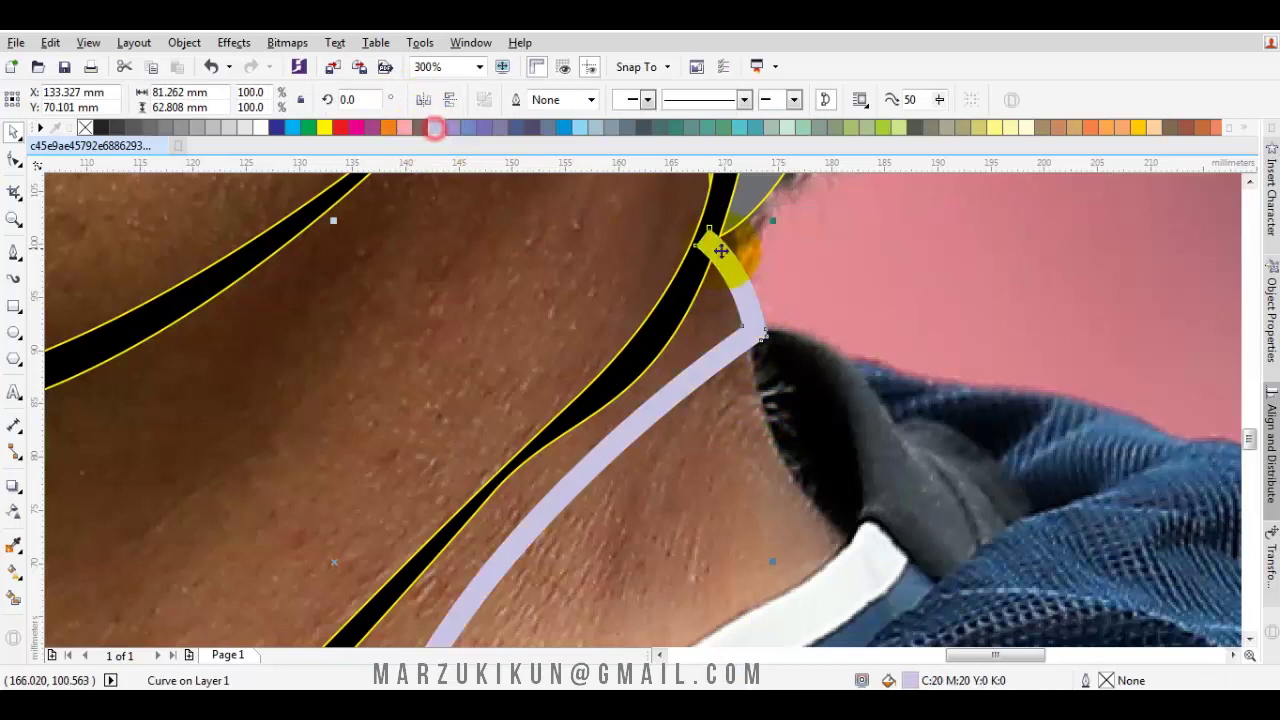
scroll(252, 363, "left", 1)
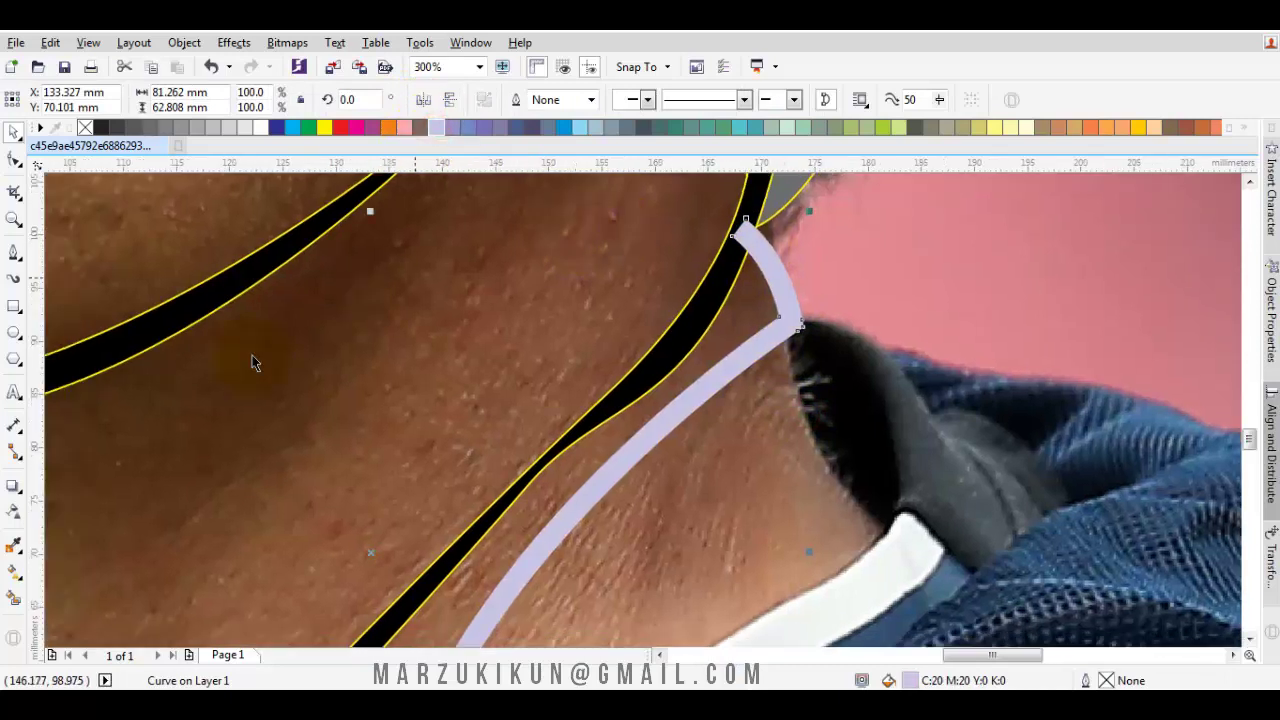
left_click(15, 572)
left_click(757, 258)
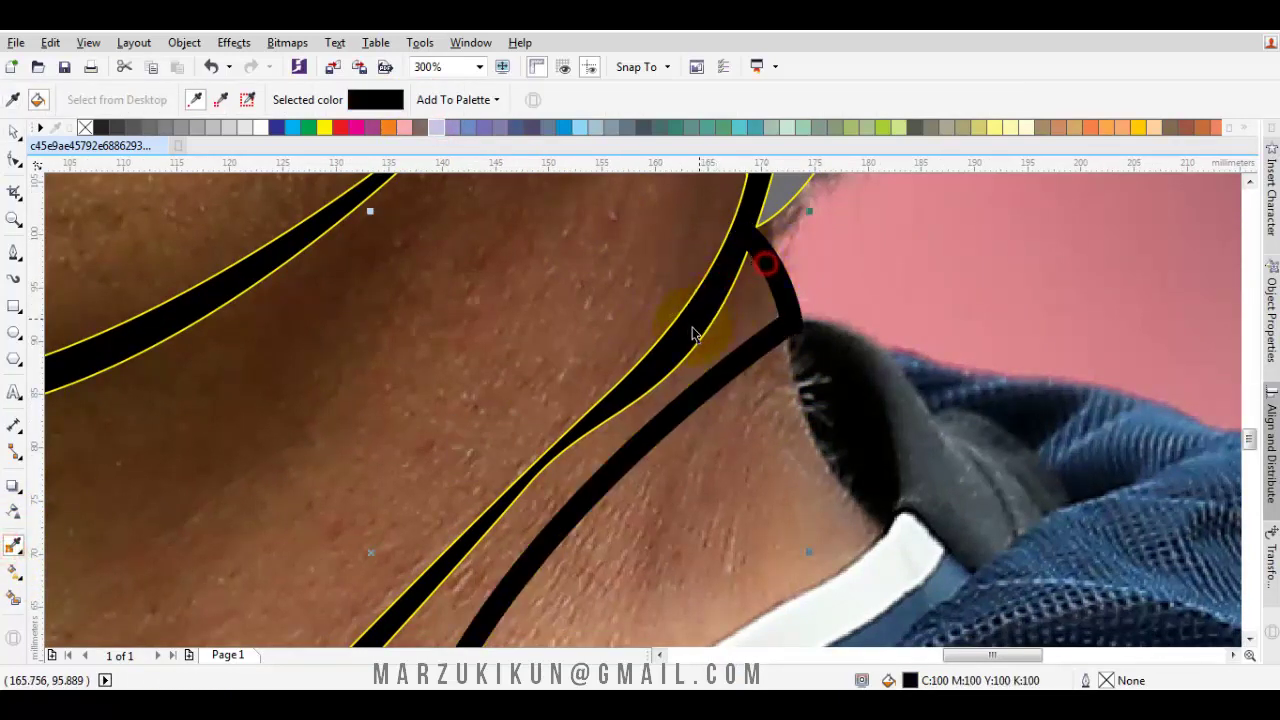
- Nudge a node on the black collar curve with the Shape tool
key("F10")
left_click(691, 326)
scroll(537, 497, "down", 1)
left_click_drag(528, 486, 523, 508)
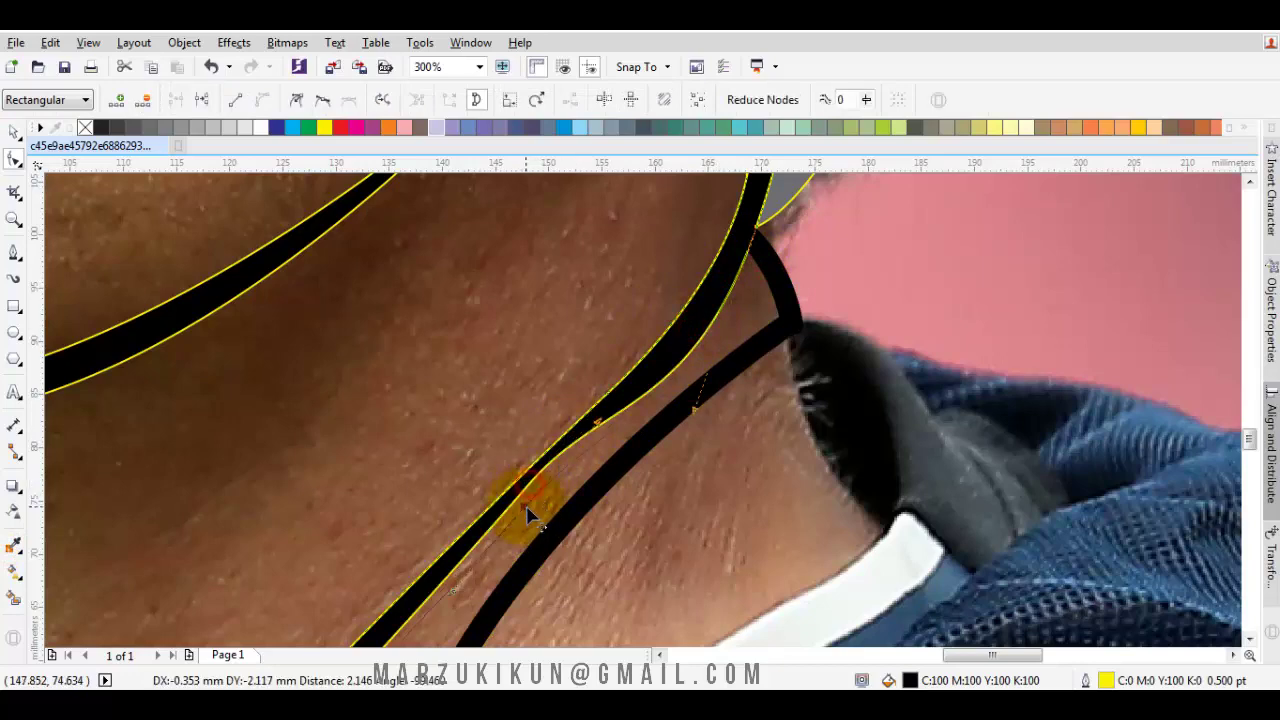
scroll(569, 451, "down", 1)
scroll(716, 378, "down", 1)
scroll(573, 428, "up", 2)
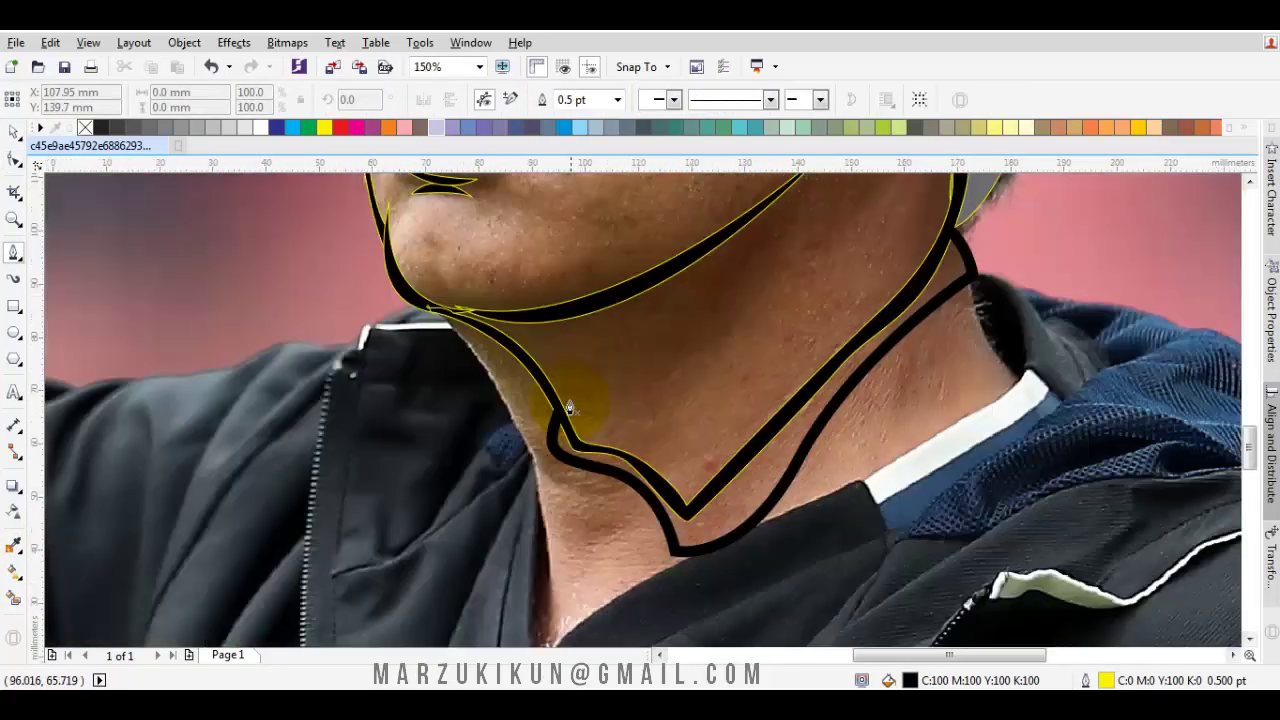
scroll(565, 408, "down", 2)
scroll(563, 451, "up", 1)
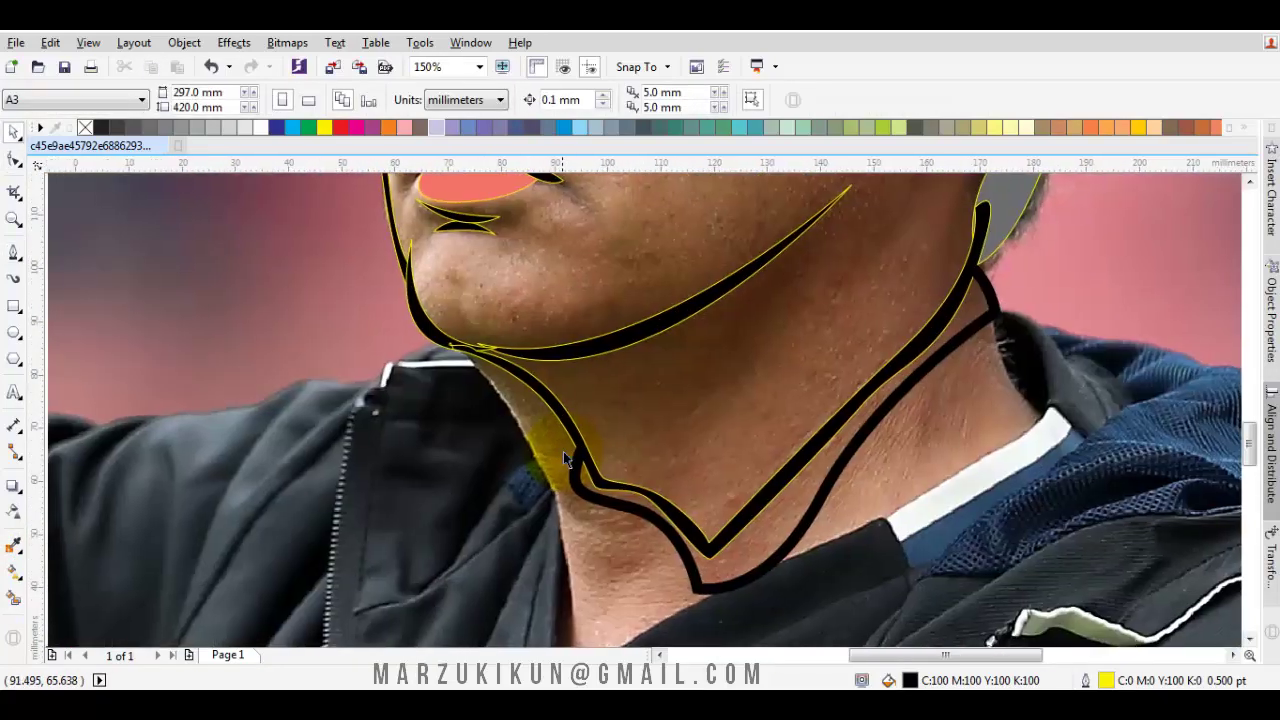
scroll(585, 463, "up", 3)
- Draw a closed tapered stroke along the back of the neck to the collar edge
left_click_drag(530, 466, 343, 480)
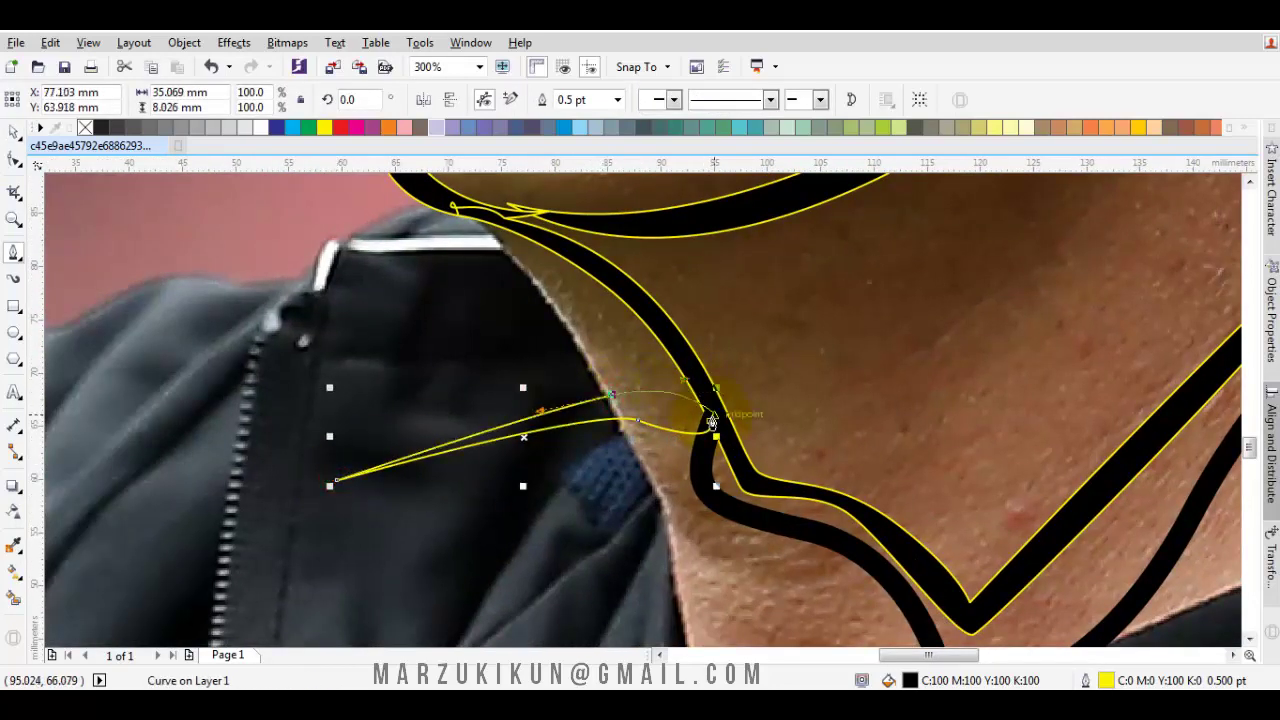
scroll(724, 390, "right", 10)
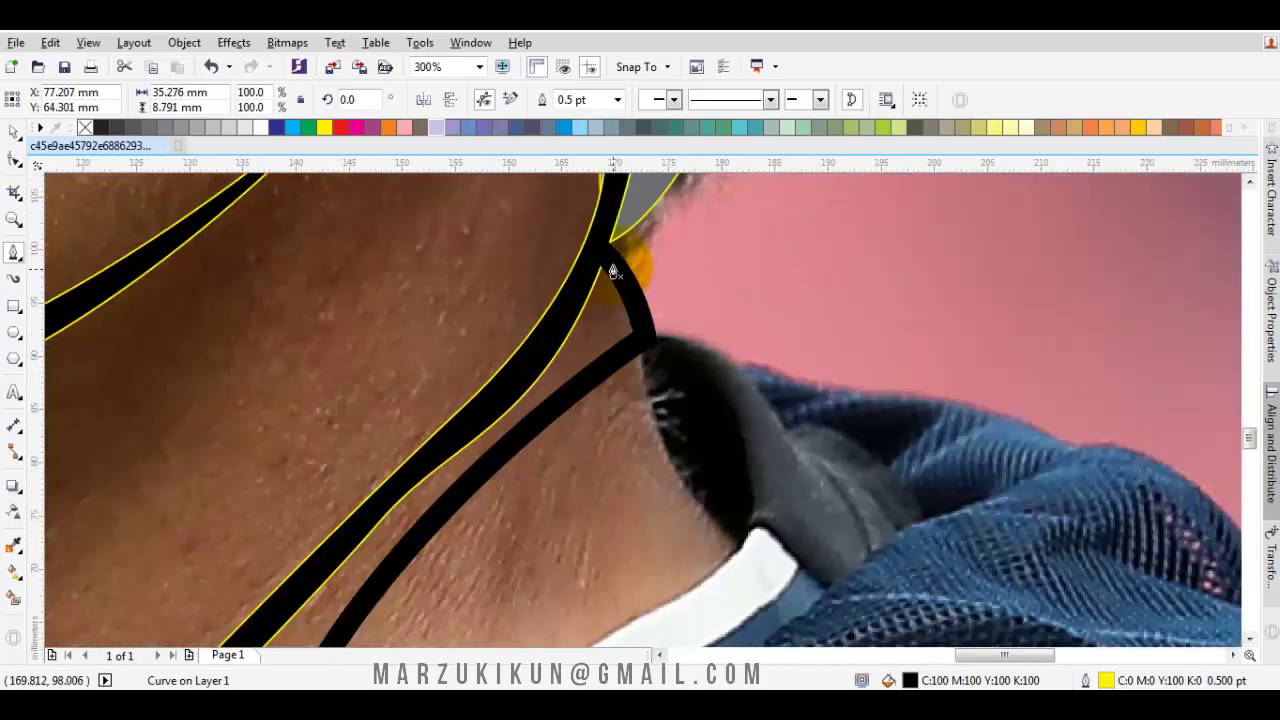
left_click_drag(609, 255, 608, 286)
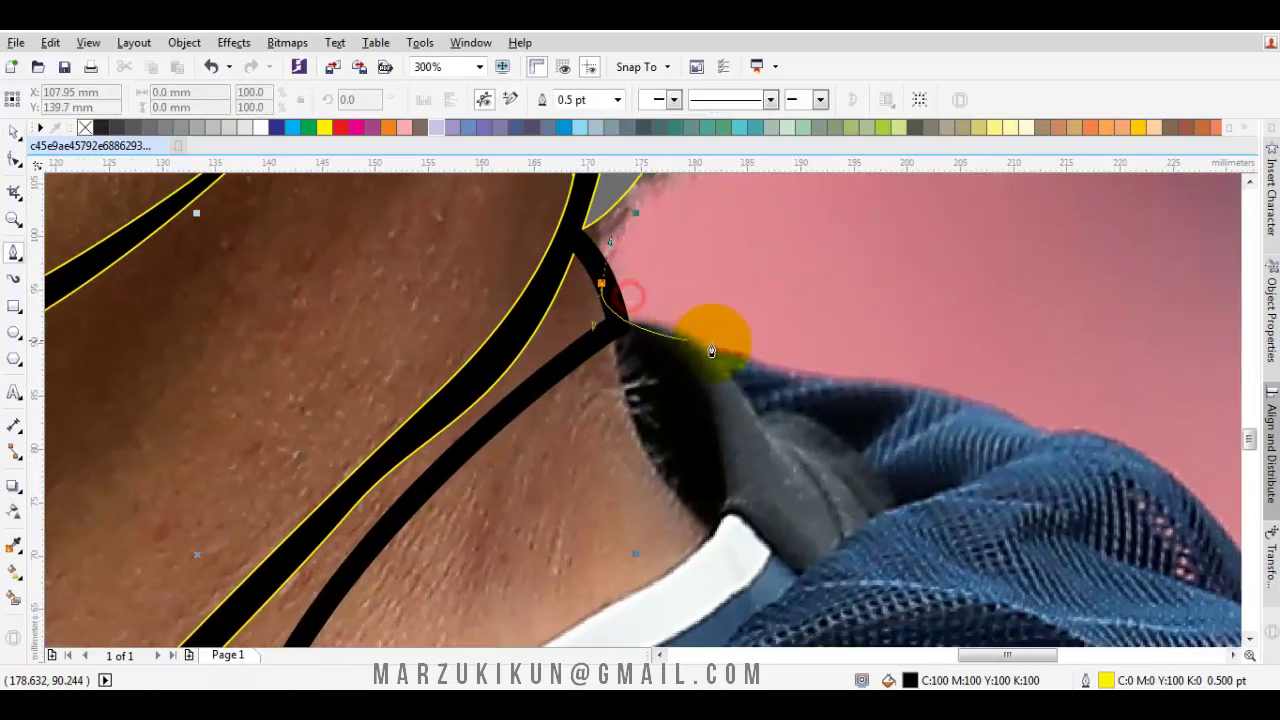
left_click(729, 349)
left_click(1000, 410)
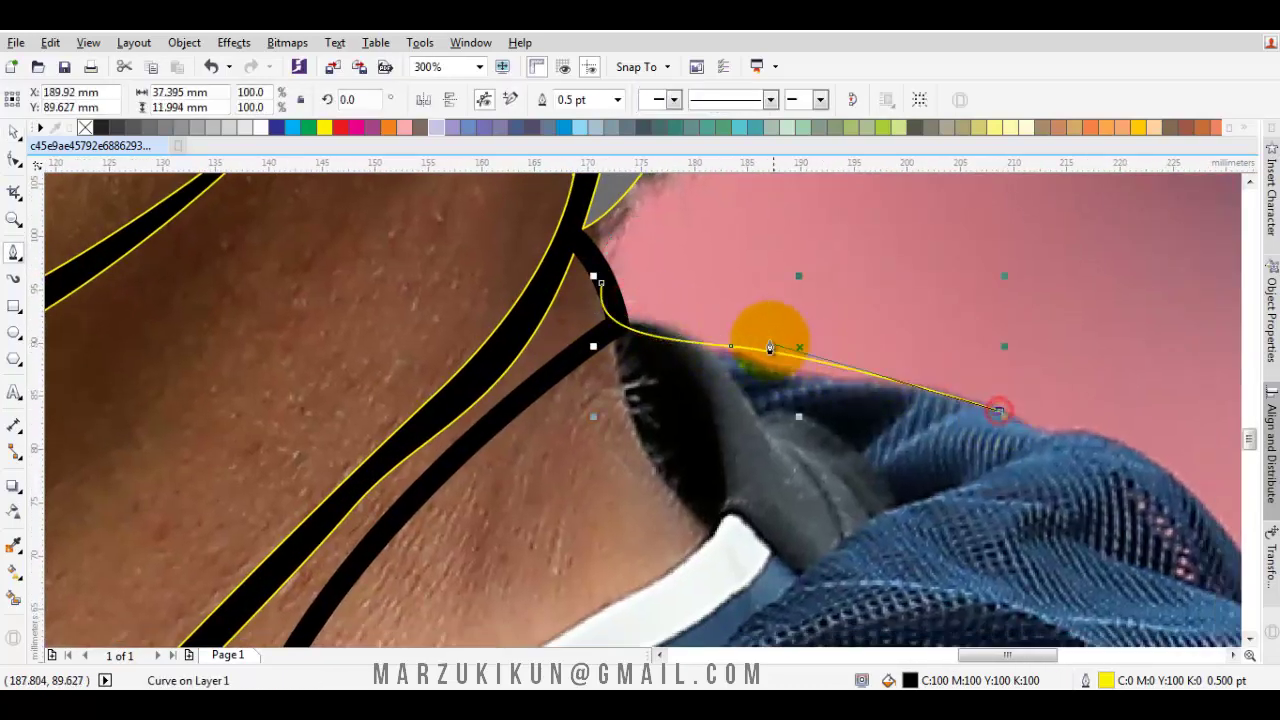
key("ctrl+z")
mouse_move(943, 402)
left_mouse_down()
mouse_move(686, 320)
mouse_move(733, 325)
left_mouse_up()
left_click(601, 310)
key("space")
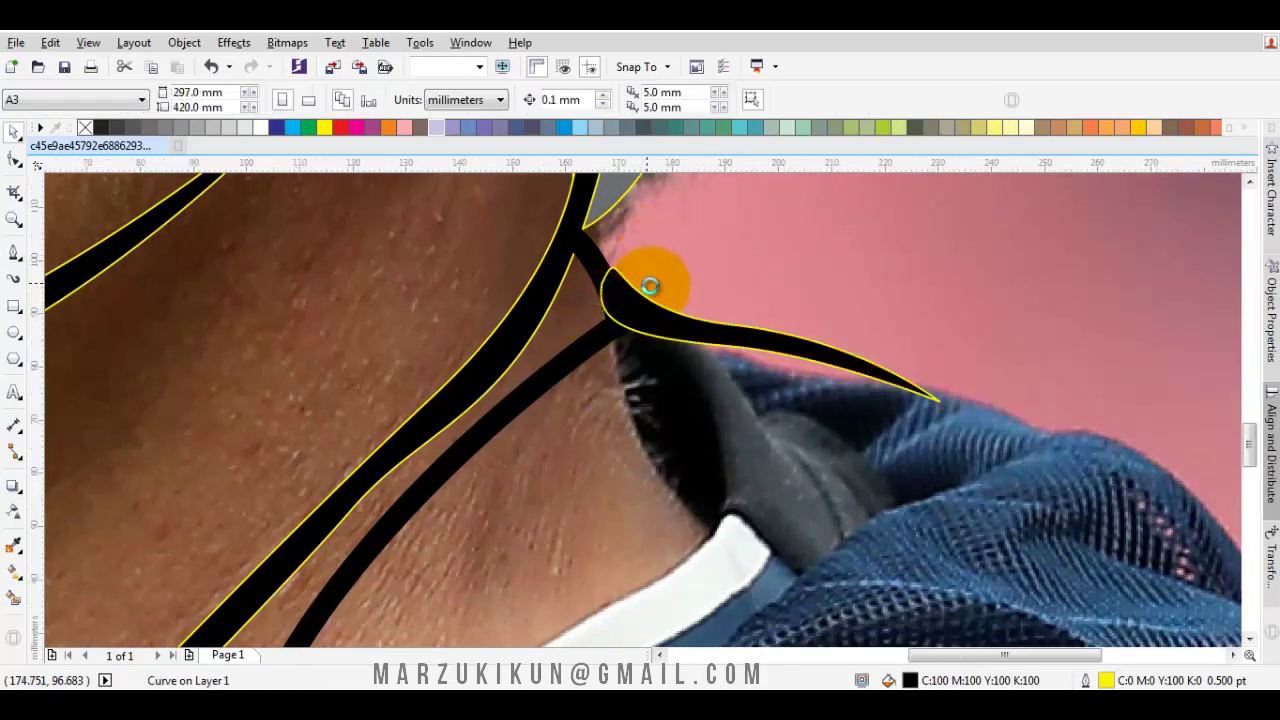
scroll(635, 291, "down", 3)
scroll(640, 400, "down", 1)
scroll(663, 515, "down", 2)
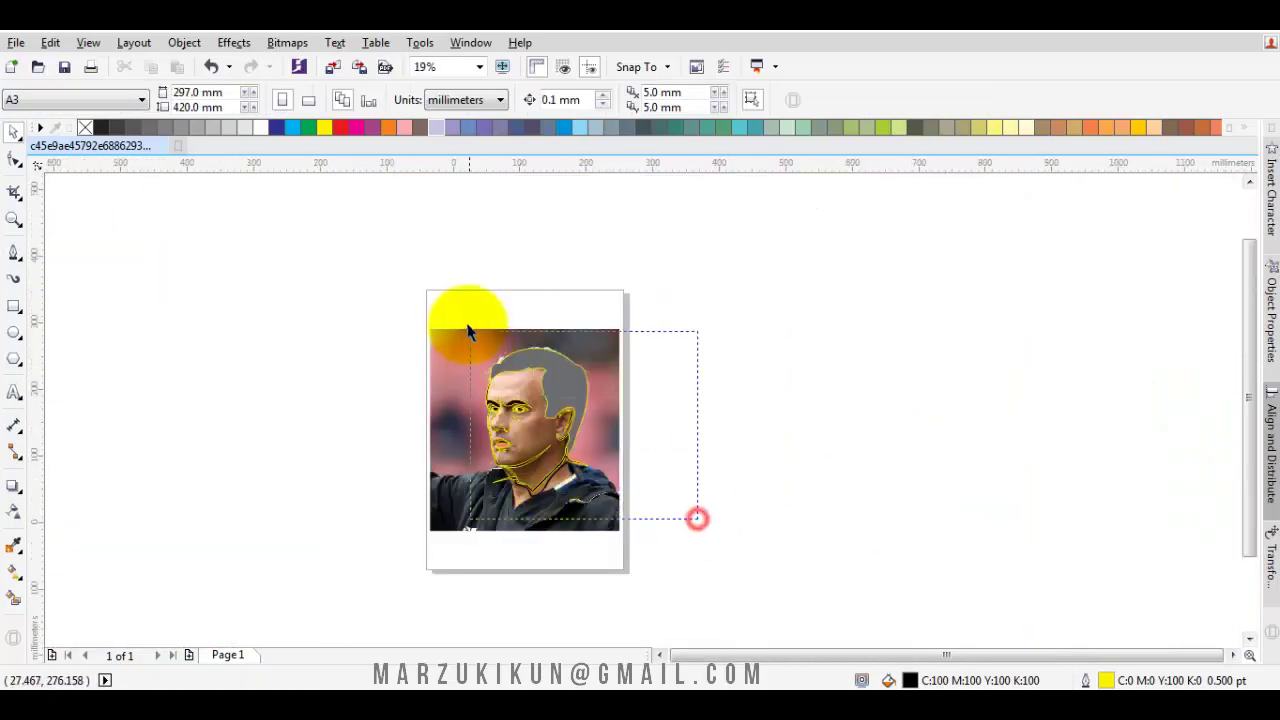
- Move the traced portrait off the photo to sit on its right
left_click_drag(520, 330, 808, 349)
left_click(963, 393)
scroll(843, 457, "up", 4)
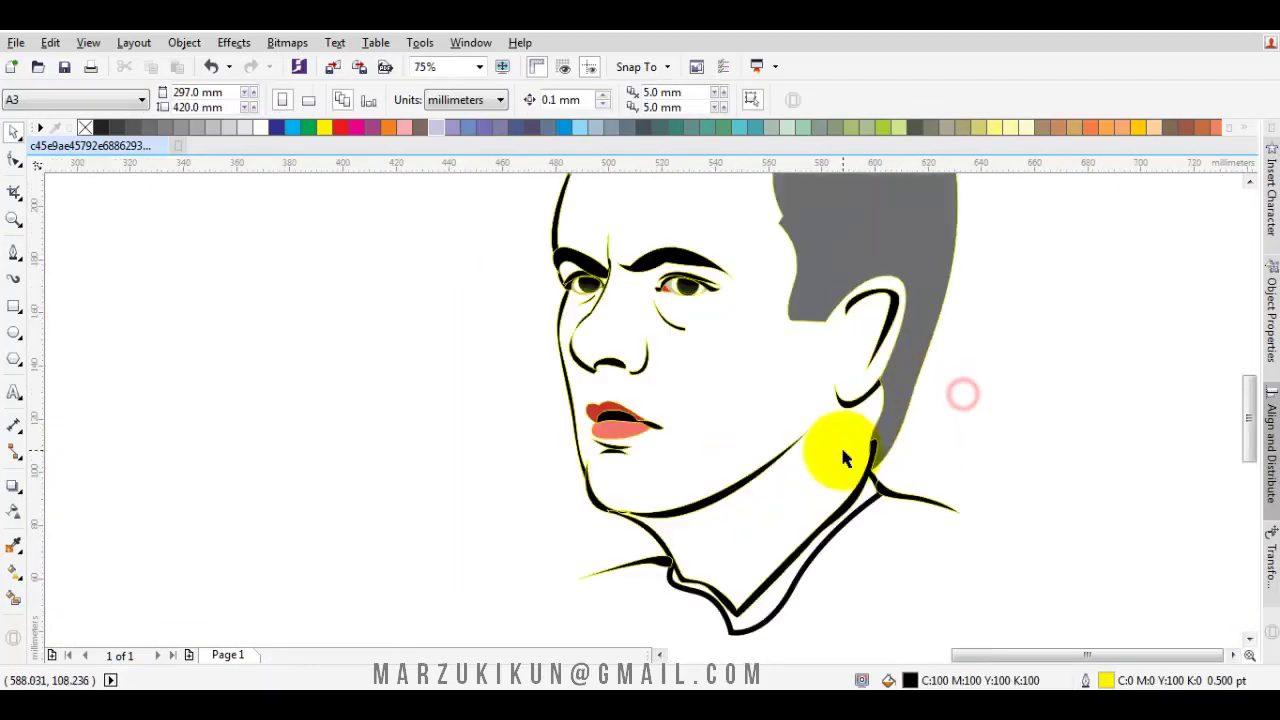
scroll(842, 457, "down", 1)
scroll(786, 434, "down", 1)
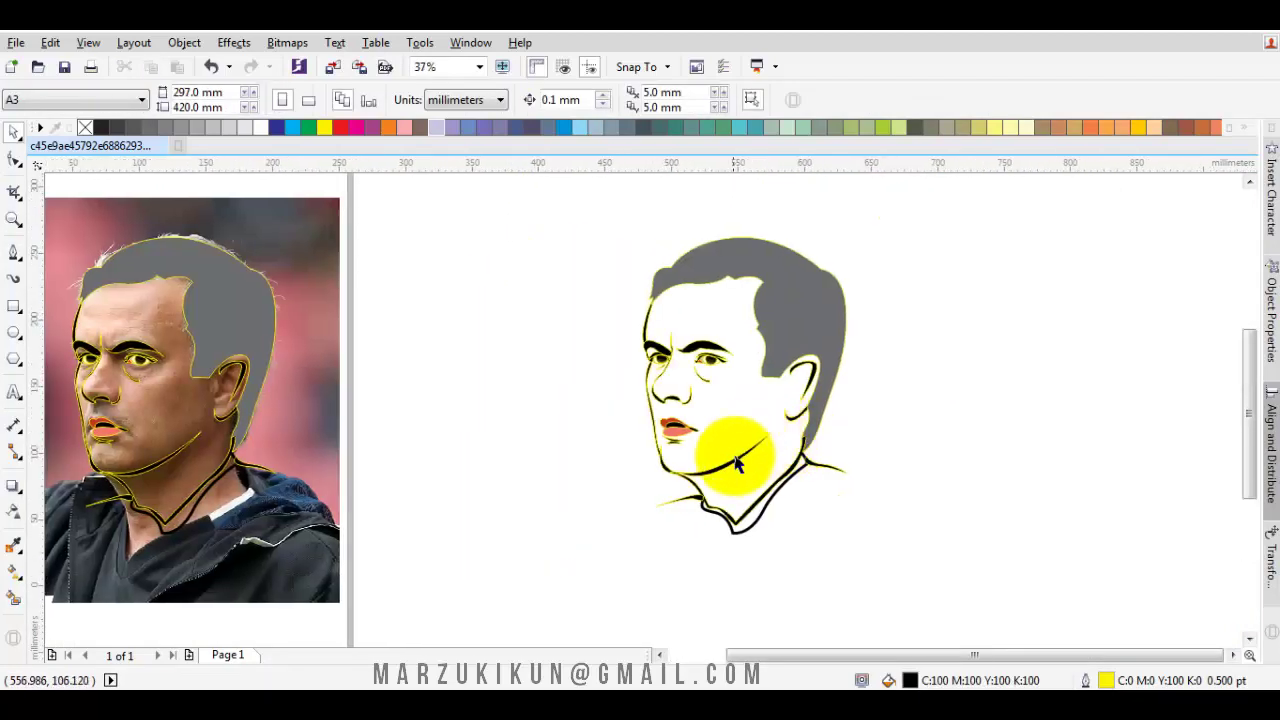
scroll(658, 330, "up", 1)
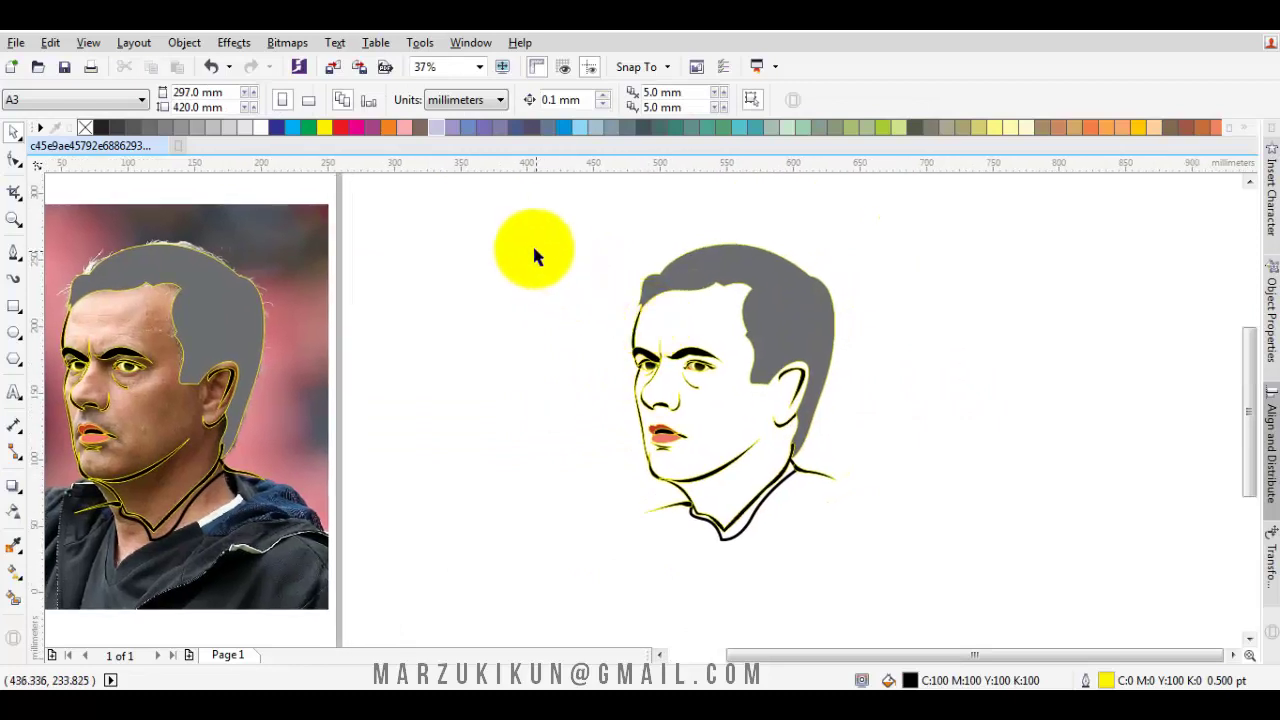
- Remove the yellow outlines from all portrait shapes, then select the grey hair
left_click_drag(889, 572, 889, 572)
left_click_drag(573, 225, 849, 486)
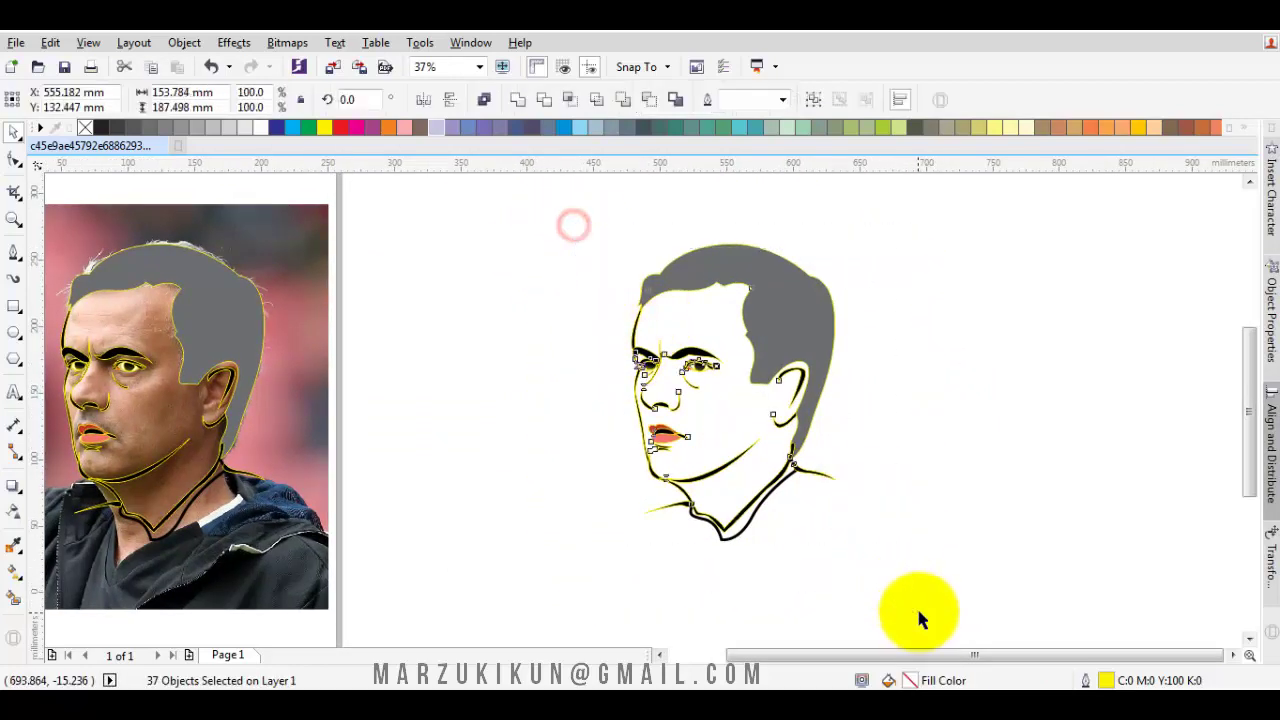
left_click_drag(918, 612, 918, 612)
right_click(85, 127)
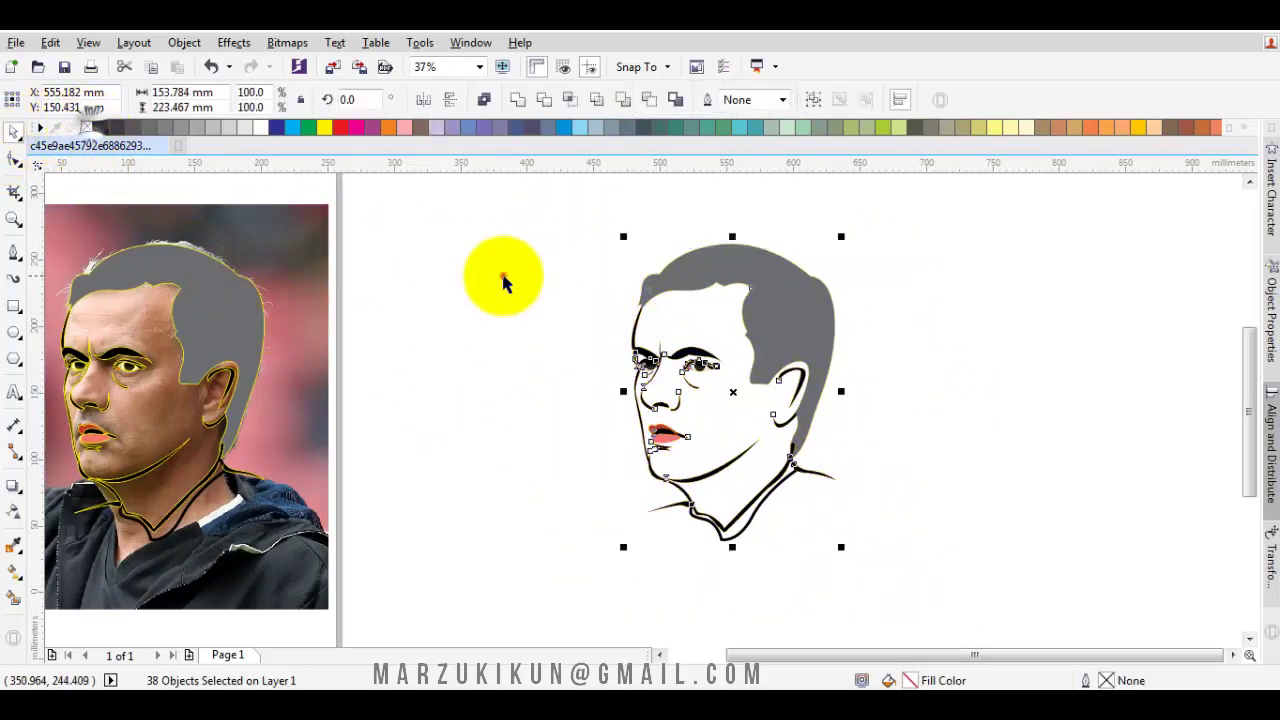
left_click(500, 275)
left_click(762, 272)
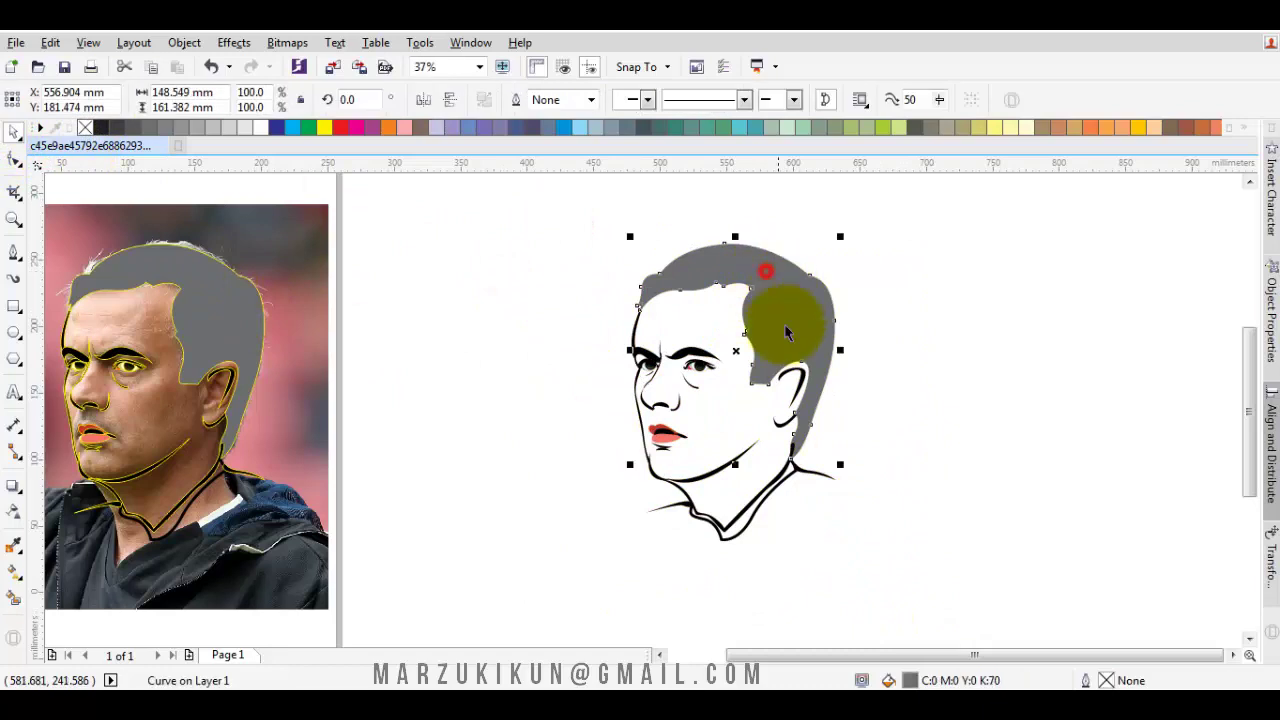
double_click(945, 680)
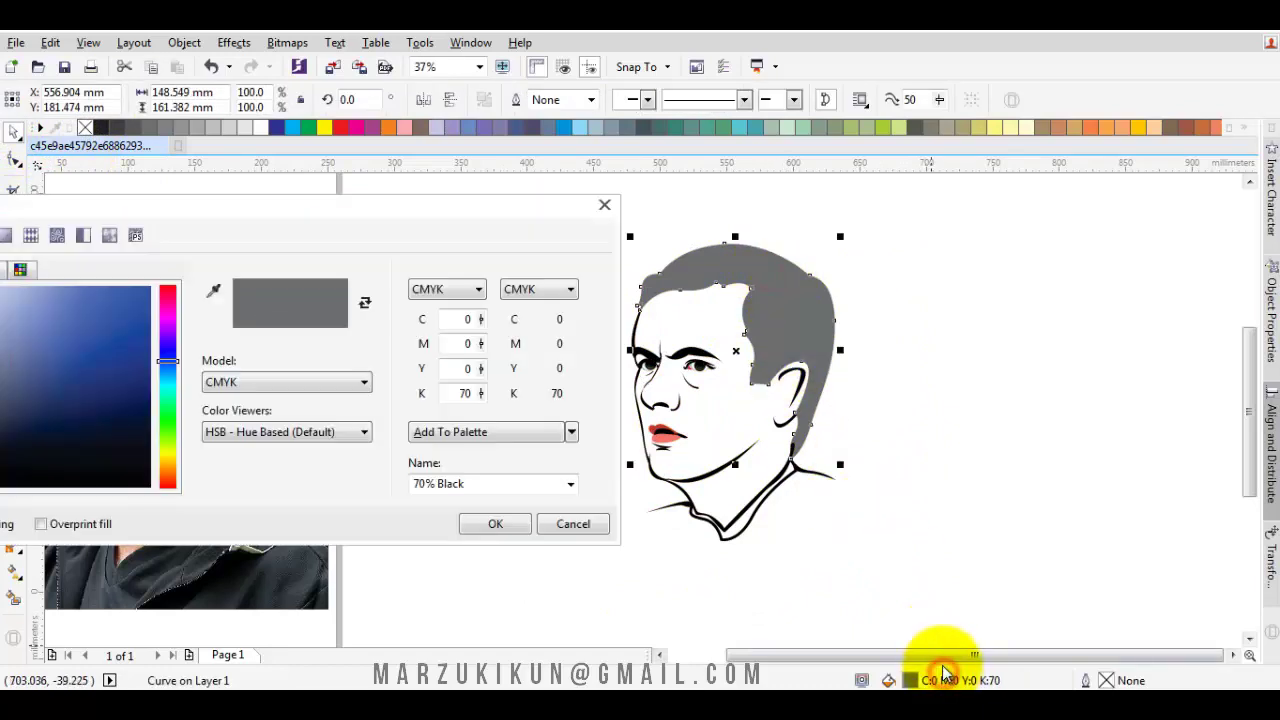
- Recolour the hair fill to brown (C47 M57 Y68 K30)
left_click(172, 484)
left_click_drag(120, 206, 211, 182)
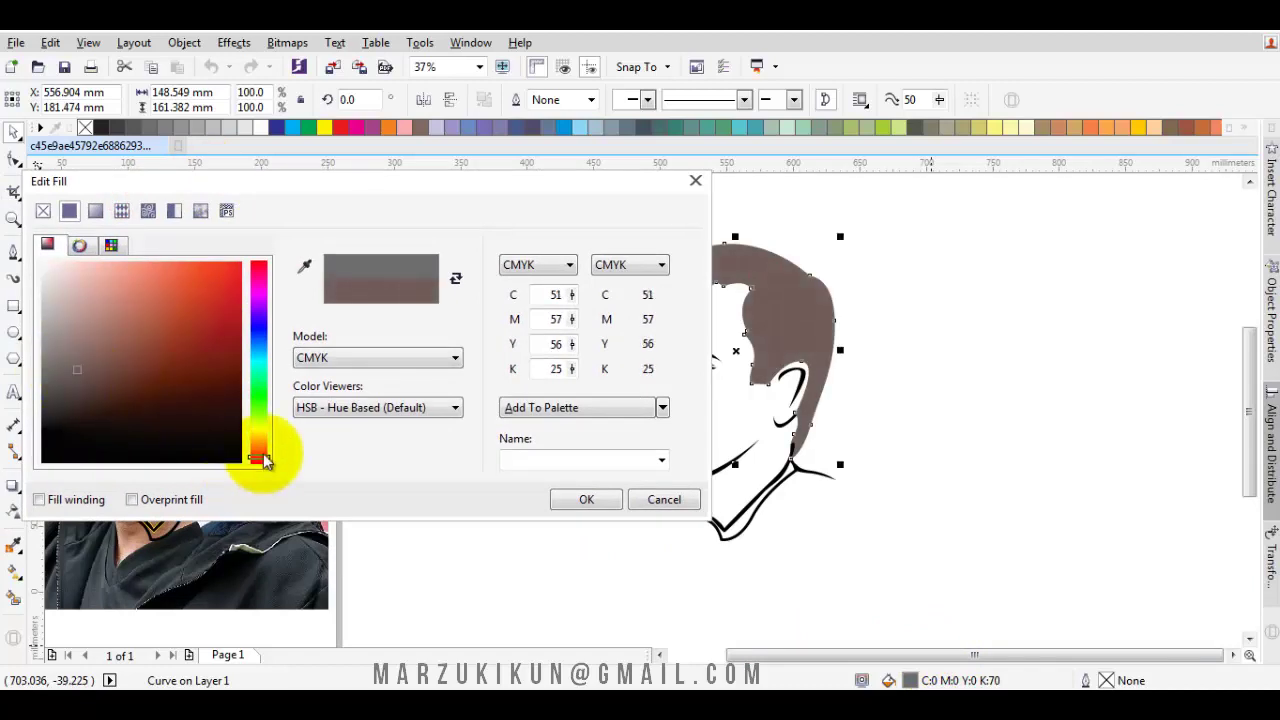
left_click_drag(265, 461, 265, 455)
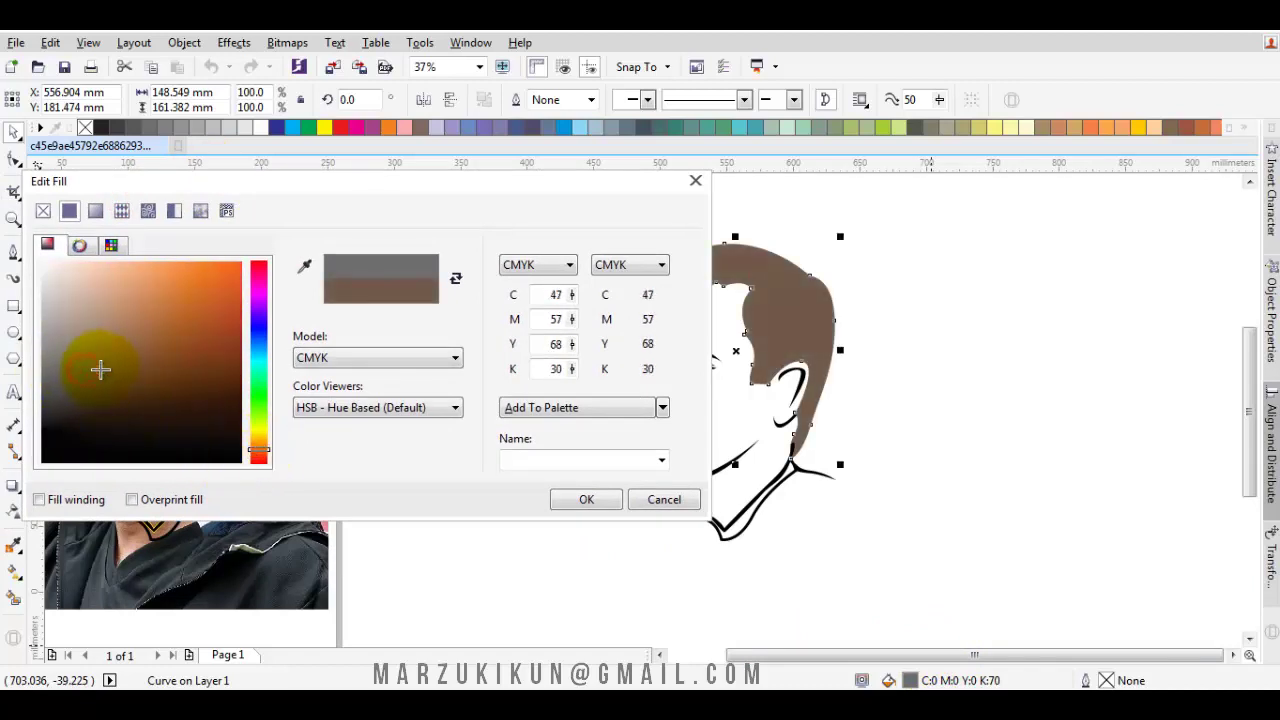
left_click(586, 499)
- Make the eyebrows a darker brown sampled from the hair colour
key("i")
scroll(720, 364, "up", 4)
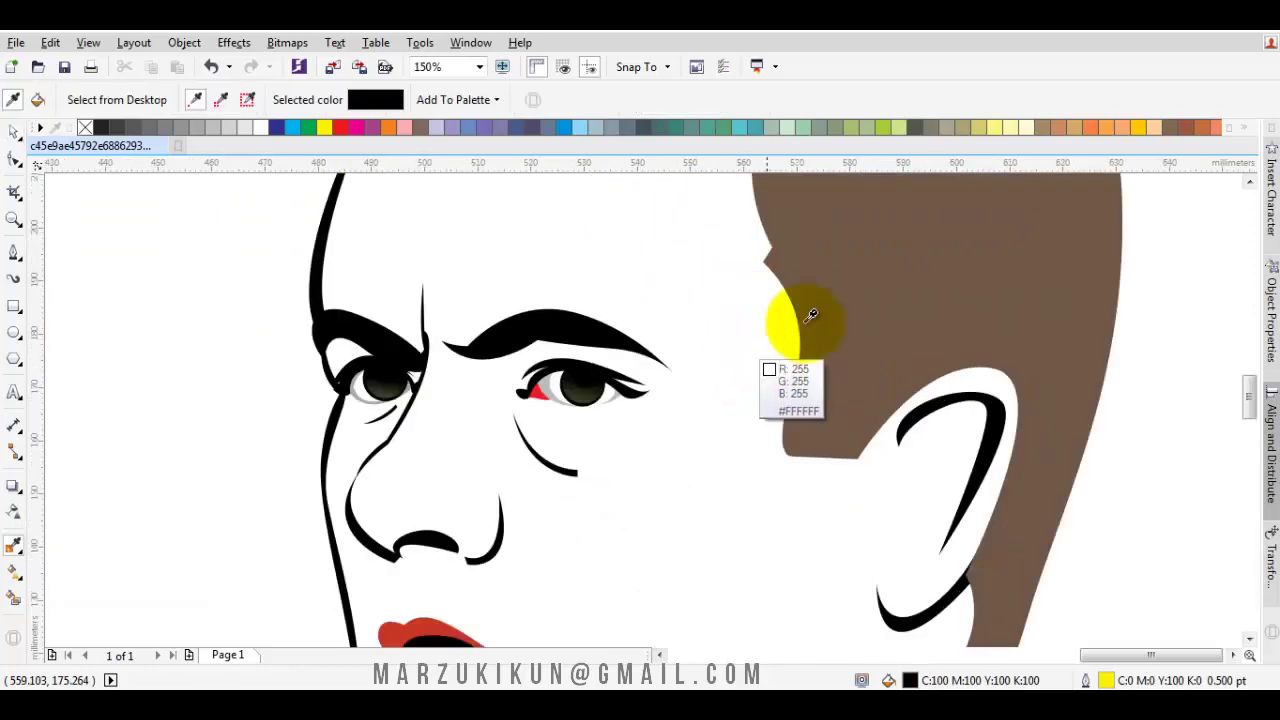
left_click(866, 295)
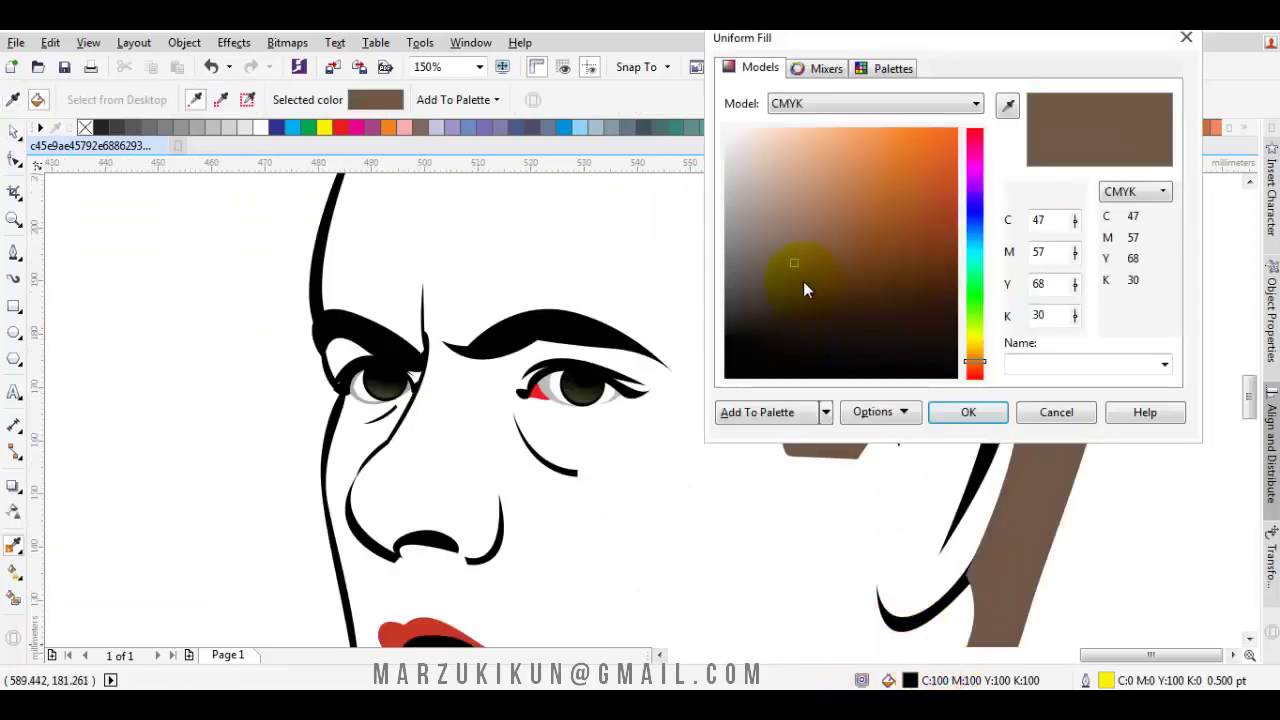
left_click(968, 412)
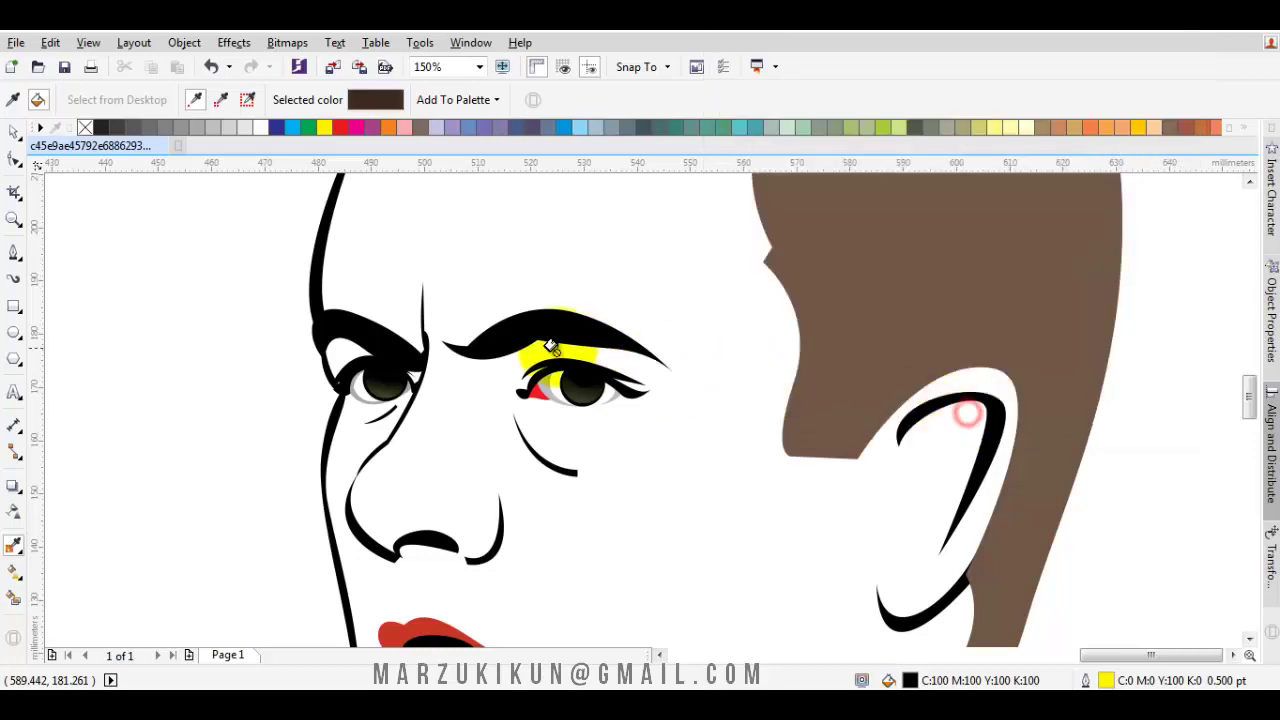
left_click(520, 325)
- Pull the eye outline curve's end node into place
key("F10")
scroll(300, 380, "up", 1)
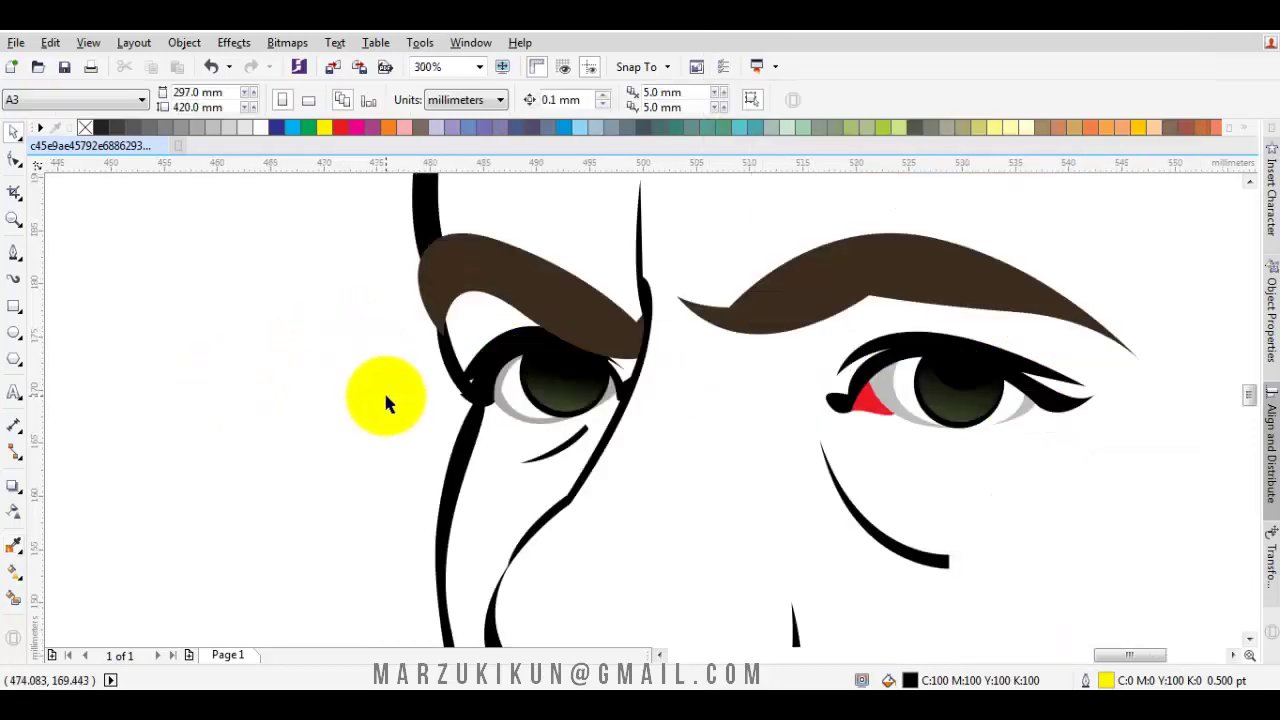
scroll(386, 395, "up", 1)
left_click(483, 357)
left_click_drag(443, 398, 437, 404)
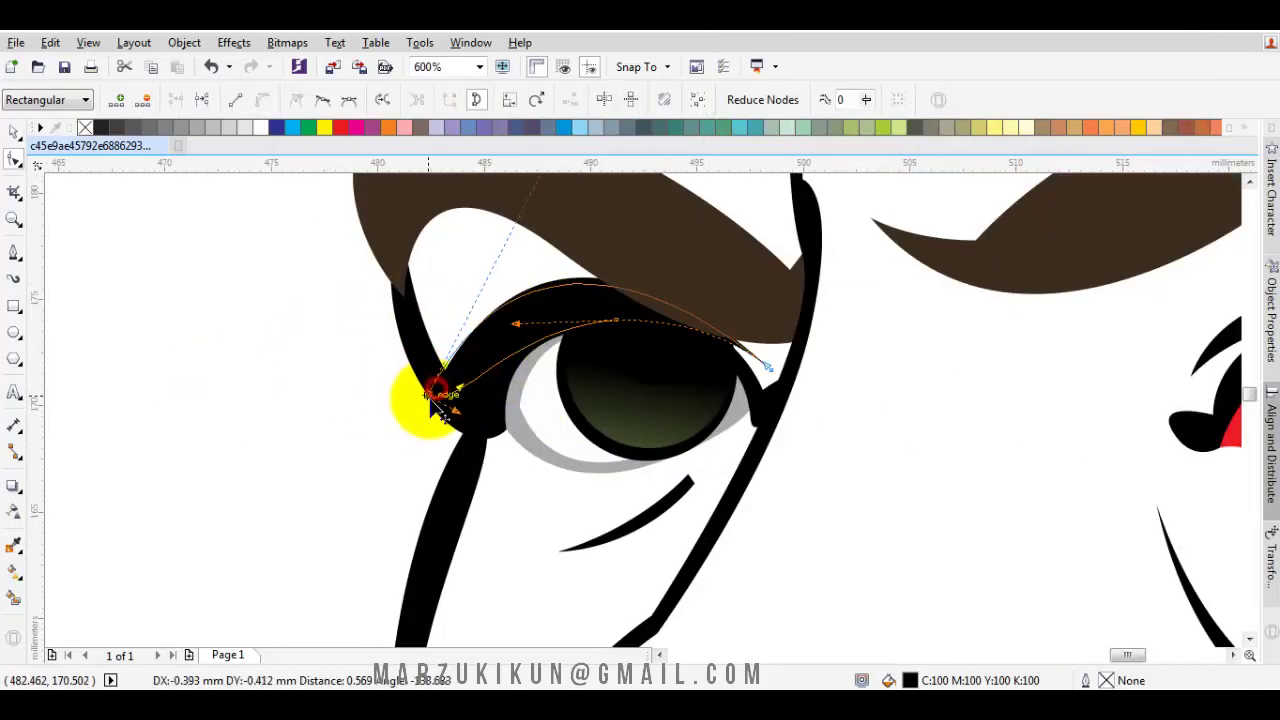
scroll(523, 323, "up", 1)
scroll(491, 380, "down", 3)
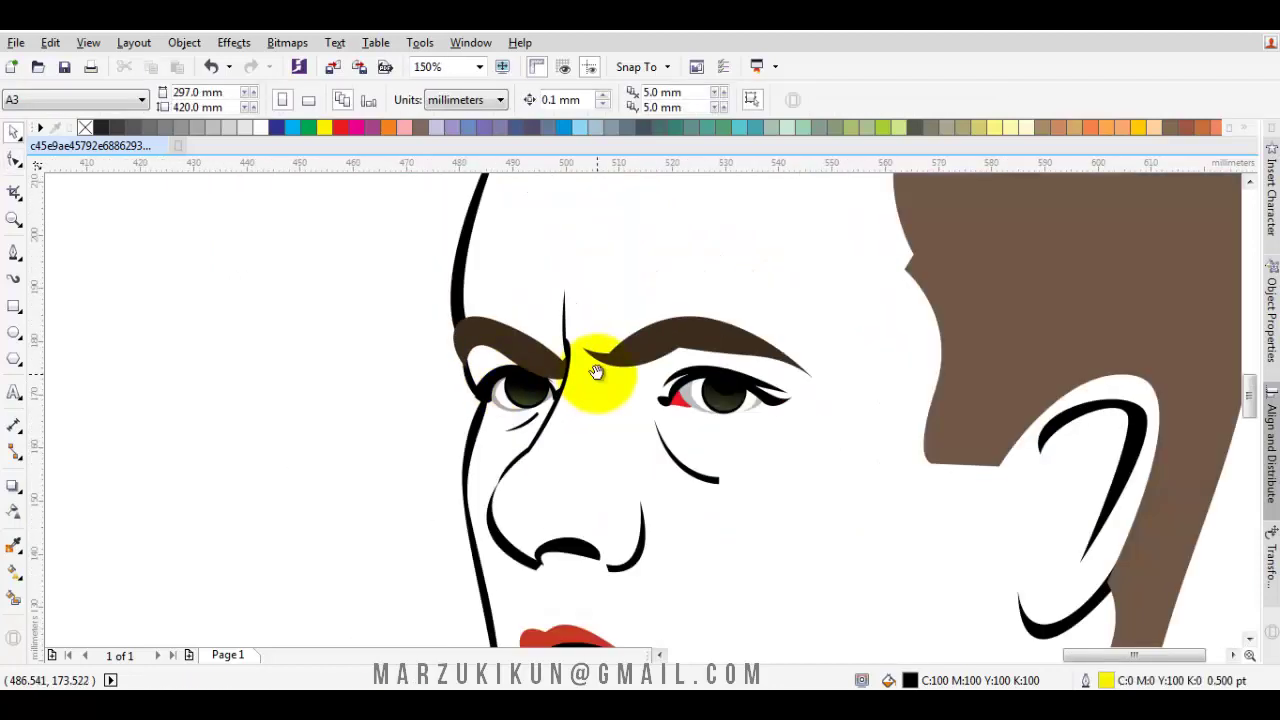
- Smart Fill the face and the two small eye-corner gaps with blue-grey
left_click(15, 598)
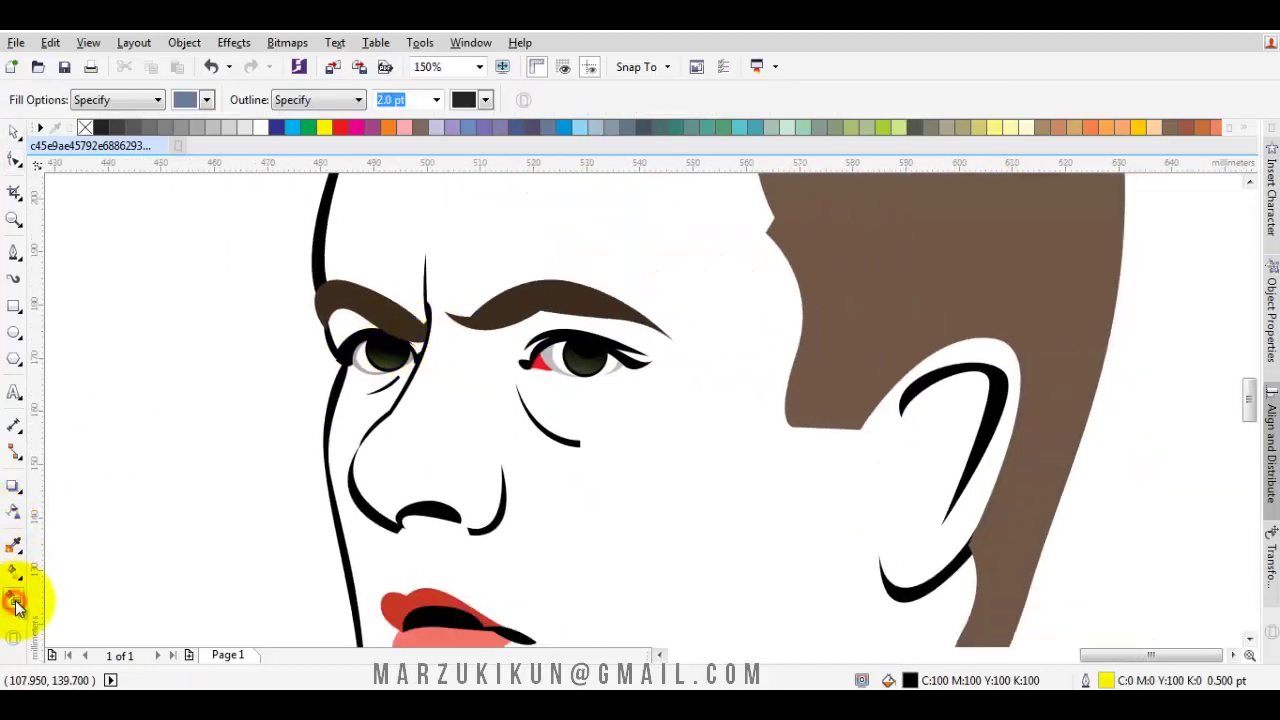
left_click(677, 220)
scroll(456, 247, "down", 1)
scroll(456, 247, "up", 4)
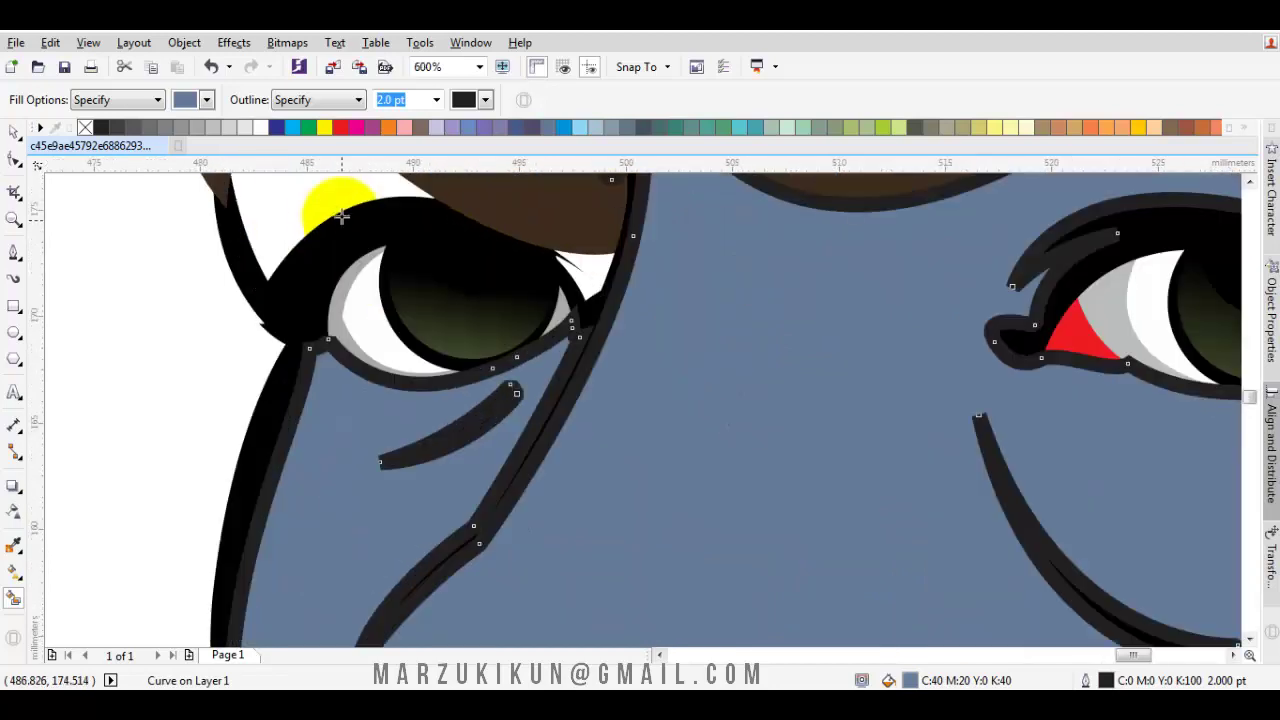
scroll(434, 243, "up", 1)
left_click(596, 276)
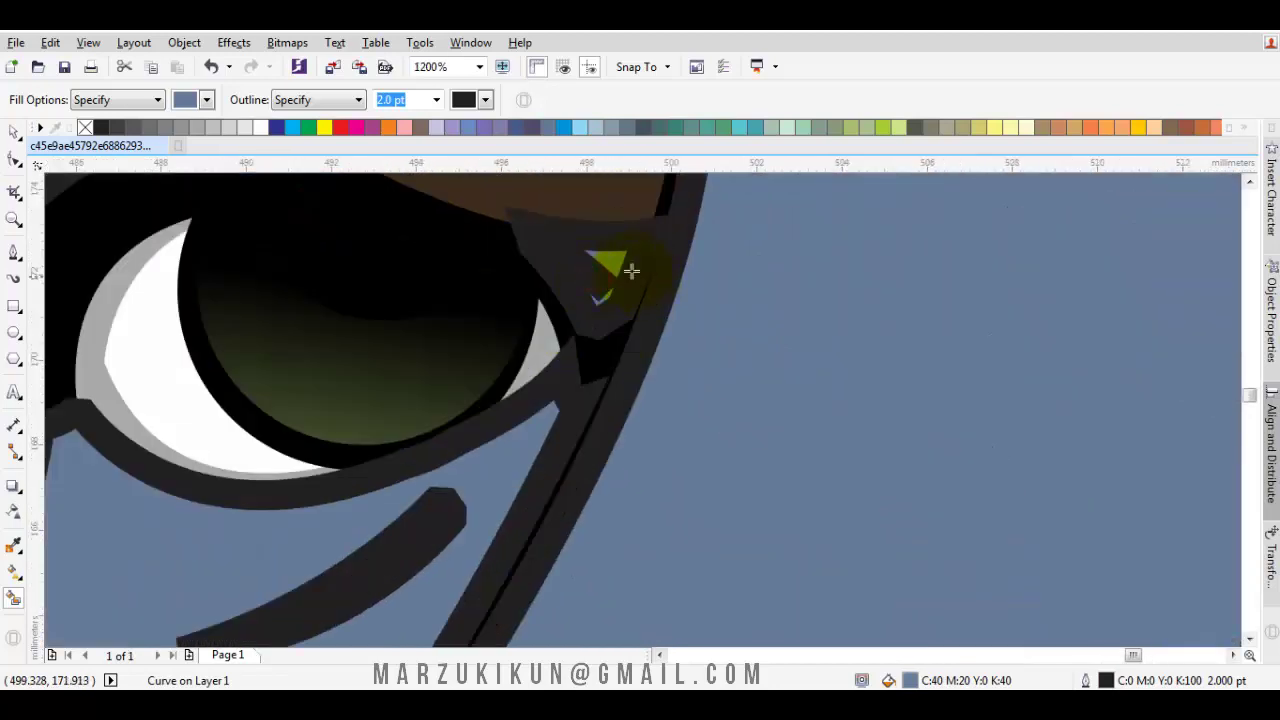
left_click(631, 270)
scroll(620, 262, "down", 3)
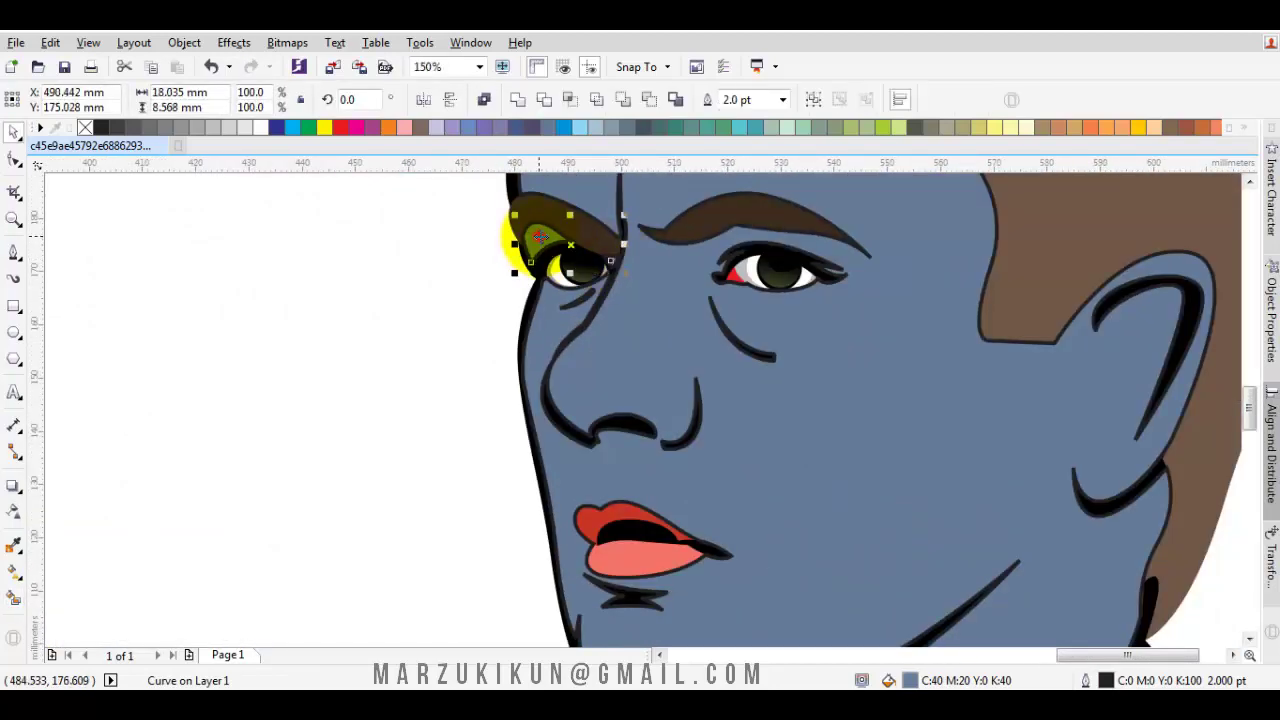
- Combine the face and eye-corner fill pieces into one shape with a 3.0 pt outline
mouse_move(560, 253)
left_mouse_down()
mouse_move(829, 428)
mouse_move(808, 437)
left_mouse_up()
scroll(733, 340, "down", 1)
scroll(660, 280, "up", 2)
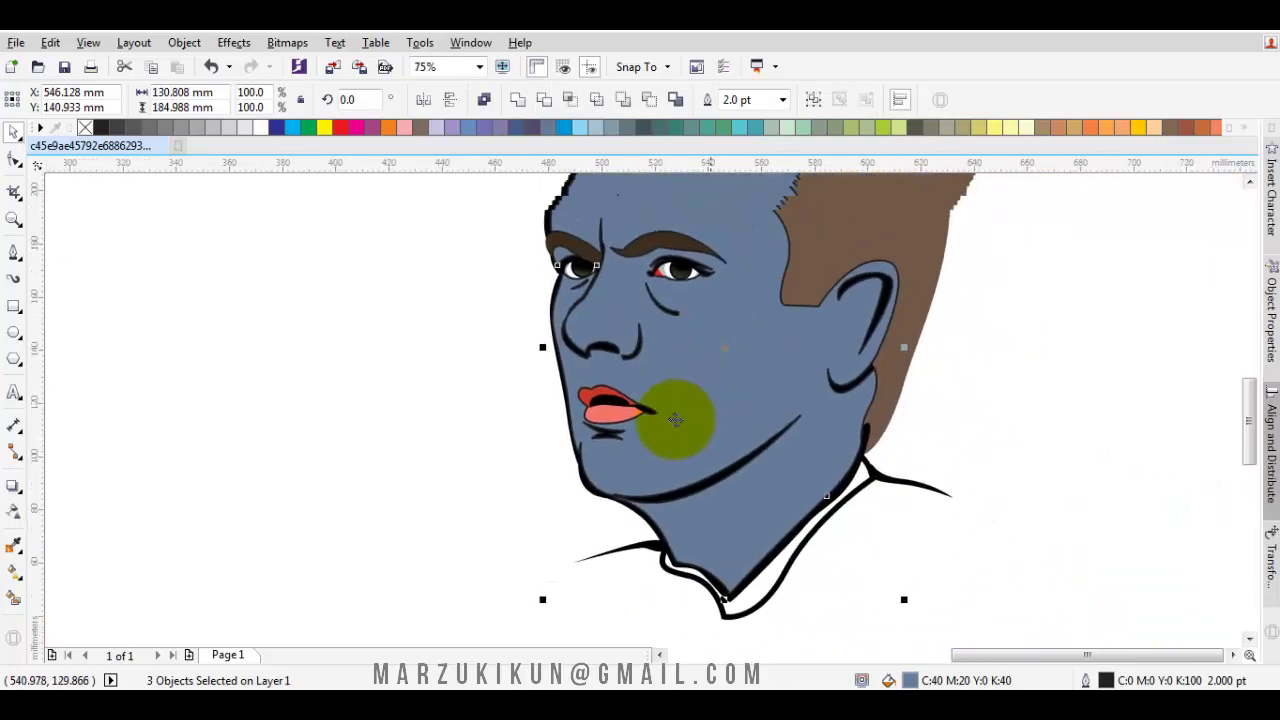
left_click(517, 104)
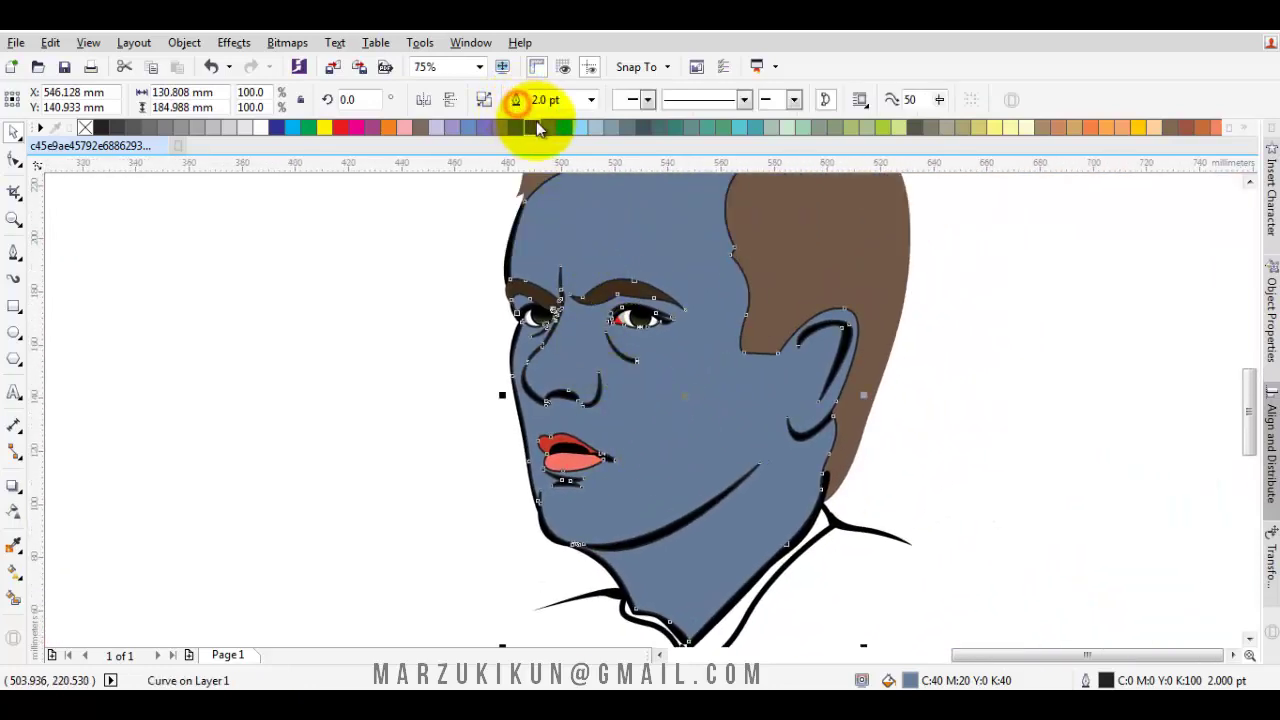
left_click(593, 100)
left_click(547, 218)
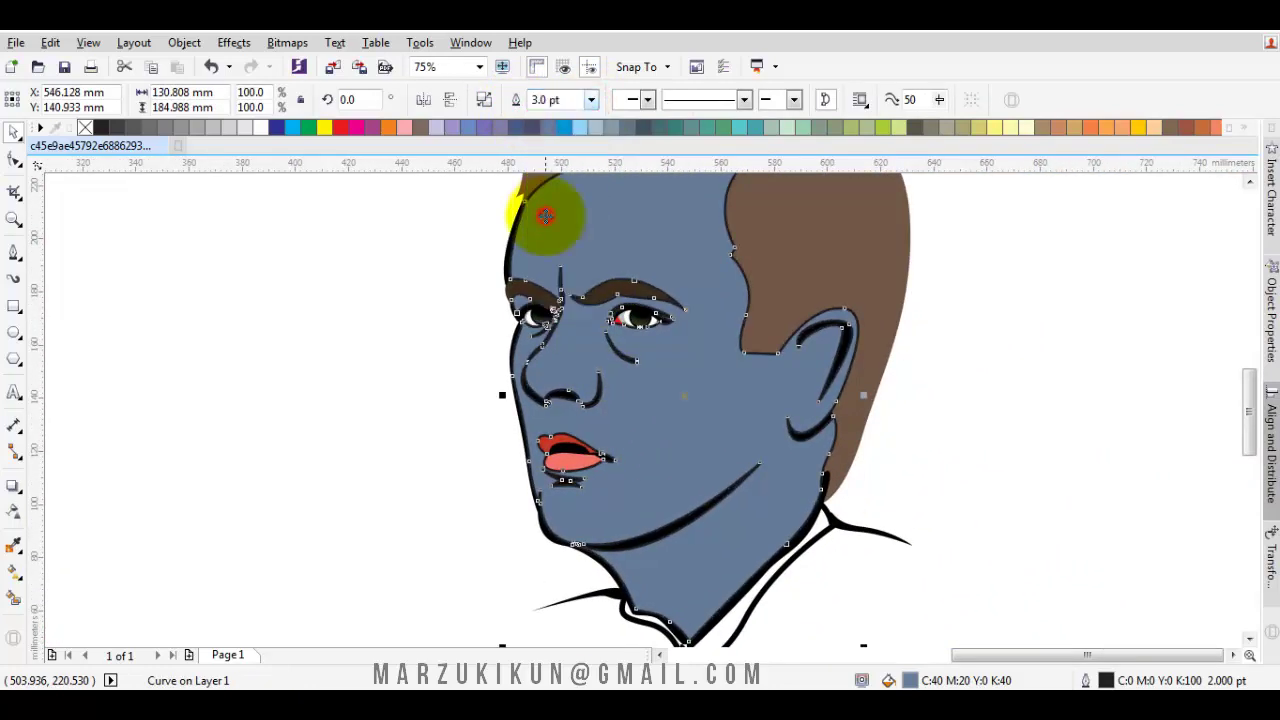
- Select the face shape and show its nodes for editing
scroll(530, 337, "up", 3)
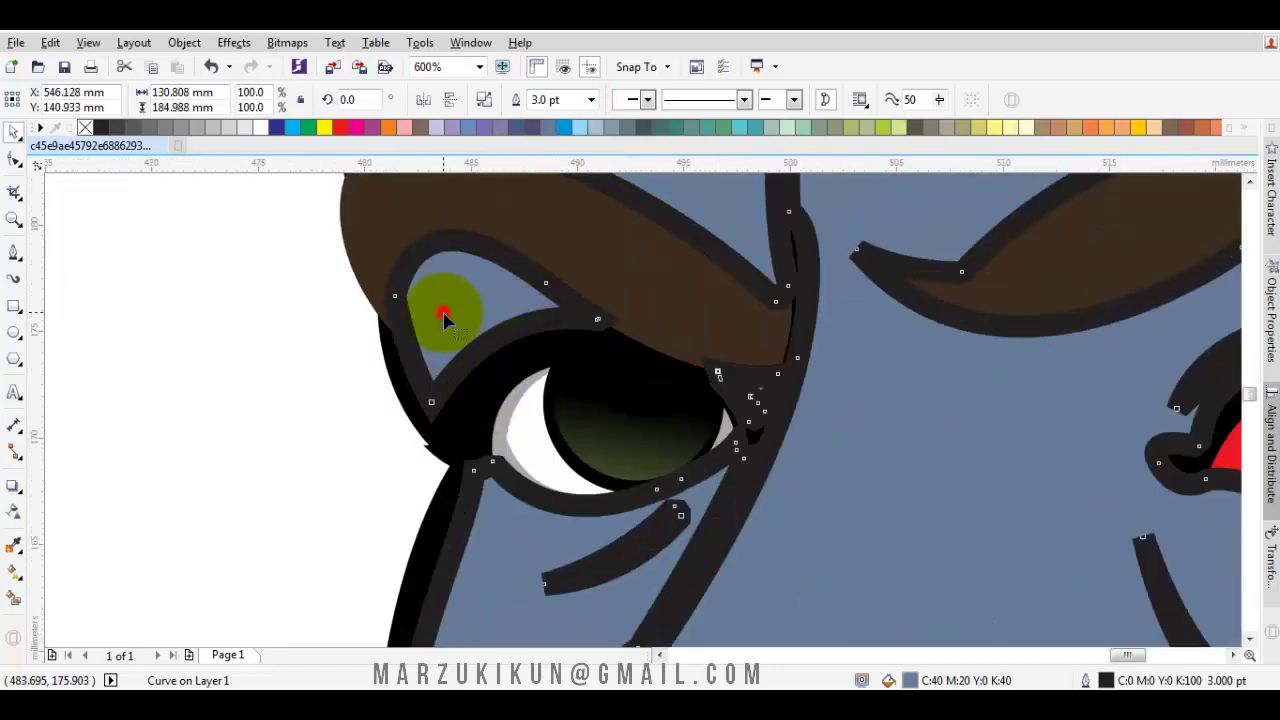
left_click(444, 318)
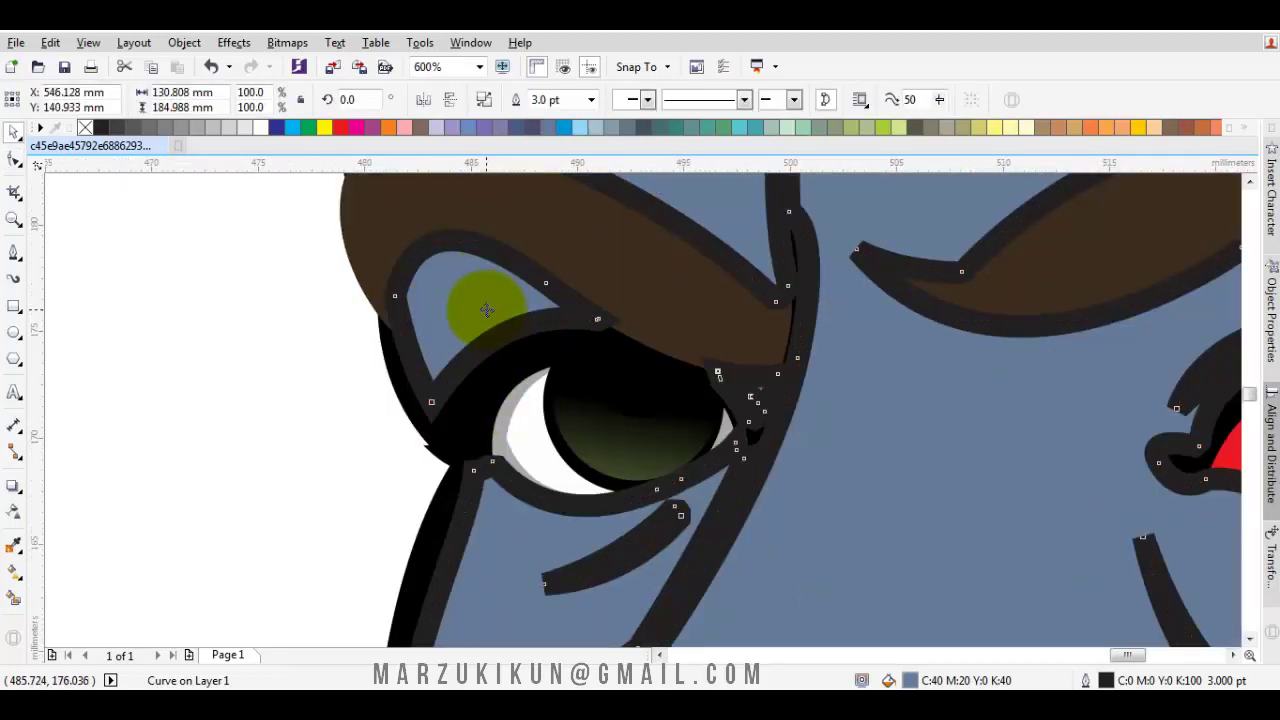
double_click(485, 342)
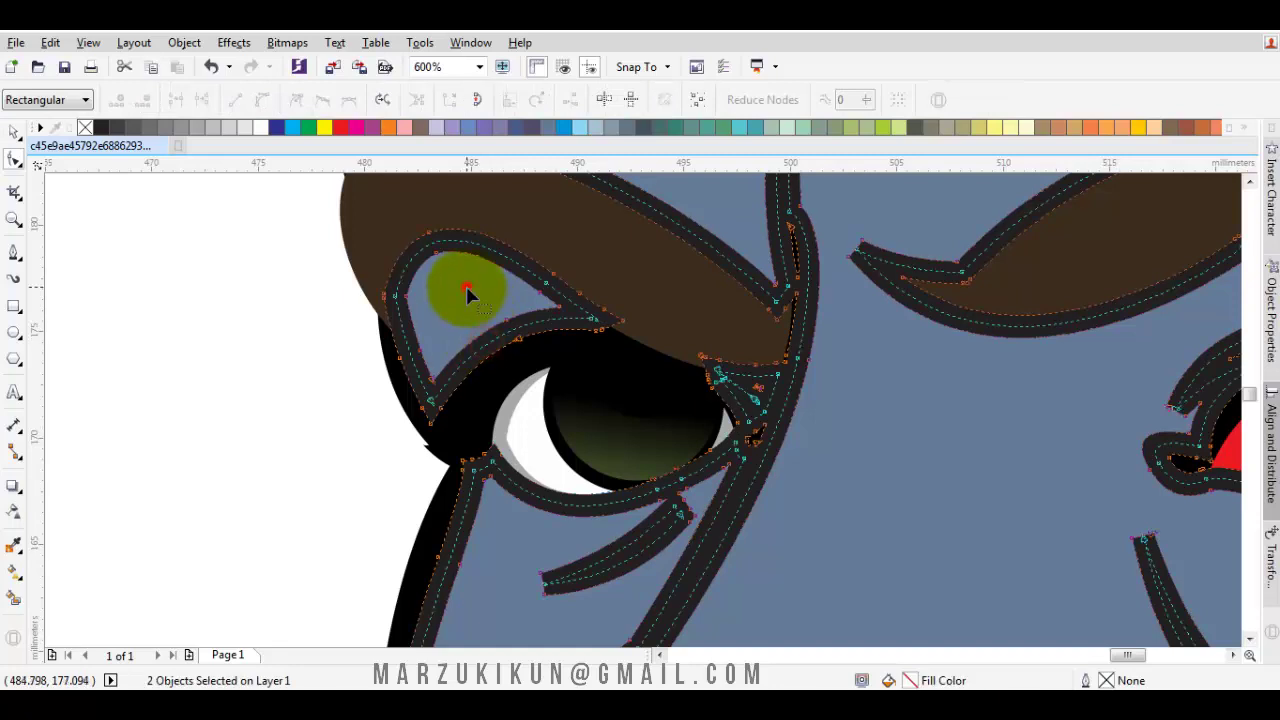
left_click(467, 291)
scroll(522, 199, "down", 1)
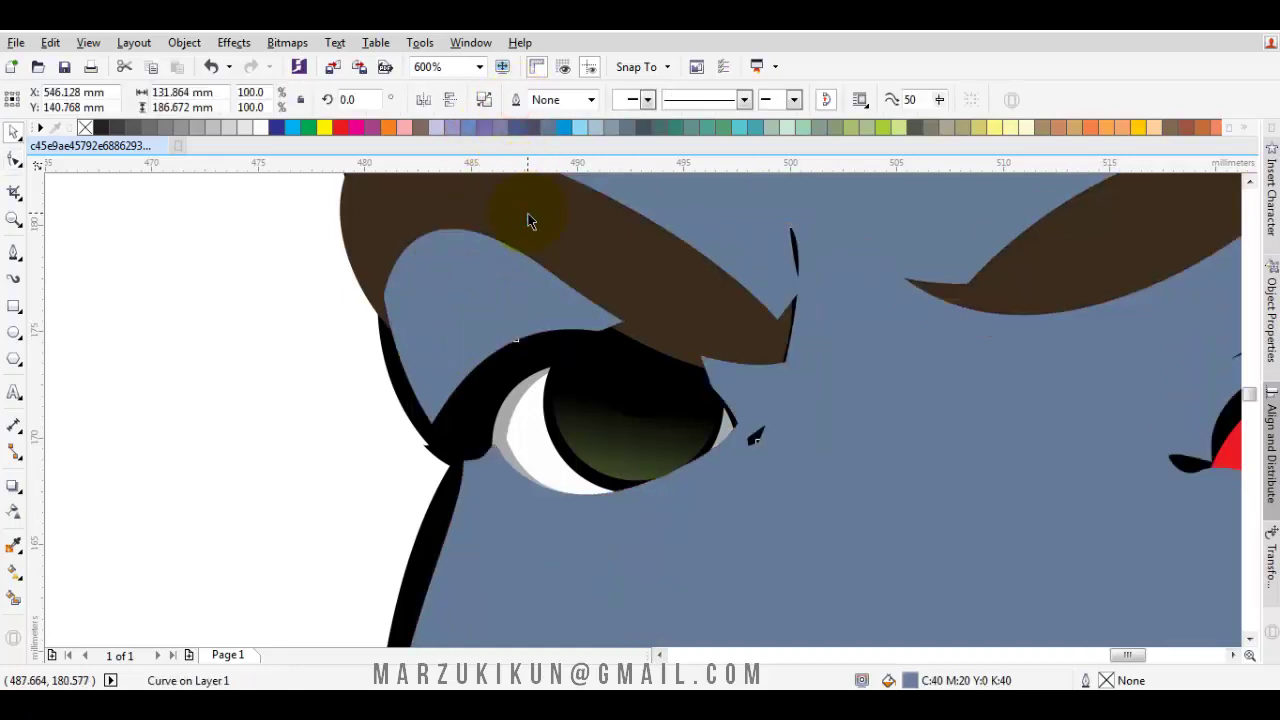
scroll(528, 205, "down", 2)
- Delete the stray lip nodes from the blue-grey face shape
scroll(563, 266, "down", 2)
double_click(638, 322)
scroll(638, 322, "up", 2)
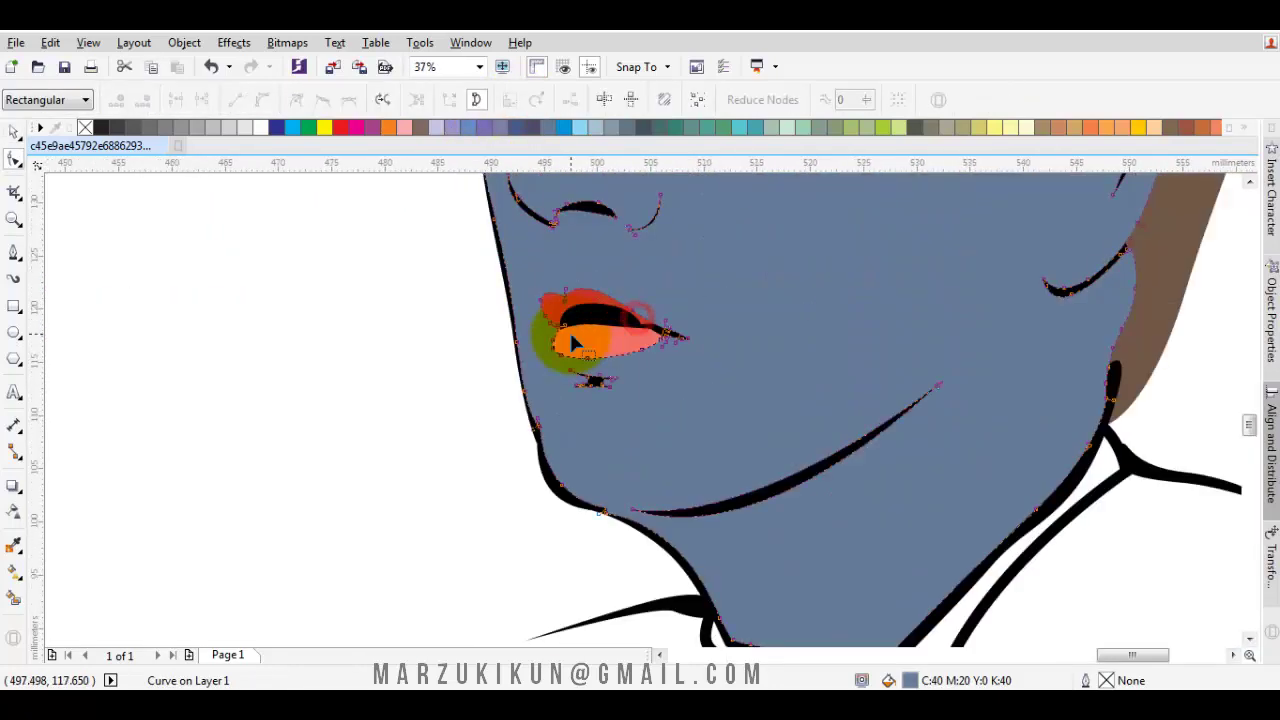
scroll(571, 337, "up", 2)
key("ctrl+a")
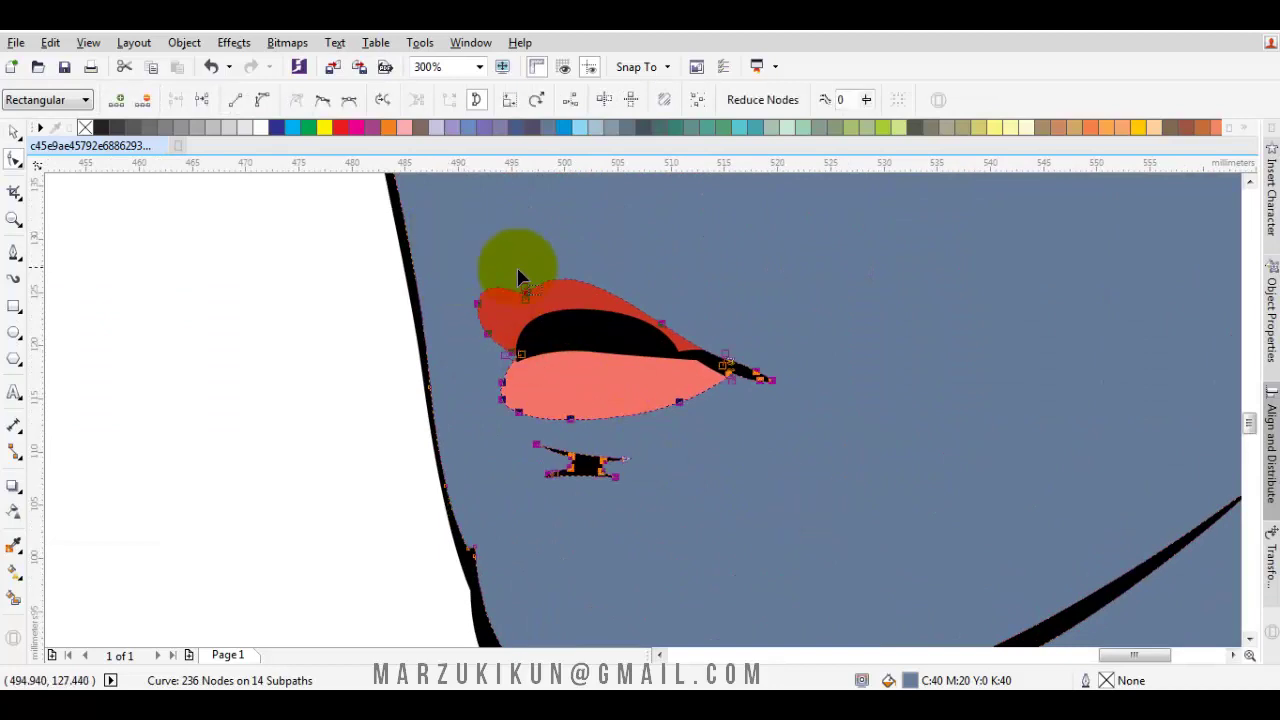
right_click(531, 286)
left_click(596, 320)
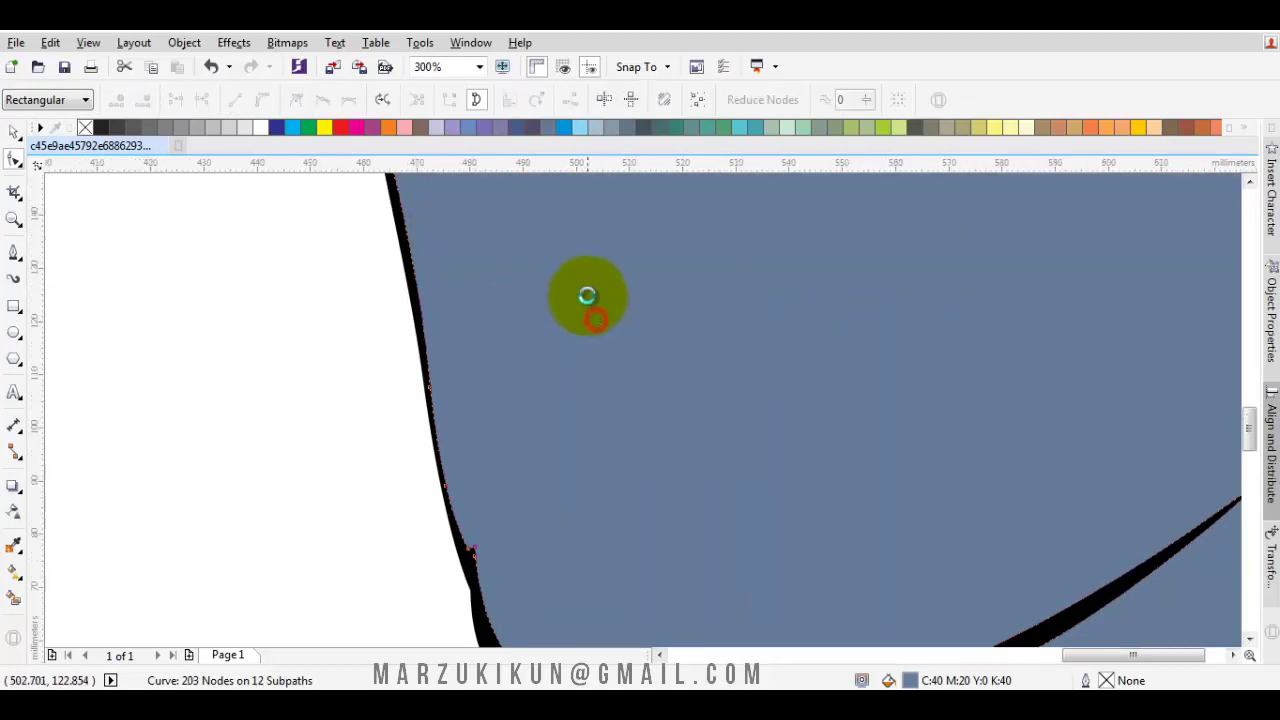
scroll(586, 300, "down", 3)
- Remove the leftover nose, brow and eye nodes from the face shape
left_click(609, 418)
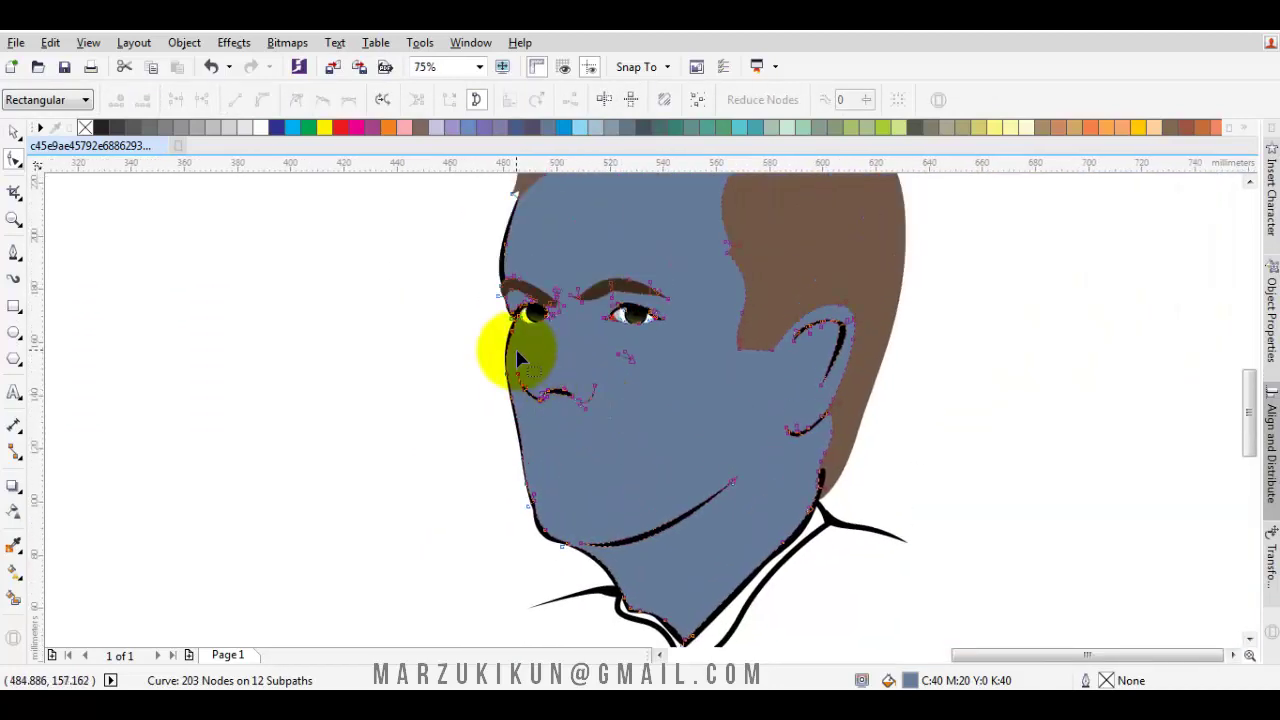
scroll(516, 347, "up", 1)
scroll(523, 363, "up", 1)
right_click(531, 380)
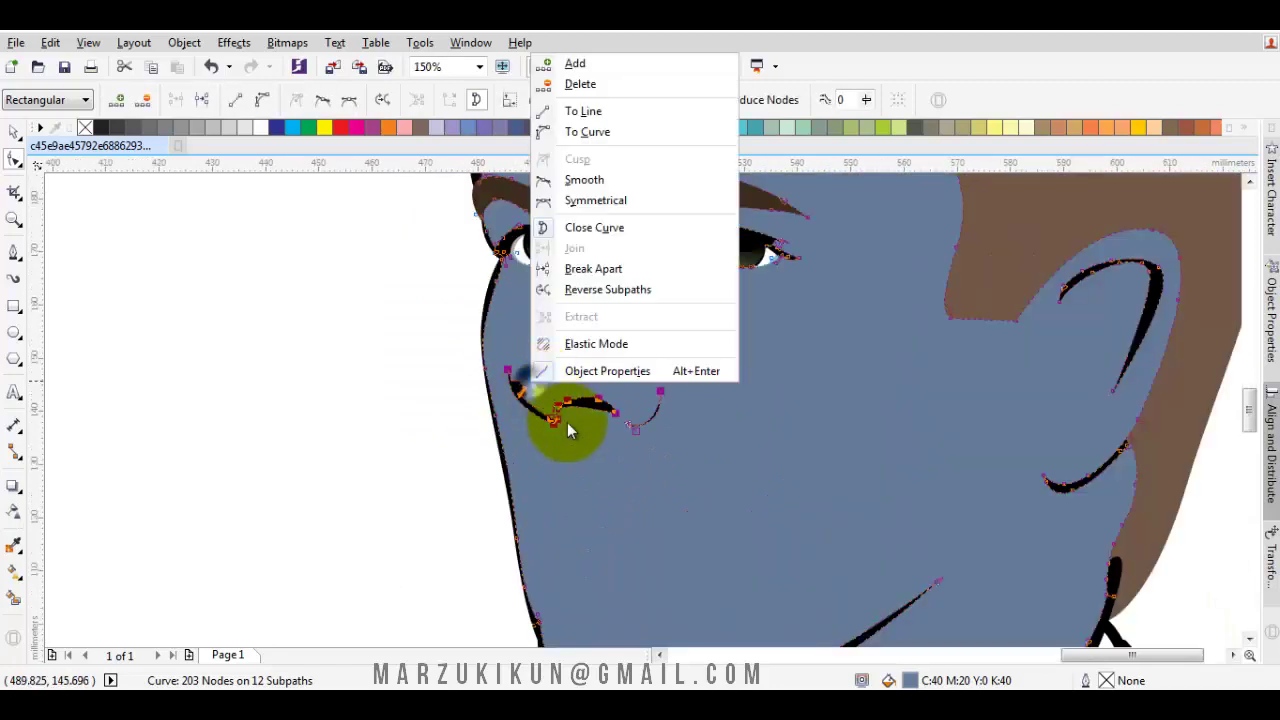
left_click(581, 84)
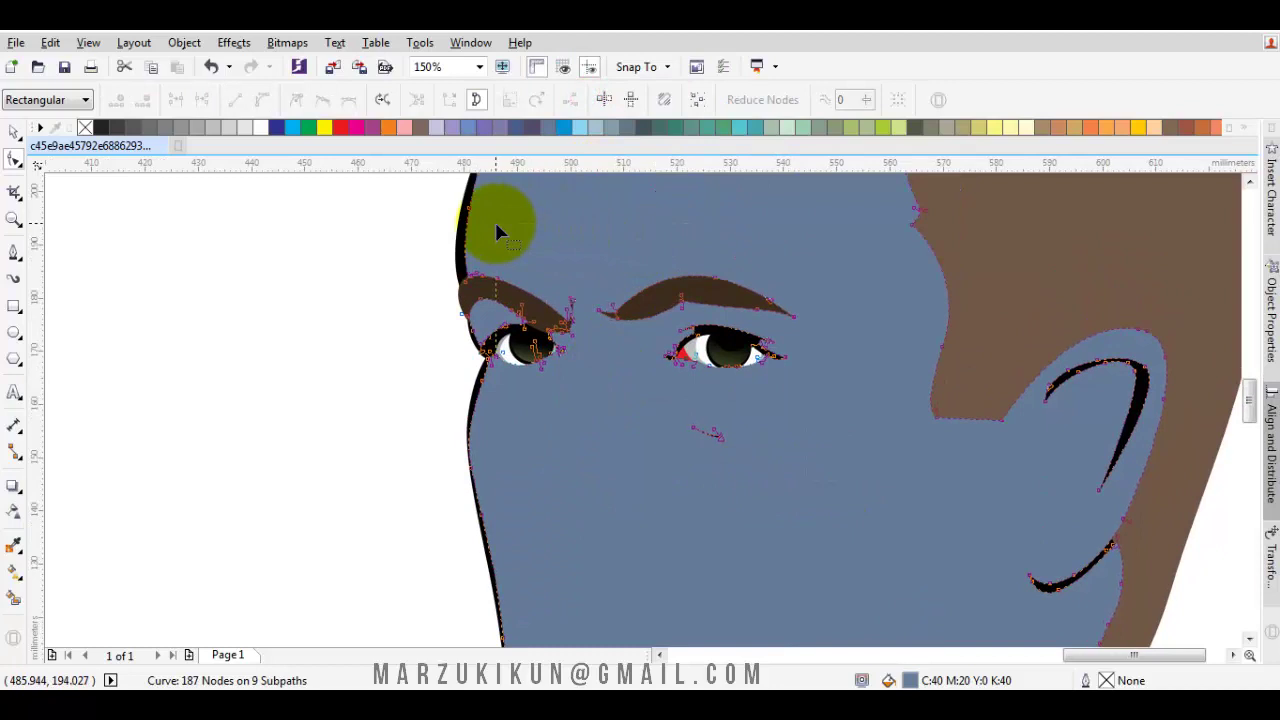
right_click(527, 236)
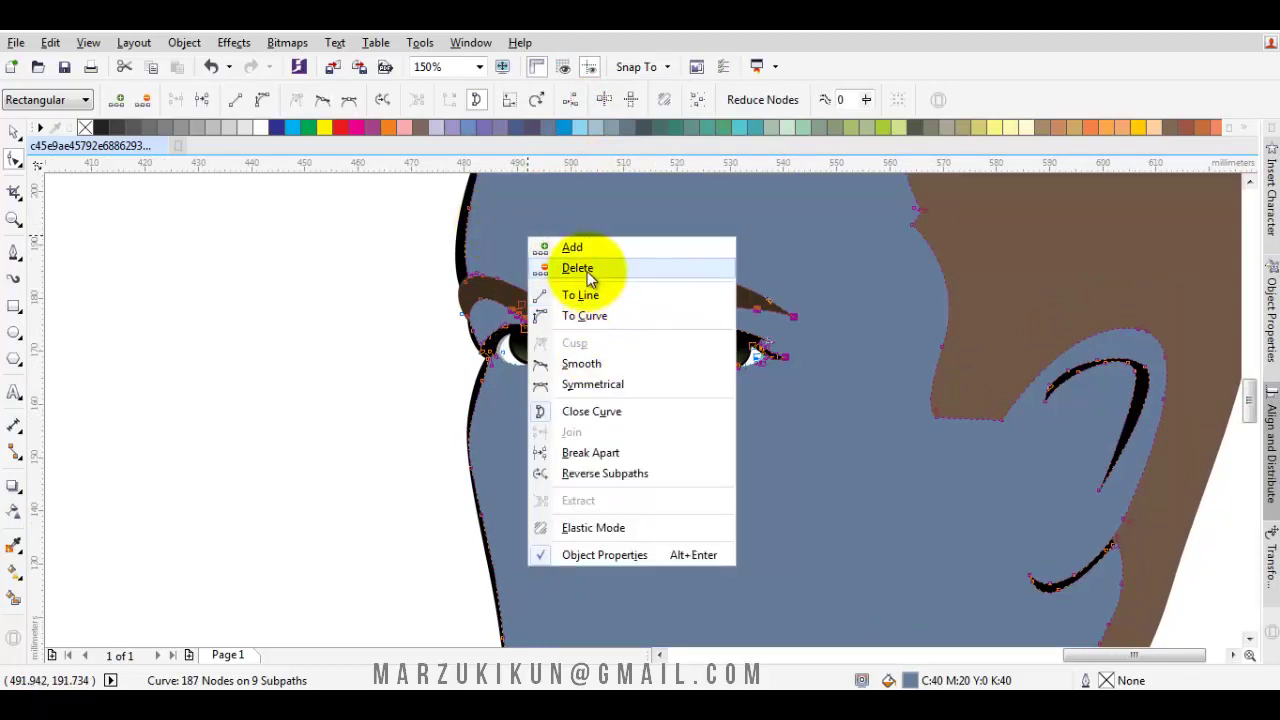
left_click(587, 268)
scroll(529, 320, "up", 2)
scroll(470, 460, "up", 2)
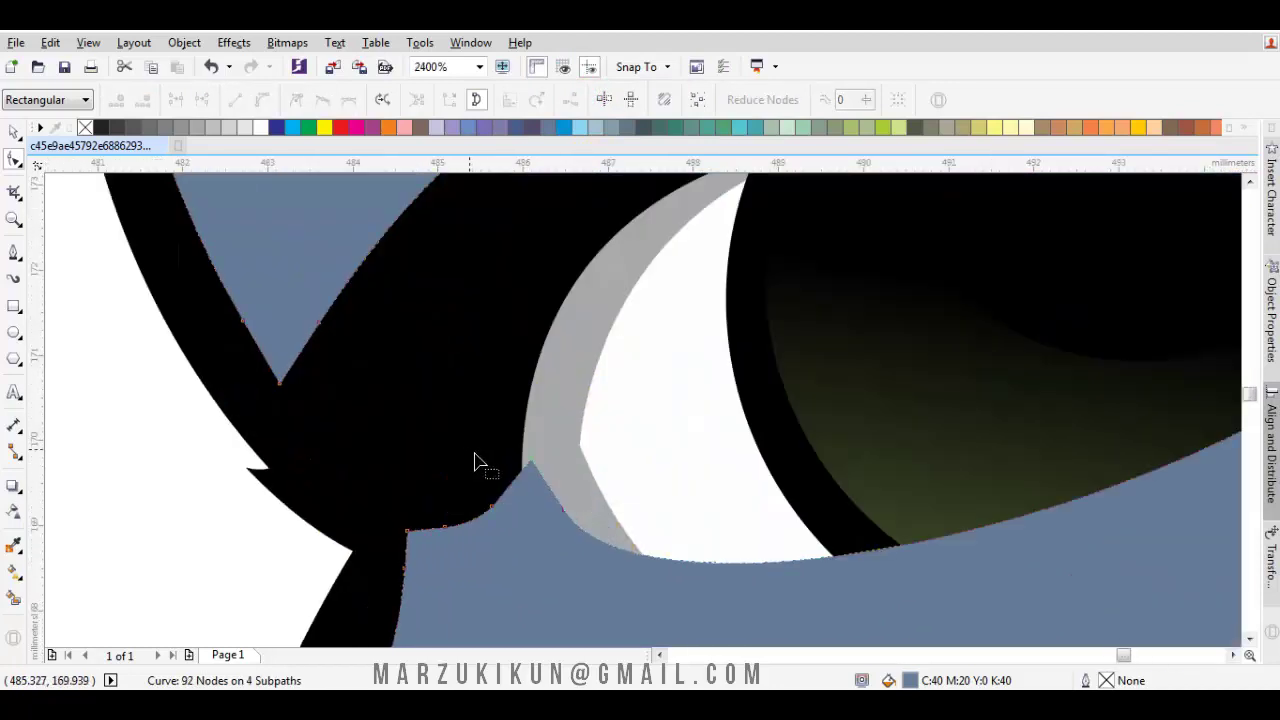
scroll(476, 461, "down", 2)
scroll(420, 434, "up", 1)
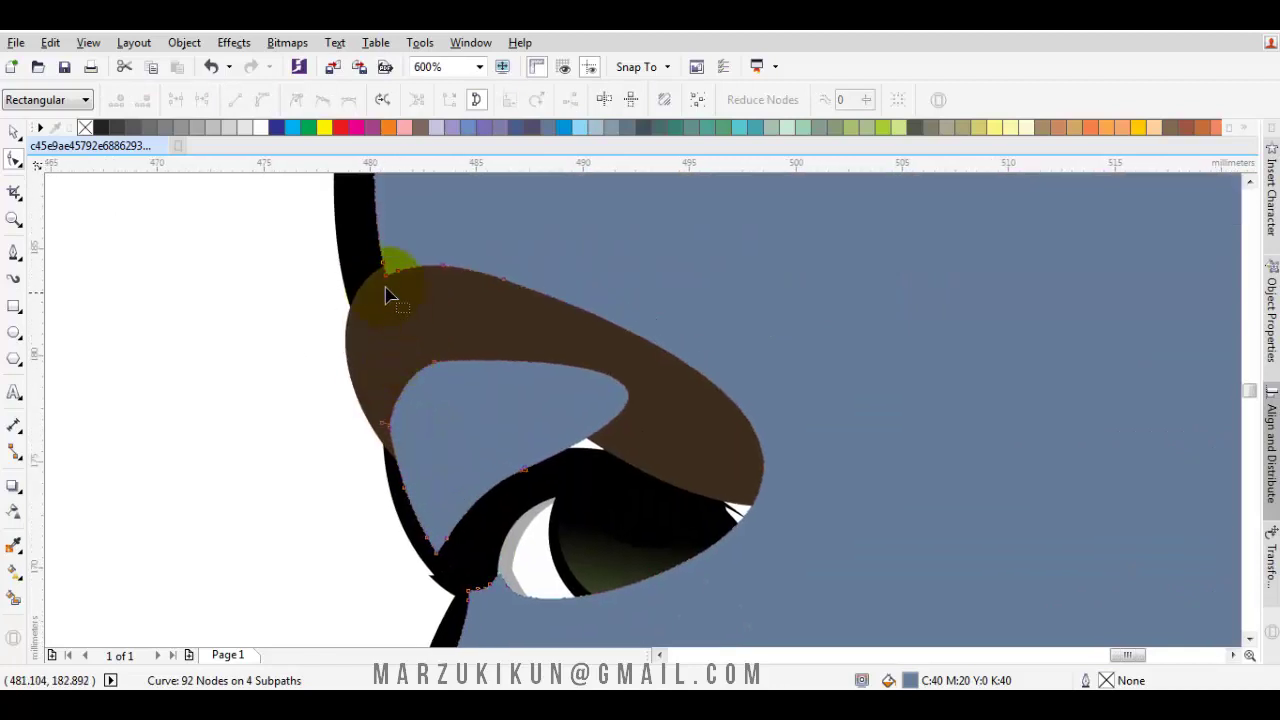
- Draw a closed Bezier patch along the face's left edge beside the eye, selected with the face
left_click(14, 253)
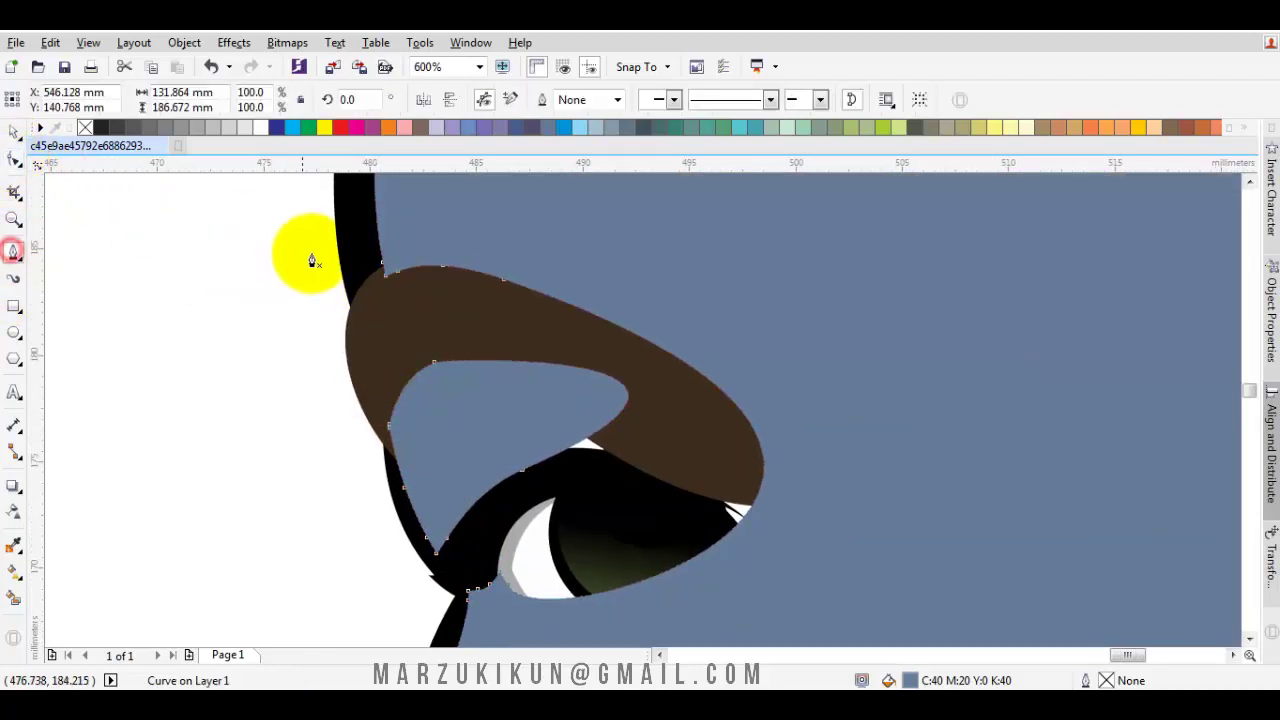
left_click(354, 214)
left_click(393, 458)
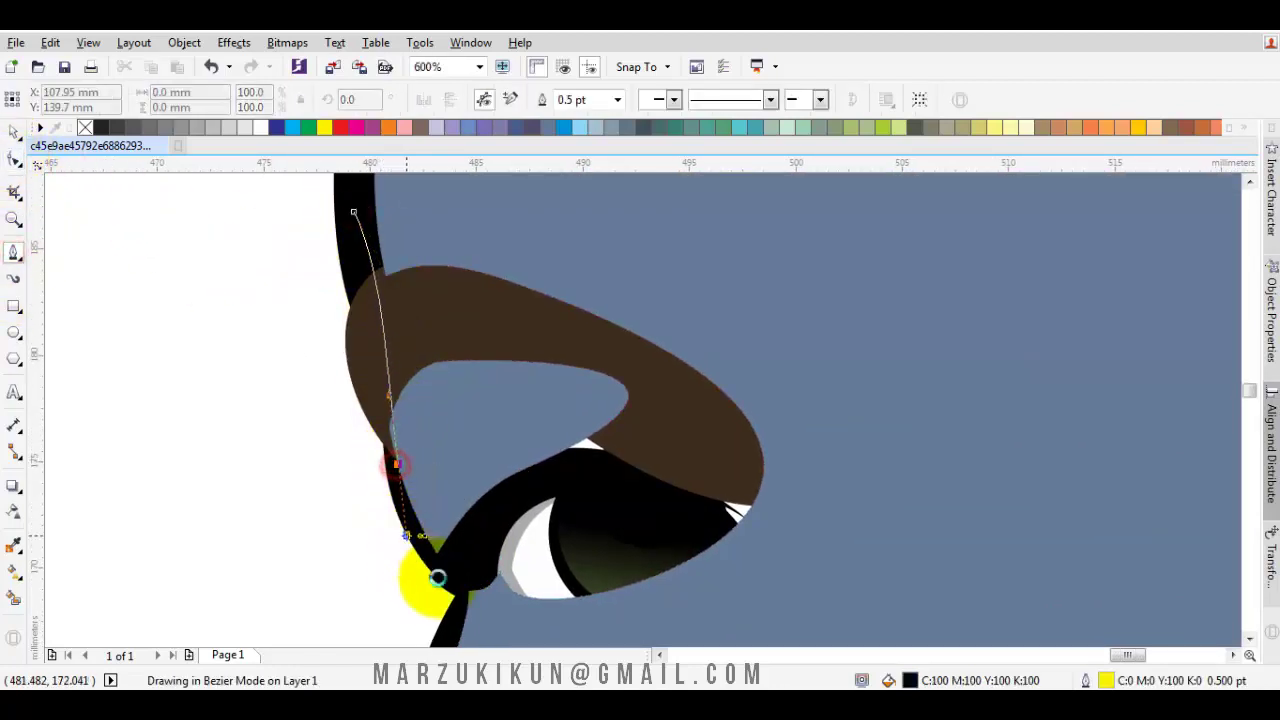
left_click(450, 580)
scroll(445, 540, "down", 3)
left_click(723, 503)
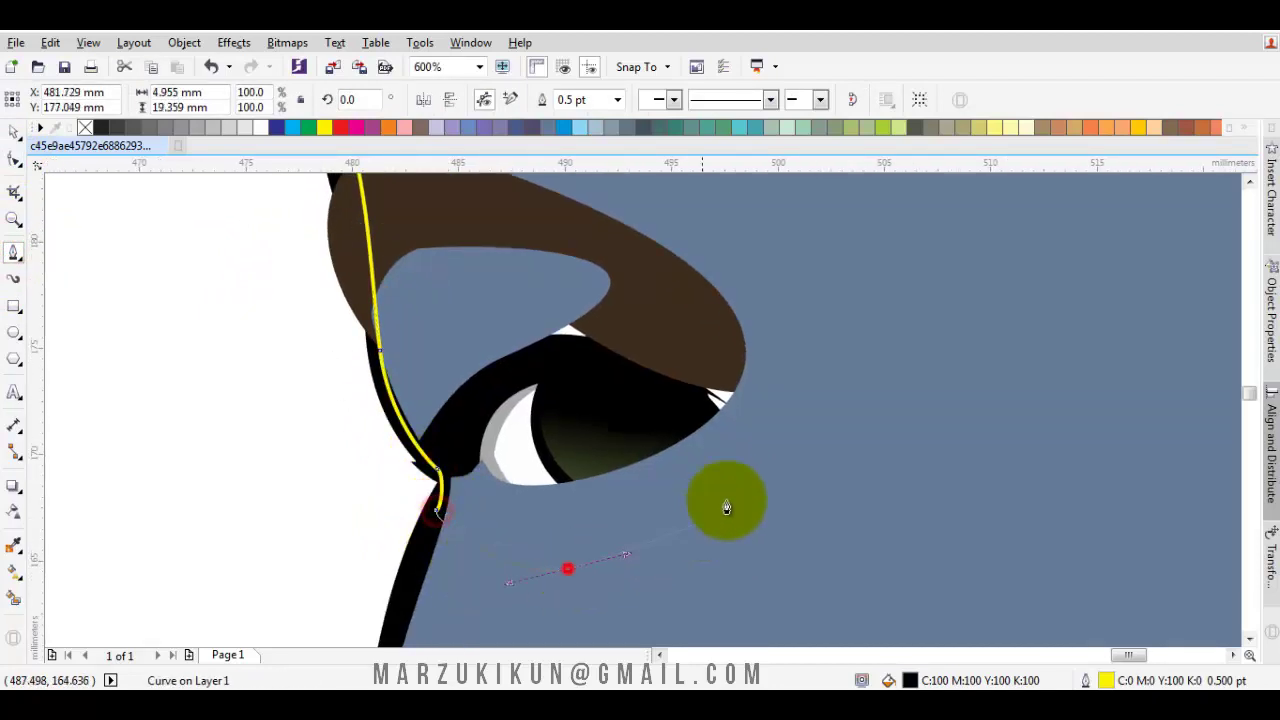
scroll(804, 300, "up", 3)
left_click_drag(690, 460, 733, 544)
left_click(197, 357)
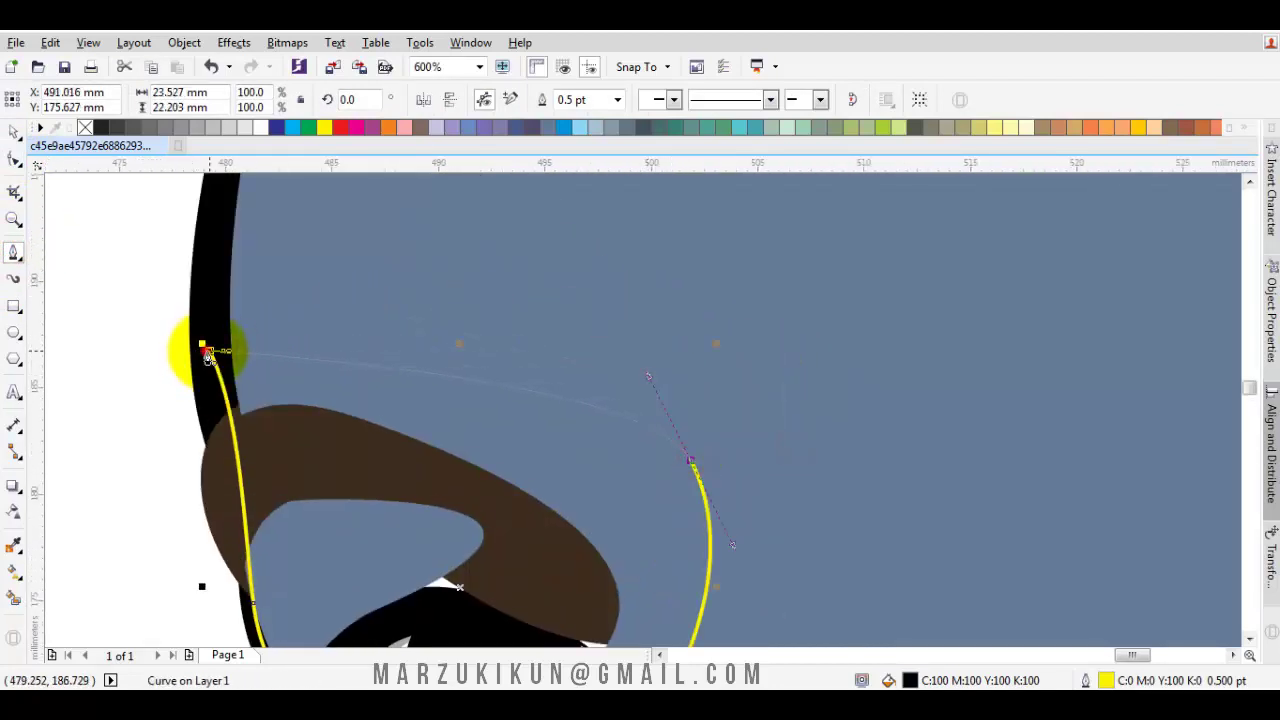
key("space")
left_click(617, 286, "shift")
- Weld the patch into the face and send the face to the back of the layer
left_click(523, 95)
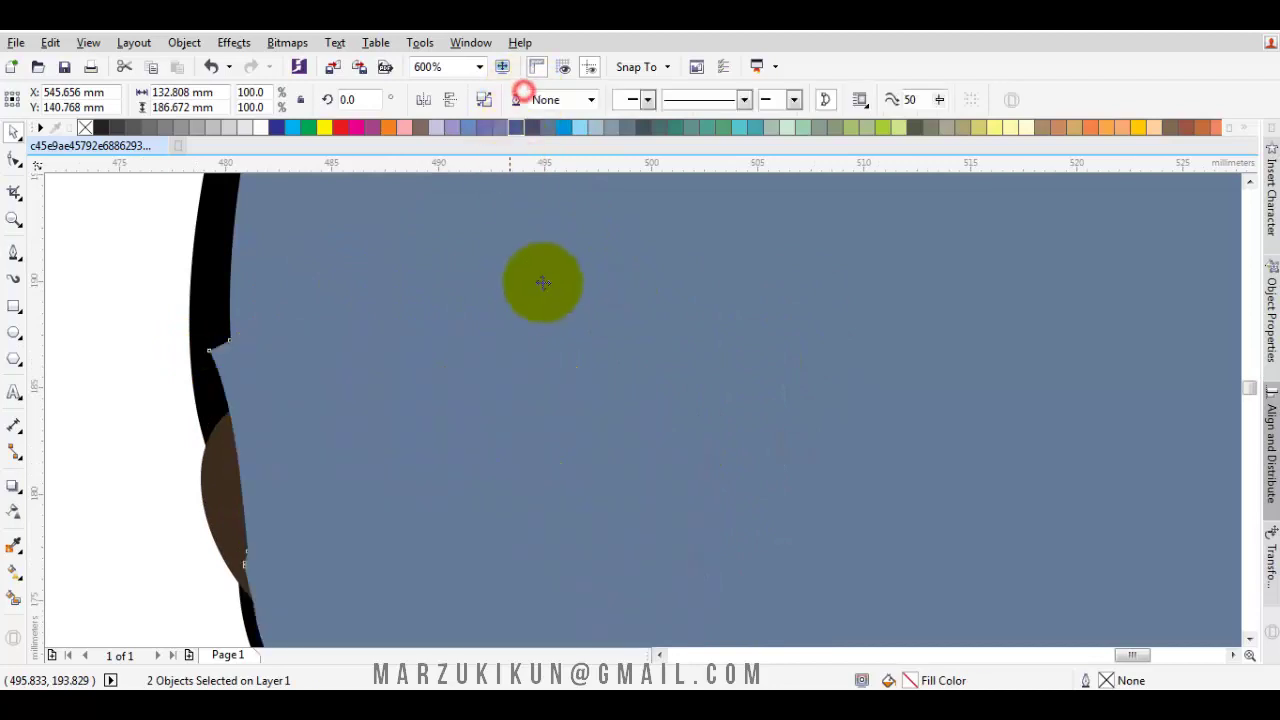
right_click(542, 282)
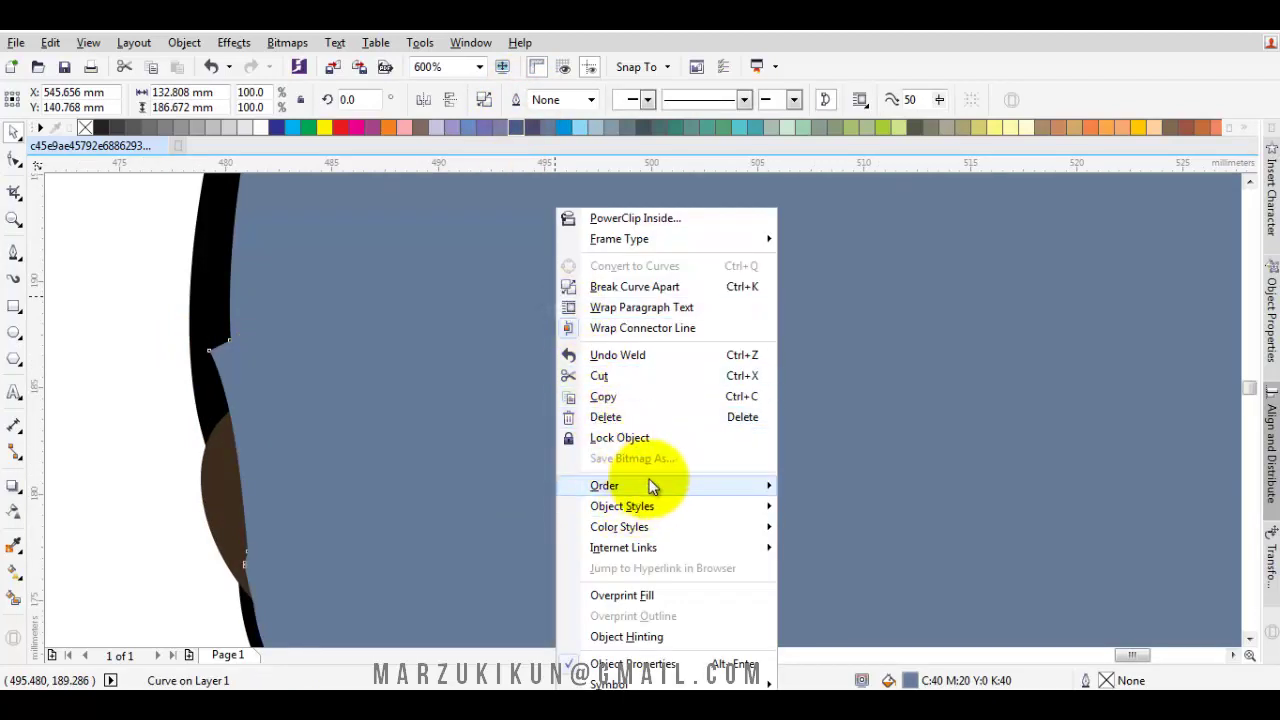
mouse_move(605, 485)
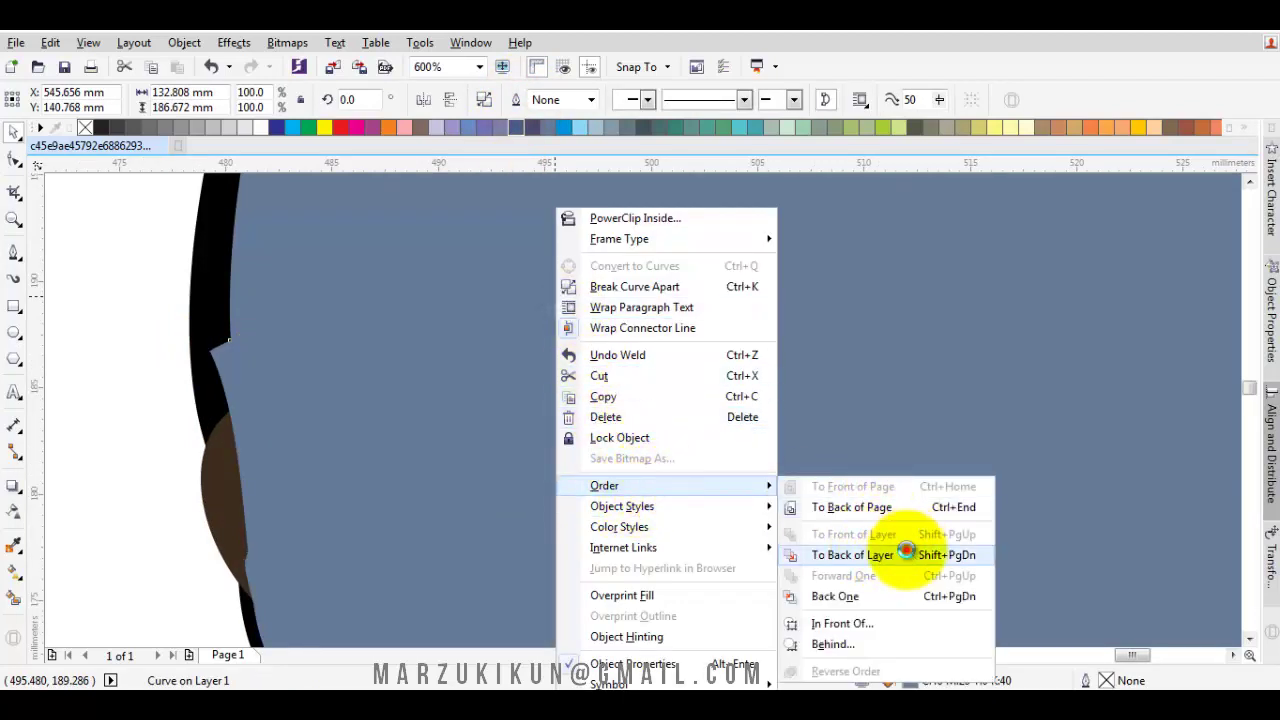
left_click(905, 550)
scroll(880, 530, "down", 3)
scroll(857, 514, "down", 3)
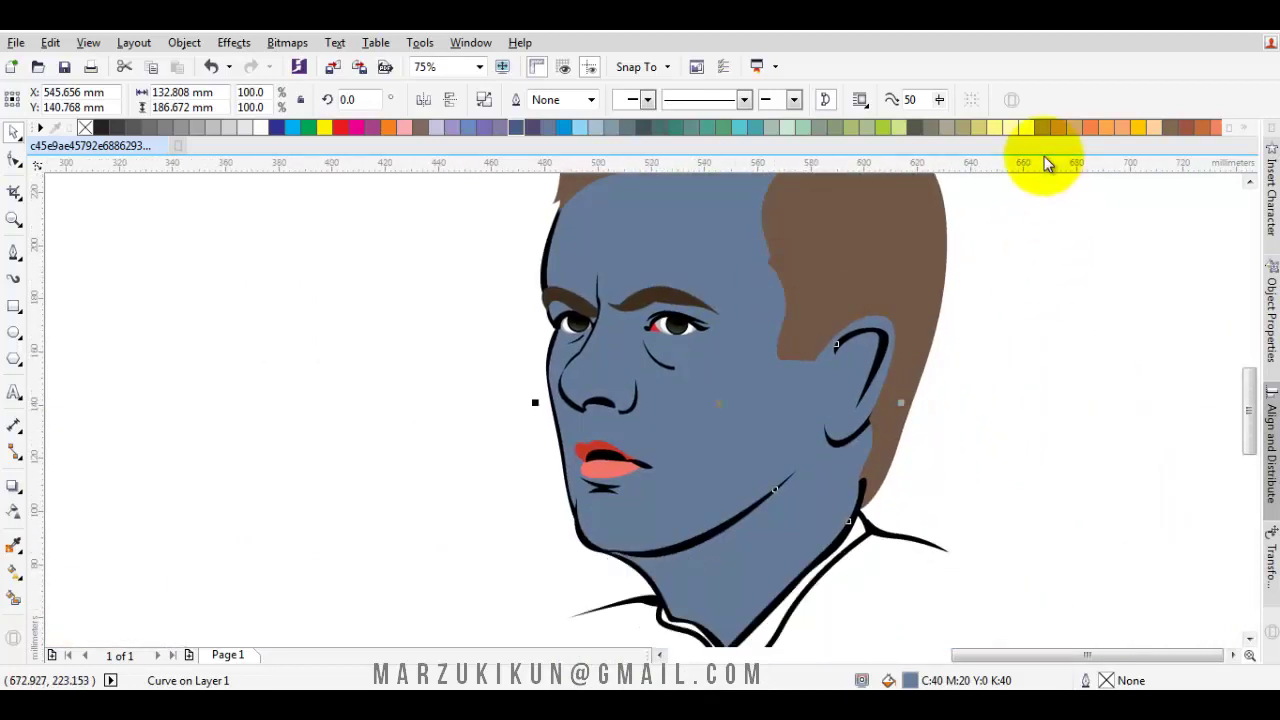
- Fill the face with a peach skin tone, C6 M36 Y54 K0
left_click(1107, 130)
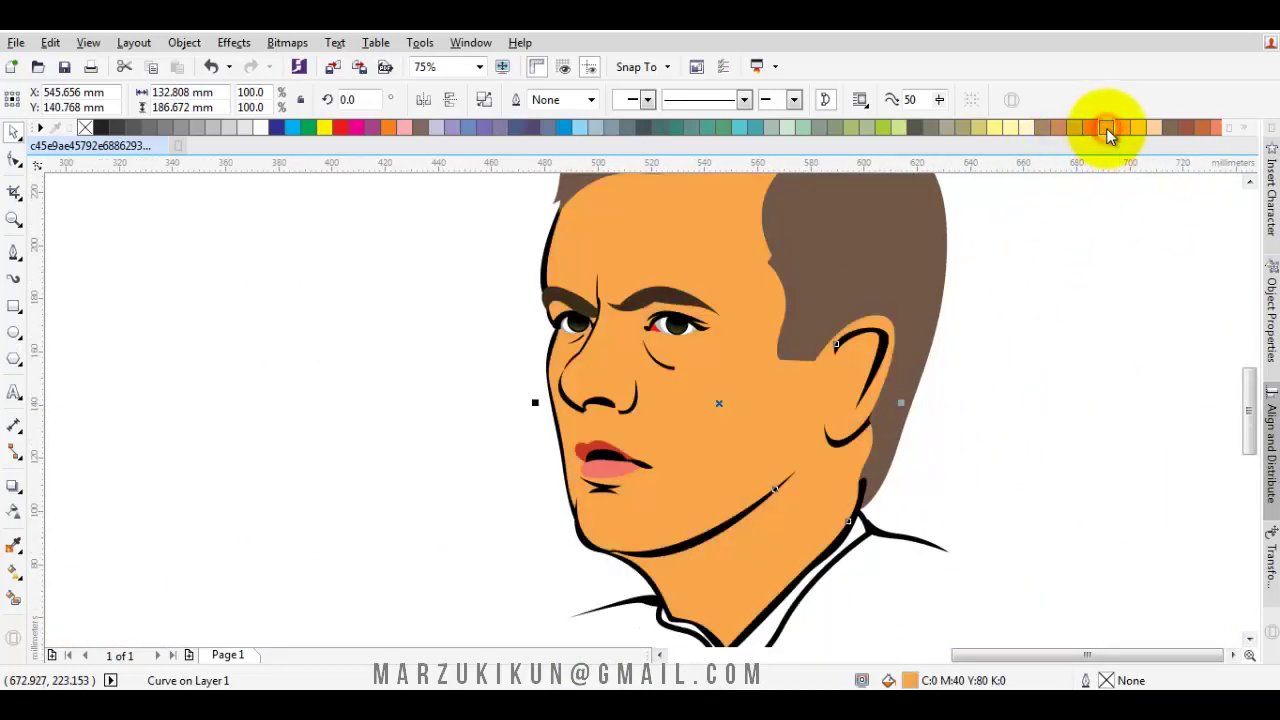
left_click(1106, 130)
left_click(1046, 230)
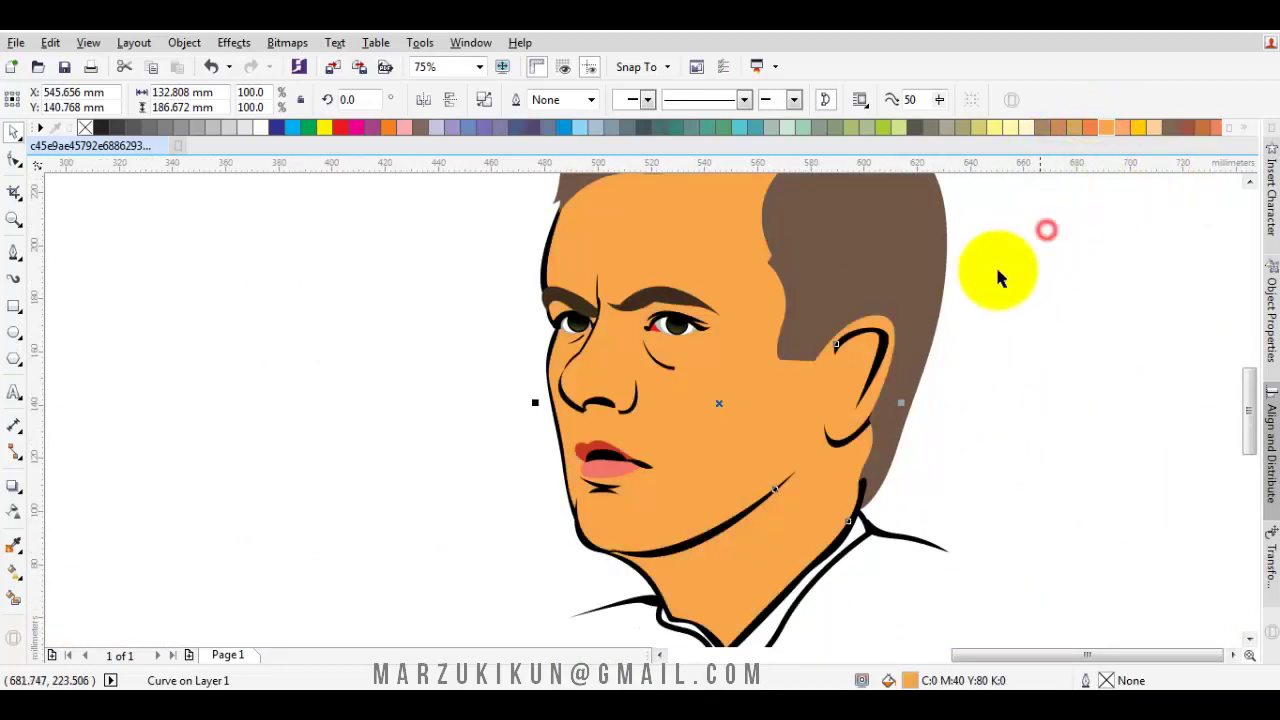
double_click(945, 681)
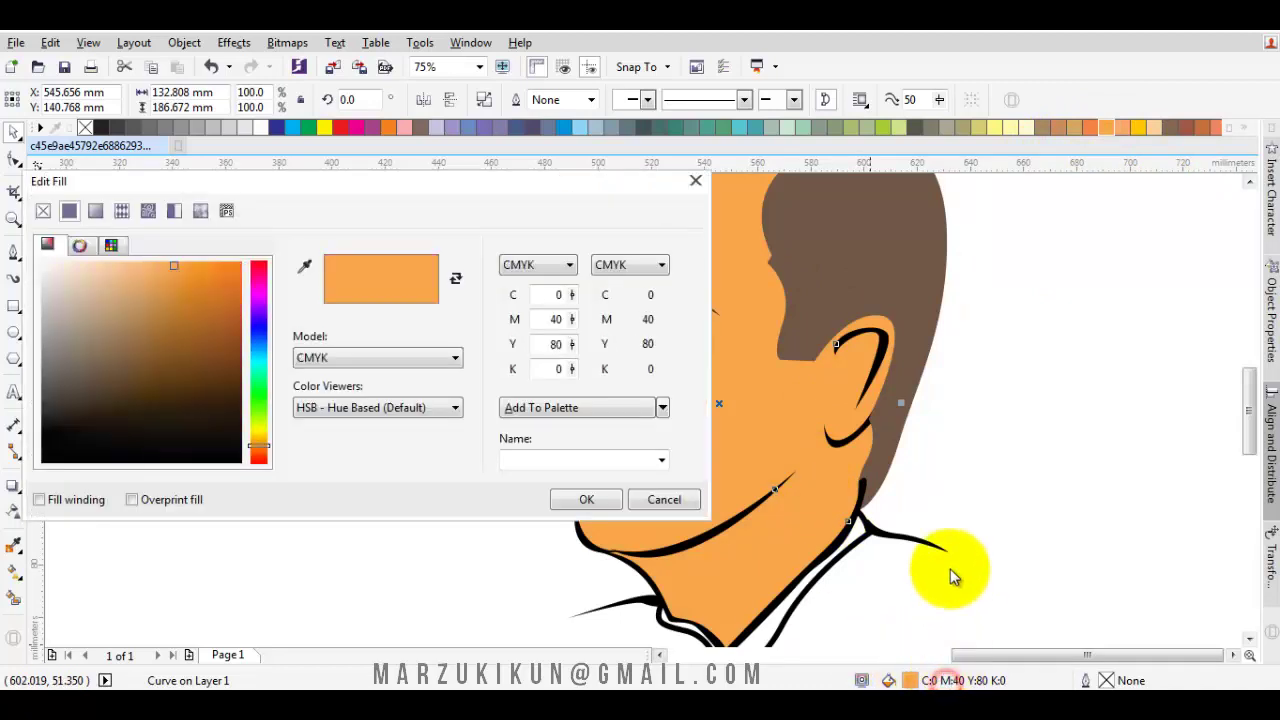
left_click(259, 452)
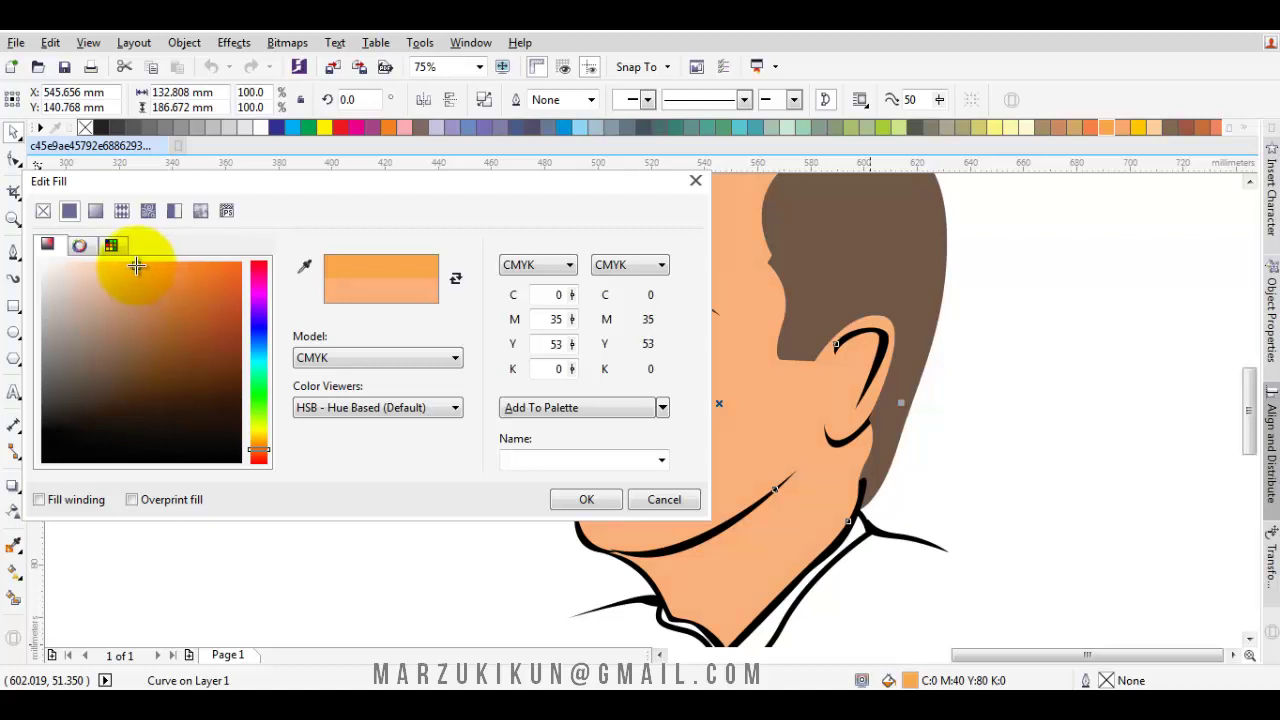
left_click(586, 499)
left_click(417, 507)
scroll(417, 507, "down", 4)
scroll(460, 465, "up", 2)
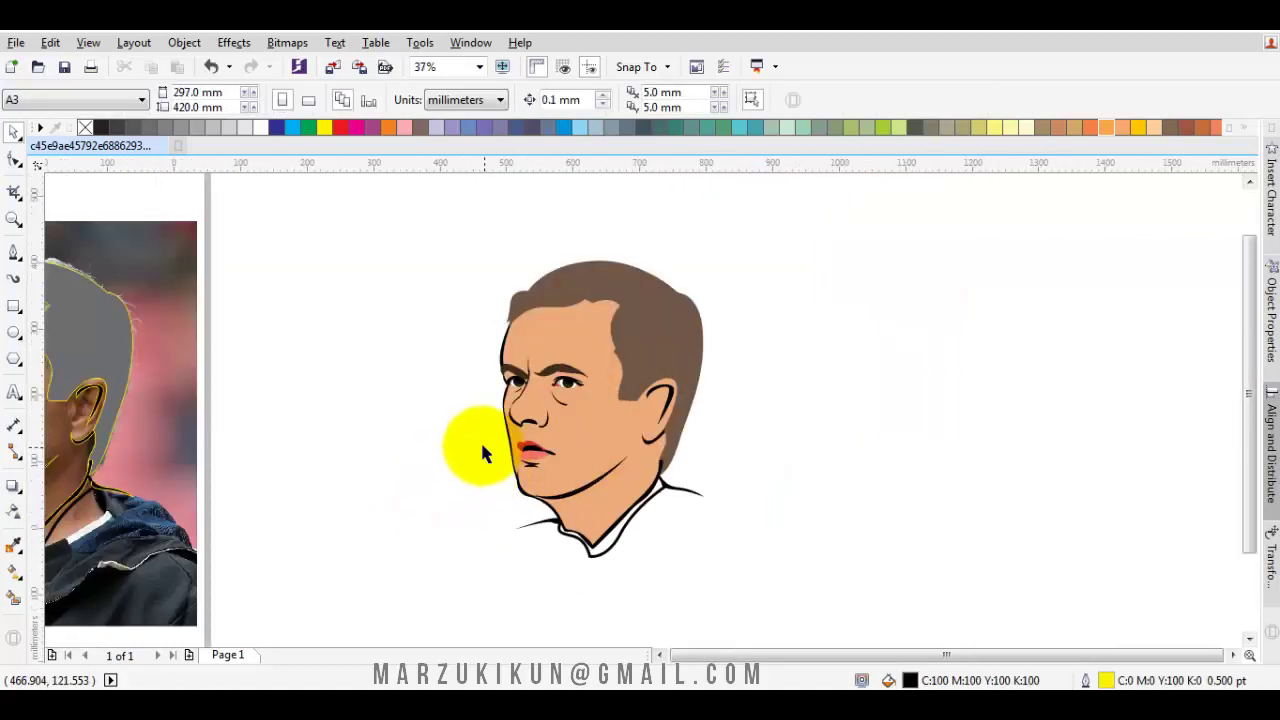
- Draw a closed Bezier shape outlining the inner ear
scroll(480, 445, "down", 2)
scroll(530, 425, "up", 2)
scroll(543, 428, "up", 1)
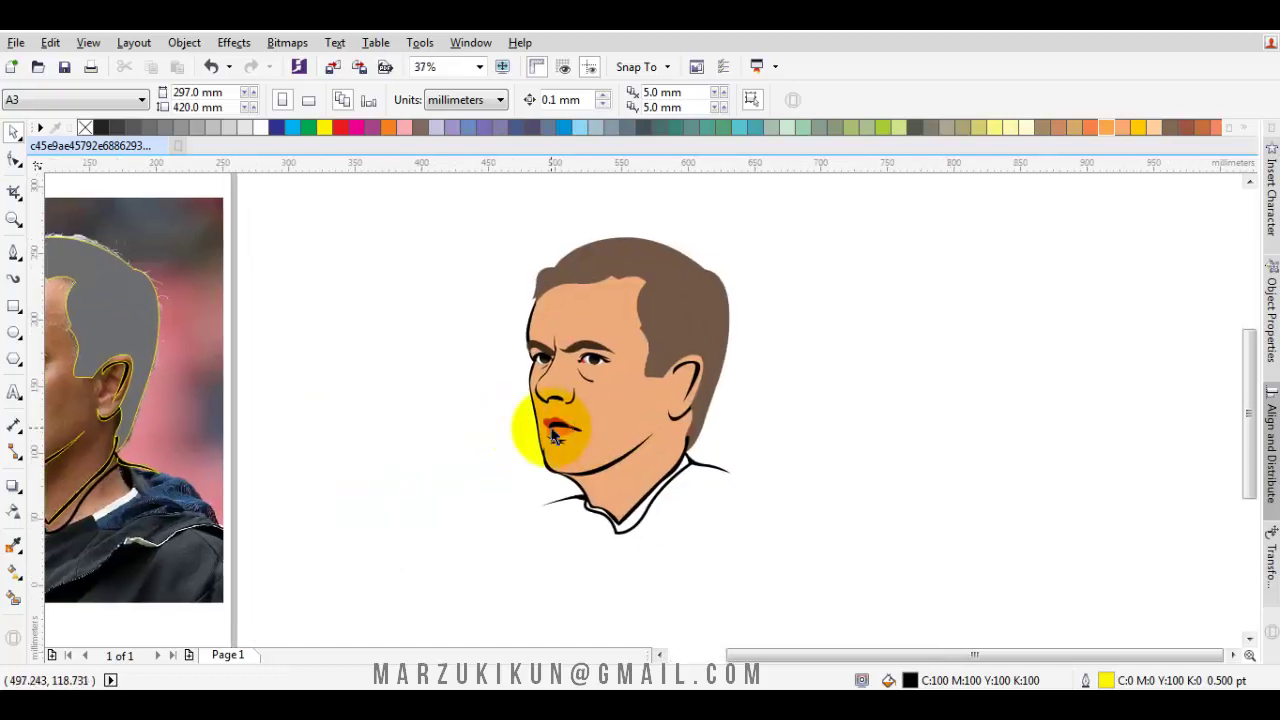
scroll(571, 371, "up", 1)
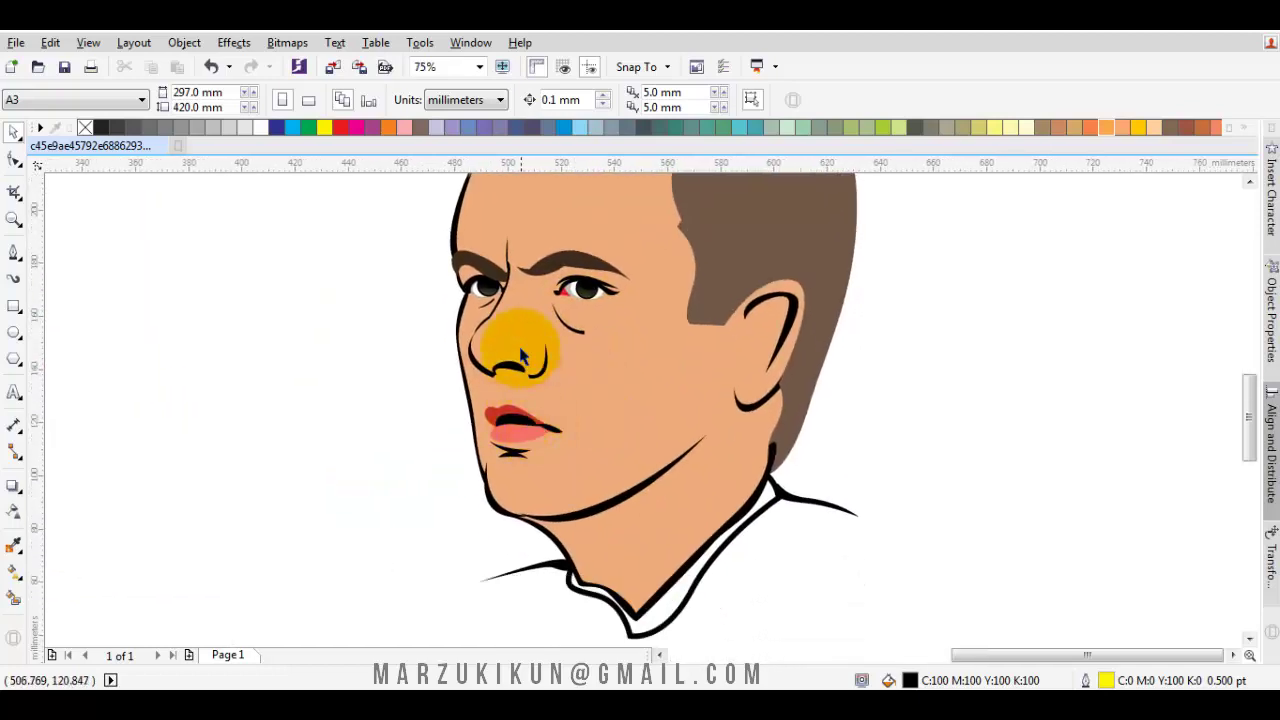
scroll(515, 400, "down", 2)
scroll(734, 394, "up", 1)
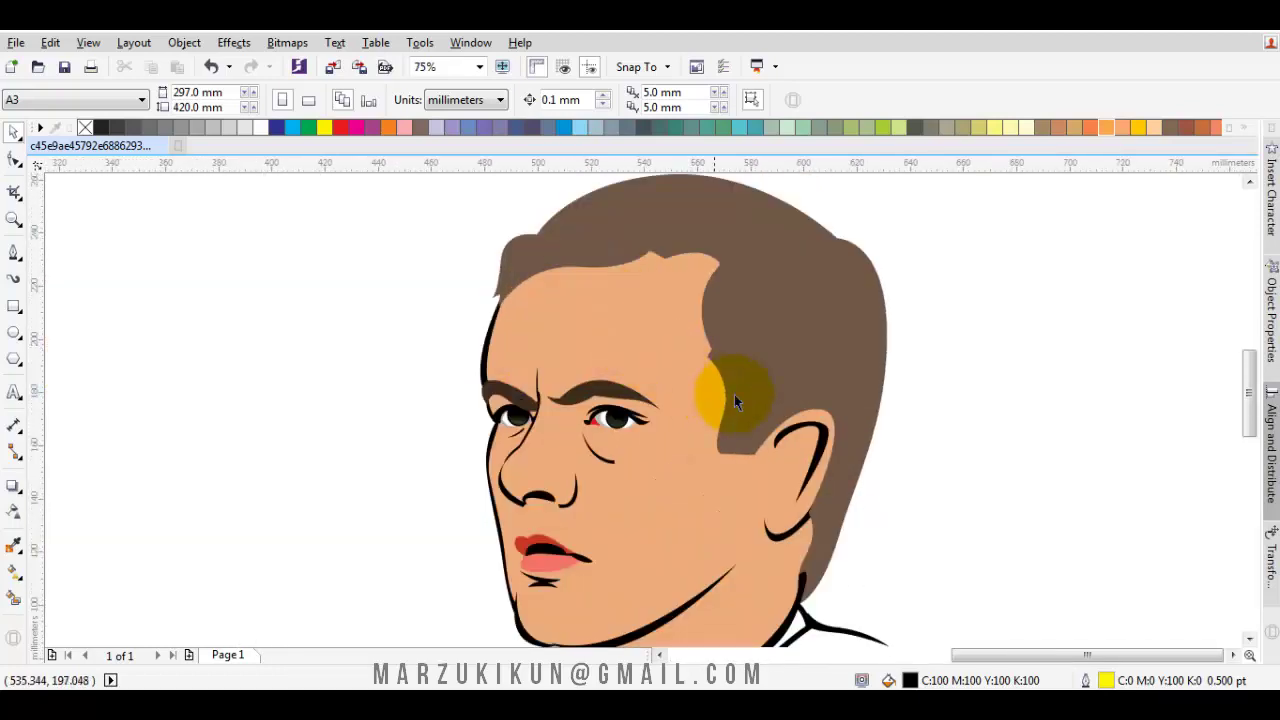
scroll(522, 356, "up", 2)
scroll(528, 342, "up", 1)
key("F5")
left_click_drag(494, 340, 595, 314)
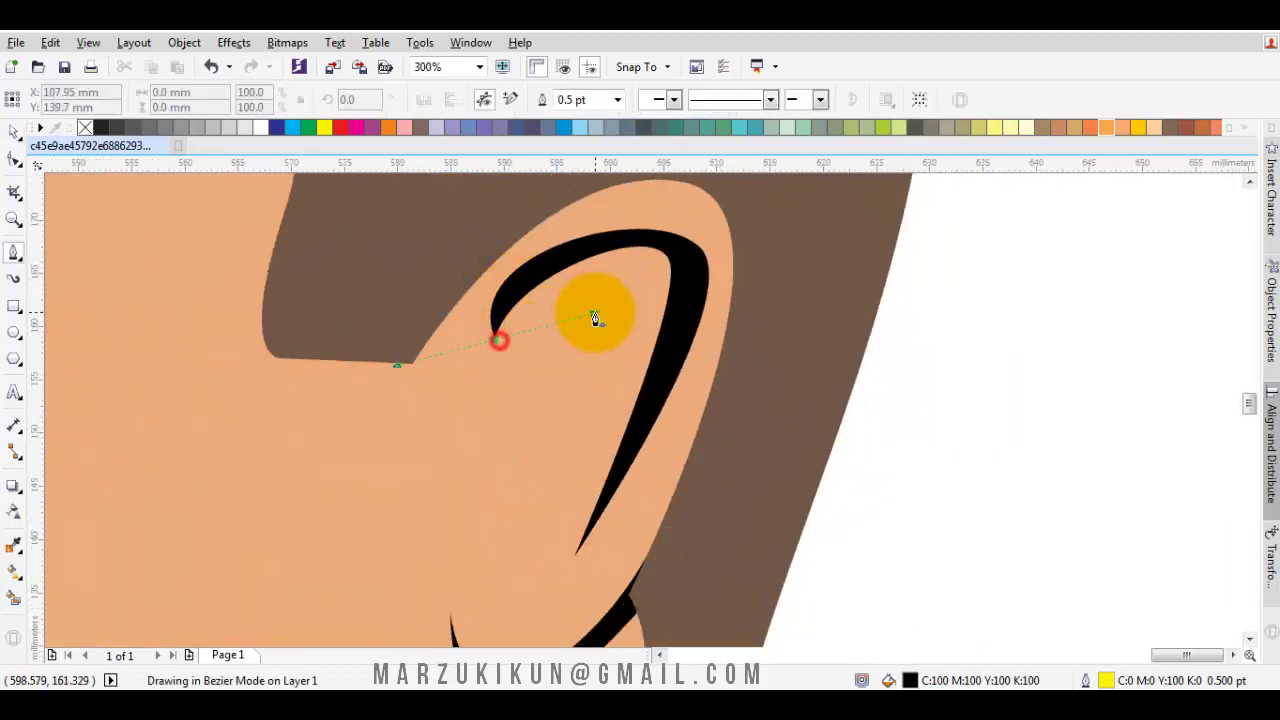
left_click(575, 560)
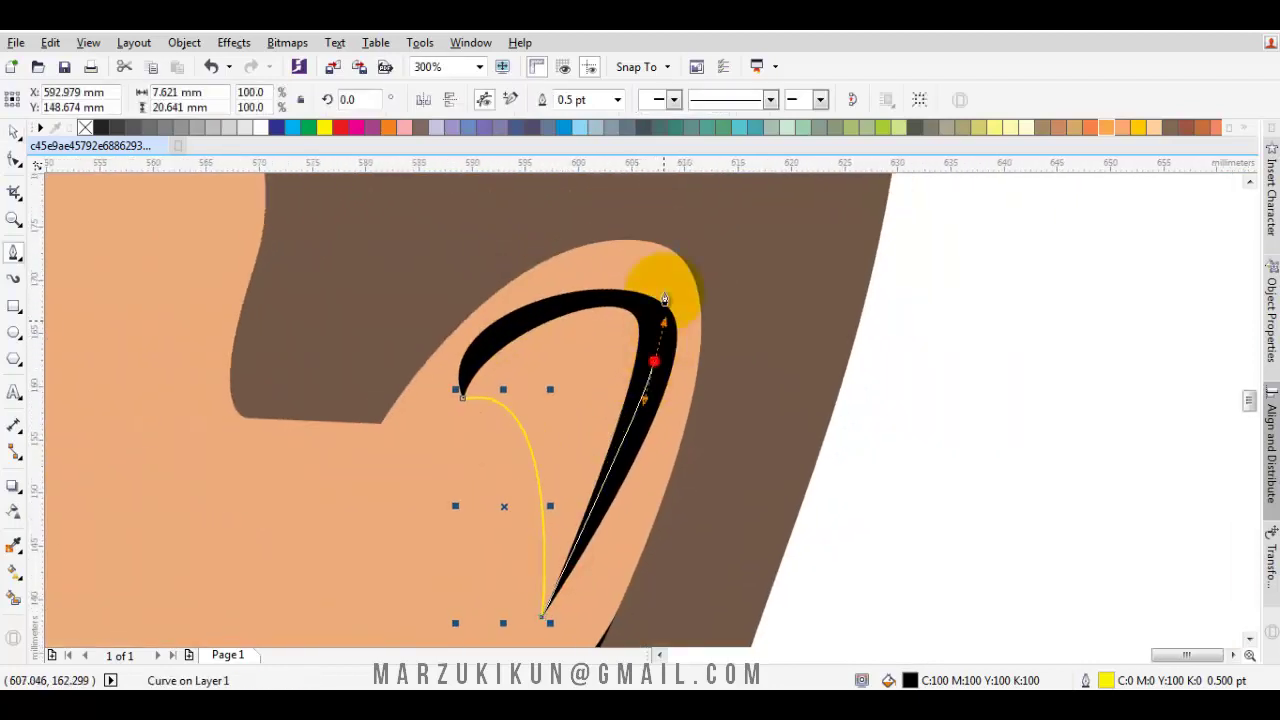
left_click_drag(660, 354, 495, 323)
left_click(472, 378)
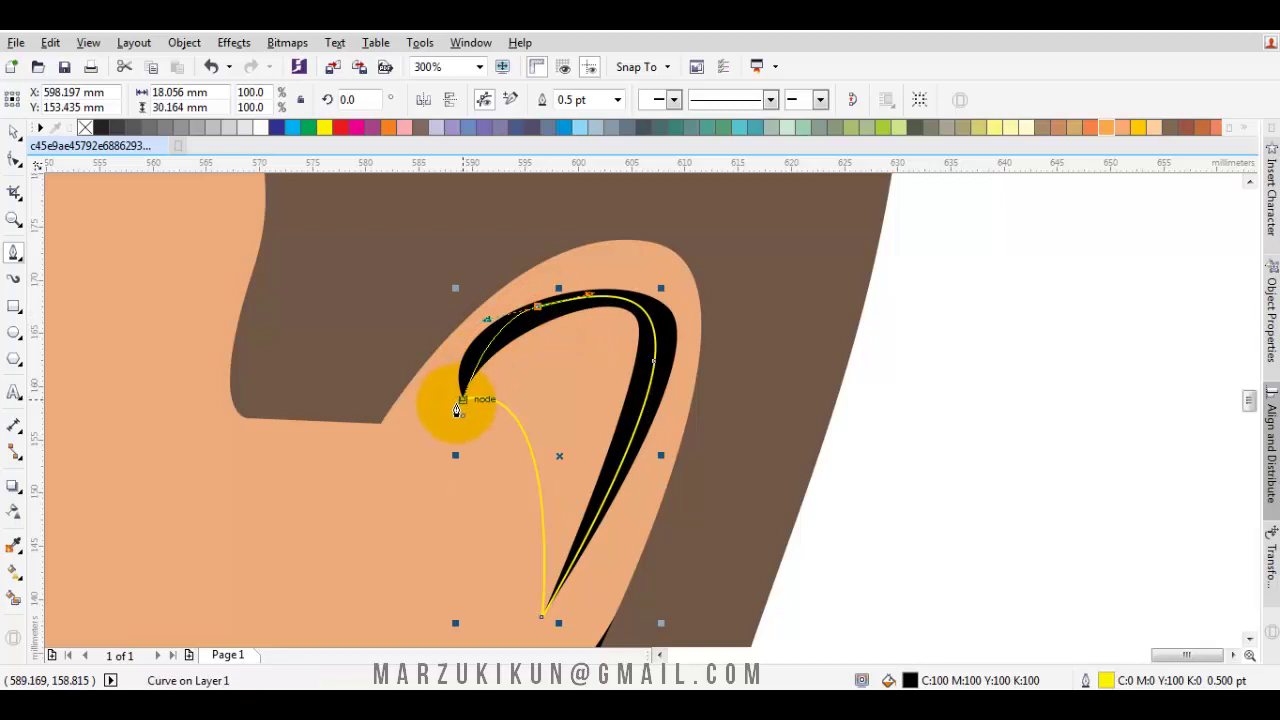
- Move the inner ear shape back one level and fill it with tan C18 M45 Y66 K1
right_click(540, 420)
mouse_move(587, 485)
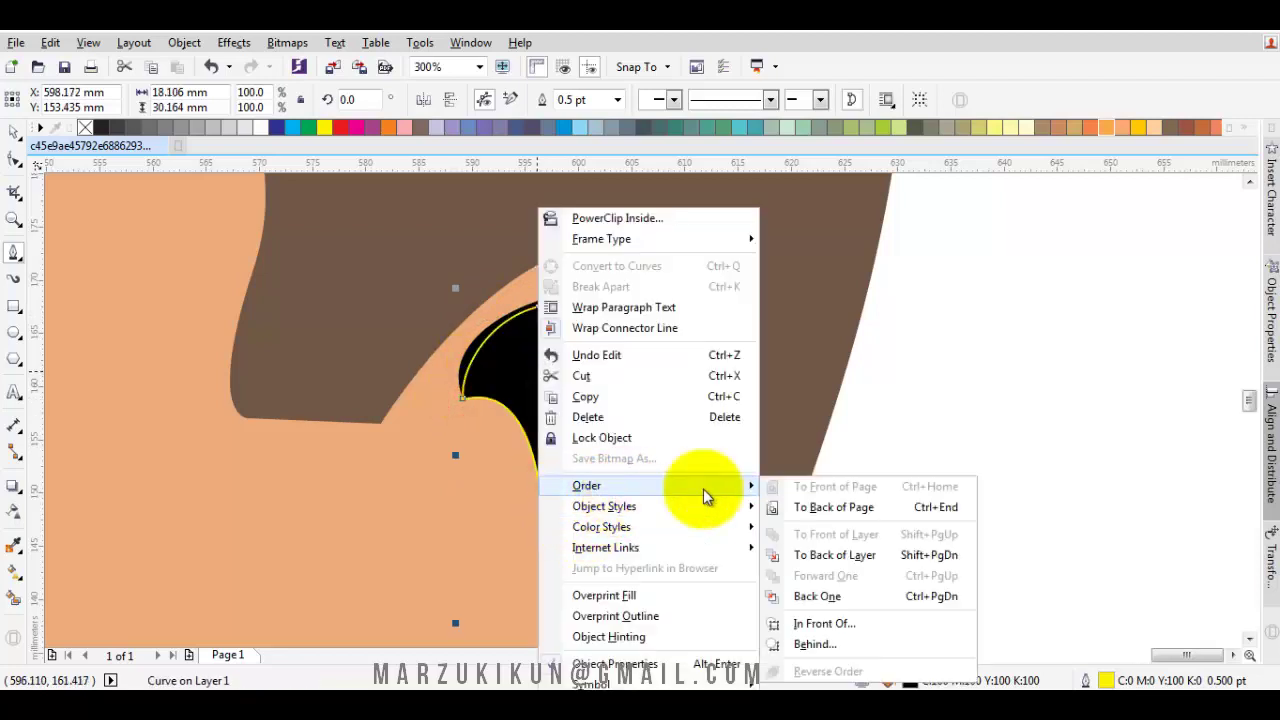
left_click(815, 597)
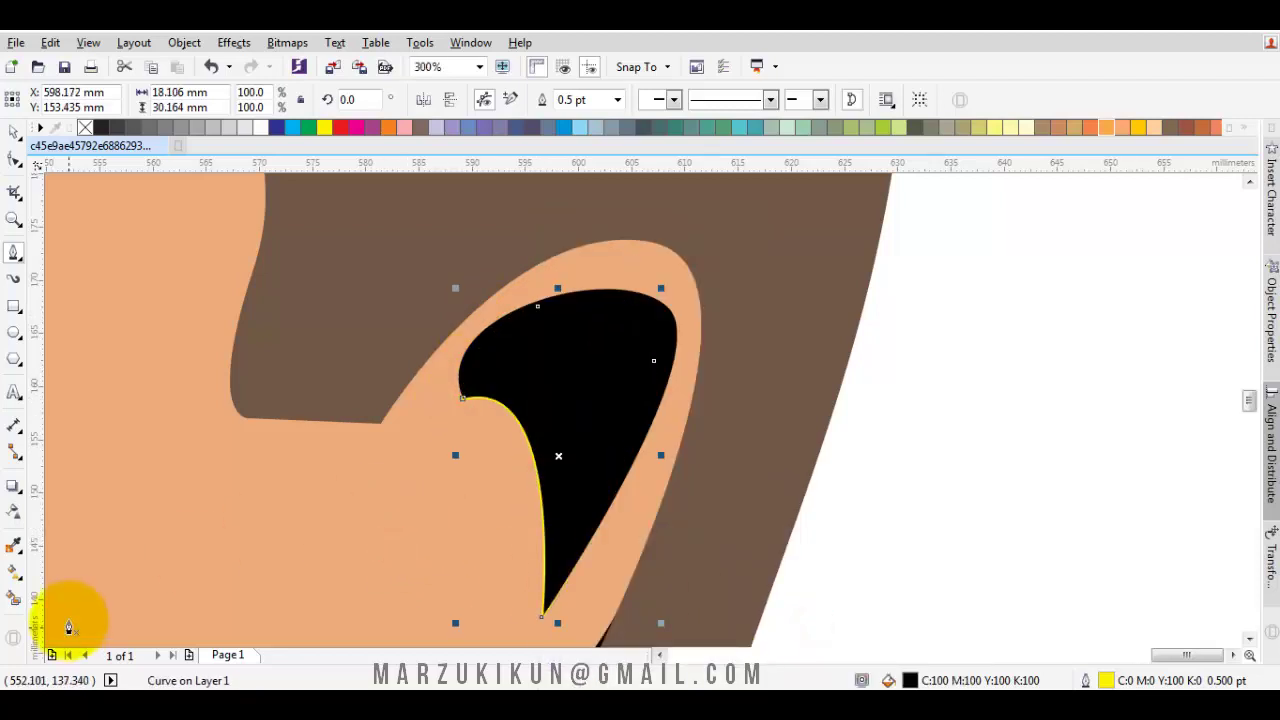
left_click(13, 545)
left_click(202, 542)
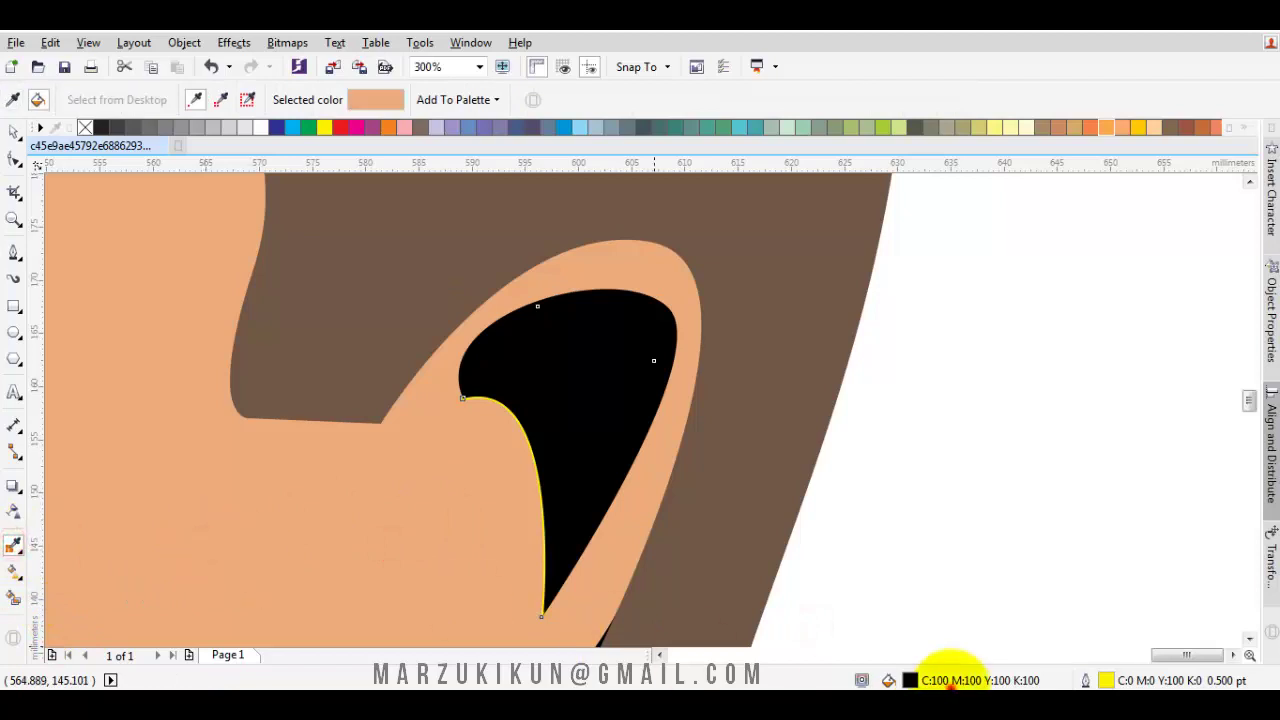
double_click(944, 678)
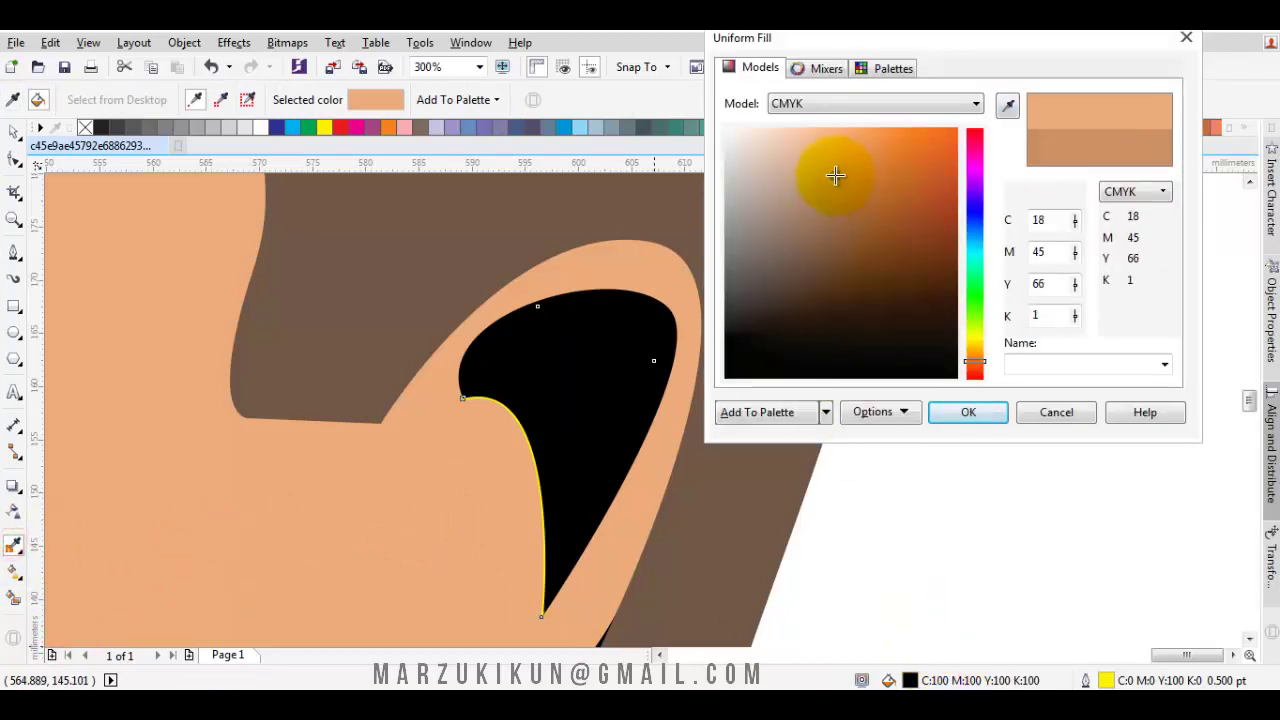
left_click(950, 412)
left_click(591, 400)
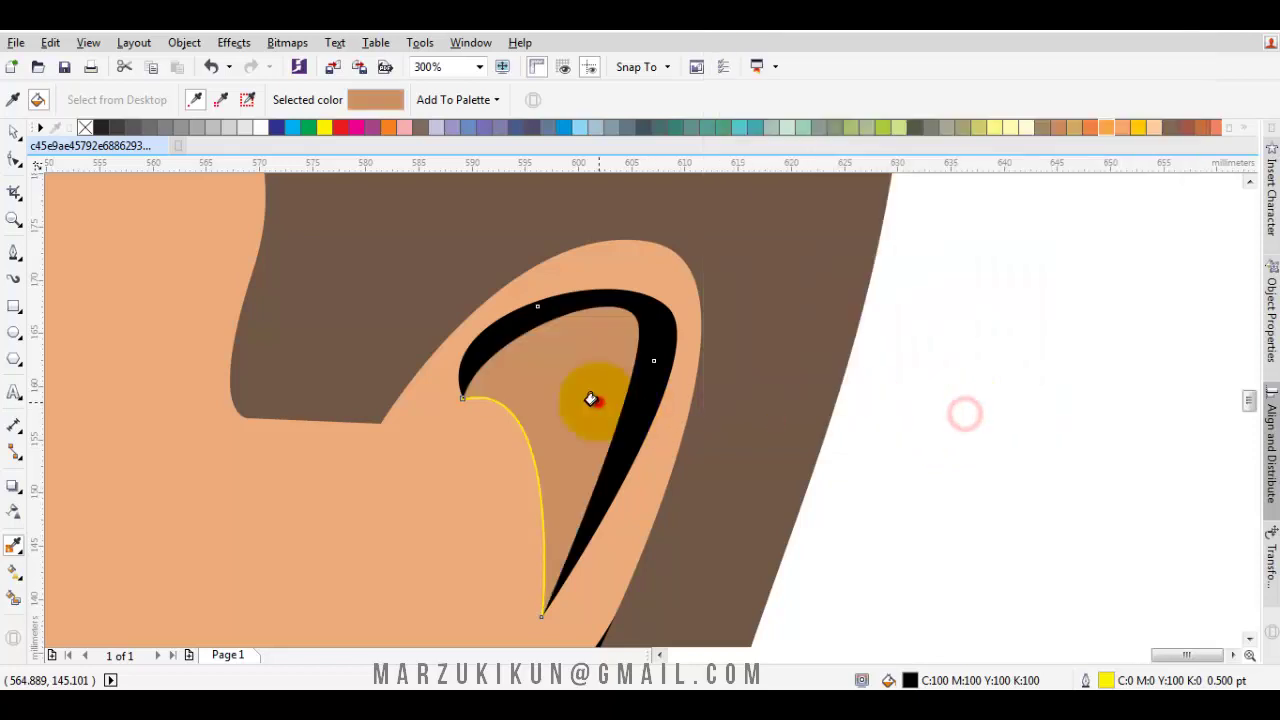
scroll(600, 400, "down", 4)
key("F5")
- Draw a closed shading shape under the earlobe and combine it with the inner ear
scroll(720, 432, "up", 1)
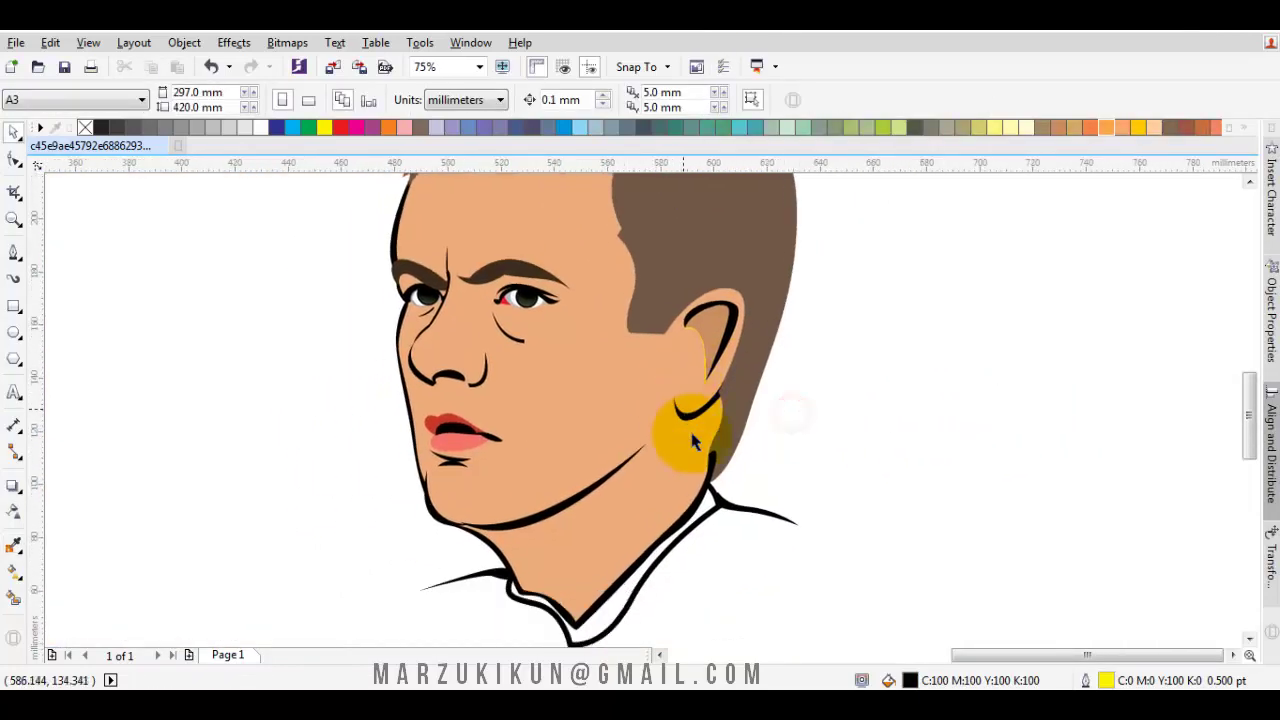
scroll(684, 428, "up", 1)
left_click_drag(650, 360, 656, 467)
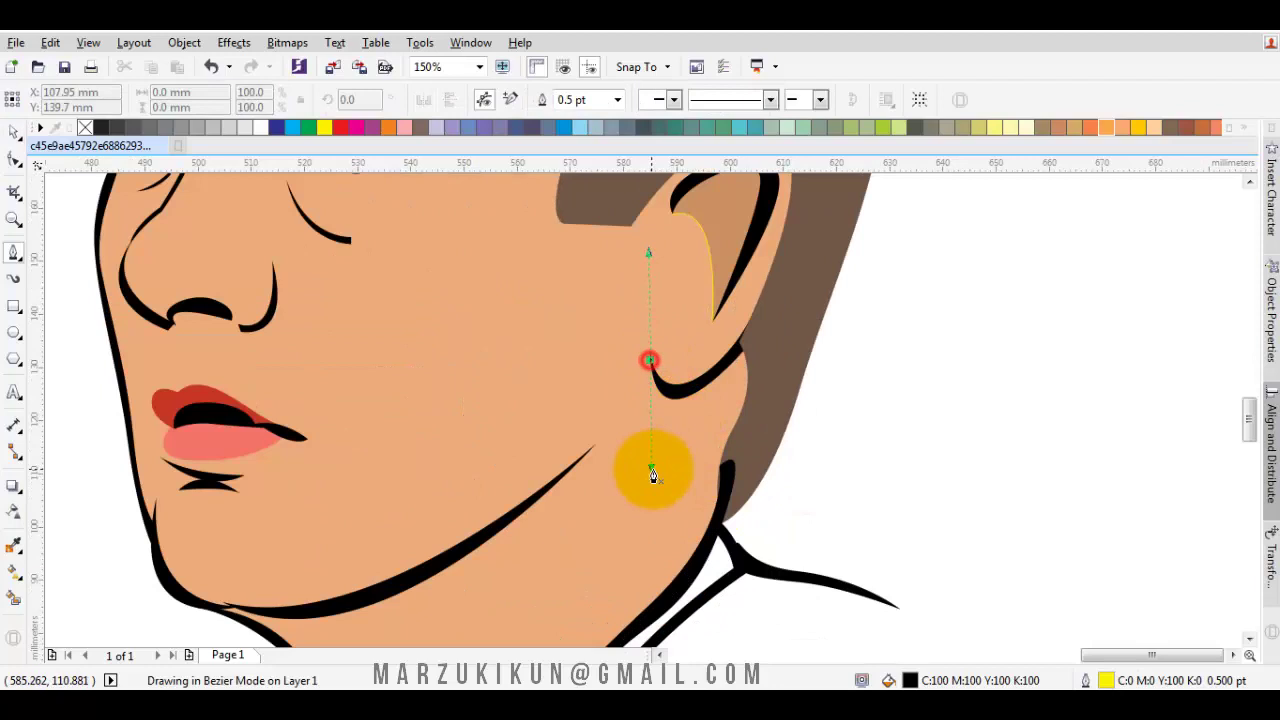
left_click(768, 404)
scroll(749, 349, "up", 2)
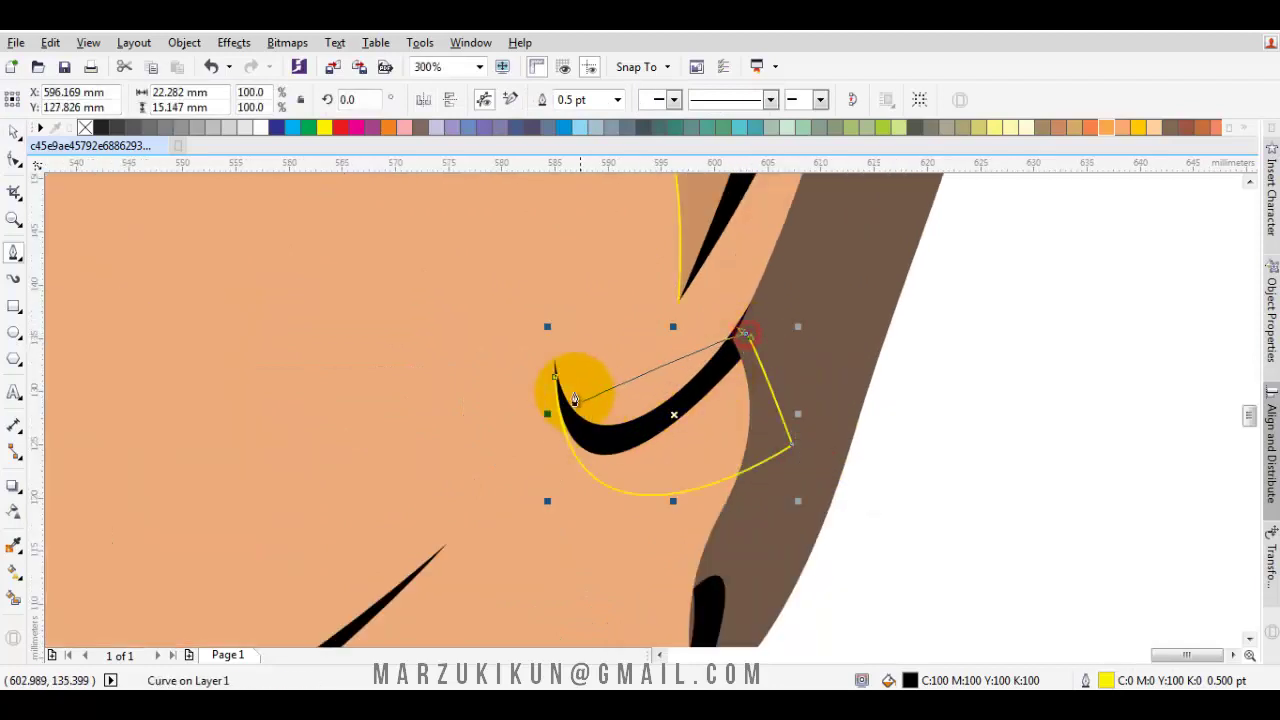
left_click_drag(557, 378, 585, 533)
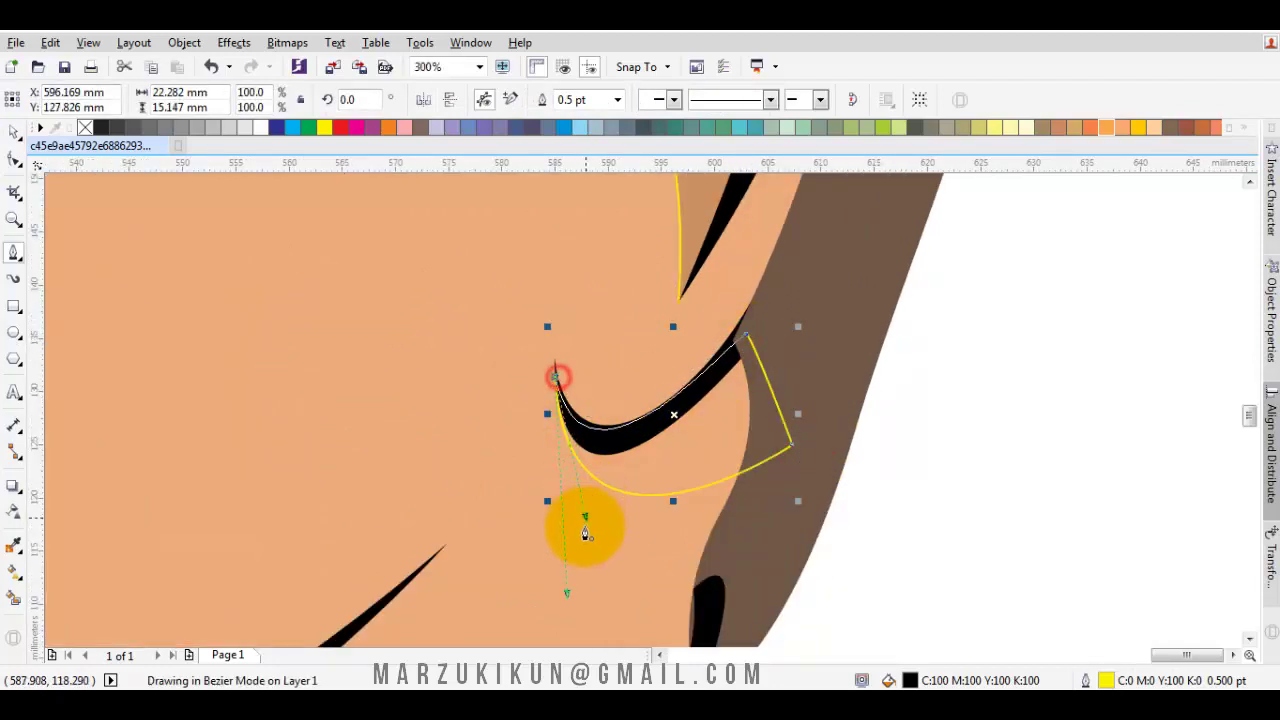
left_click(686, 206, "shift")
left_click(514, 100)
- Place the ear shading behind the brown hair
scroll(678, 498, "down", 2)
scroll(678, 498, "down", 2)
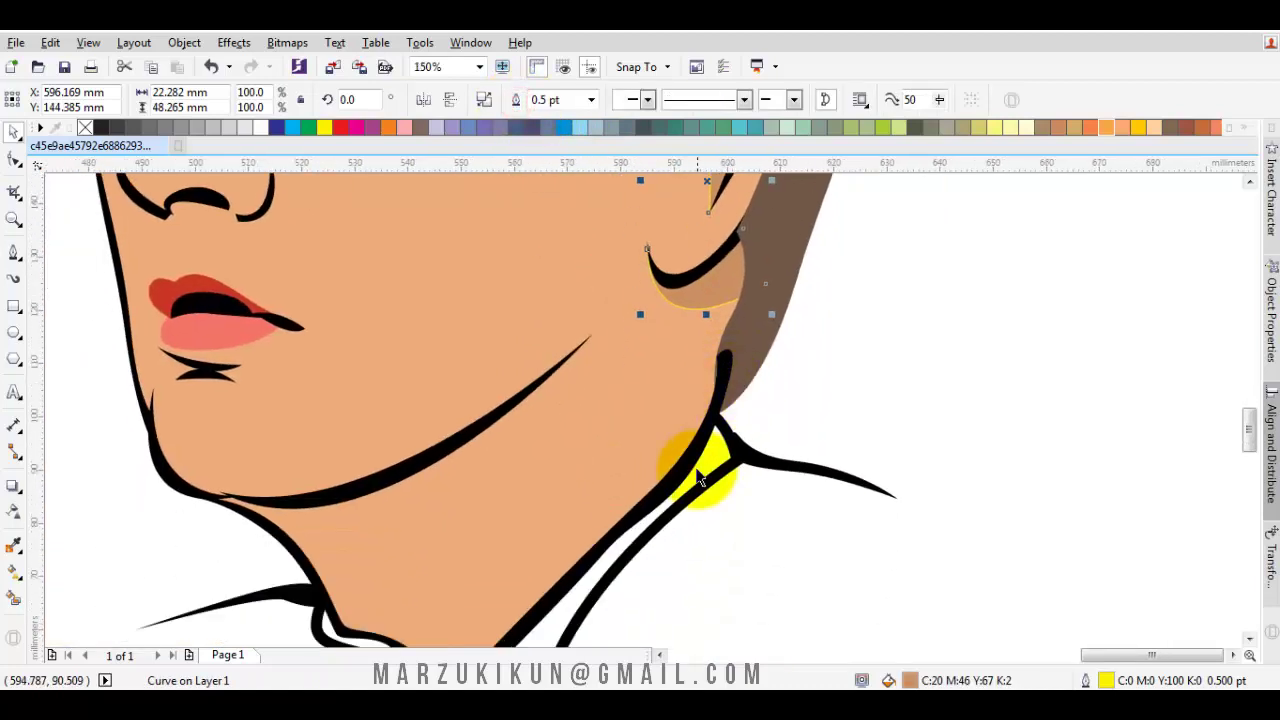
left_click(680, 455)
scroll(746, 333, "up", 2)
right_click(708, 389)
mouse_move(757, 485)
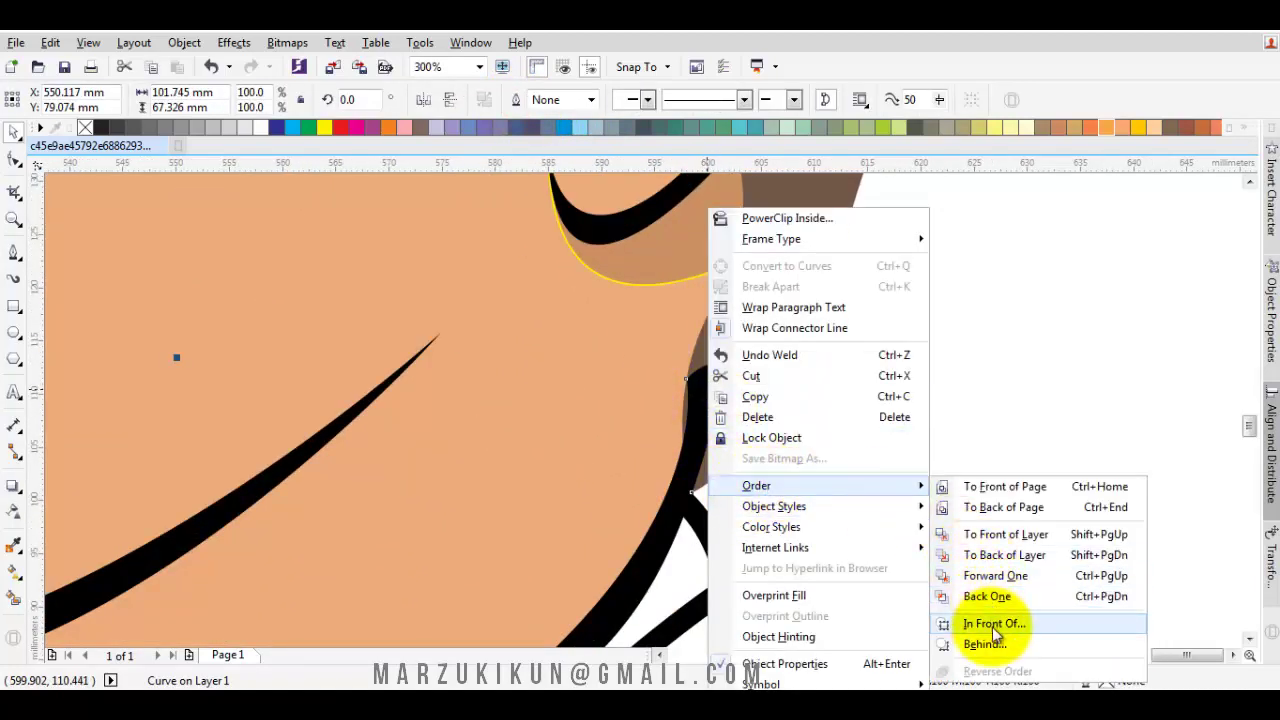
left_click(990, 645)
left_click(782, 308)
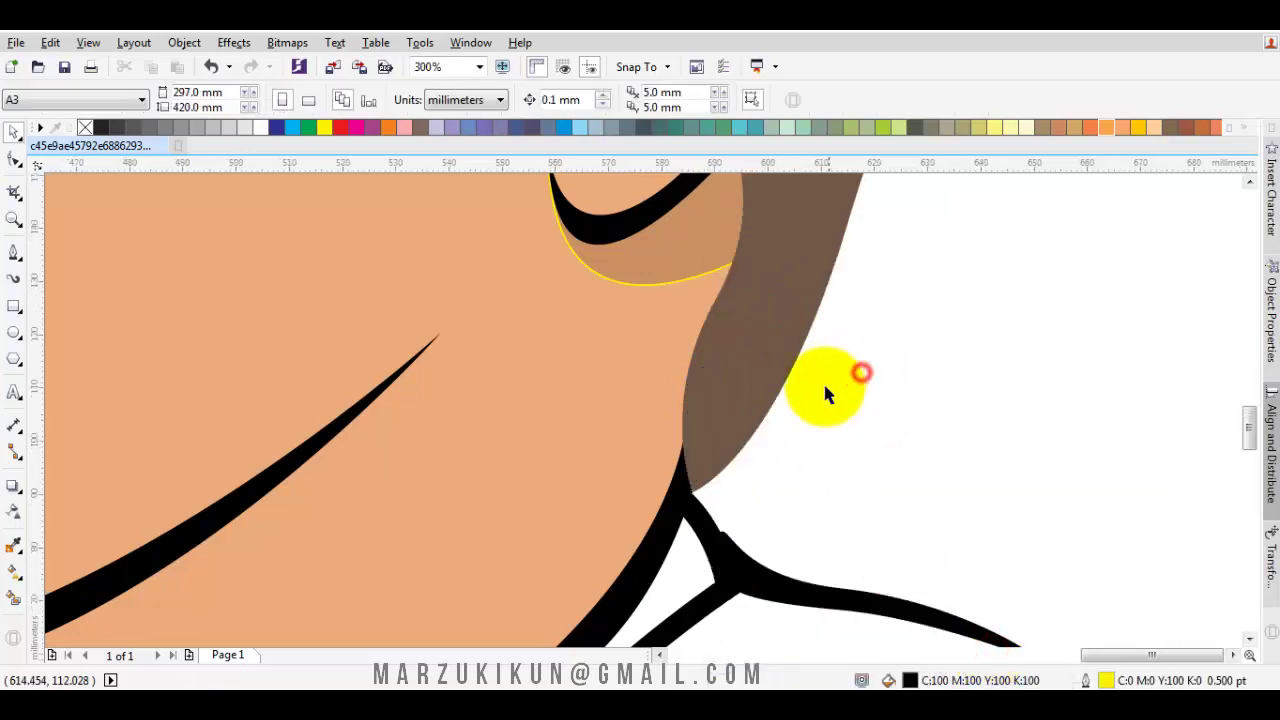
- Reshape the lower edge of the ear shading with the Shape tool
scroll(860, 415, "down", 2)
scroll(797, 434, "up", 1)
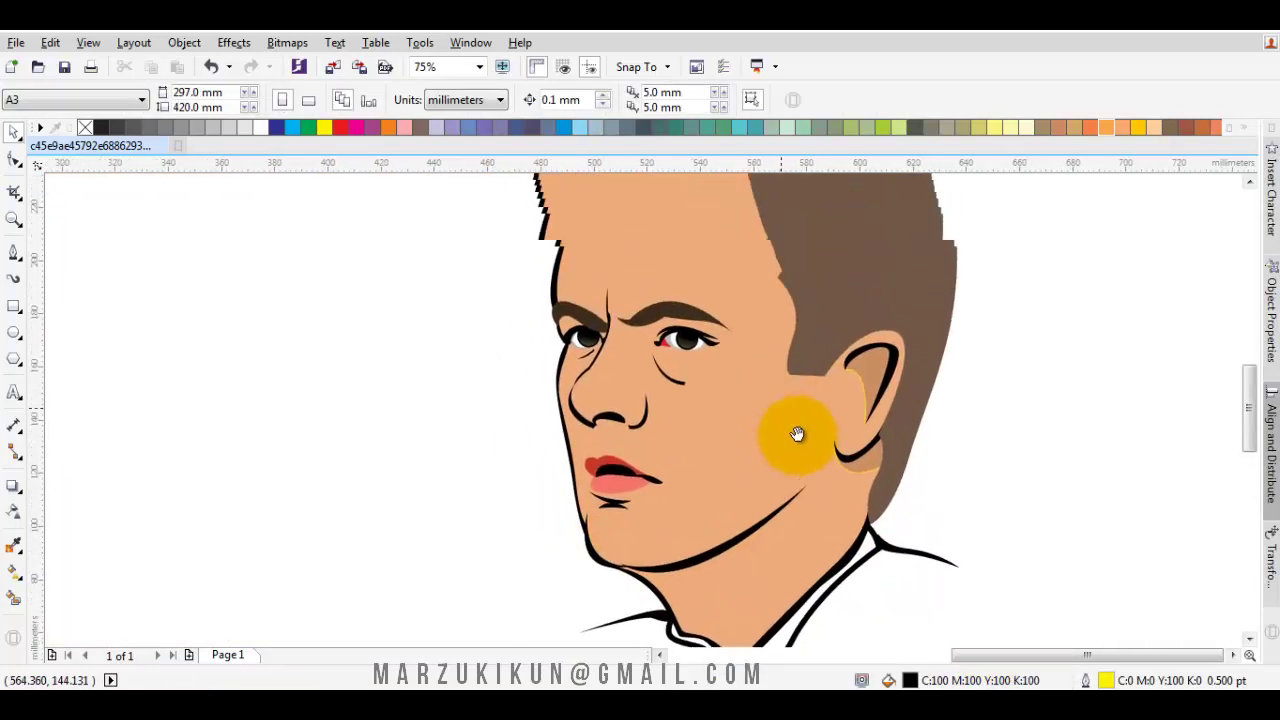
scroll(942, 463, "up", 1)
scroll(930, 445, "up", 1)
scroll(908, 428, "up", 1)
key("F10")
left_click(907, 425)
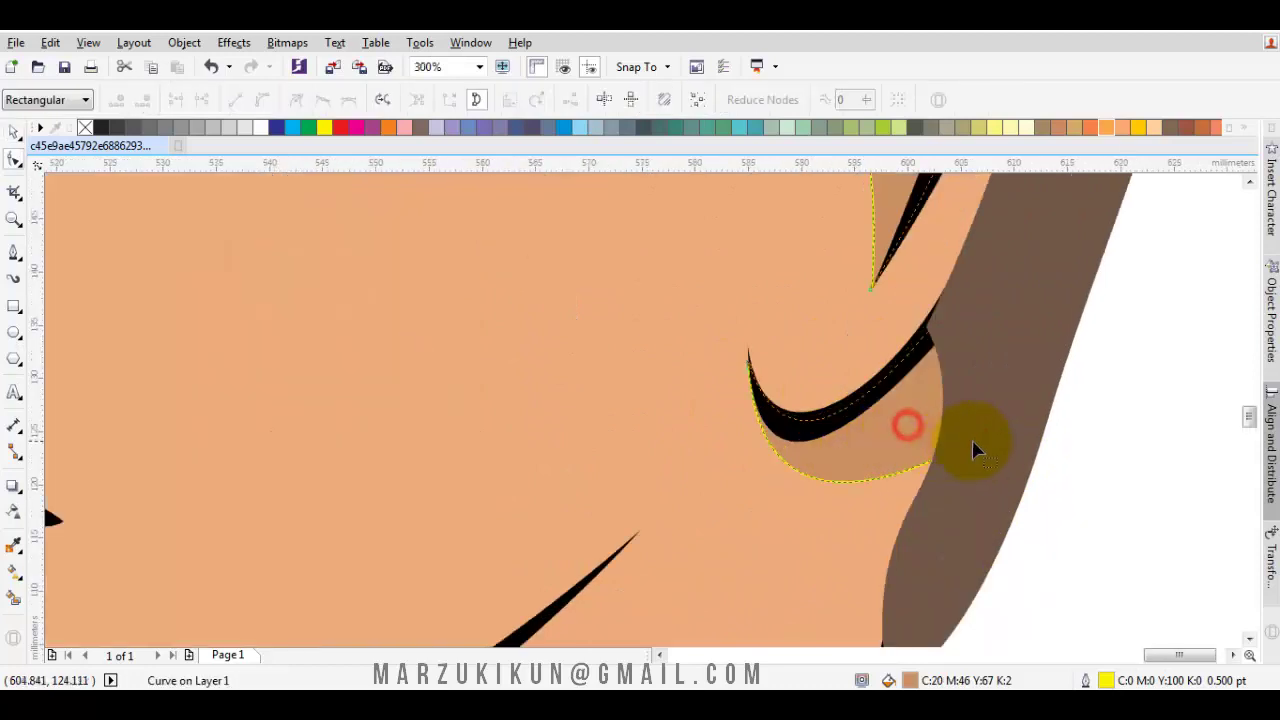
left_click_drag(1022, 374, 1014, 380)
scroll(1014, 380, "down", 1)
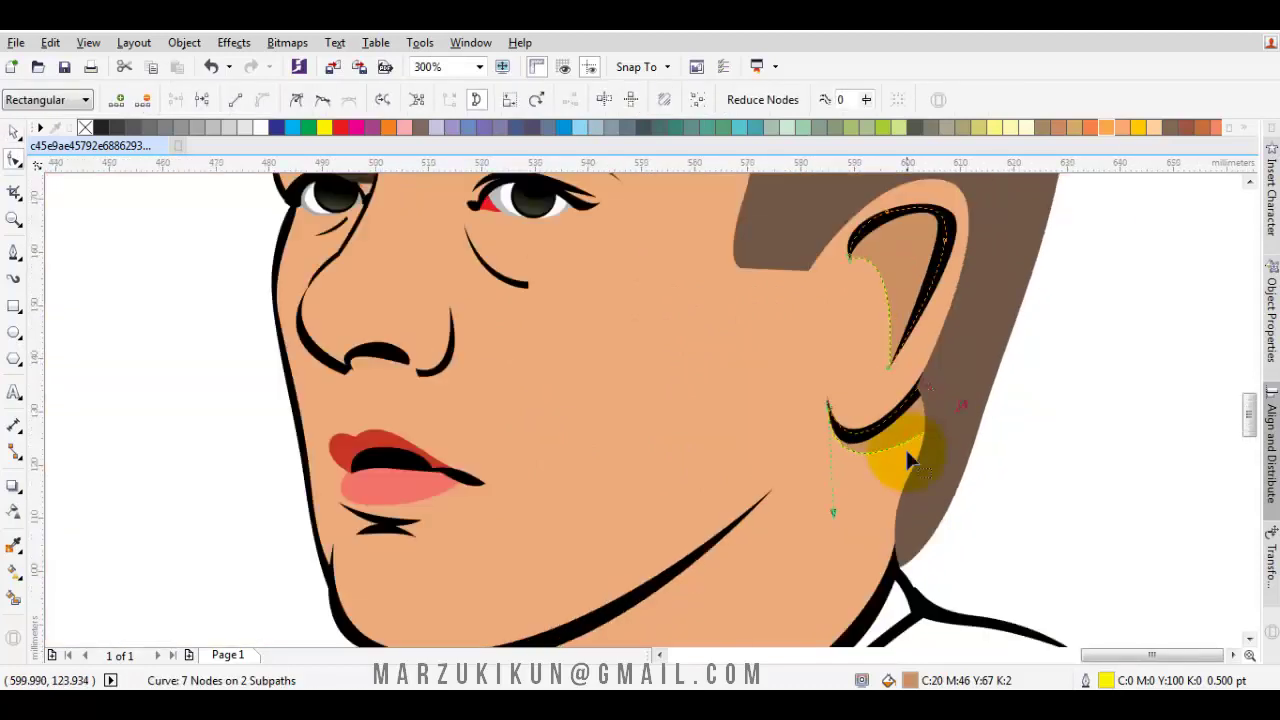
scroll(900, 449, "down", 1)
key("F5")
- Draw a closed helper shape covering the underside of the jaw and chin
scroll(700, 506, "up", 1)
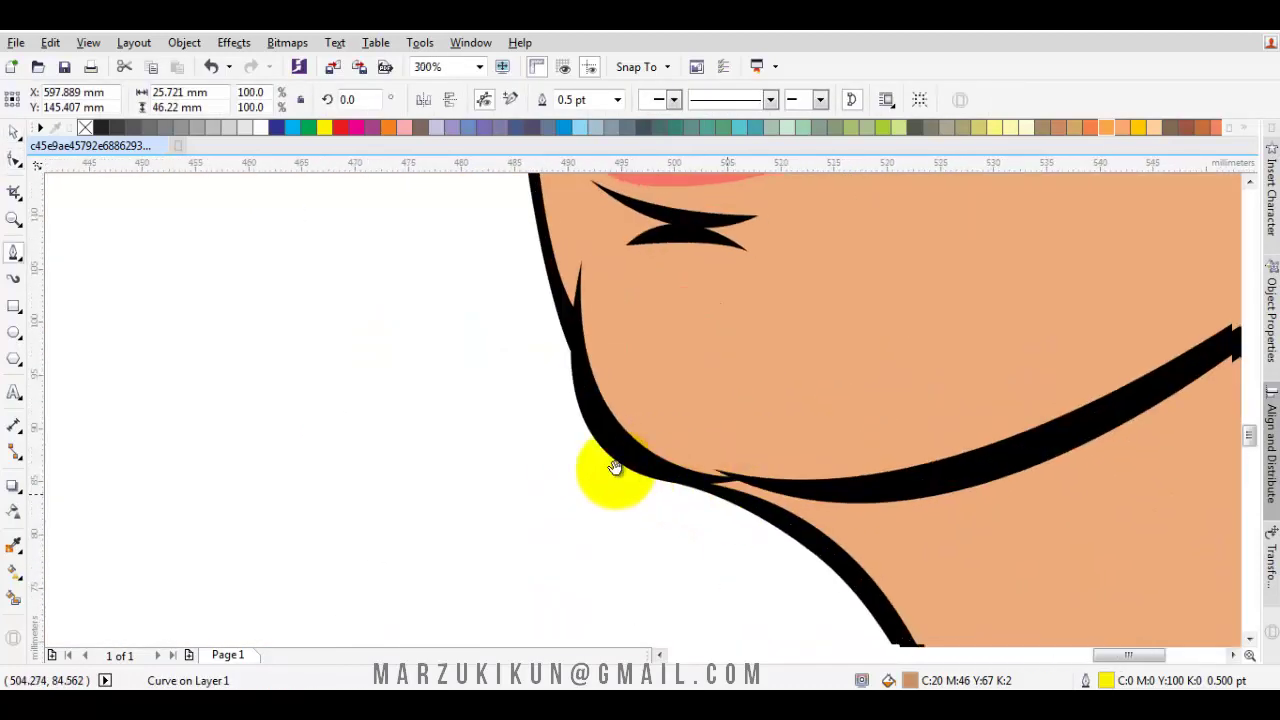
scroll(614, 466, "up", 1)
left_click_drag(338, 448, 623, 514)
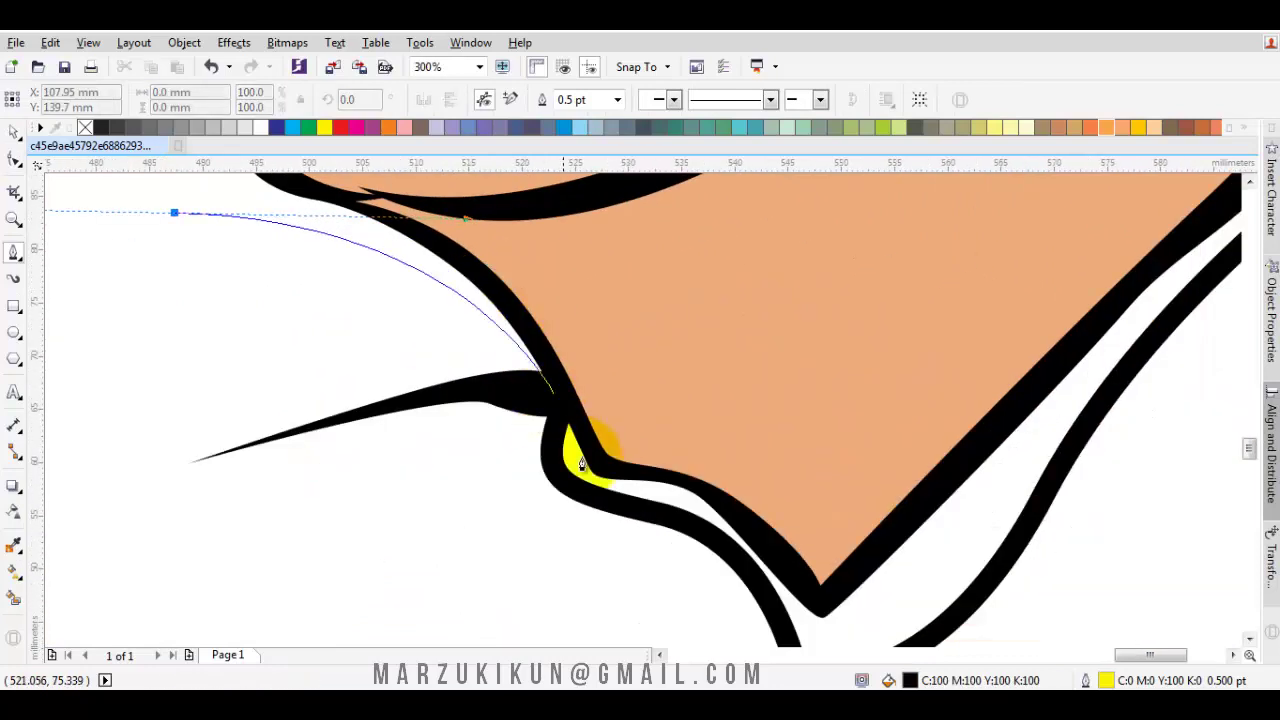
left_click_drag(587, 565, 575, 515)
left_click(468, 378)
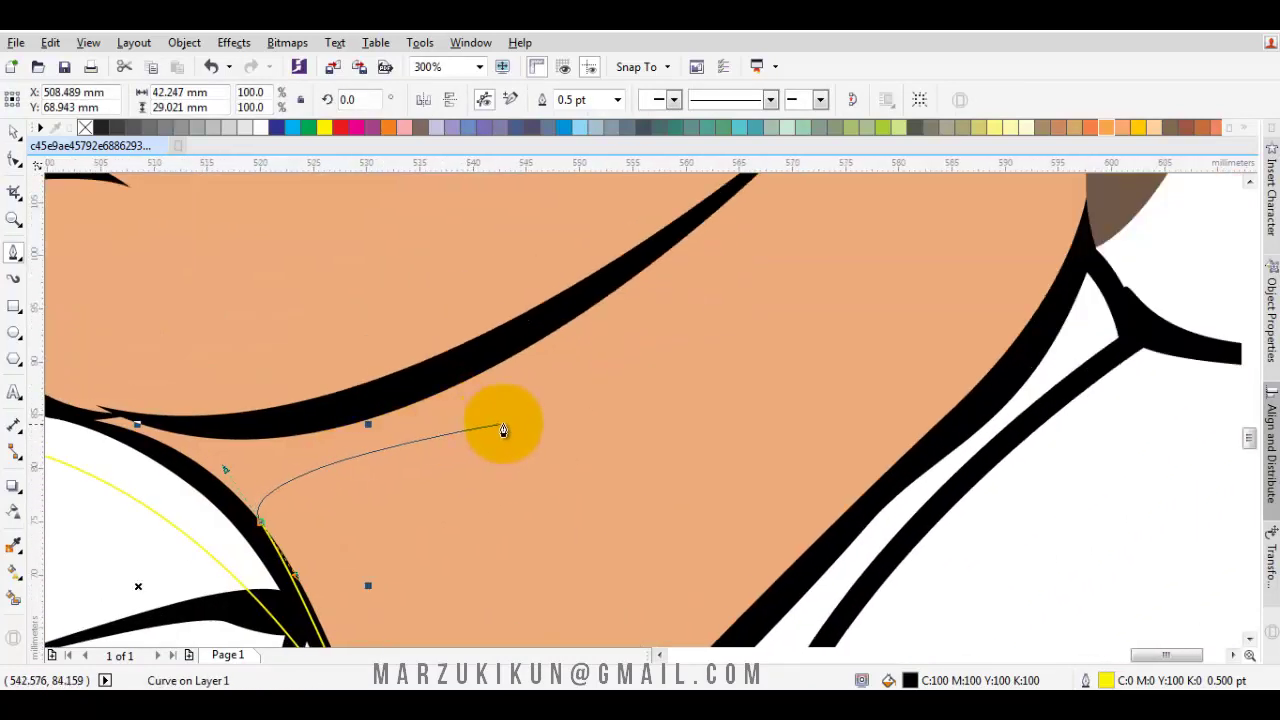
left_click_drag(535, 410, 737, 210)
left_click_drag(700, 286, 471, 434)
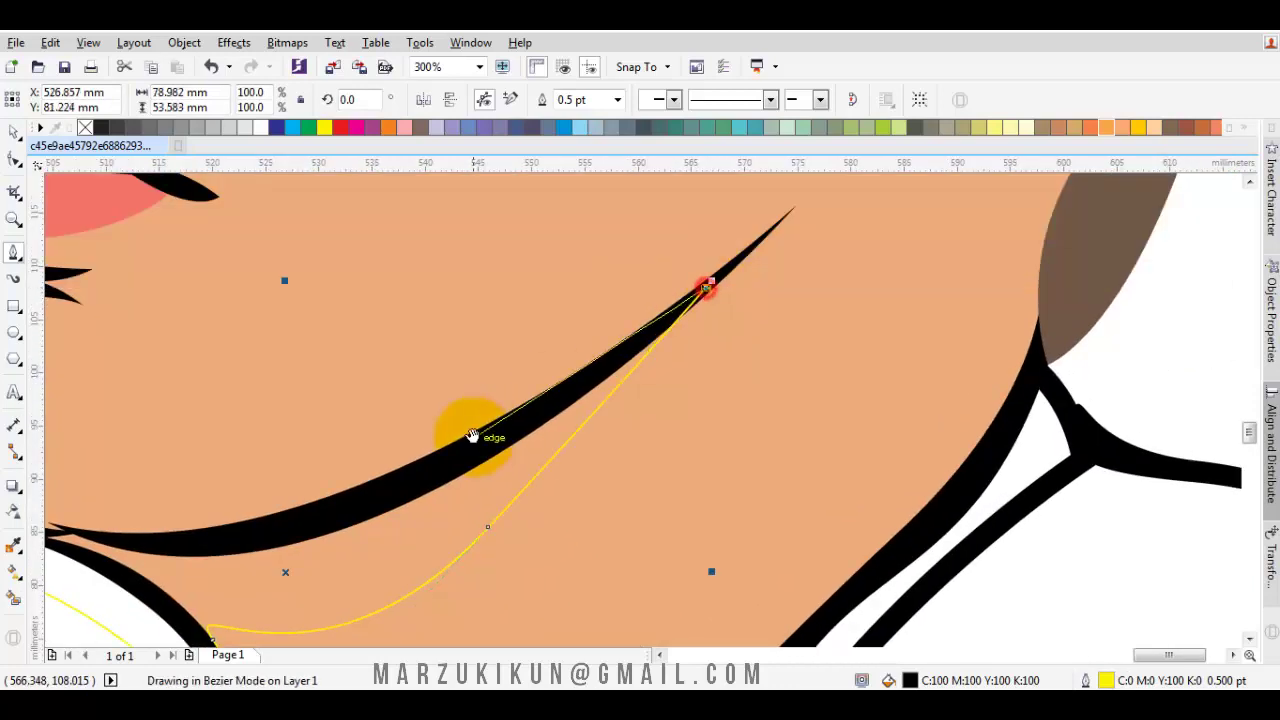
left_click_drag(643, 411, 513, 477)
left_click_drag(348, 447, 297, 458)
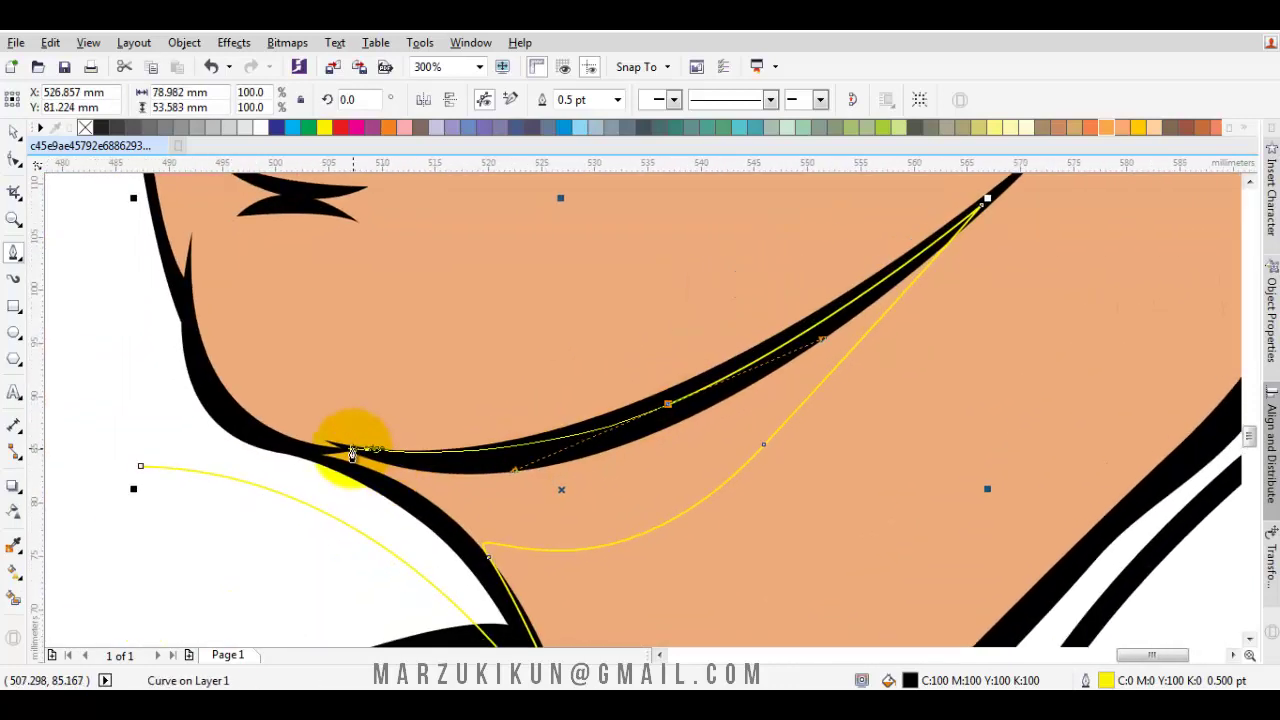
left_click(141, 465)
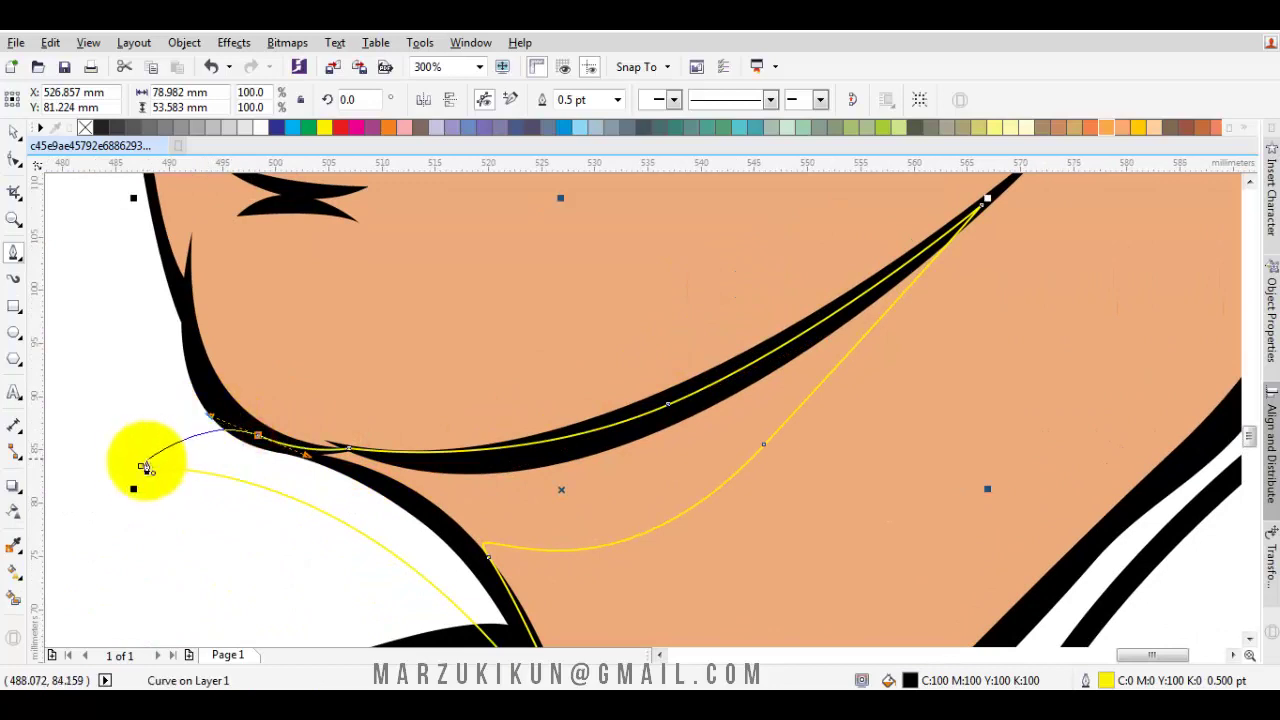
key("space")
- Intersect the helper shape with the face, then delete the helper shape
left_click(439, 314)
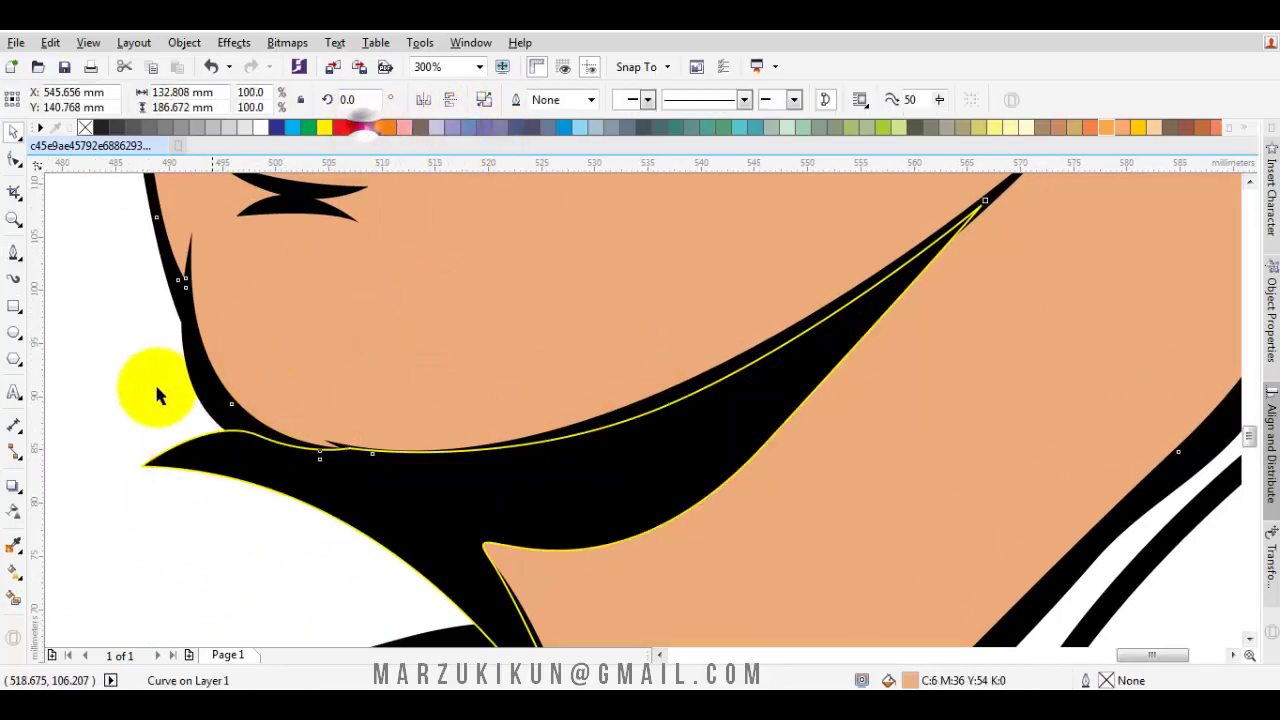
left_click(214, 453)
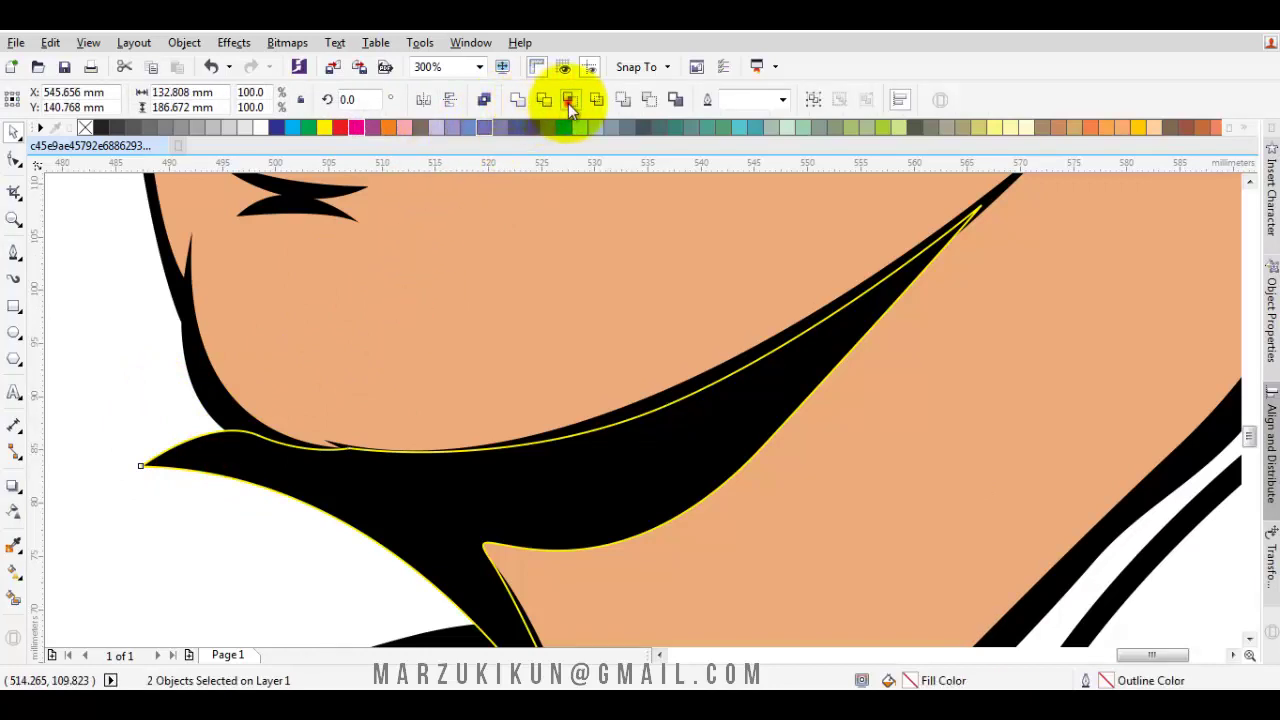
left_click(568, 103)
left_click(154, 406)
left_click(252, 483)
right_click(252, 483)
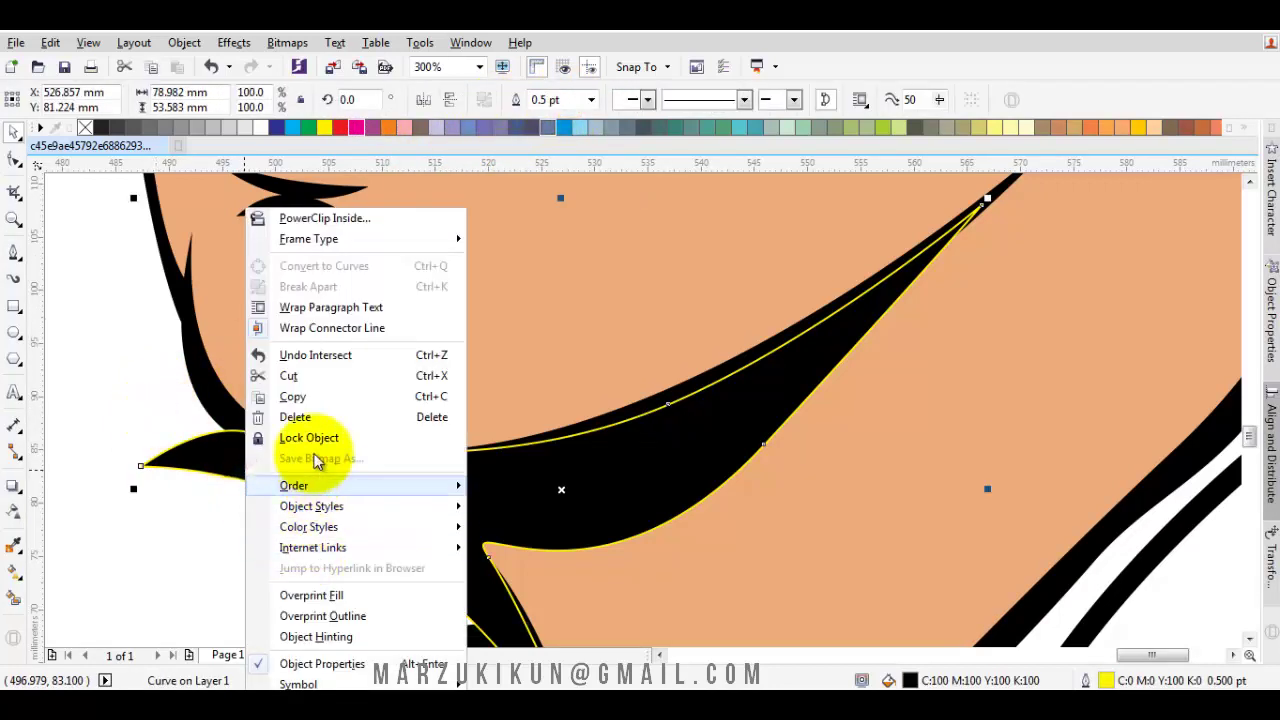
left_click(304, 417)
- Weld the new jaw shadow piece together with the ear shading
left_click(538, 541)
scroll(477, 449, "down", 2)
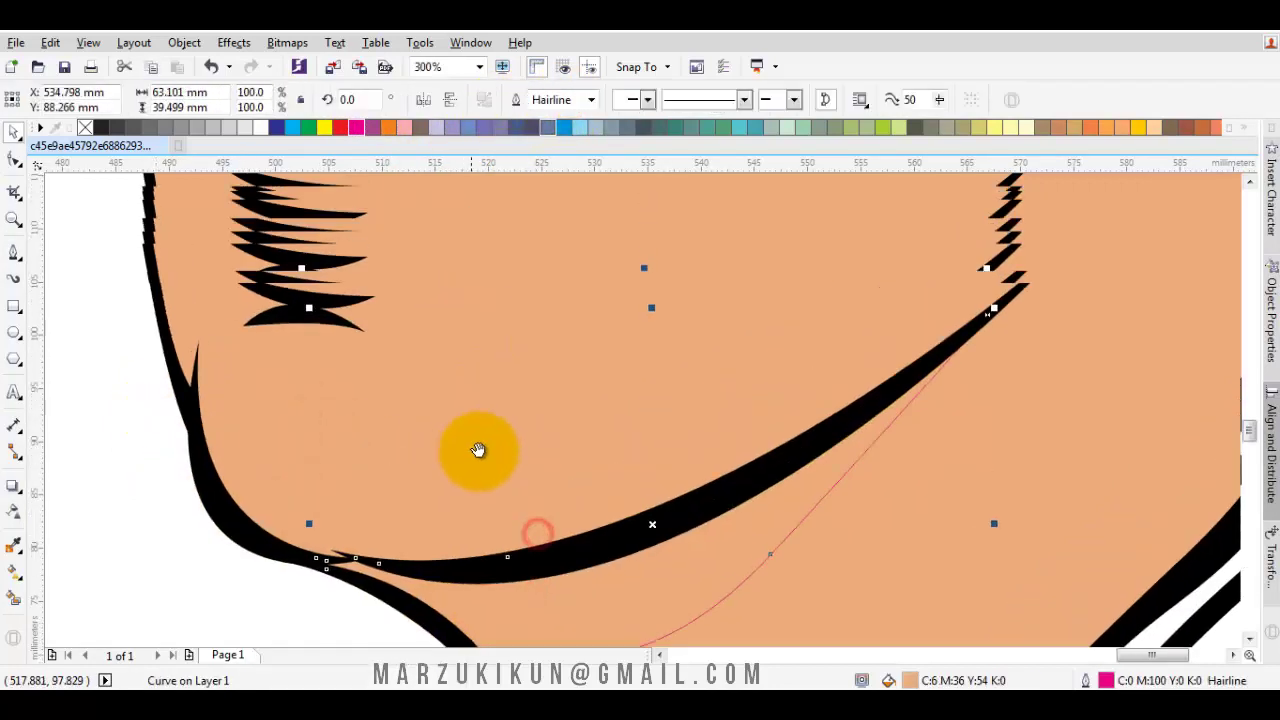
scroll(673, 385, "down", 2)
left_click(755, 340, "shift")
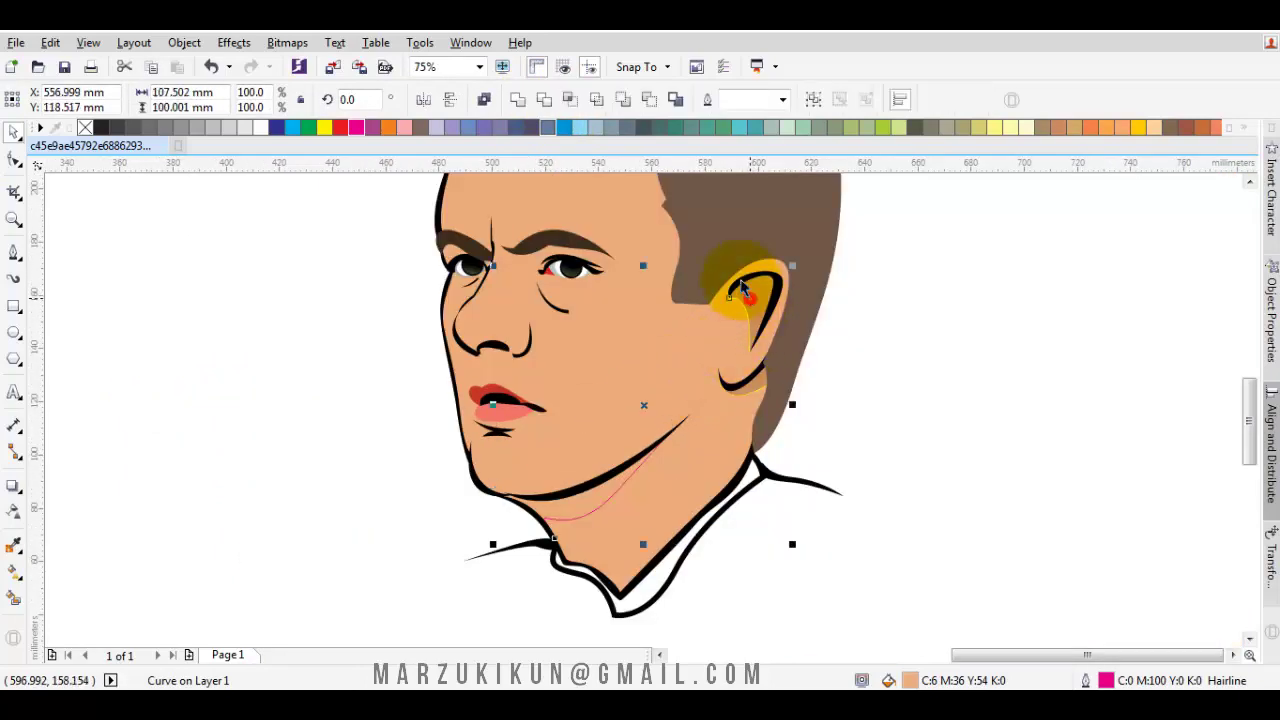
left_click(518, 105)
scroll(486, 423, "up", 2)
scroll(543, 371, "up", 2)
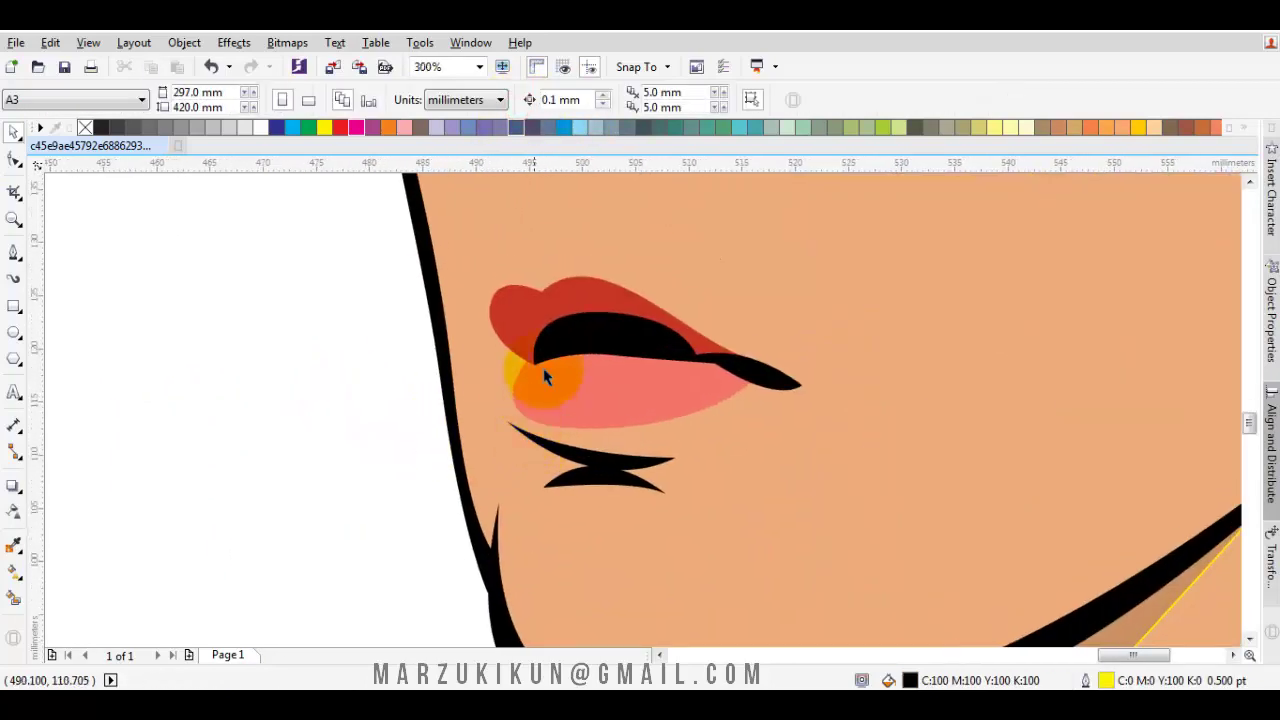
scroll(528, 372, "up", 3)
scroll(528, 372, "down", 3)
- Drag the reference photo to the right of the portrait and deselect it
scroll(471, 375, "up", 3)
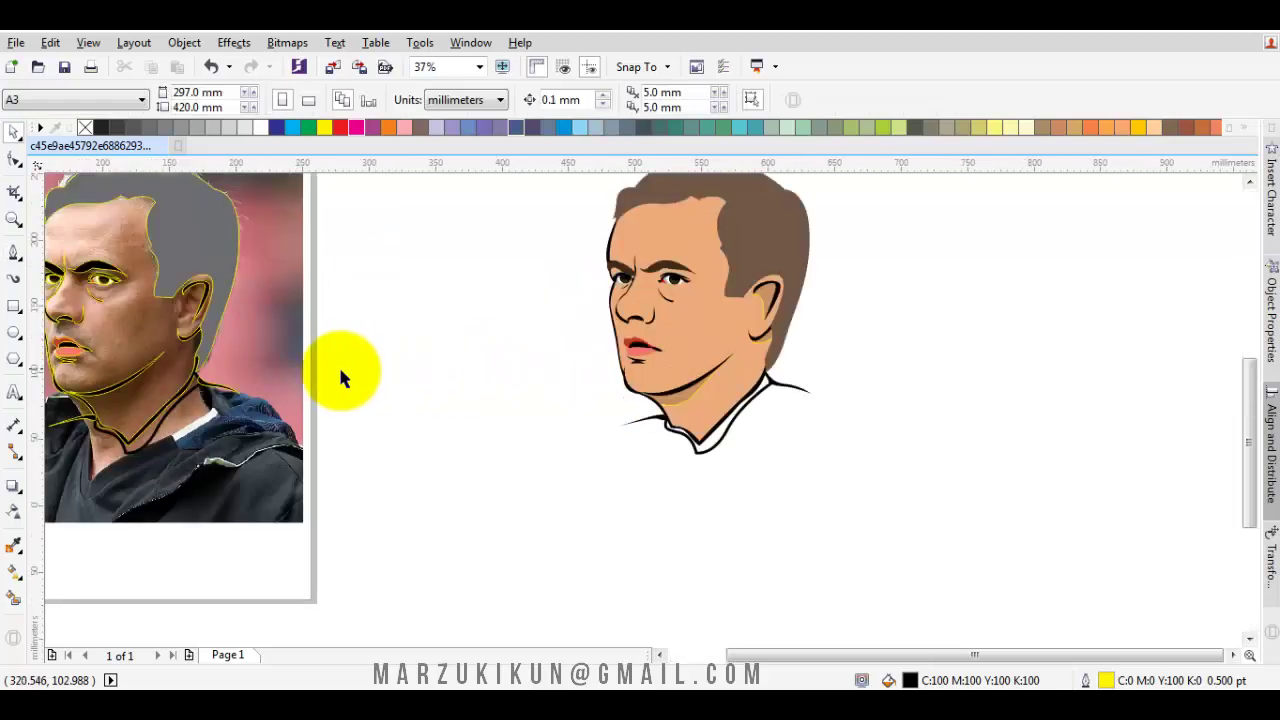
left_click_drag(343, 371, 1009, 410)
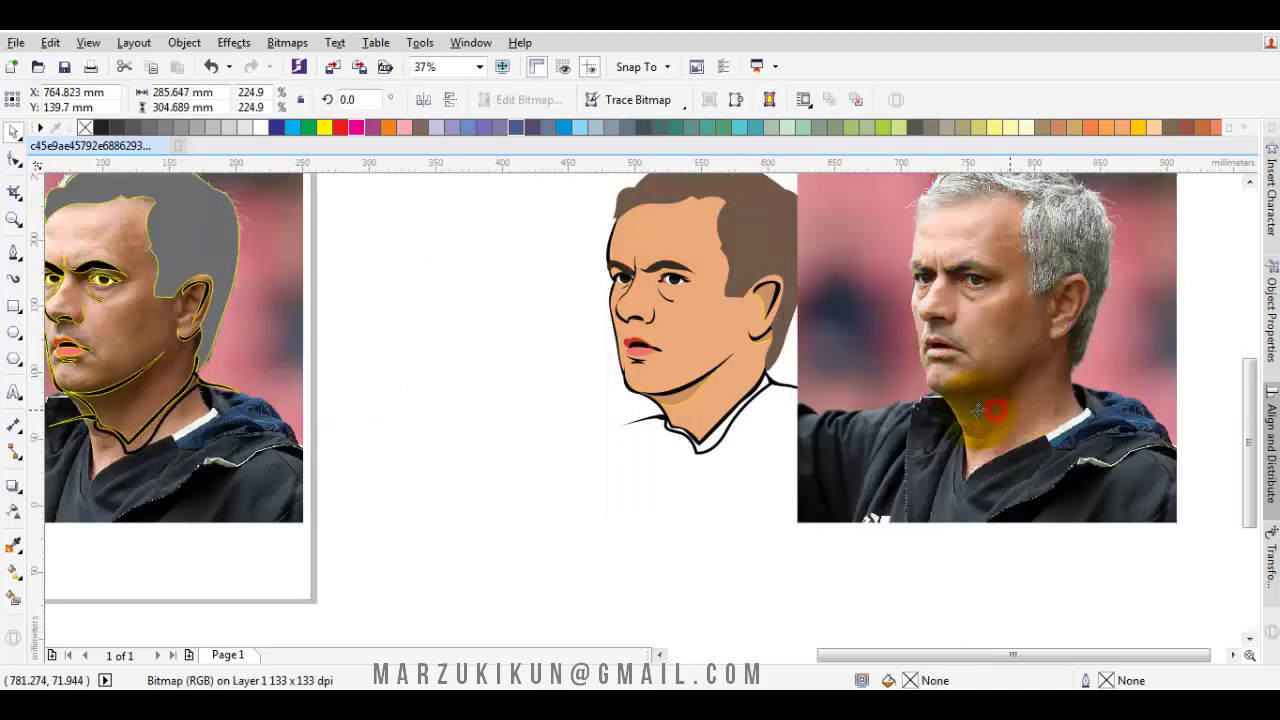
left_click(531, 428)
scroll(720, 360, "up", 2)
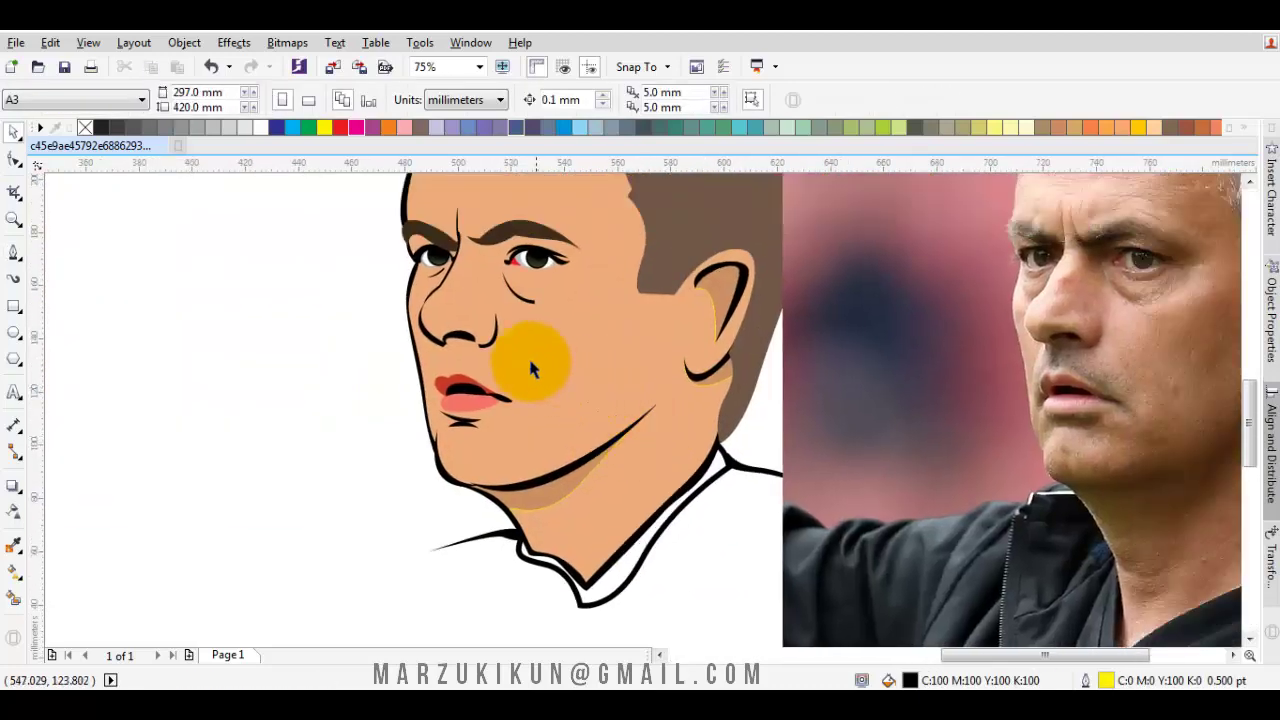
scroll(530, 370, "up", 1)
scroll(445, 345, "down", 1)
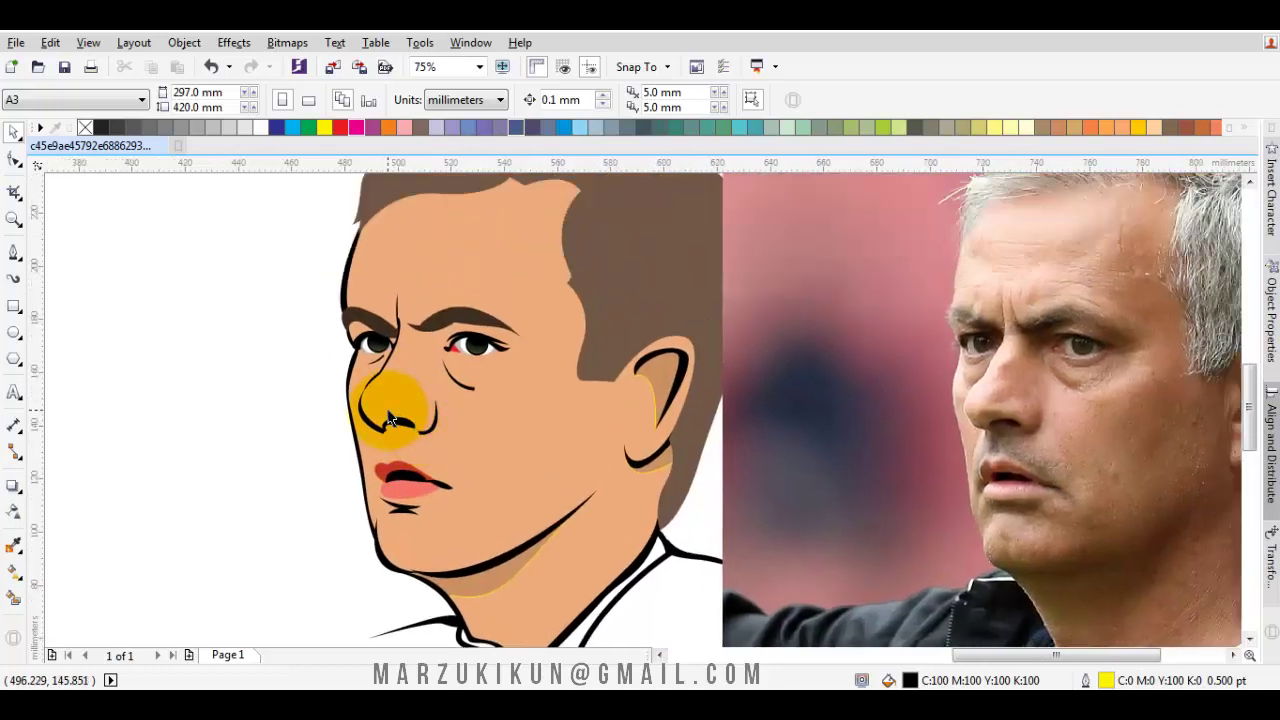
scroll(390, 418, "up", 1)
key("F5")
scroll(323, 415, "up", 3)
- Draw a closed Bezier stroke shape along the underside of the nose and nostril
left_click_drag(313, 401, 329, 500)
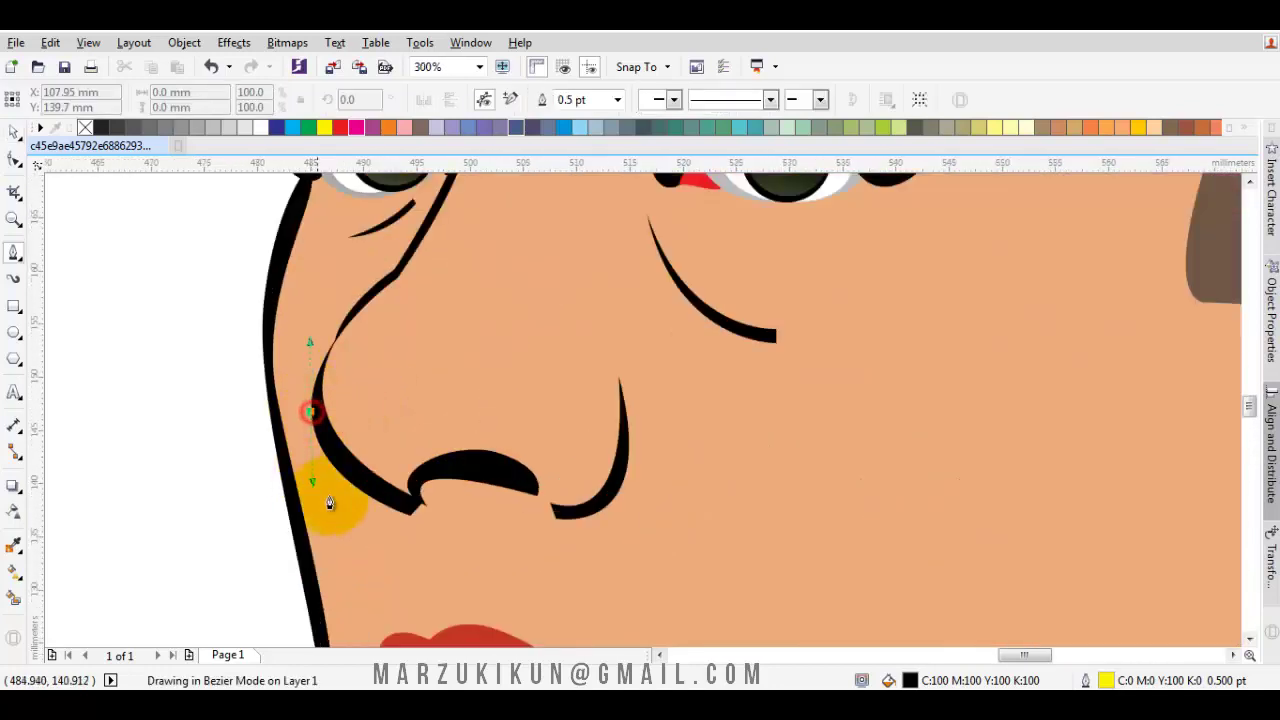
left_click(414, 532)
mouse_move(480, 521)
left_mouse_down()
mouse_move(521, 565)
mouse_move(409, 540)
mouse_move(508, 571)
left_mouse_up()
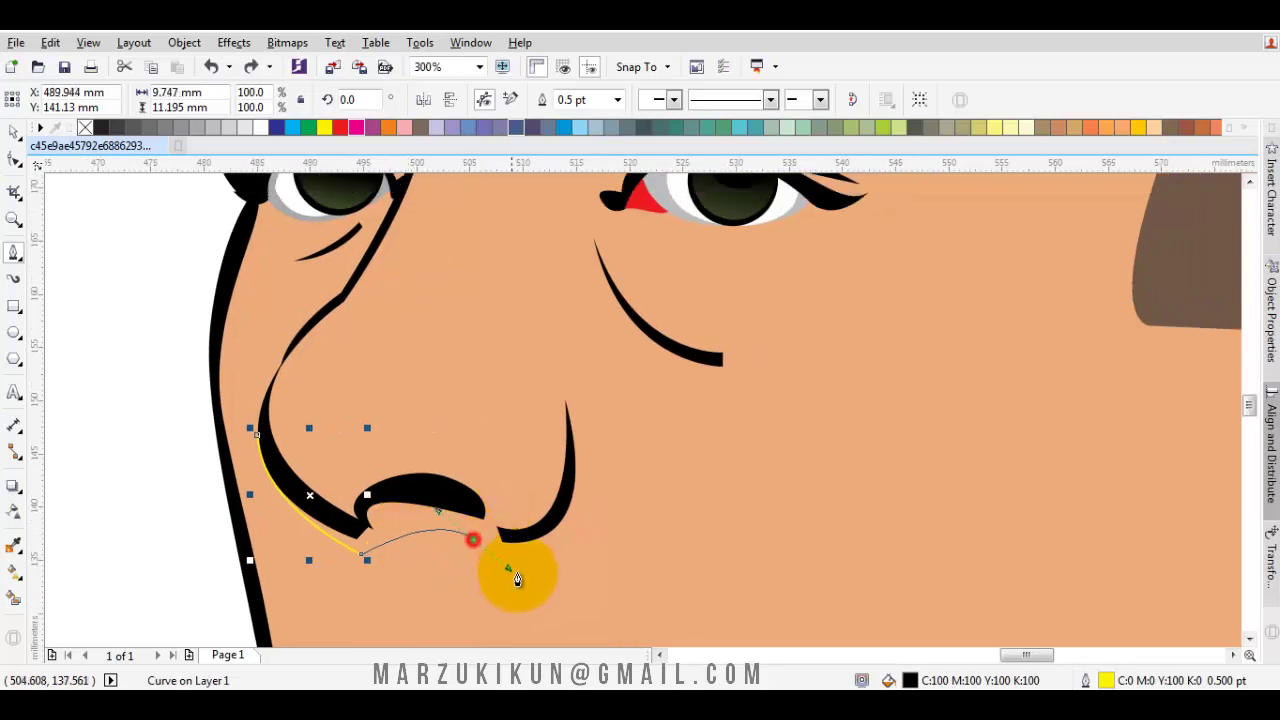
left_click_drag(566, 502, 578, 460)
left_click(531, 531)
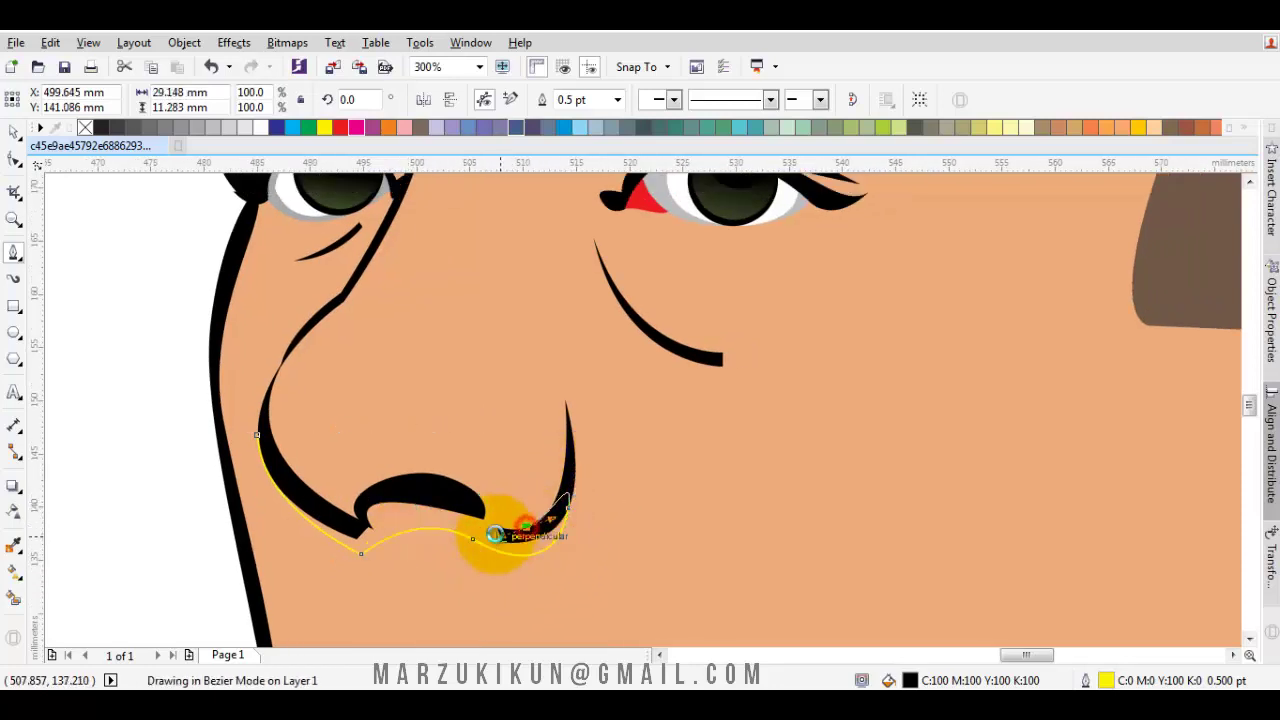
left_click_drag(422, 468, 349, 463)
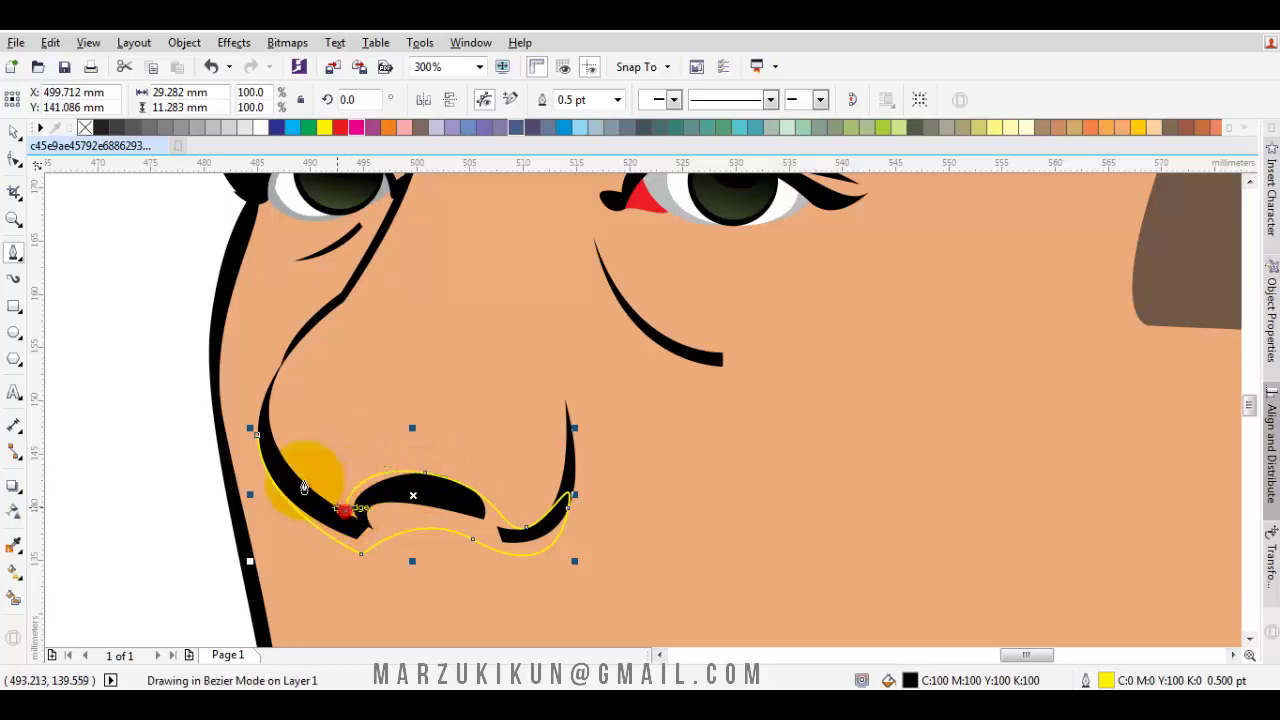
left_click(257, 430)
- Weld the nostril stroke with the face outline, then deselect
scroll(300, 510, "down", 4)
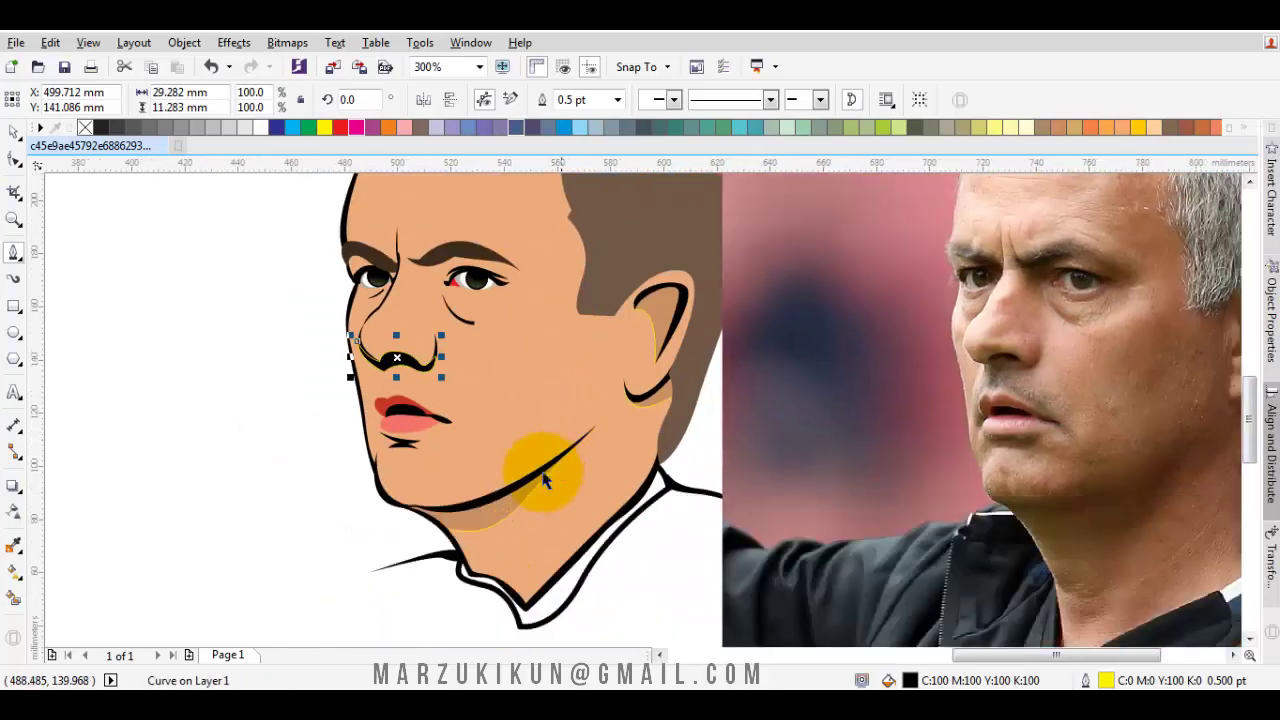
left_click(545, 480, "shift")
left_click(525, 100)
left_click(95, 426)
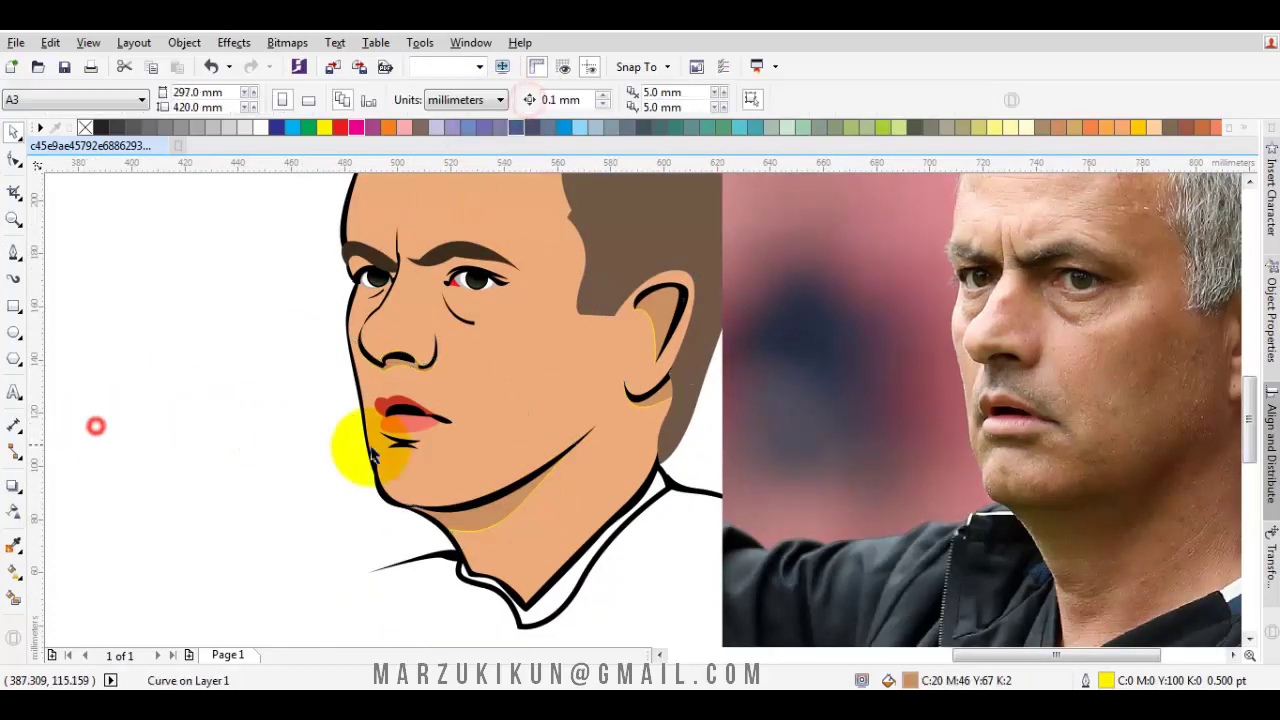
scroll(372, 455, "up", 3)
scroll(409, 434, "up", 2)
- Start a Bezier curve at the mouth corner with nodes along the lip corner
left_click_drag(487, 408, 557, 414)
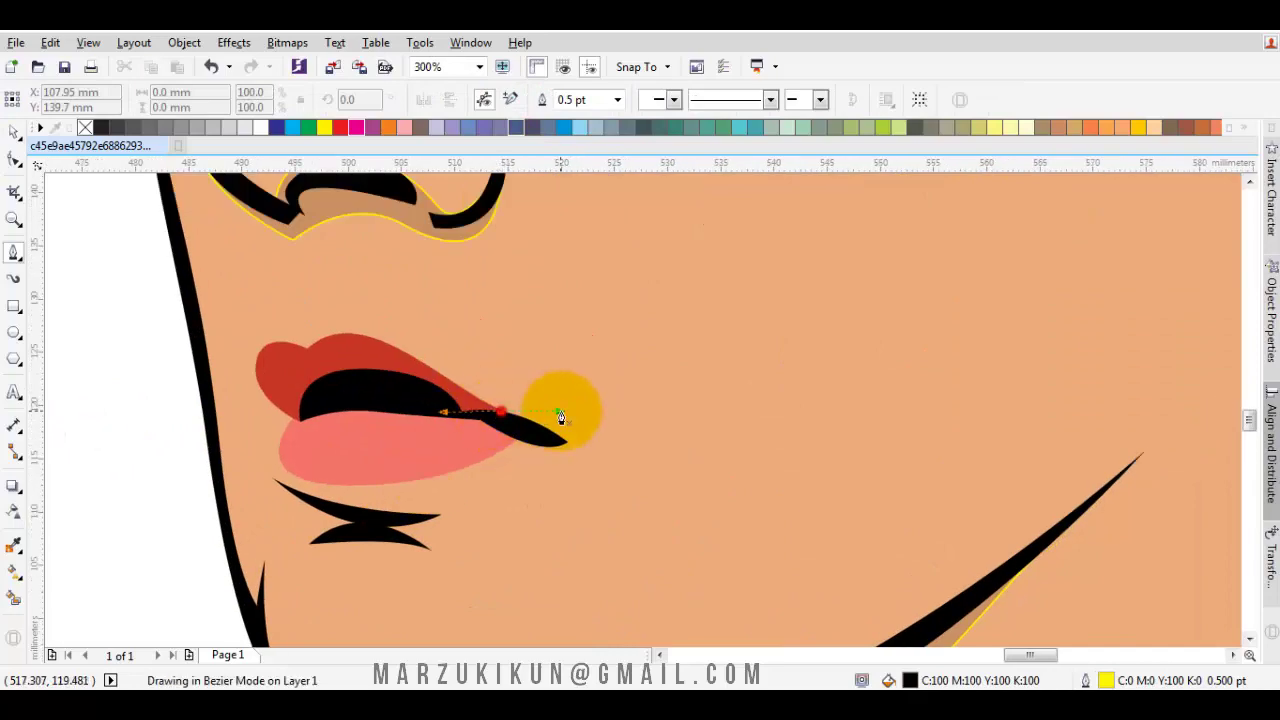
left_click(578, 463)
left_click(511, 443)
scroll(418, 475, "down", 3)
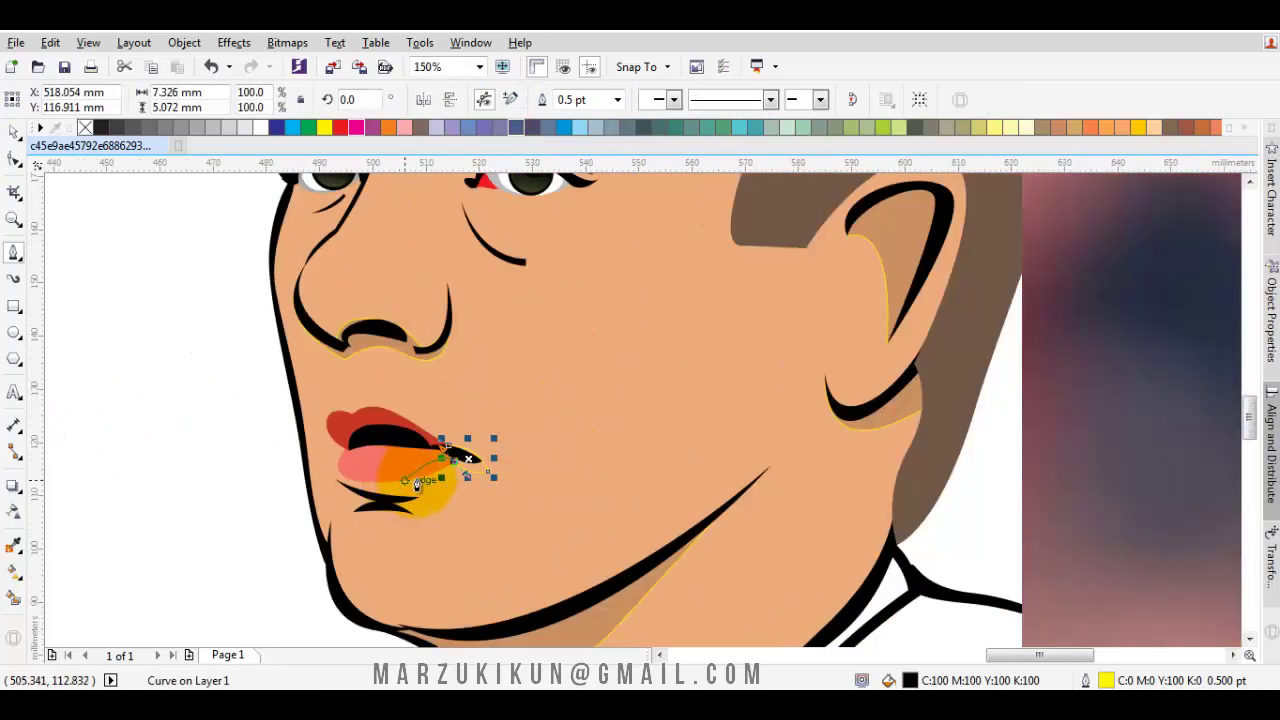
scroll(180, 450, "down", 2)
scroll(185, 455, "up", 1)
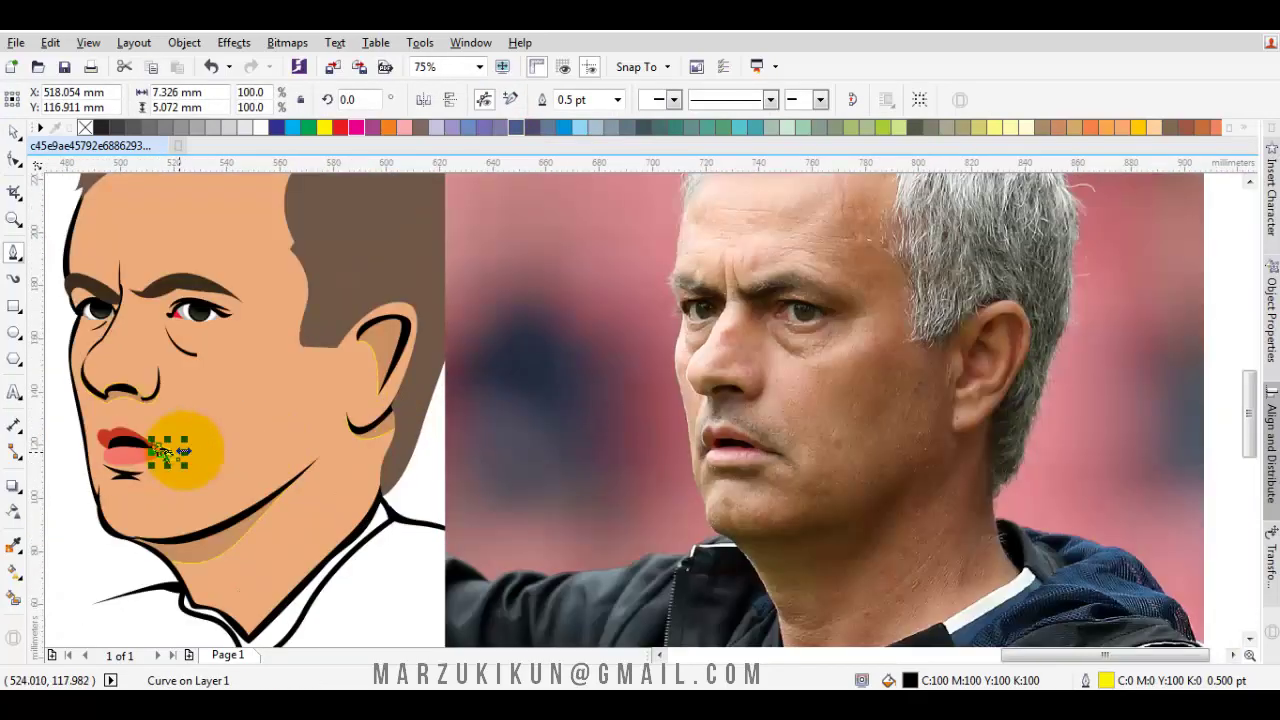
scroll(180, 452, "up", 2)
scroll(343, 423, "up", 2)
- Trace below the lower lip, along the chin crease, back up, and close the shape
mouse_move(484, 405)
left_mouse_down()
mouse_move(527, 485)
mouse_move(477, 543)
left_mouse_up()
scroll(504, 460, "up", 2)
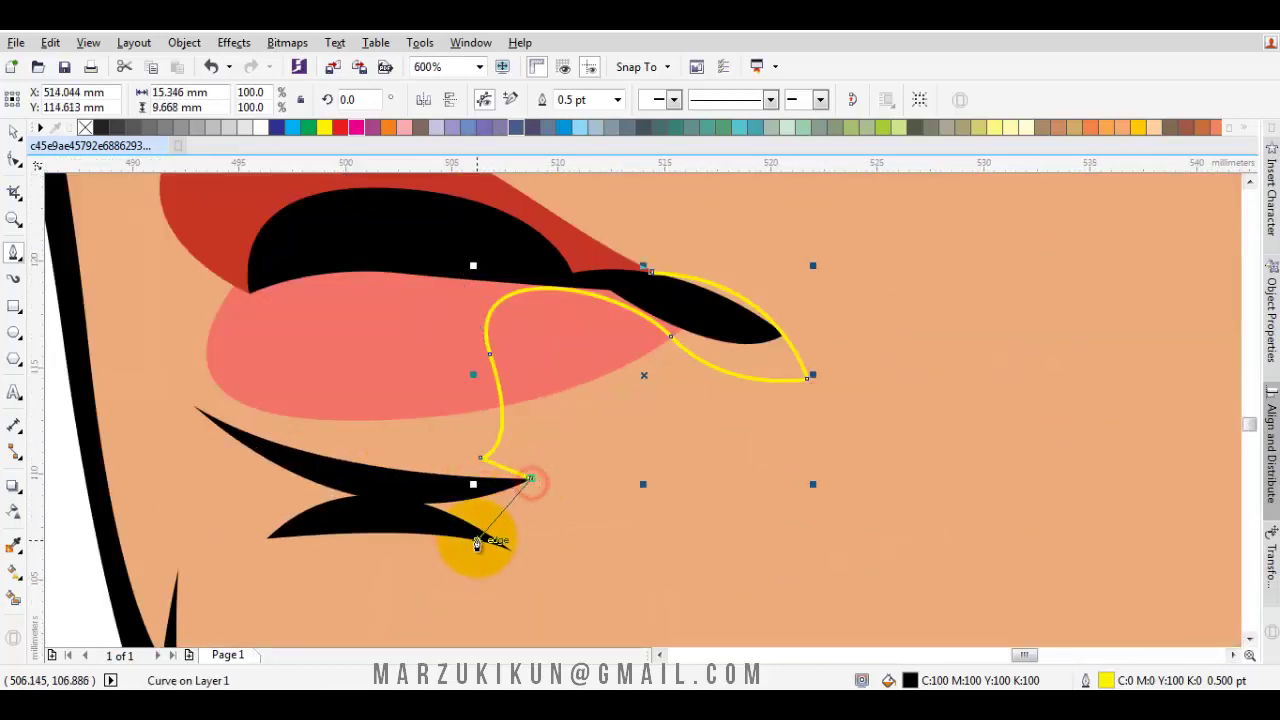
left_click_drag(388, 509, 310, 522)
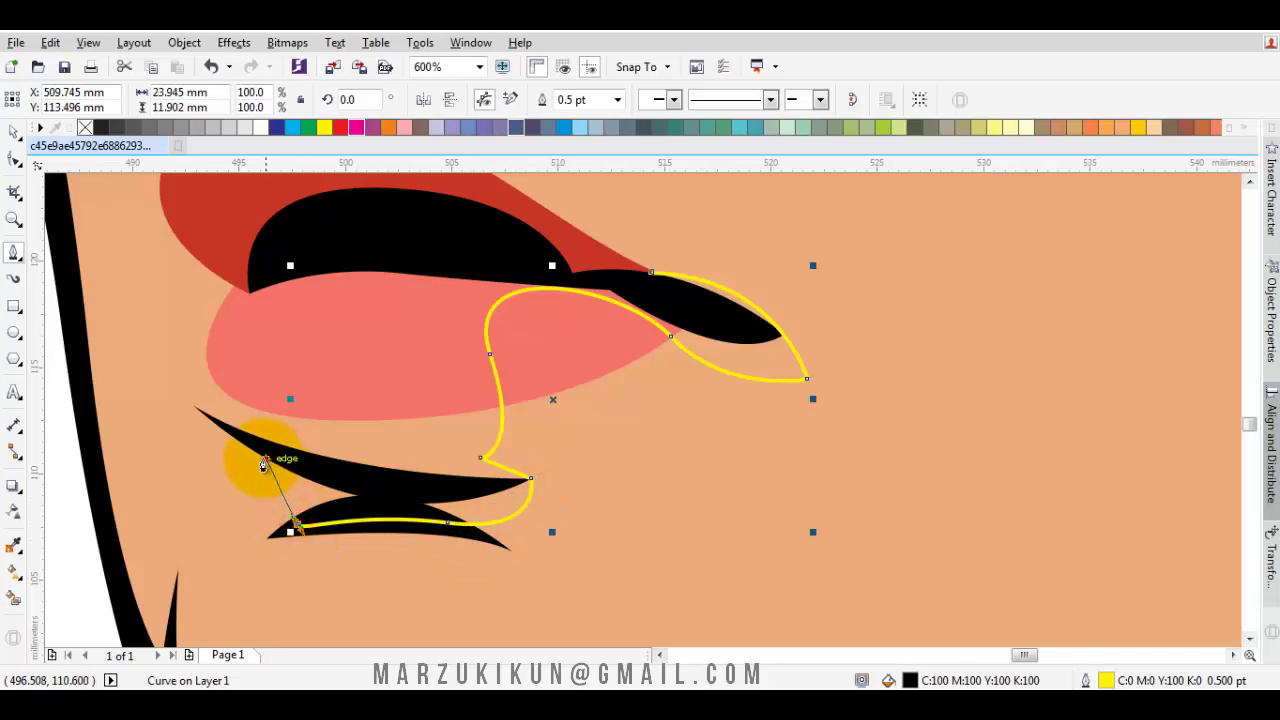
left_click_drag(263, 460, 247, 432)
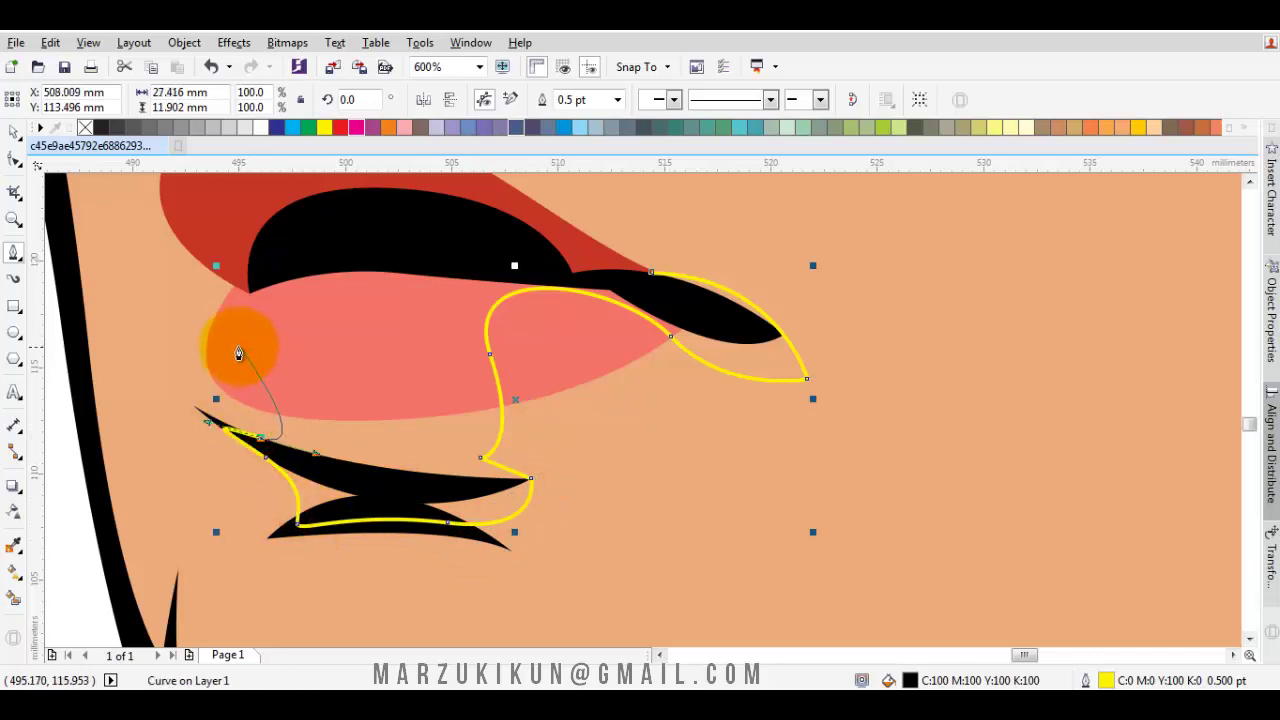
left_click_drag(217, 323, 207, 248)
scroll(207, 248, "up", 4)
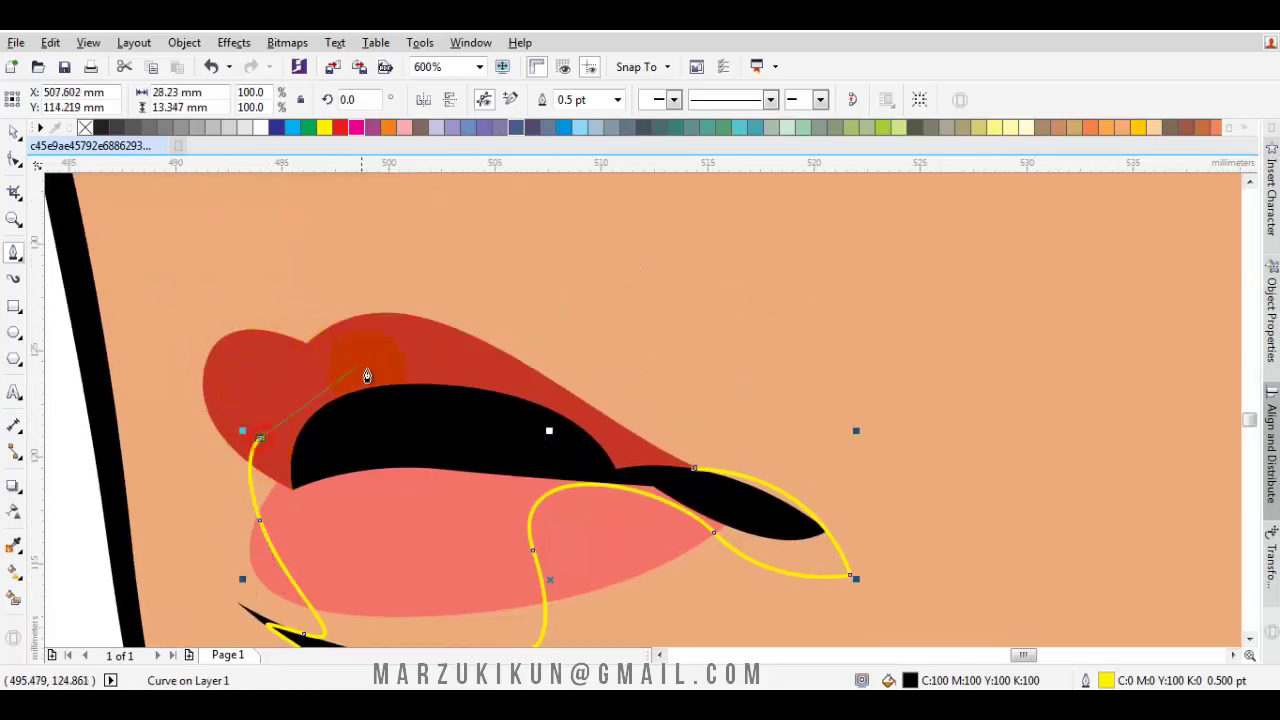
left_click(694, 471)
- Weld the new mouth-corner shape with the mouth line
key("space")
scroll(580, 414, "down", 2)
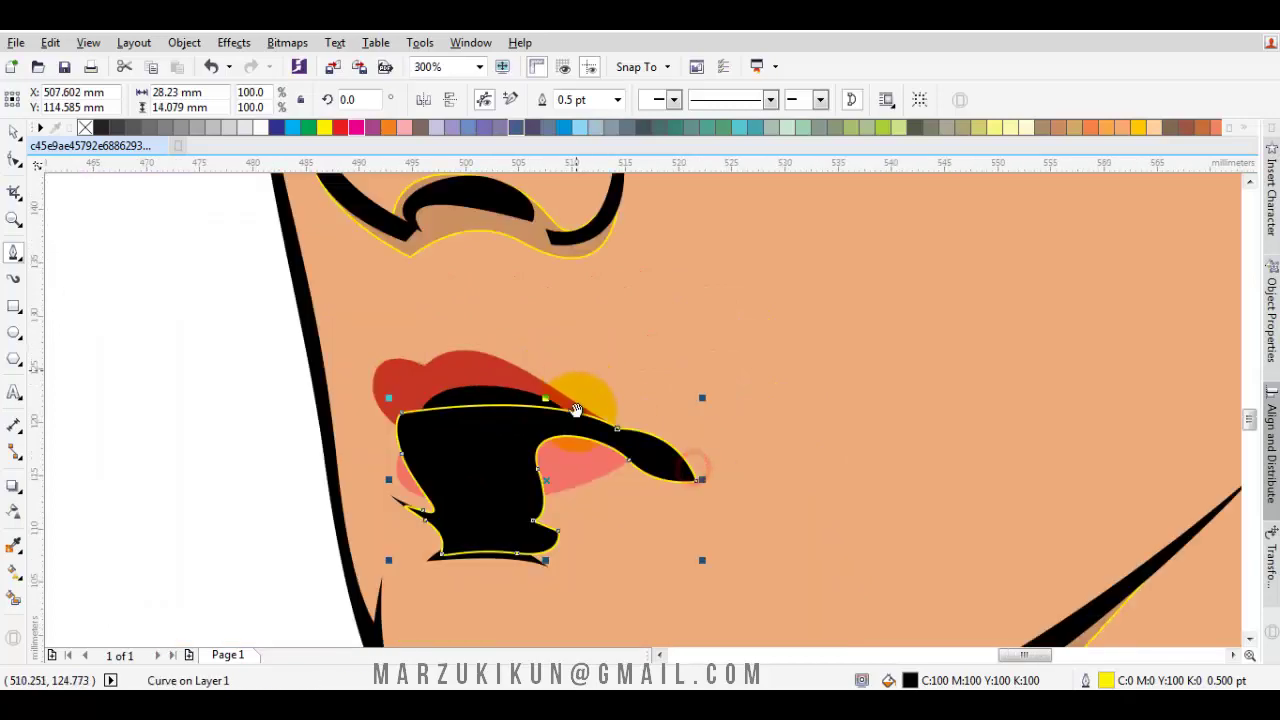
scroll(467, 400, "up", 3)
left_click(467, 391)
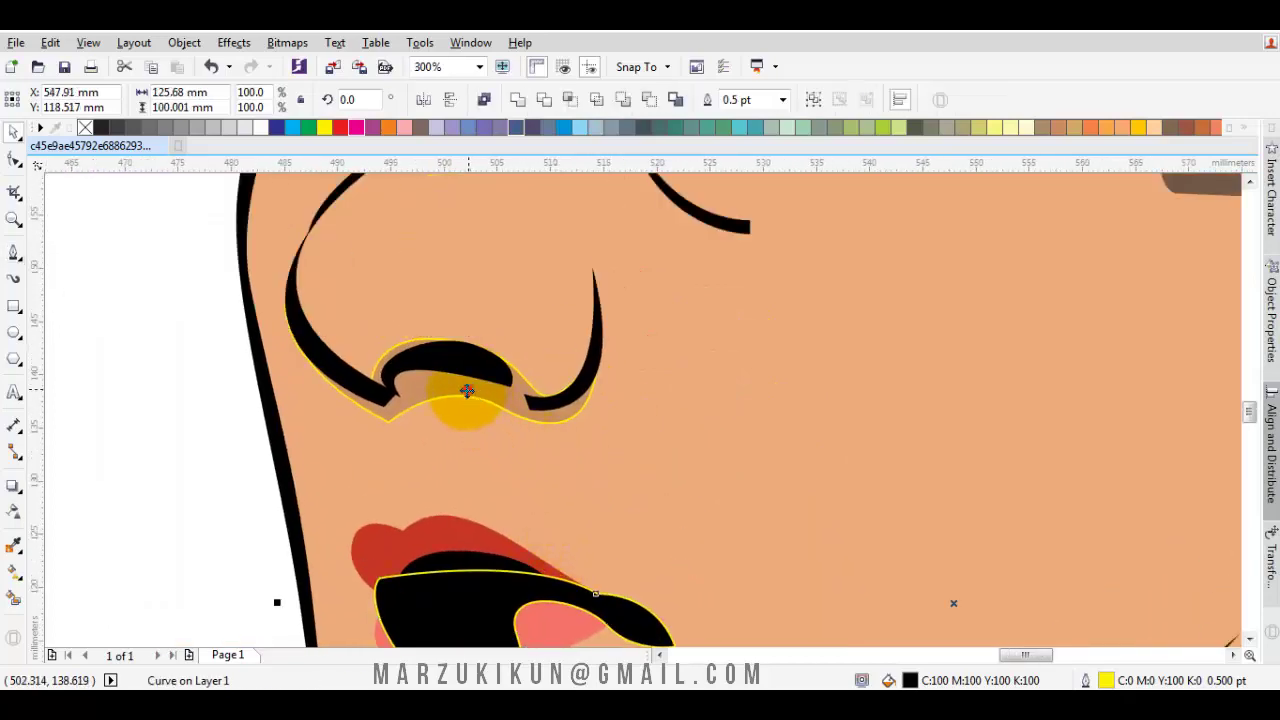
left_click(526, 104)
scroll(474, 408, "down", 3)
- Start the furrow curve at the nose bridge and round it under the eye
scroll(465, 405, "up", 1)
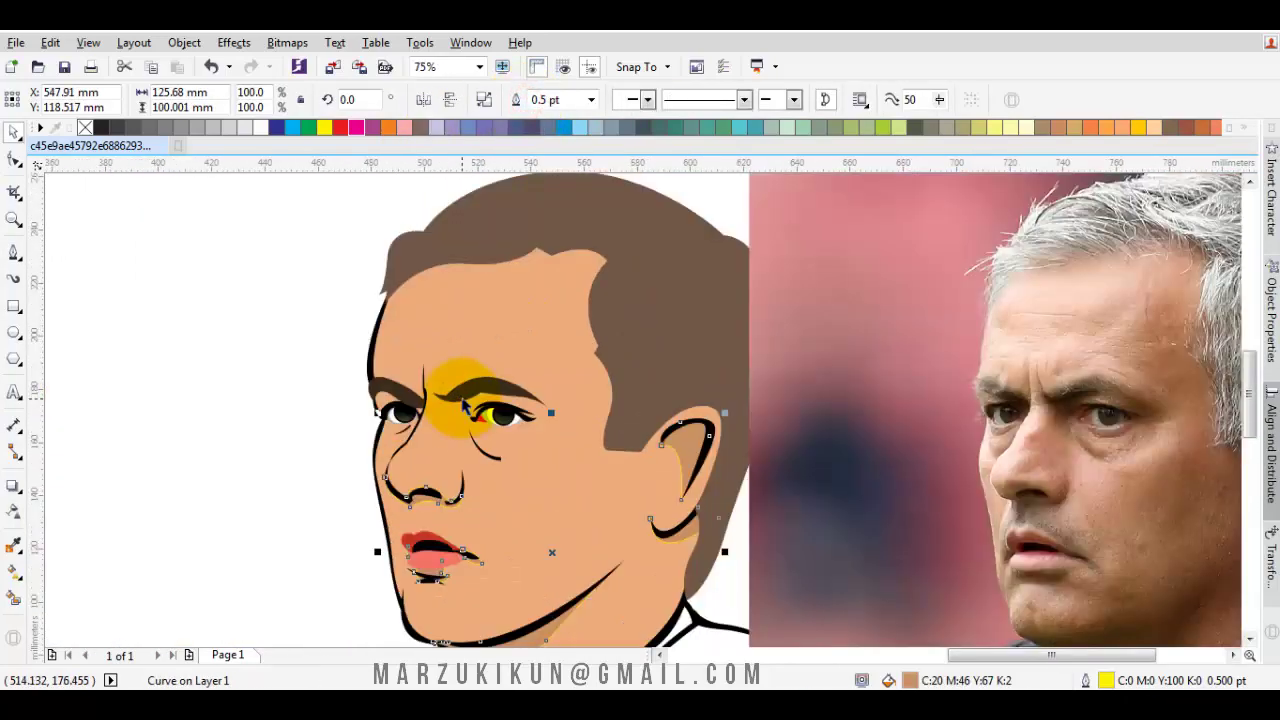
scroll(494, 437, "up", 2)
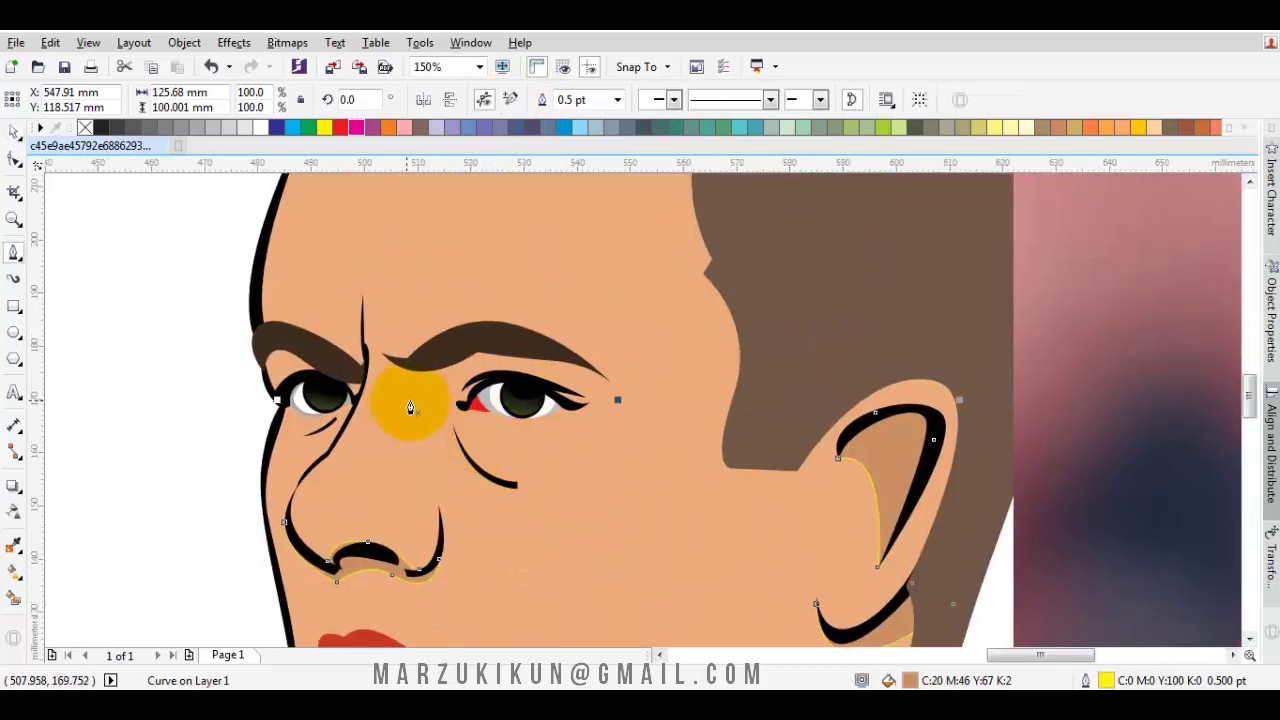
scroll(366, 434, "down", 2)
scroll(353, 432, "up", 2)
mouse_move(355, 333)
left_mouse_down()
mouse_move(323, 432)
mouse_move(392, 460)
left_mouse_up()
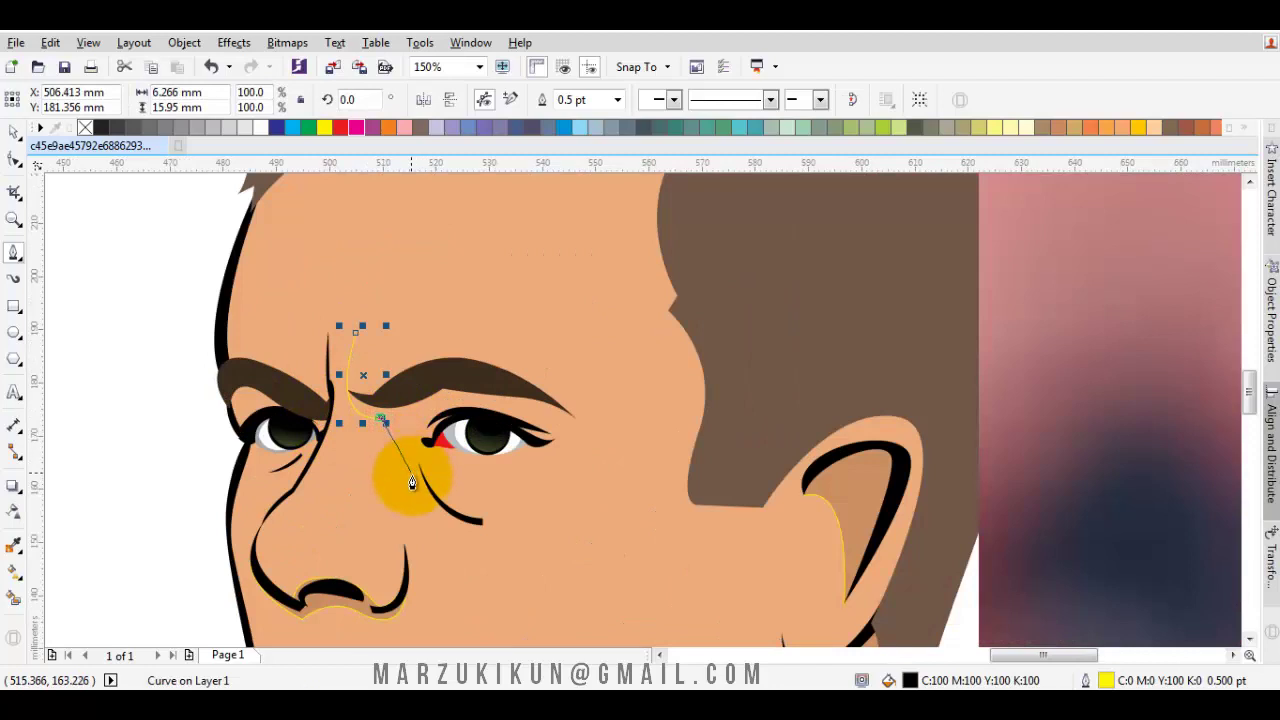
left_click(481, 524)
scroll(489, 531, "up", 4)
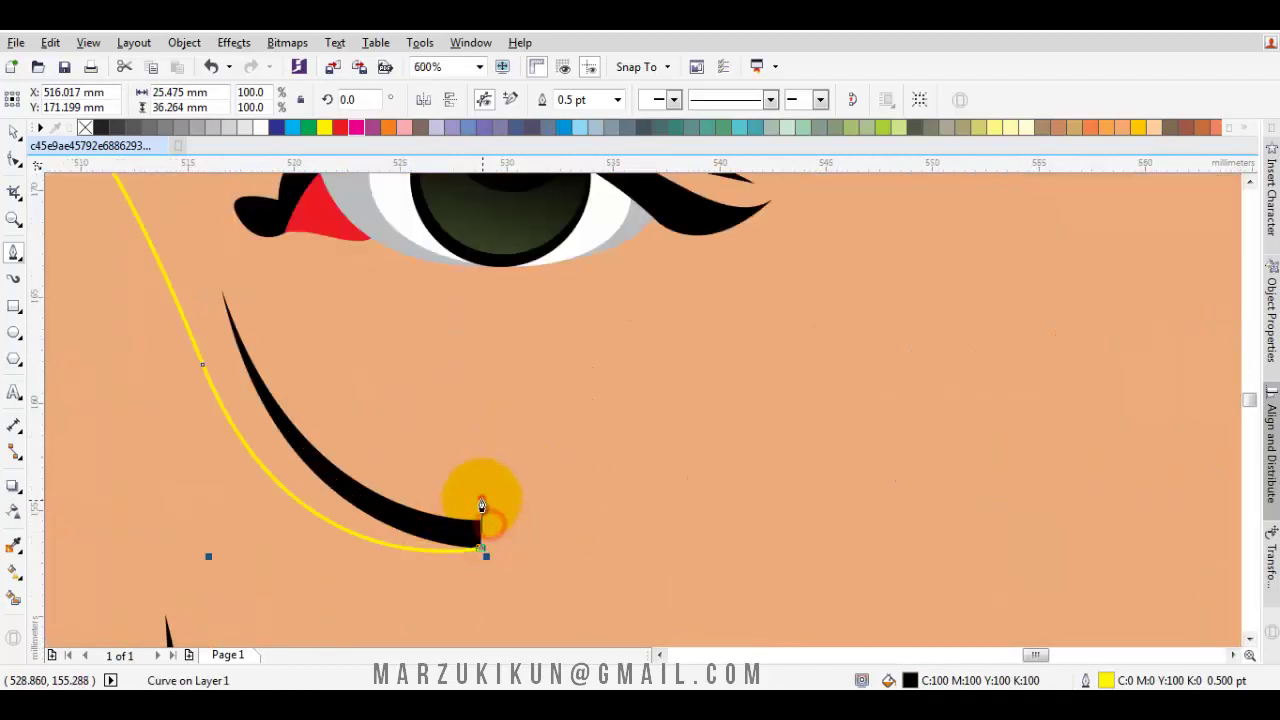
left_click_drag(381, 540, 271, 380)
mouse_move(398, 403)
left_mouse_down()
mouse_move(448, 385)
mouse_move(652, 511)
left_mouse_up()
- Carry the furrow over the eye and along the brow, close it, and add the eyebrow to the selection
left_click_drag(690, 379, 411, 285)
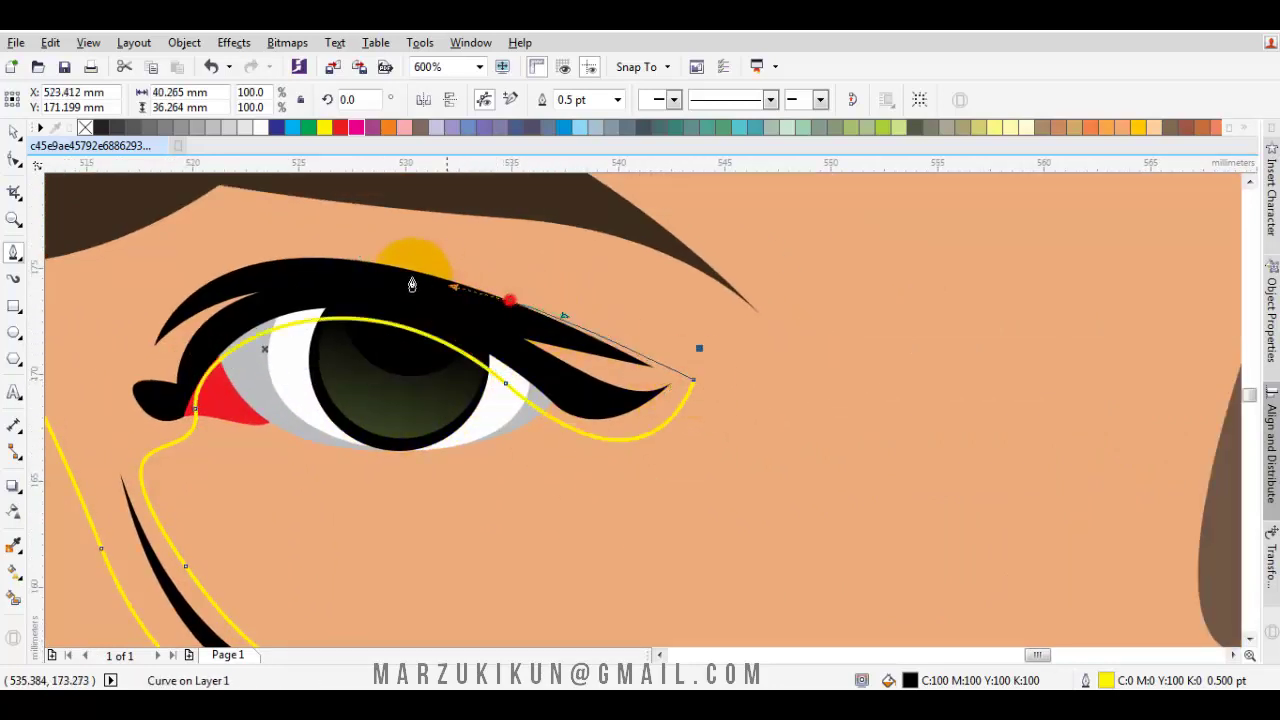
left_click_drag(606, 237, 577, 294)
scroll(577, 294, "down", 2)
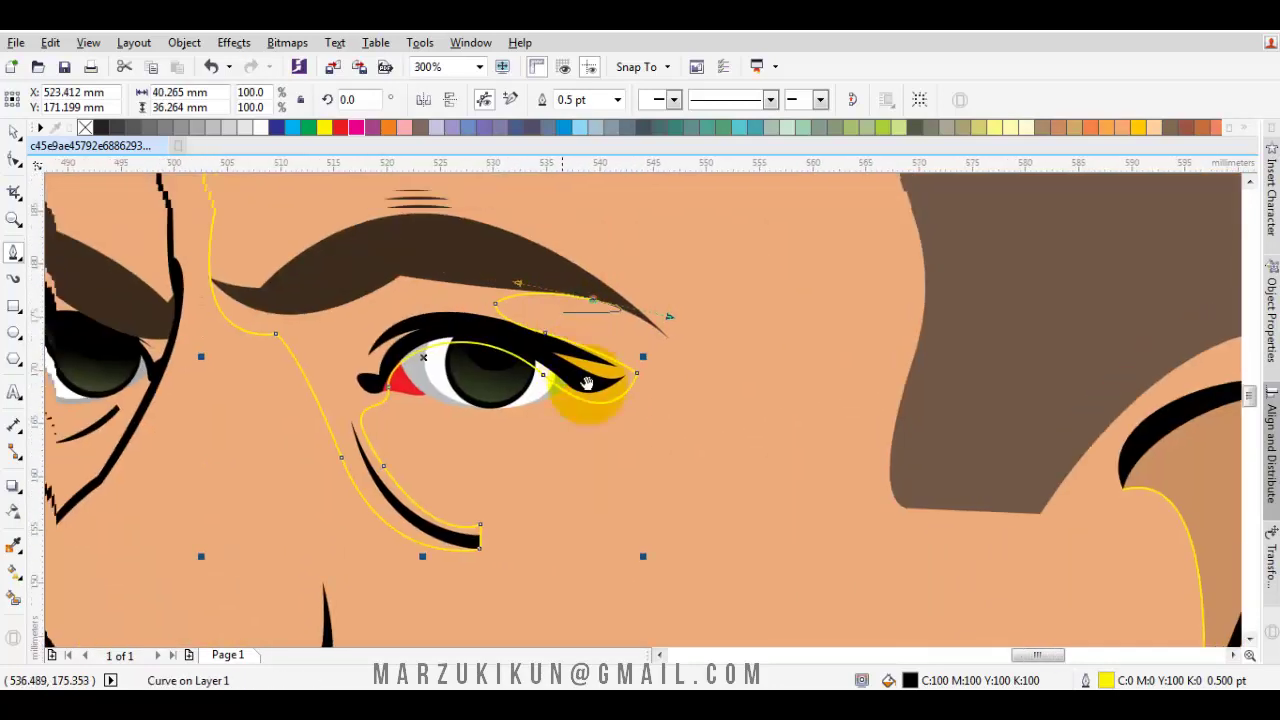
left_click_drag(287, 370, 263, 285)
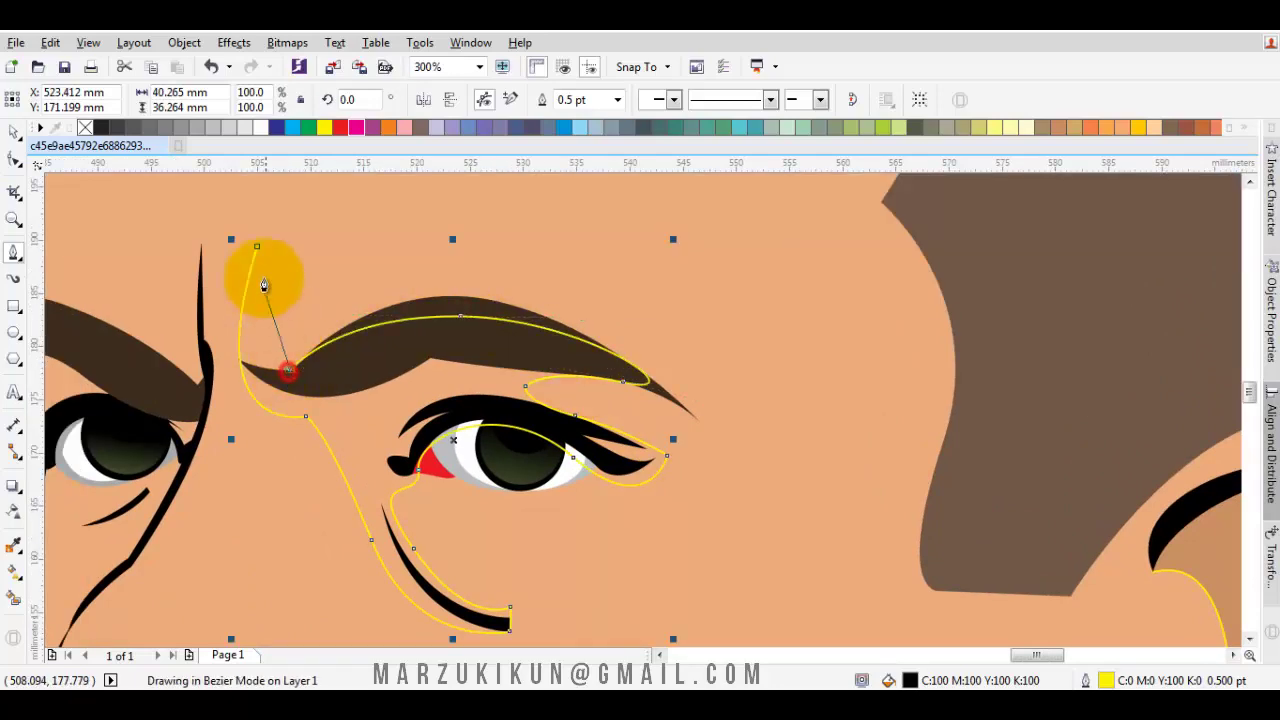
left_click(258, 246)
scroll(357, 406, "down", 4)
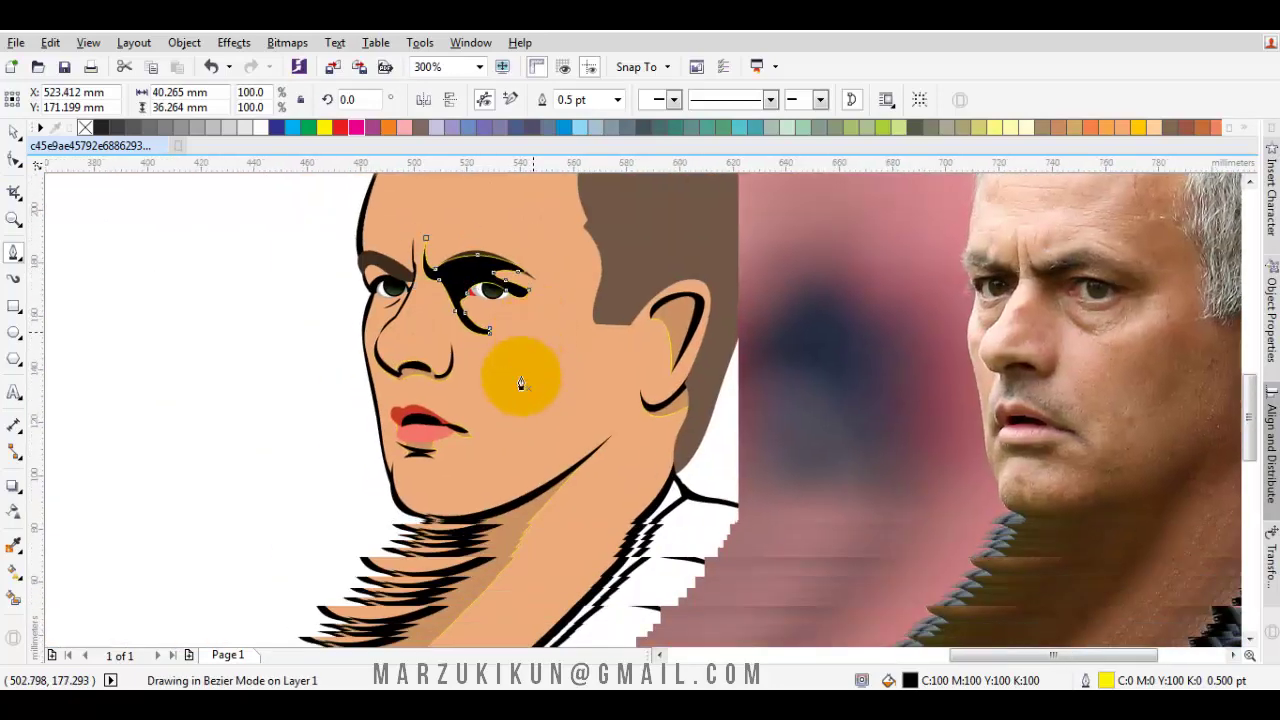
left_click(489, 522, "shift")
- Weld the black furrow into the eyebrow, then deselect
left_click(518, 99)
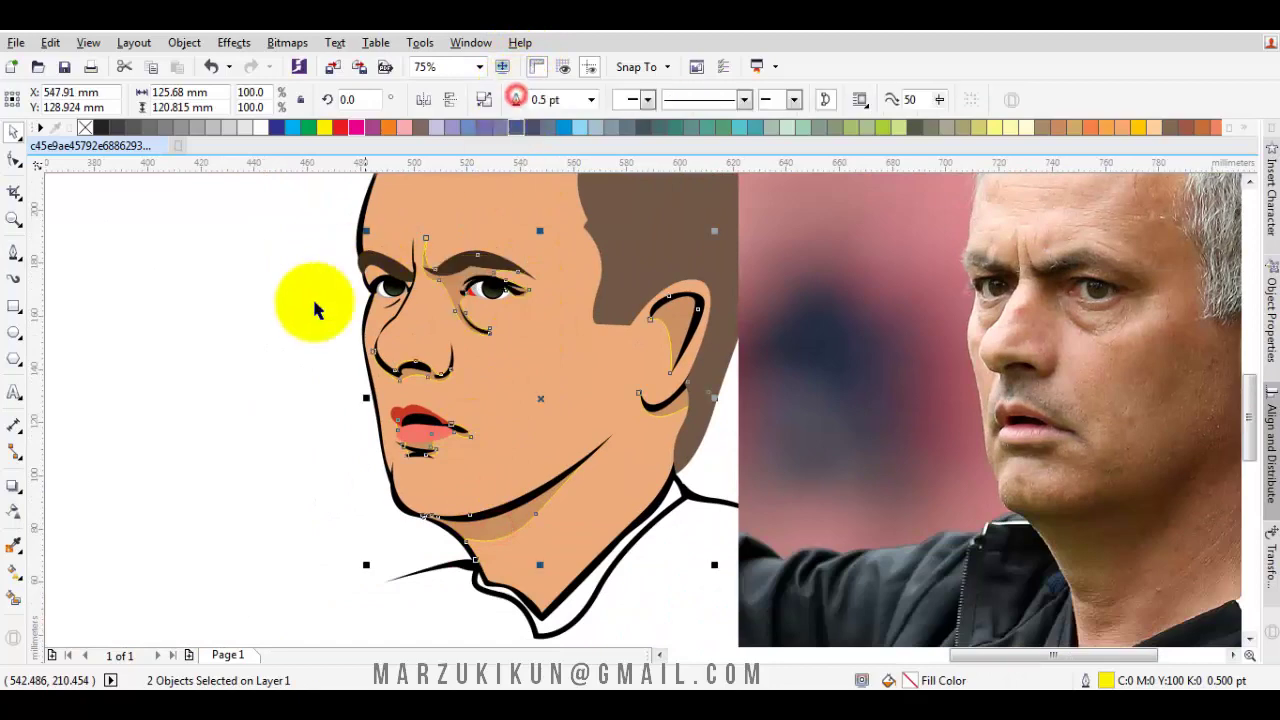
left_click(226, 354)
scroll(395, 340, "up", 1)
scroll(400, 330, "up", 1)
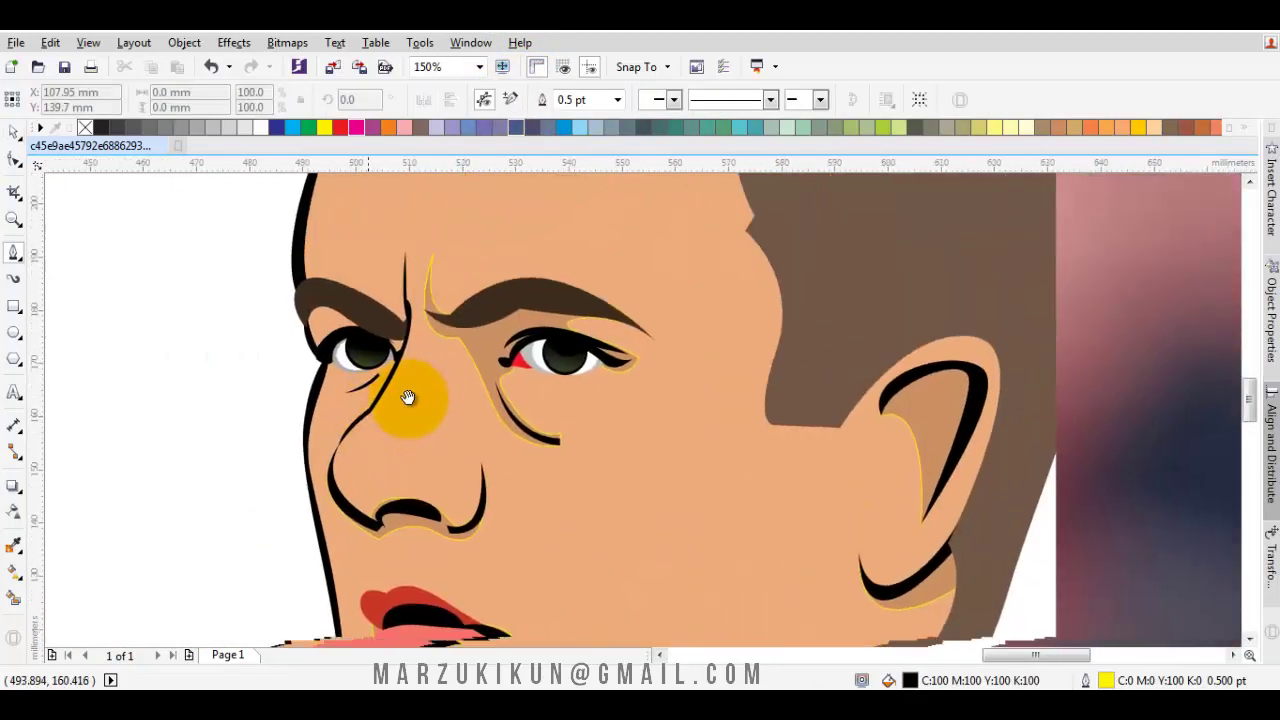
scroll(583, 385, "down", 4)
scroll(577, 373, "up", 3)
scroll(496, 293, "up", 3)
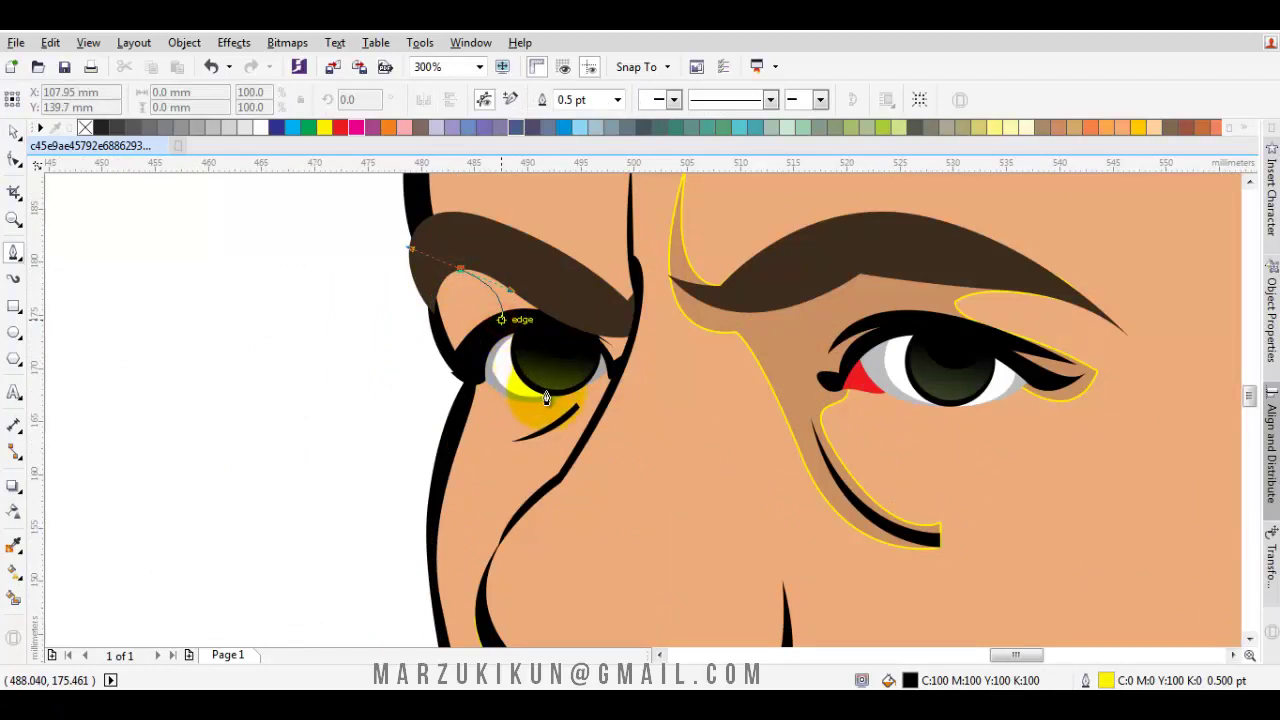
scroll(546, 398, "up", 1)
- Draw a closed black shape along the left eye's lower lash line up to the eyebrow
left_click_drag(617, 355, 690, 358)
left_click_drag(523, 476, 491, 491)
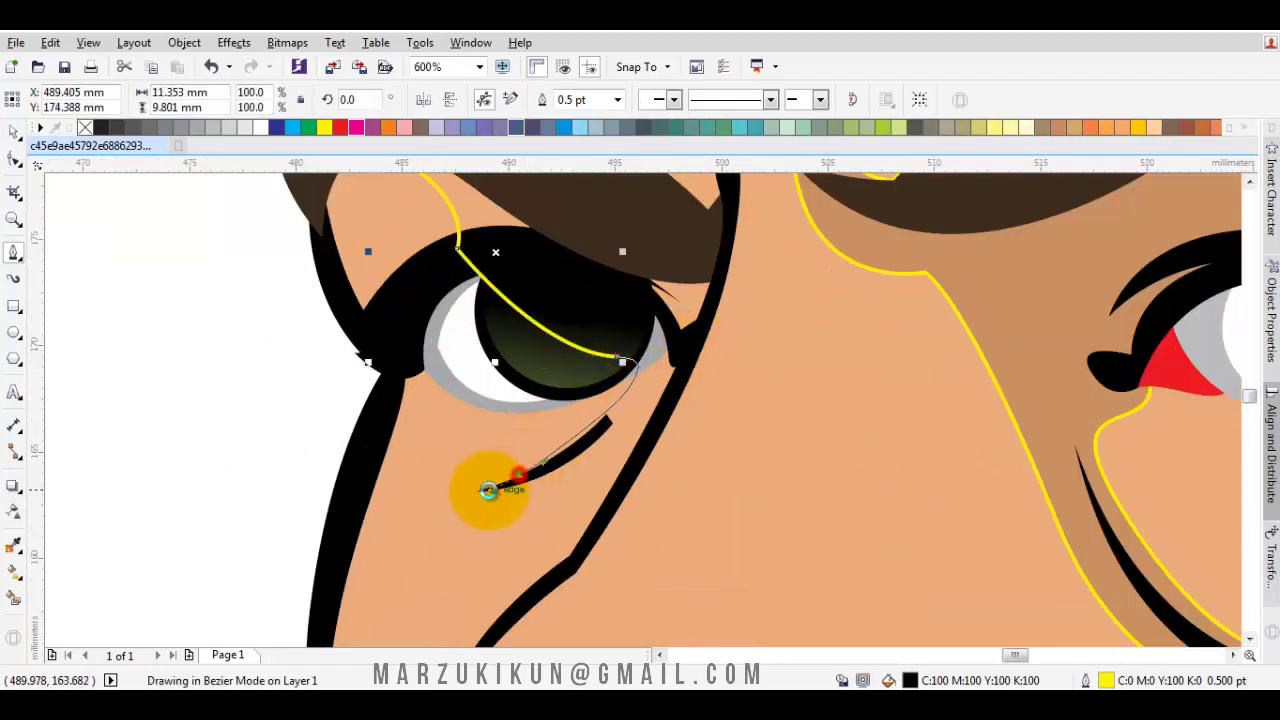
left_click(614, 442)
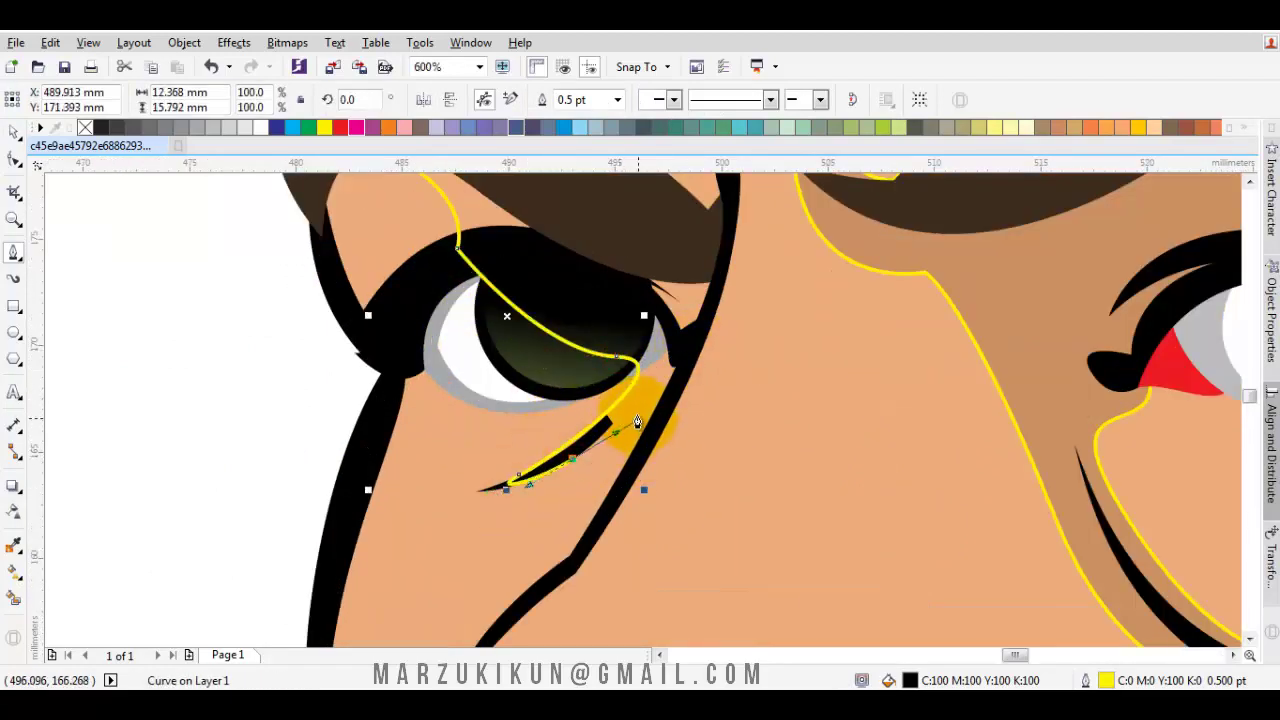
left_click(623, 470)
scroll(614, 486, "down", 1)
scroll(657, 429, "up", 1)
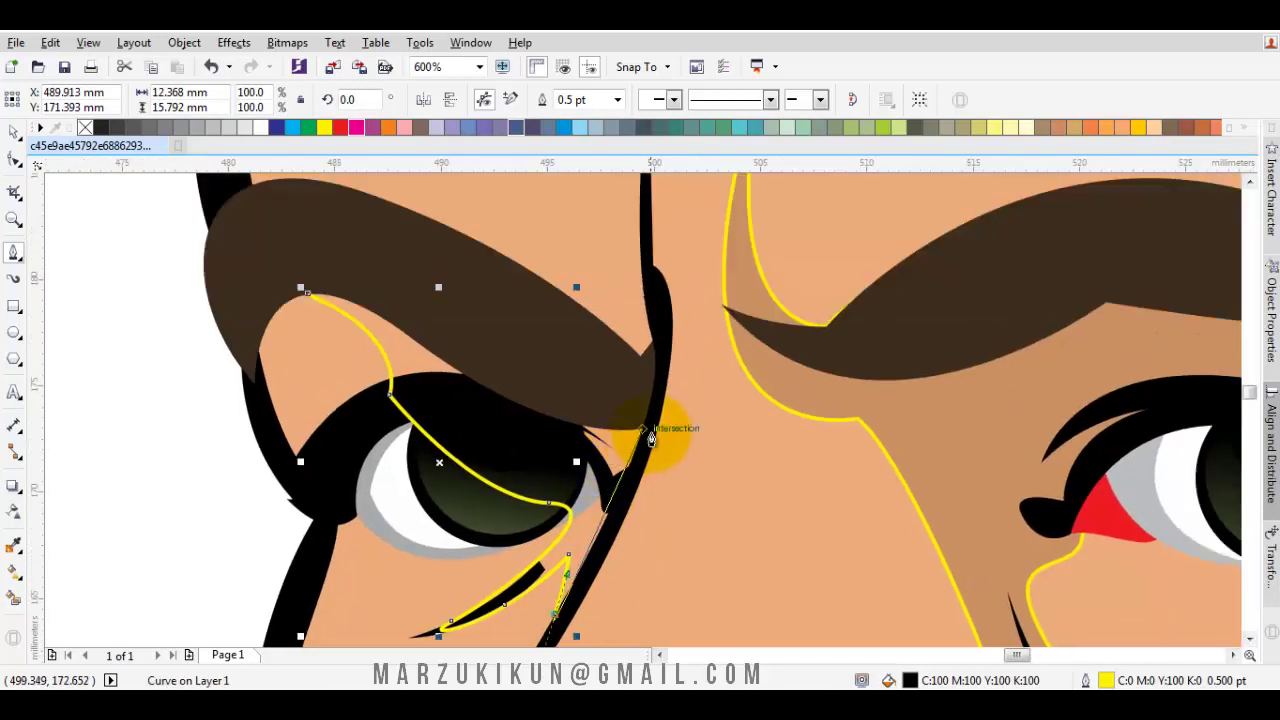
left_click_drag(657, 420, 688, 333)
left_click_drag(618, 256, 635, 360)
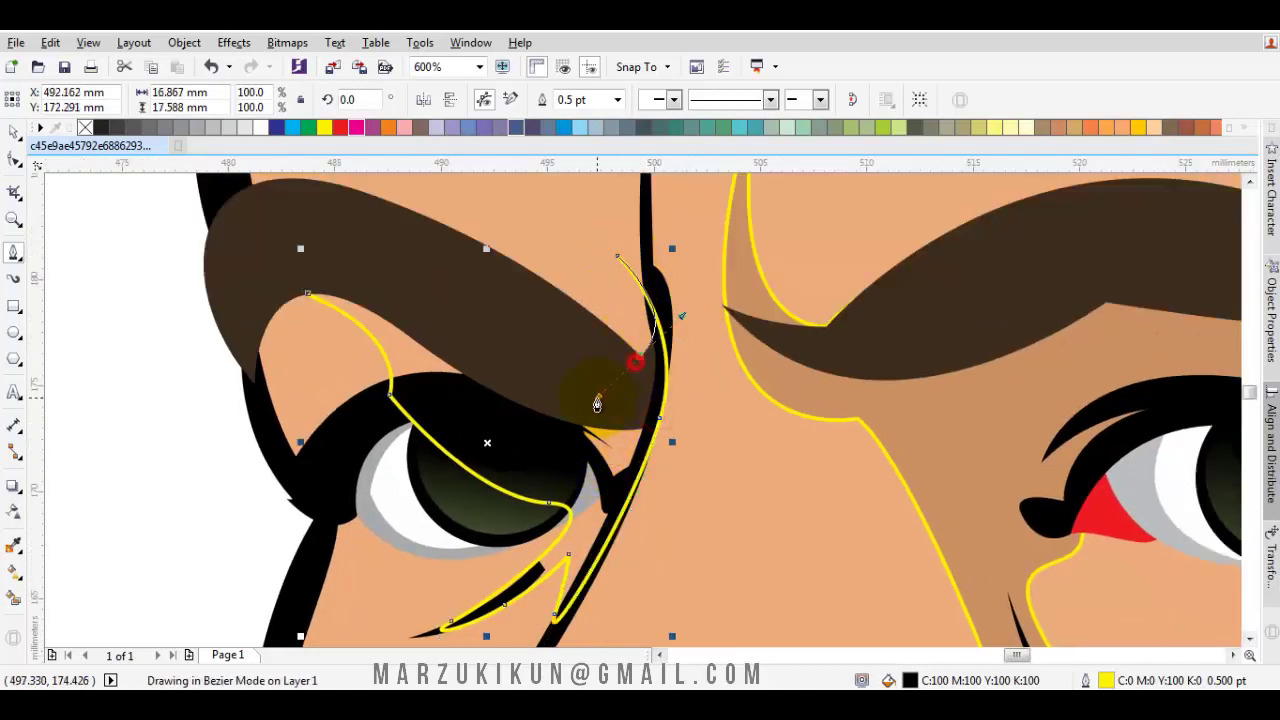
left_click(306, 296)
key("space")
left_click(612, 207)
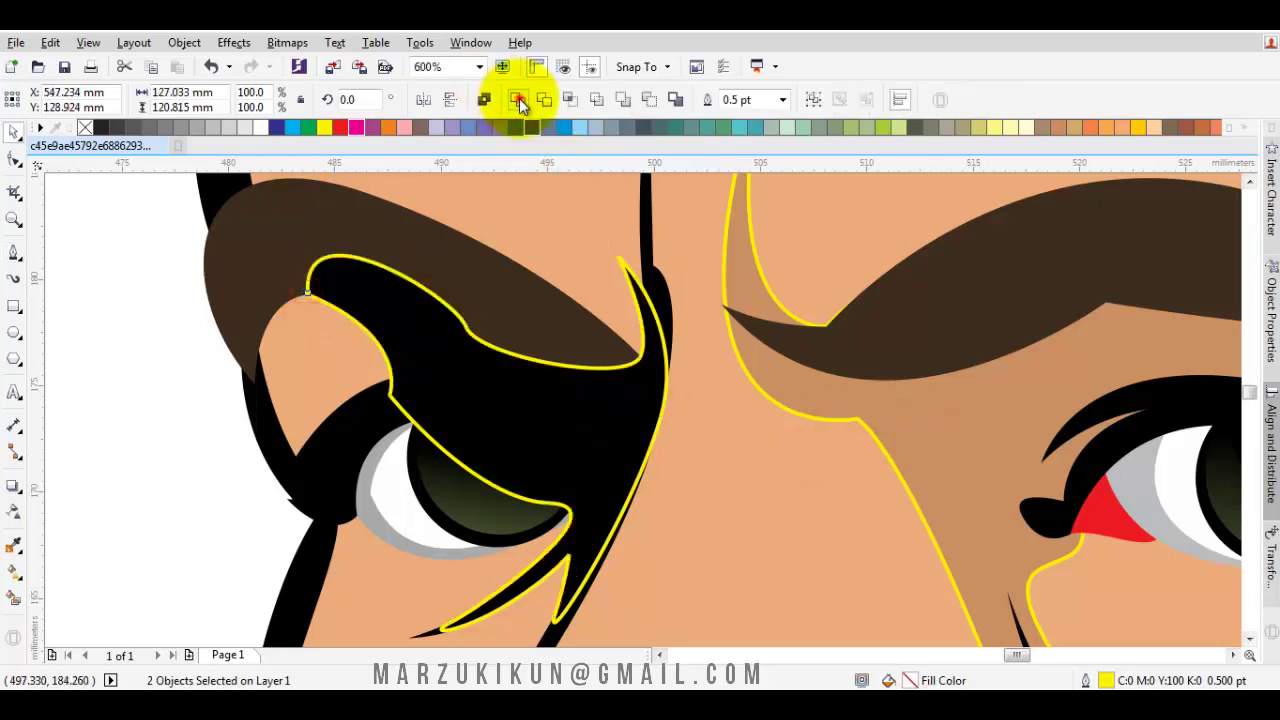
- Start a new Bezier under-eye crease curve and bring it back to its start
scroll(447, 337, "down", 6)
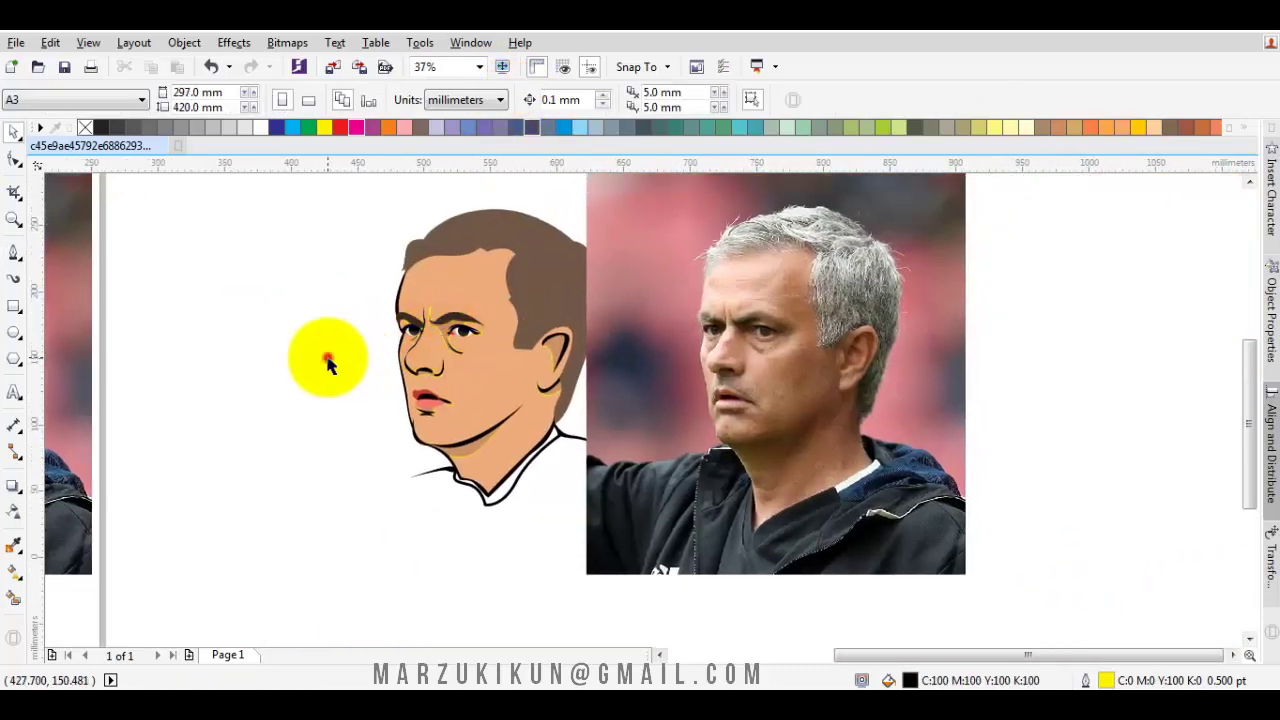
scroll(325, 357, "up", 2)
scroll(429, 317, "up", 2)
scroll(365, 397, "up", 2)
key("space")
left_click(337, 379)
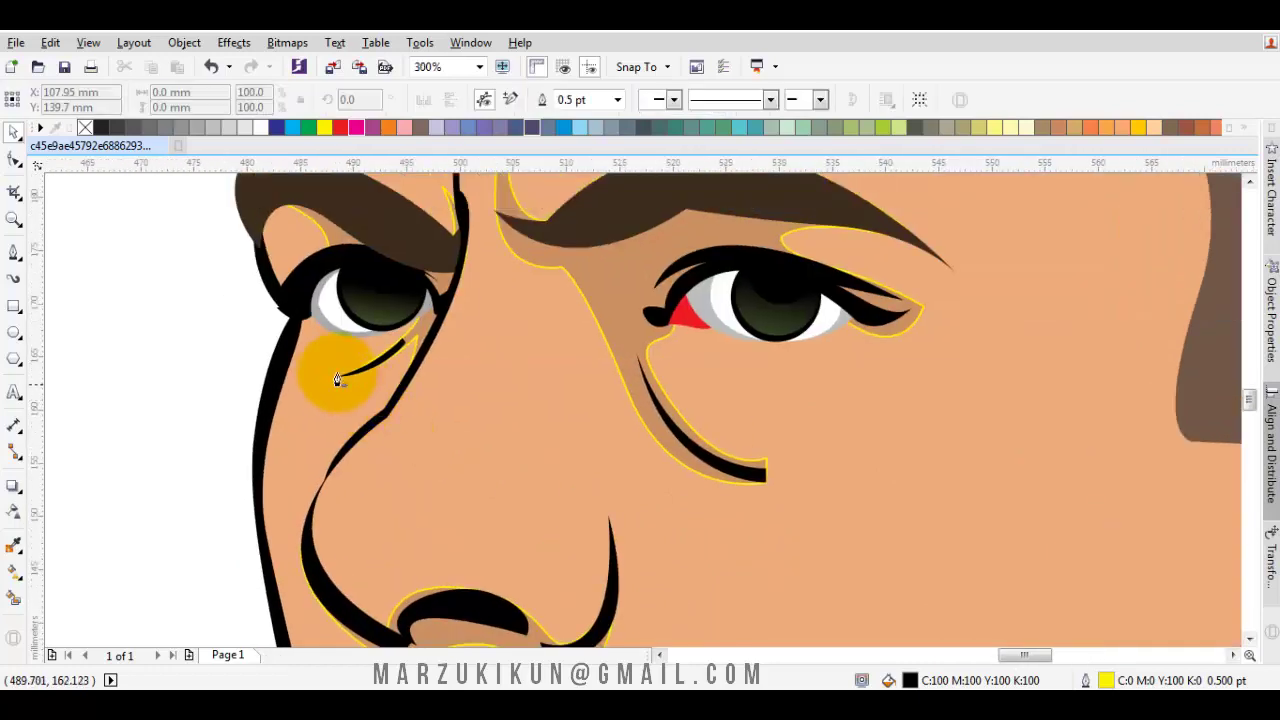
left_click_drag(328, 418, 376, 406)
scroll(418, 348, "up", 1)
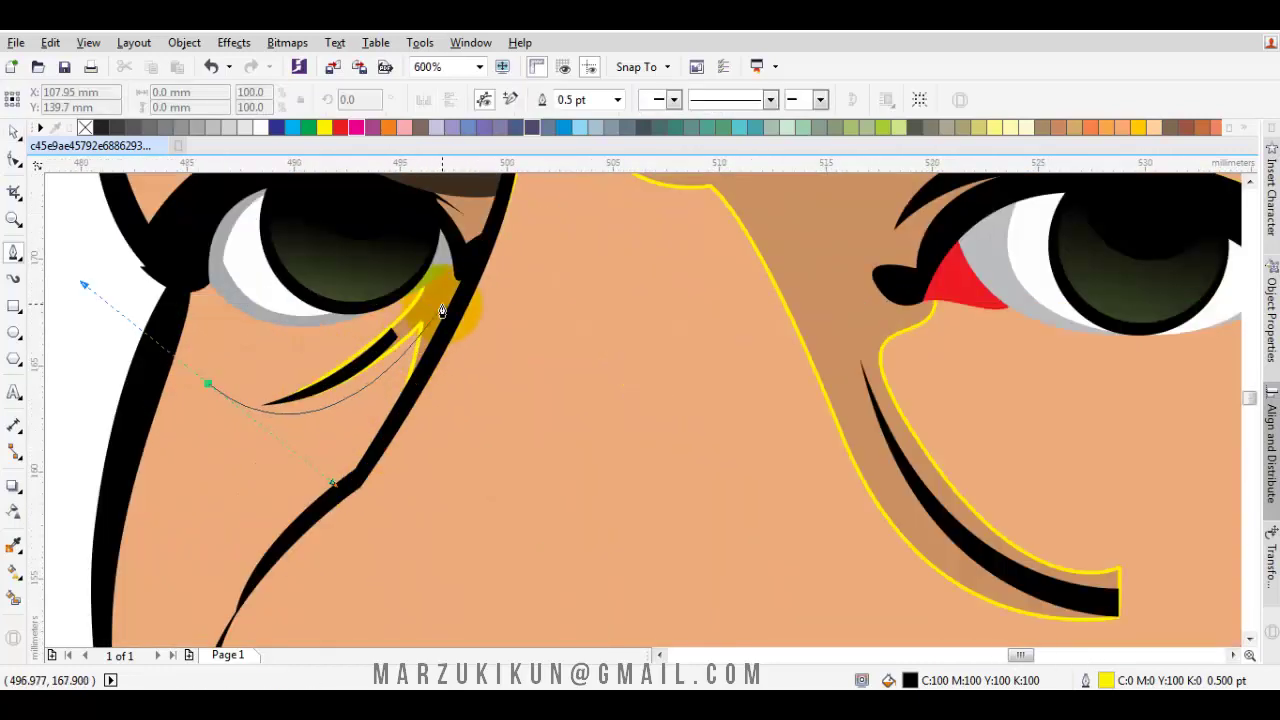
left_click_drag(441, 305, 393, 323)
- Add a curved node to the under-eye crease, finish it, and select it
scroll(388, 326, "up", 1)
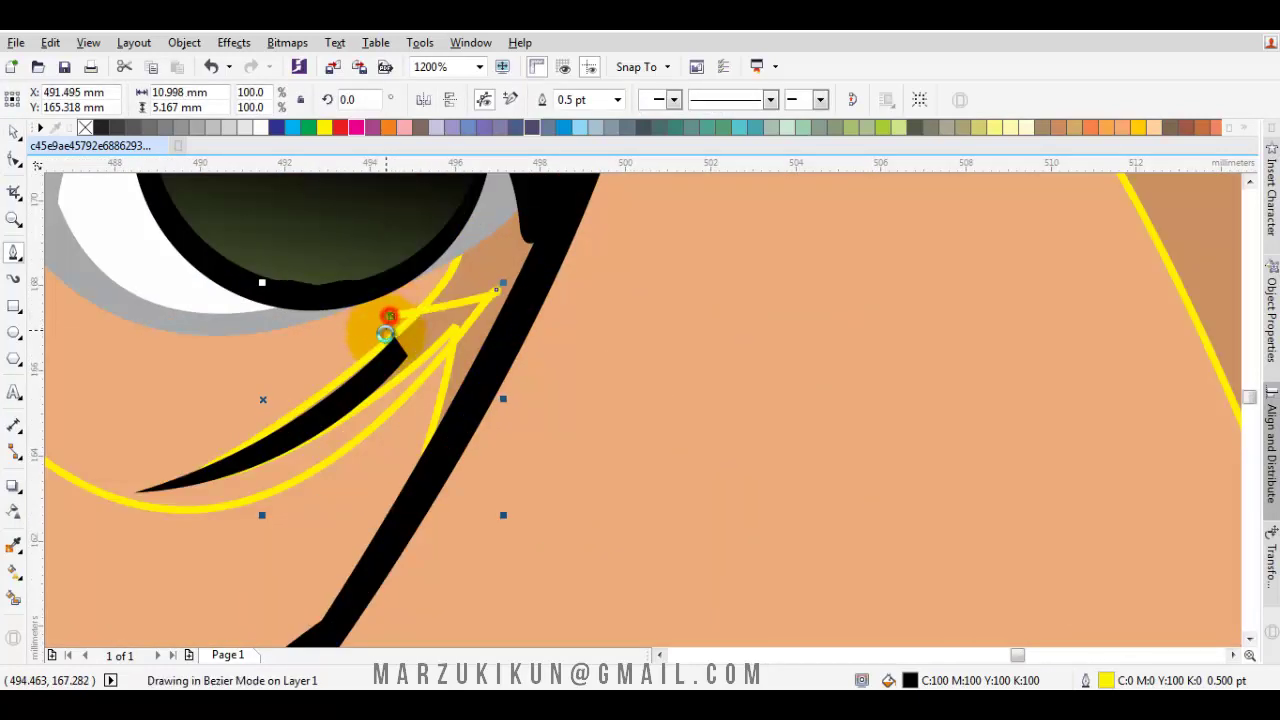
scroll(386, 332, "down", 1)
left_click_drag(208, 393, 317, 437)
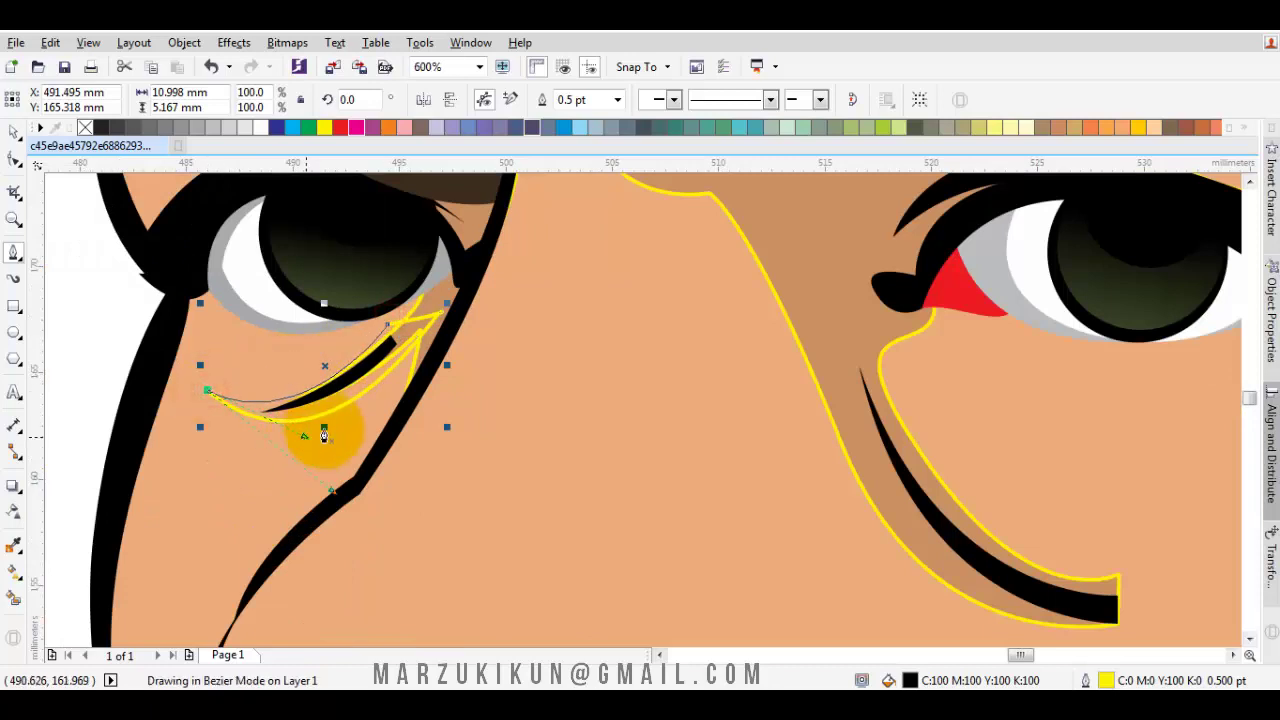
key("space")
left_click(771, 214, "shift")
scroll(571, 271, "down", 3)
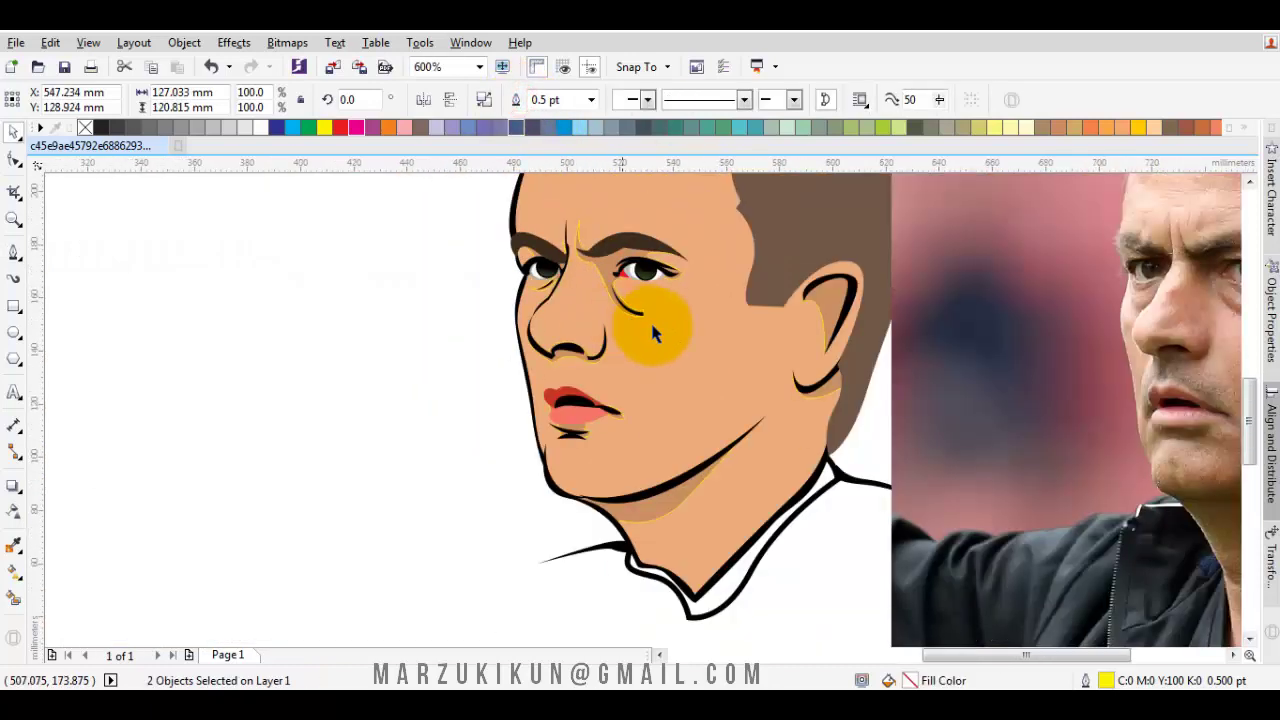
scroll(630, 345, "down", 3)
scroll(437, 325, "down", 1)
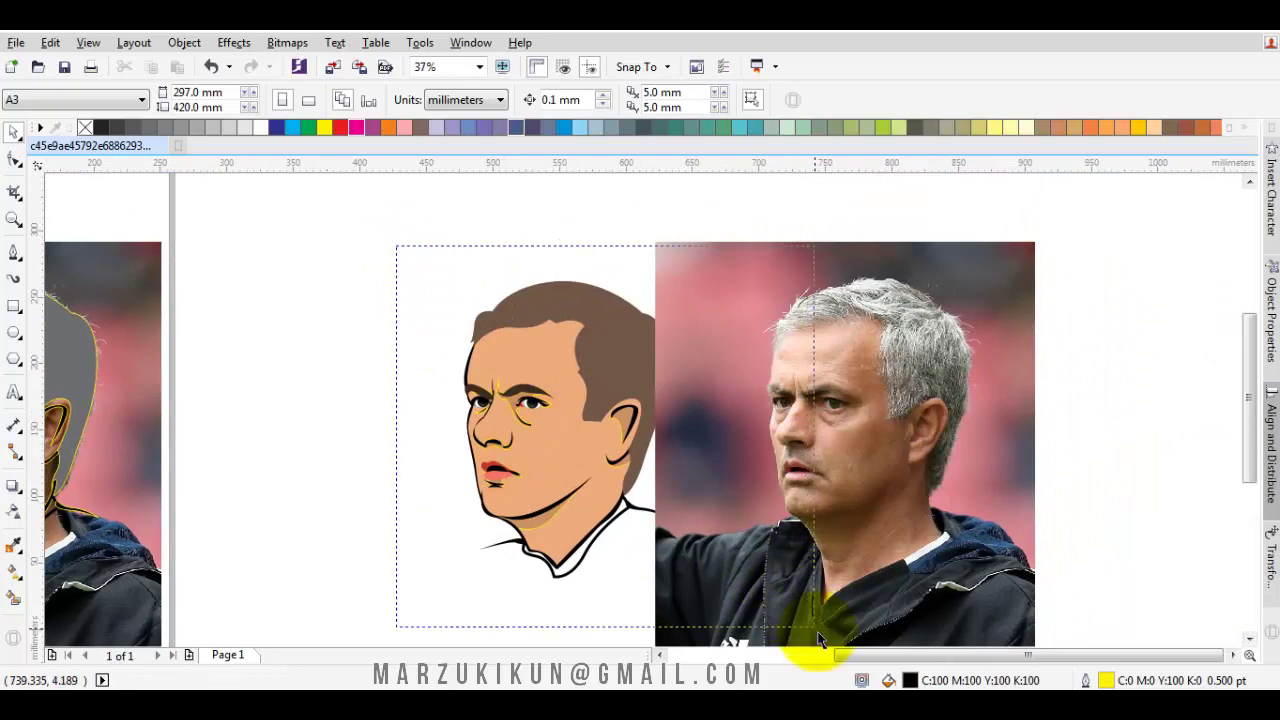
- Deselect the face artwork and select the black jawline curve
left_click_drag(818, 640, 820, 645)
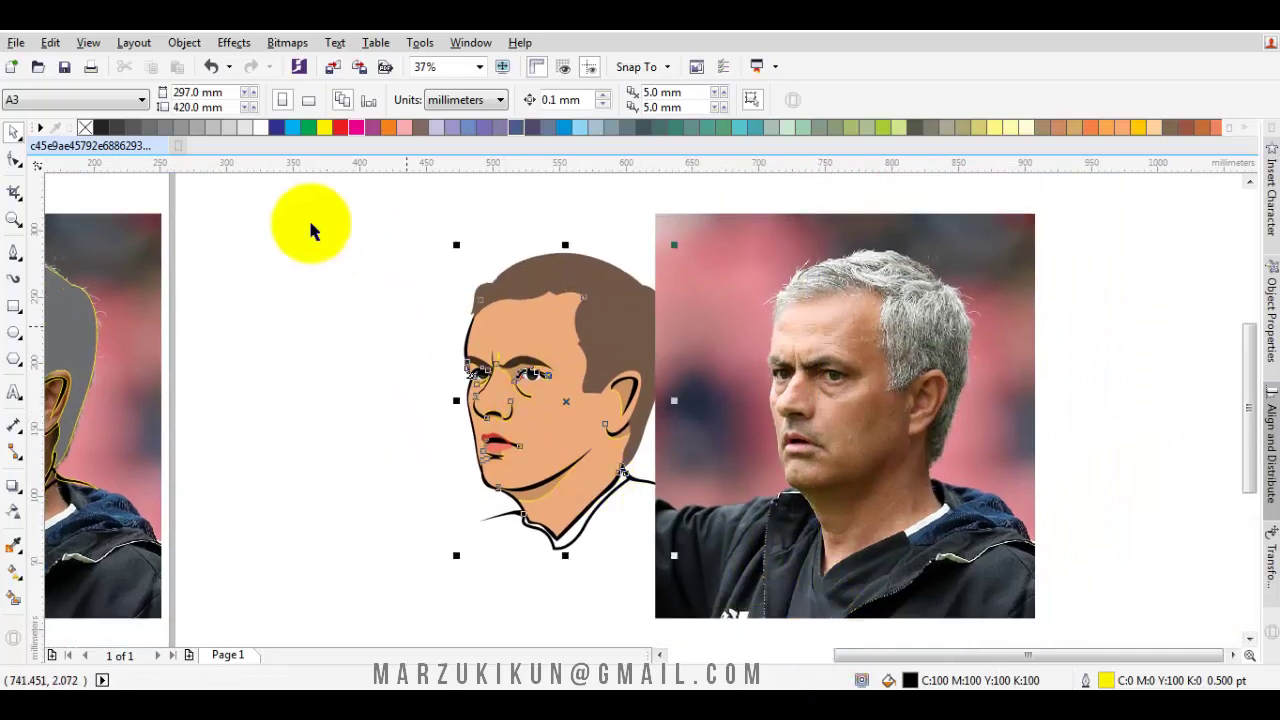
left_click(260, 230)
scroll(486, 443, "up", 1)
scroll(485, 490, "up", 1)
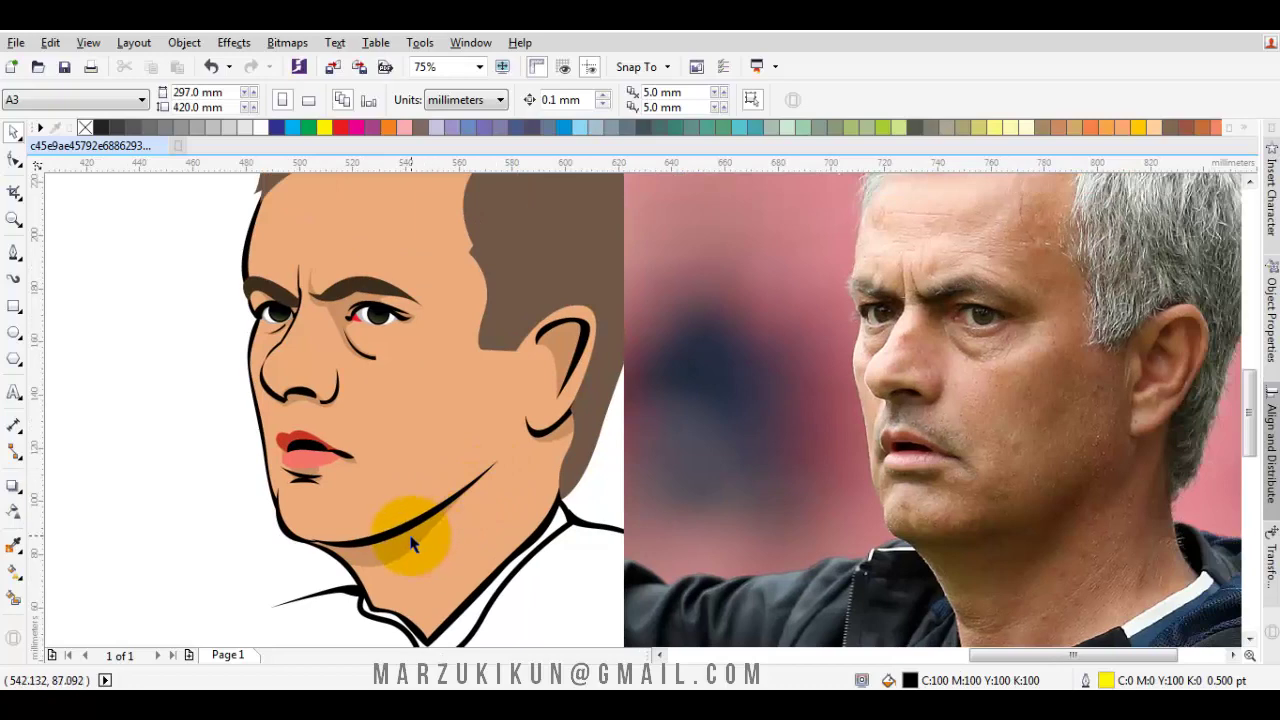
double_click(412, 540)
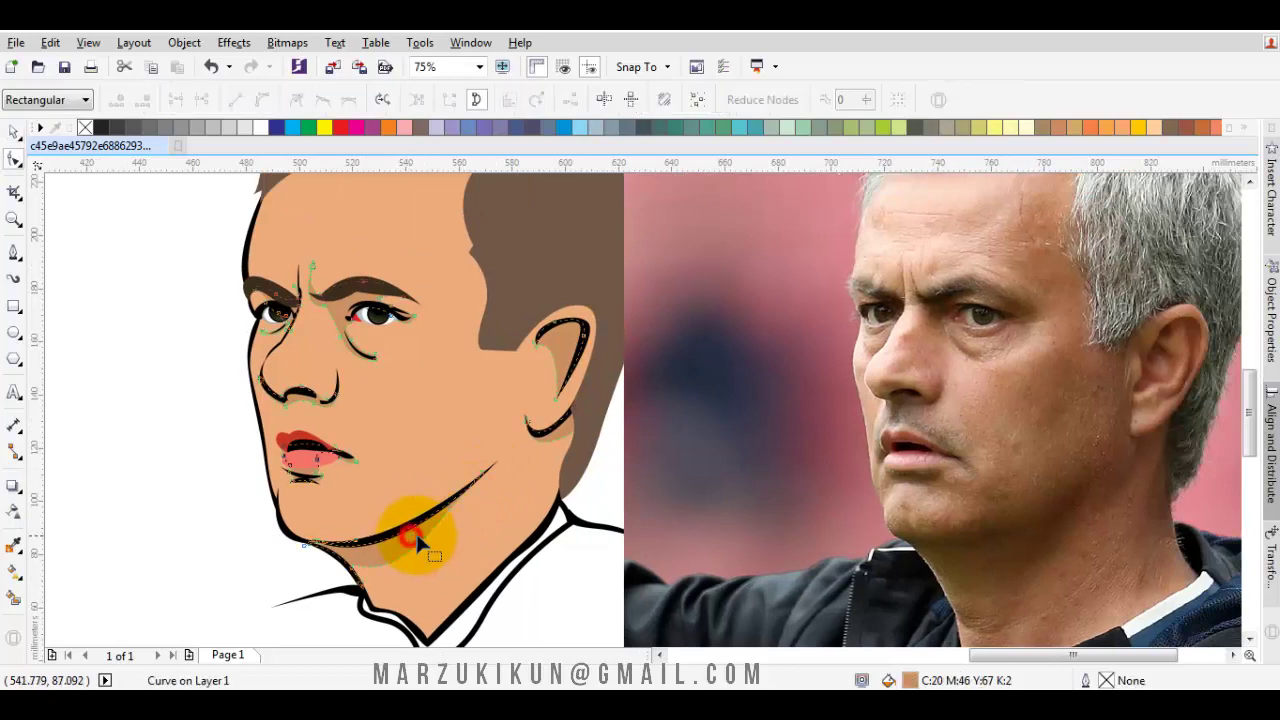
left_click(420, 536)
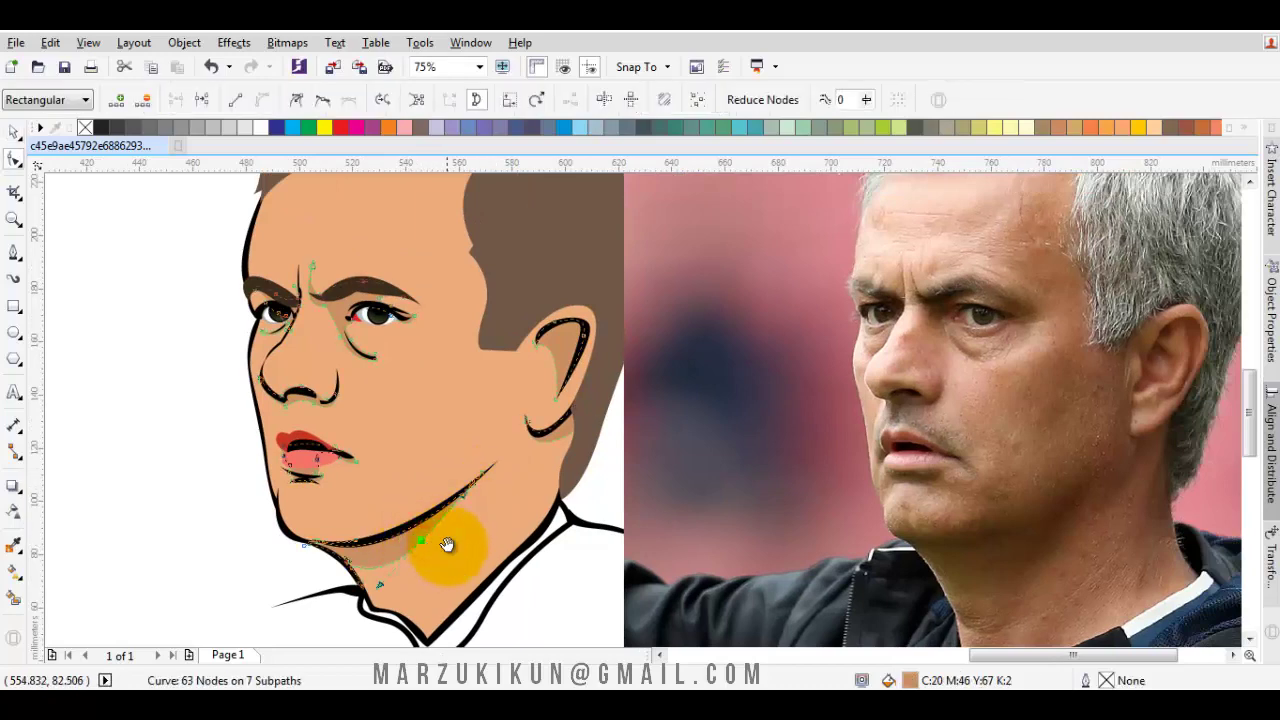
scroll(447, 522, "up", 2)
- Draw a small Bezier patch at the neck's V point and weld it with the neck shadow
key("F5")
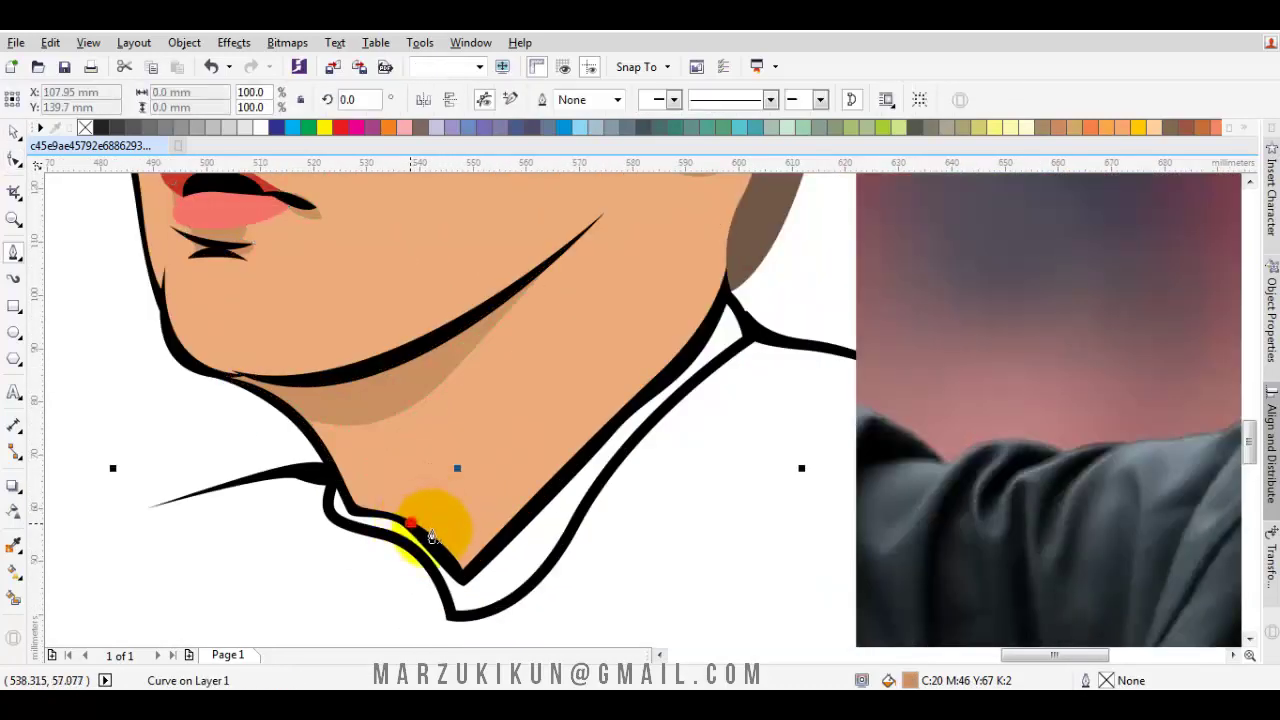
left_click_drag(472, 583, 457, 580)
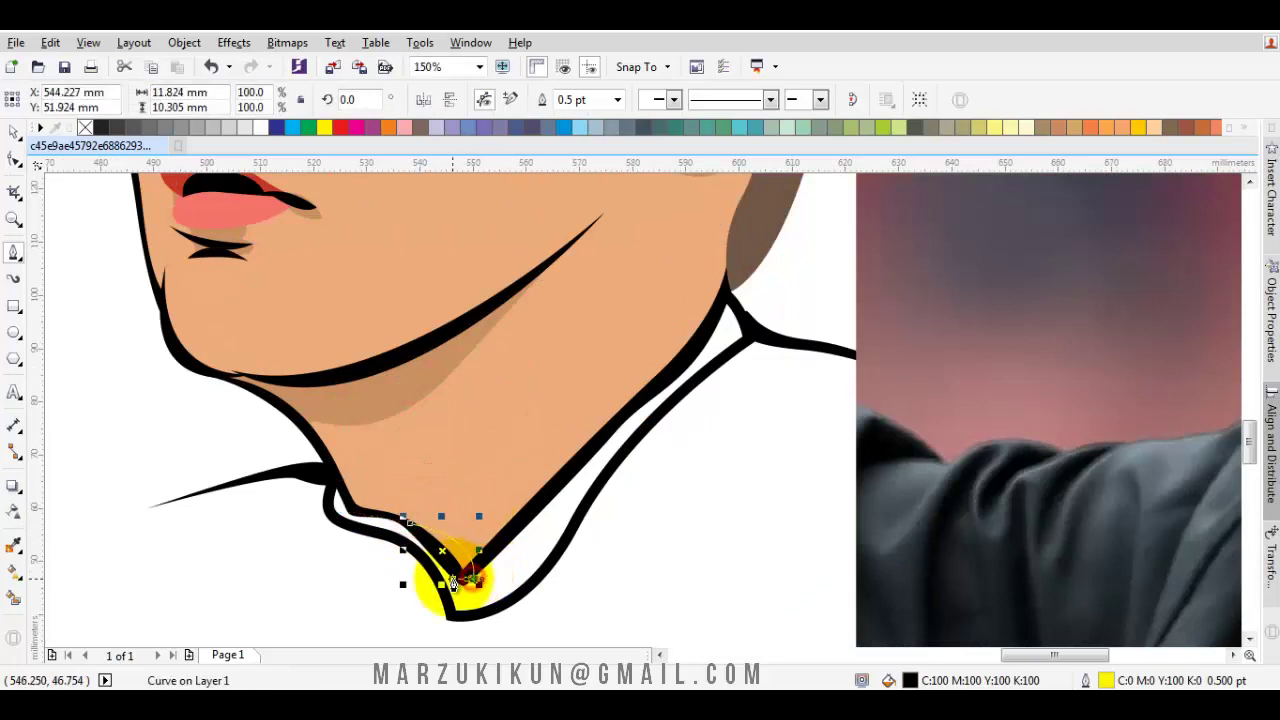
left_click(411, 548)
key("space")
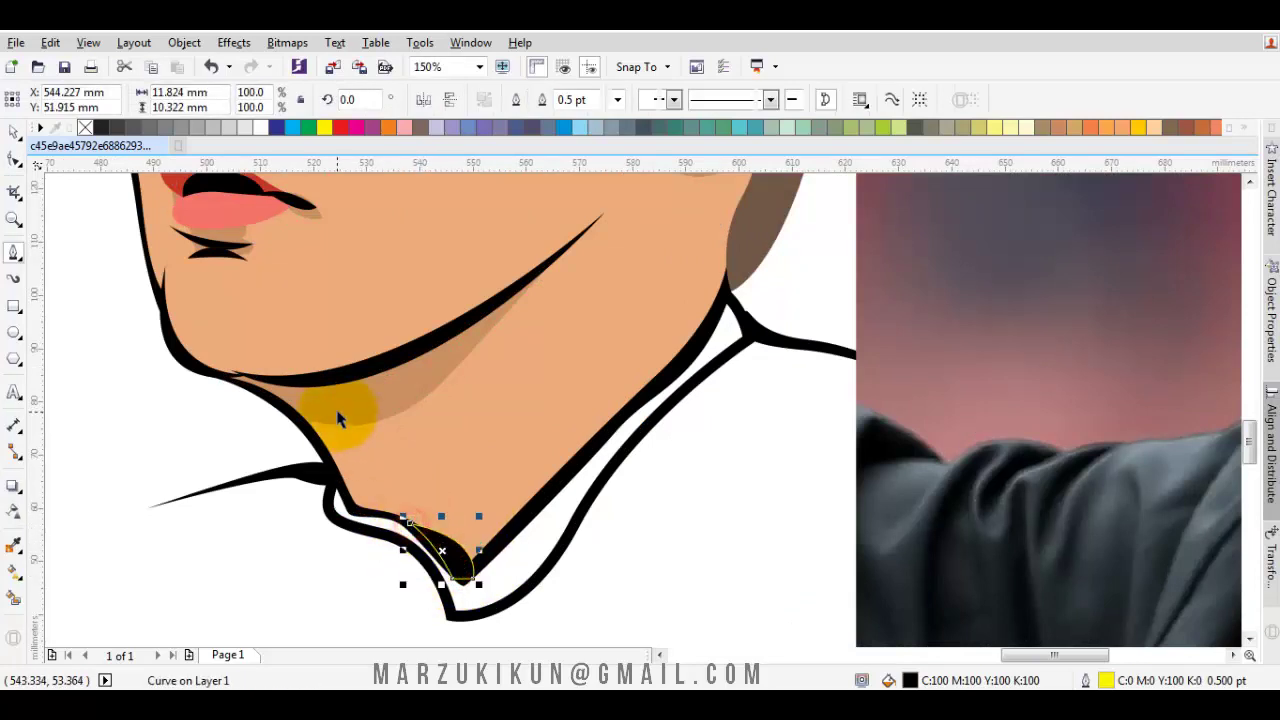
left_click(337, 412, "shift")
left_click(527, 98)
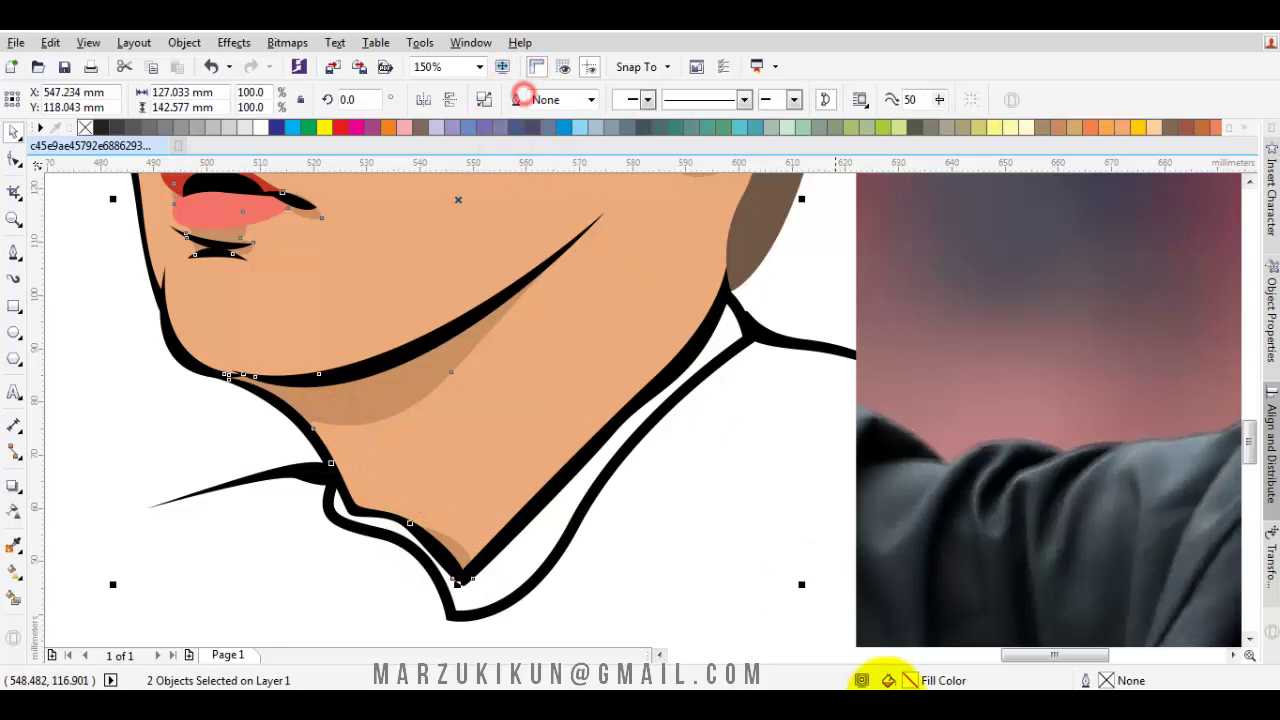
- Set the merged neck shadow's fill to brown C25 M55 Y81 K7
double_click(928, 681)
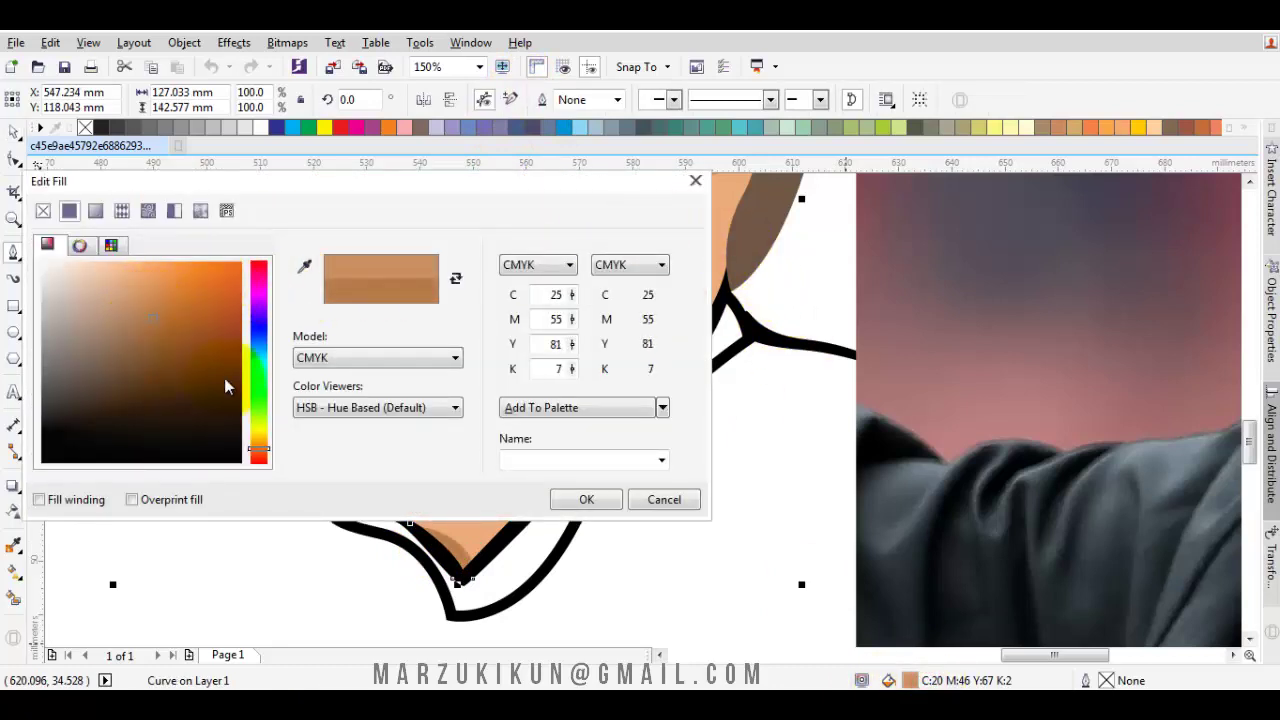
left_click(586, 499)
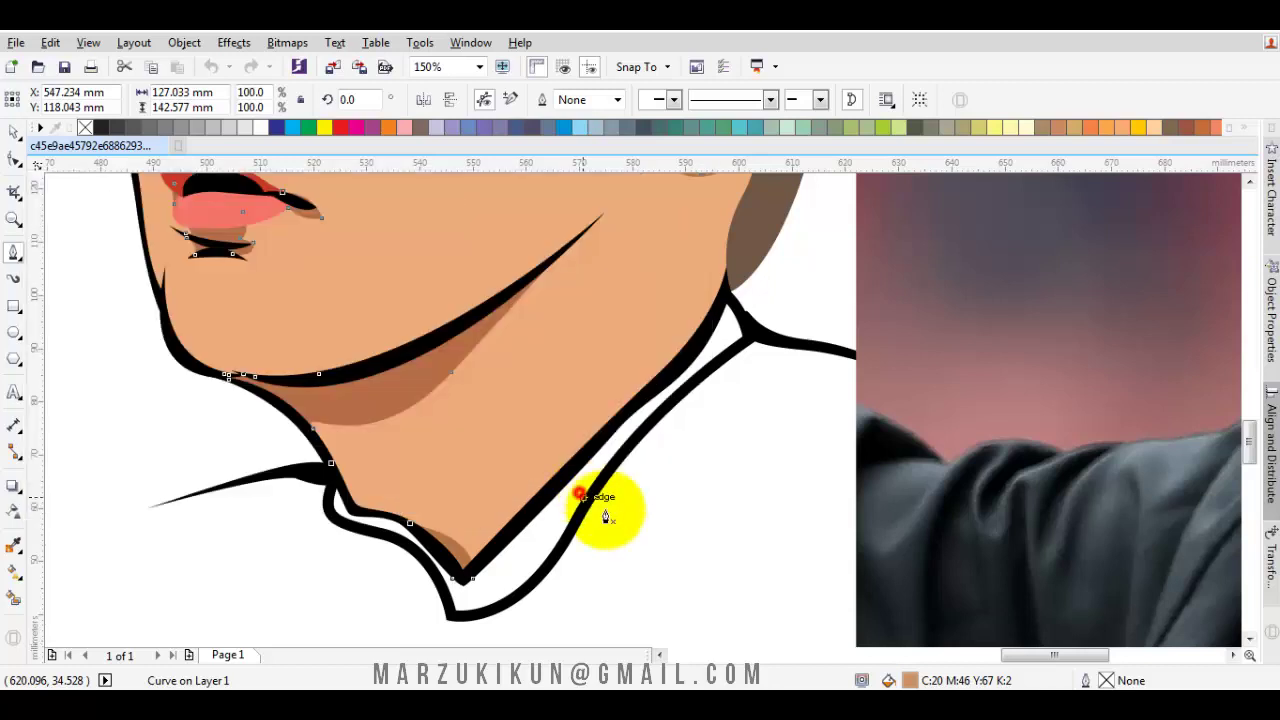
scroll(677, 514, "down", 5)
left_click(388, 431)
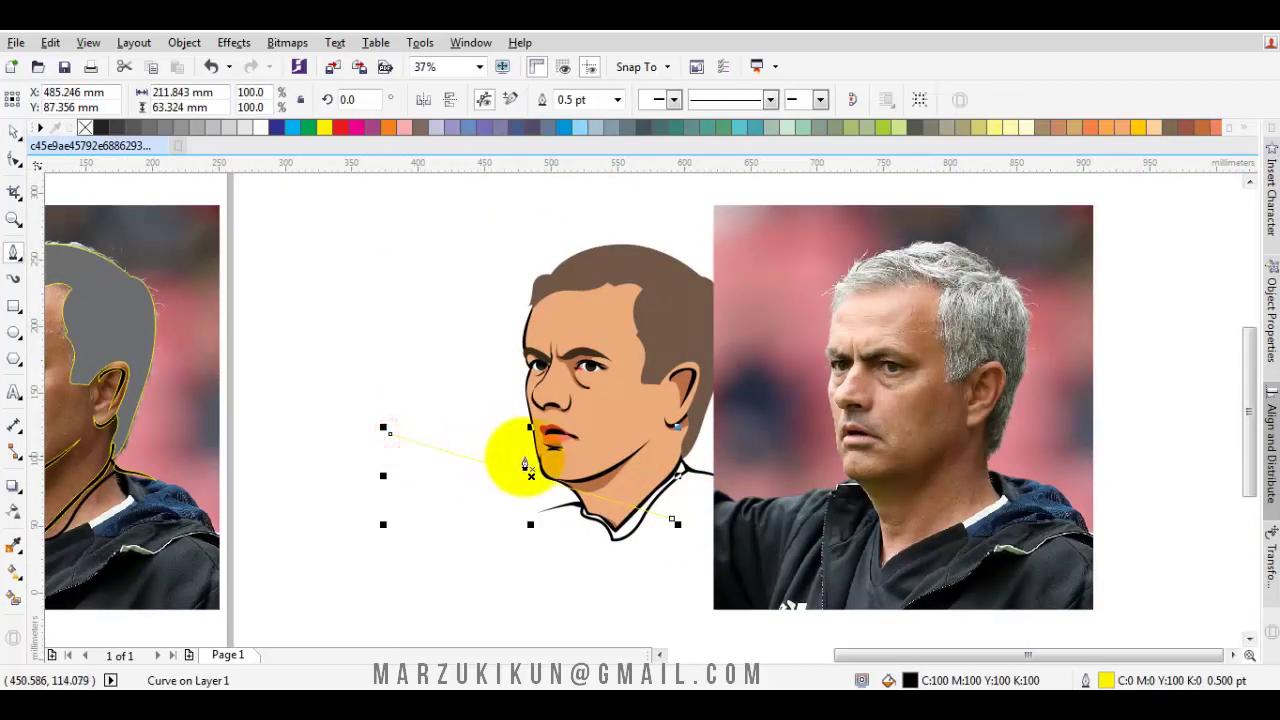
key("ctrl+z")
- Move the portrait left, shift the reference photo further right, and deselect
key("space")
left_click_drag(483, 448, 306, 428)
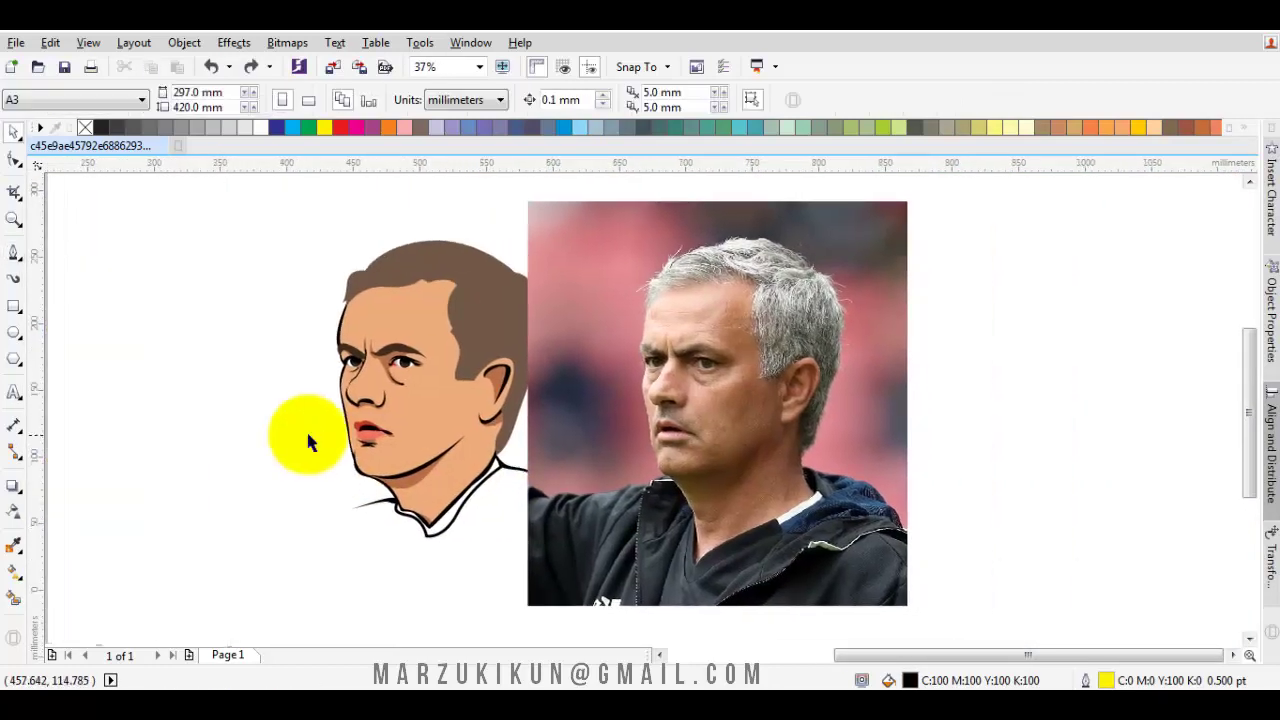
scroll(306, 428, "up", 2)
scroll(315, 428, "down", 2)
left_click_drag(690, 440, 807, 440)
left_click(523, 560)
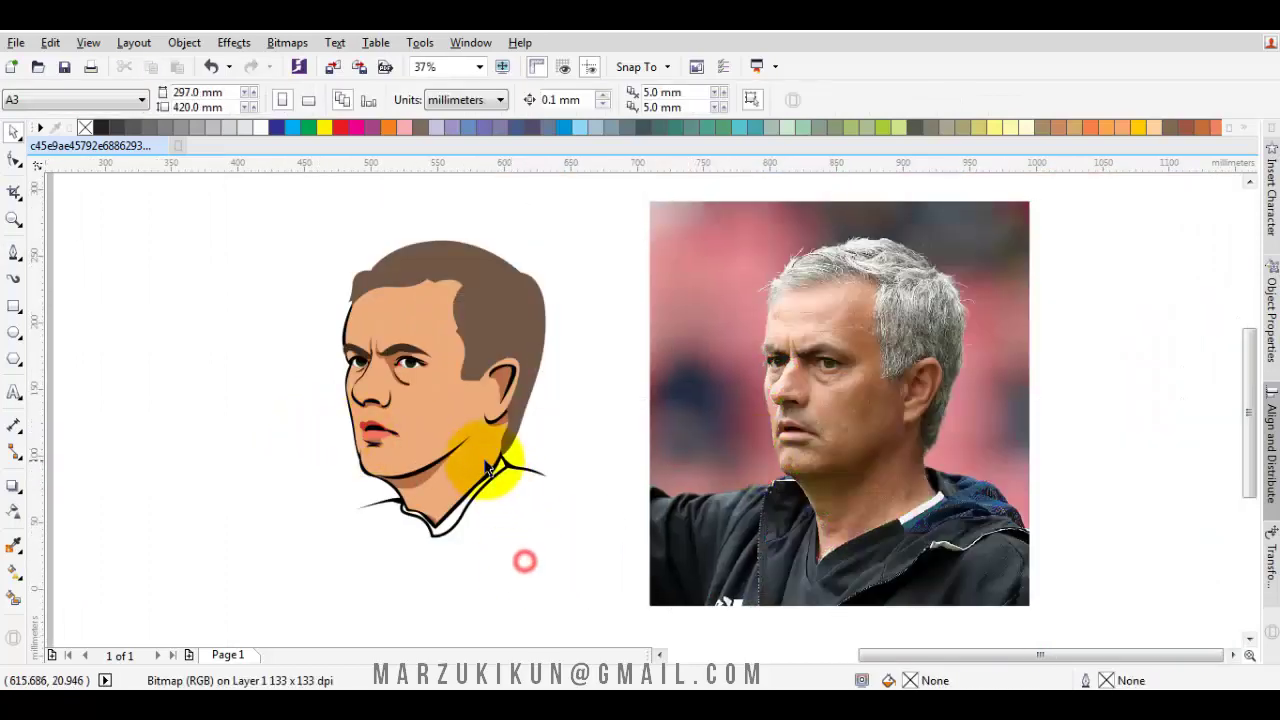
scroll(330, 430, "up", 3)
scroll(462, 421, "up", 3)
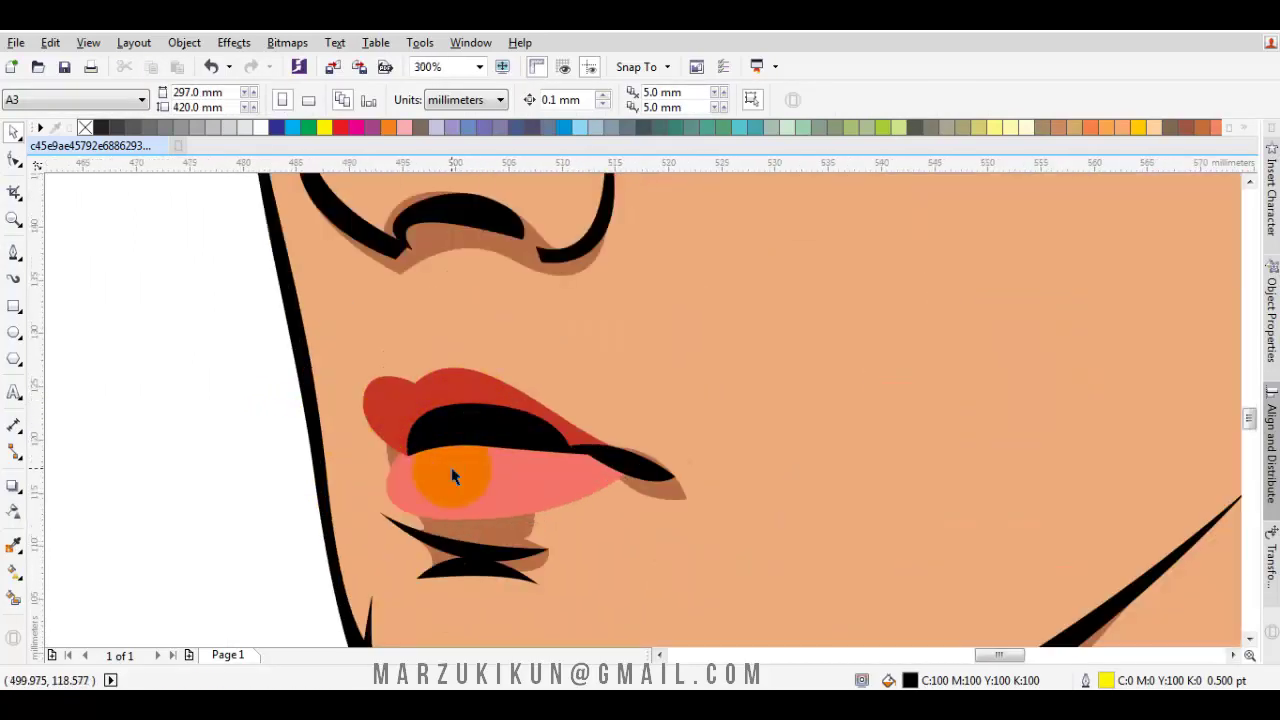
- Change the lower lip's bottom node type and reshape its lower curve
key("F10")
left_click(431, 468)
left_click(453, 535)
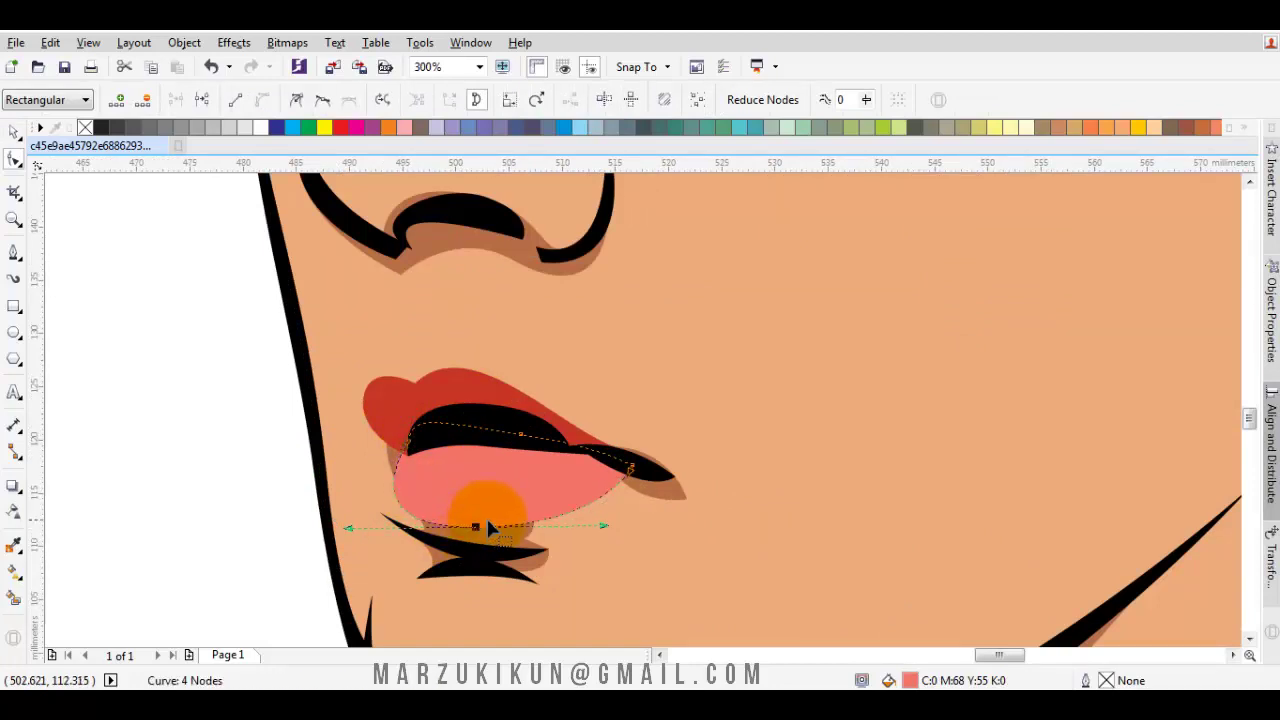
right_click(487, 487)
left_click(552, 257)
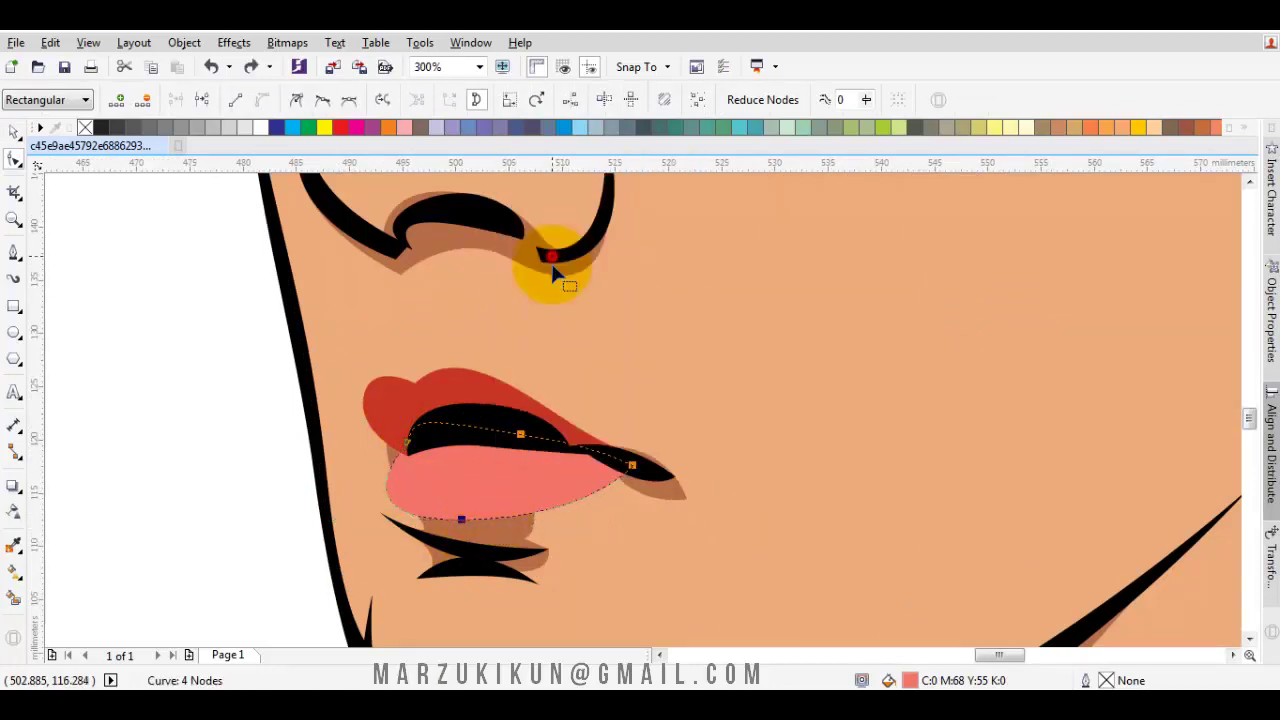
scroll(487, 483, "up", 2)
left_click(461, 531)
left_click_drag(461, 531, 485, 541)
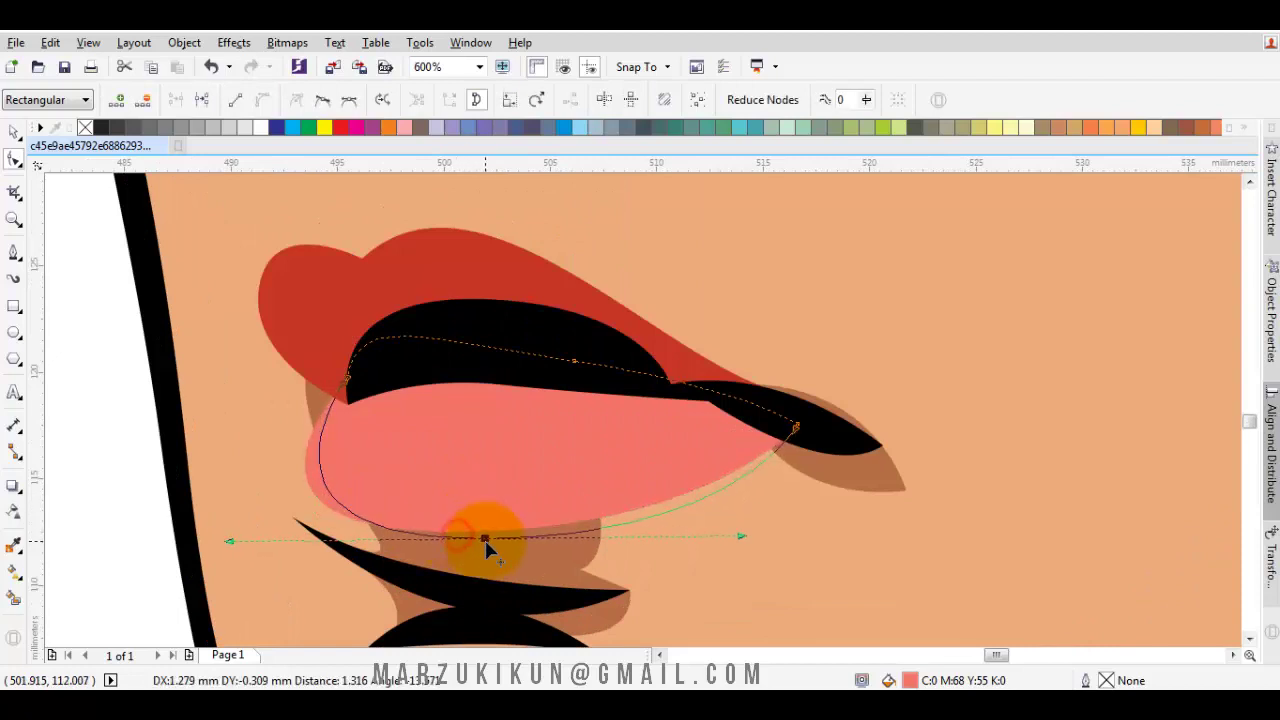
key("space")
- Recolour the lower lip salmon and the upper lip dark red
left_click(477, 500)
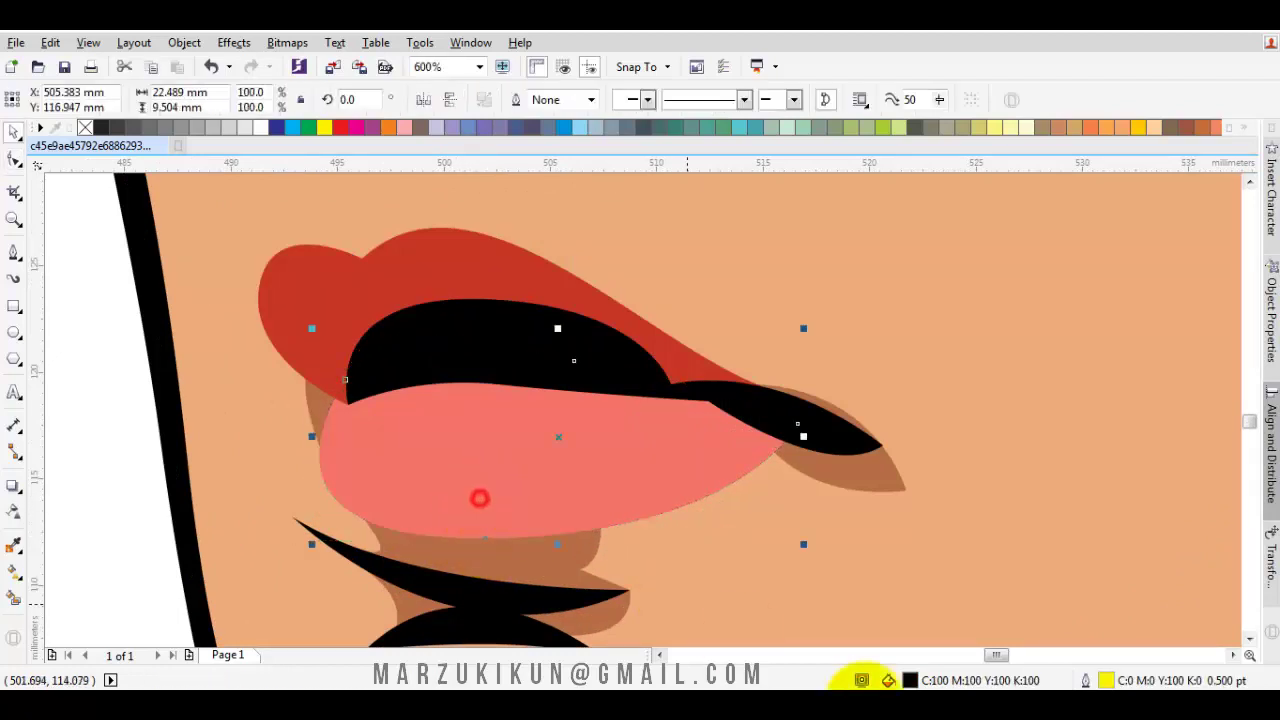
key("shift+F11")
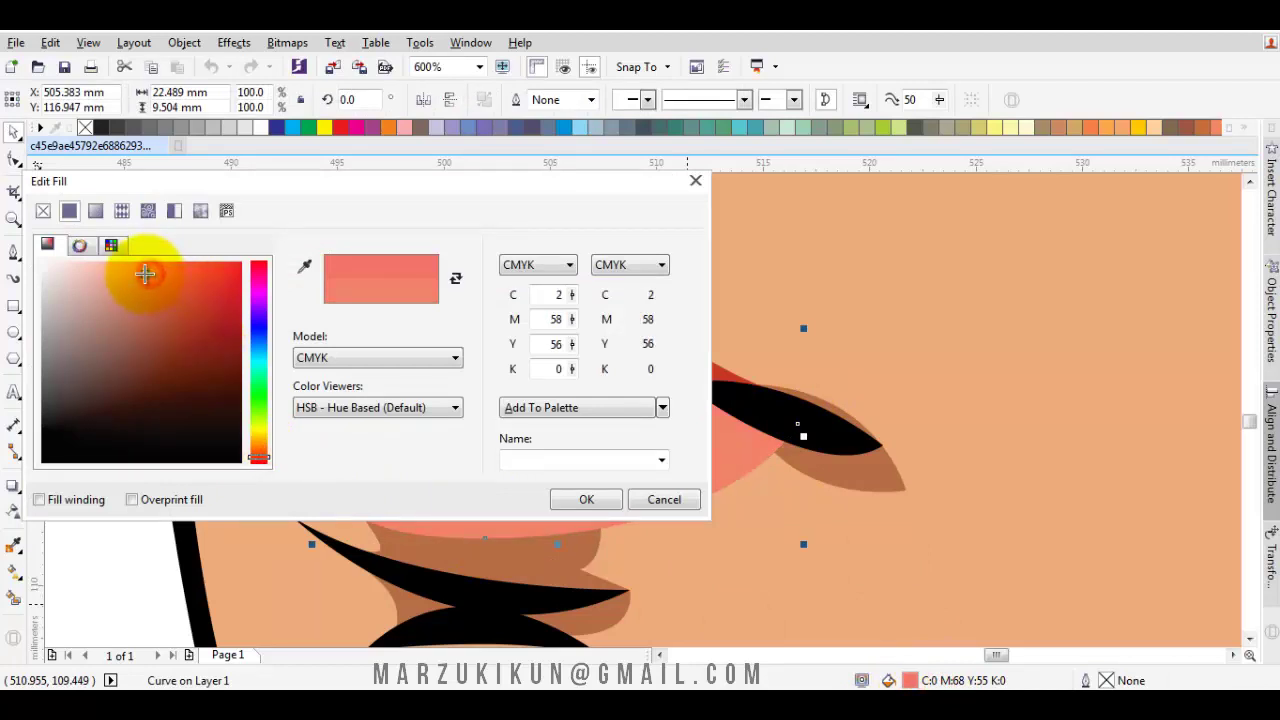
left_click(580, 497)
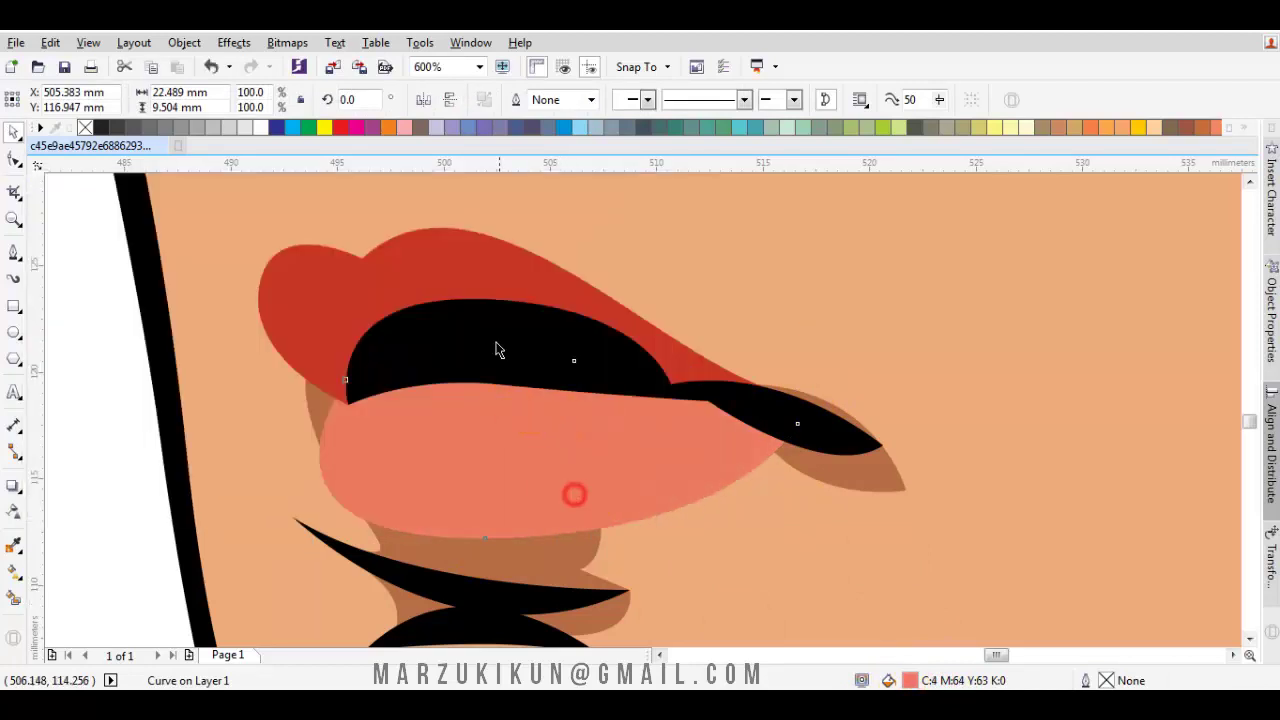
double_click(912, 680)
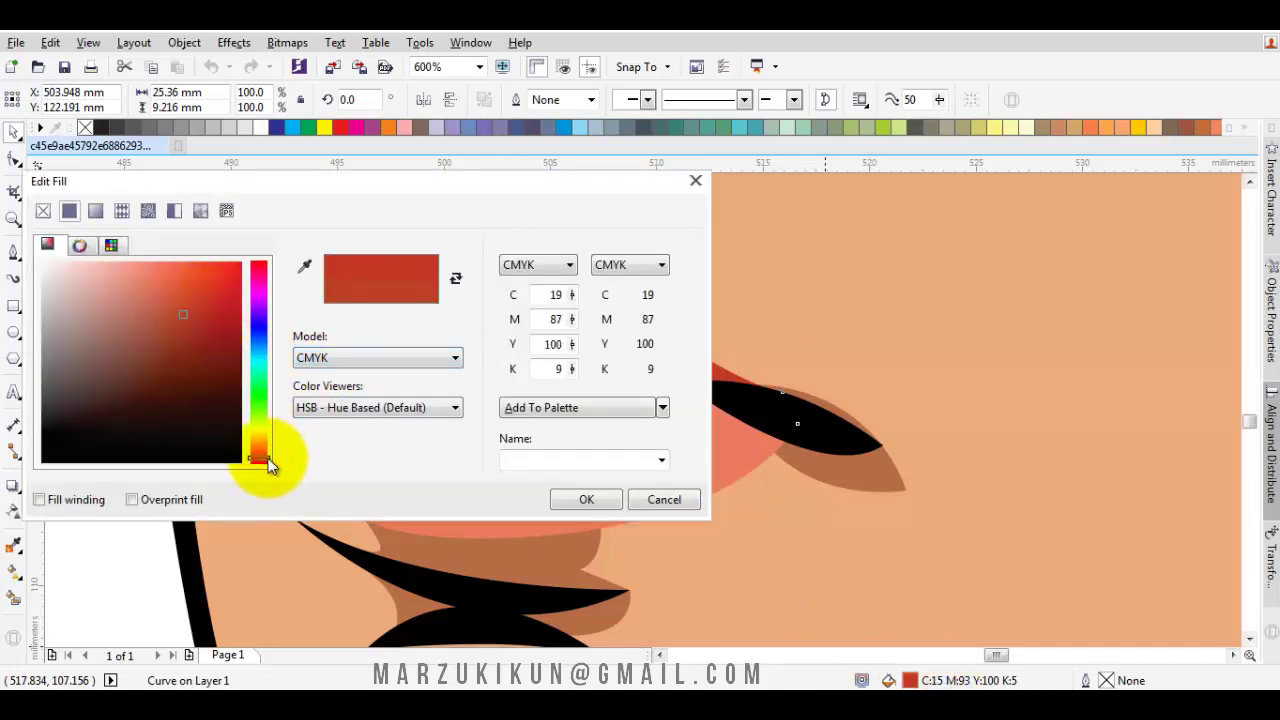
left_click(582, 497)
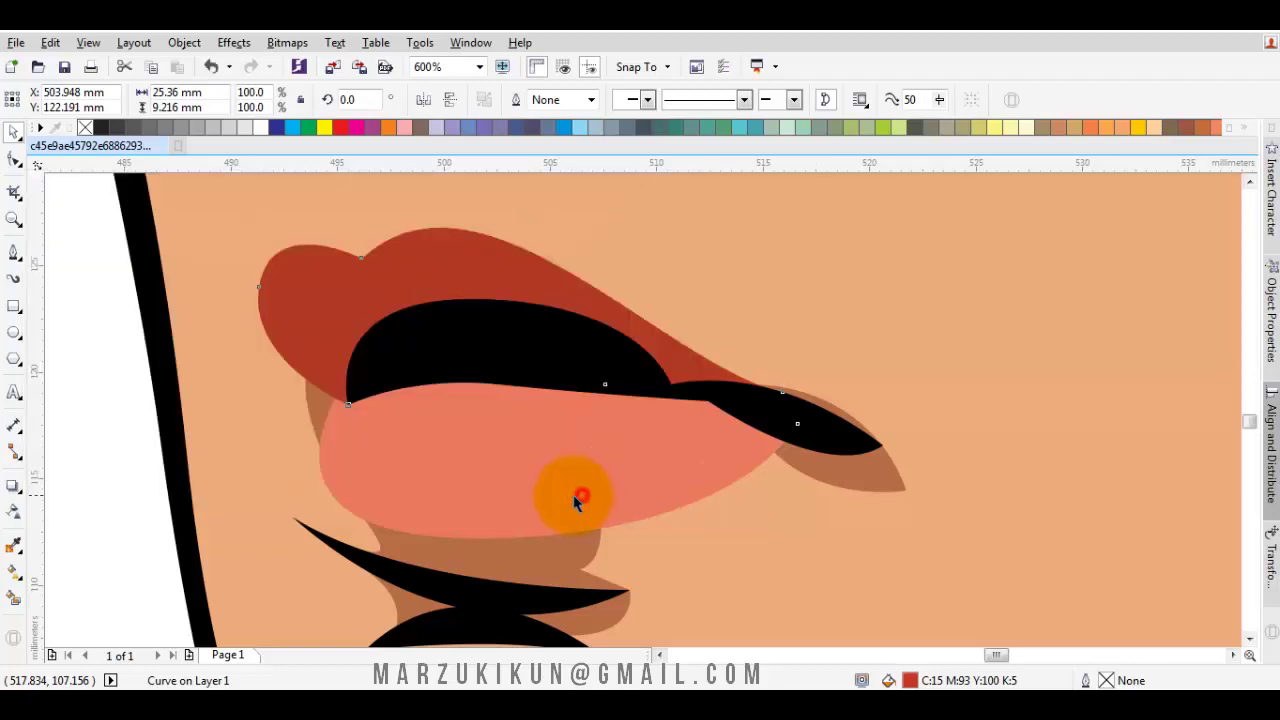
scroll(417, 500, "down", 5)
scroll(414, 494, "down", 3)
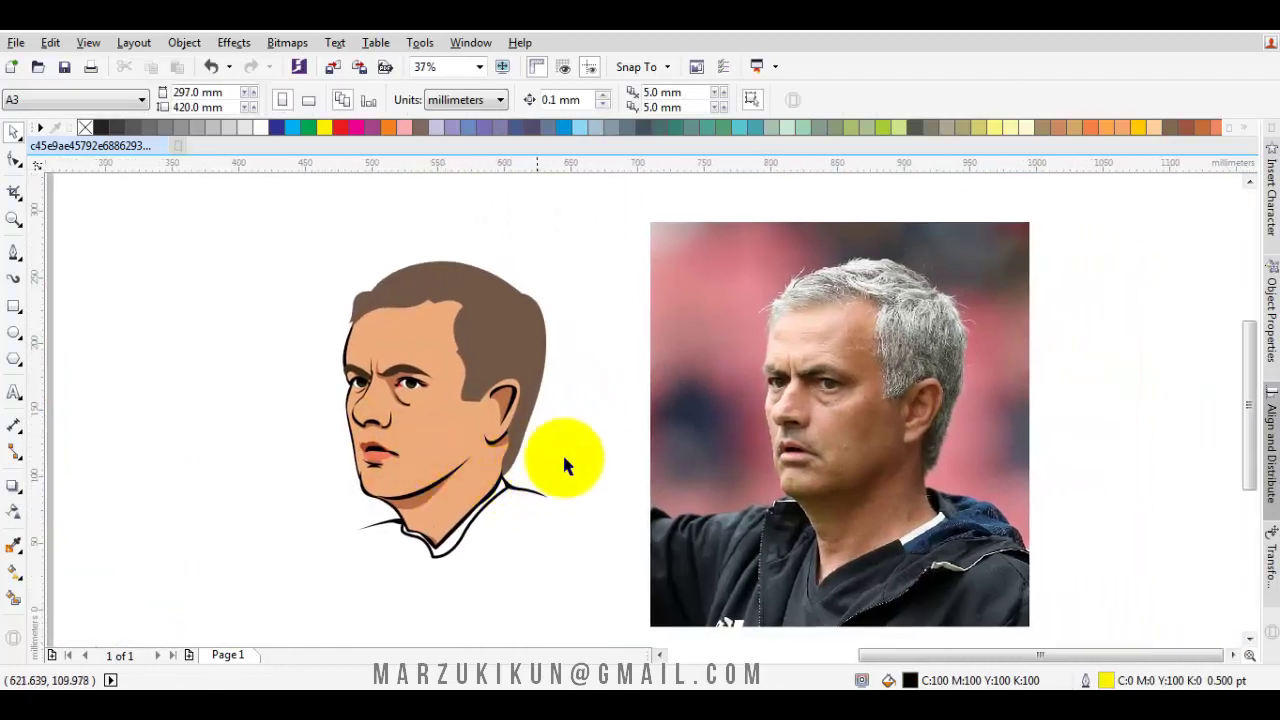
- Select the brown hair, check its fill colour without changes, and clear the selection
left_click_drag(563, 457, 434, 414)
left_click(372, 342)
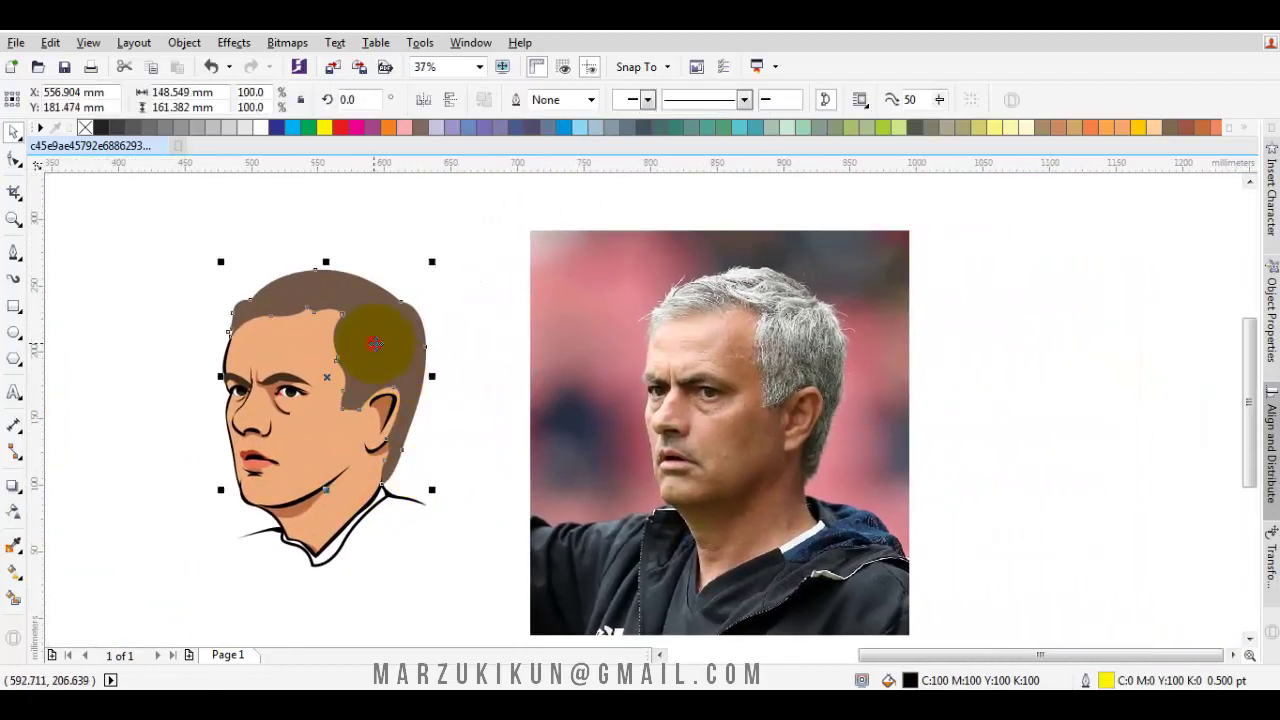
double_click(1010, 680)
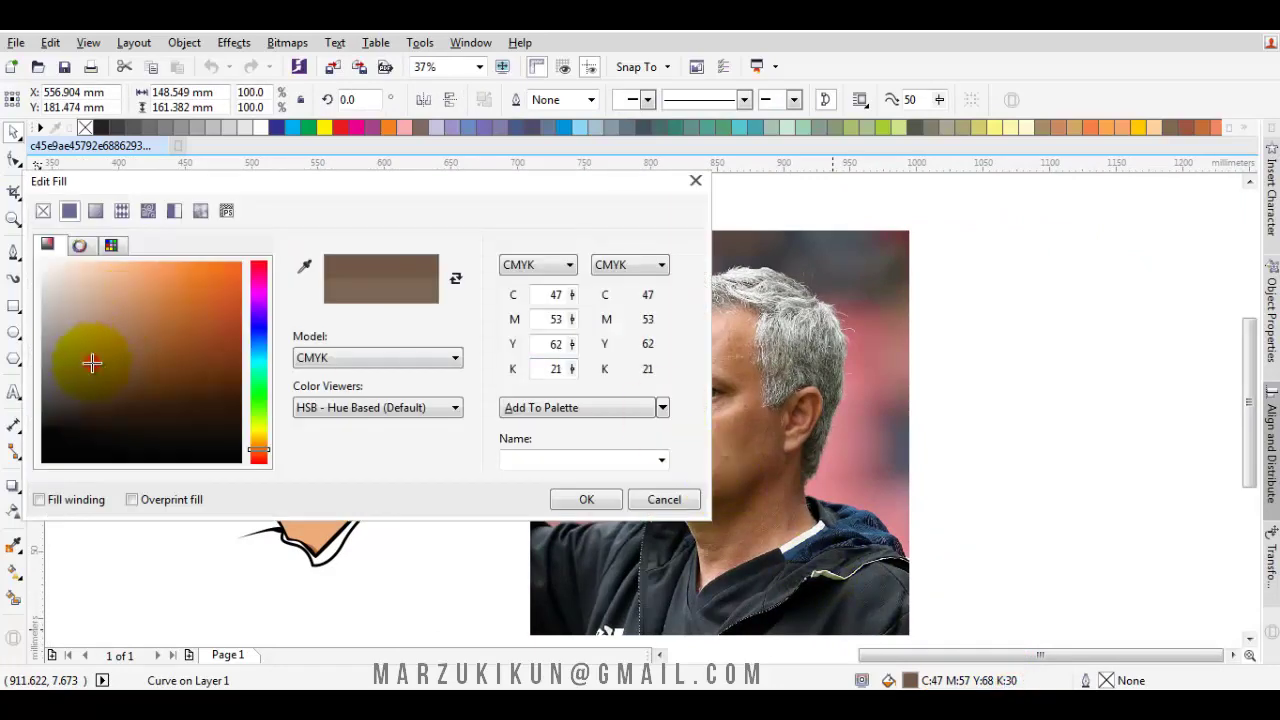
key("Escape")
left_click_drag(147, 392, 605, 440)
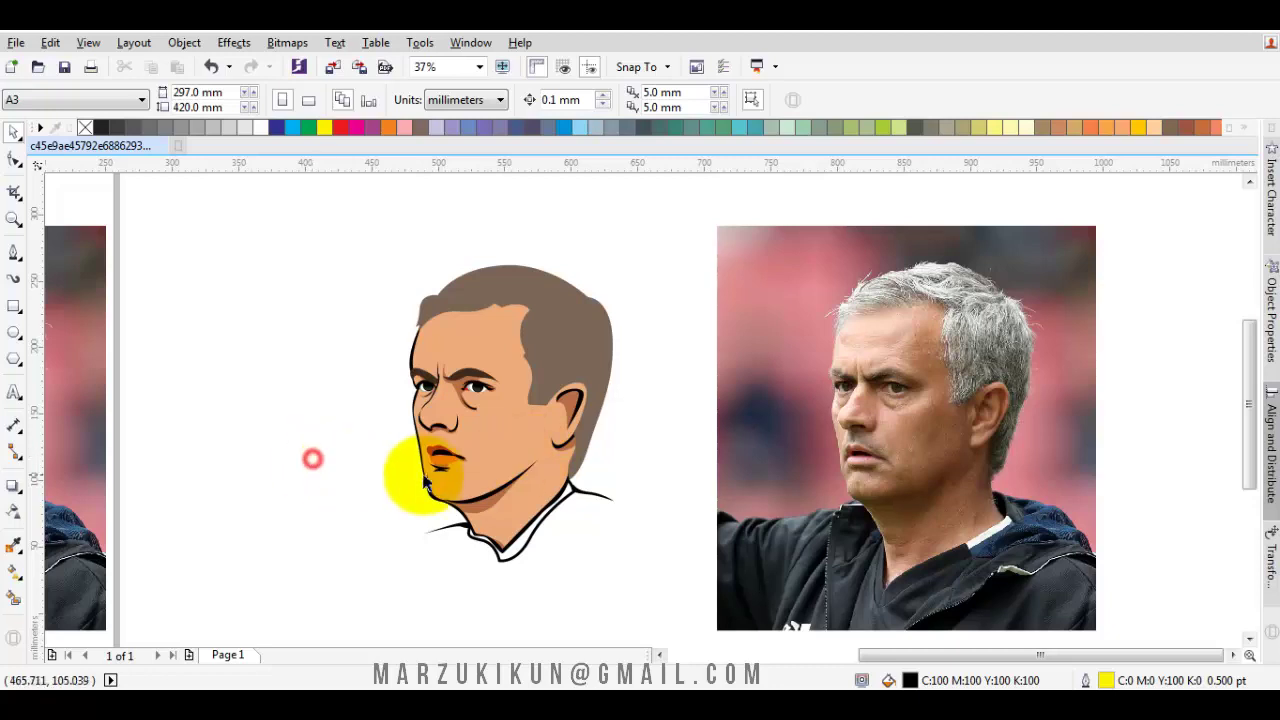
scroll(423, 468, "up", 1)
scroll(397, 420, "up", 1)
key("F5")
- Trace a closed collar shape with the Bezier tool from the chin line along the neckline
scroll(343, 432, "up", 1)
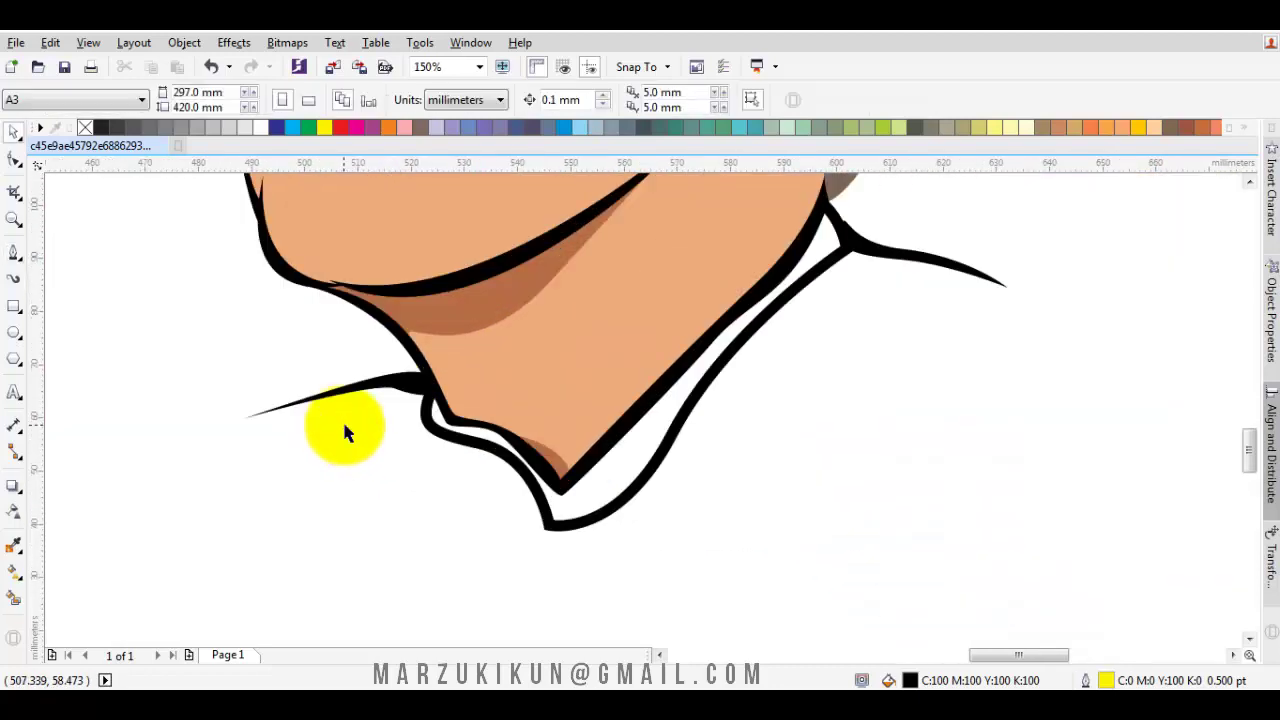
scroll(394, 434, "up", 1)
left_click_drag(200, 412, 343, 614)
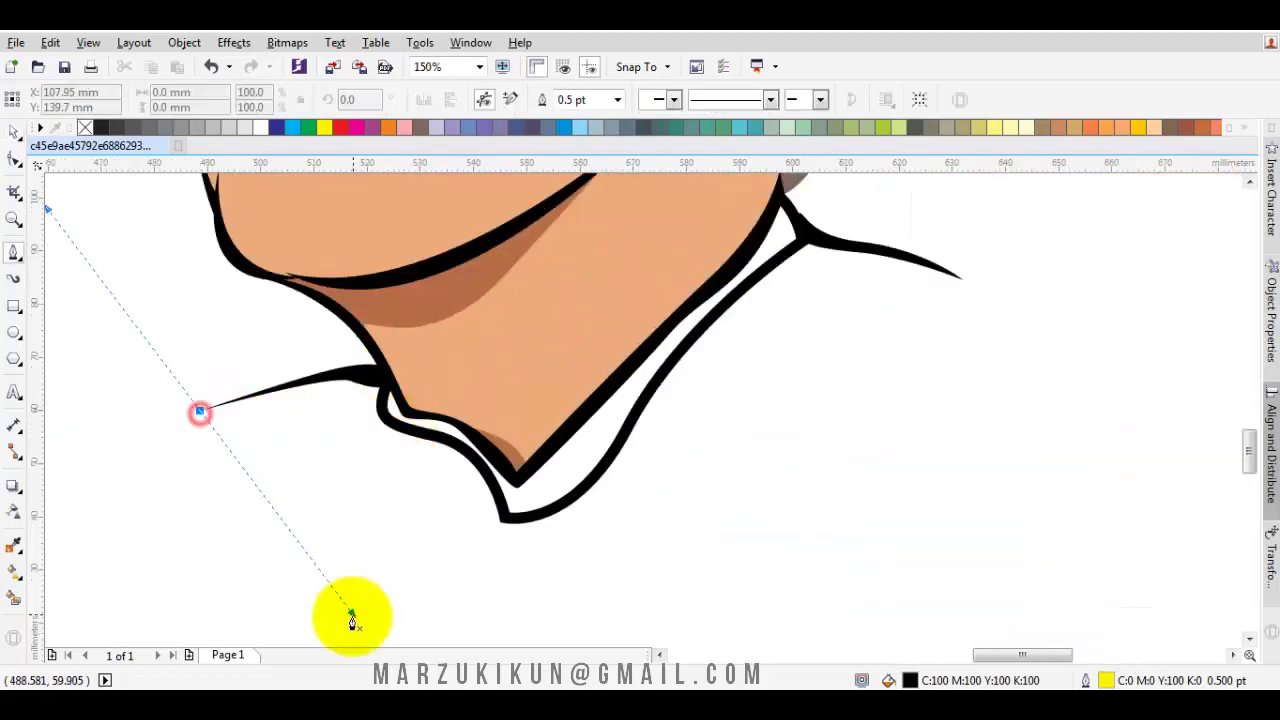
left_click(440, 537)
left_click_drag(449, 578, 682, 488)
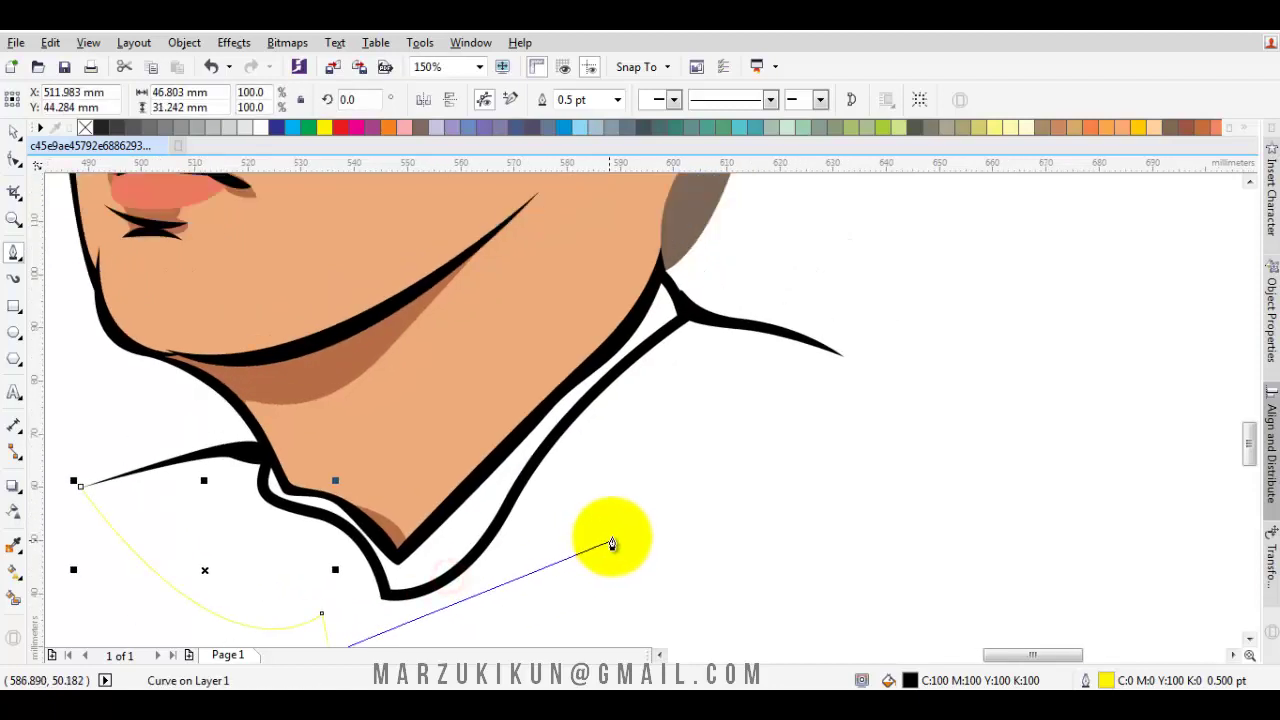
left_click_drag(614, 530, 814, 320)
left_click(845, 357)
scroll(848, 368, "up", 1)
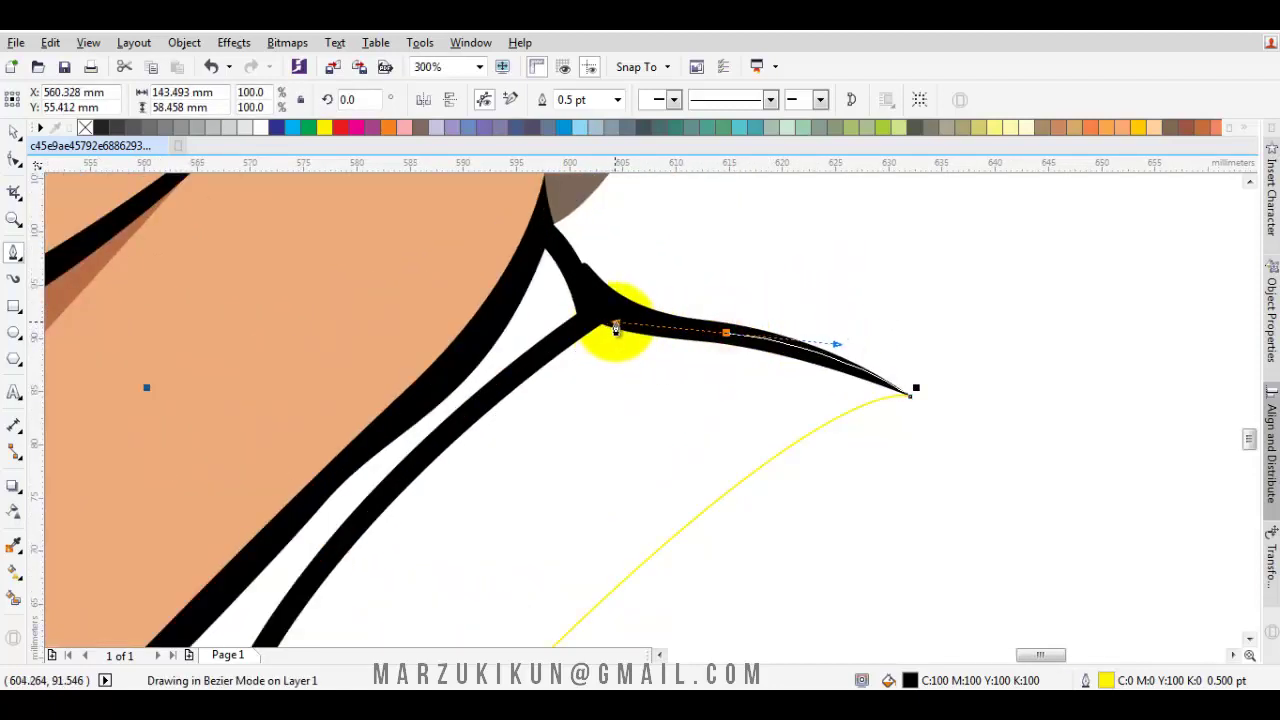
left_click_drag(615, 330, 591, 287)
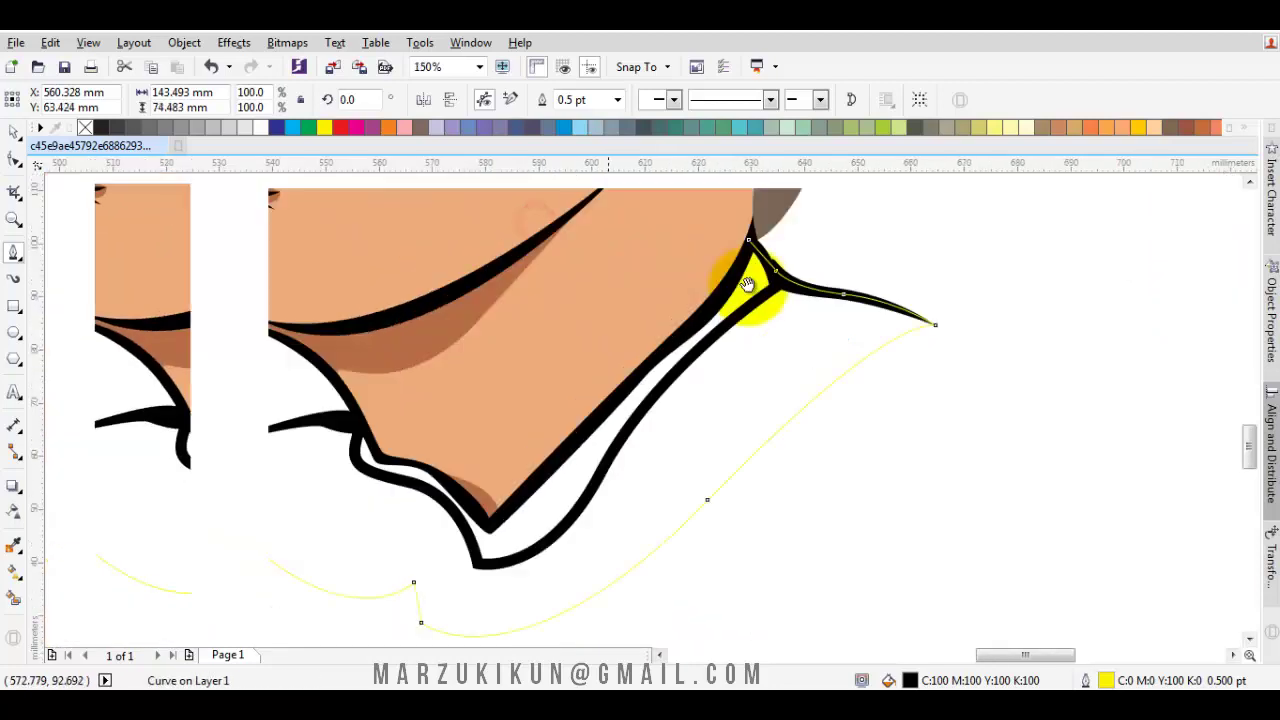
left_click_drag(743, 286, 564, 453)
left_click_drag(650, 420, 711, 411)
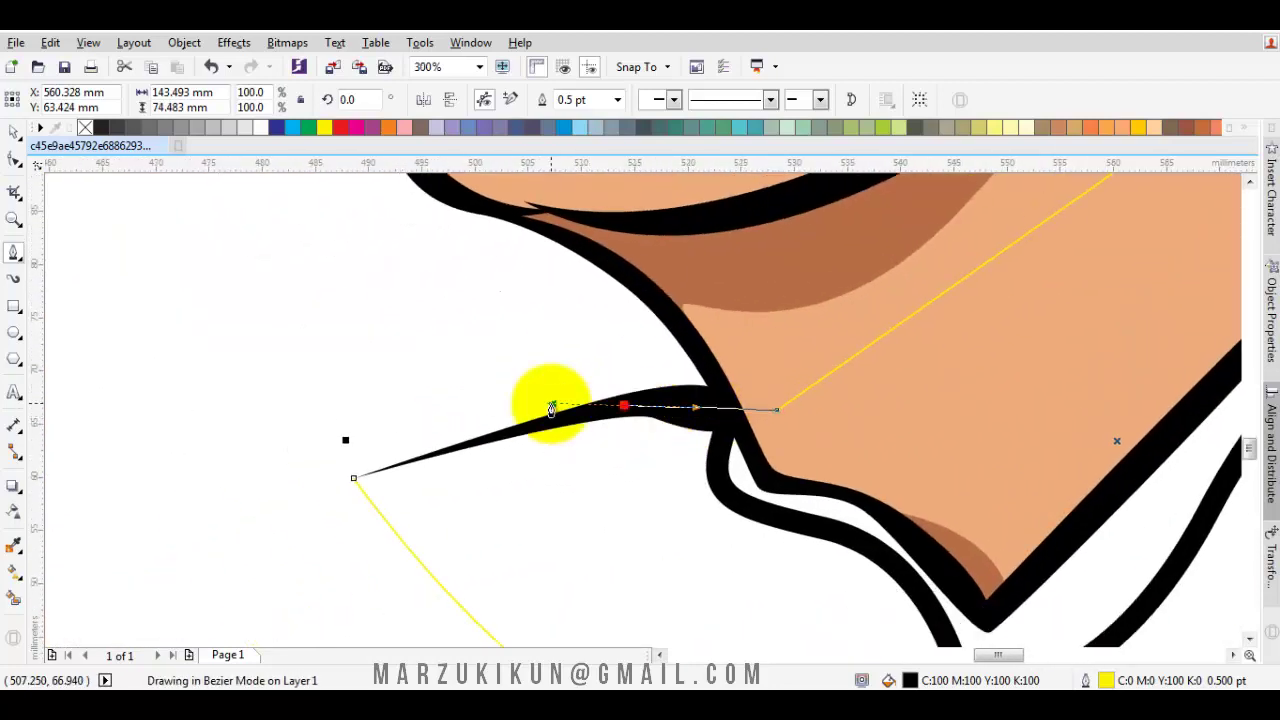
left_click(362, 479)
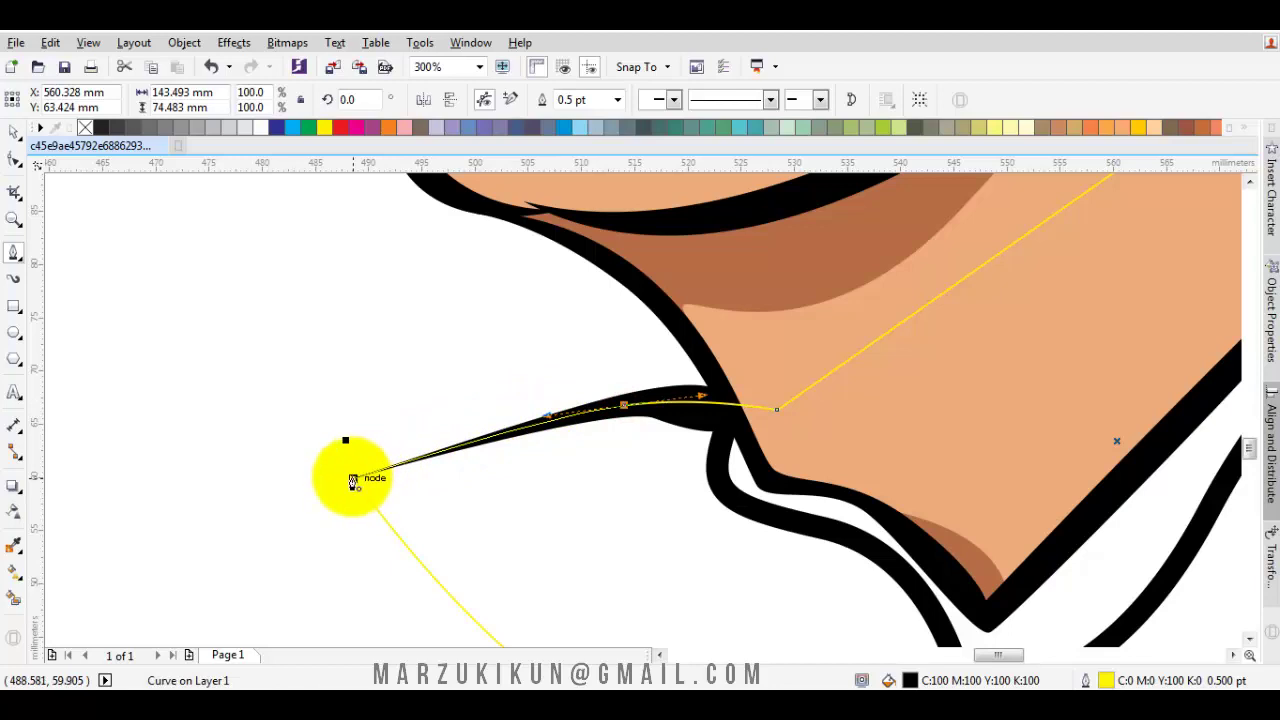
- Send the collar shape to the back of the layer and fill it red
scroll(640, 503, "down", 2)
scroll(627, 447, "down", 1)
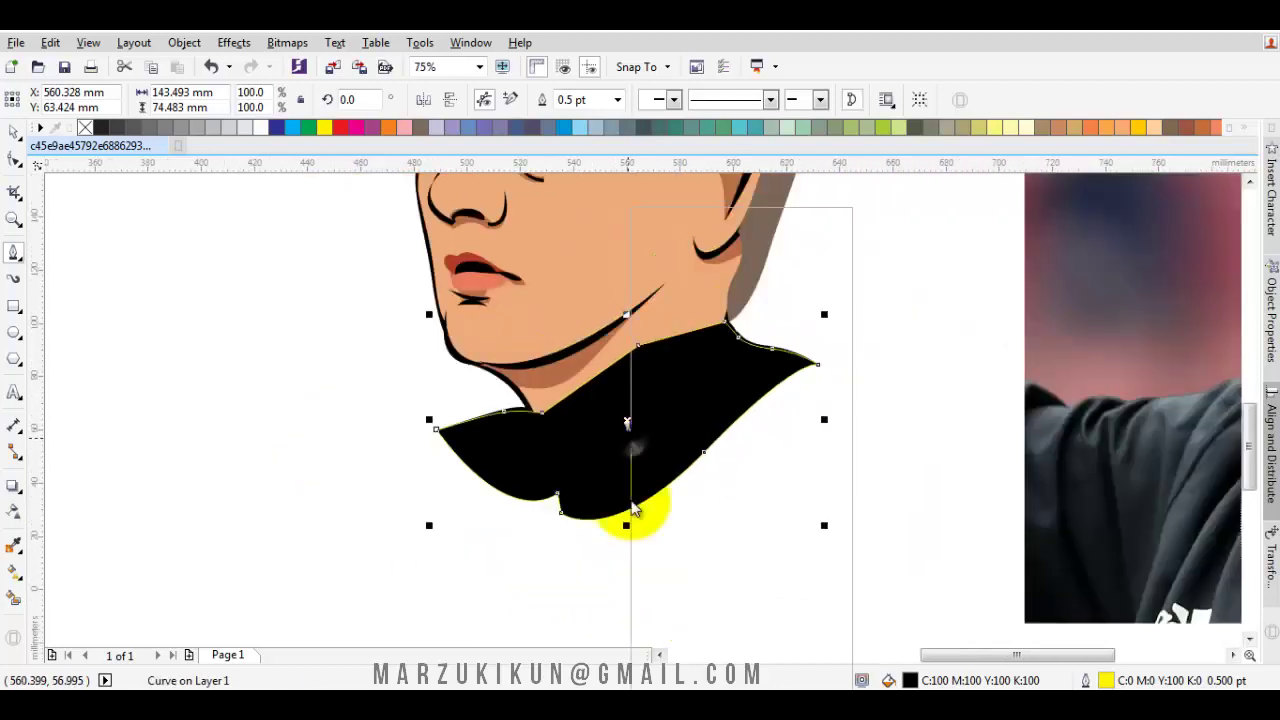
right_click(632, 510)
mouse_move(741, 485)
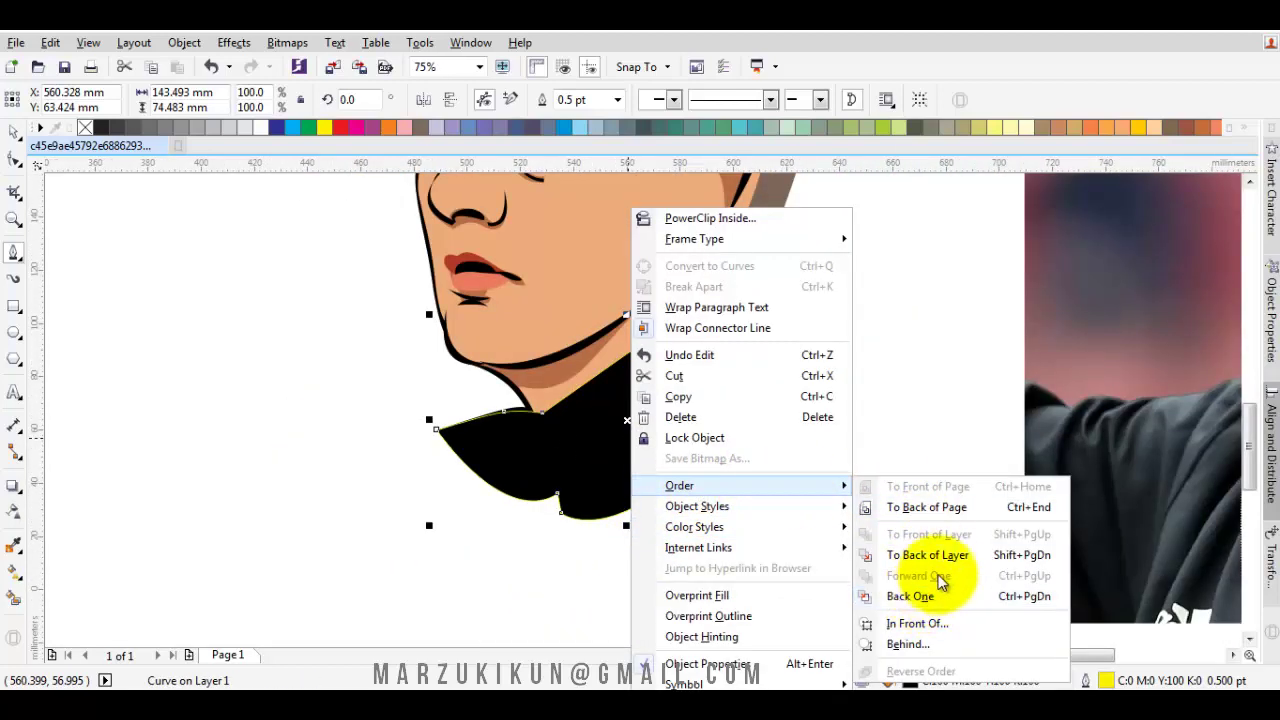
left_click(957, 556)
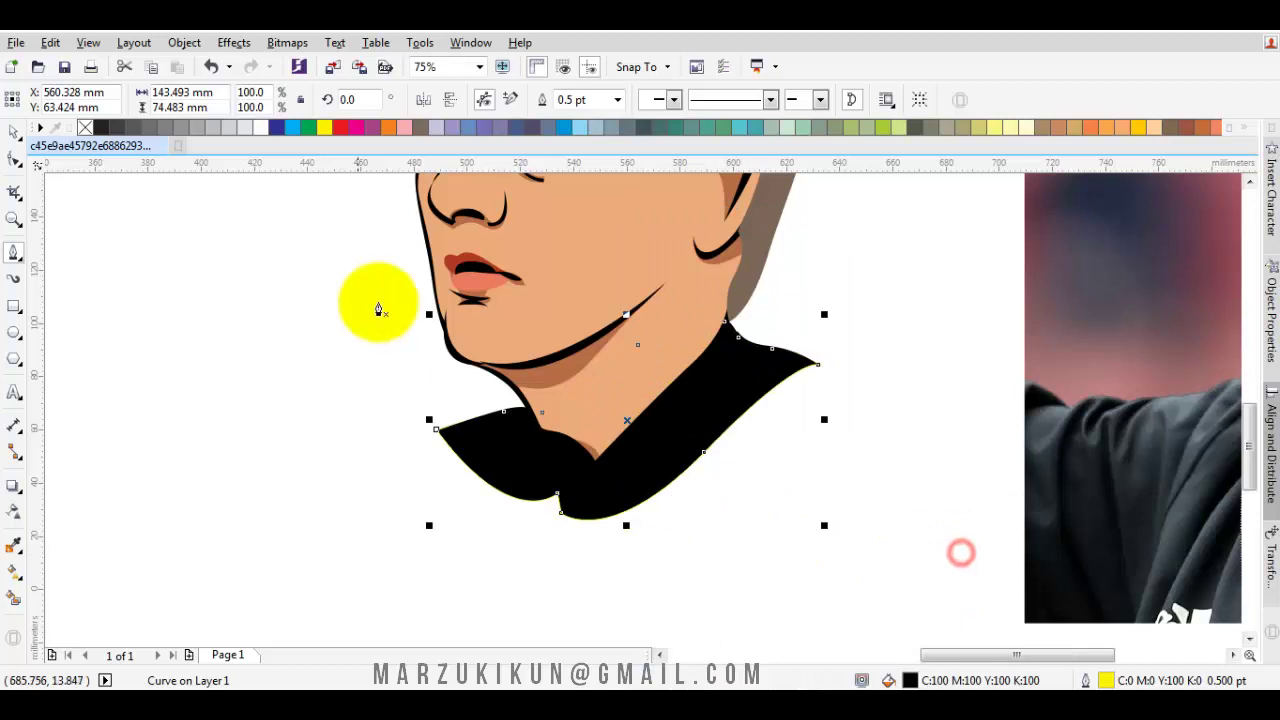
left_click(337, 133)
scroll(343, 277, "down", 1)
scroll(414, 337, "up", 2)
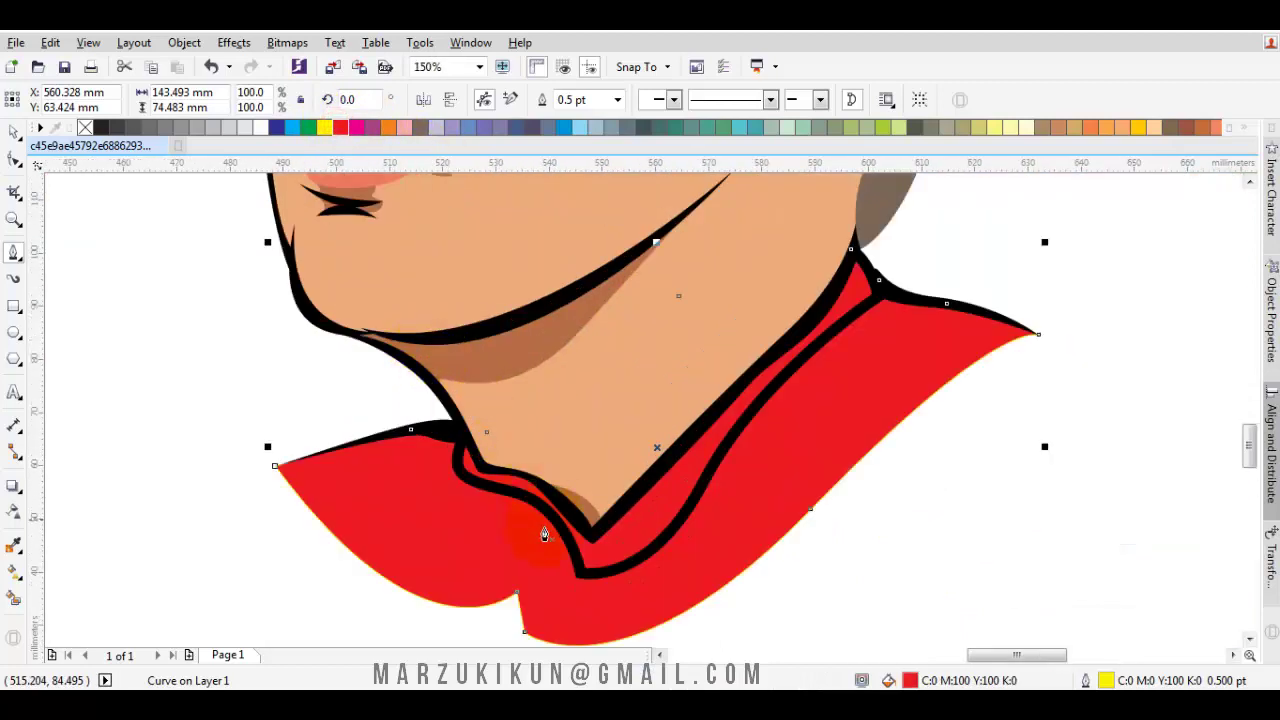
key("space")
key("Escape")
scroll(591, 575, "up", 1)
double_click(589, 566)
- Adjust the inner collar outline's nodes and curves with the Shape tool
left_click_drag(525, 551, 608, 590)
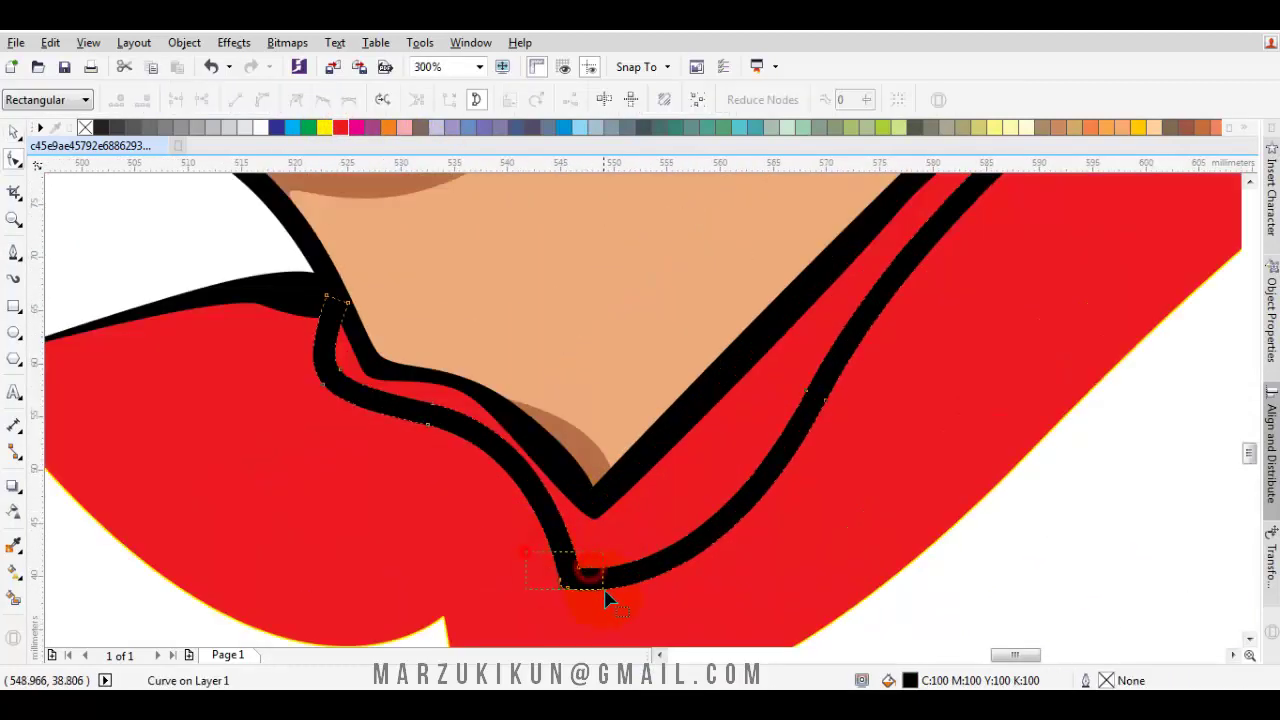
left_click_drag(532, 517, 532, 517)
left_click(412, 371)
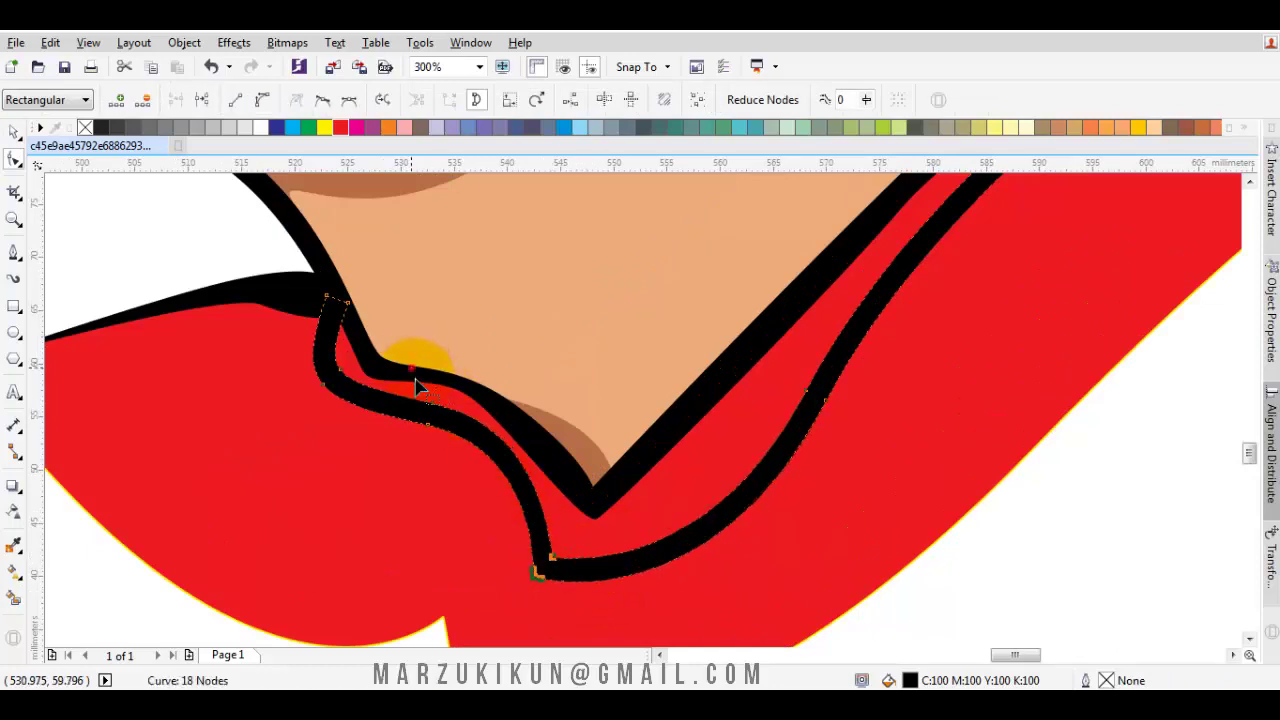
left_click_drag(413, 418, 418, 389)
scroll(418, 389, "down", 1)
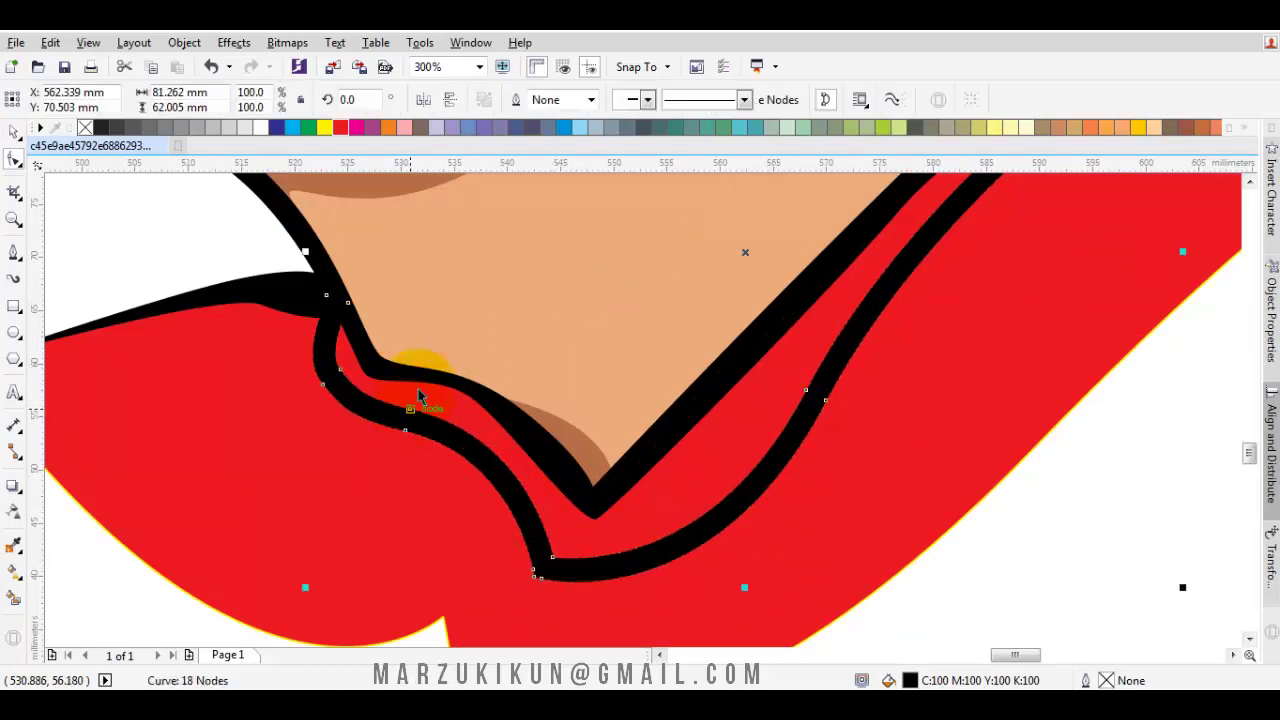
key("space")
key("Escape")
scroll(418, 389, "down", 1)
scroll(318, 395, "up", 1)
scroll(362, 397, "up", 1)
double_click(357, 392)
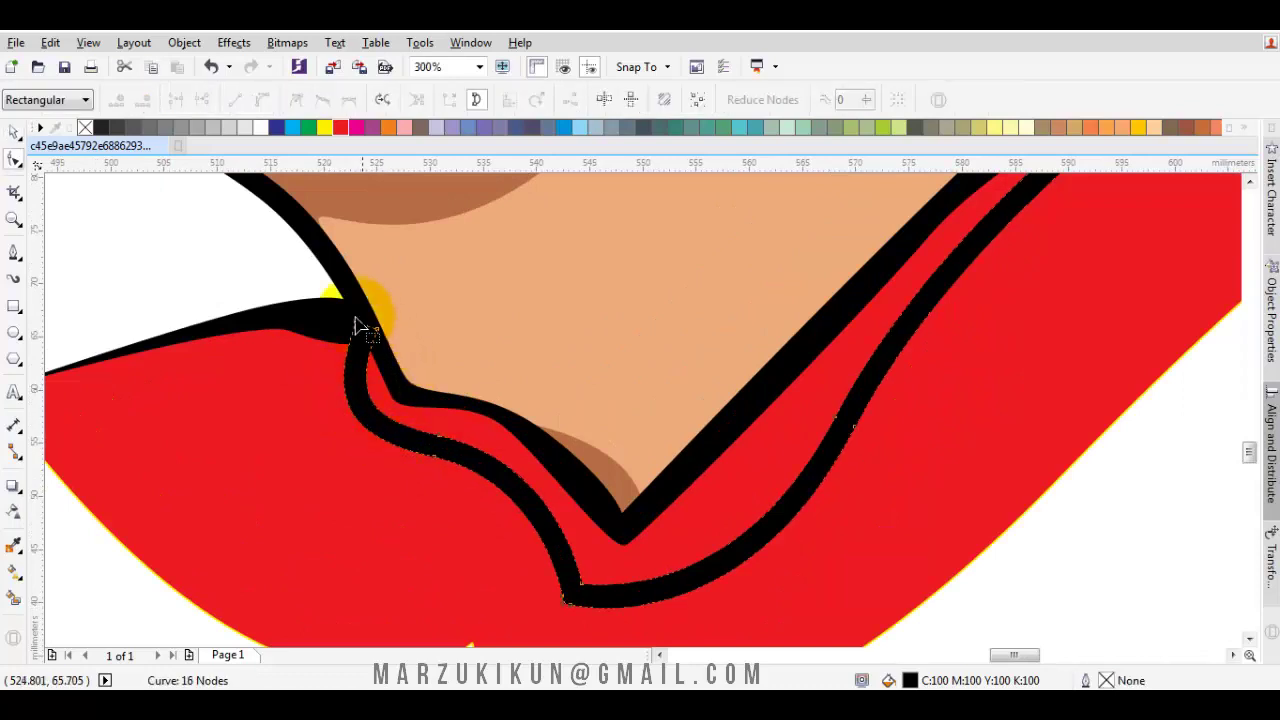
key("space")
- Draw a thin strip along the red collar's lower left edge and trim it out
scroll(420, 400, "down", 1)
scroll(470, 450, "down", 2)
left_click(478, 470)
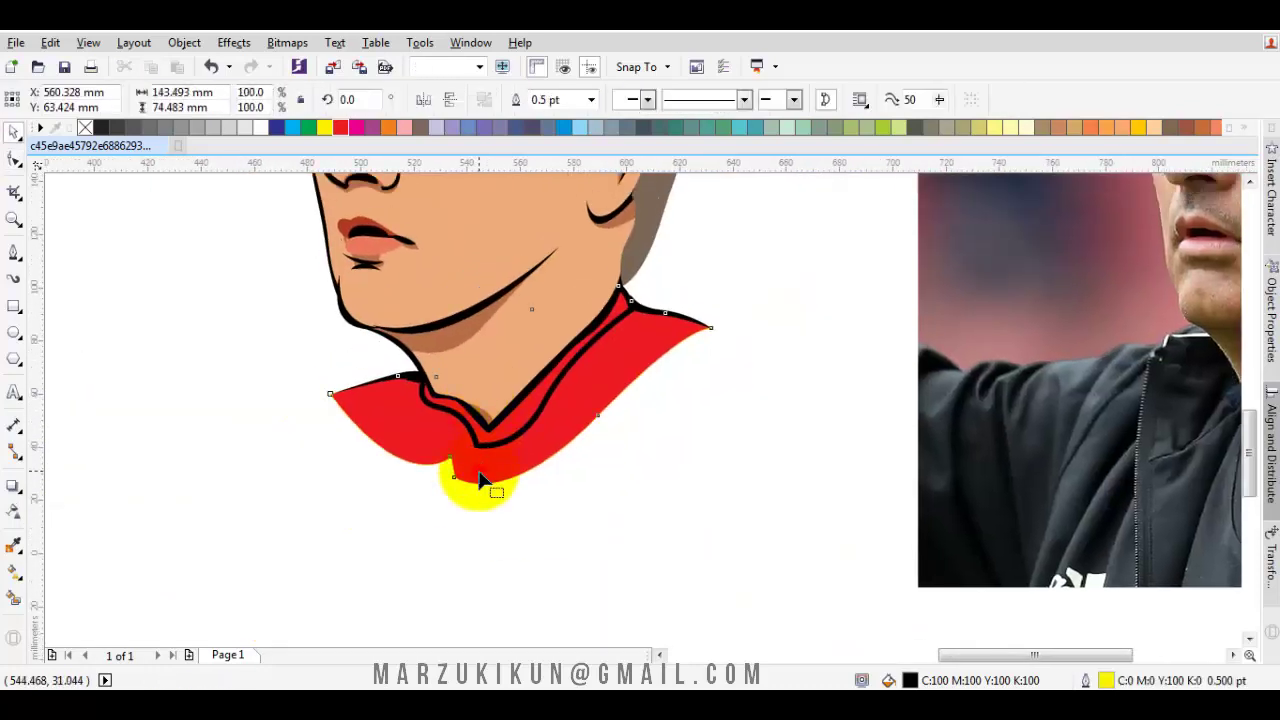
scroll(381, 470, "up", 2)
mouse_move(351, 443)
left_mouse_down()
mouse_move(423, 503)
mouse_move(500, 447)
left_mouse_up()
scroll(457, 486, "up", 1)
left_click_drag(497, 449, 306, 434)
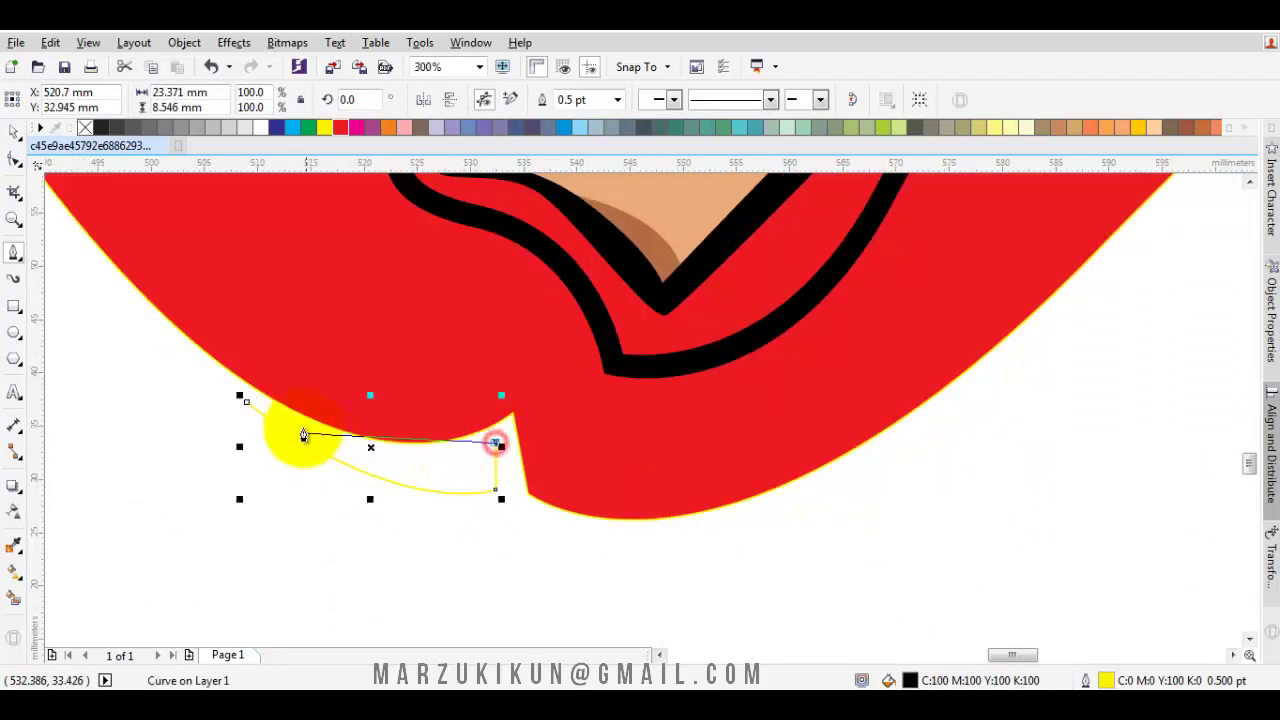
left_click_drag(245, 400, 397, 428)
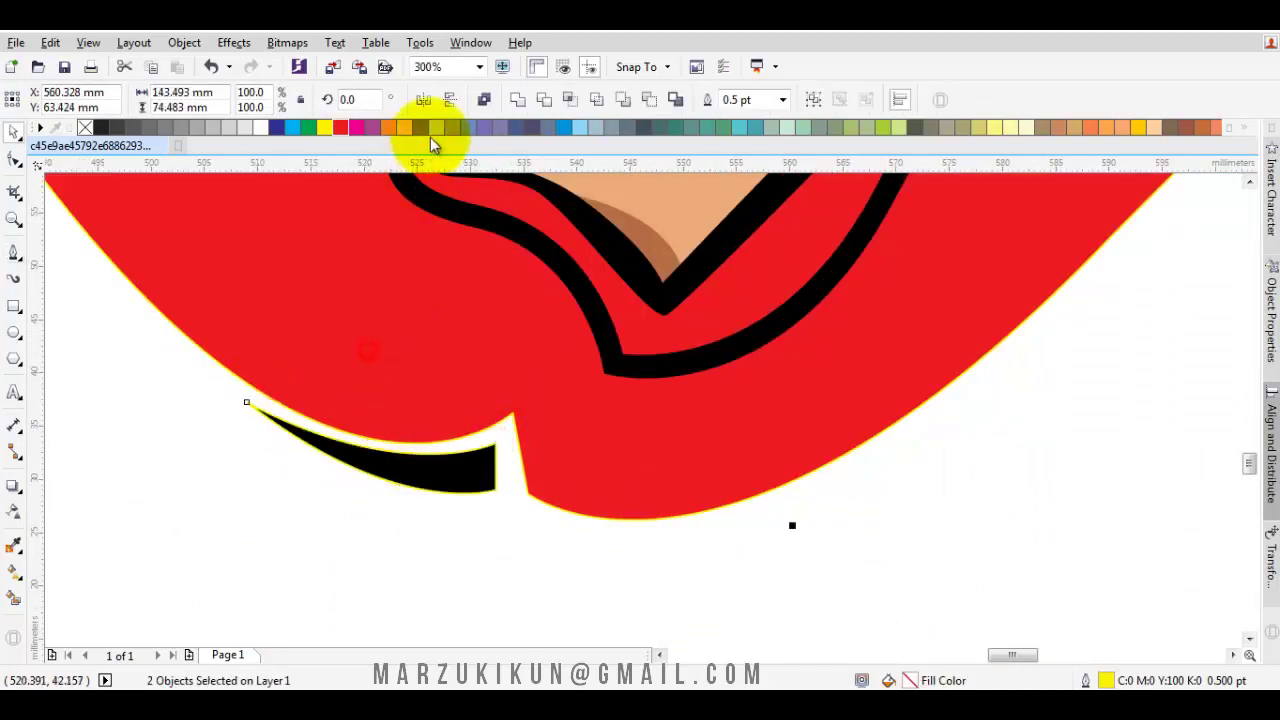
left_click(518, 100)
- Draw a matching strip along the collar's lower right edge and trim it out
scroll(571, 351, "down", 3)
scroll(418, 460, "up", 3)
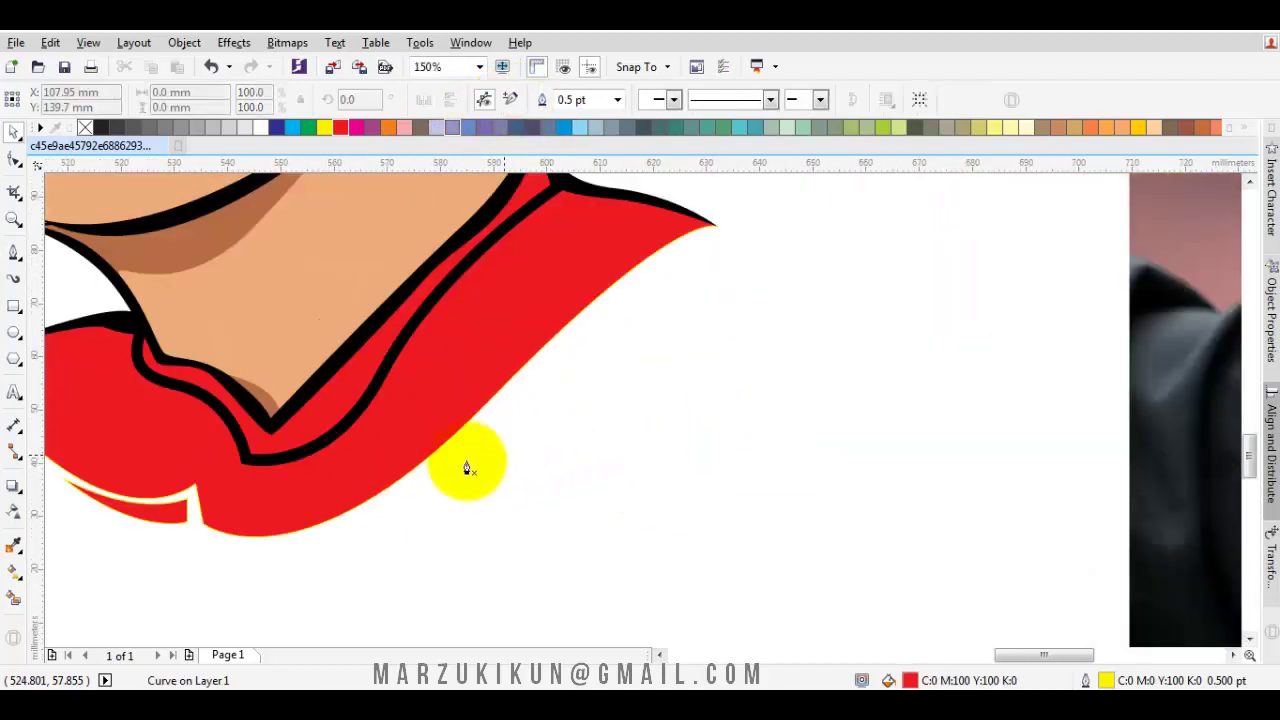
left_click_drag(420, 480, 500, 390)
left_click(652, 291)
mouse_move(652, 291)
left_mouse_down()
mouse_move(646, 277)
mouse_move(605, 275)
left_mouse_up()
left_click(427, 479)
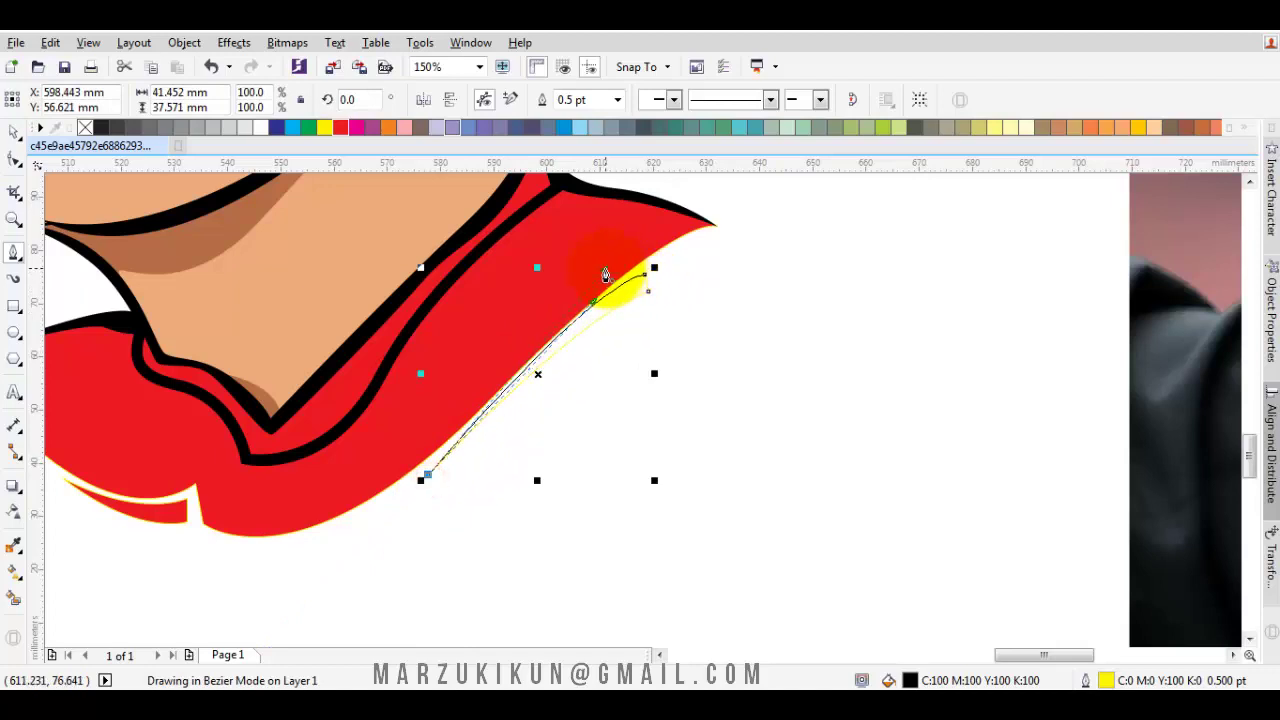
left_click(524, 101)
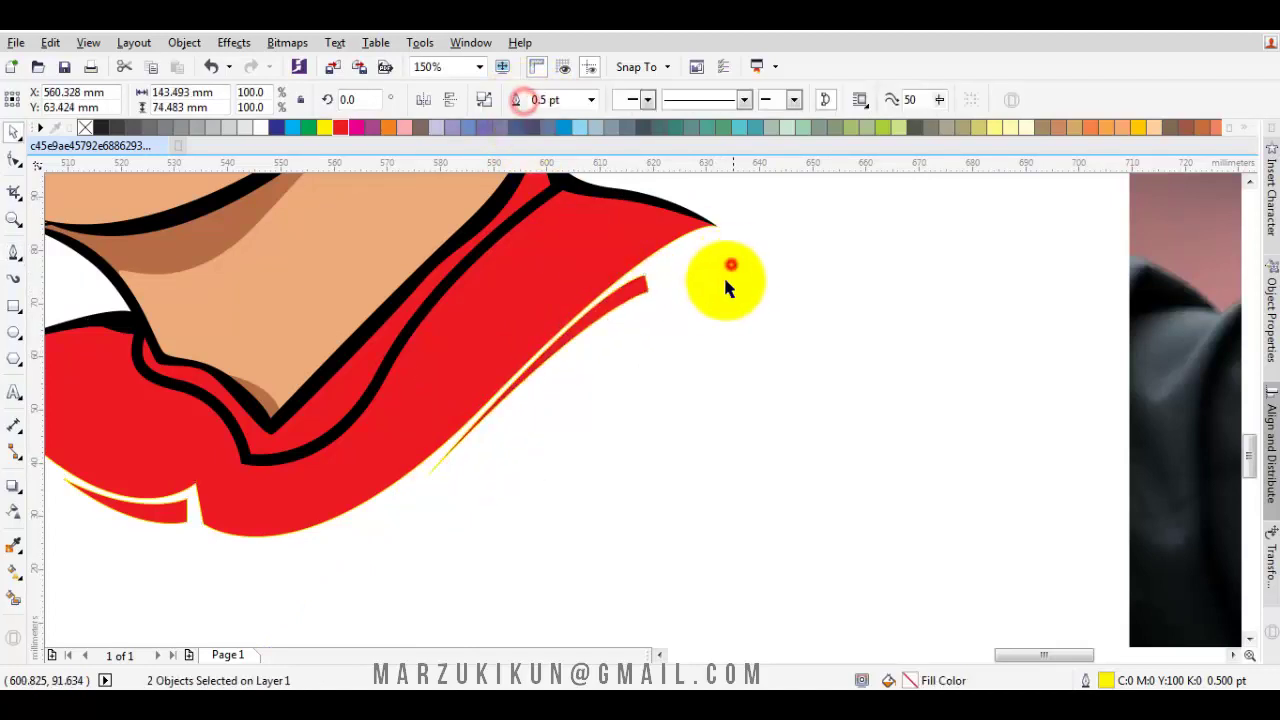
left_click(733, 262)
left_click_drag(725, 316, 651, 411)
- Begin tracing a new shape along the inner collar's upper edge
scroll(507, 515, "down", 2)
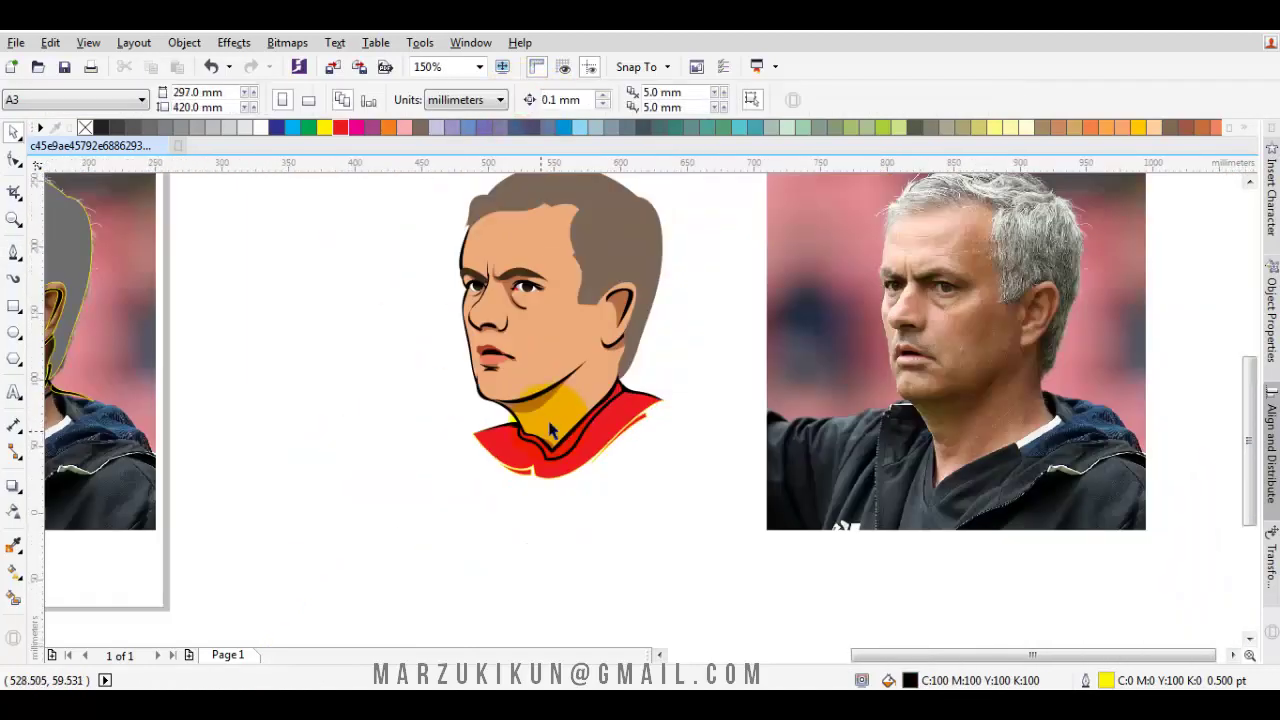
left_click_drag(507, 515, 470, 465)
scroll(470, 465, "up", 2)
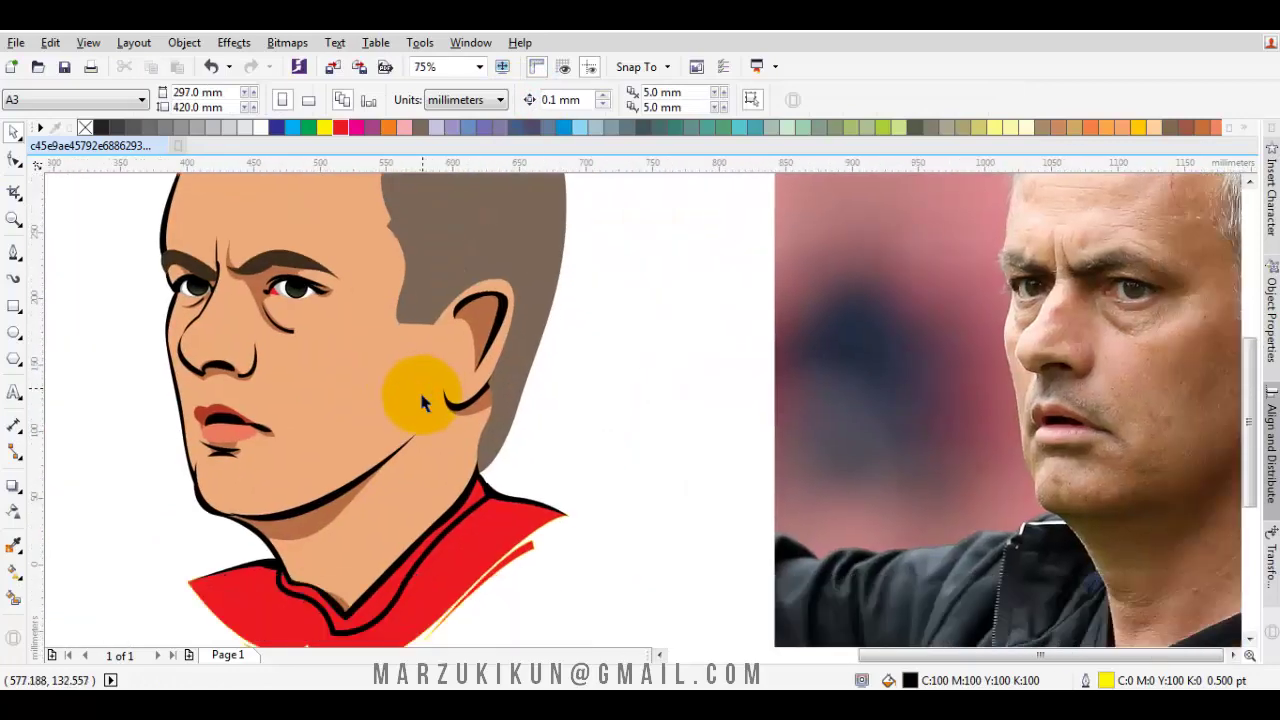
scroll(423, 400, "down", 2)
scroll(251, 428, "up", 1)
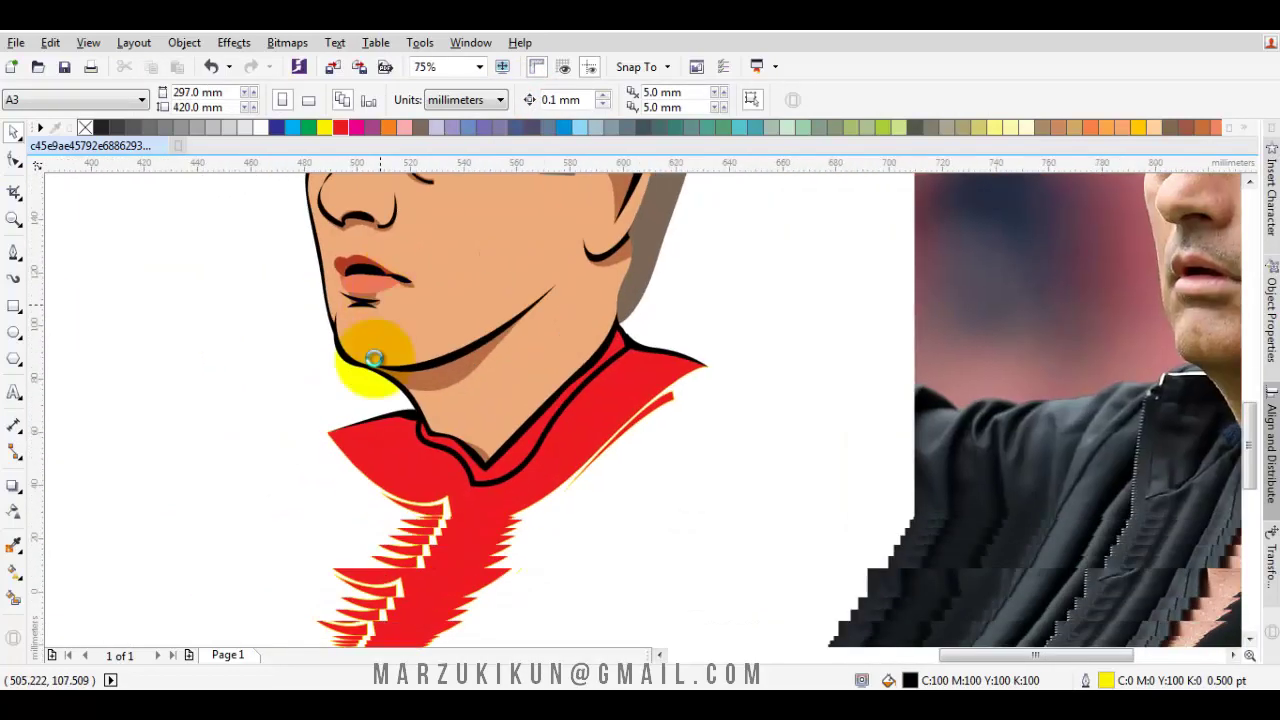
scroll(371, 357, "up", 1)
scroll(366, 434, "up", 1)
left_click(171, 383)
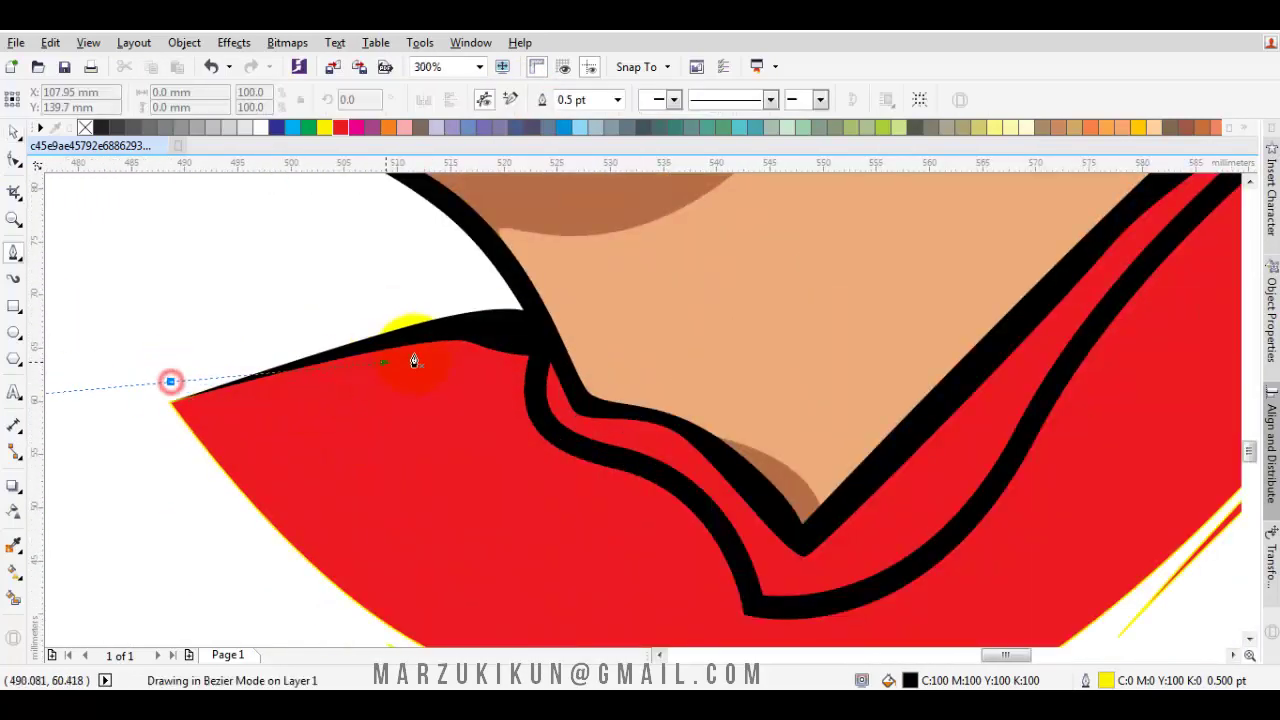
left_click(485, 386)
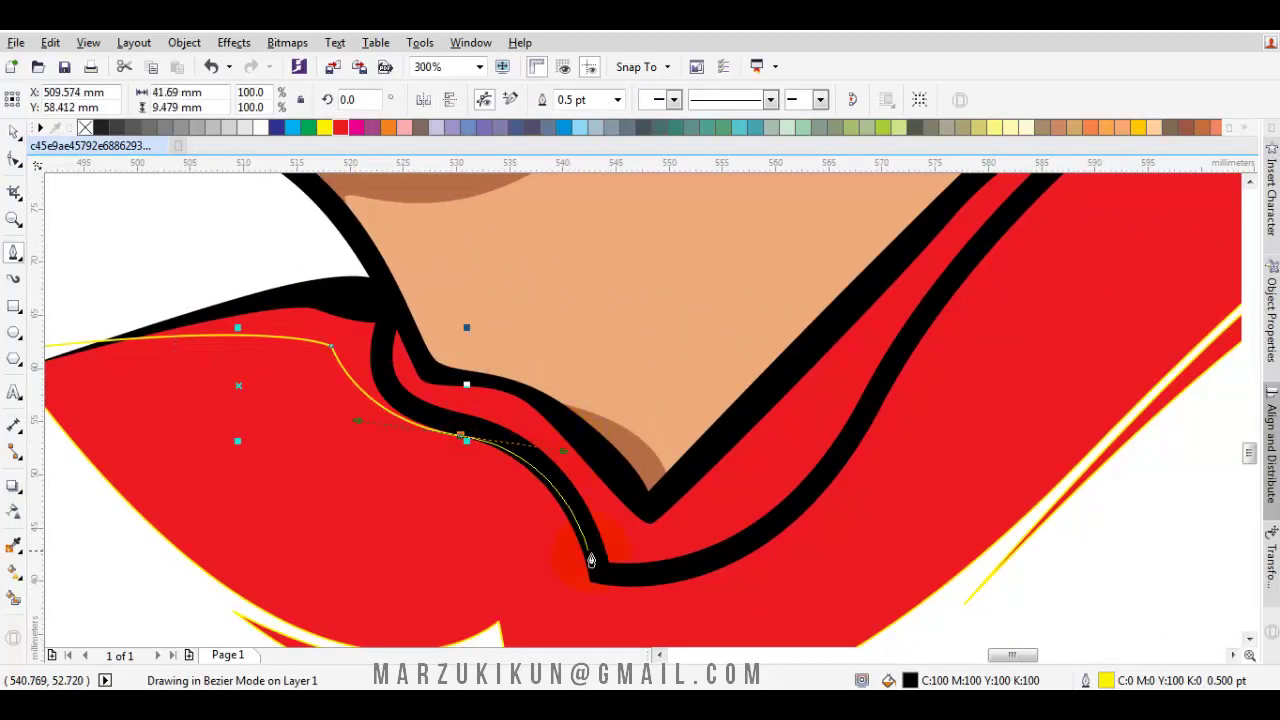
left_click_drag(603, 576, 608, 545)
- Continue the outline along the neckline to the collar tip and close it
scroll(608, 545, "up", 1)
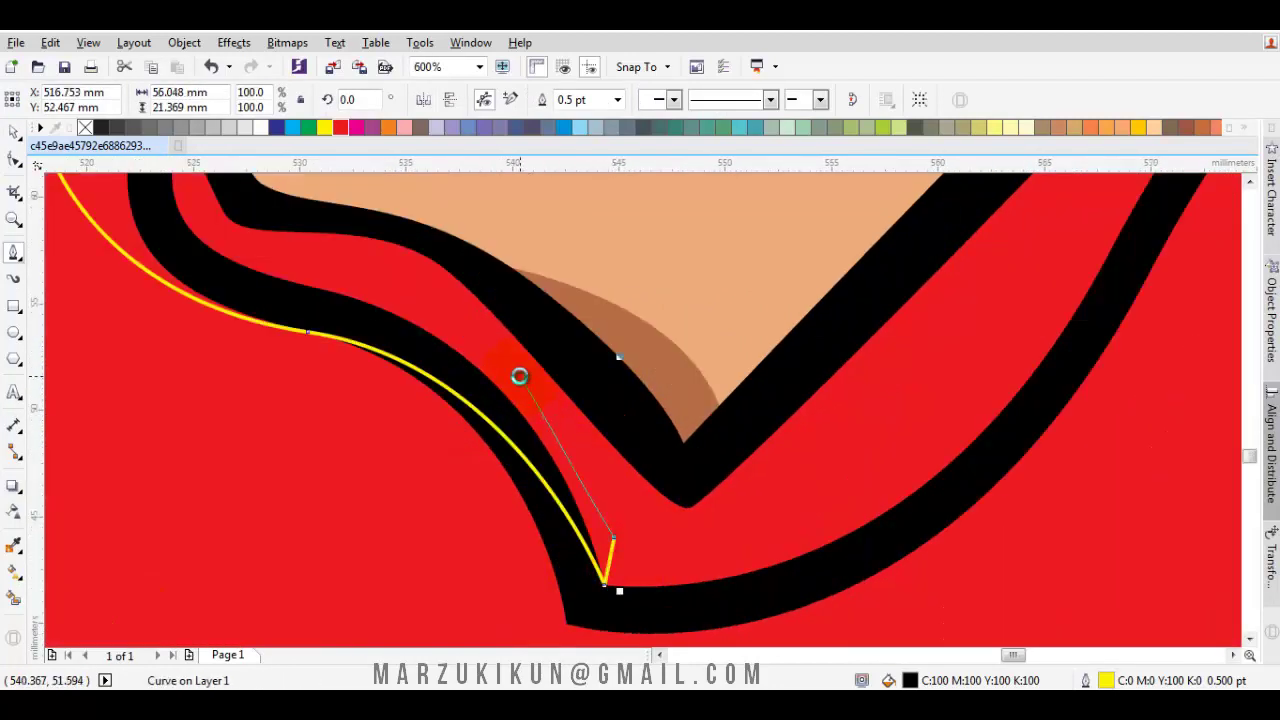
scroll(654, 434, "down", 1)
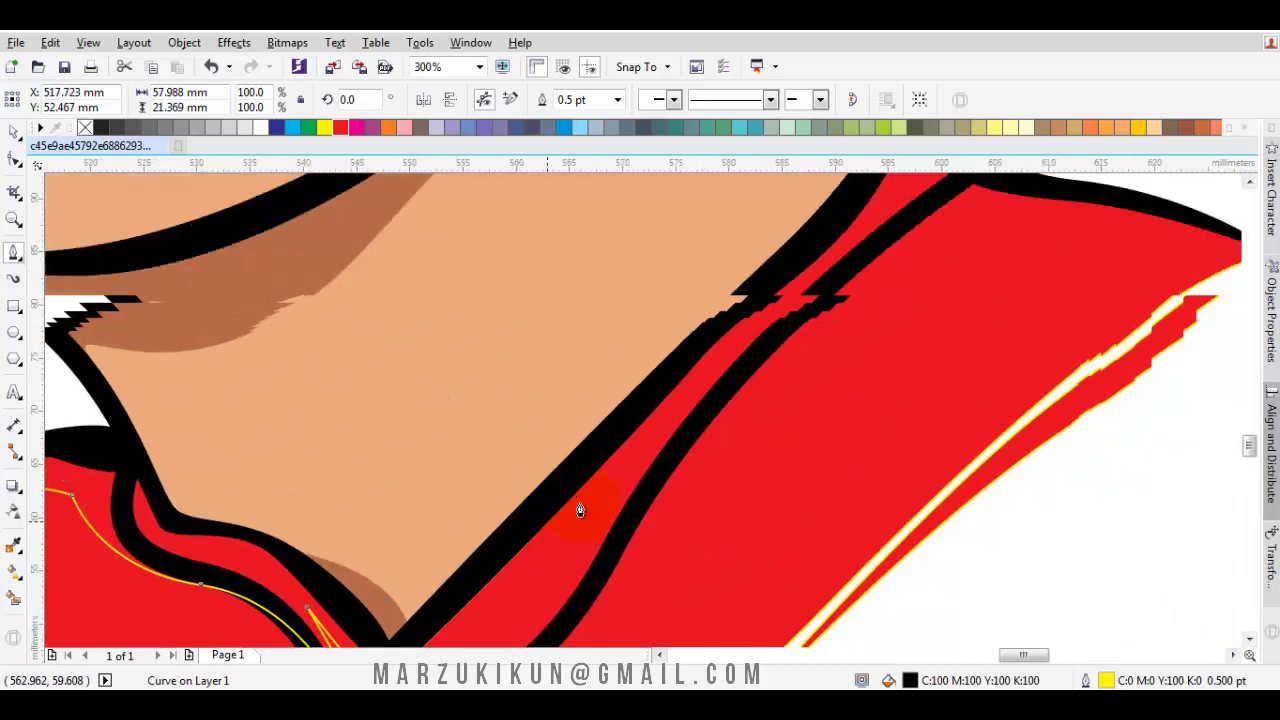
left_click_drag(640, 425, 858, 225)
left_click(862, 230)
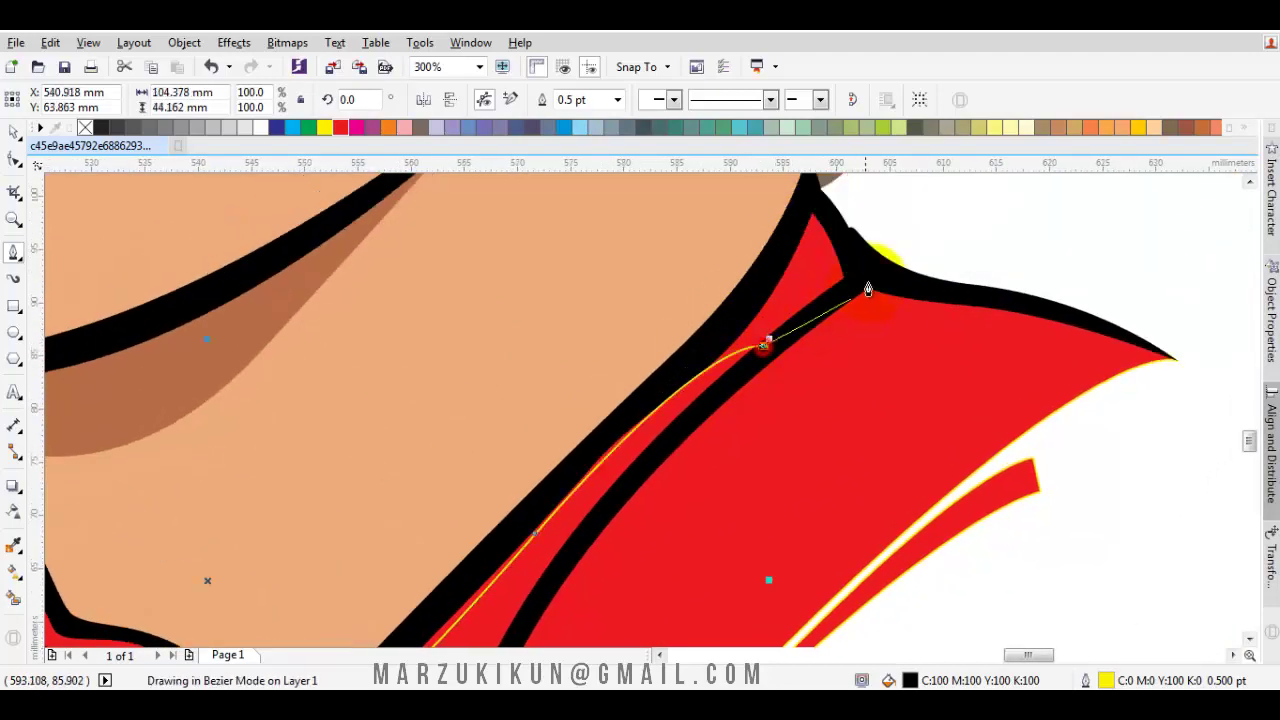
left_click(1120, 316)
scroll(1110, 310, "down", 1)
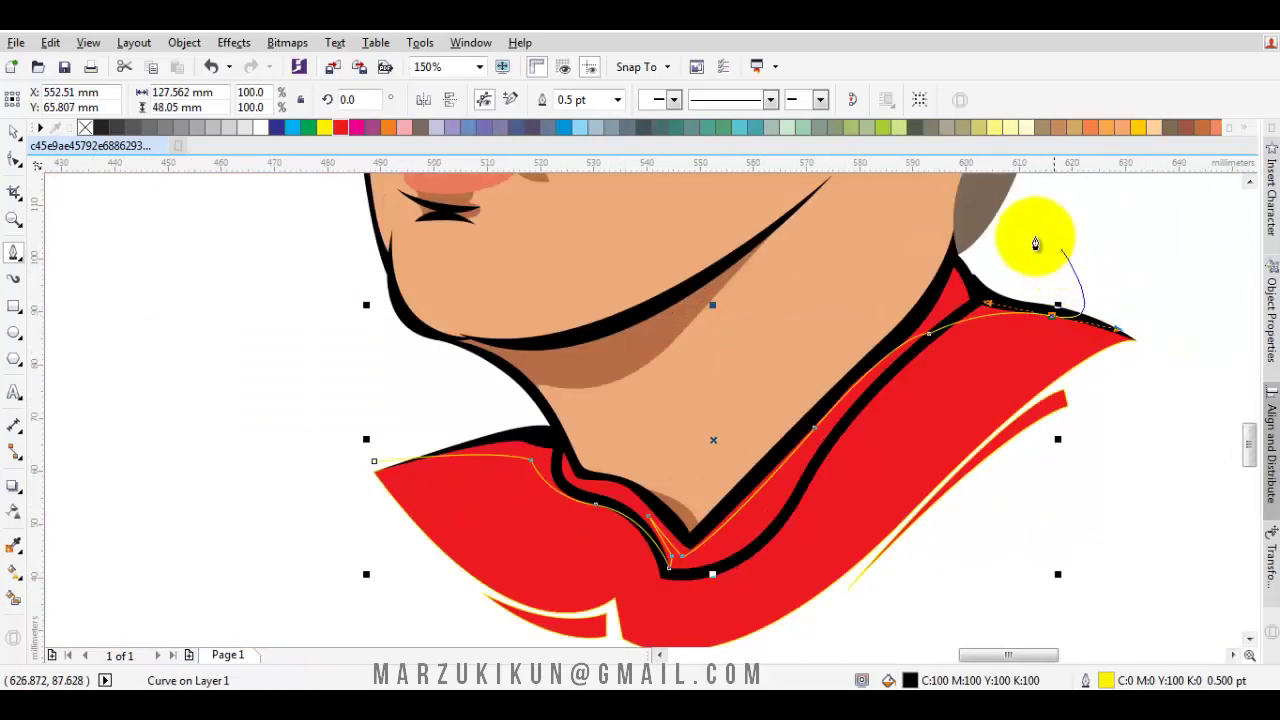
left_click(985, 218)
left_click(378, 462)
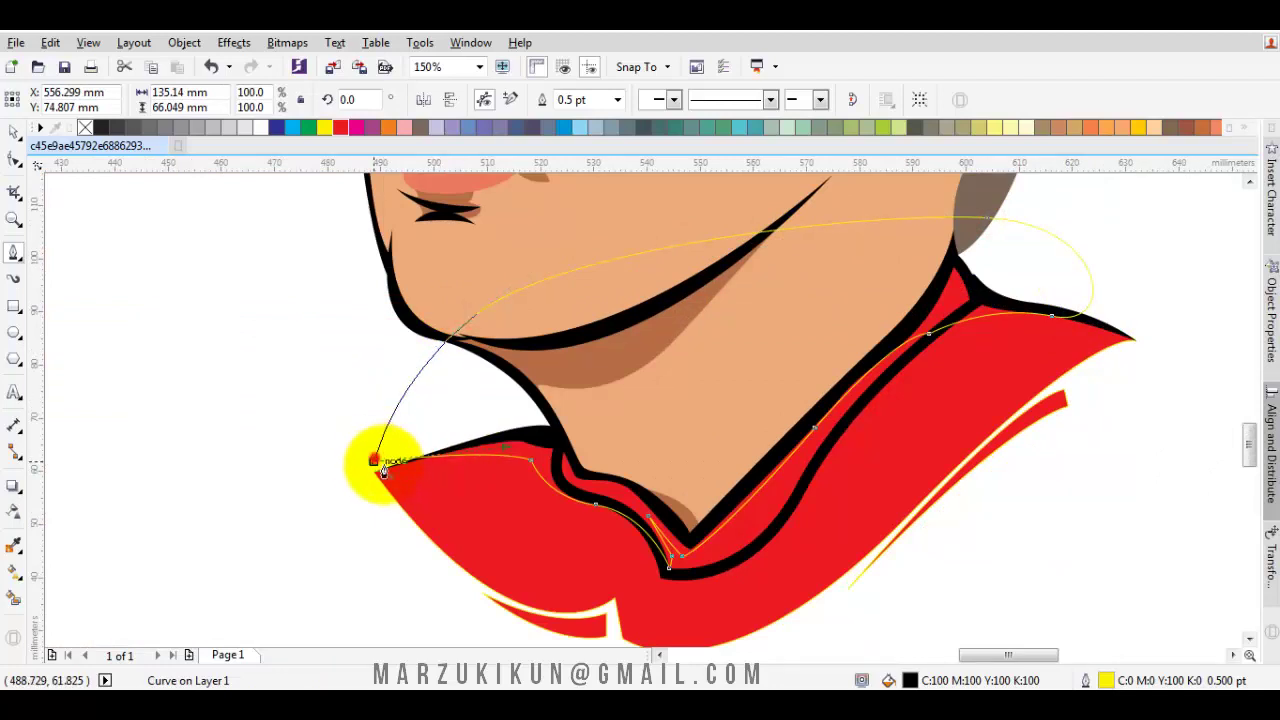
left_click(566, 100)
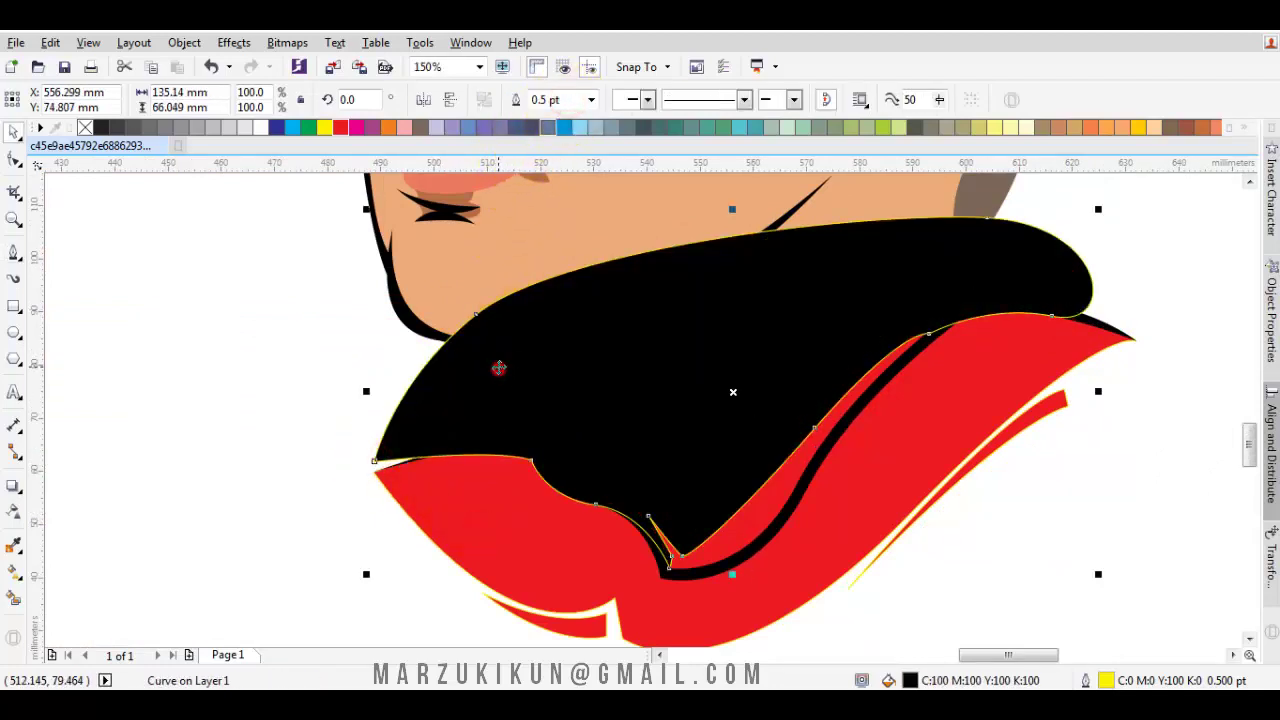
- Delete the unwanted black shape and fill the inner collar piece with CMYK 22/100/100/20
right_click(498, 368)
left_click(583, 414)
left_click(517, 455)
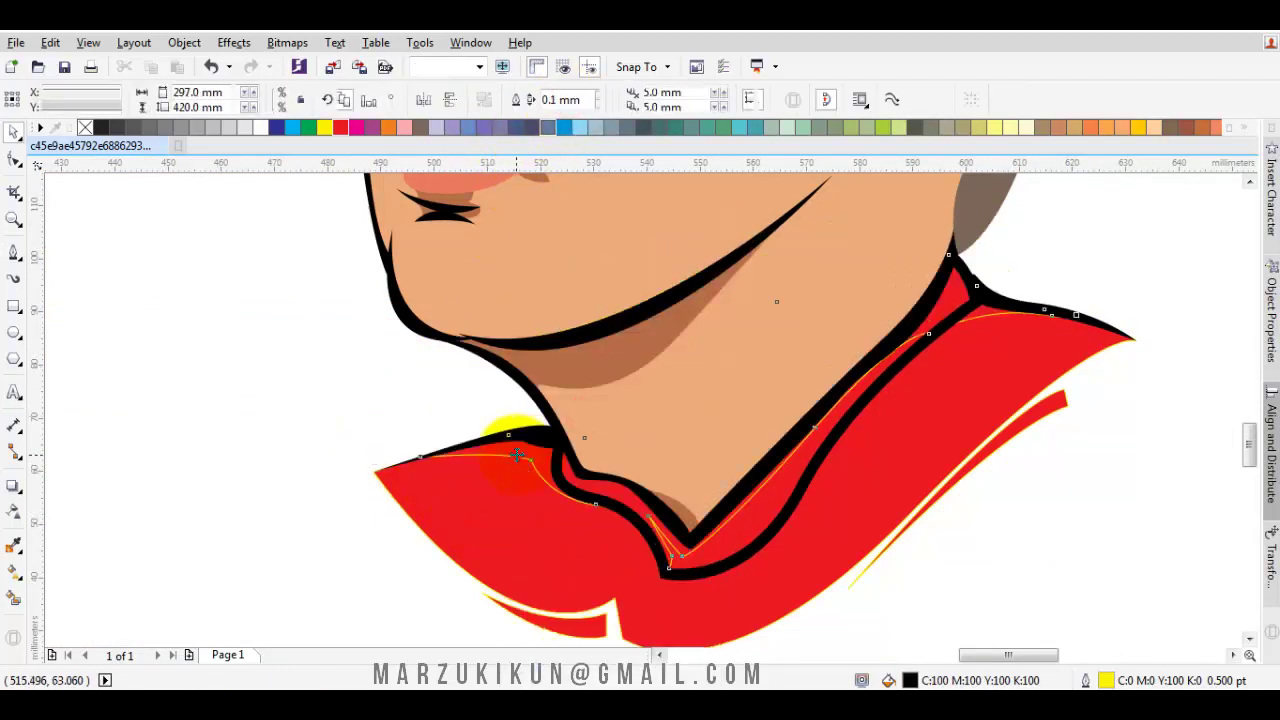
key("space")
double_click(910, 680)
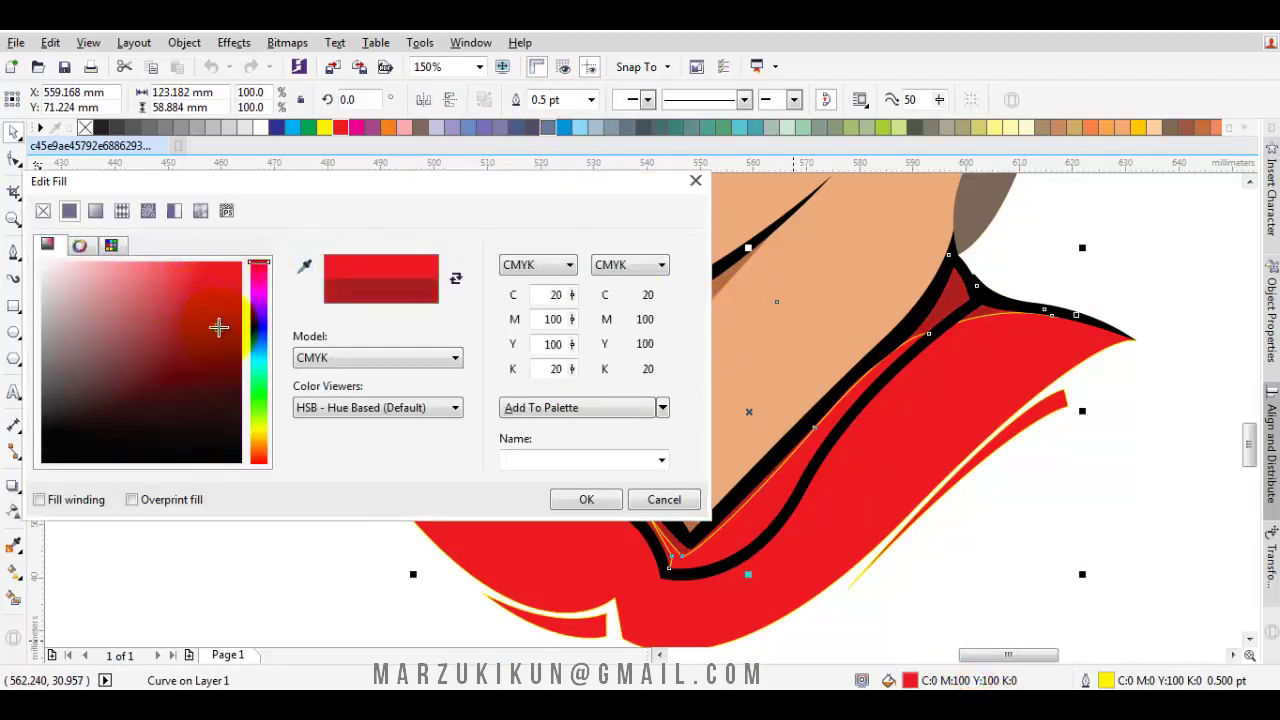
left_click(584, 498)
- Give the collar strip a deeper red of about C30 M100 Y100 K44
left_click(189, 243)
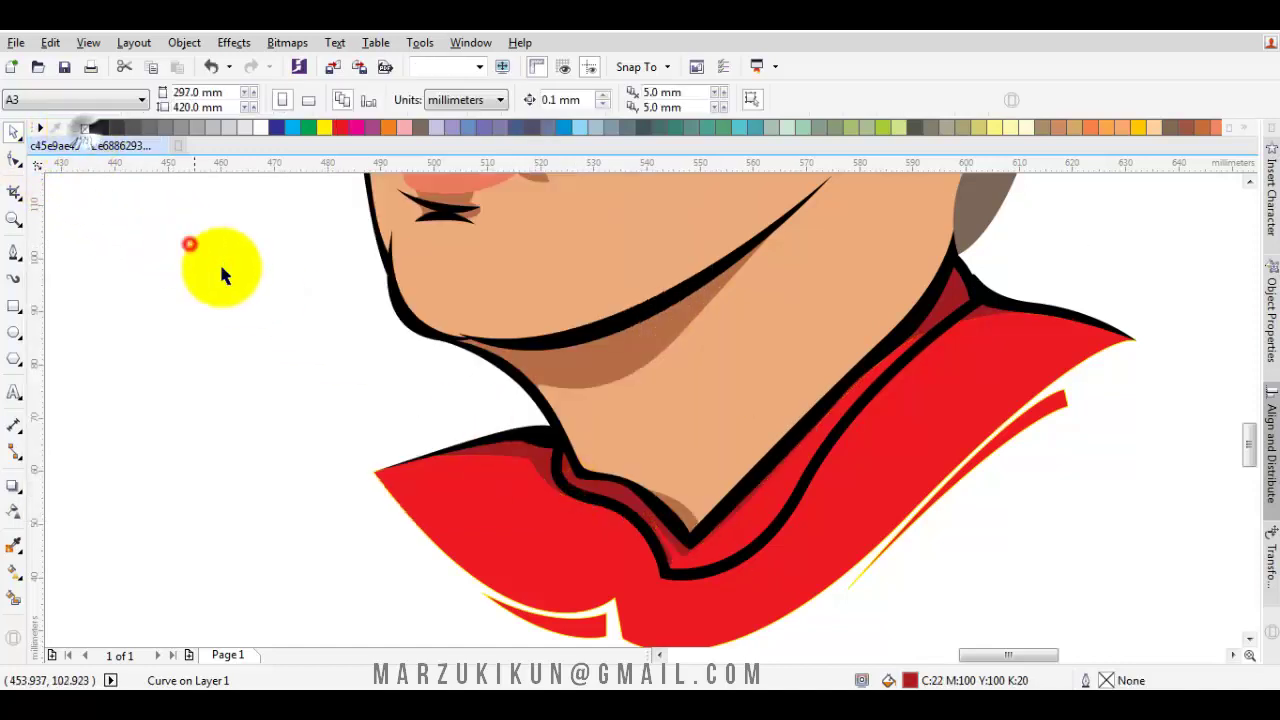
scroll(350, 340, "down", 2)
scroll(476, 418, "up", 1)
scroll(492, 400, "up", 2)
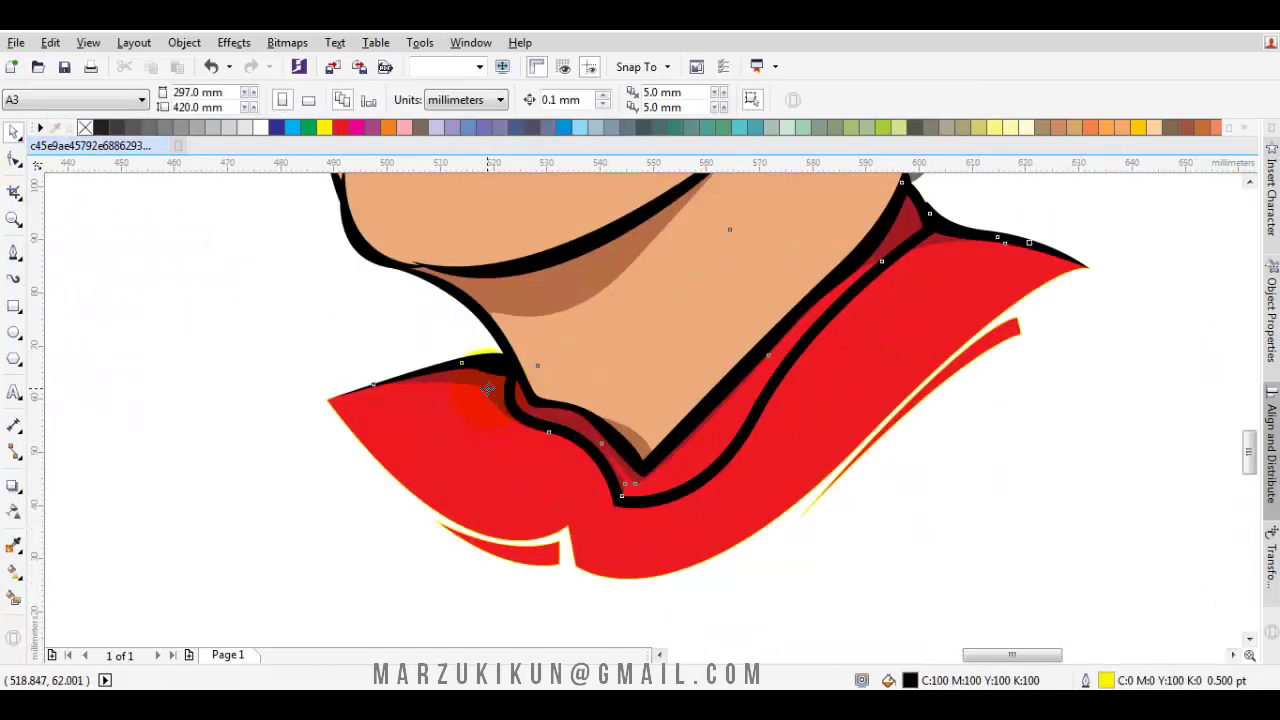
left_click(492, 400)
double_click(910, 680)
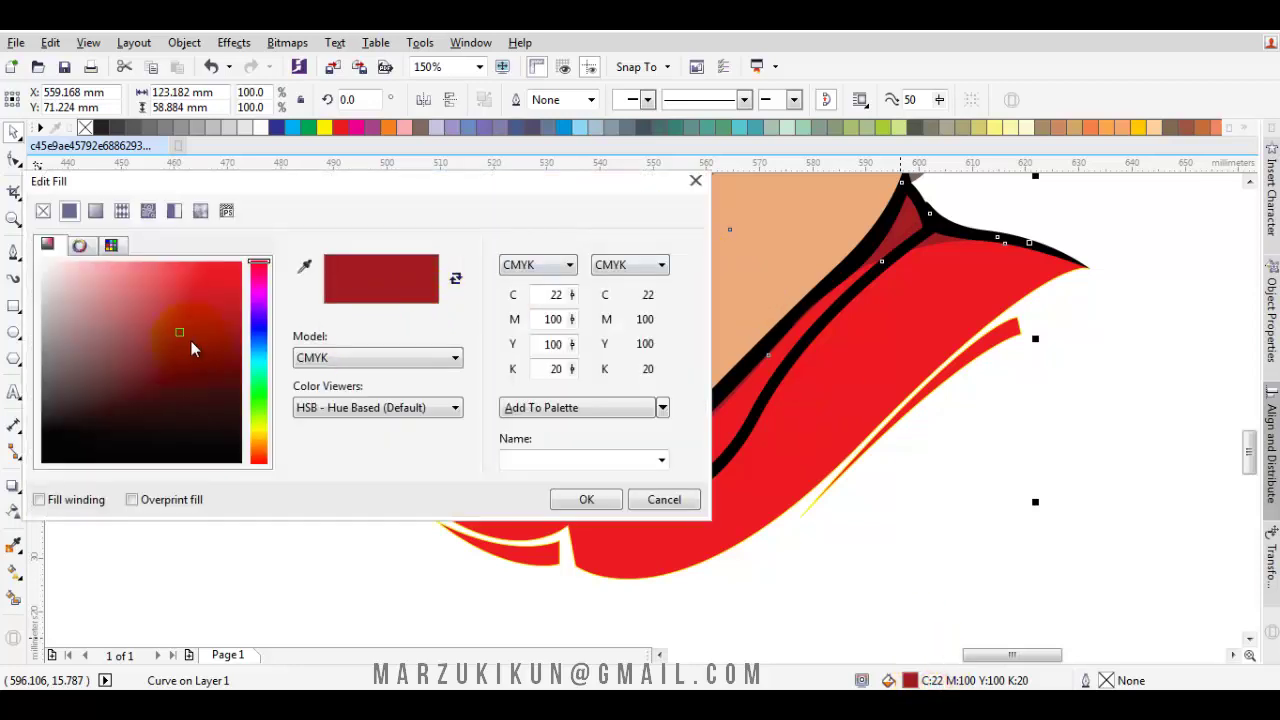
left_click_drag(191, 346, 183, 360)
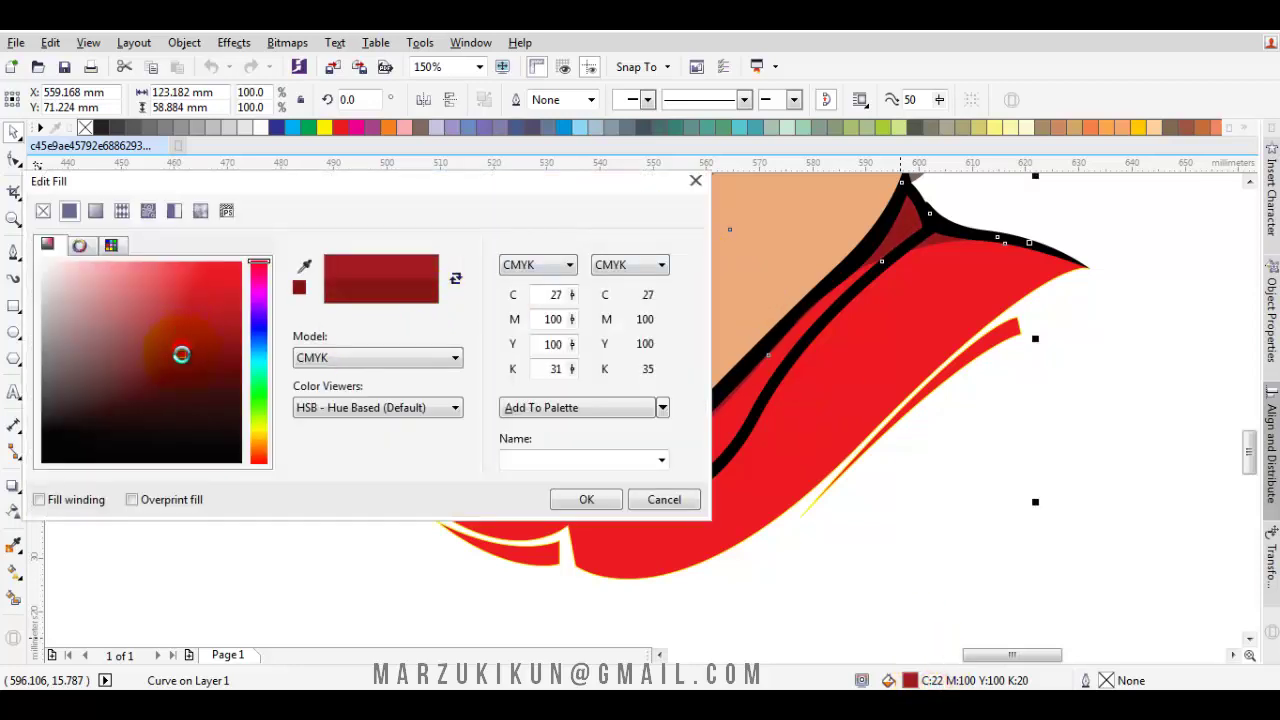
left_click(587, 500)
scroll(635, 464, "down", 2)
scroll(635, 464, "up", 3)
scroll(735, 415, "down", 1)
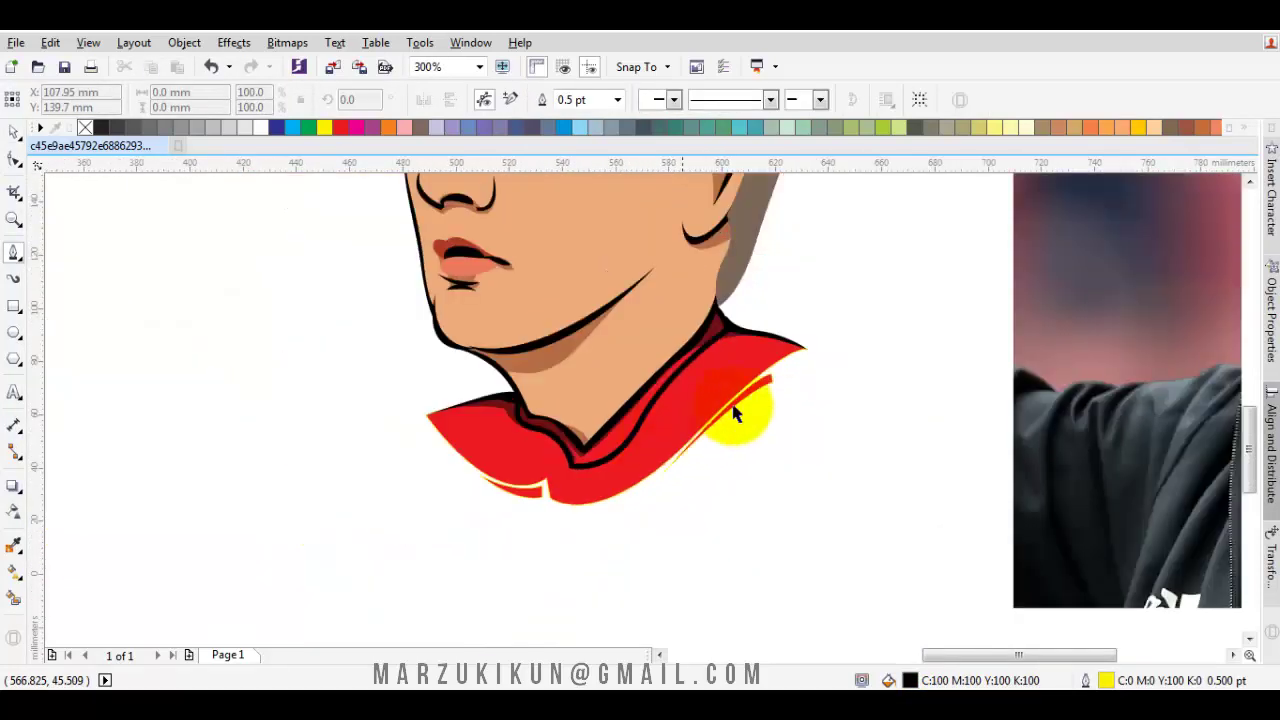
key("Escape")
scroll(735, 415, "down", 2)
scroll(663, 400, "down", 1)
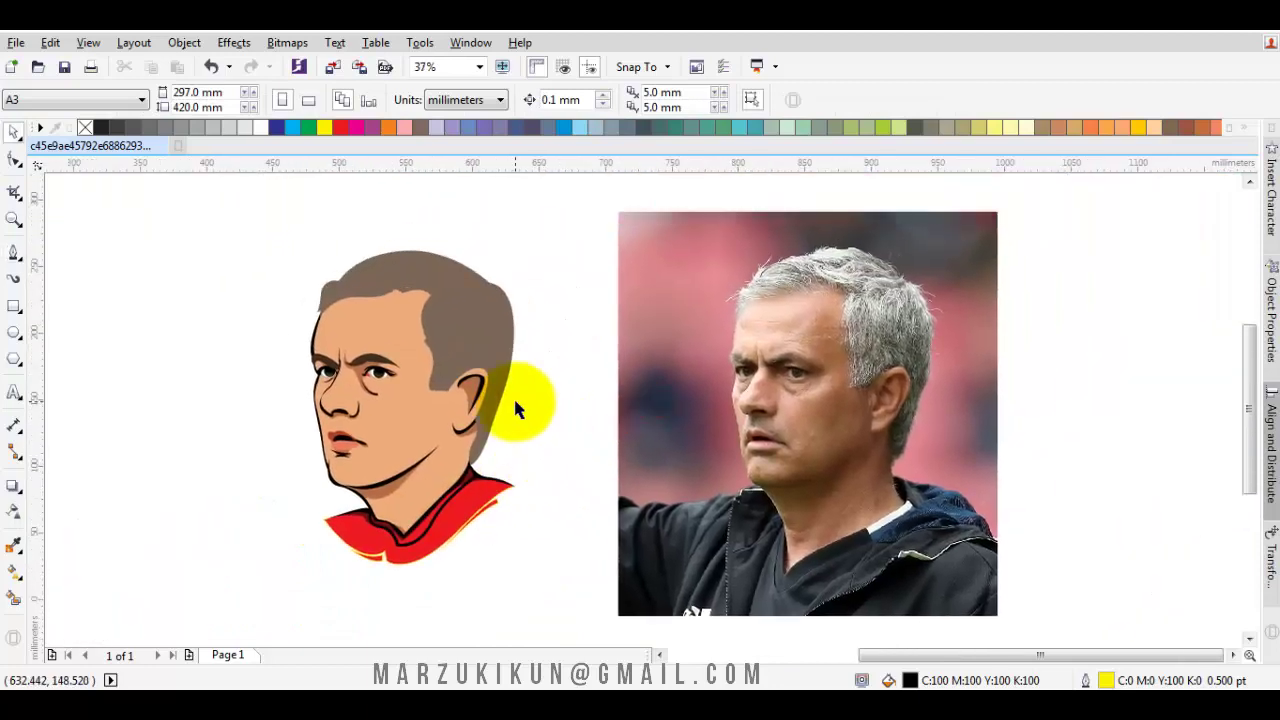
scroll(513, 396, "up", 2)
- Convert the hair's back segment to a curve and bend it into a smooth arc
key("F10")
left_click(473, 321)
scroll(507, 253, "up", 2)
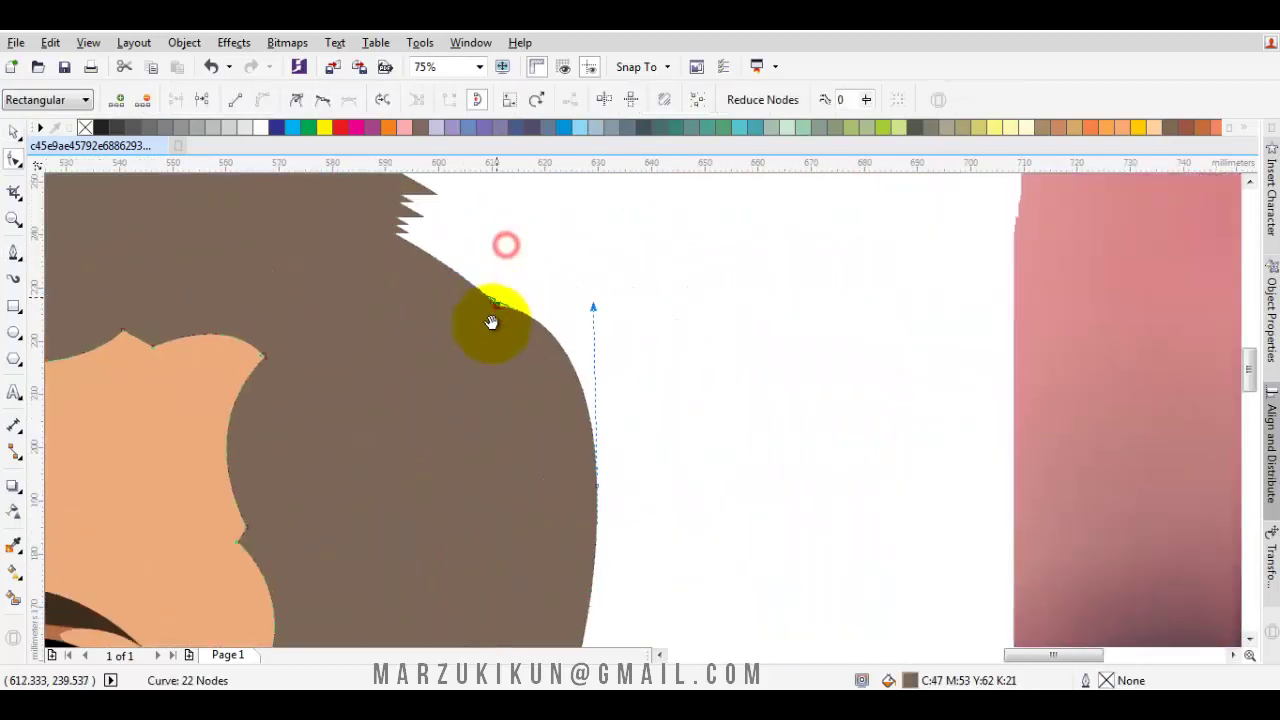
right_click(510, 265)
key("Escape")
right_click(548, 248)
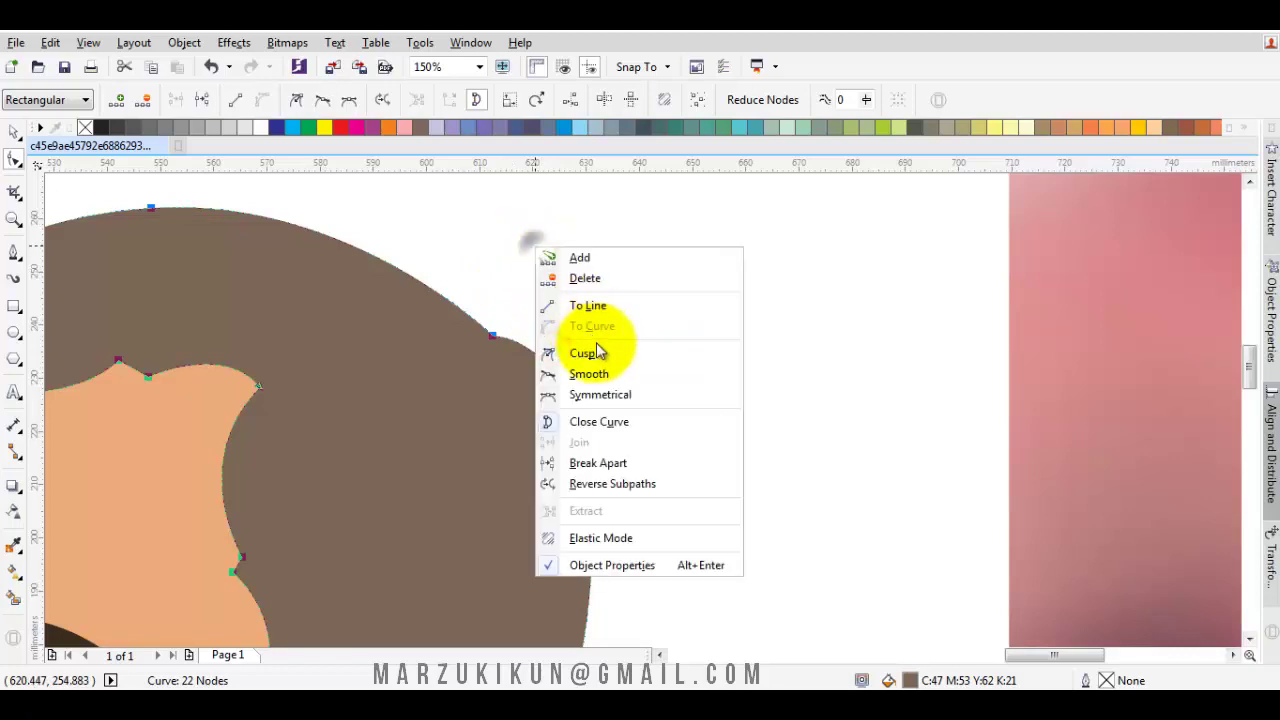
left_click(590, 349)
left_click(491, 391)
left_click(490, 335)
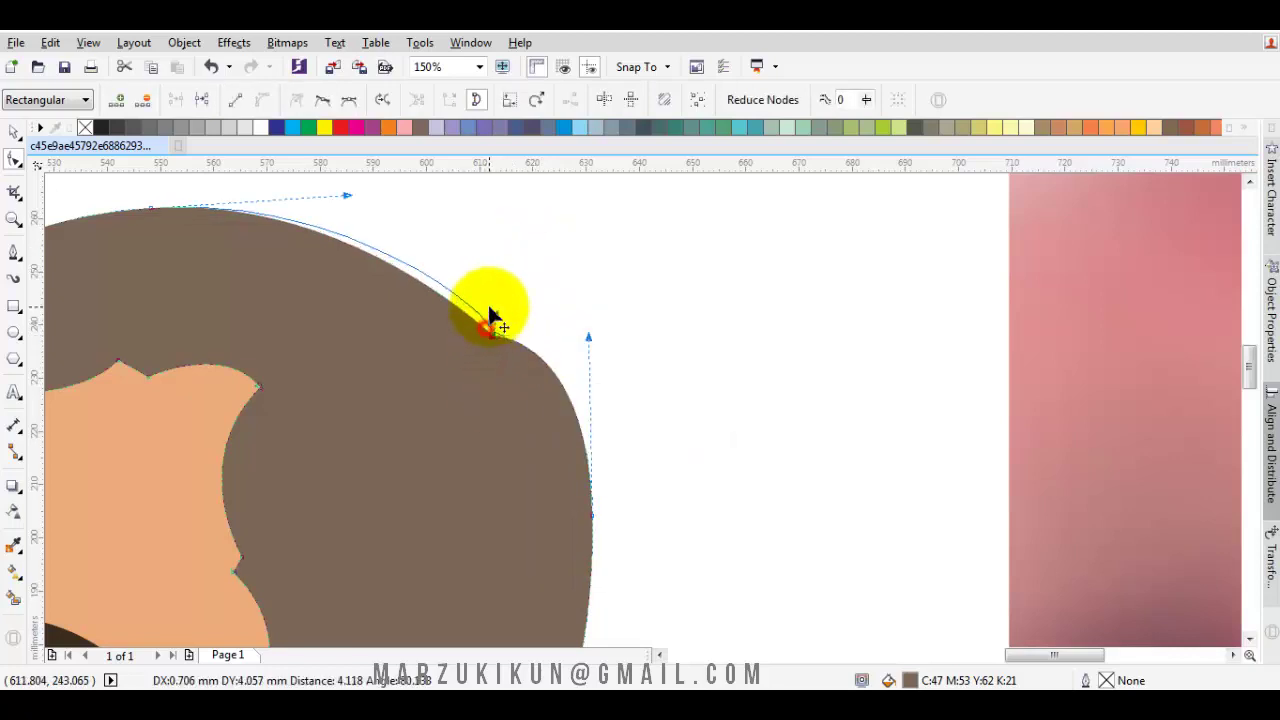
left_click_drag(492, 334, 565, 330)
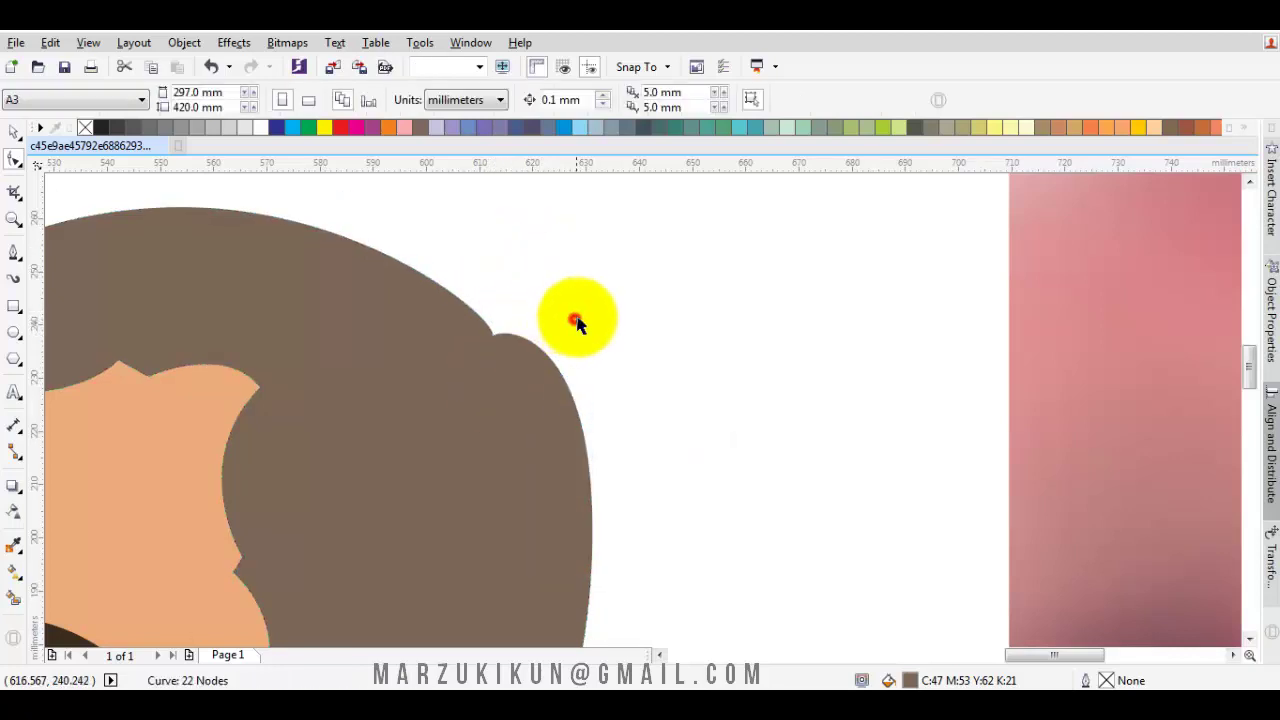
- Delete extra hair nodes and reshape the segment at the back of the head
scroll(568, 338, "down", 4)
left_click(566, 335)
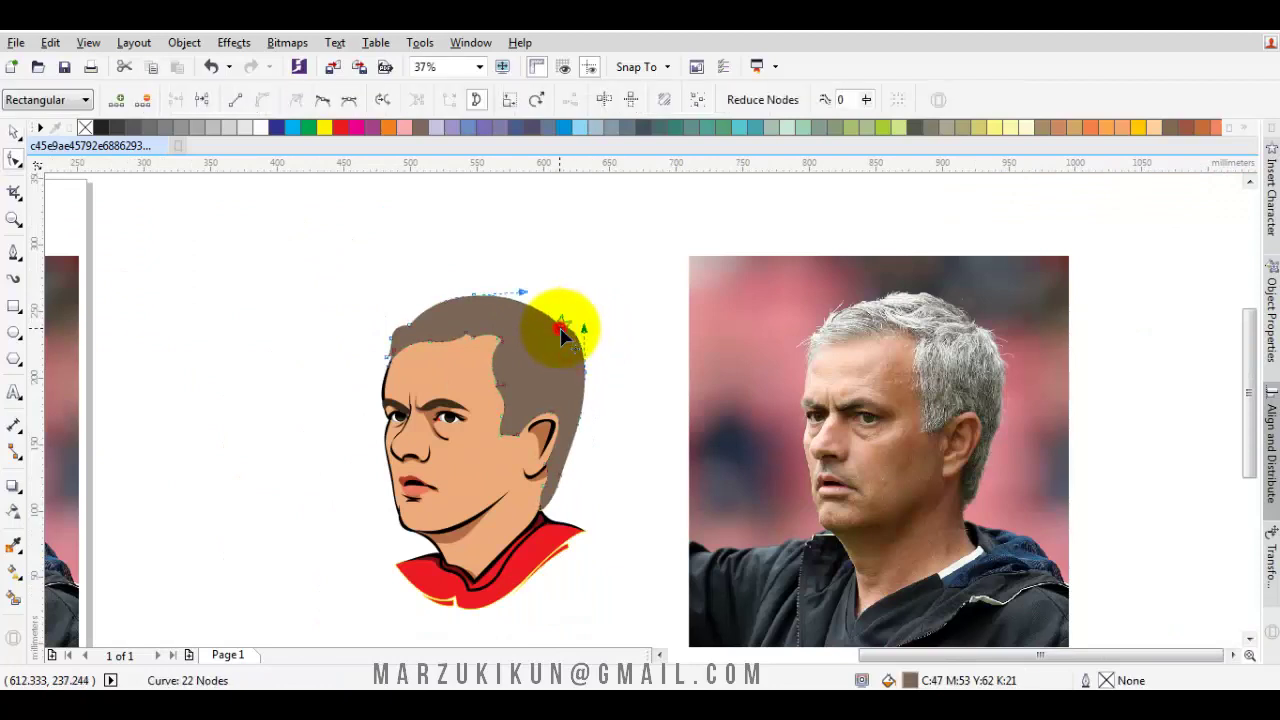
double_click(586, 373)
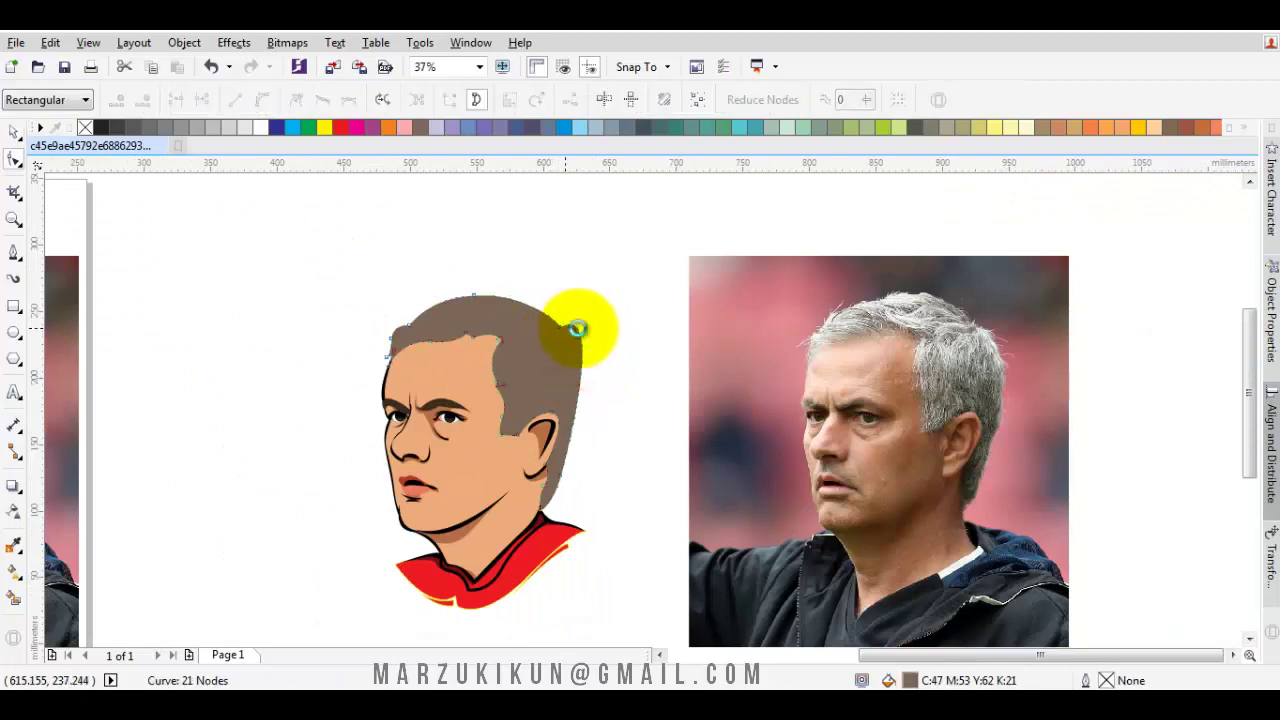
left_click(567, 350)
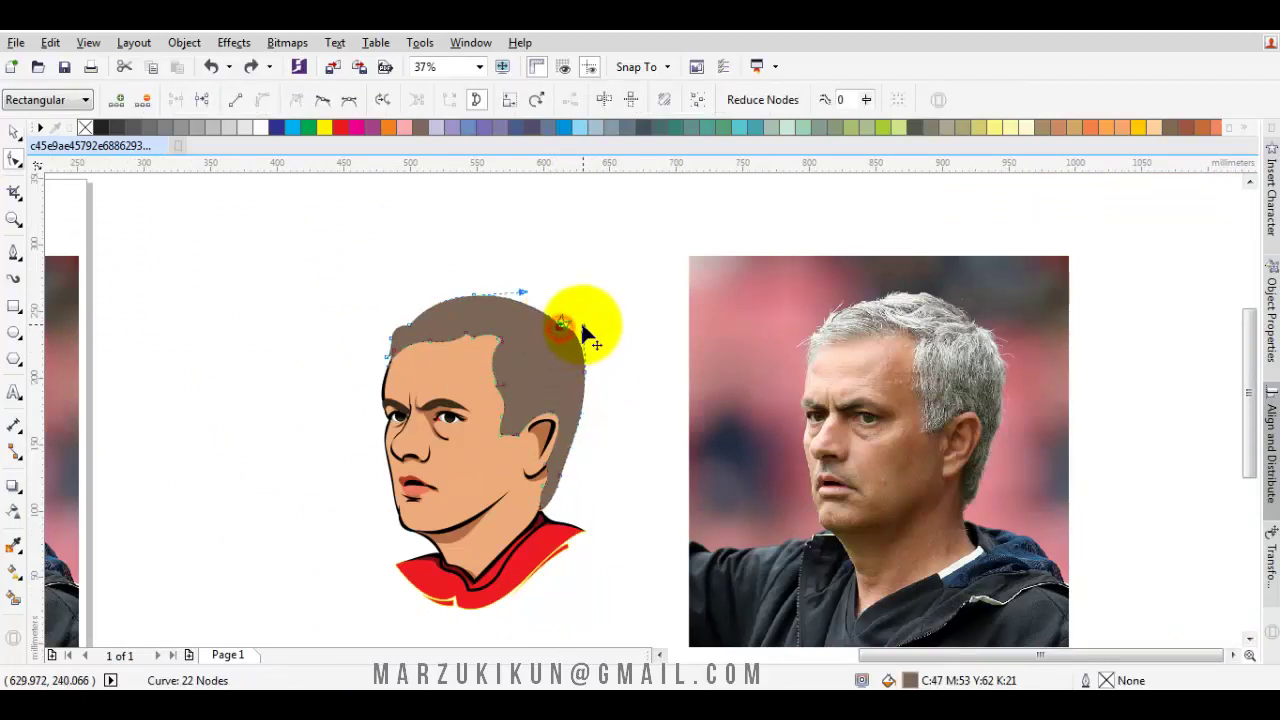
left_click_drag(580, 326, 588, 372)
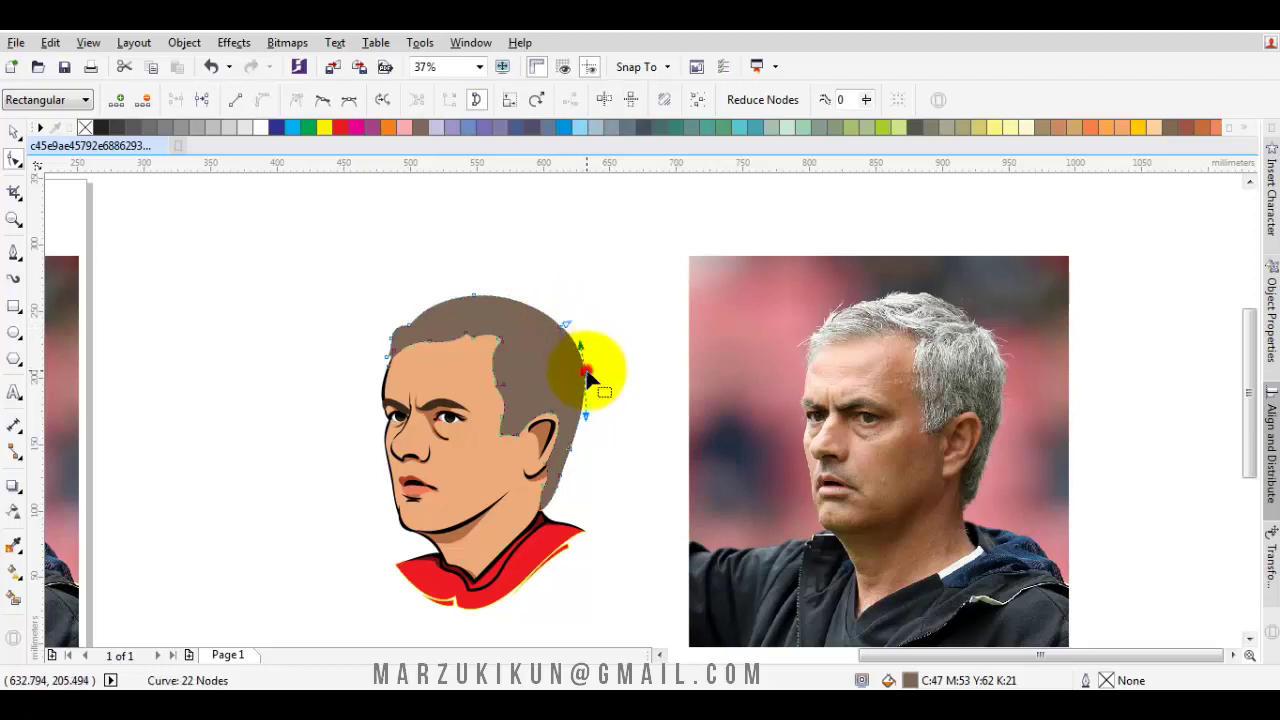
double_click(587, 373)
left_click_drag(601, 303, 592, 362)
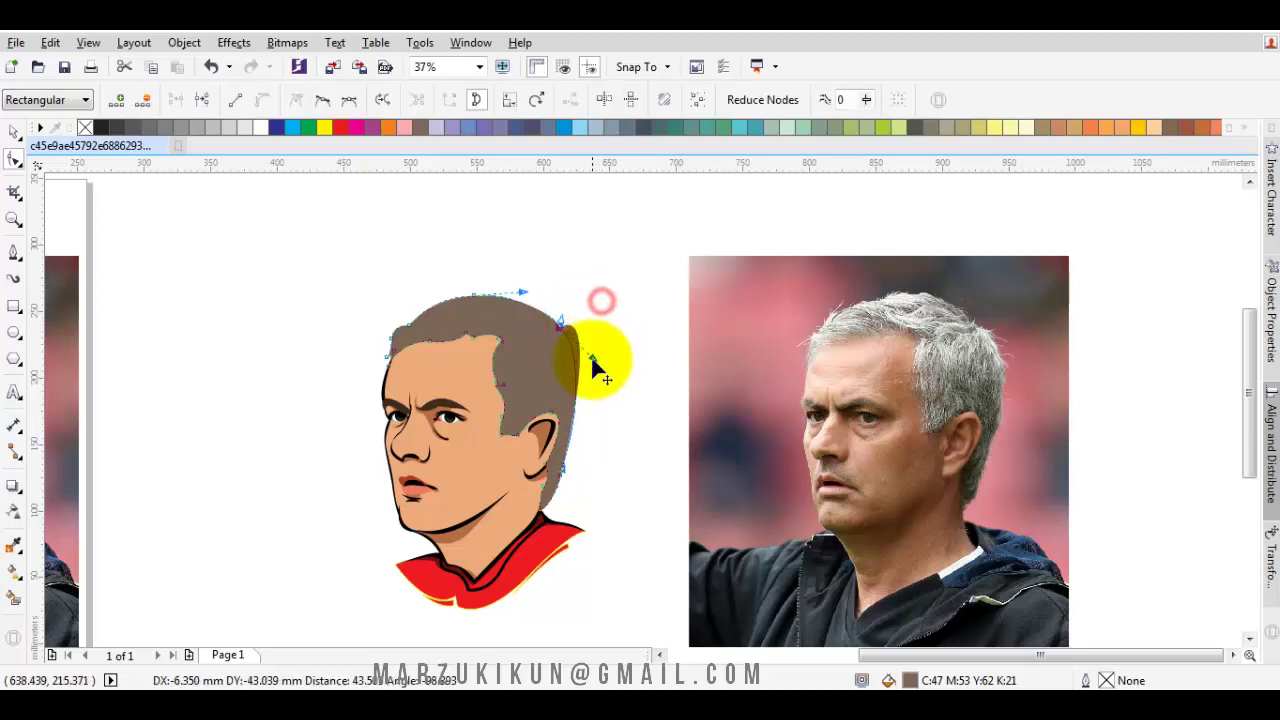
- Bulge the back of the hair outward and smooth the crown's curve
key("space")
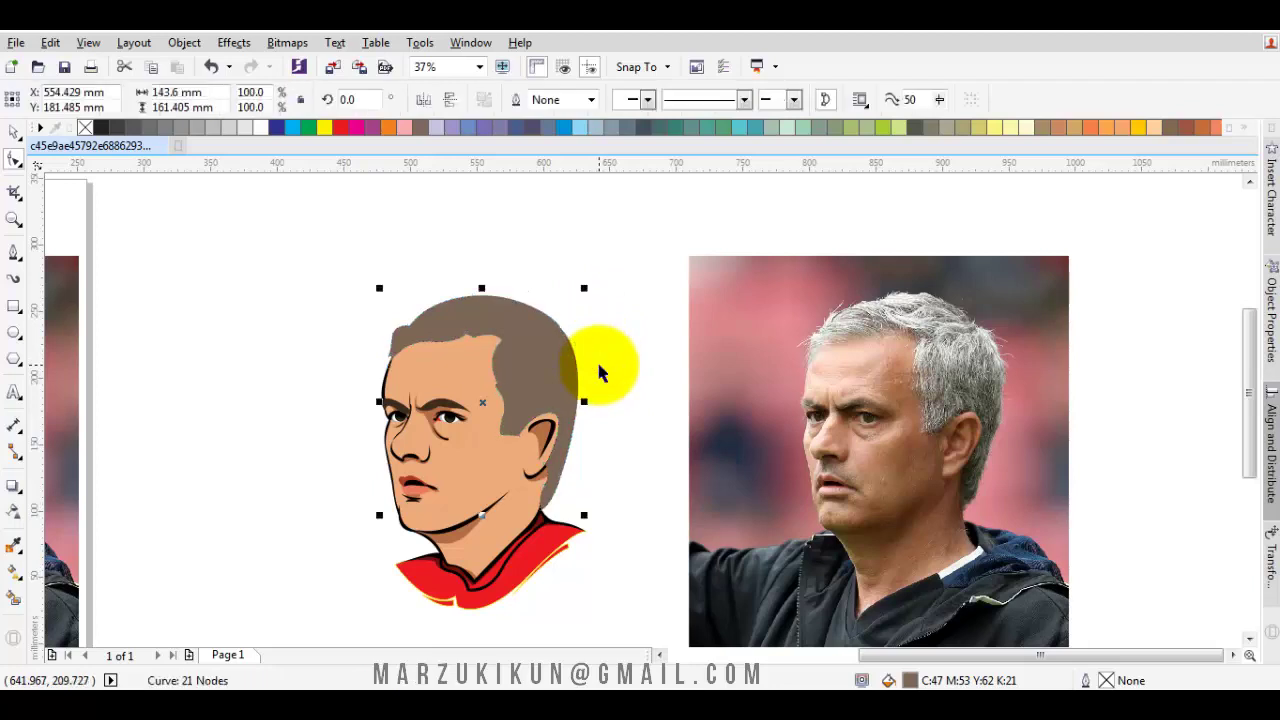
left_click(597, 360)
key("space")
left_click(565, 345)
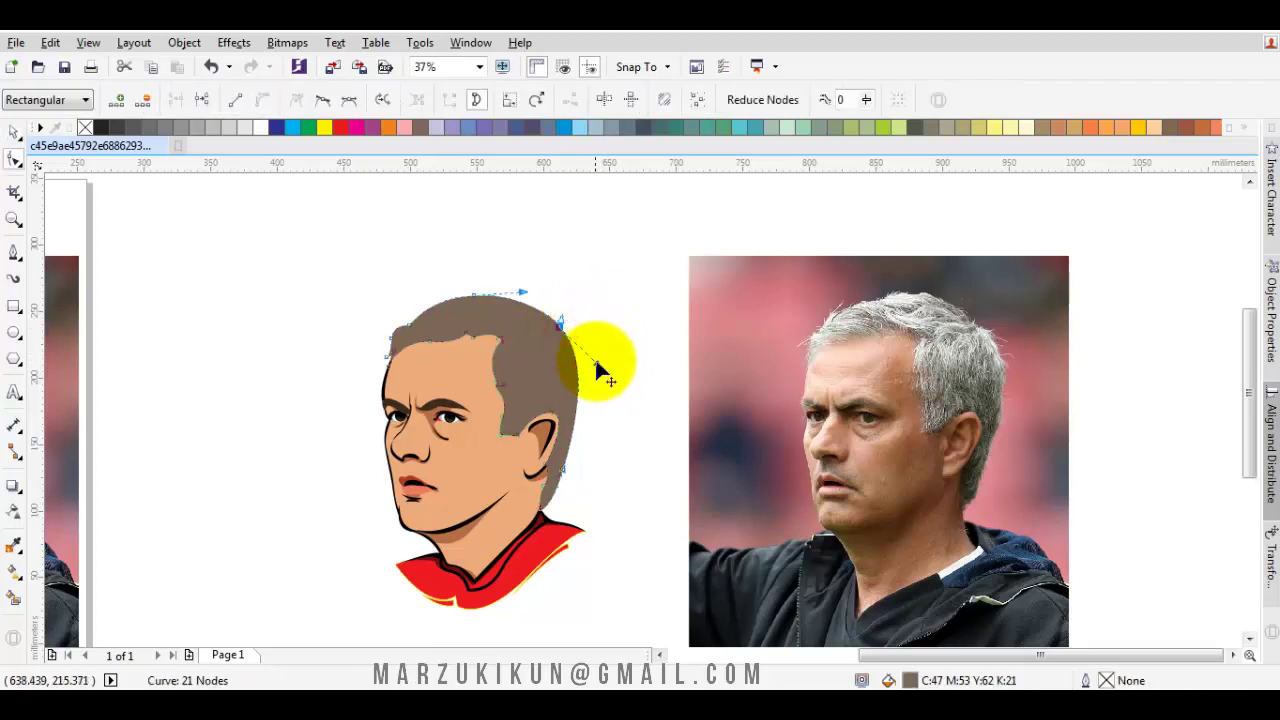
left_click_drag(597, 363, 621, 345)
left_click(623, 348)
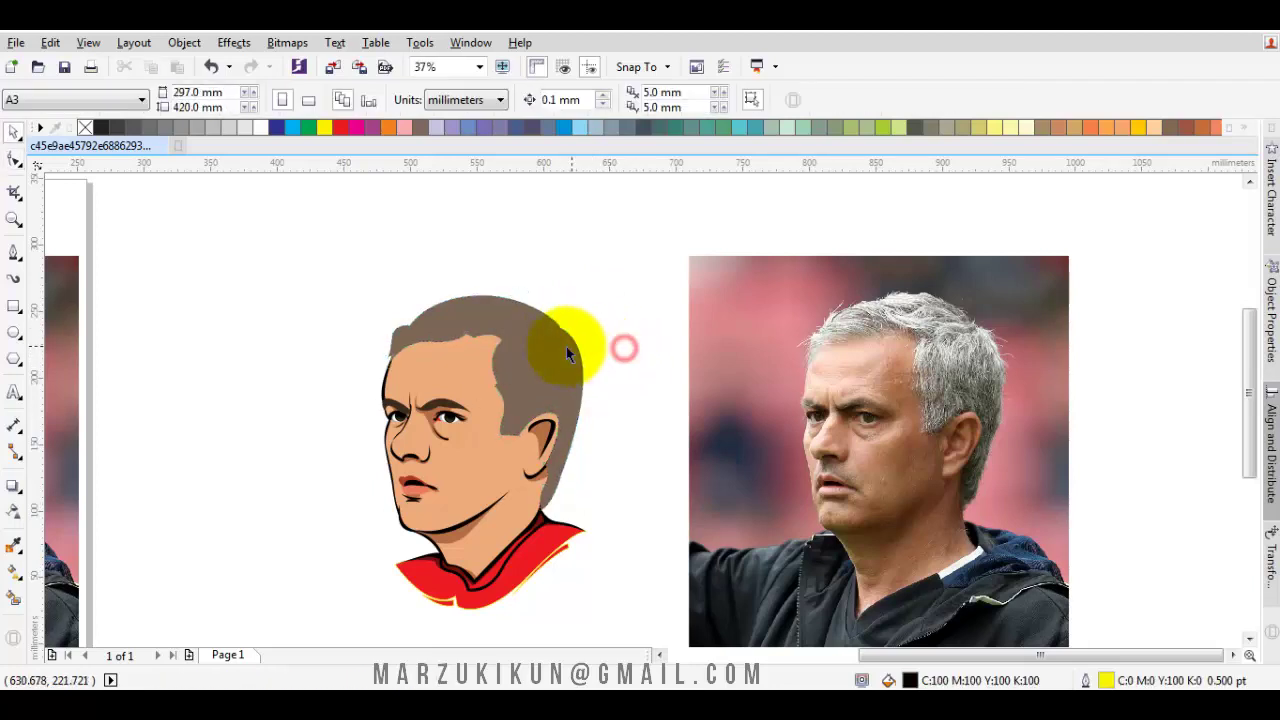
left_click(557, 316)
scroll(570, 340, "up", 2)
left_click(566, 330)
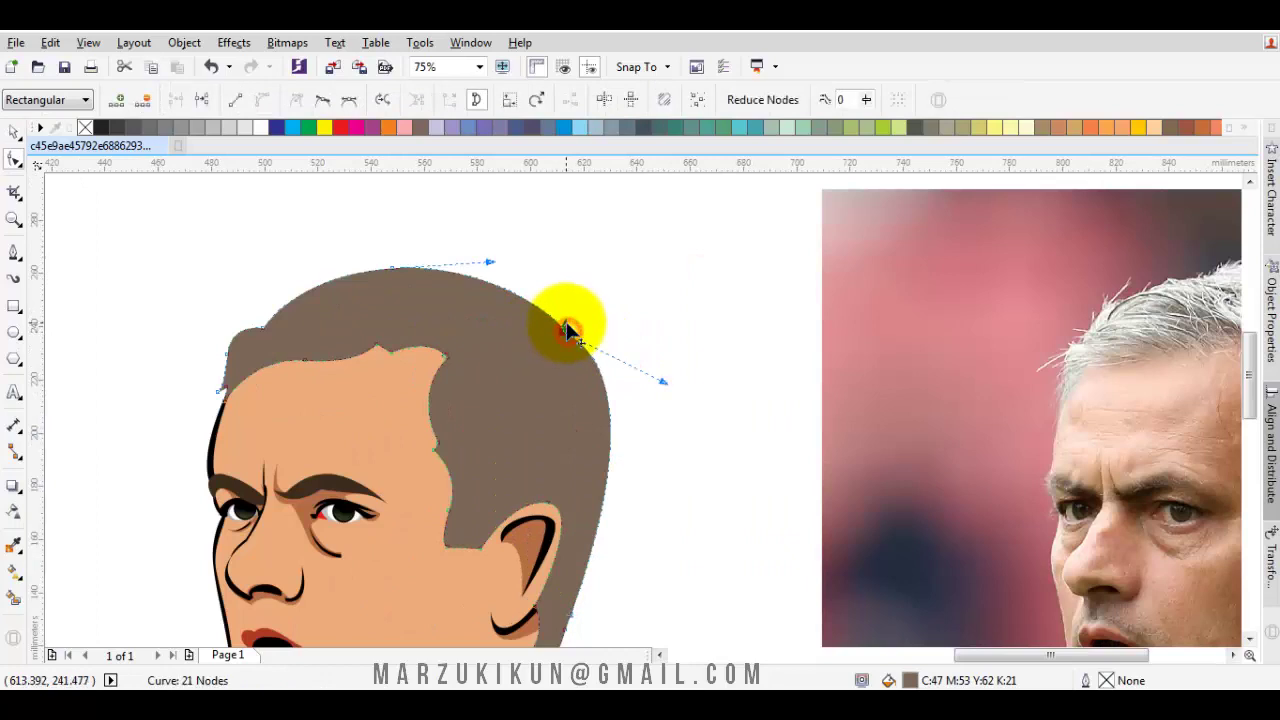
left_click_drag(560, 304, 578, 310)
key("space")
scroll(582, 312, "down", 2)
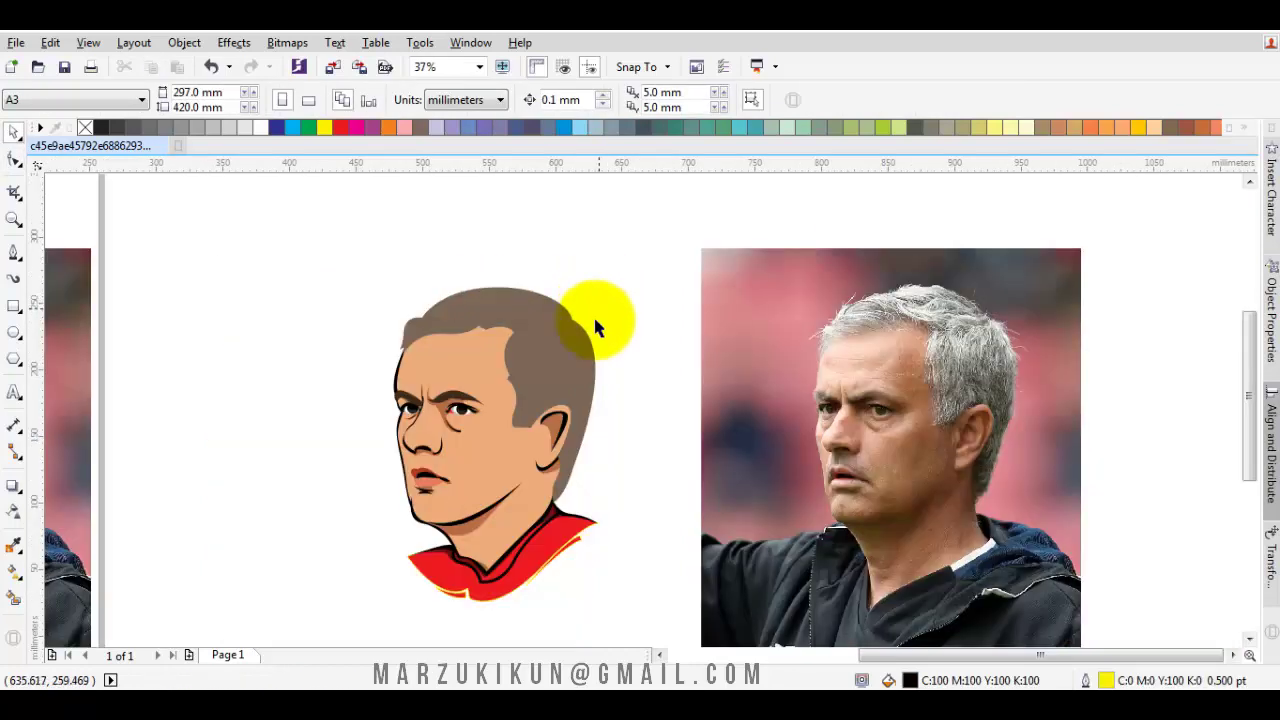
scroll(526, 294, "down", 2)
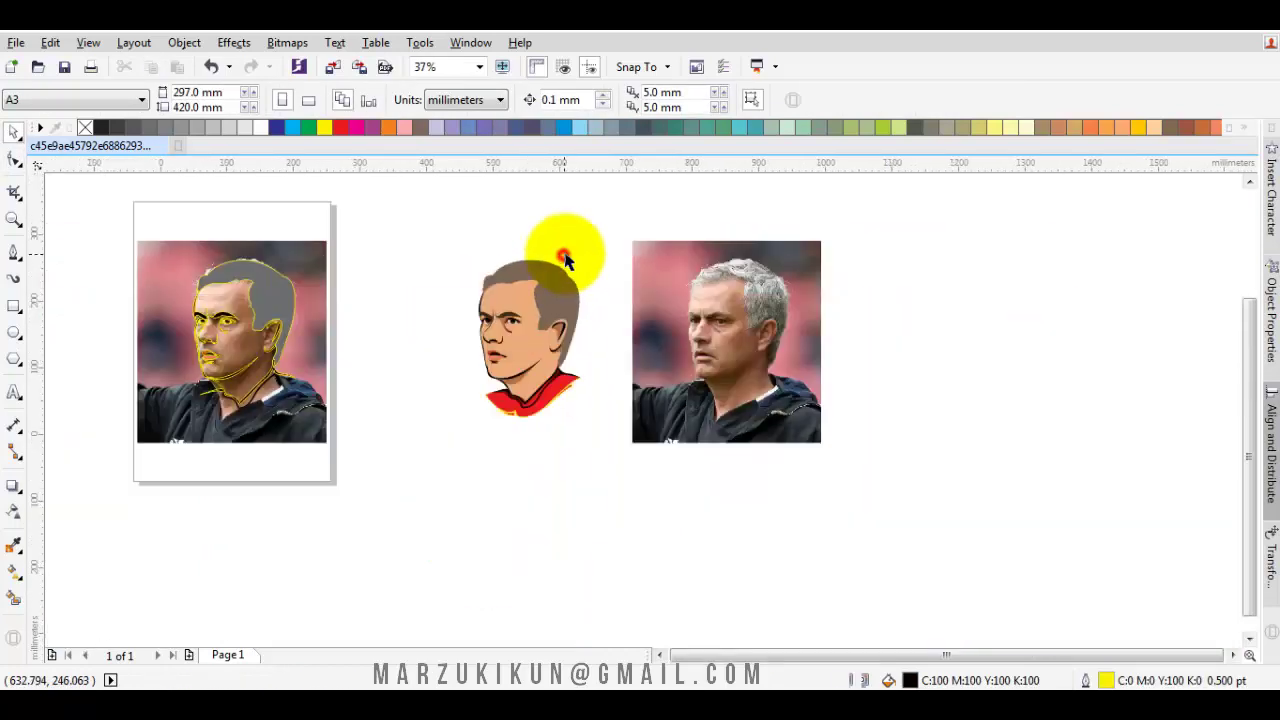
mouse_move(432, 249)
left_mouse_down()
mouse_move(627, 462)
mouse_move(613, 452)
left_mouse_up()
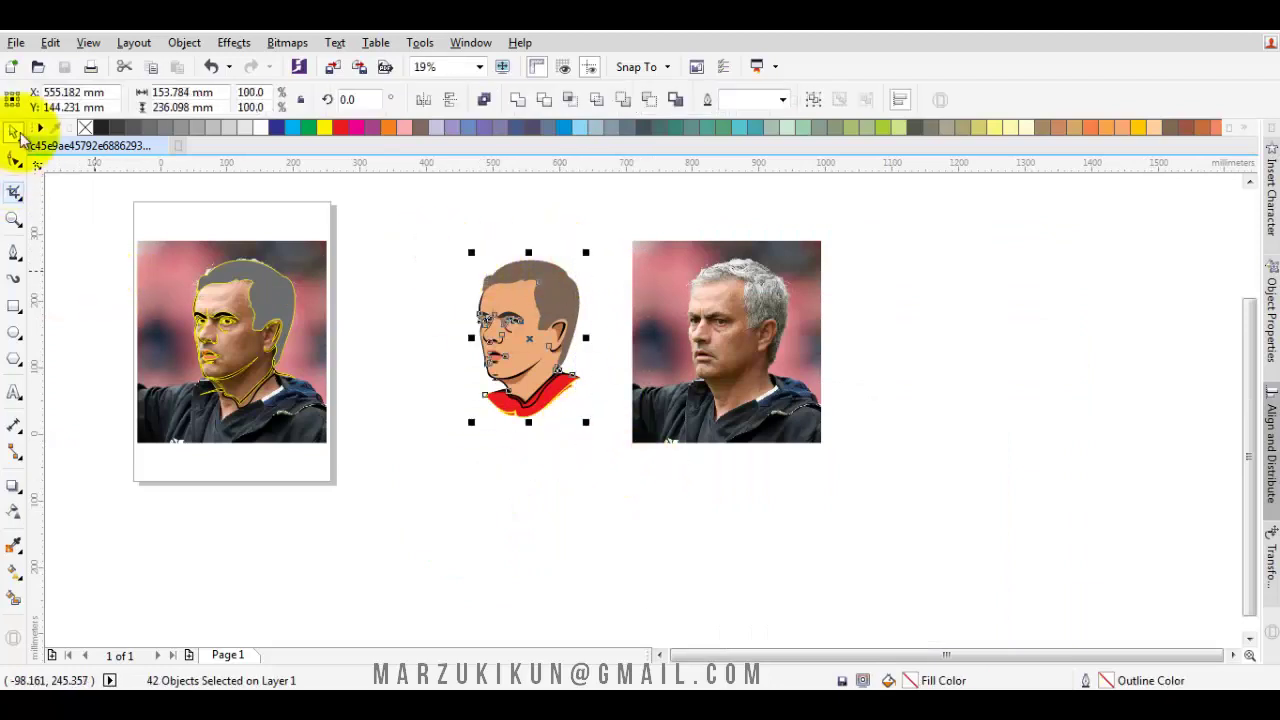
scroll(655, 320, "up", 2)
left_click(544, 288)
left_click(669, 315)
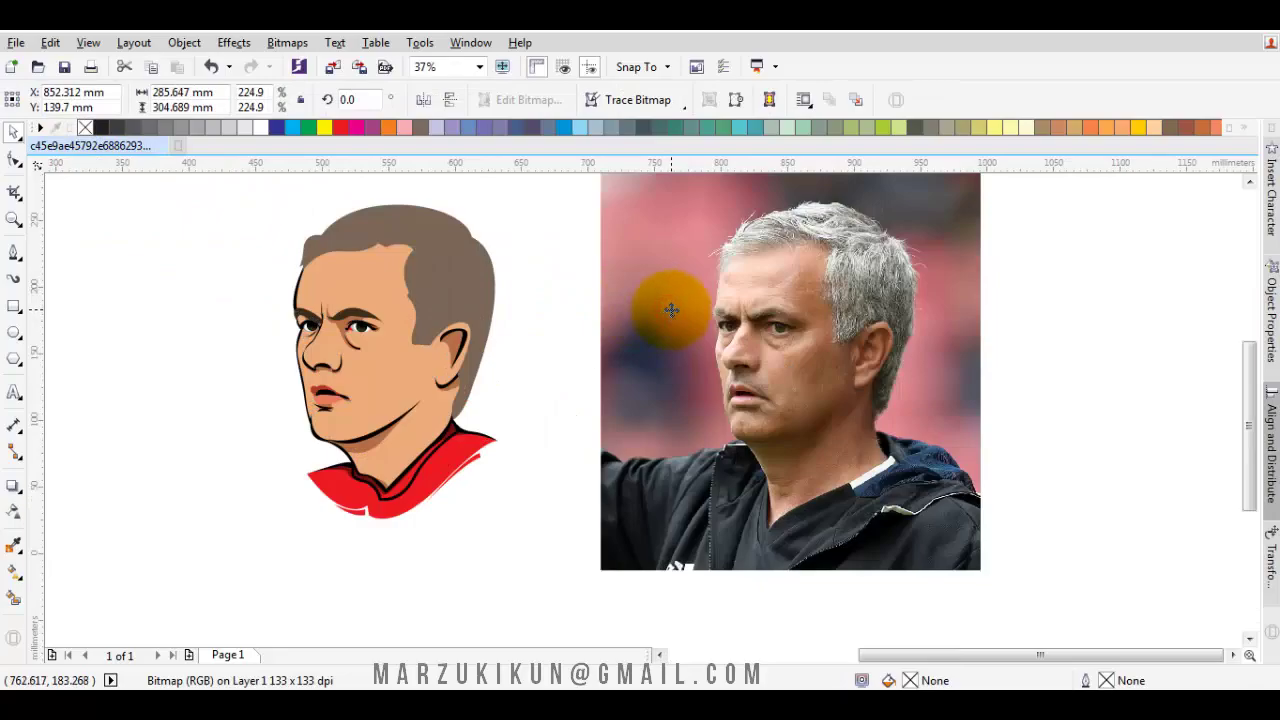